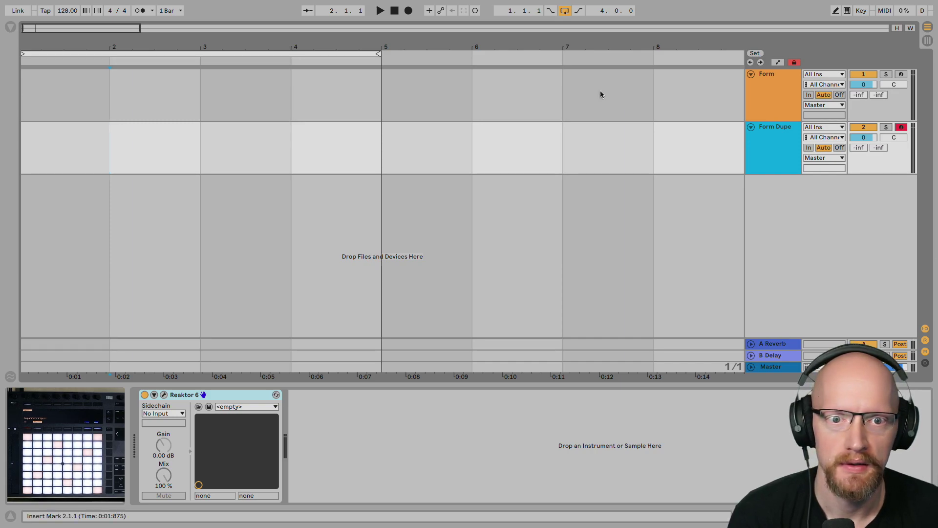
Try to load a Simpler instrument onto the Form Dupe track
right_click(767, 195)
right_click(740, 185)
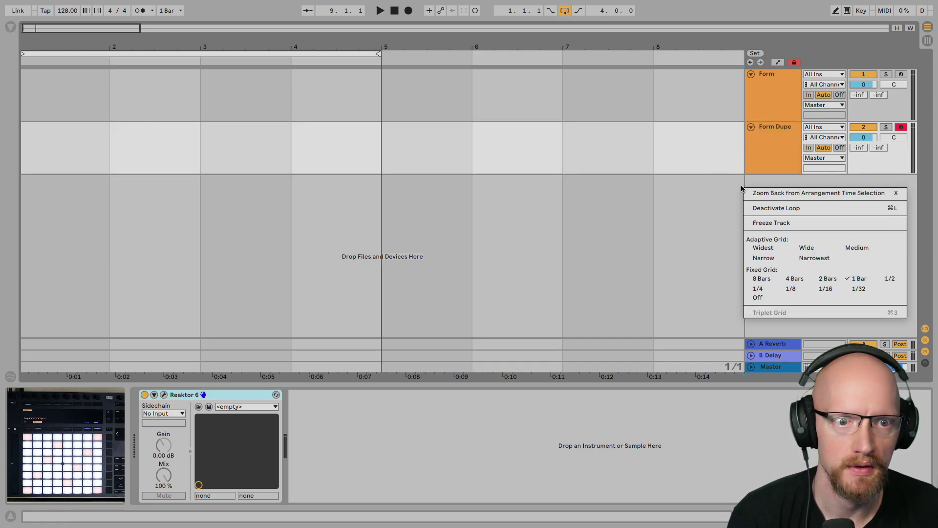
right_click(752, 182)
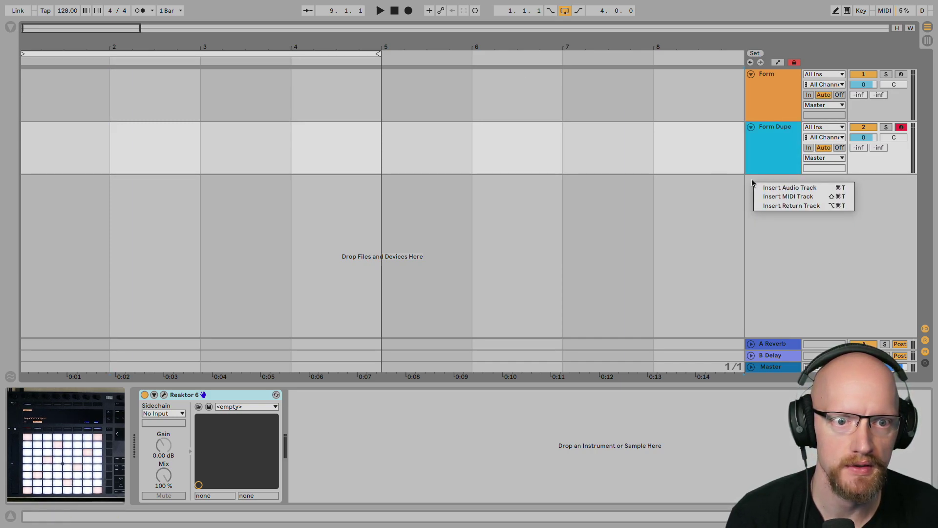
click(750, 213)
right_click(751, 207)
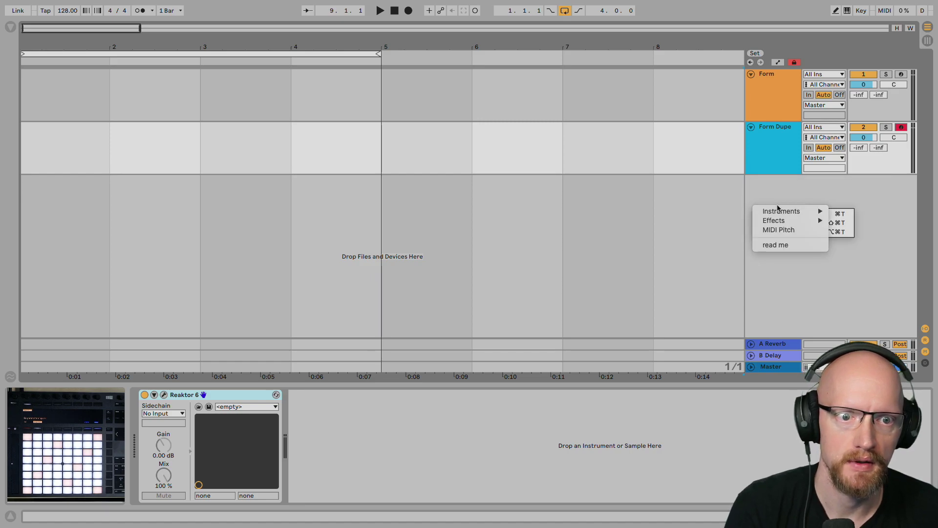
mouse_move(782, 211)
click(847, 214)
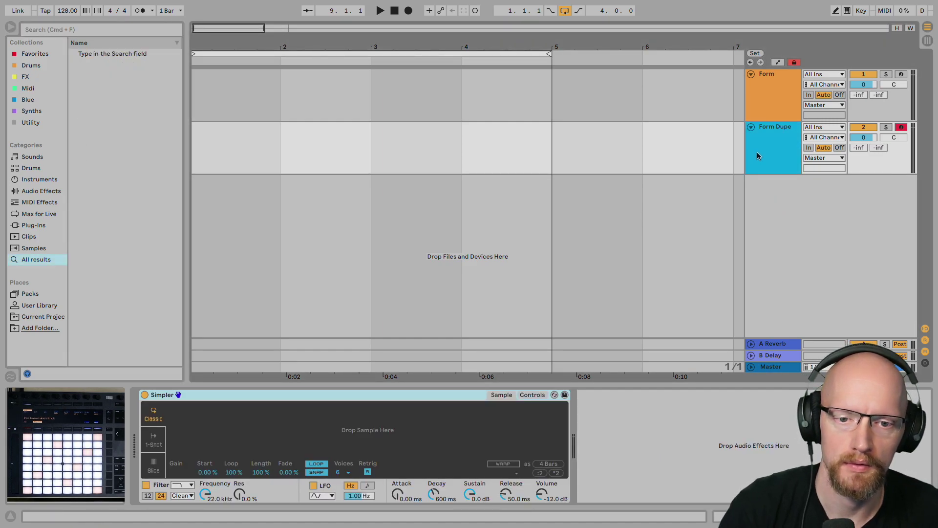
Delete the Form Dupe track and insert a new MIDI track in its place
key(Delete)
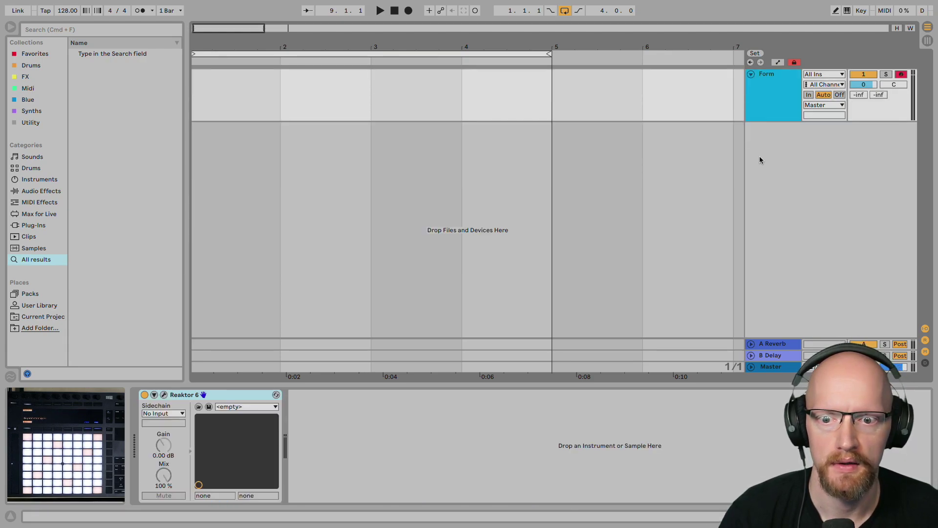
key(shift+super+t)
Load Simpler onto the new MIDI track and drop in the sample egghead-build-an-adaptive-button-with-figma-auto-layout-xDqFGmwCL.mp4
click(25, 30)
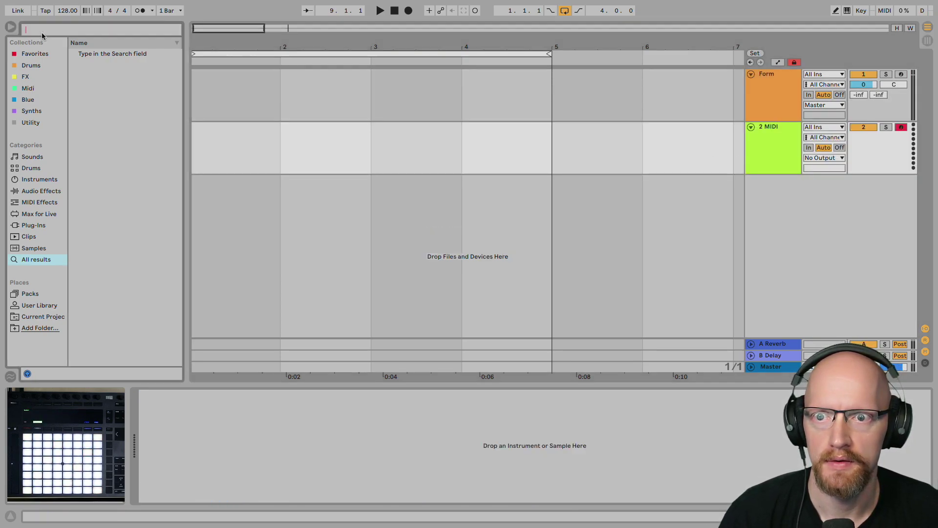
text(simpler)
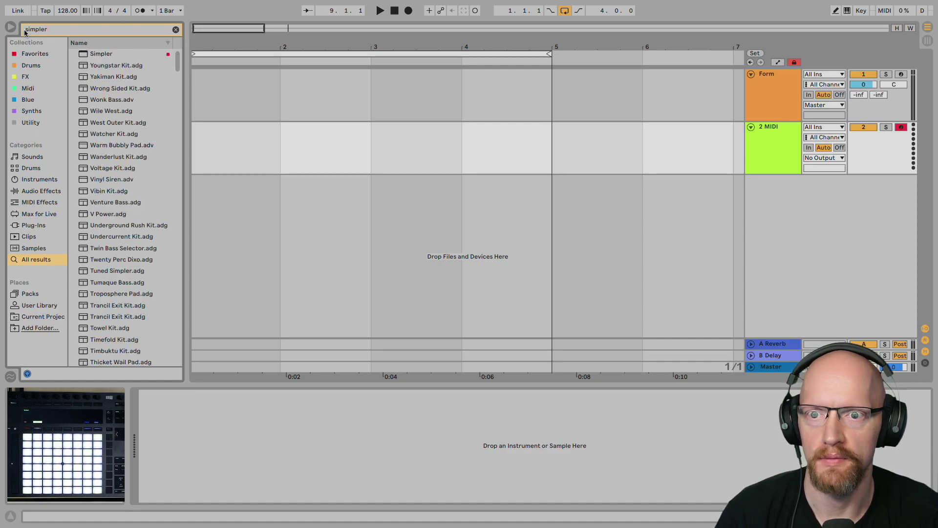
drag(86, 57, 269, 146)
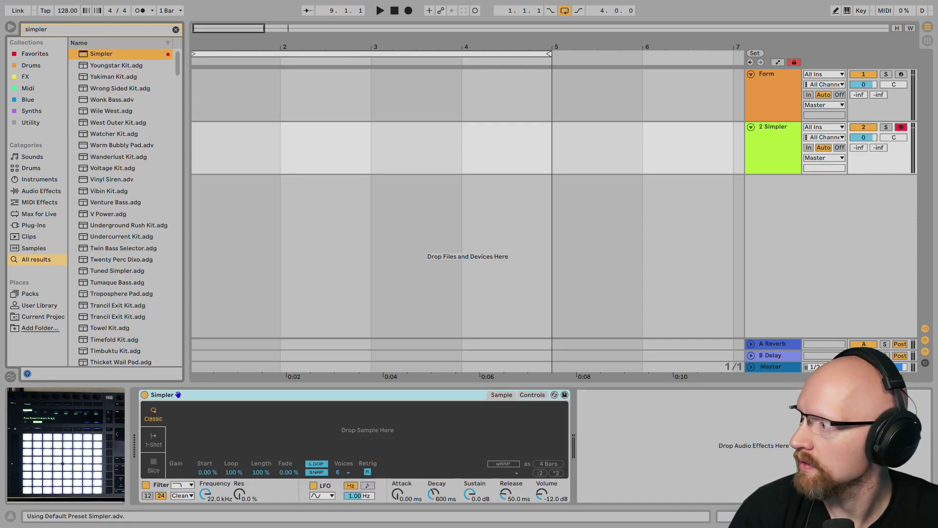
drag(365, 373, 372, 429)
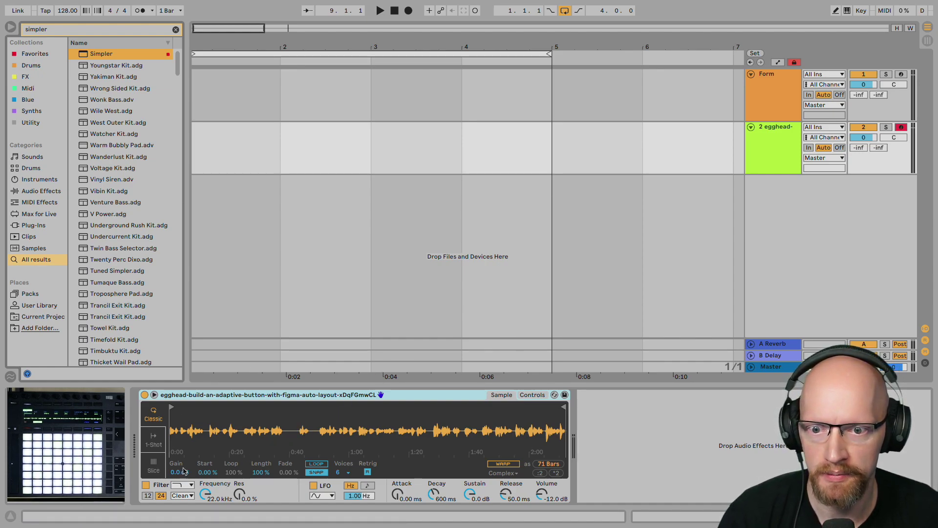
Slice the sample by transient at 49% sensitivity in Slice mode and convert the slices to a Drum Rack
click(154, 467)
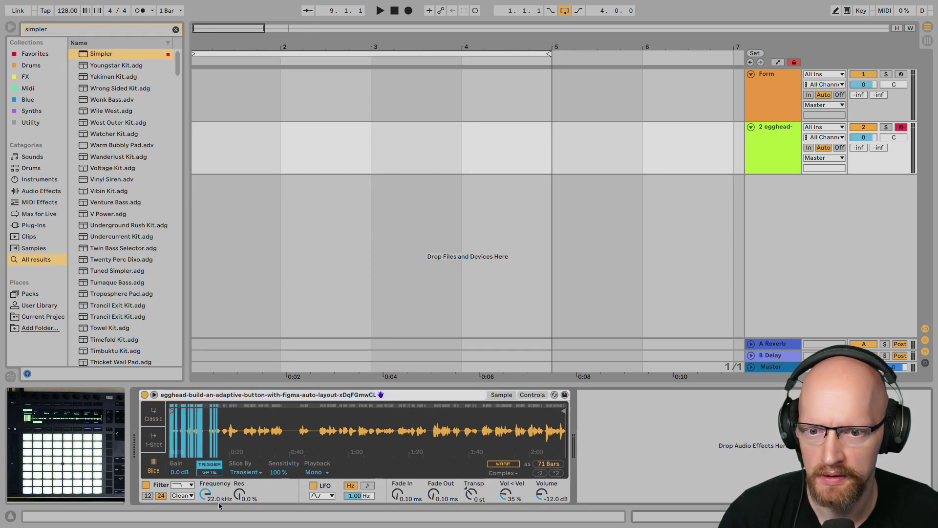
drag(278, 472, 278, 497)
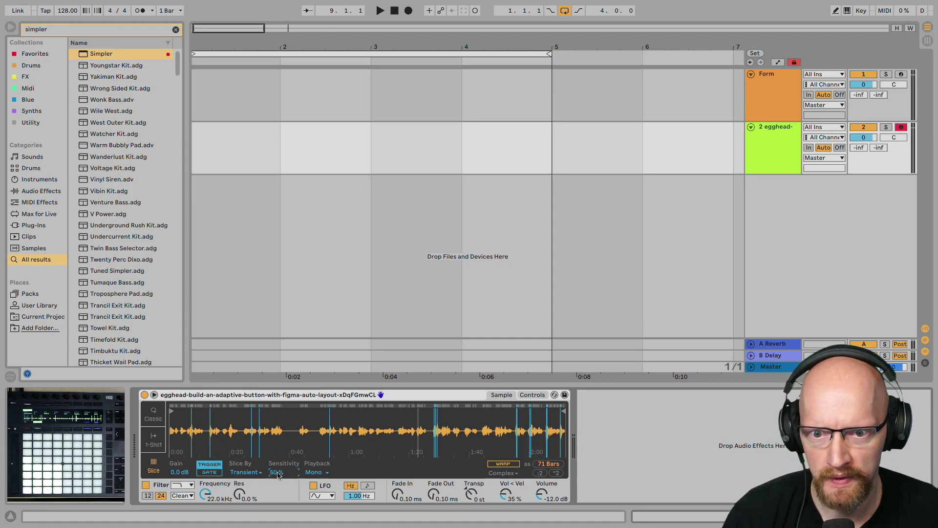
drag(278, 498, 278, 498)
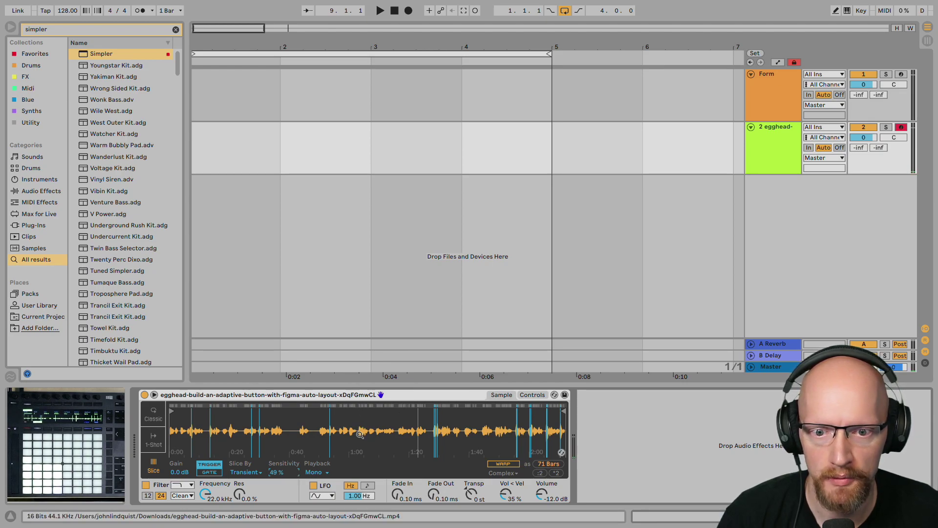
right_click(358, 432)
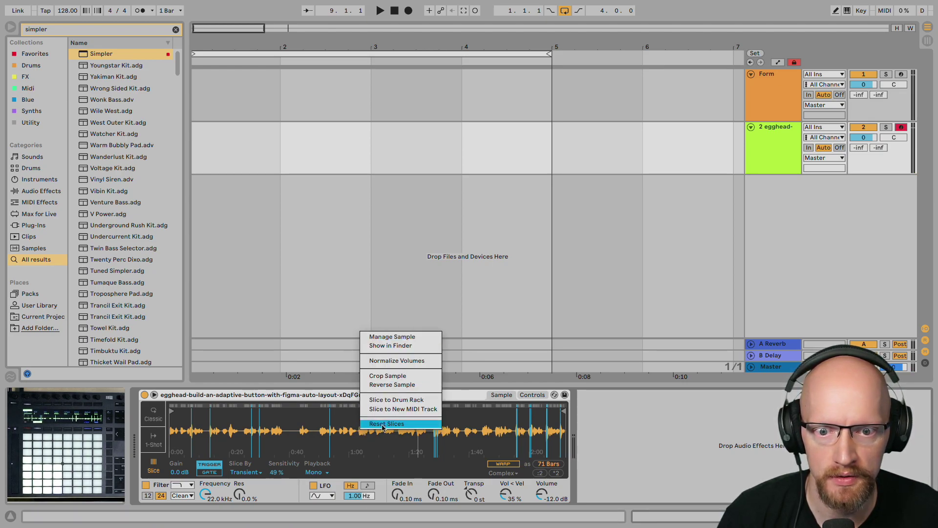
click(388, 400)
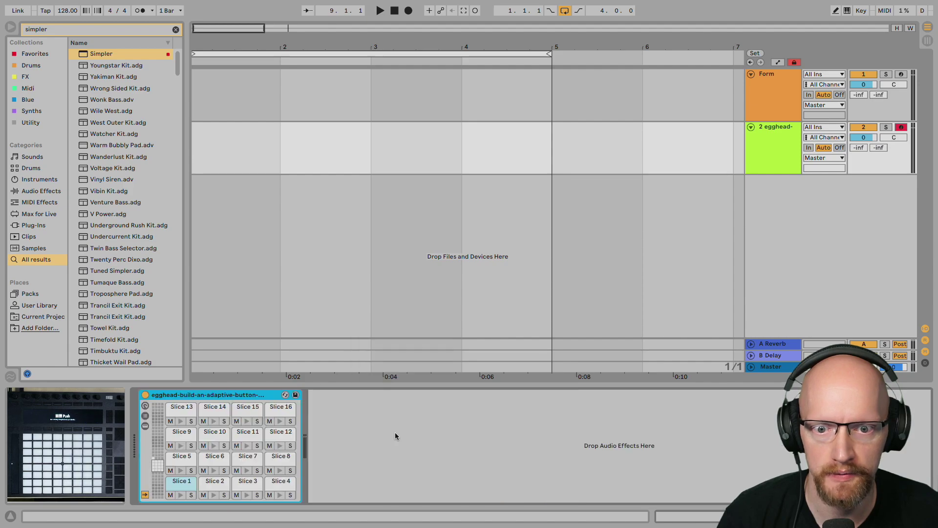
Swap Slice 4 with Slice 1 so it sits on pad C1, and trim the end of Slice 4 to about 2 beats
click(179, 486)
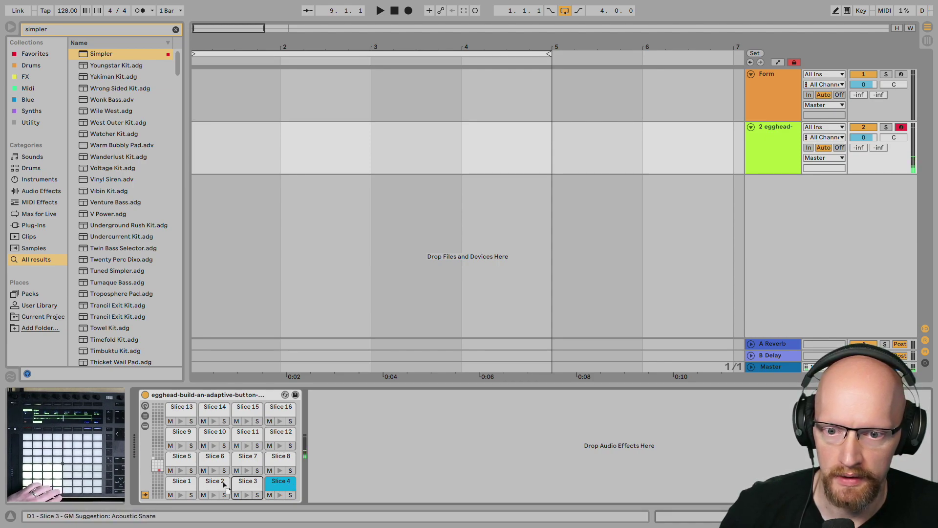
drag(181, 486, 183, 485)
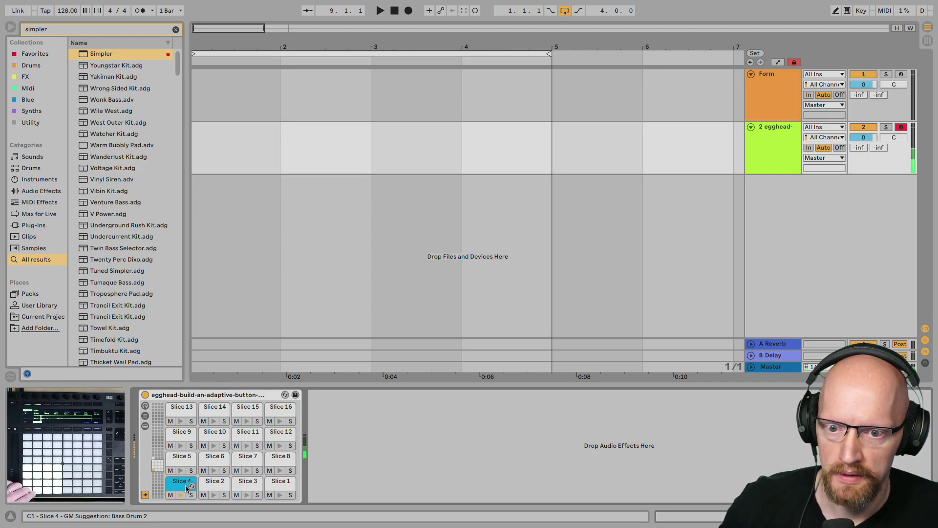
double_click(182, 487)
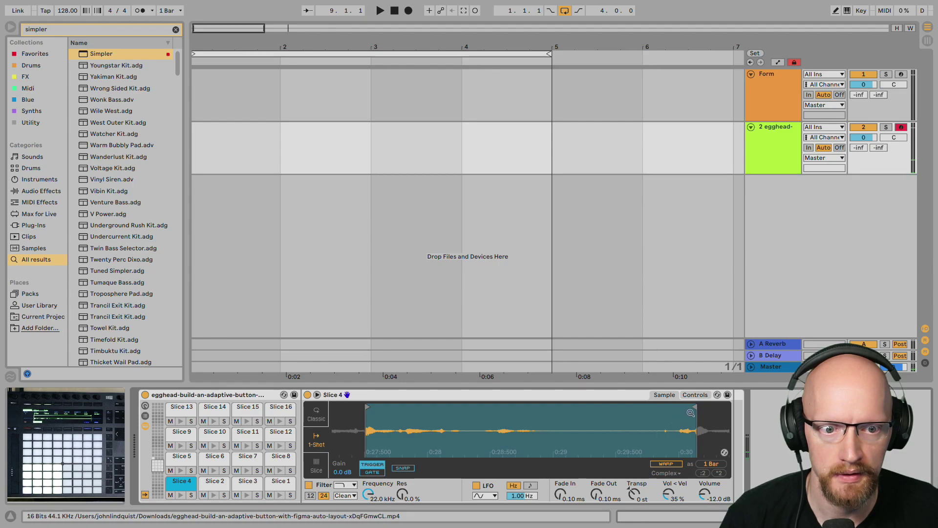
drag(694, 407, 460, 423)
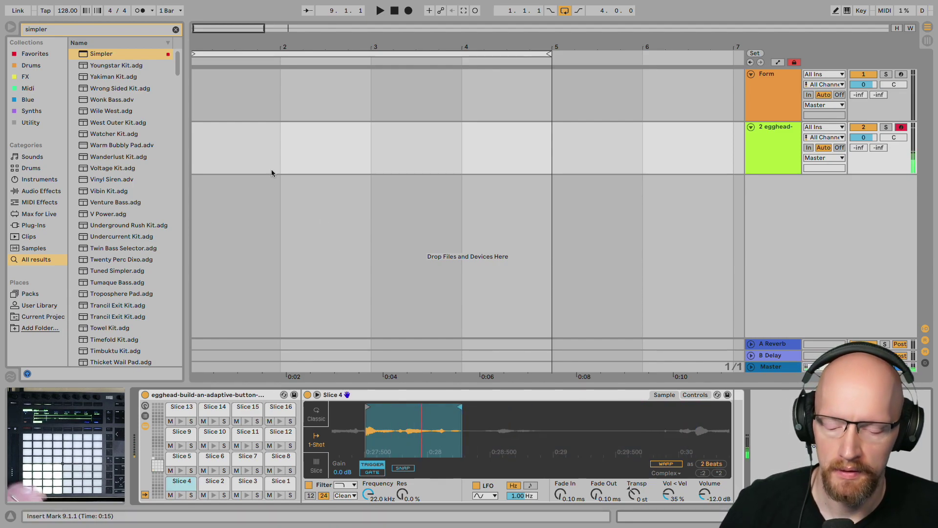
Find the Spectrum device and add it directly after the Slice 4 Simpler
key(ctrl+f)
text(spectrum)
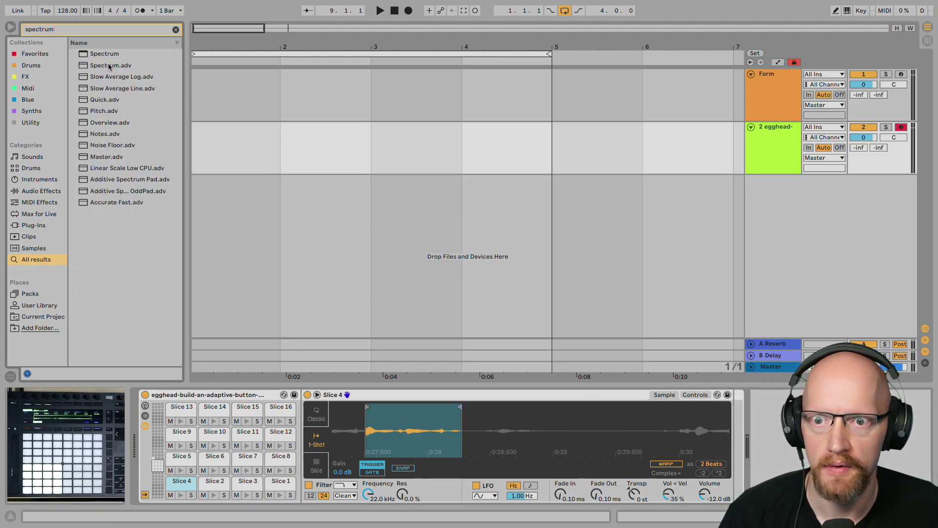
drag(105, 55, 735, 427)
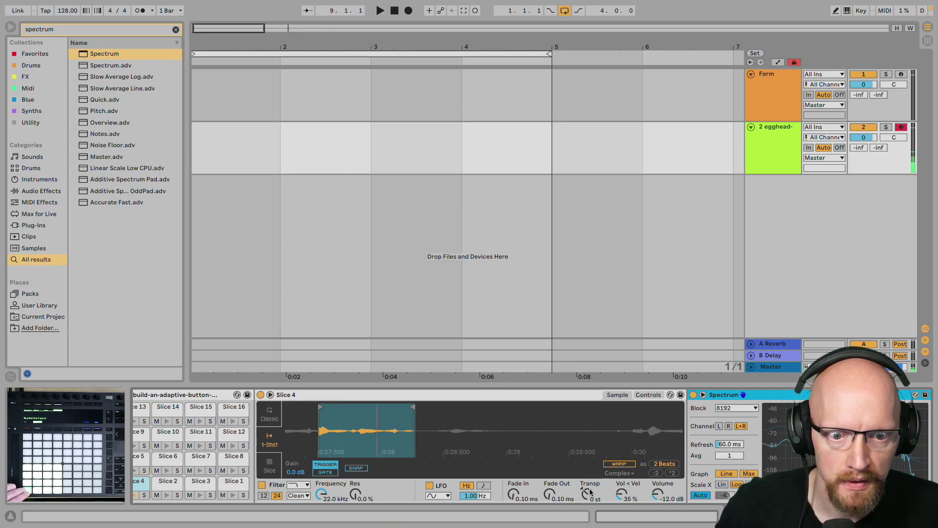
Transpose Slice 4 to -10 st with Warp enabled and set its volume to -8 dB
drag(588, 493, 588, 506)
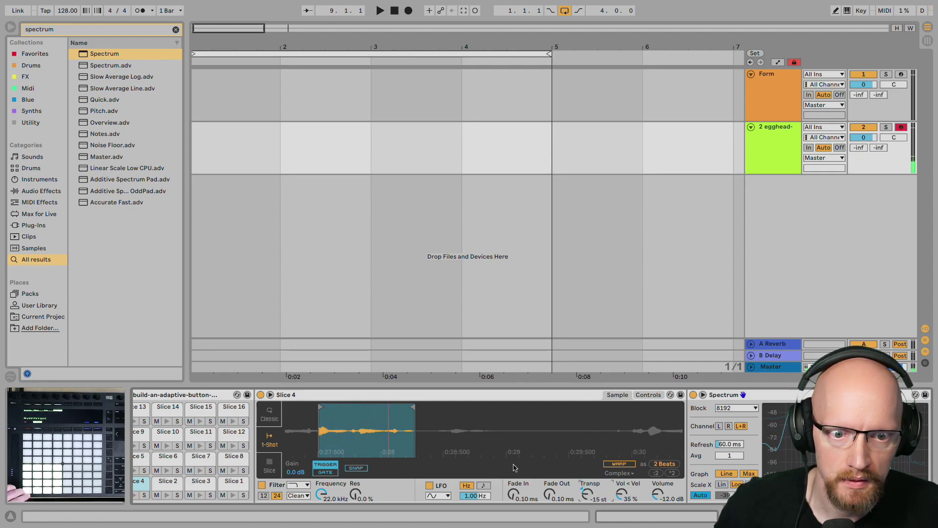
click(619, 463)
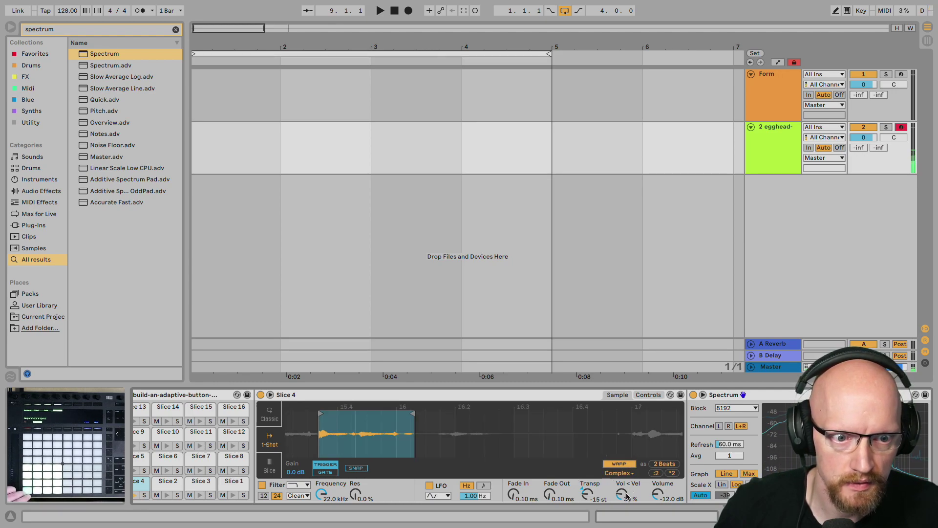
click(658, 494)
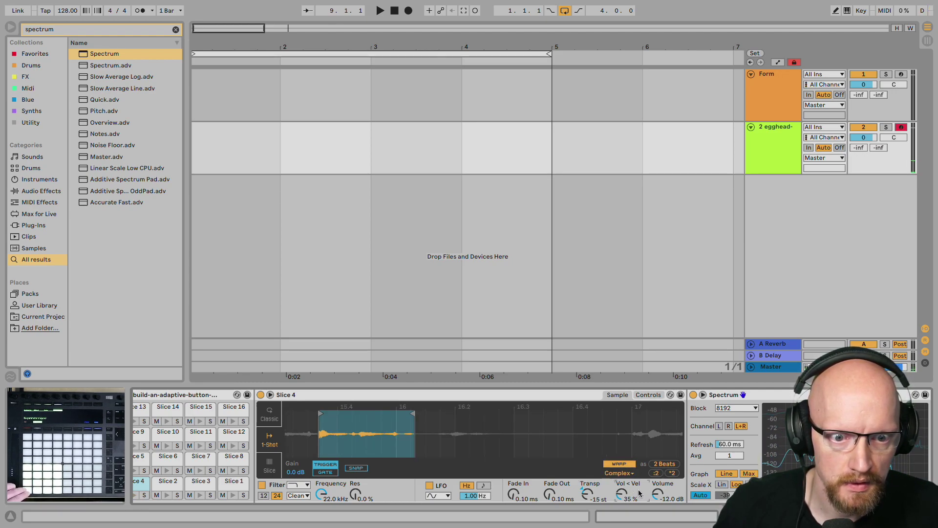
drag(658, 497, 657, 484)
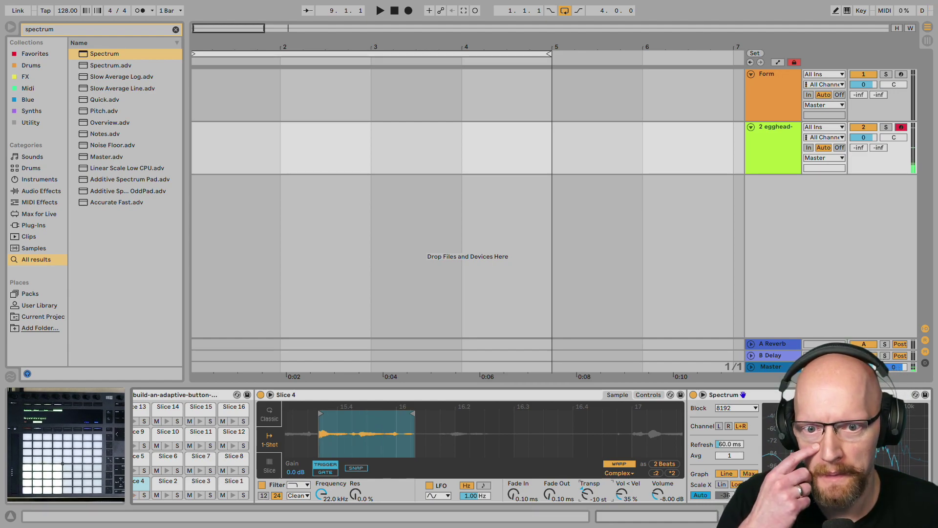
Set Slice 4's fade-out to 705 ms and volume to 0 dB, and give it a +12 st pitch envelope with 2.57 ms decay
mouse_move(551, 498)
mouse_down()
mouse_move(551, 477)
mouse_move(549, 491)
mouse_up()
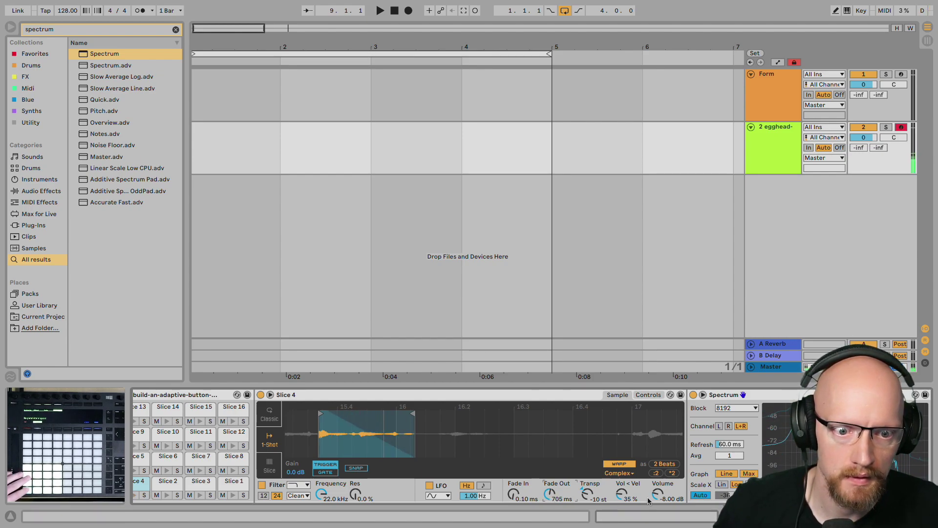
drag(661, 495, 661, 488)
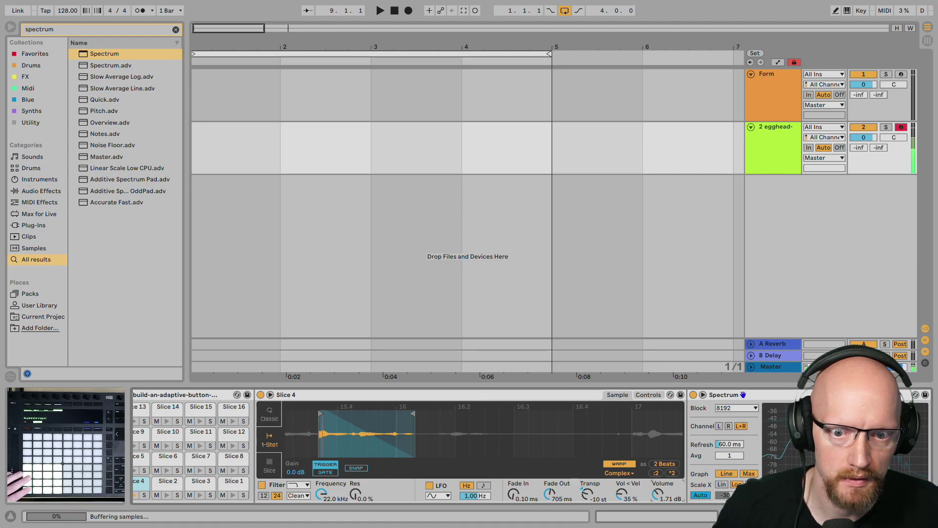
click(648, 394)
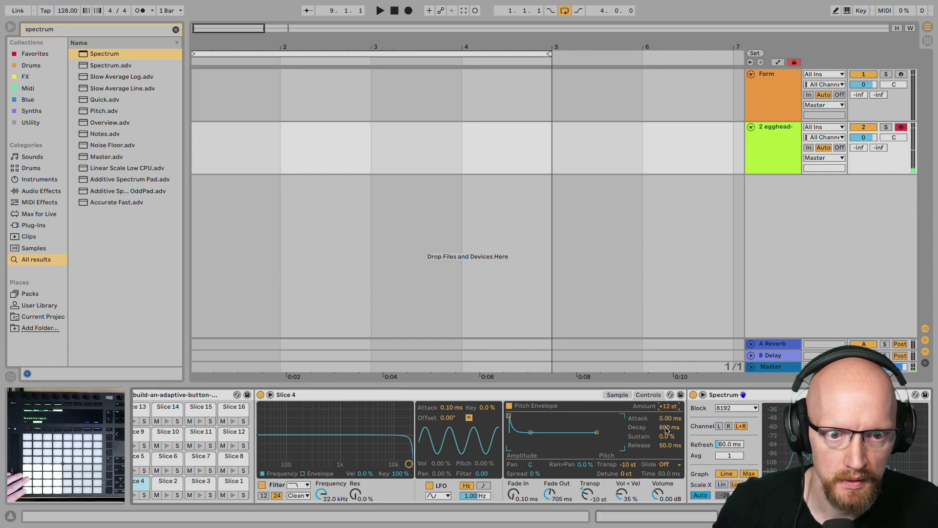
drag(670, 427, 670, 440)
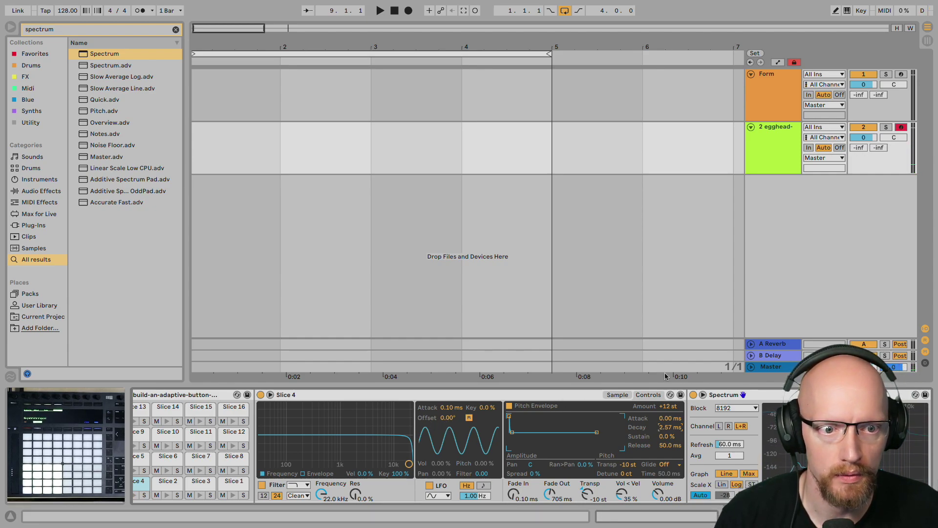
Audition other slices, swap Slice 15 with Slice 3 on pad D1, and swap Slice 11 with Slice 2
click(163, 465)
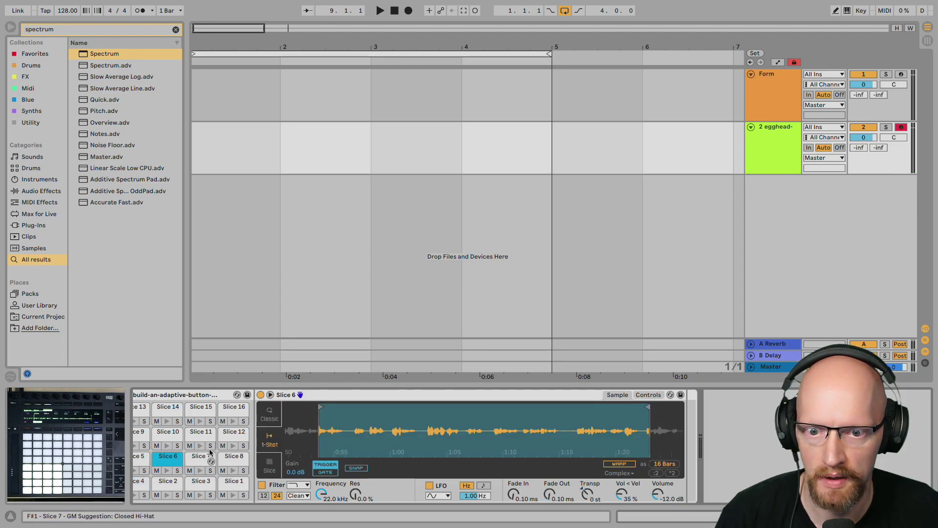
click(186, 410)
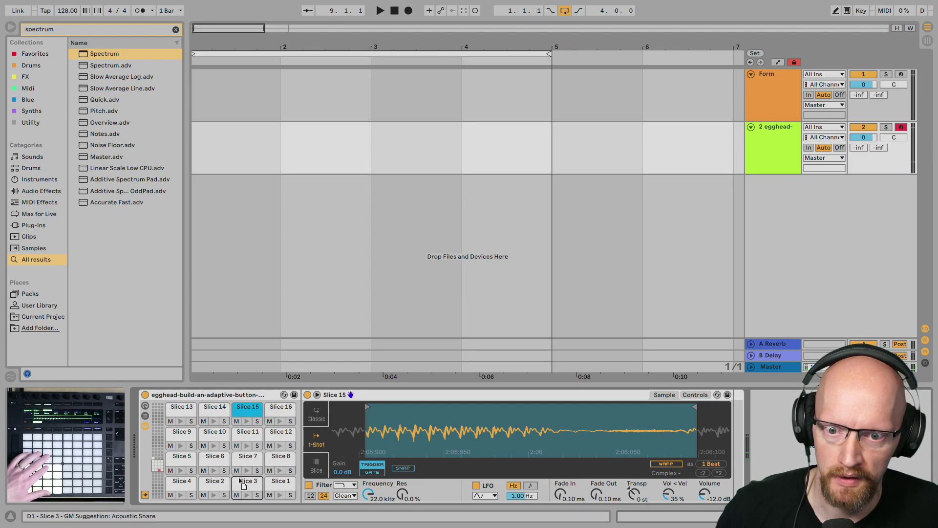
drag(242, 482, 248, 411)
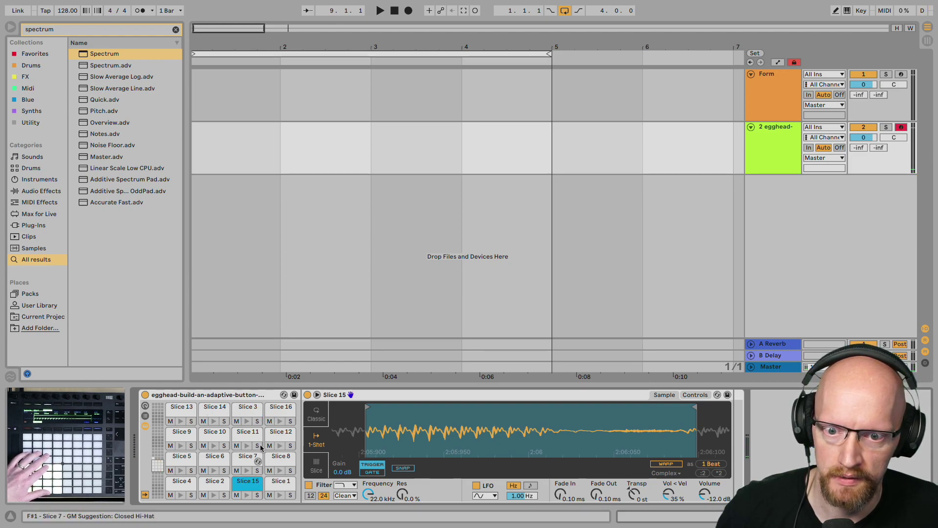
click(279, 412)
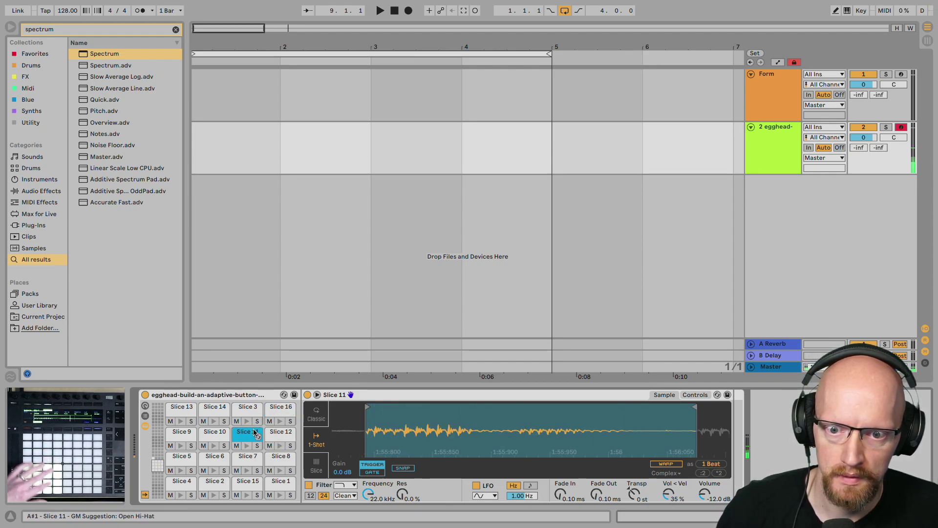
drag(254, 434, 217, 489)
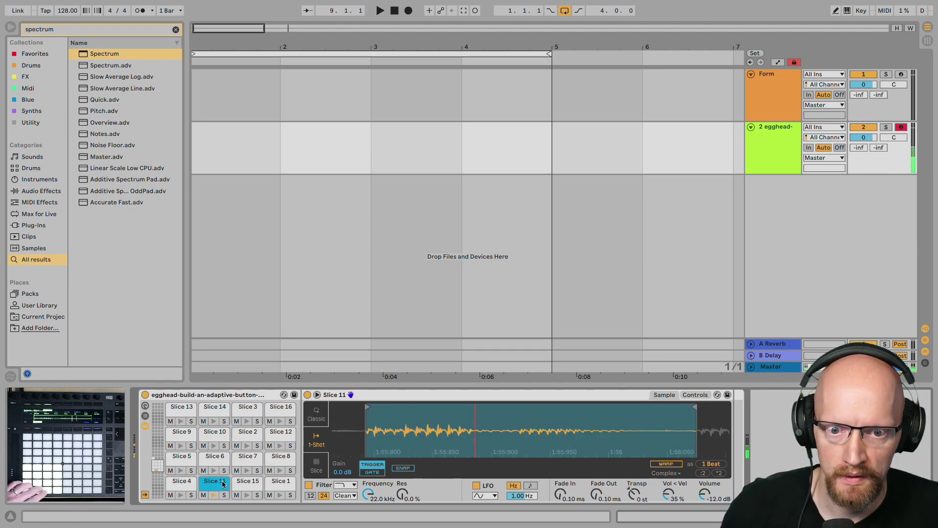
Trim the end of Slice 11 to just before 1:56 and add a Spectrum device after its Simpler
mouse_move(692, 409)
mouse_down()
mouse_move(573, 413)
mouse_move(597, 415)
mouse_up()
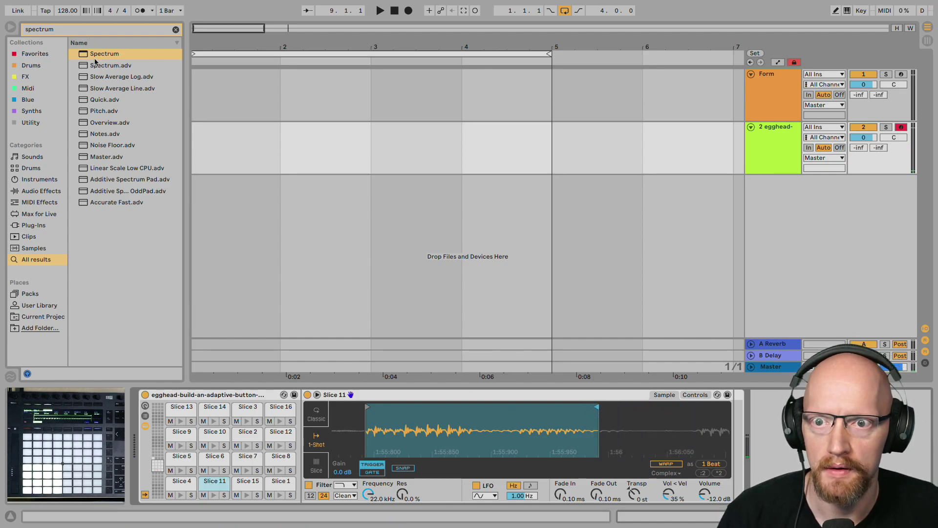
drag(630, 395, 733, 428)
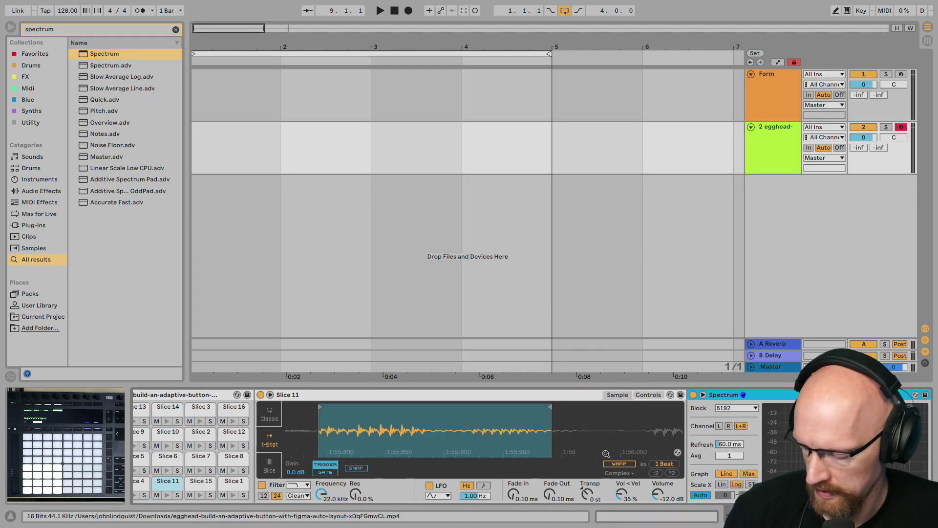
Enable Warp on Slice 11, transpose it to +15 st, and set its fade-out to 74.1 ms
click(618, 463)
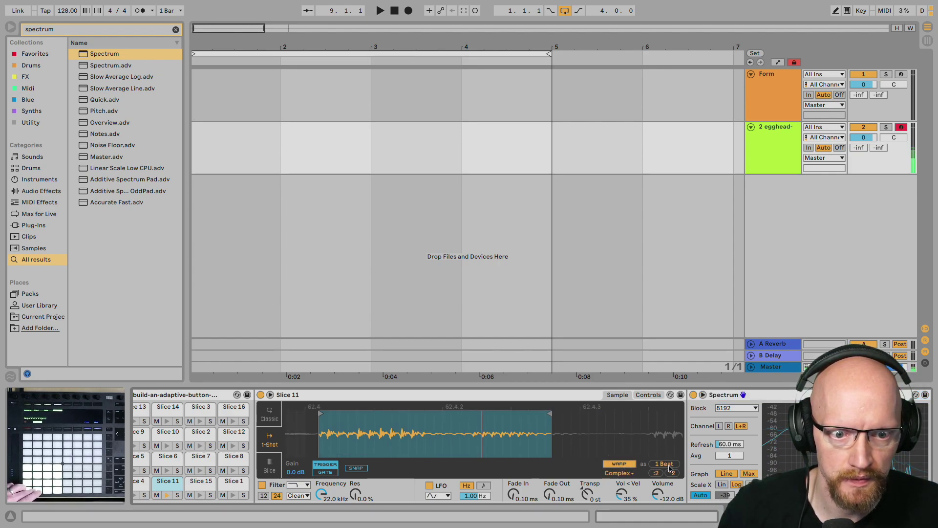
drag(591, 490, 592, 477)
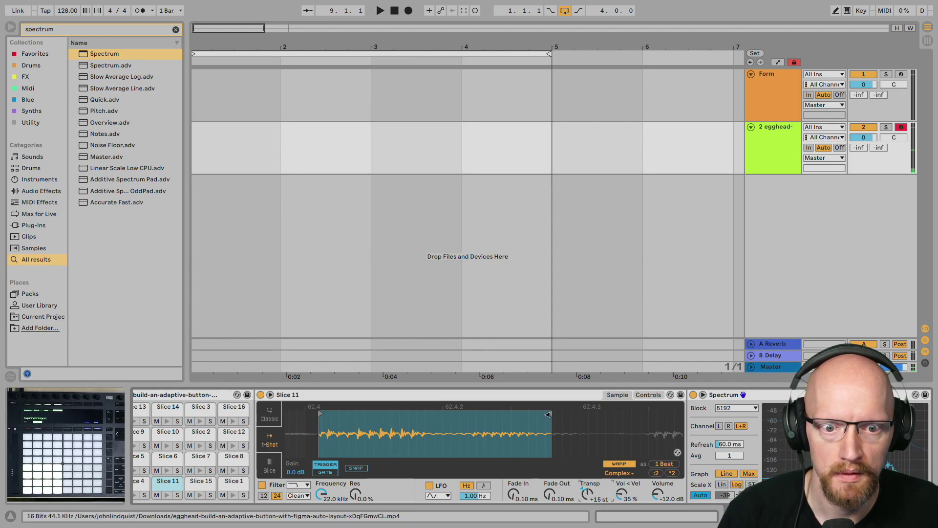
drag(557, 501, 553, 497)
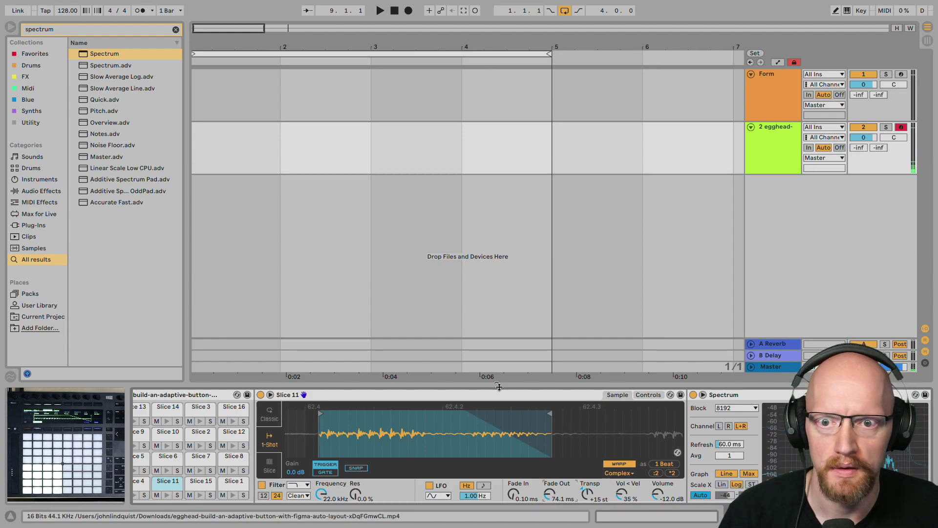
Insert a Saturator between Slice 11's Simpler and Spectrum, with Drive at 17.1 dB and Output at -13.1 dB
click(174, 29)
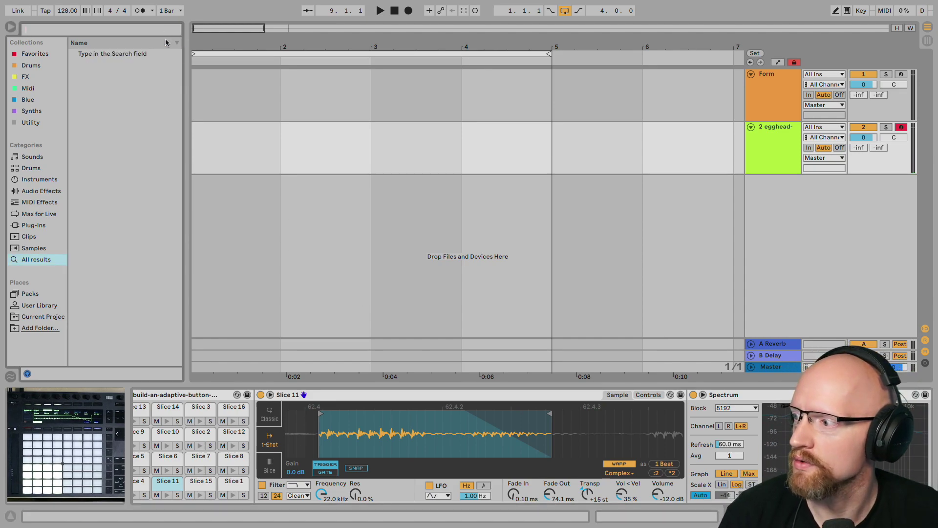
key(ctrl+f)
text(satu)
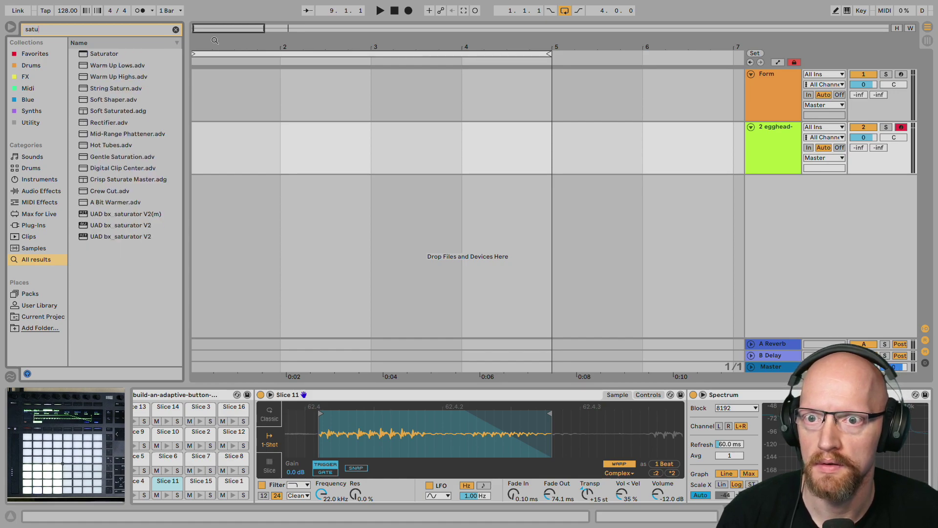
drag(106, 54, 698, 425)
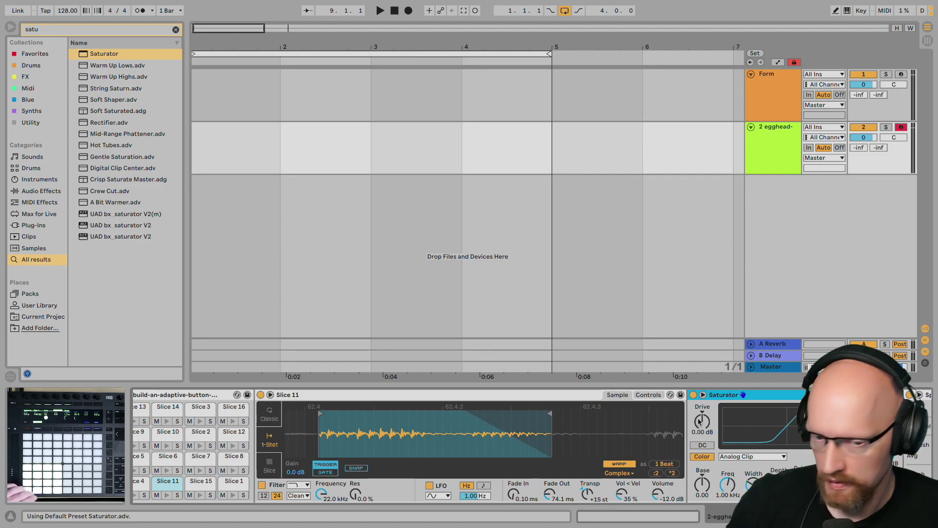
drag(701, 420, 700, 398)
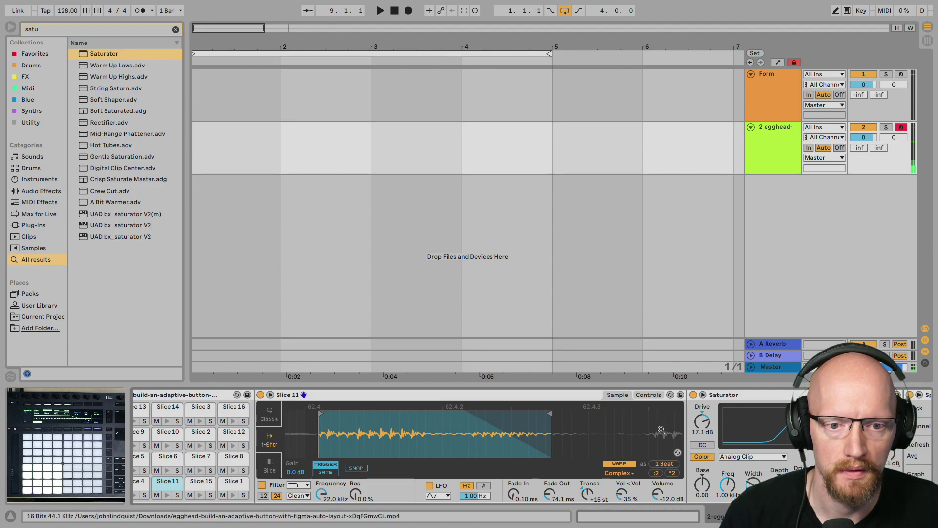
drag(524, 416, 693, 426)
scroll(538, 397, right, 5)
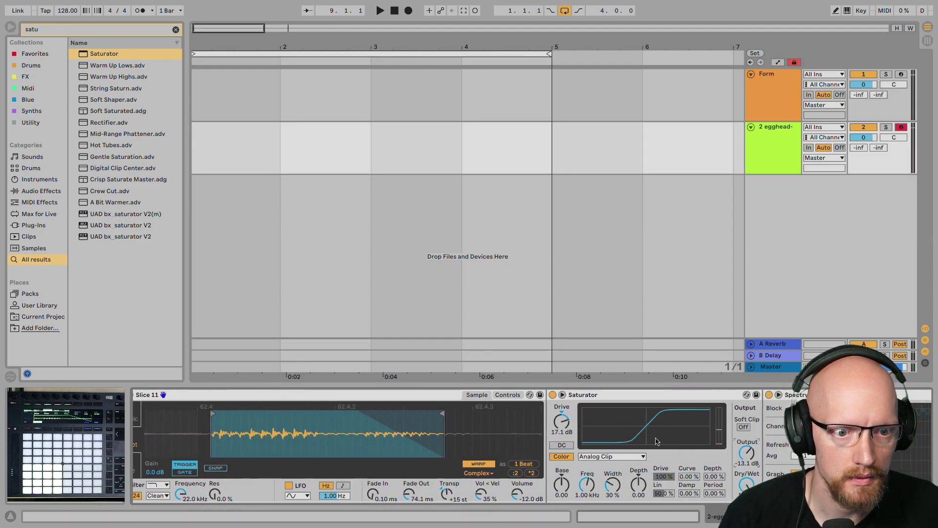
Find the Reverb effect and insert it directly after Slice 11's Saturator
click(62, 30)
text(rebu)
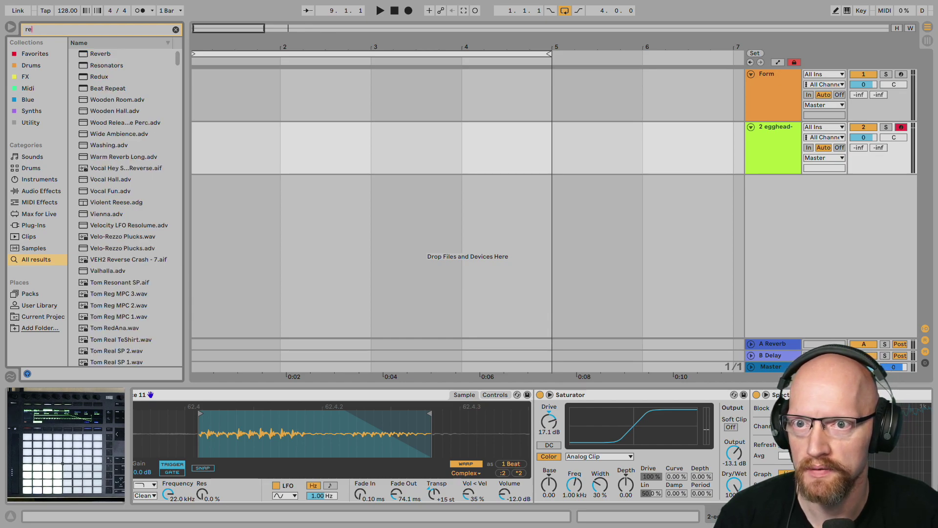
key(BackSpace)
key(BackSpace)
text(verb)
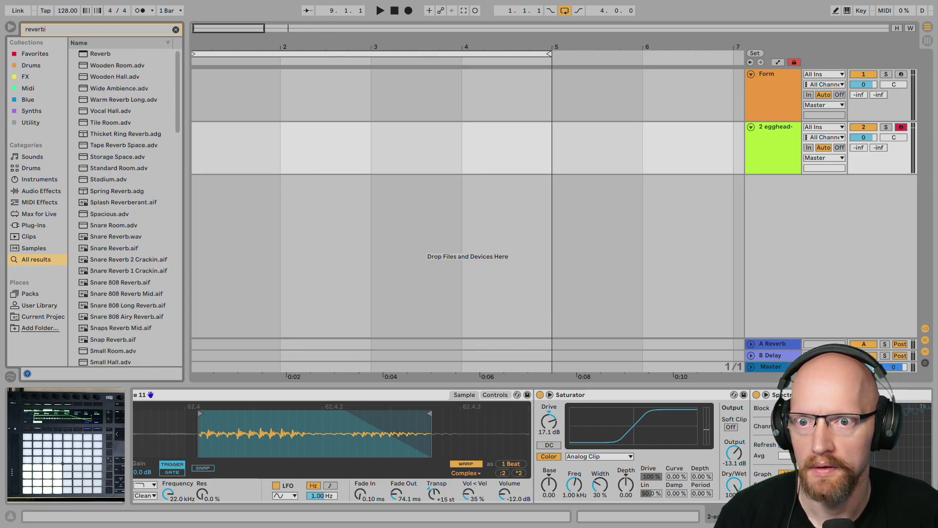
key(Down)
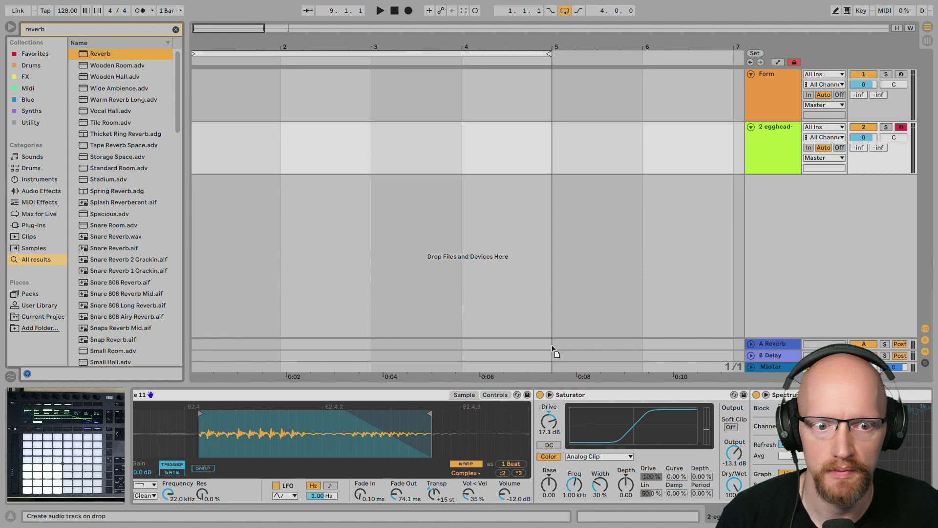
key(Return)
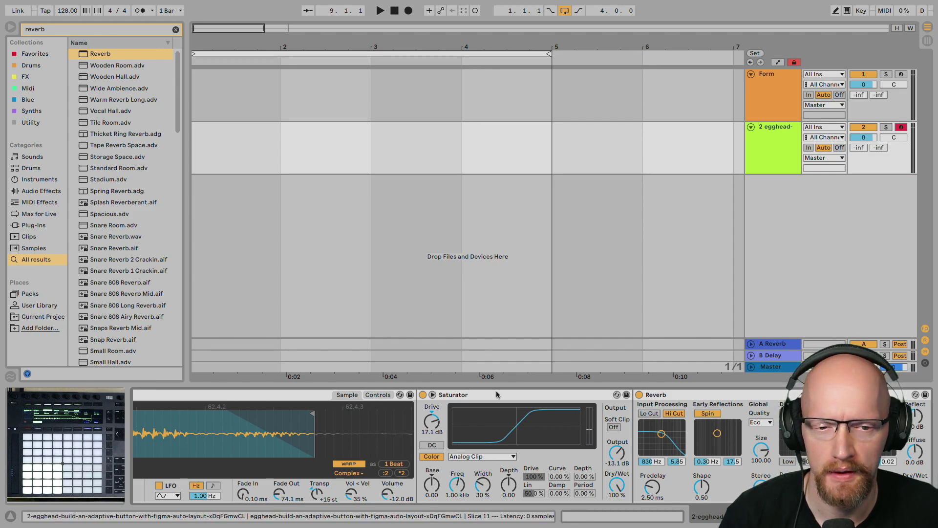
Select Slice 15 in the Drum Rack and add a Spectrum device after its Simpler
scroll(402, 443, left, 8)
scroll(509, 441, left, 7)
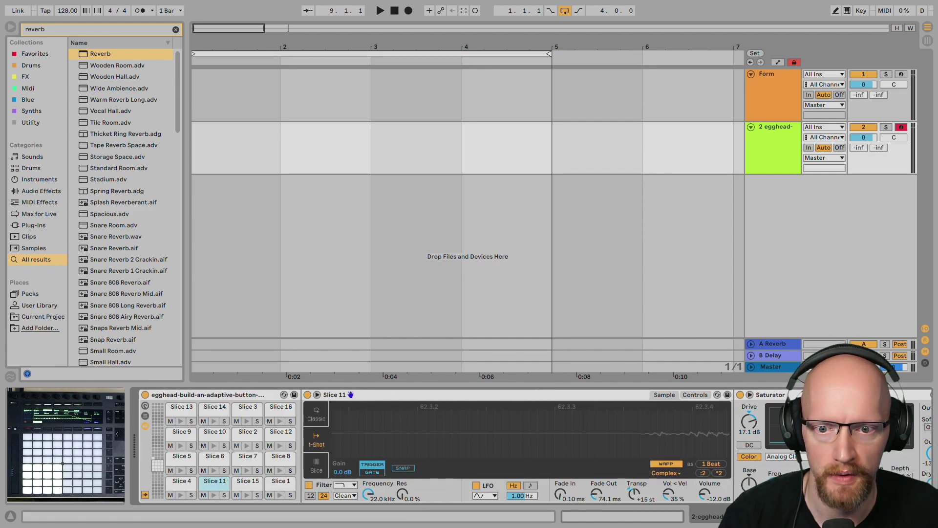
click(240, 482)
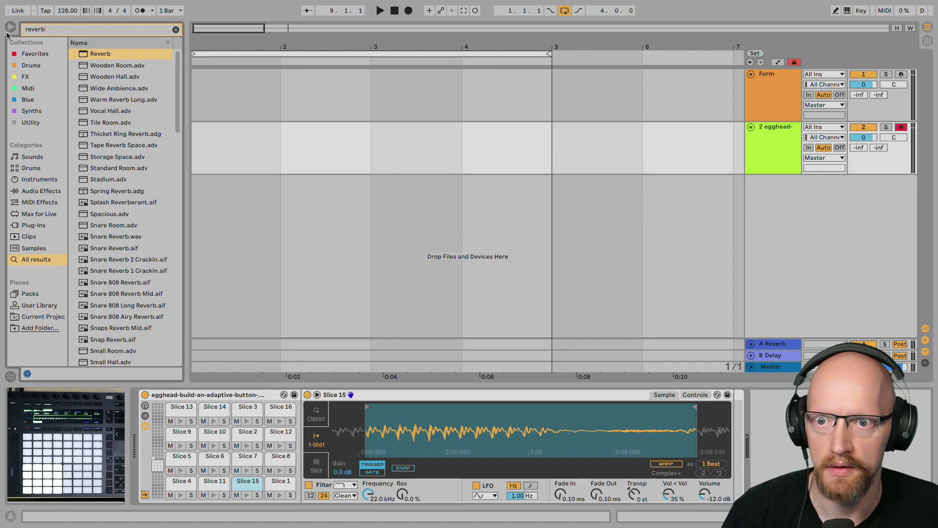
key(Escape)
key(super+f)
text(spect)
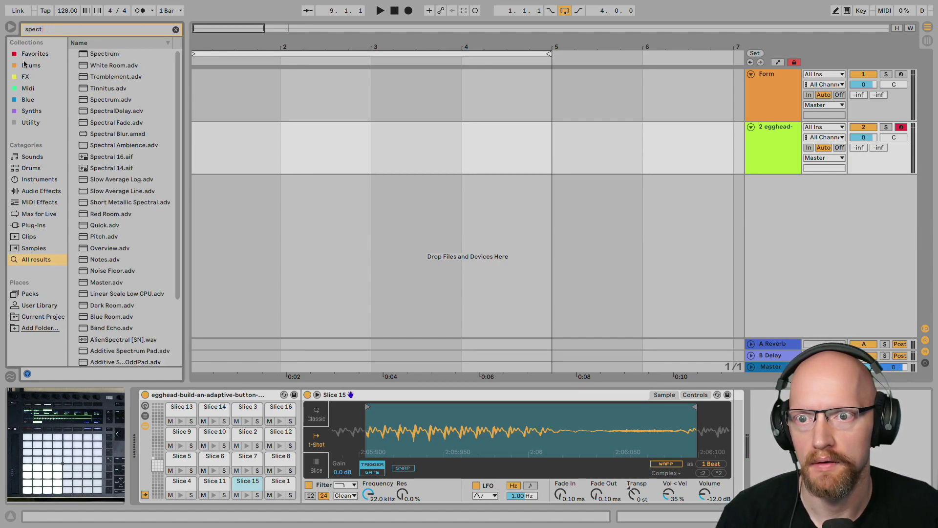
text(rum)
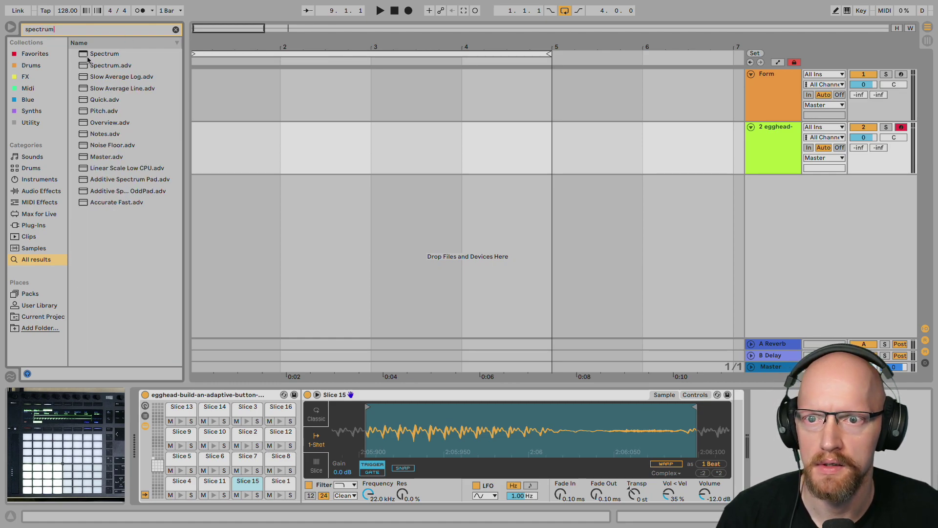
key(Down)
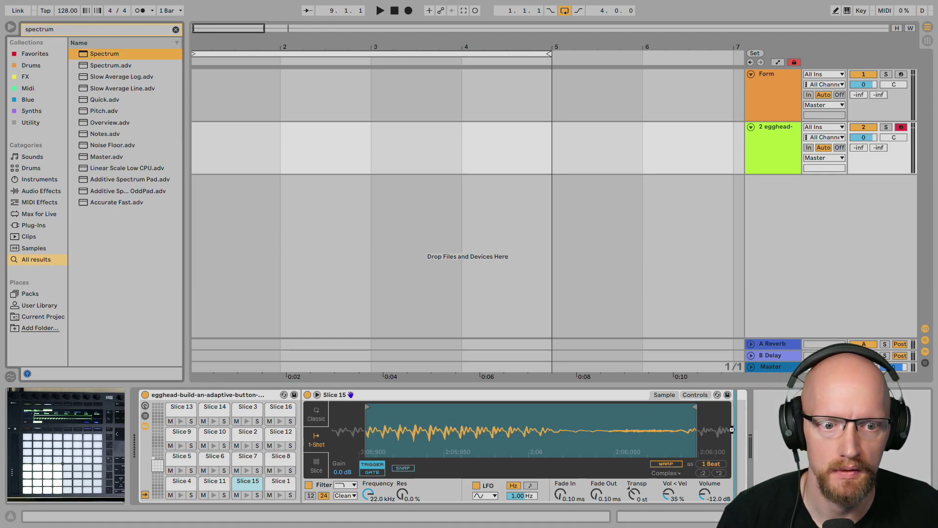
key(Return)
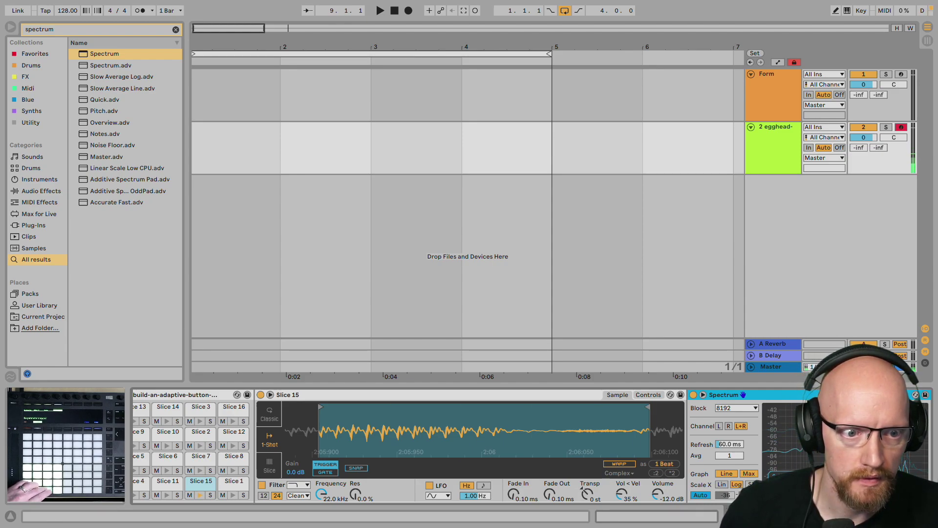
Transpose Slice 15 to +48 st with Warp enabled, and insert a Frequency Shifter before Spectrum with Frequency at 1.64 kHz
drag(590, 496, 590, 452)
click(623, 464)
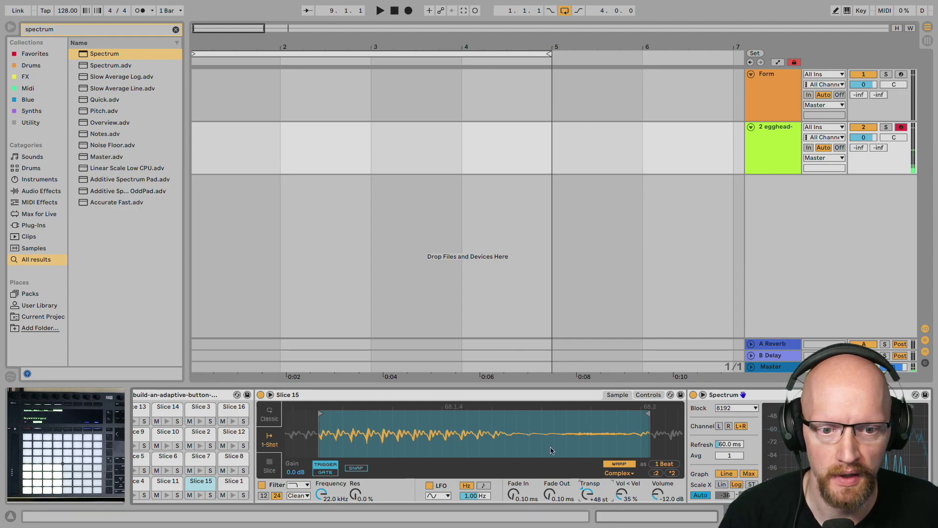
key(ctrl+f)
text(frequ)
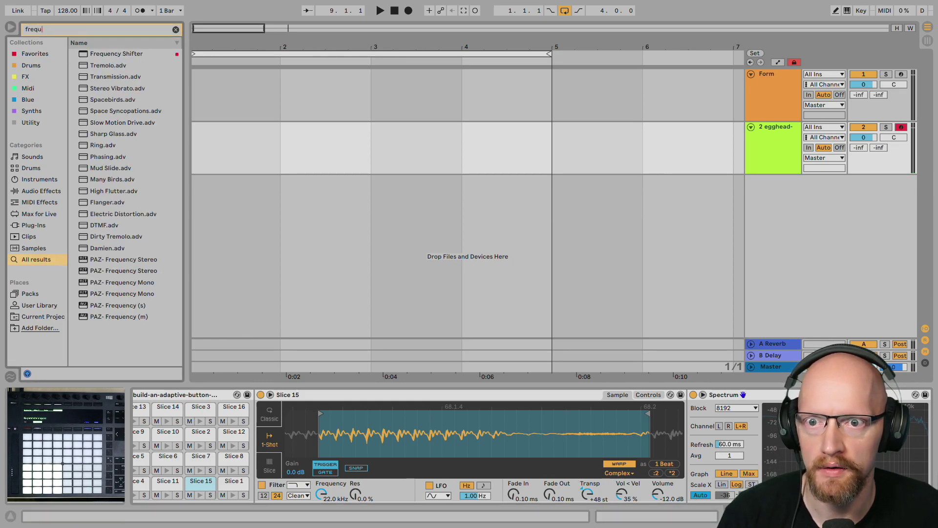
drag(121, 54, 691, 426)
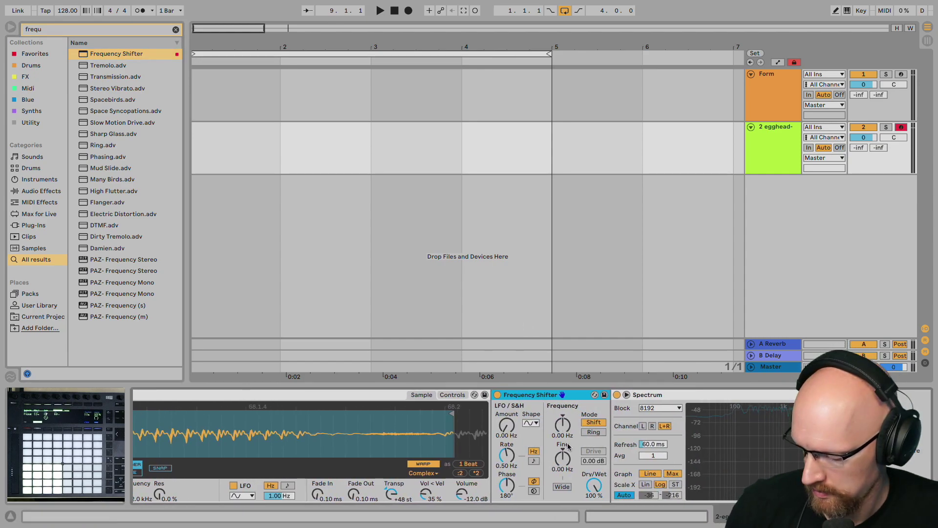
drag(563, 425, 562, 413)
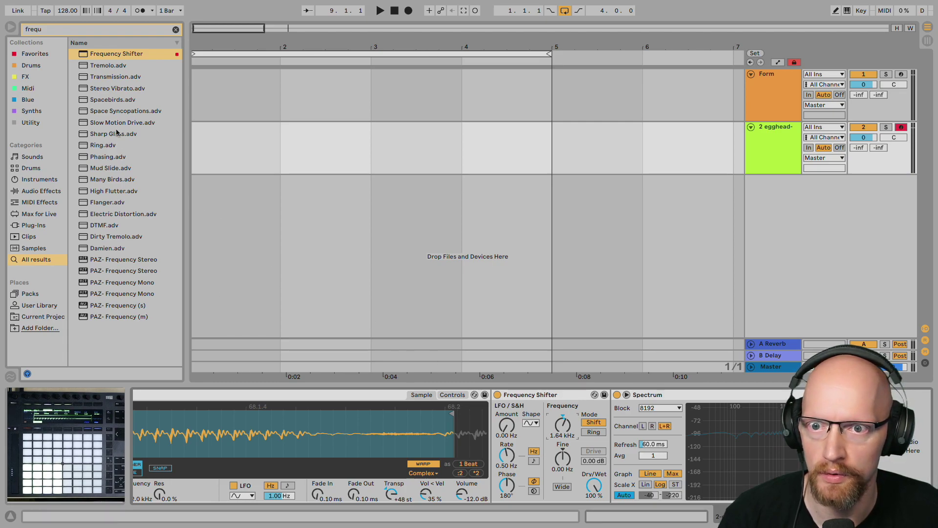
Find the Erosion effect and insert it between Slice 15's Frequency Shifter and Spectrum
click(175, 31)
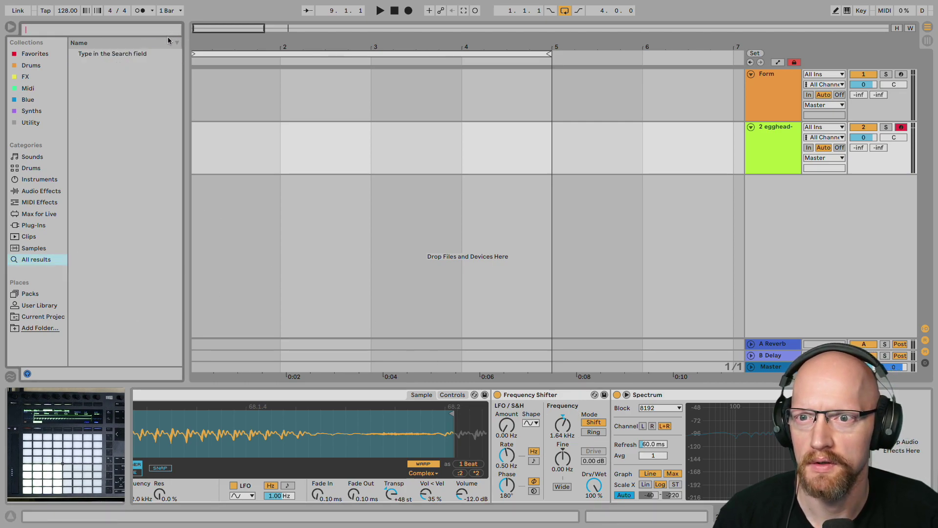
text(erosion)
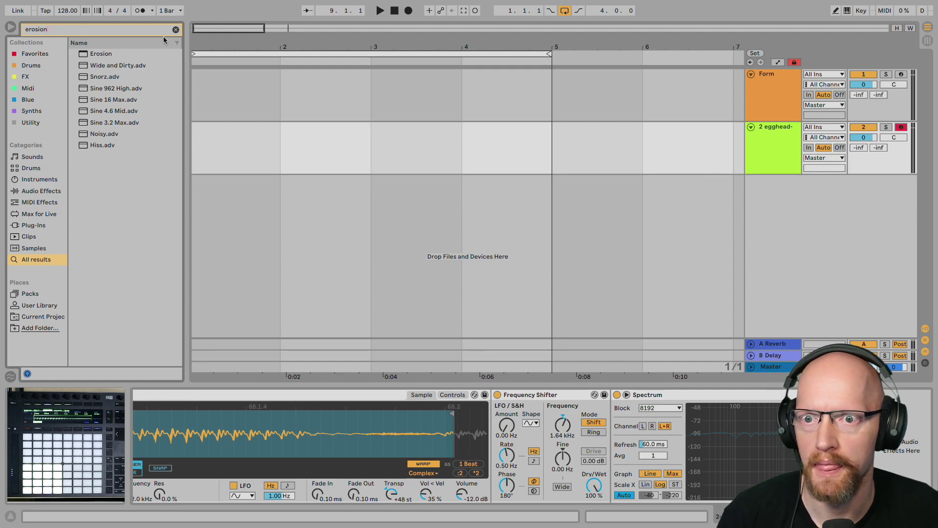
click(96, 58)
click(97, 67)
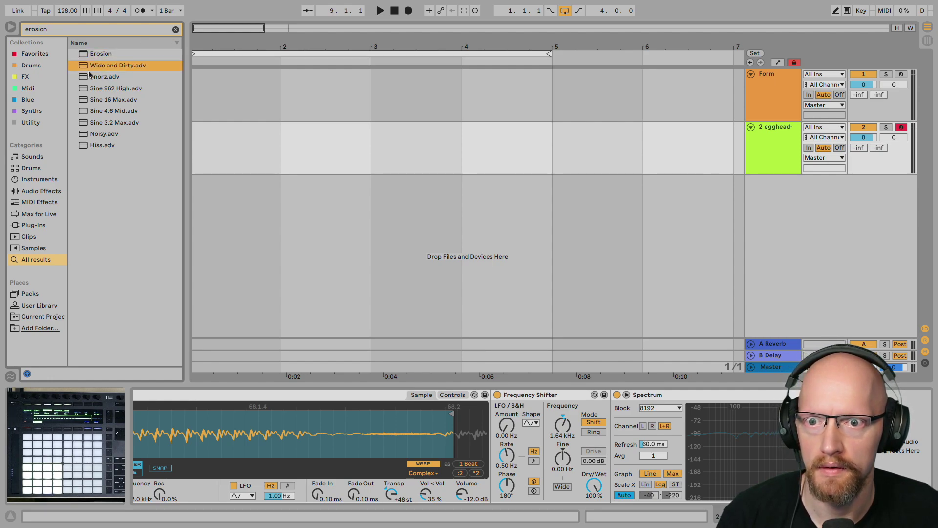
click(95, 57)
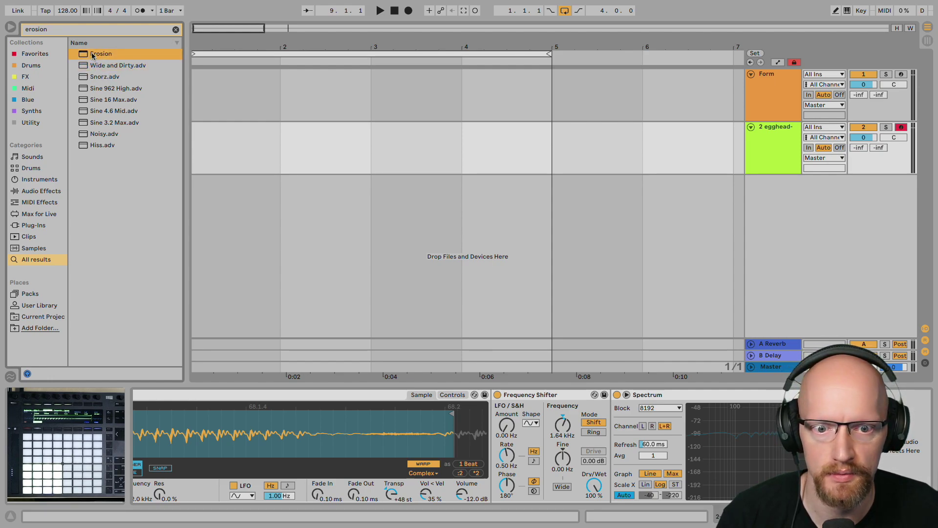
drag(489, 421, 599, 427)
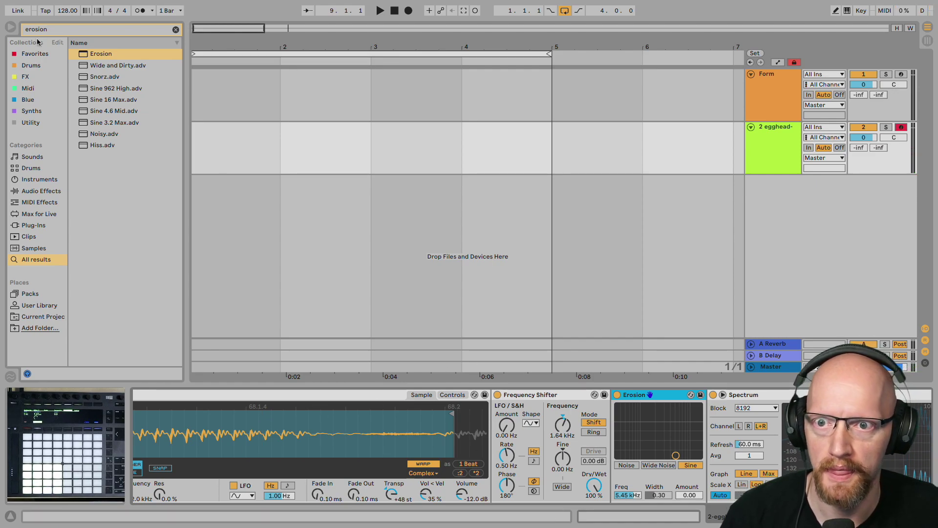
Insert an Auto Filter directly after Slice 15's Erosion and set the Simpler's volume to -5.14 dB
key(ctrl+f)
text(aut)
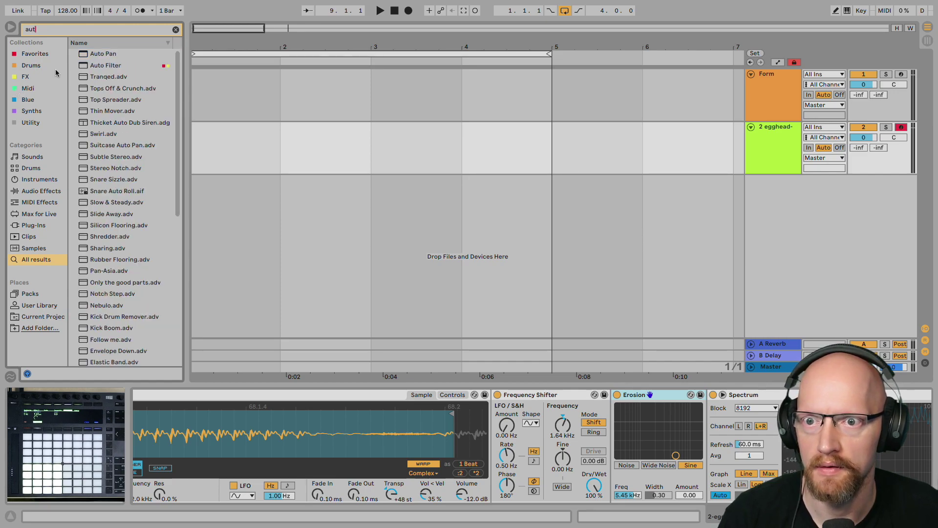
text(o)
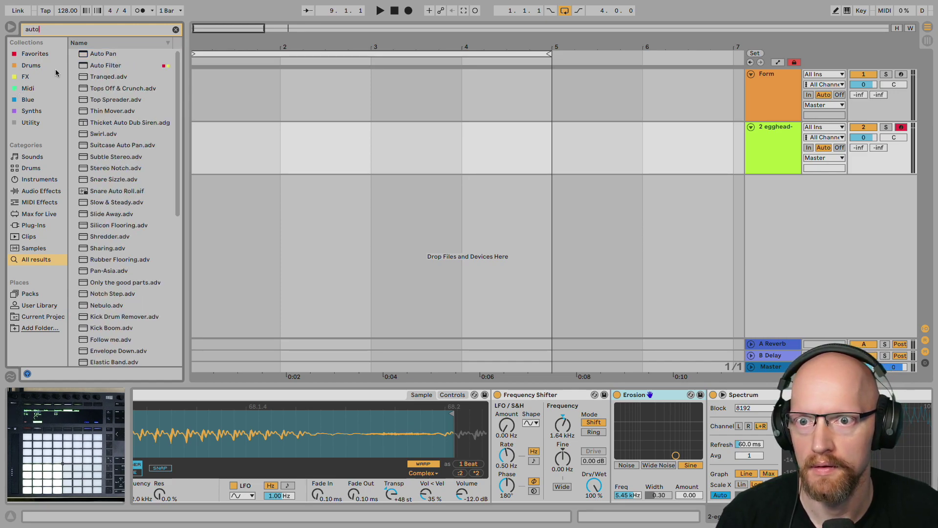
drag(122, 65, 704, 406)
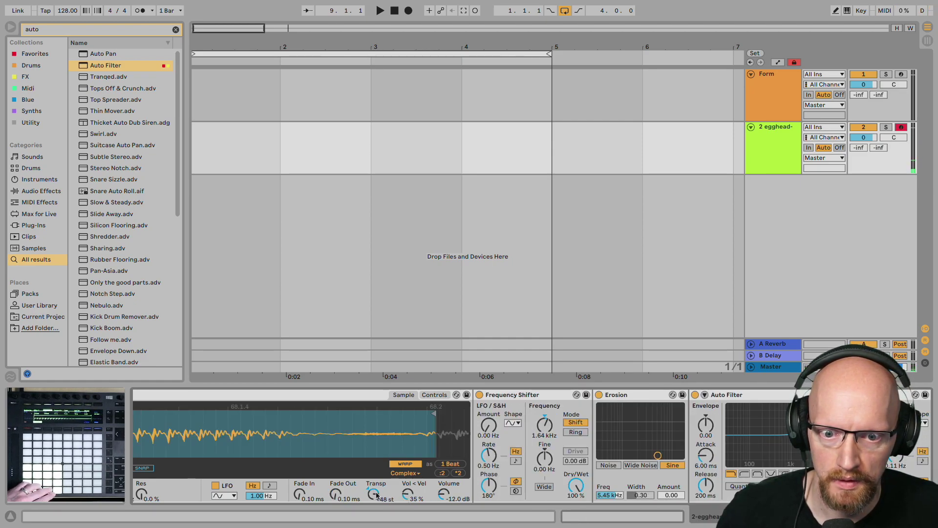
drag(443, 493, 443, 488)
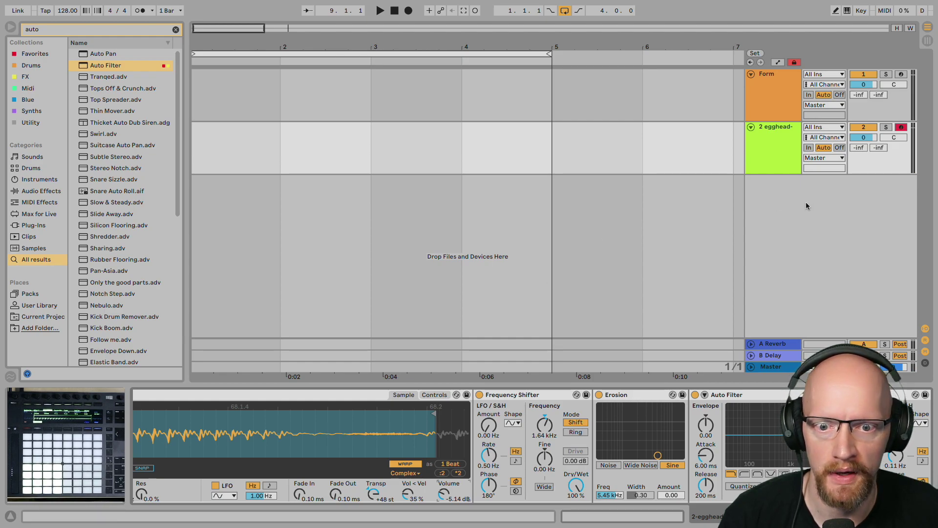
Hide the device view, capture the played drum pattern as a MIDI clip at 1.1.1 on the egghead track, and play it back
key(ctrl+alt+l)
key(Home)
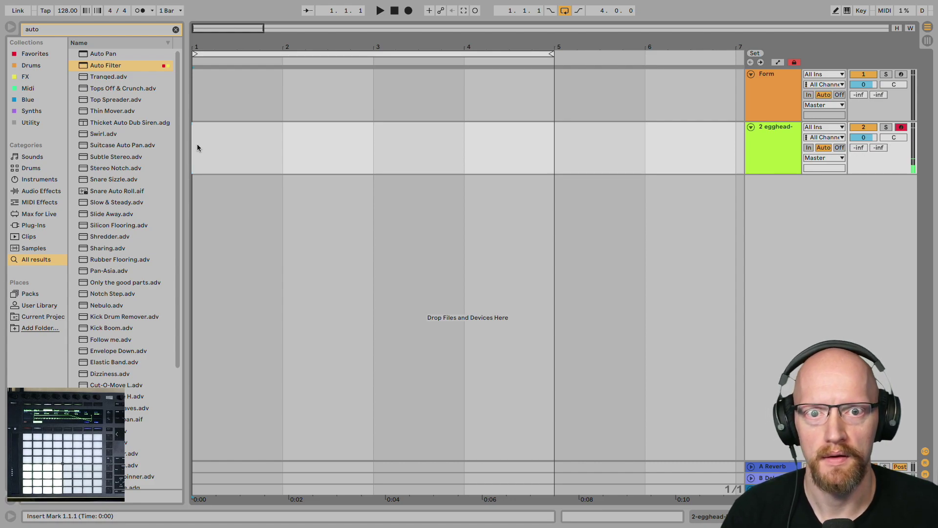
click(463, 10)
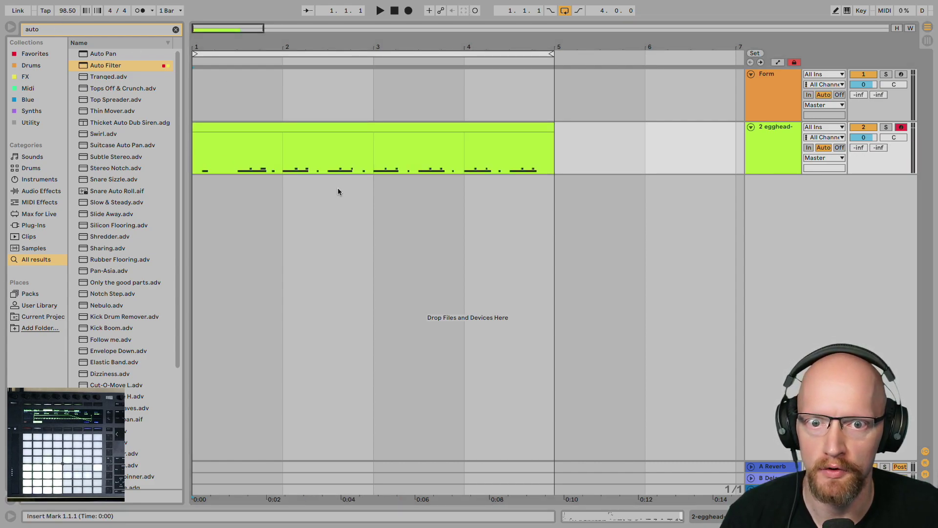
click(228, 126)
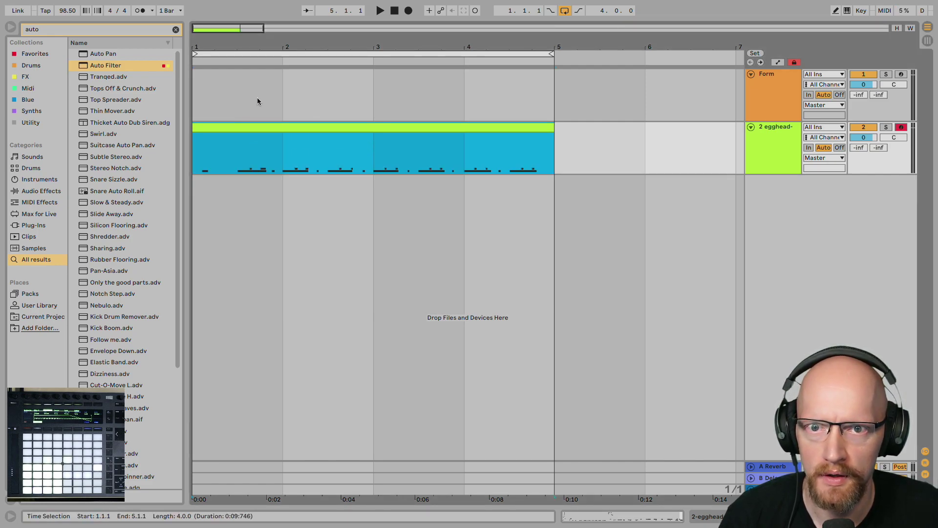
click(381, 10)
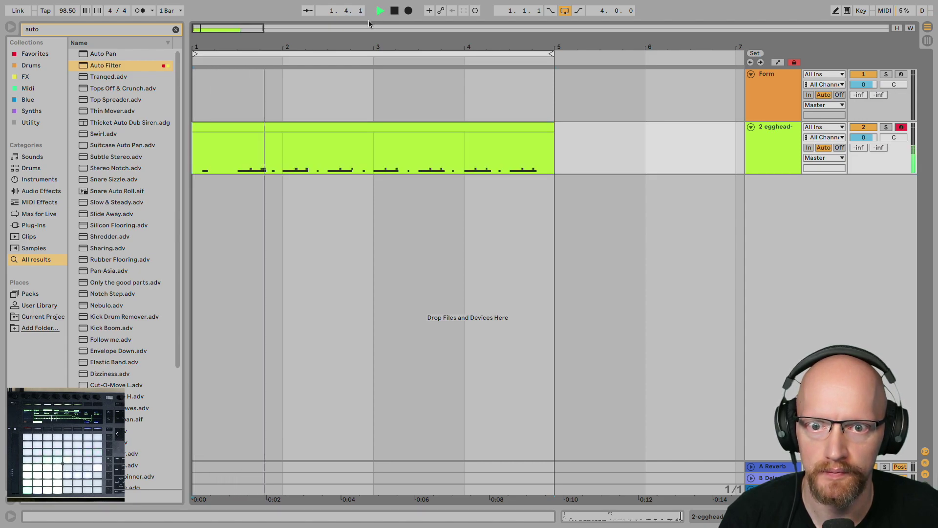
Open the captured clip in an enlarged note editor and trim its start to 164.3.1, with the clip beginning at 1.1.1
key(space)
click(271, 129)
double_click(271, 129)
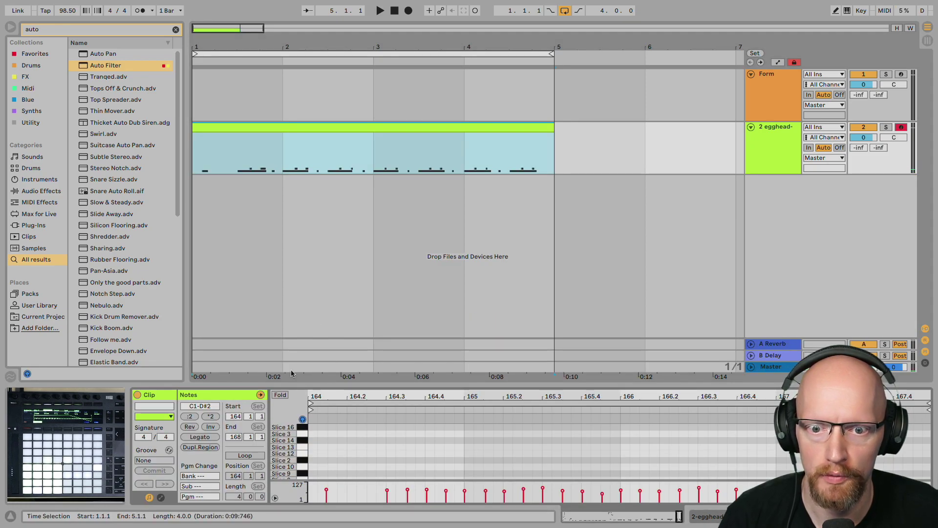
mouse_move(336, 386)
mouse_down()
mouse_move(323, 231)
mouse_move(313, 224)
mouse_move(323, 248)
mouse_move(369, 248)
mouse_move(383, 260)
mouse_up()
key(space)
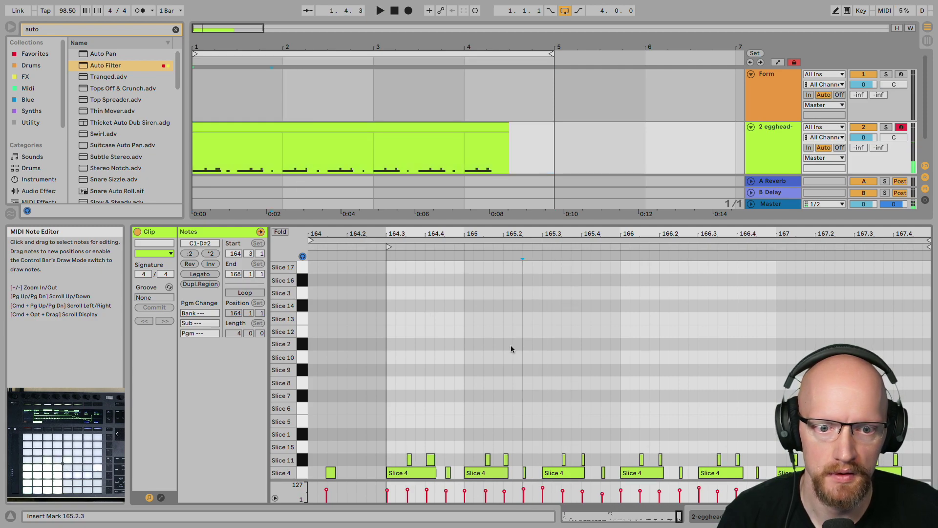
Quantize all notes in the captured clip and play back the pattern
key(super+a)
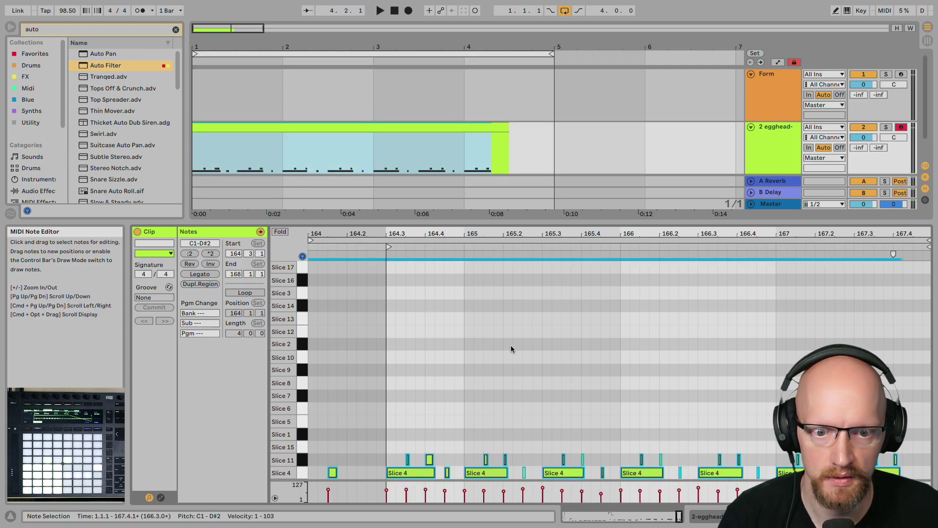
click(479, 332)
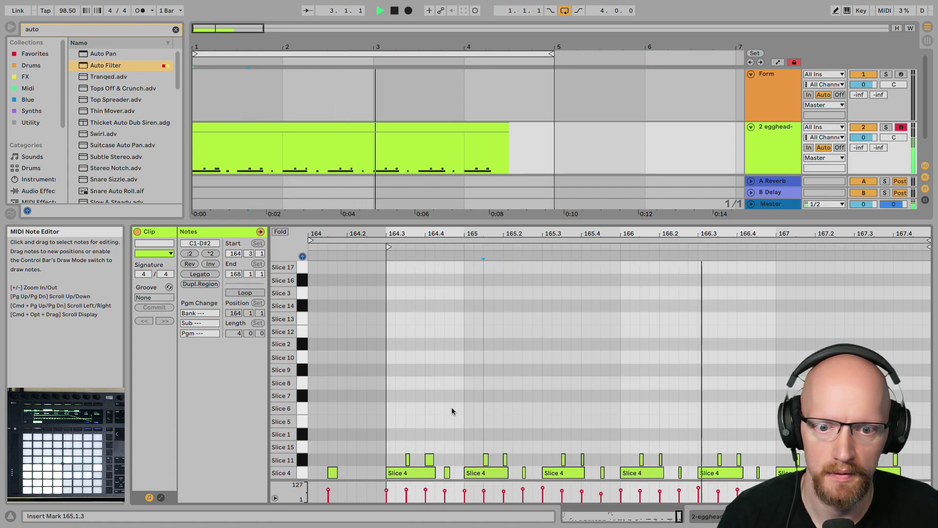
key(space)
Add short Slice 15 notes at 164.3.1, 165.3.1, 166.1.1 and 167.2.3, and play back the clip
double_click(391, 447)
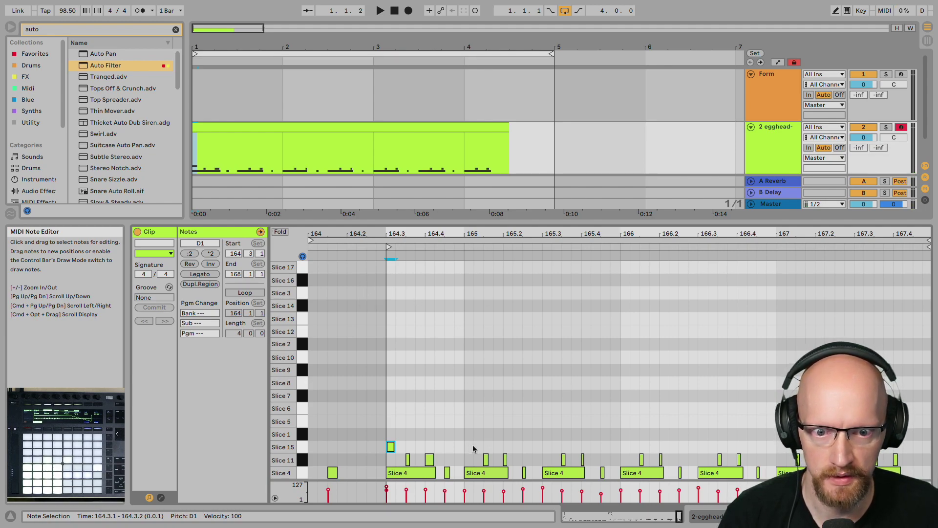
double_click(547, 447)
double_click(625, 447)
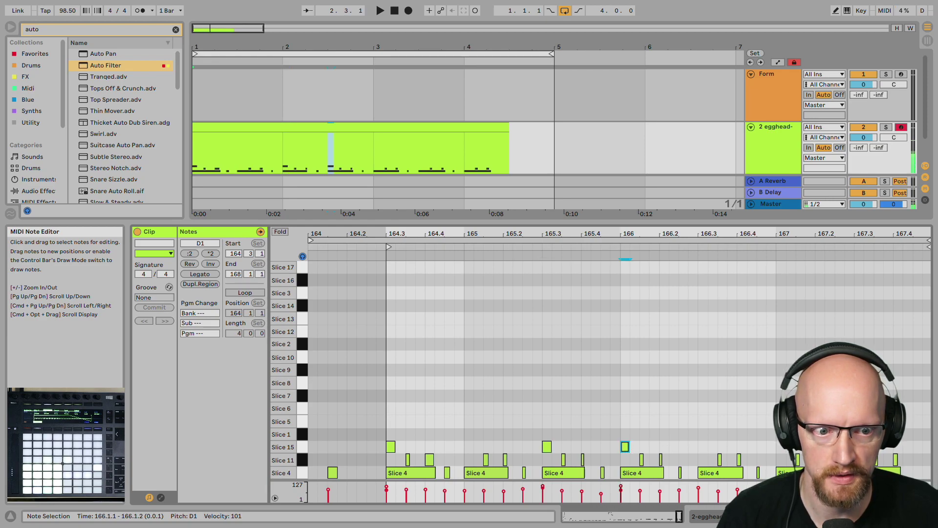
double_click(839, 447)
key(space)
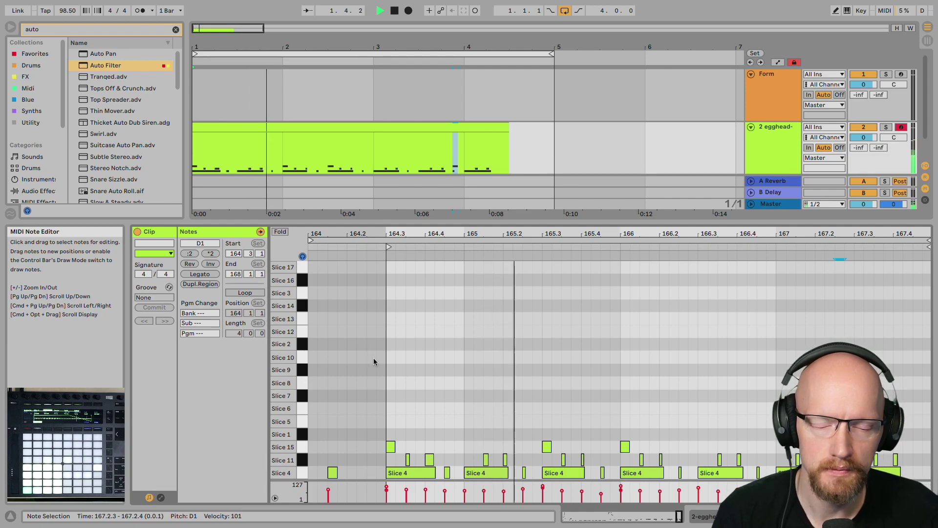
key(space)
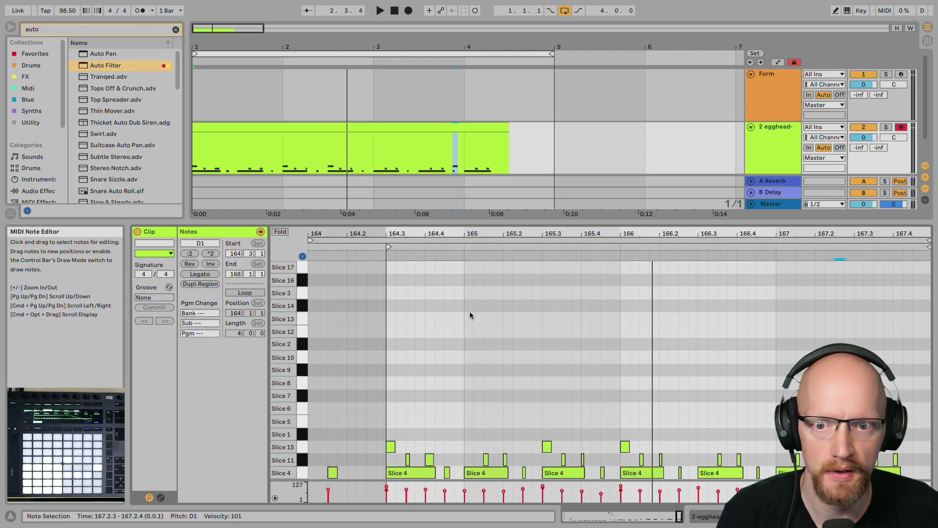
Bring up the egghead track's devices, show the Drum Rack's chain list, and play the beat
click(785, 143)
key(shift+Tab)
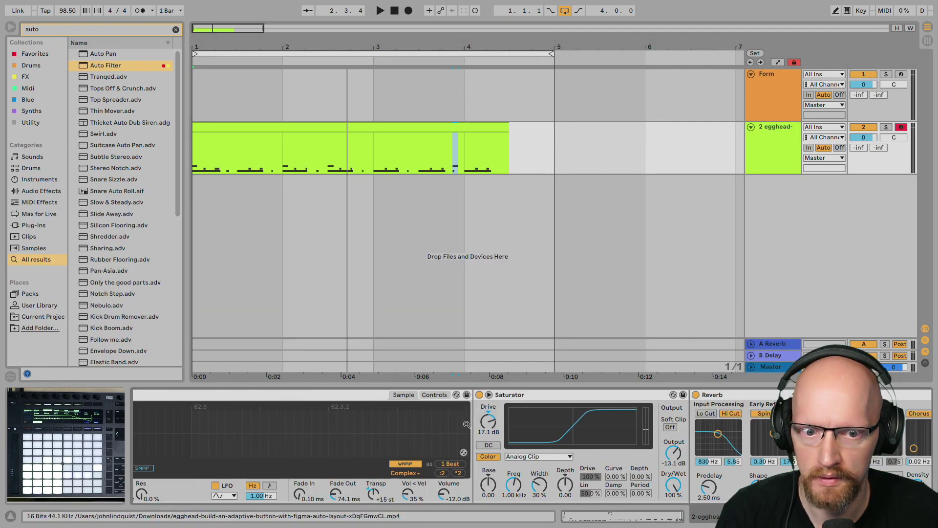
scroll(536, 425, left, 5)
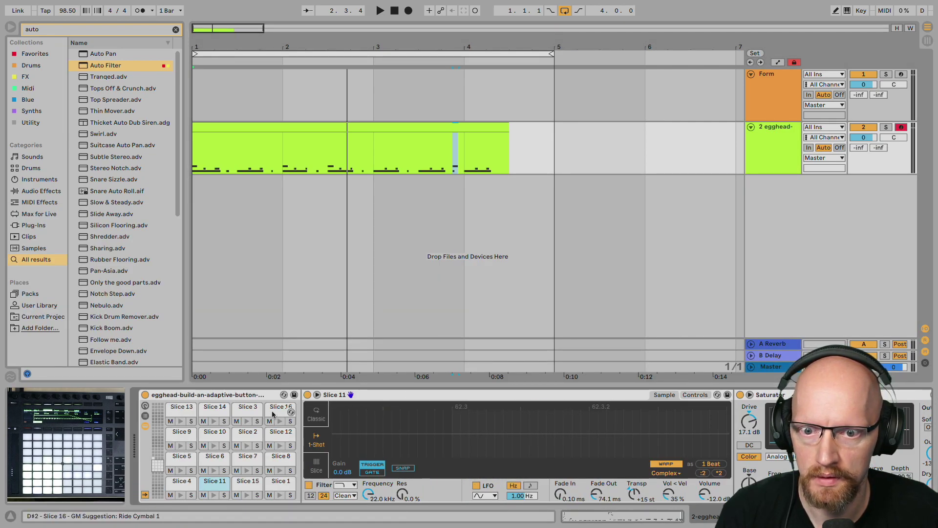
click(145, 418)
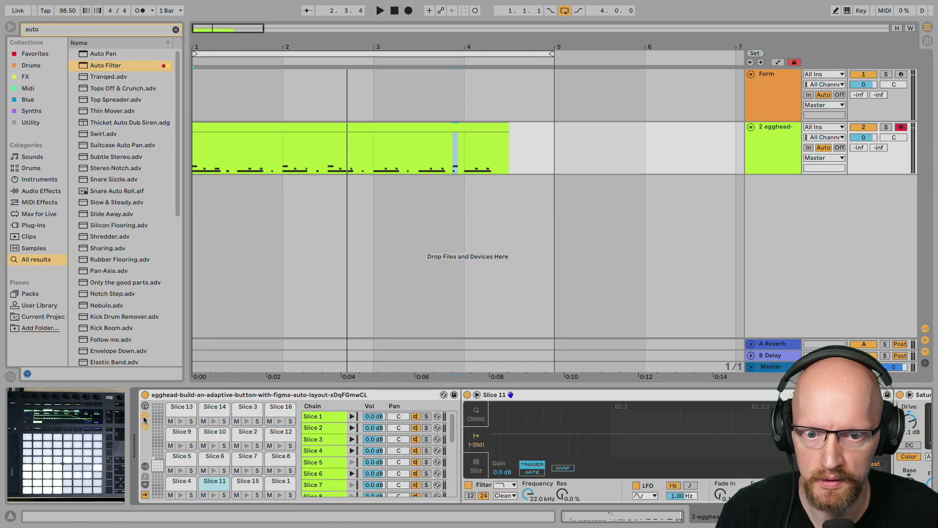
key(space)
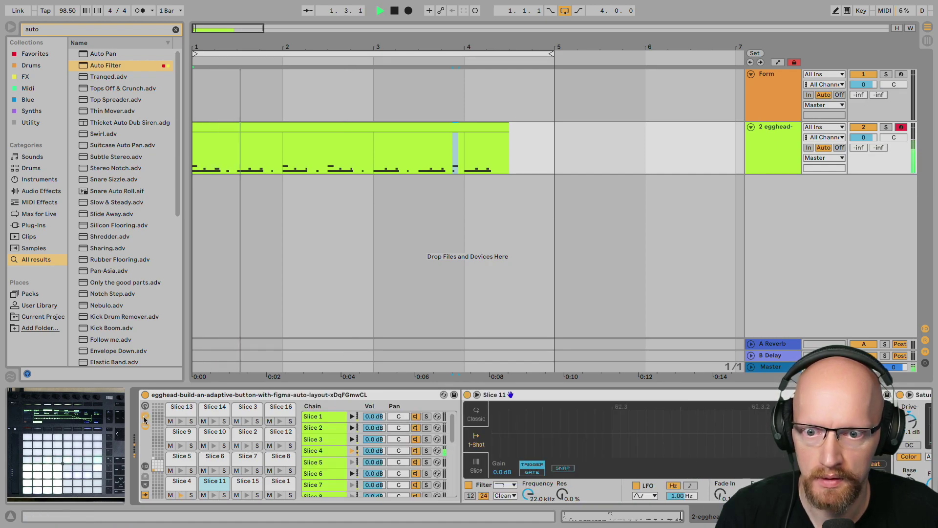
key(space)
Check the Drum Rack's macro controls, hide them again, and play the beat
click(145, 408)
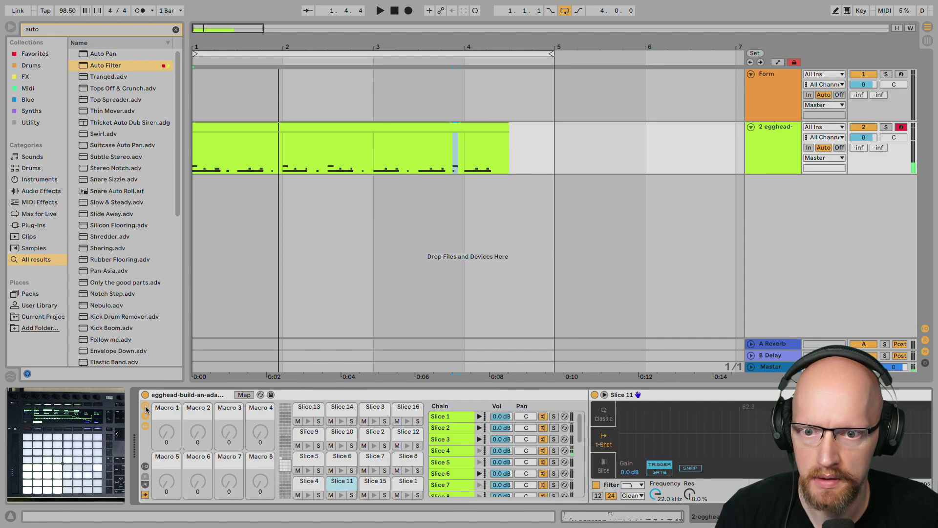
click(145, 407)
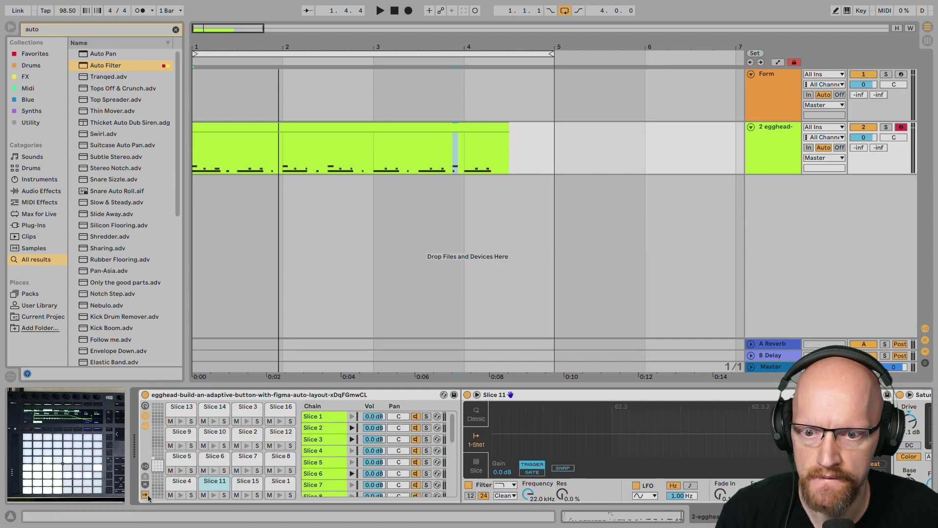
key(space)
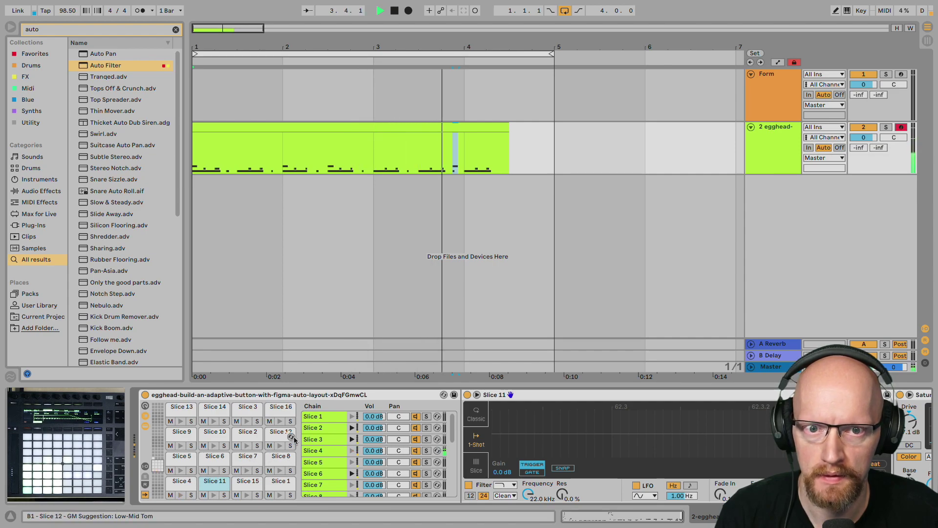
key(space)
Open the drum clip's note editor and listen to the pattern while following its notes
double_click(396, 130)
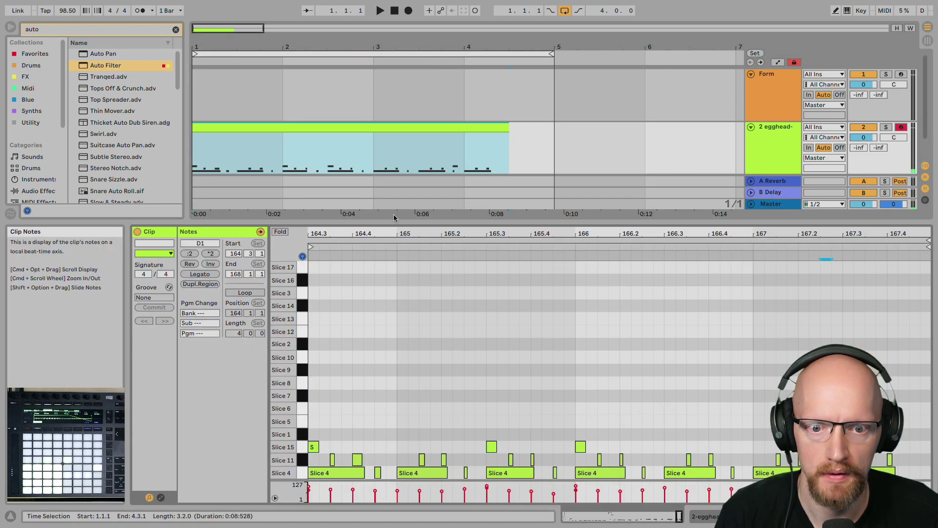
key(space)
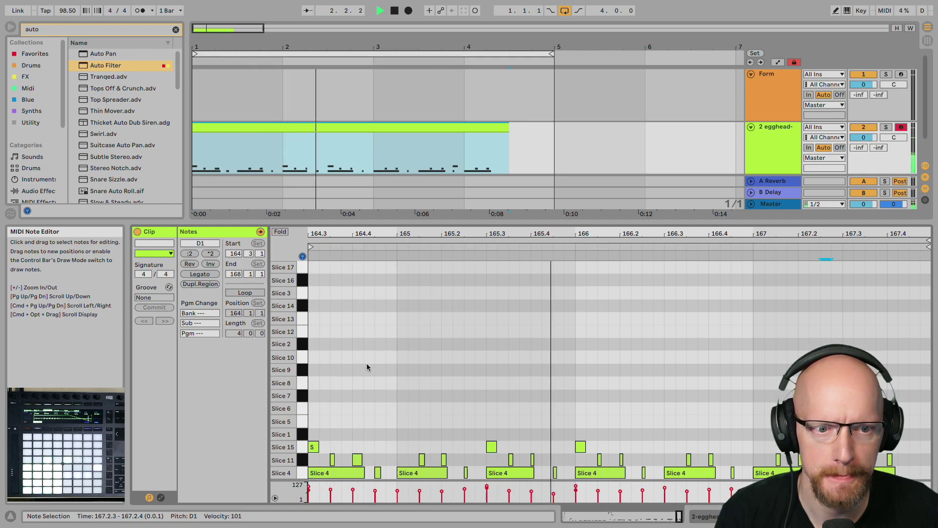
key(space)
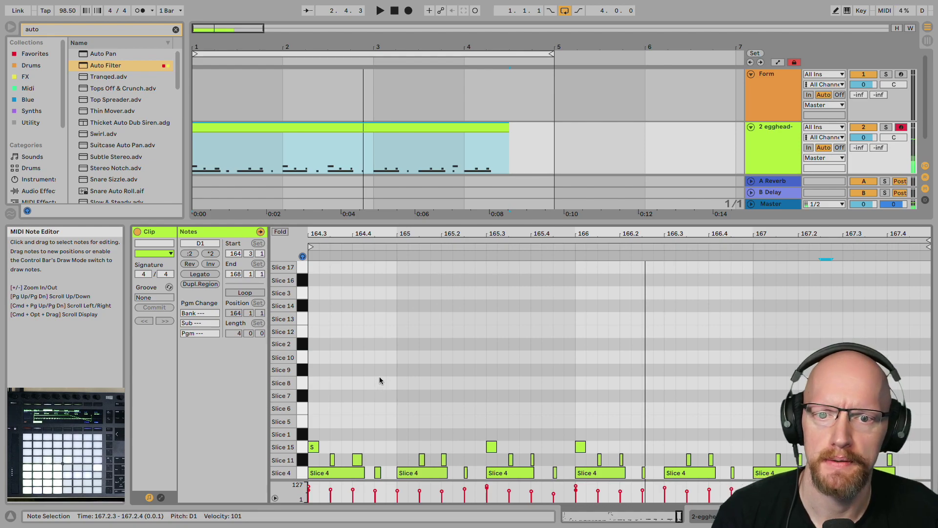
Return to the Drum Rack devices, bring Slice 11's sample region into view, and look through the chain list
key(shift+Tab)
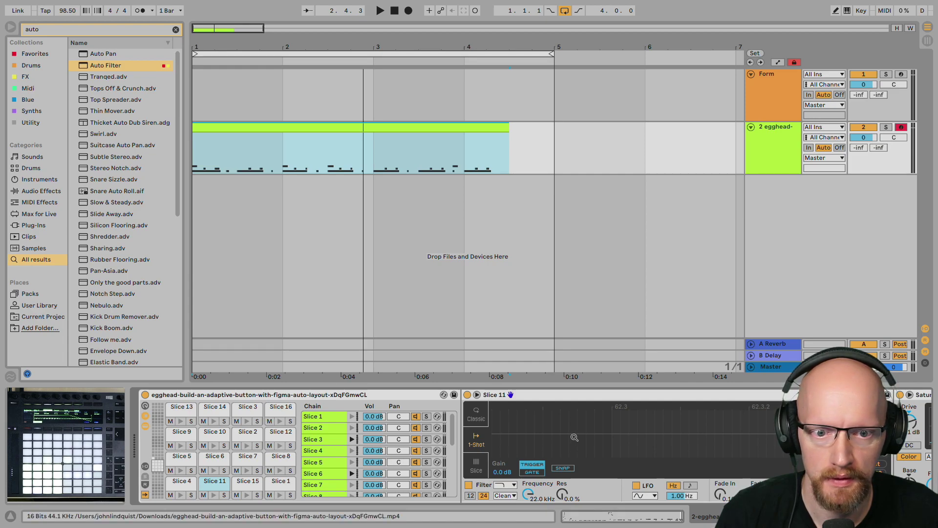
drag(627, 434, 764, 427)
drag(607, 422, 791, 419)
drag(557, 418, 765, 417)
drag(611, 423, 690, 430)
drag(773, 435, 578, 430)
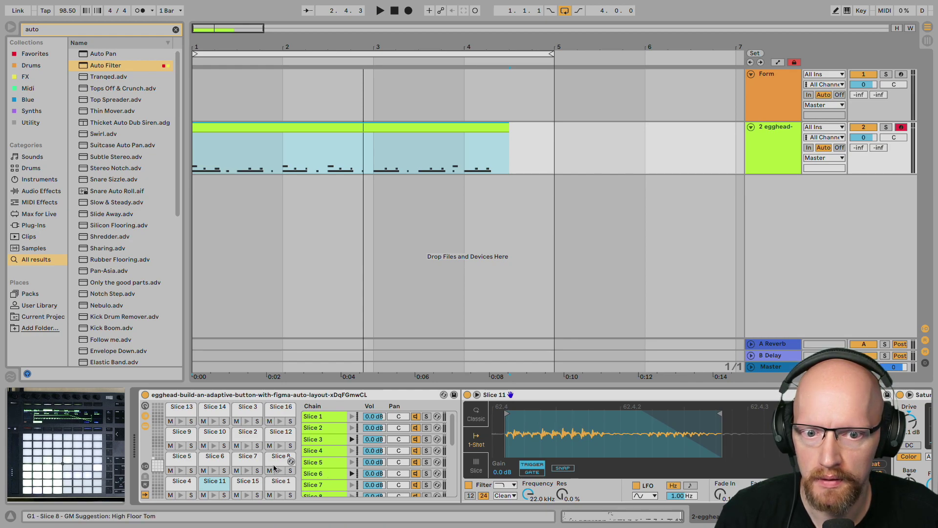
scroll(454, 434, down, 2)
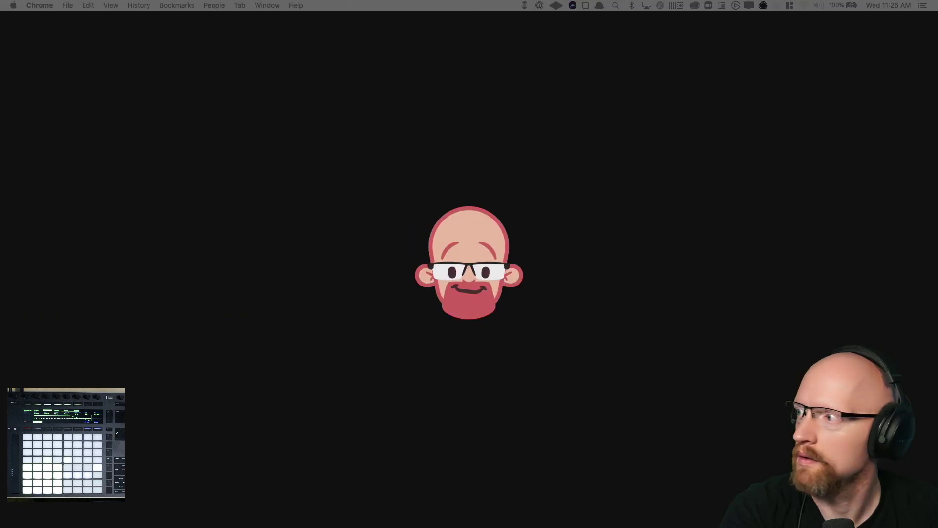
Switch to Chrome and search Google for "ableton live drum rack polyphony"
drag(929, 181, 514, 70)
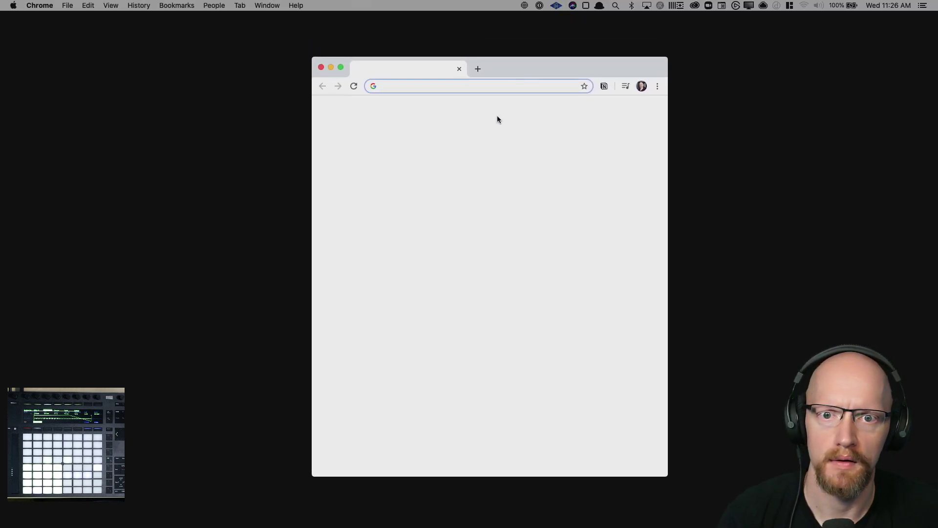
text(ableton live )
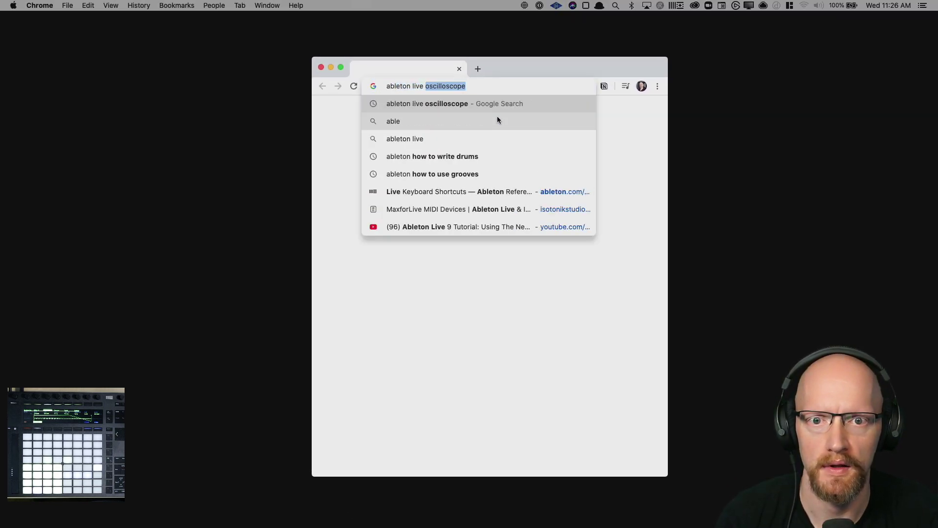
text(drum rack p)
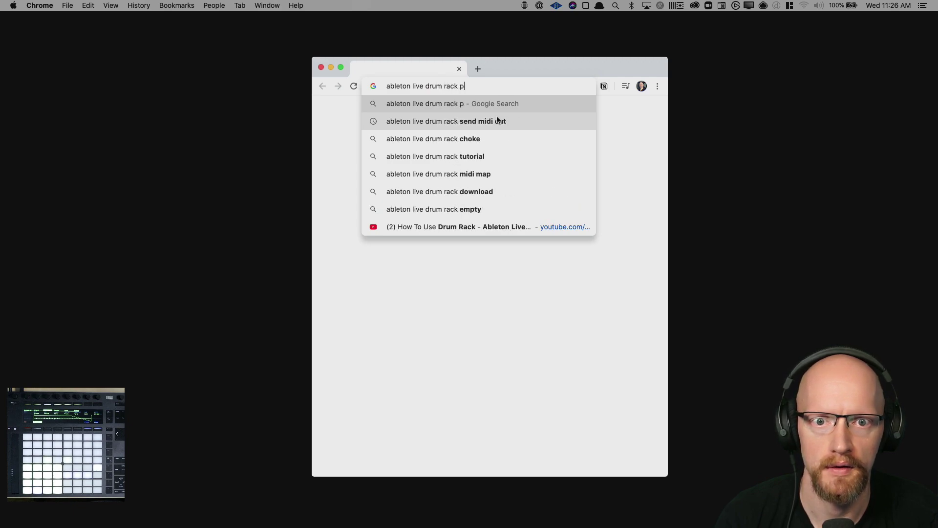
text(olyphony)
key(Return)
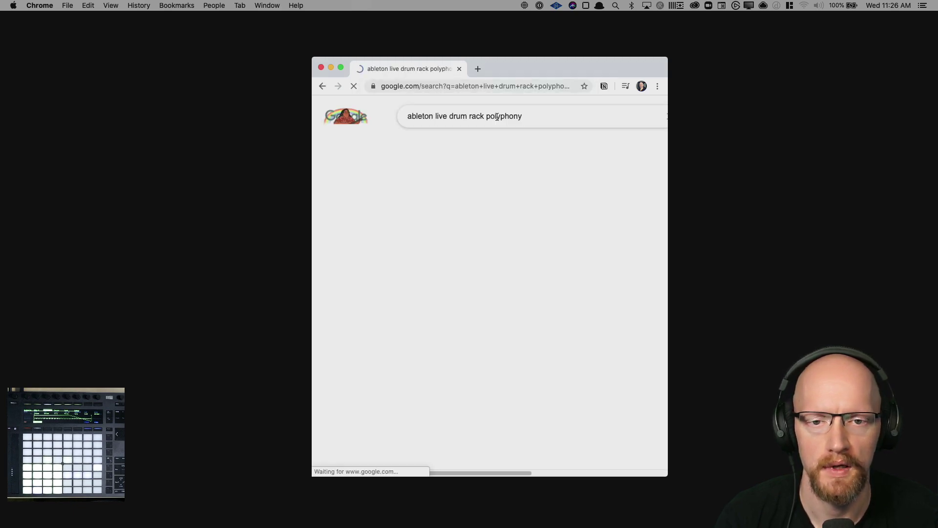
Read the "Polyphony on Drum Rack" forum topic in a widened browser window and open its YouTube link in a new tab
super+click(513, 353)
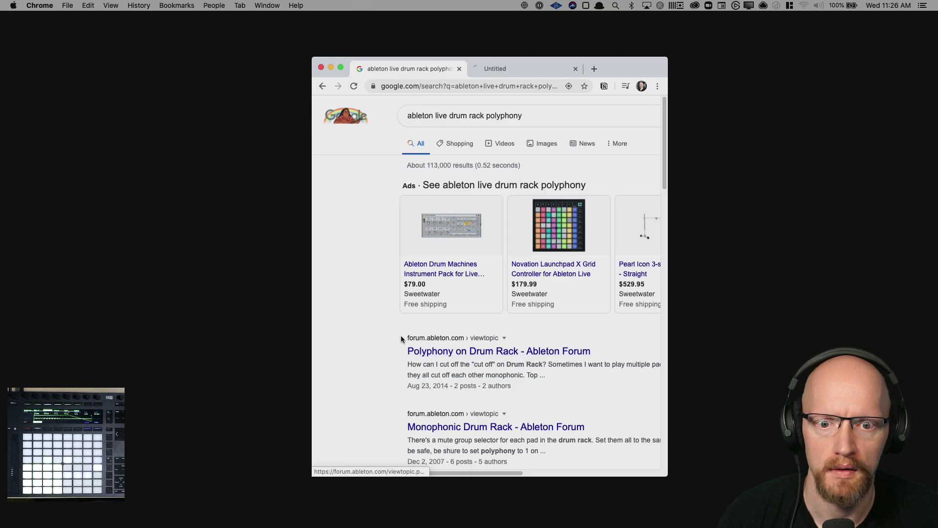
click(503, 68)
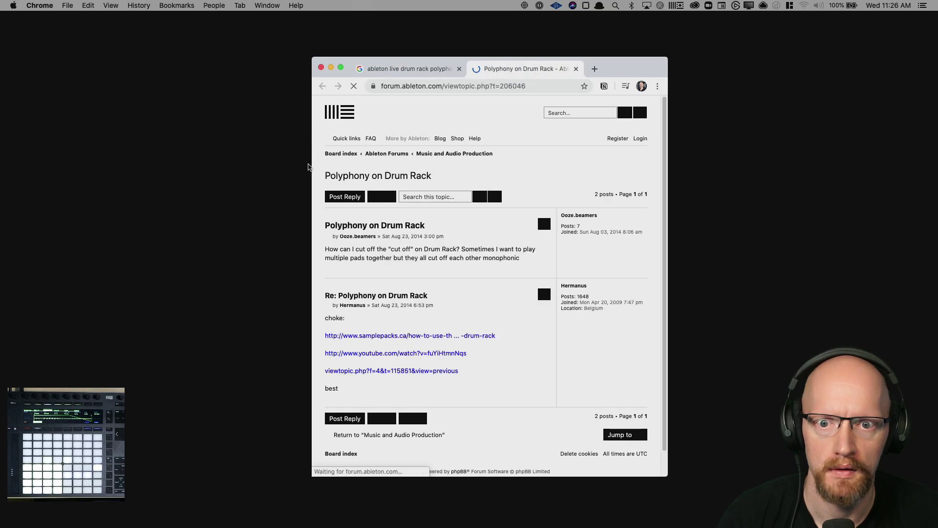
drag(311, 165, 55, 170)
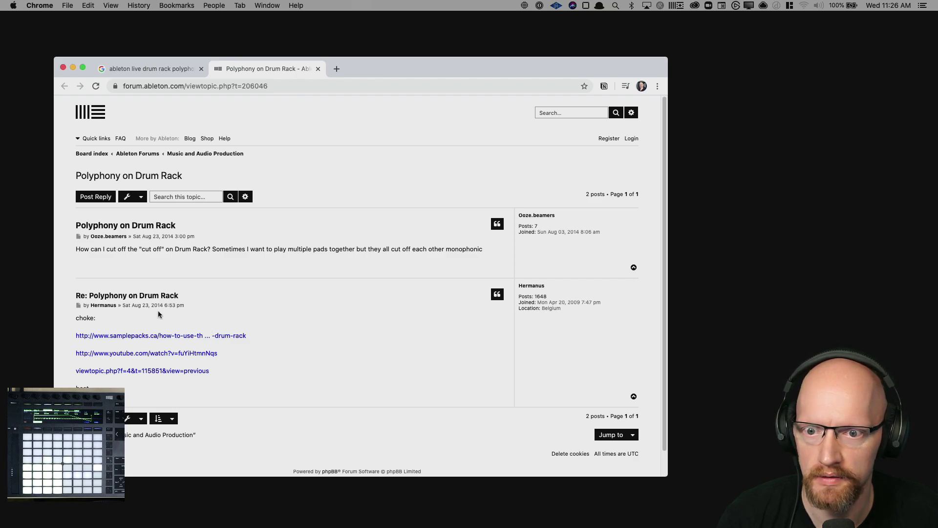
scroll(262, 318, down, 1)
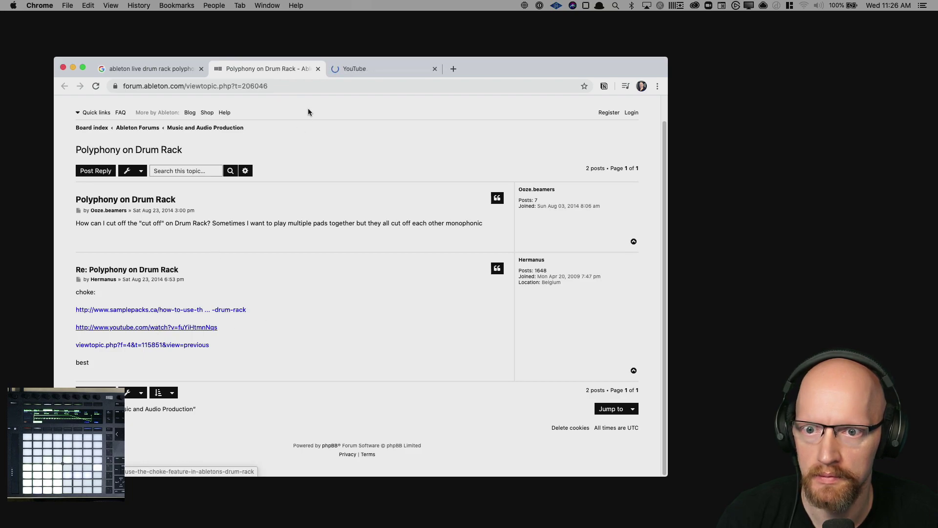
View the YouTube tutorial on the Drum Racks choking feature and set its playback speed to 2
click(352, 69)
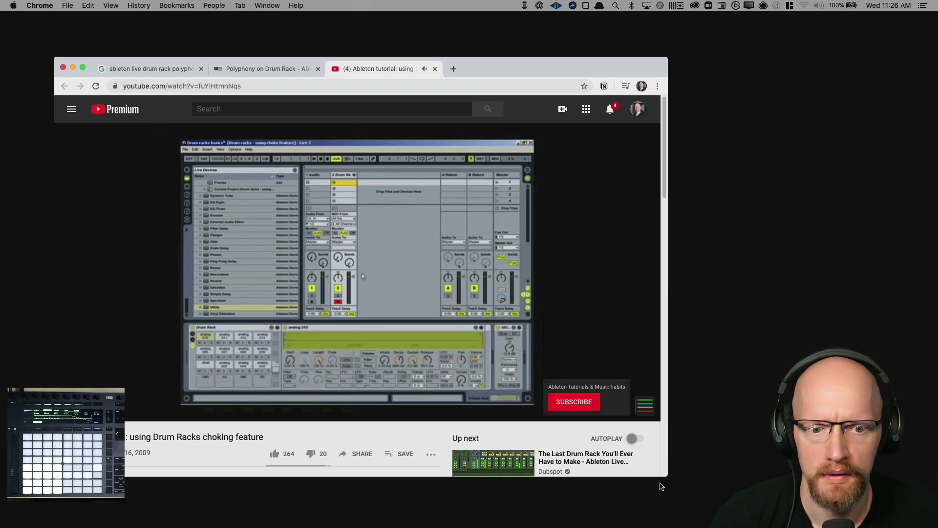
click(577, 414)
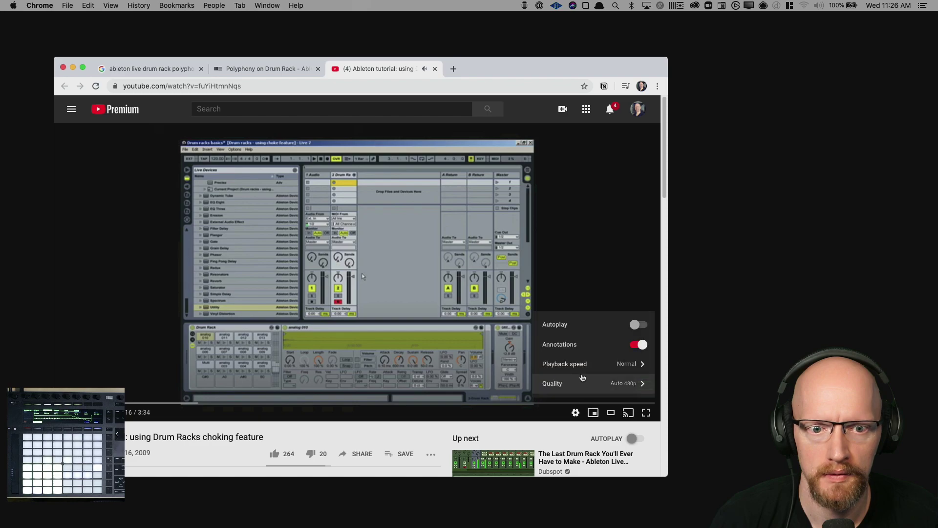
click(582, 365)
click(584, 385)
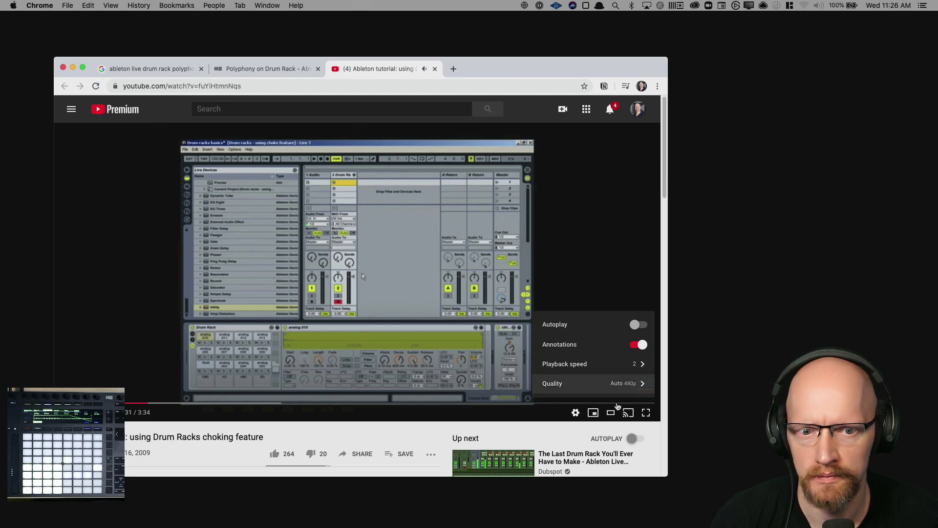
Watch the choking tutorial in full screen, skipping ahead to 0:54, 1:07 and a further point
click(645, 414)
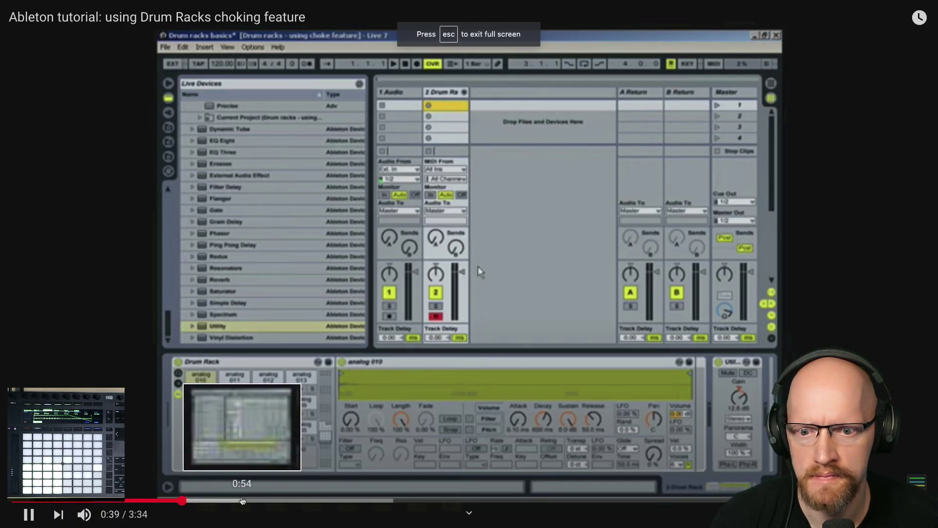
click(242, 500)
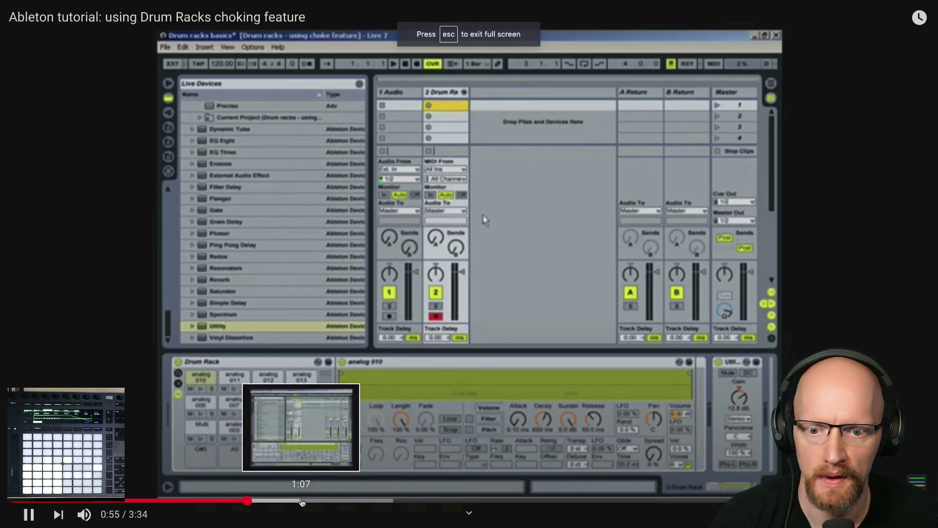
click(300, 500)
click(365, 499)
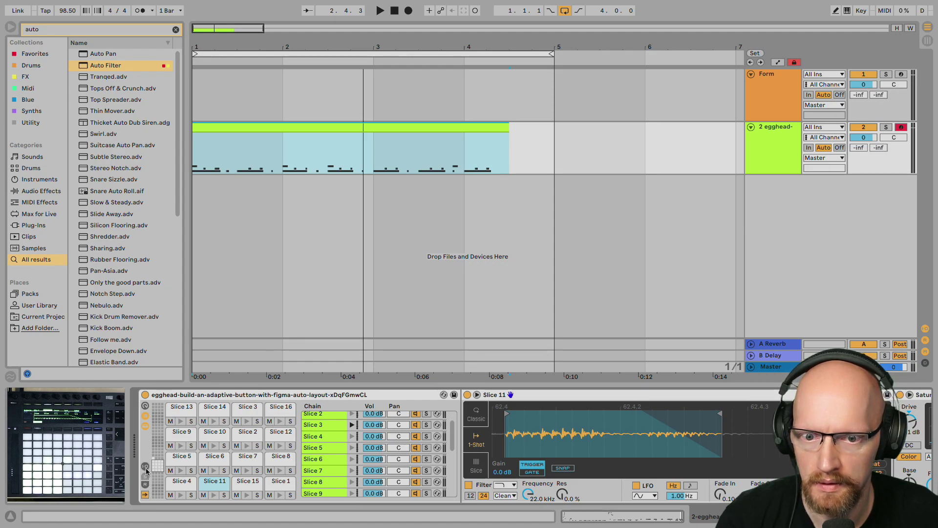
Show the Drum Rack chain list's input/output settings and check the choke groups down to Slice 17
click(145, 466)
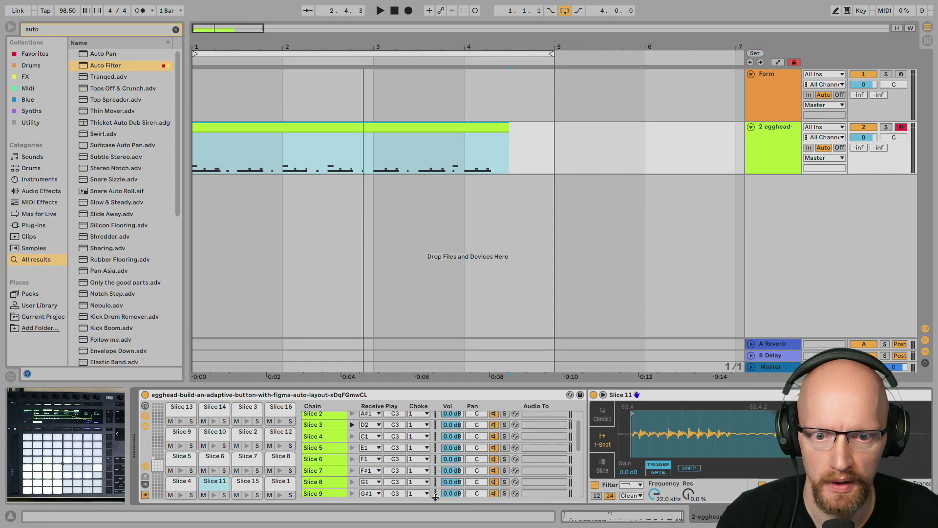
scroll(501, 474, down, 8)
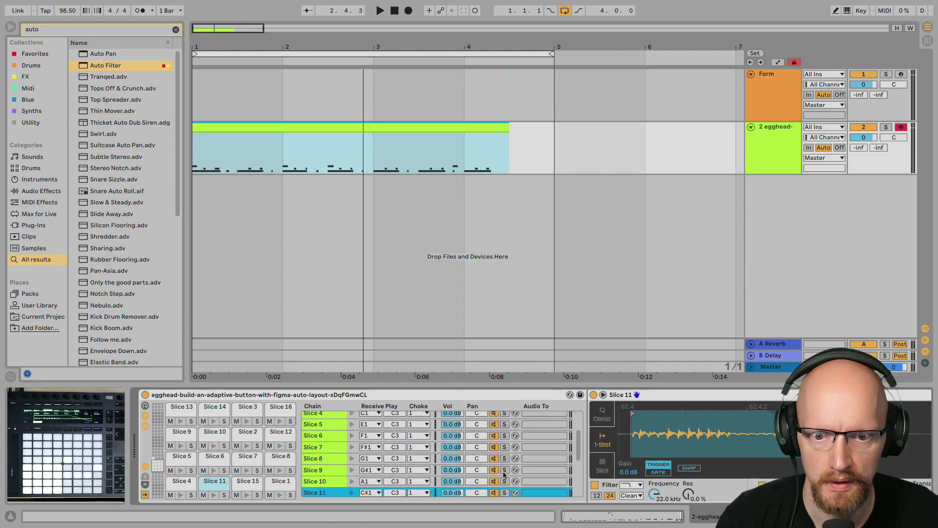
scroll(502, 474, down, 1)
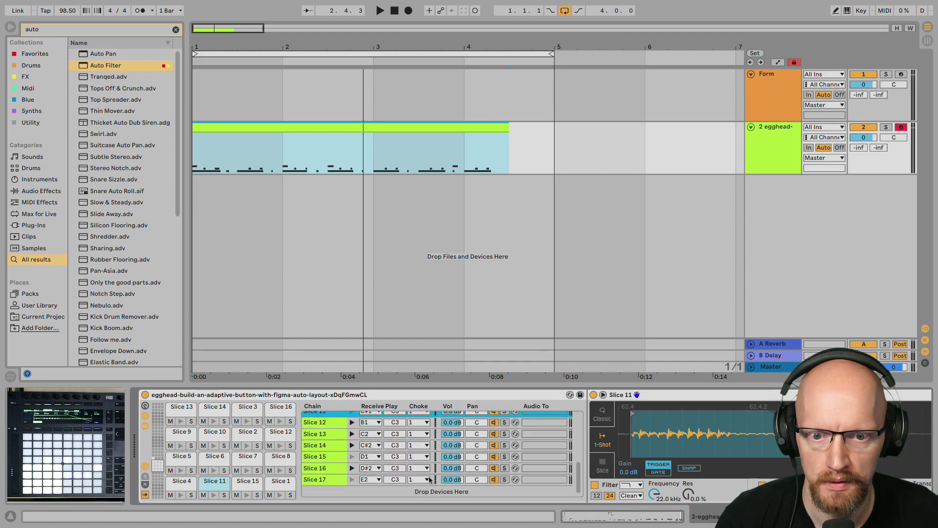
scroll(429, 480, down, 1)
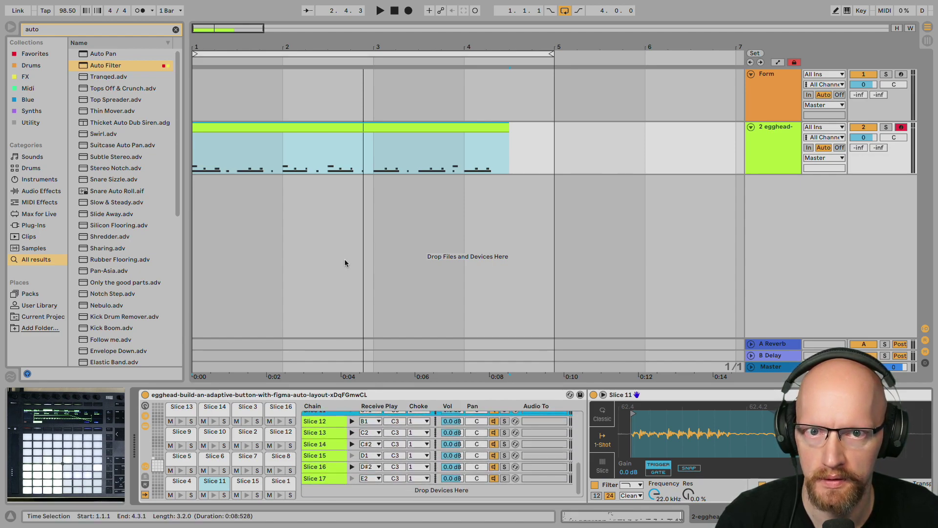
Play the beat from the start, set the loop to bar 2 and play that bar
click(380, 10)
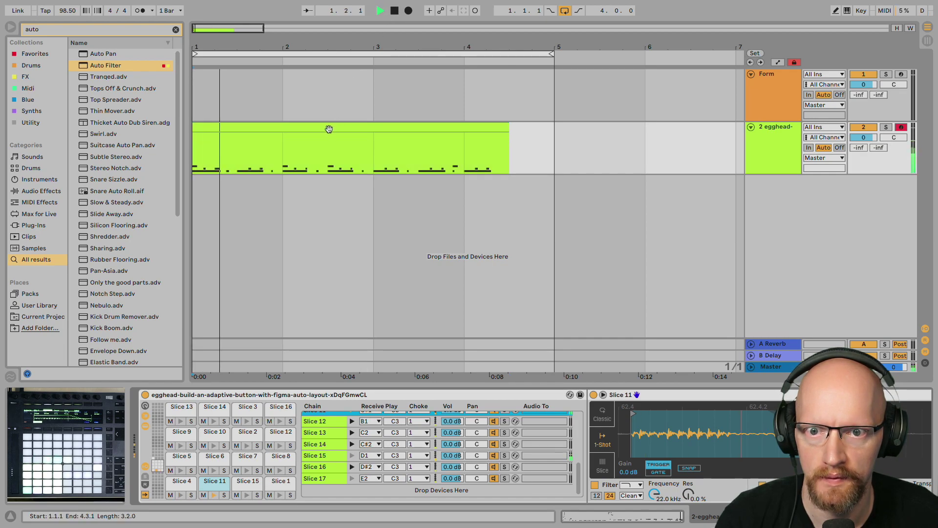
key(space)
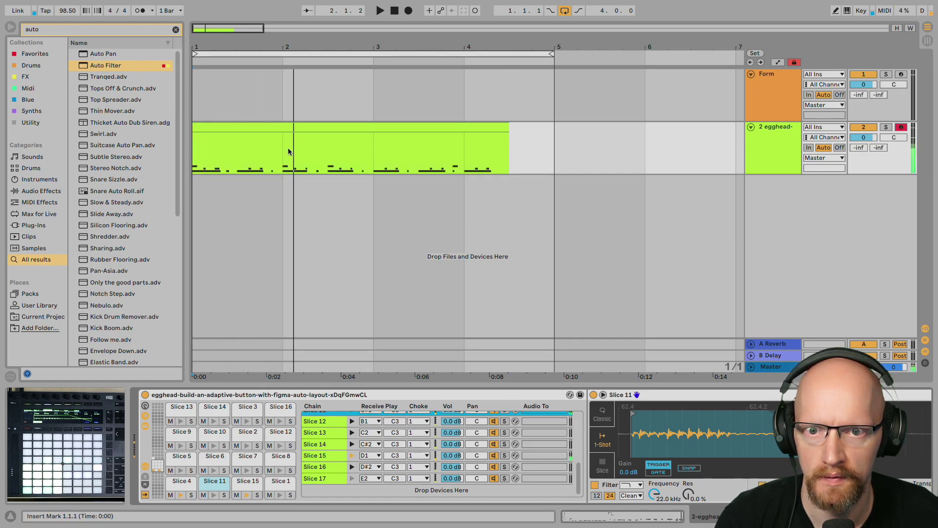
drag(283, 147, 342, 146)
key(ctrl+l)
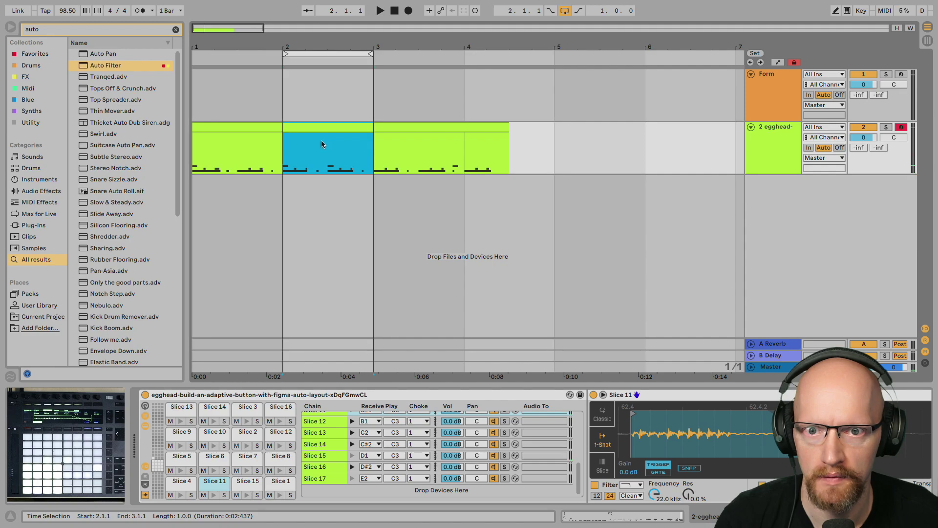
key(space)
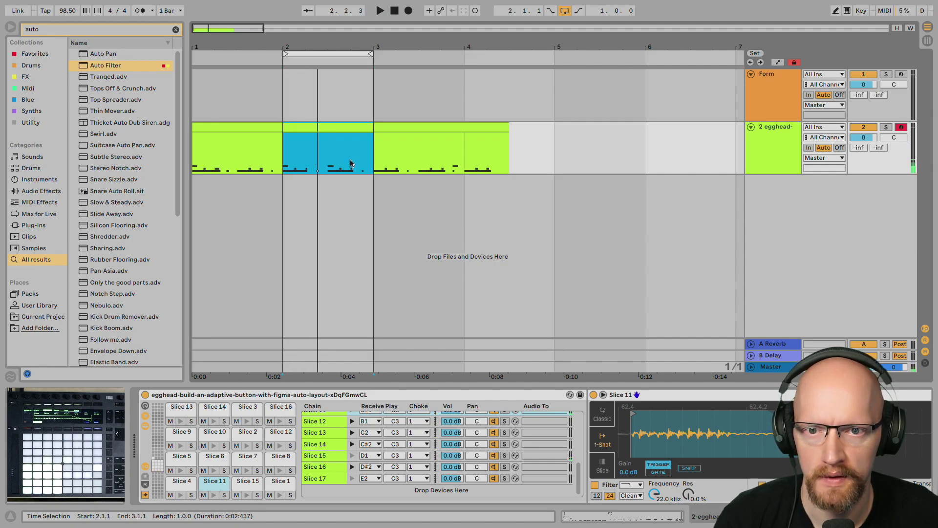
Narrow the arrangement grid to 1/4, loop only the first beat of bar 2 and play it
key(ctrl+1)
key(ctrl+1)
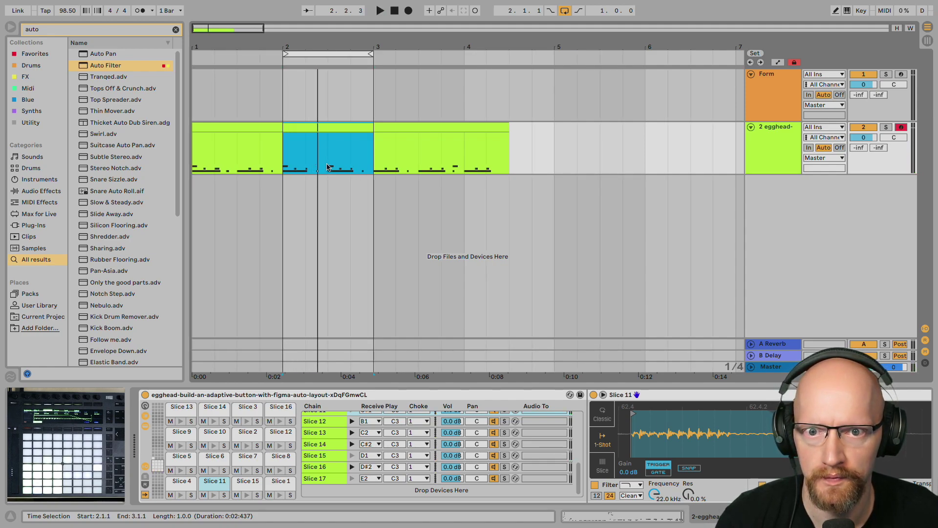
drag(307, 169, 285, 169)
key(ctrl+l)
key(space)
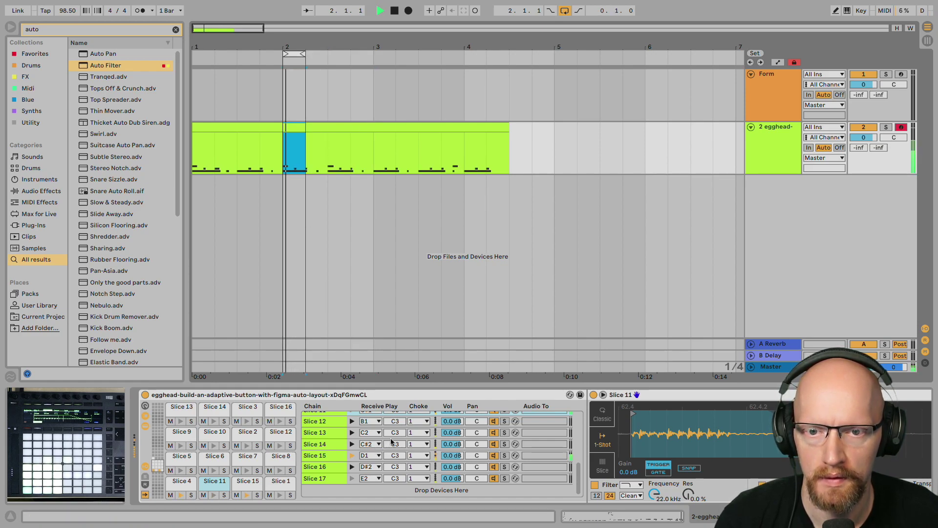
key(space)
Set the choke group of Slice 15 to None and play the looped beat
click(418, 456)
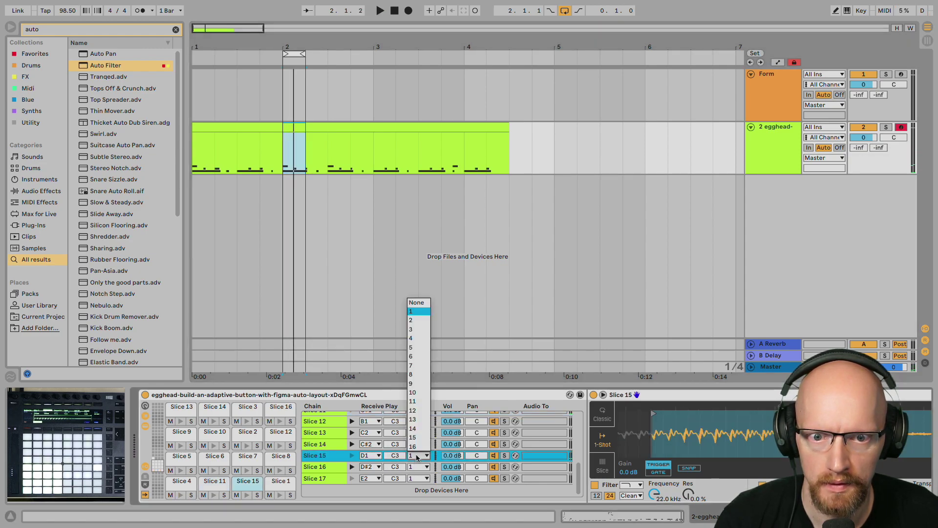
click(416, 302)
key(space)
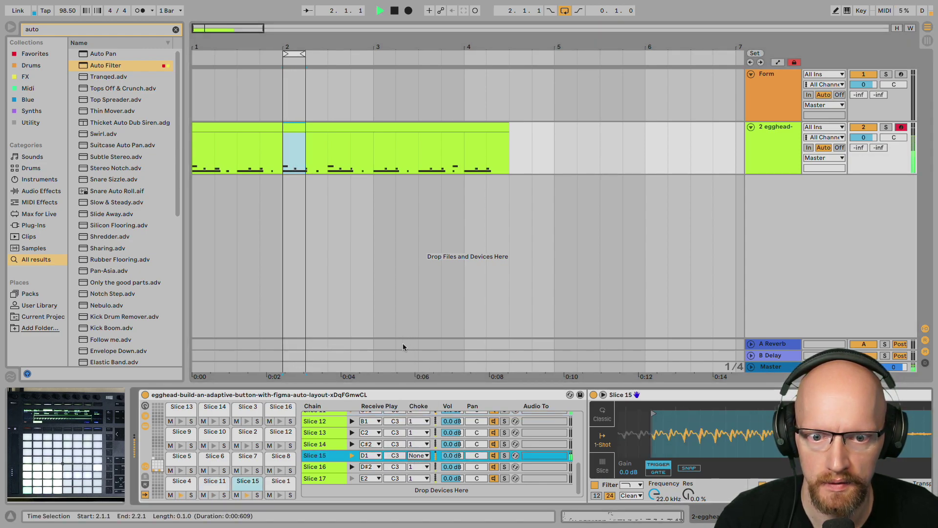
key(space)
Set the choke groups of Slice 16 and Slice 17 to None and play the looped beat again
click(419, 467)
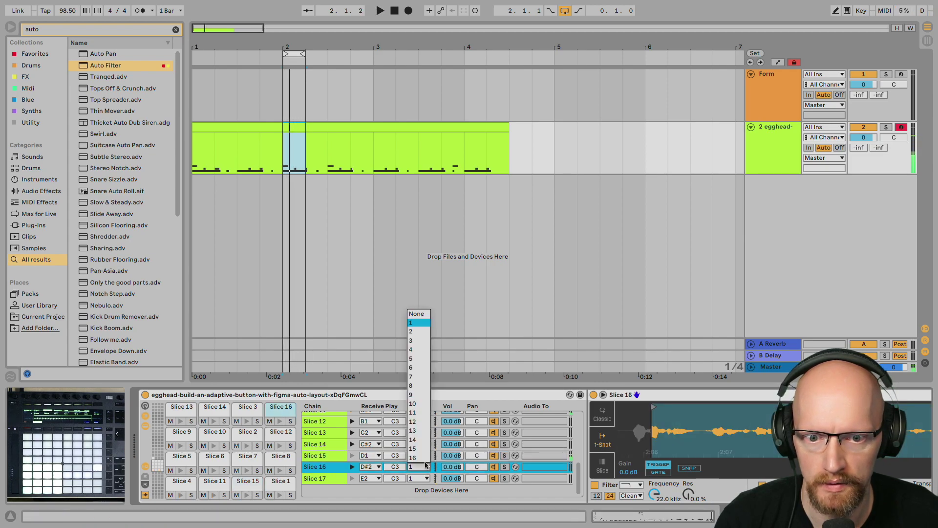
click(420, 314)
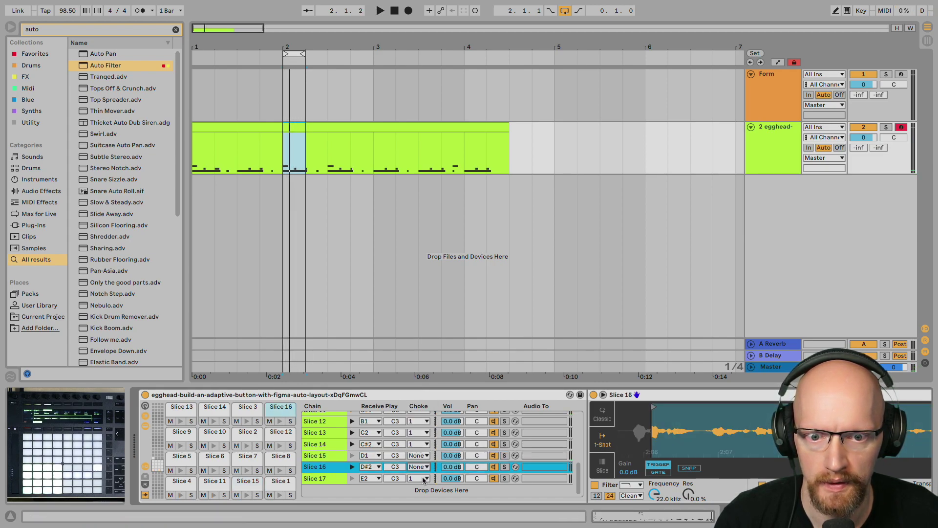
click(424, 479)
click(415, 325)
key(space)
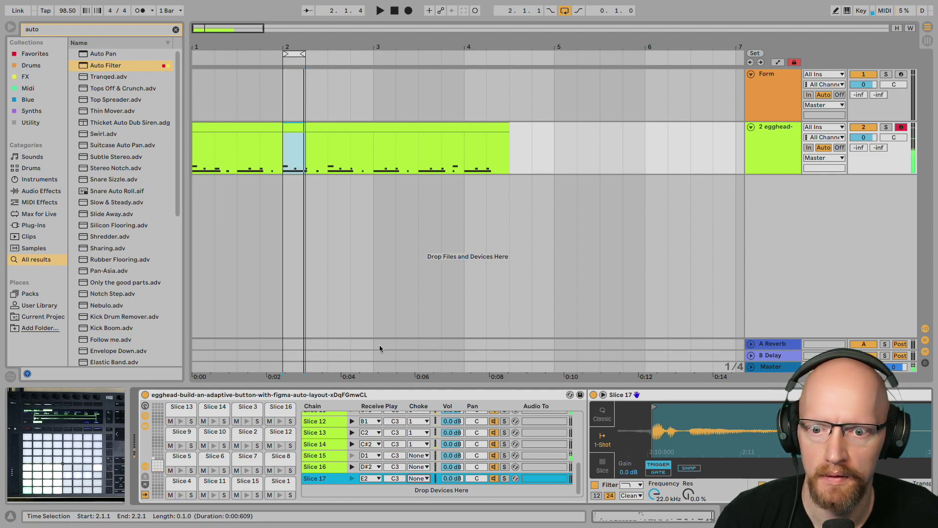
key(space)
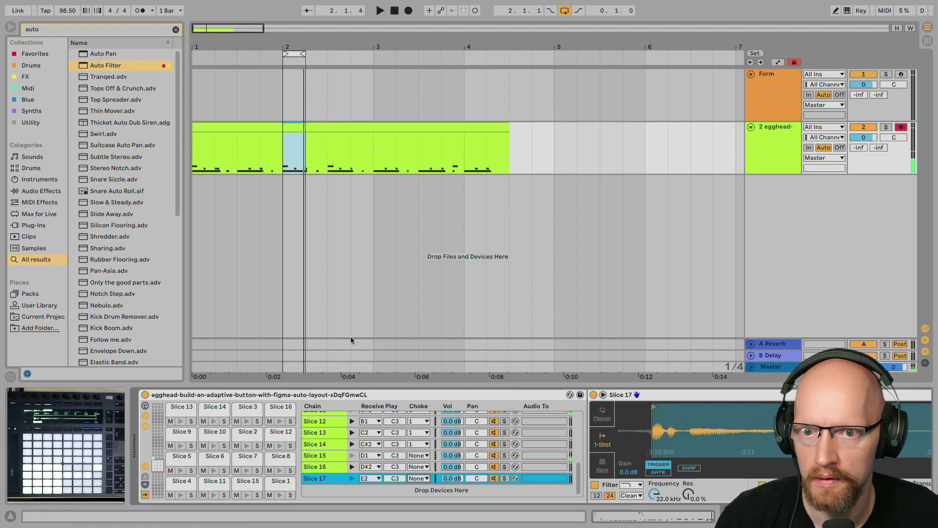
Hide the chain list's input/output settings, and collapse and re-expand the Drum Rack
click(52, 31)
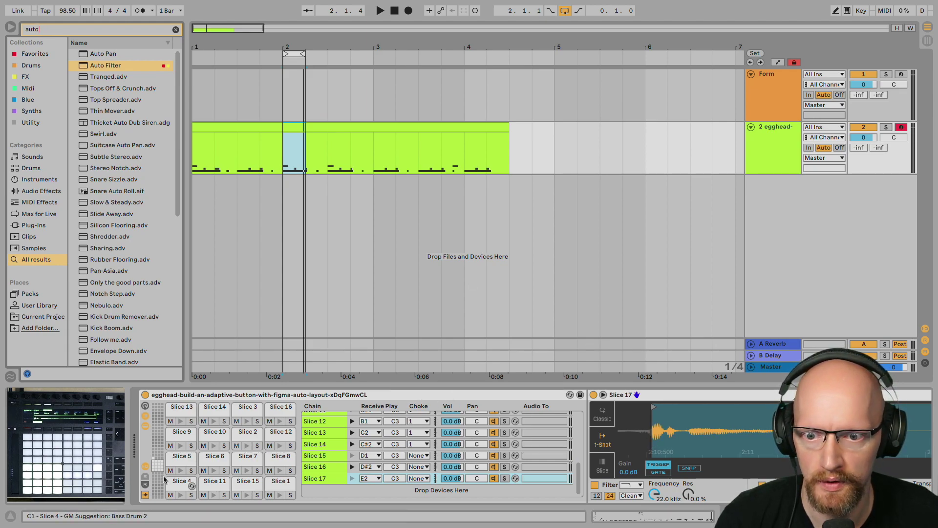
click(145, 467)
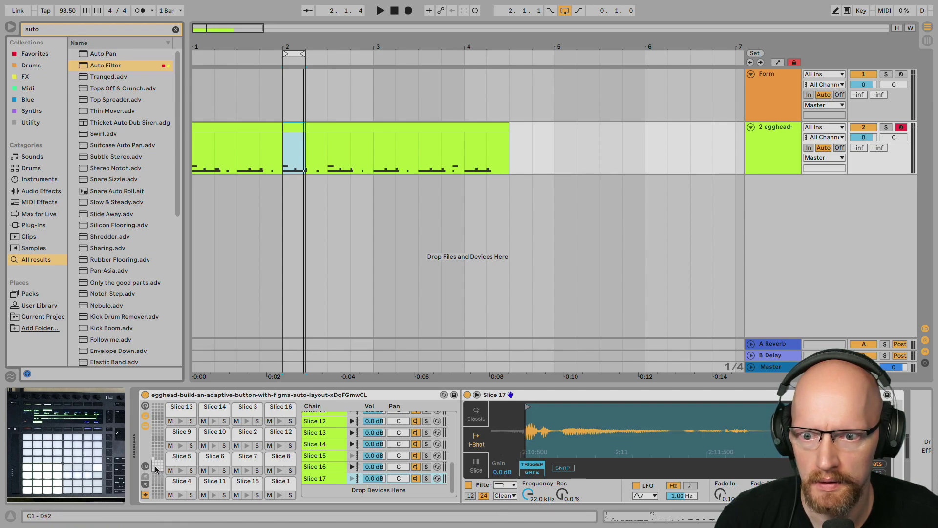
click(472, 446)
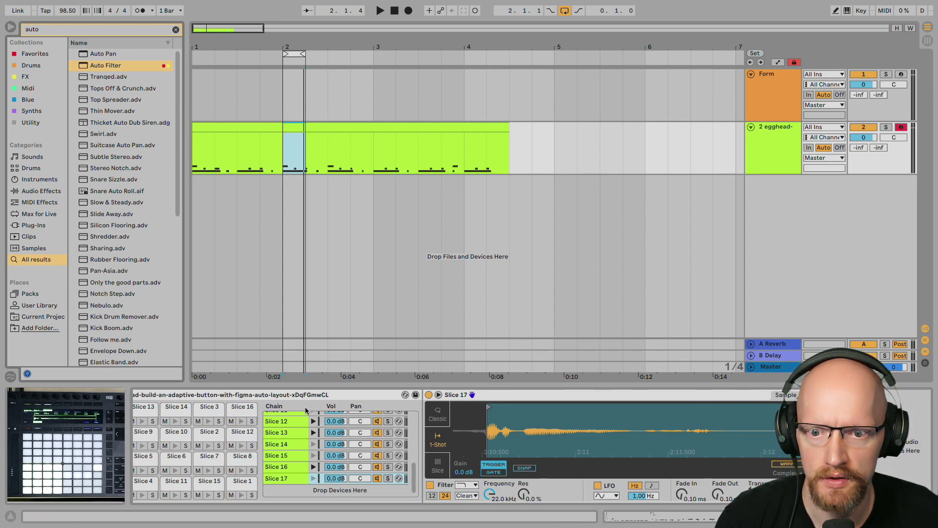
scroll(325, 416, left, 2)
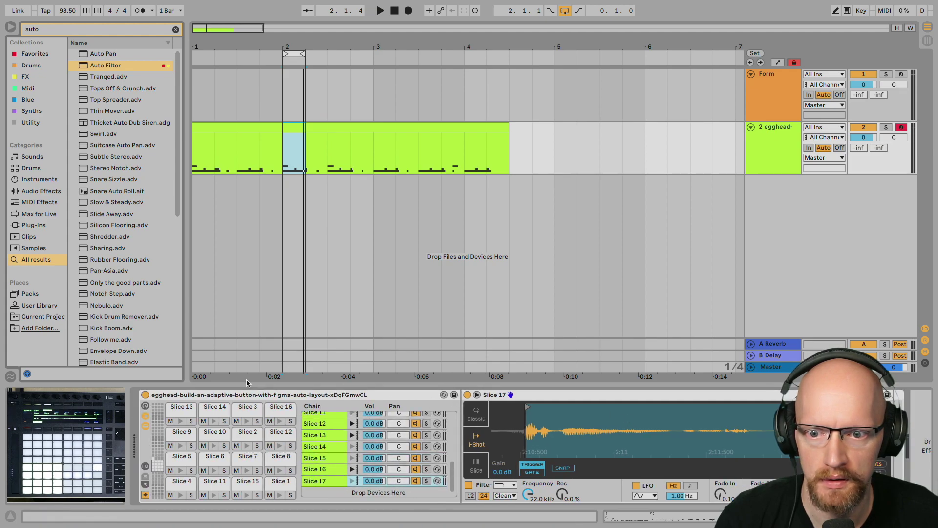
double_click(212, 395)
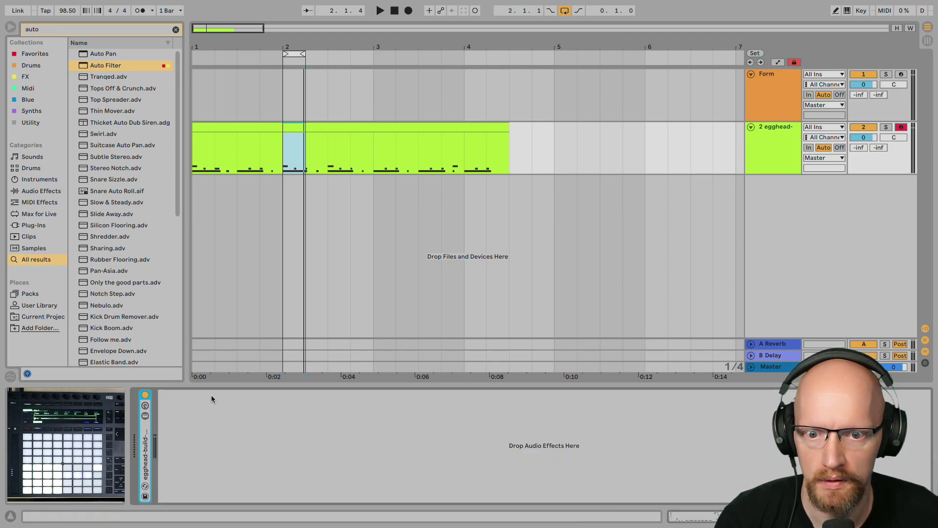
double_click(146, 434)
Search the browser for "delay" and add the Delay effect after the Auto Filter in the device chain of the Slice 15 pad
scroll(245, 487, up, 12)
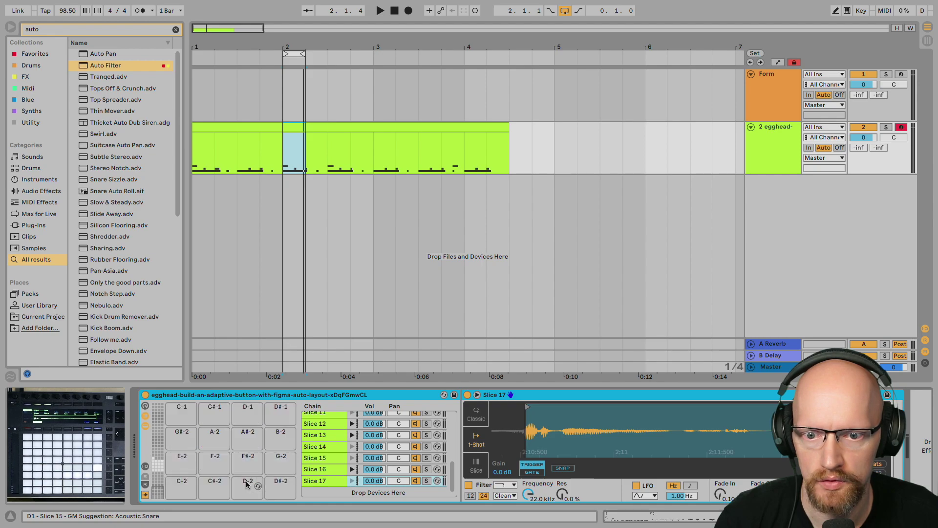
scroll(246, 484, down, 16)
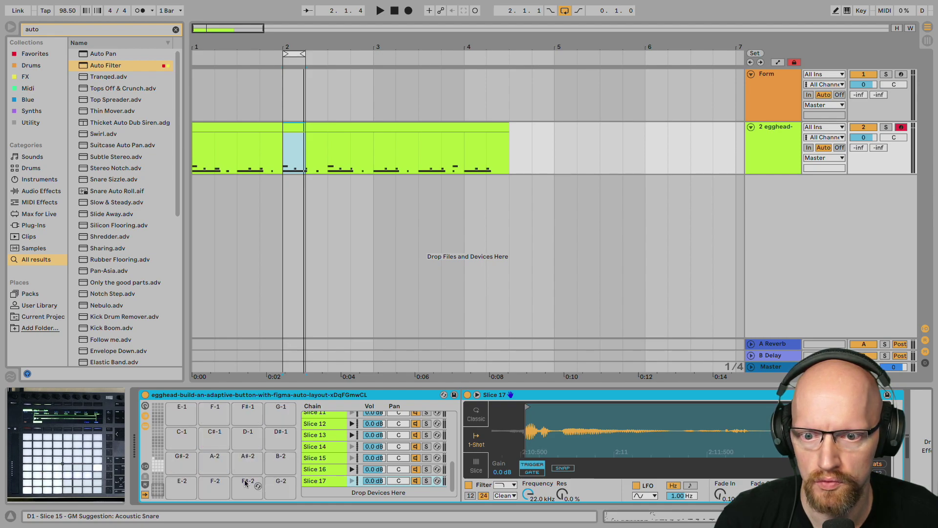
scroll(246, 482, up, 4)
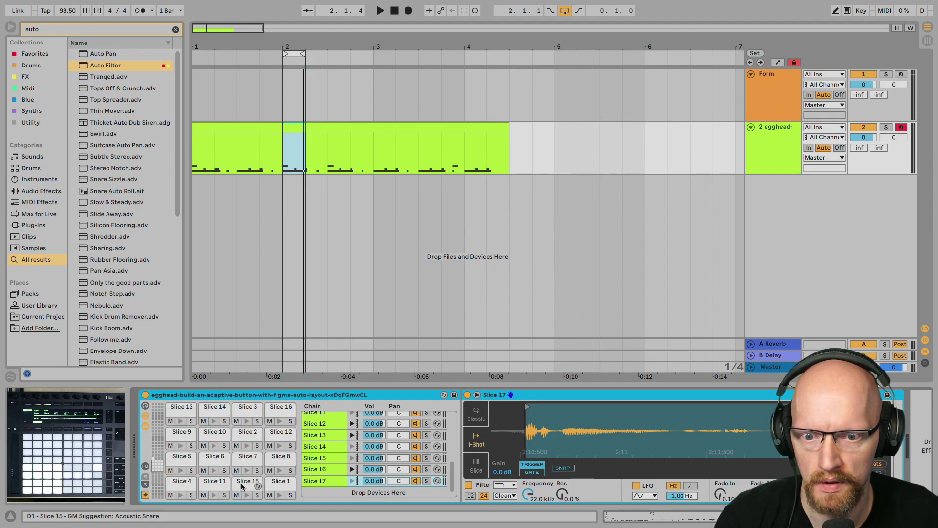
click(244, 483)
click(255, 484)
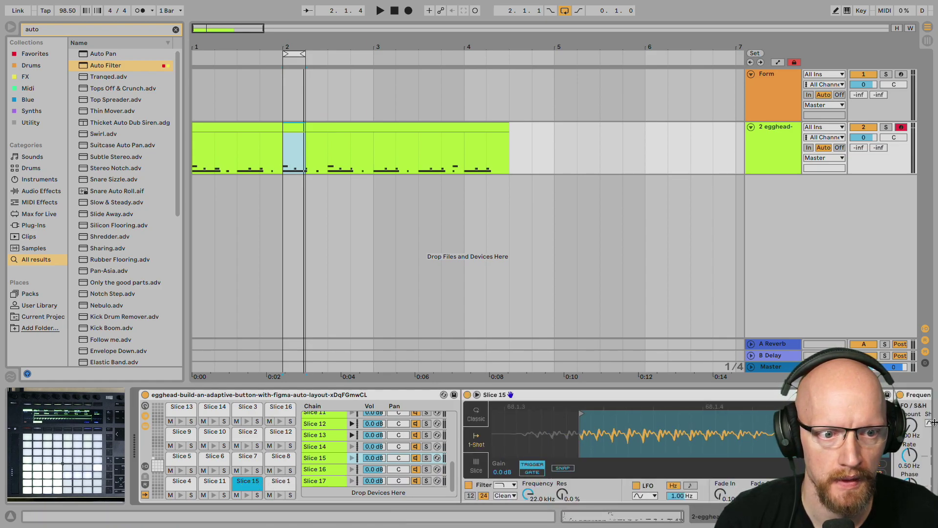
scroll(375, 443, right, 10)
scroll(376, 443, right, 3)
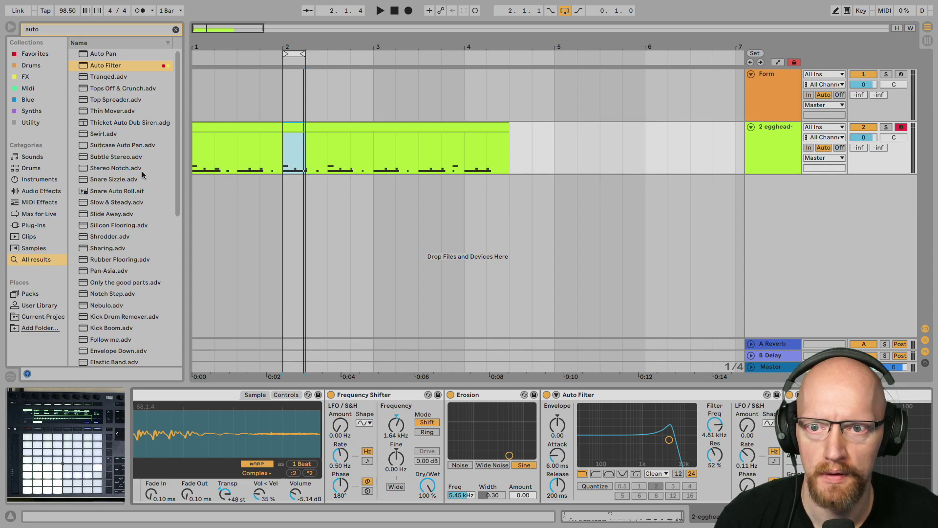
key(ctrl+f)
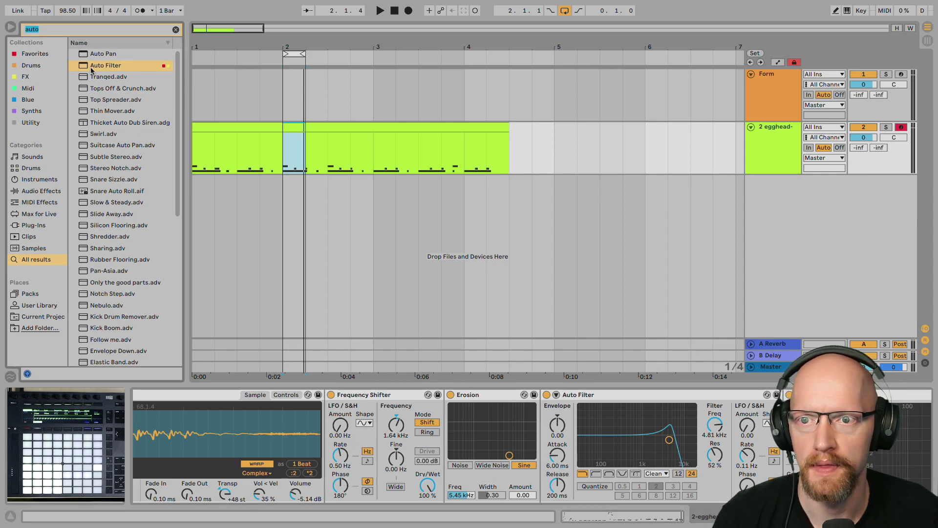
text(delay)
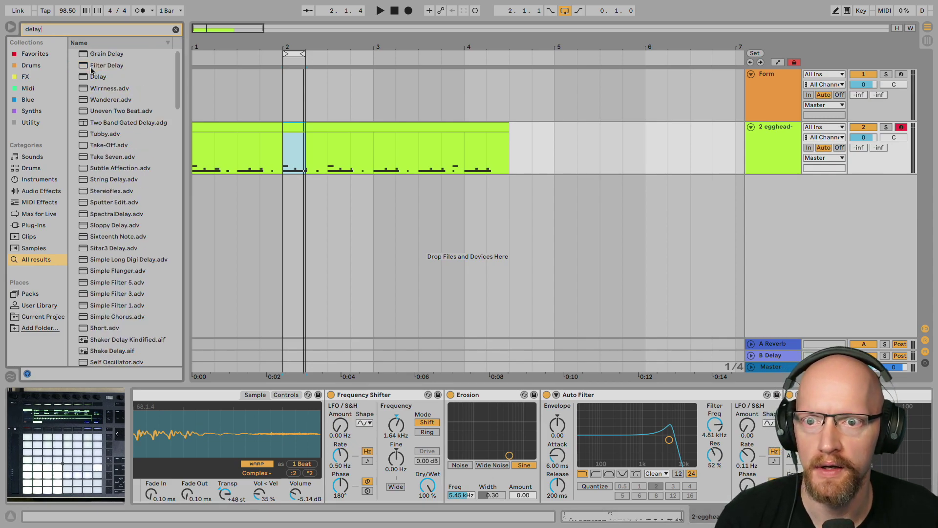
mouse_move(96, 78)
mouse_down()
mouse_move(346, 241)
mouse_move(770, 425)
mouse_move(748, 424)
mouse_up()
Audition the looped beat with the Delay, switch looping off and play the whole clip from the start
key(space)
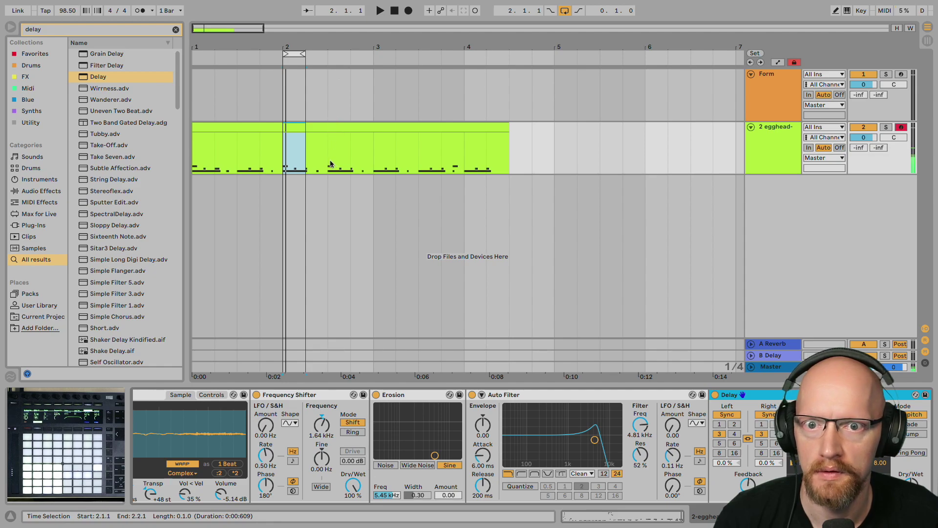
click(567, 11)
click(395, 11)
key(space)
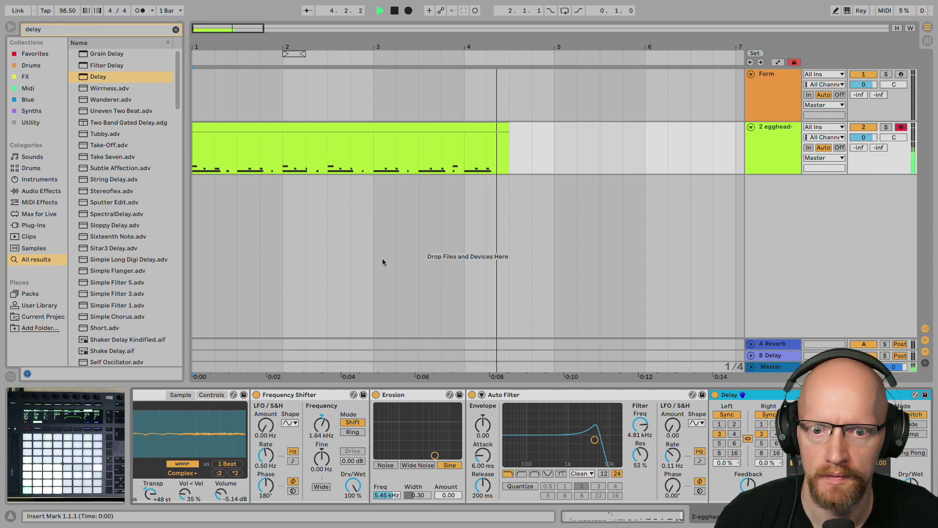
key(space)
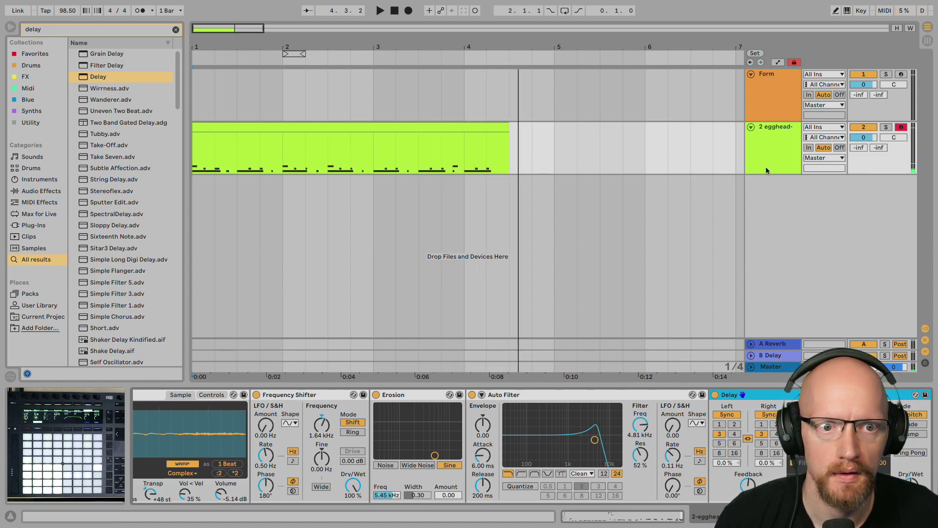
Select the Slice 4 pad, search the browser for "auto" and add Auto Filter after its Simpler
click(492, 237)
key(shift+Tab)
key(shift+Tab)
scroll(280, 432, left, 5)
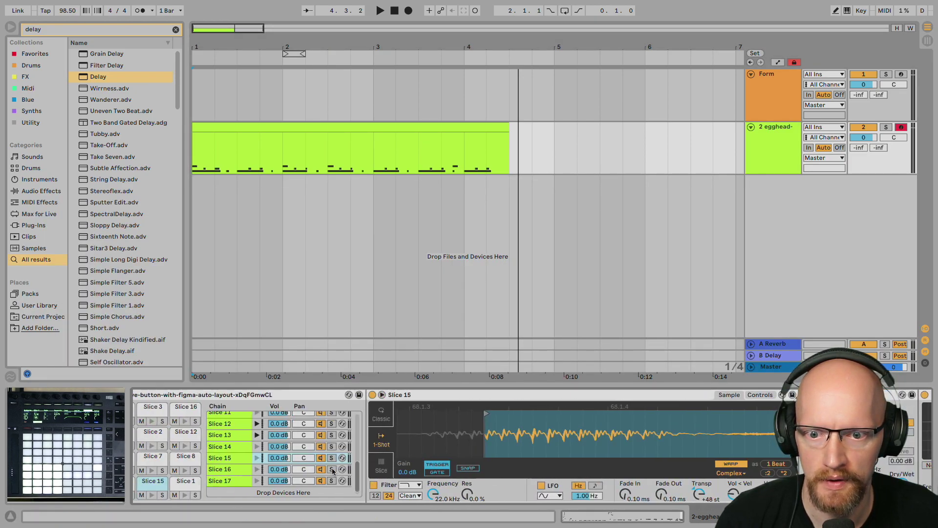
scroll(233, 469, left, 3)
click(179, 482)
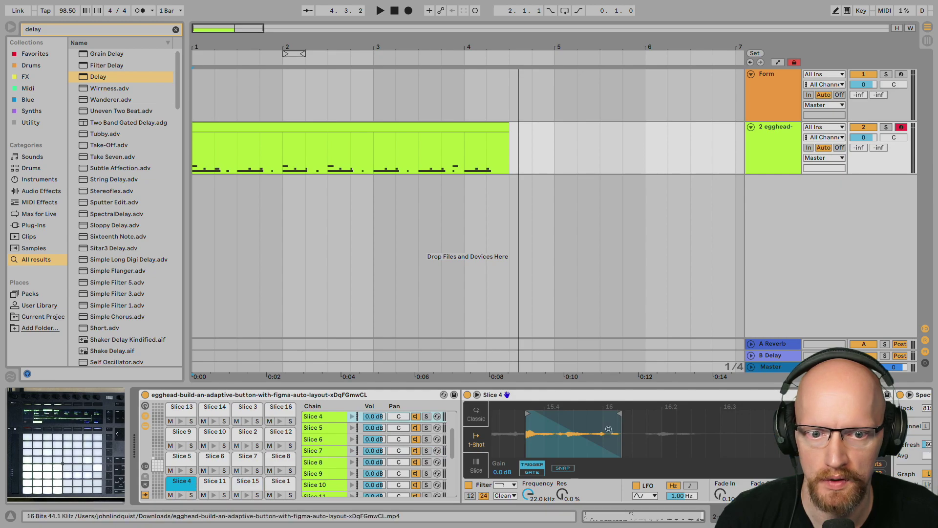
scroll(580, 430, right, 4)
scroll(676, 426, left, 7)
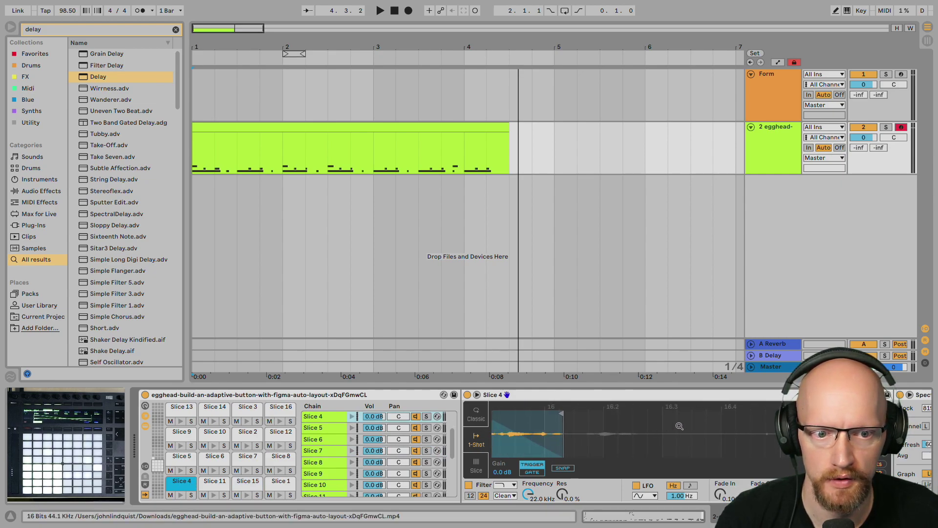
scroll(586, 394, right, 6)
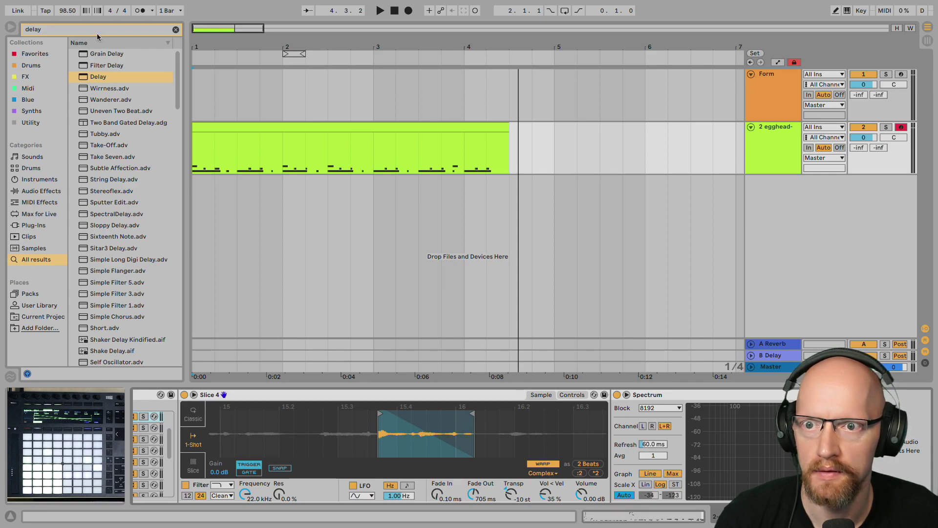
text(auto)
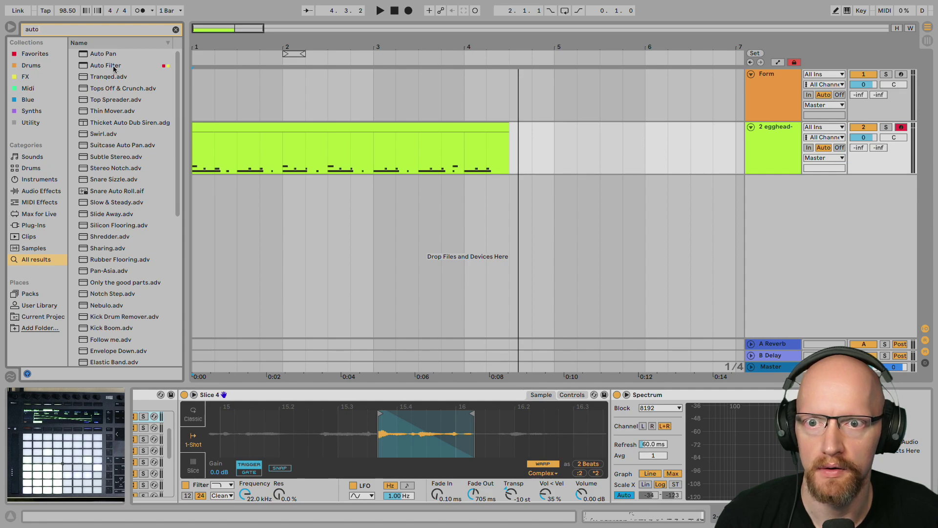
drag(113, 69, 640, 440)
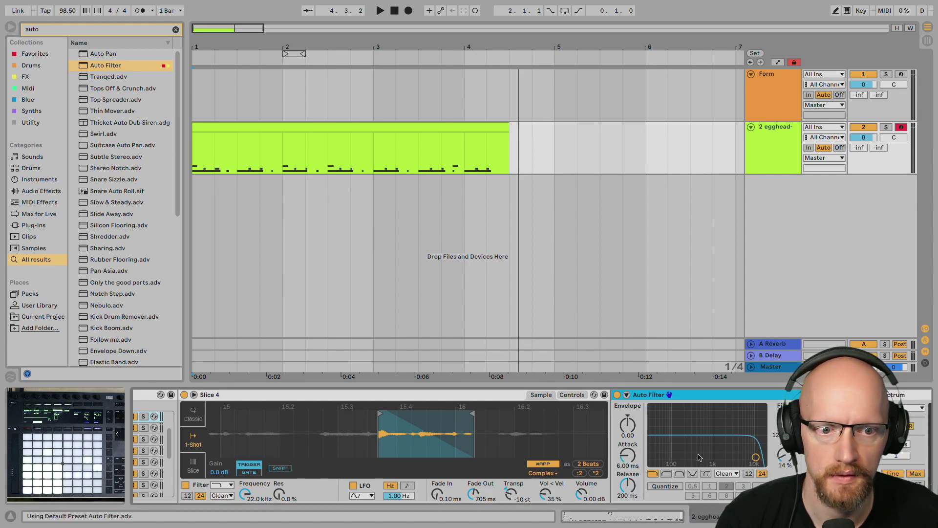
Set the Slice 4 Auto Filter to 551 Hz with 74% resonance and play the whole clip in a loop
key(space)
drag(766, 454, 702, 430)
key(space)
click(385, 126)
key(ctrl+l)
key(space)
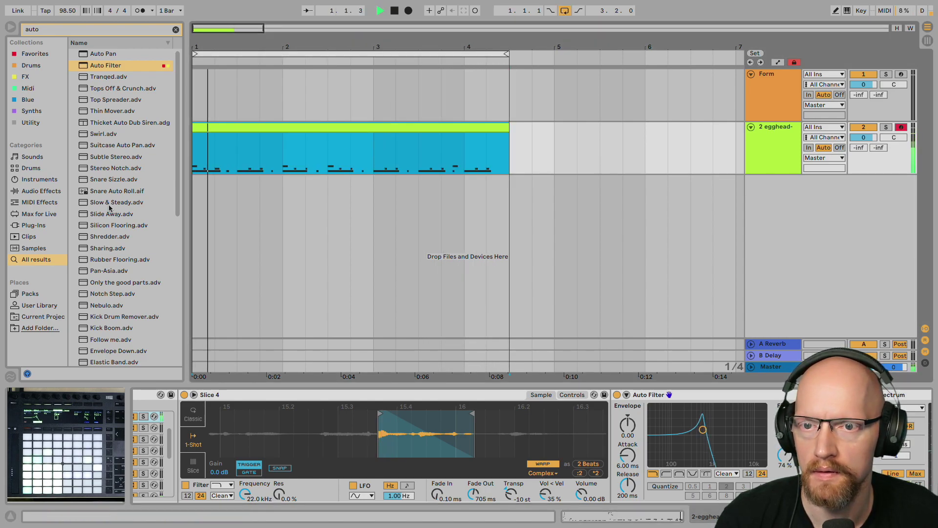
List all audio effects without a search filter, stop playback and add Drum Buss after the Auto Filter on Slice 4
click(60, 29)
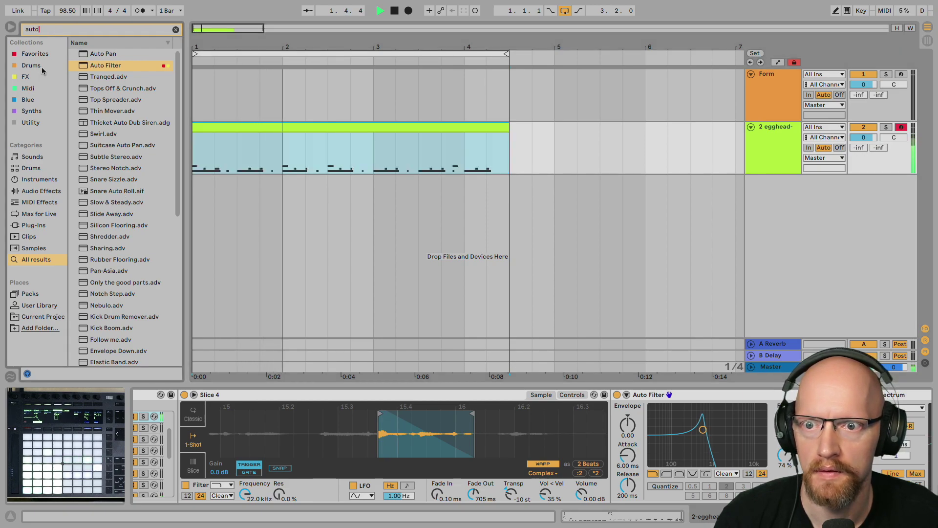
click(36, 191)
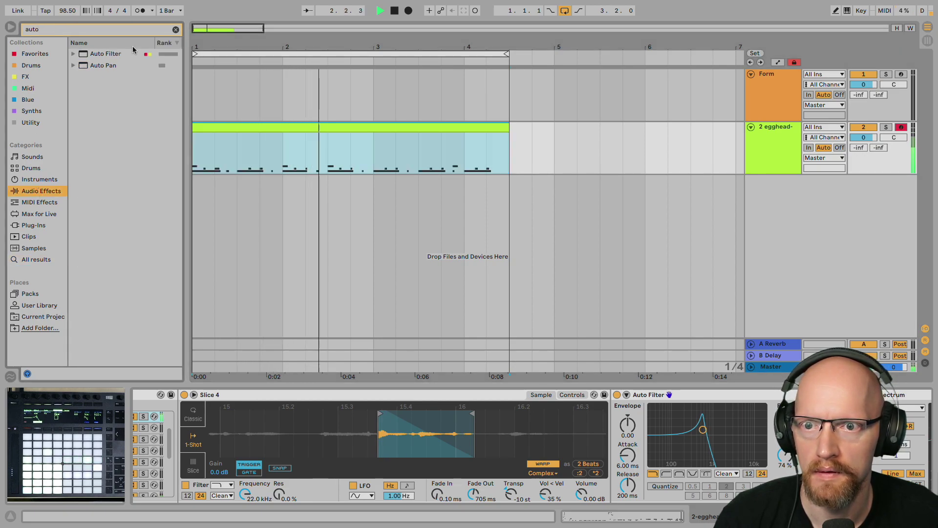
click(176, 29)
scroll(110, 93, up, 4)
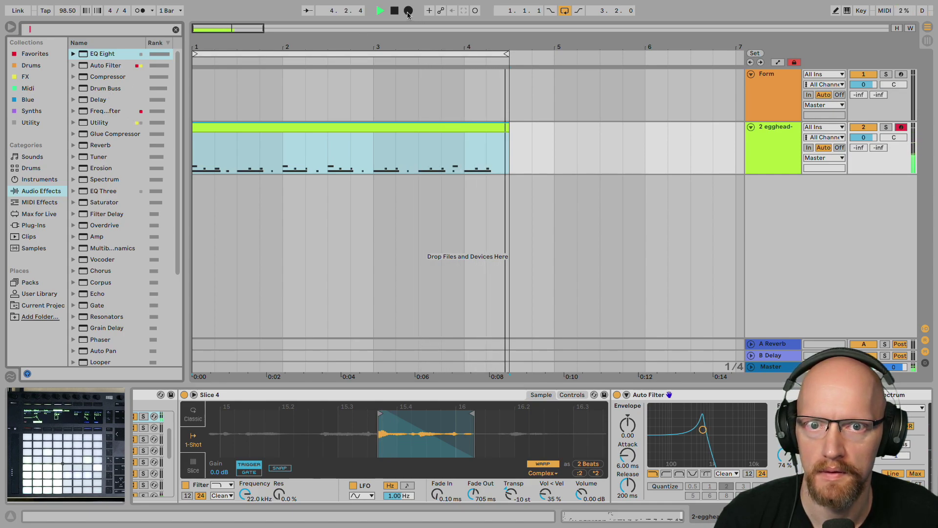
click(397, 10)
click(100, 89)
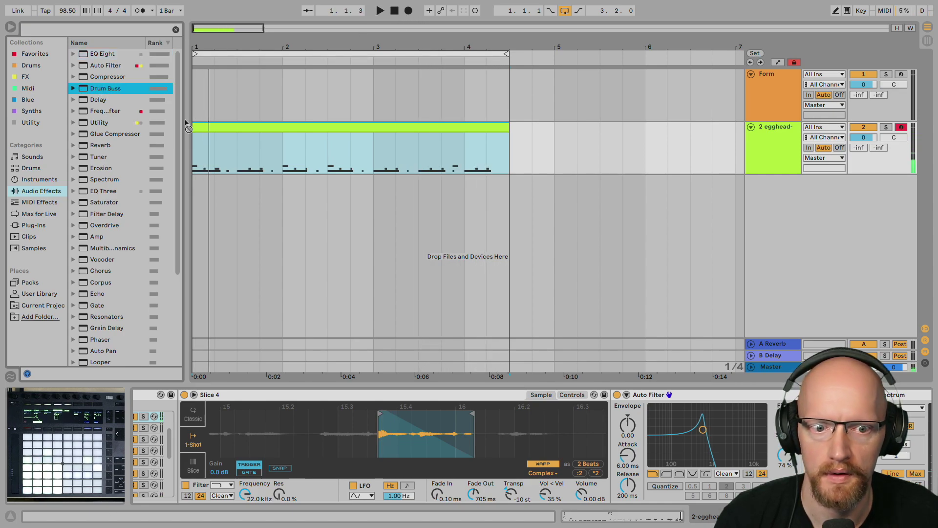
key(Return)
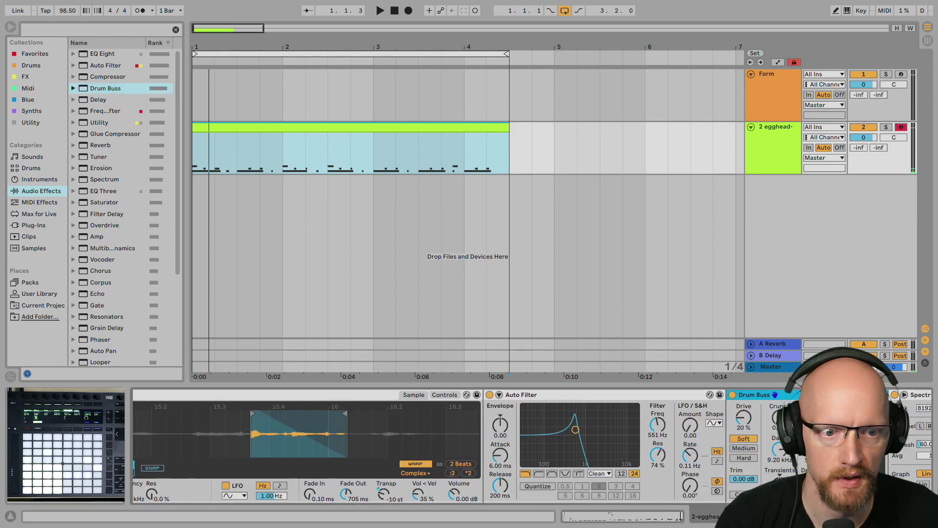
While the loop plays, set Drum Buss to Drive 13%, Transients 0.14, Boom 14% and Freq 53.8 Hz
key(space)
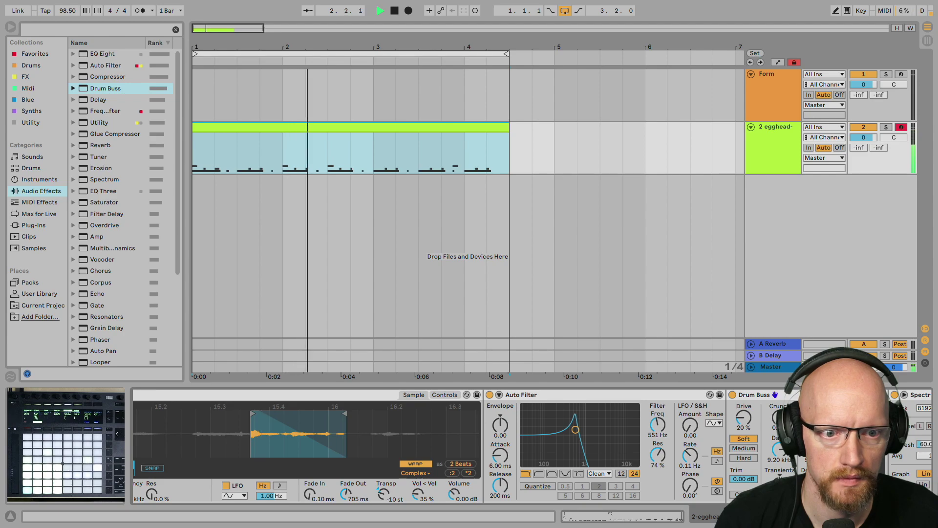
drag(743, 417, 744, 408)
drag(780, 482, 780, 477)
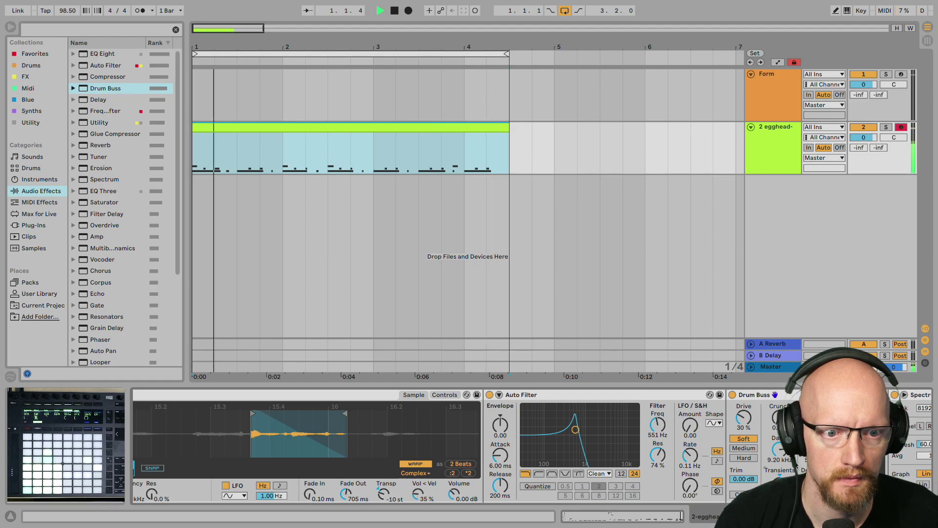
scroll(806, 468, right, 4)
drag(717, 416, 718, 421)
drag(717, 450, 716, 443)
drag(681, 485, 681, 490)
drag(645, 418, 645, 431)
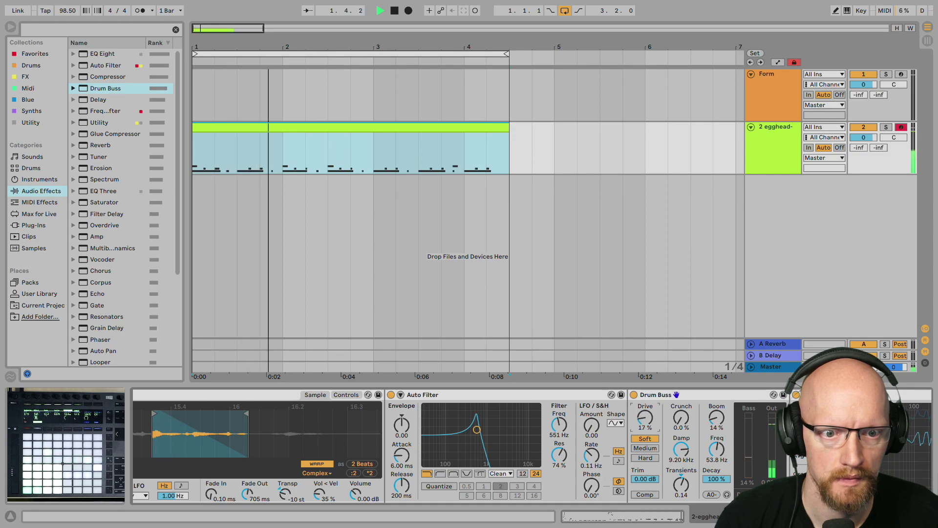
key(space)
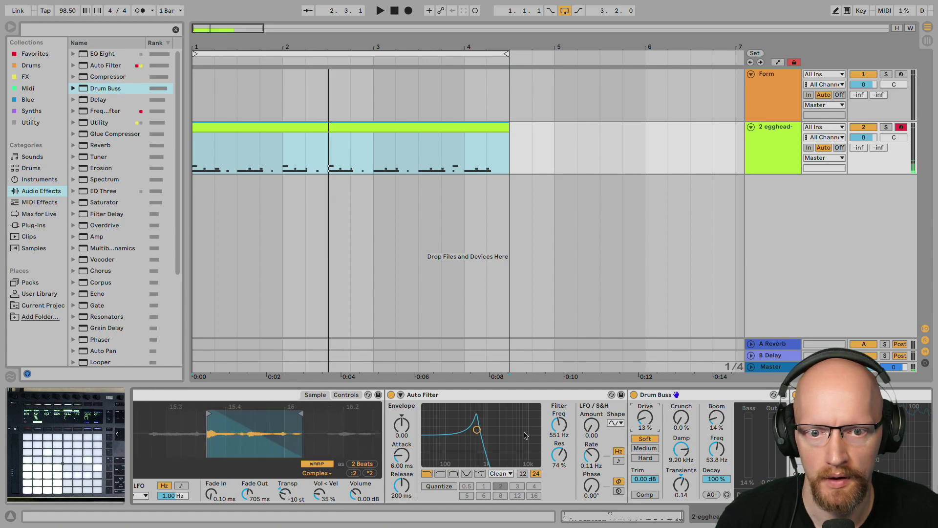
Select the Slice 11 pad and hide the Drum Rack's chain list
scroll(688, 423, left, 6)
scroll(690, 433, left, 4)
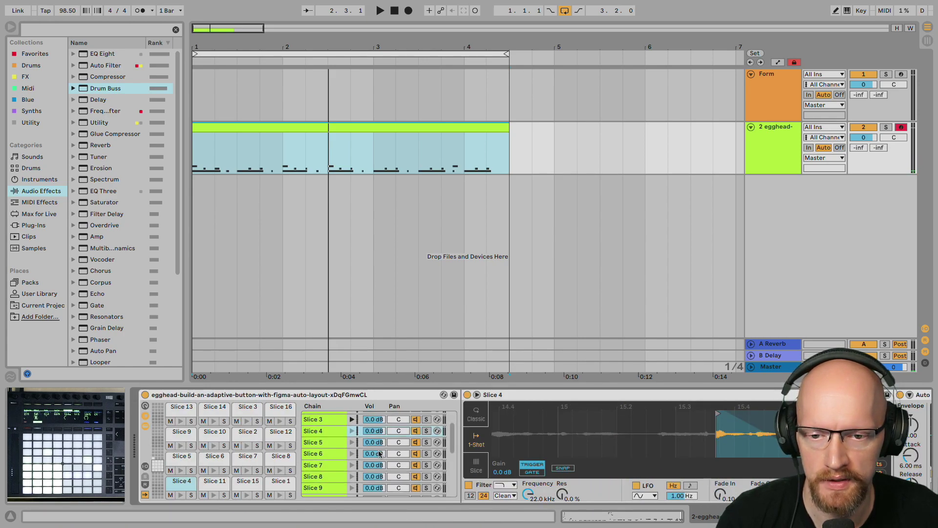
key(shift+Tab)
key(shift+Tab)
click(205, 484)
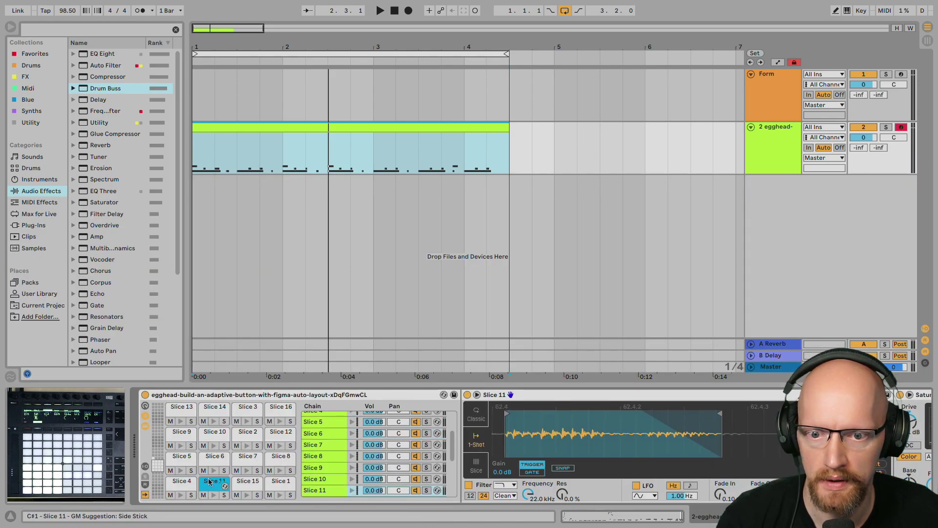
click(146, 468)
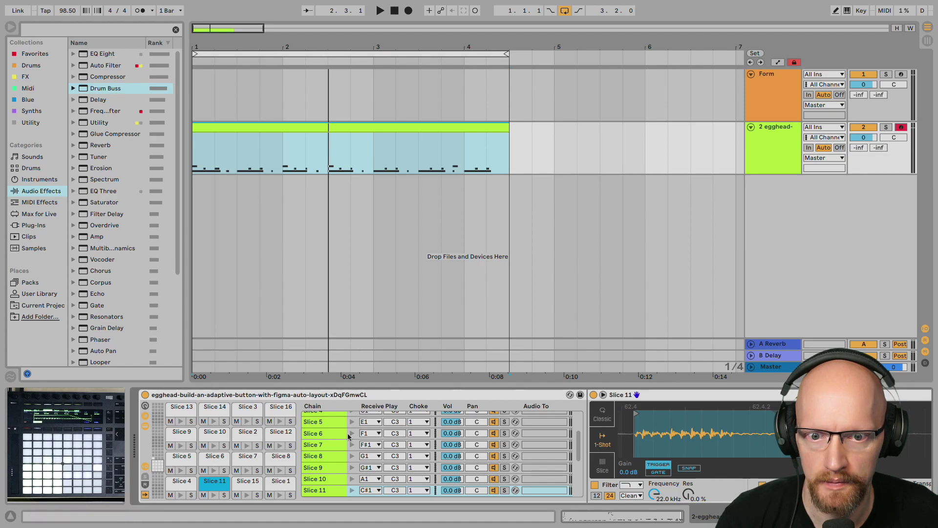
click(146, 468)
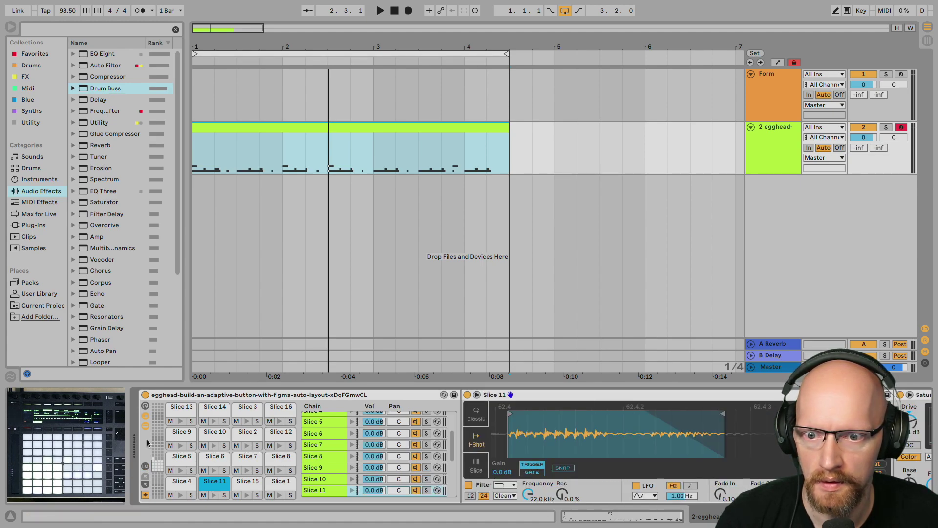
click(145, 417)
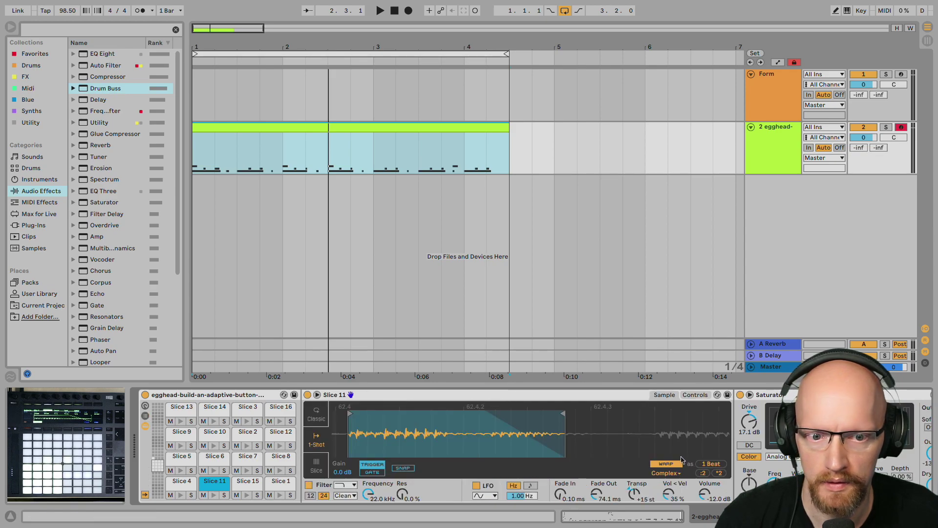
Raise the Drive of the Saturator on Slice 11 to 22.3 dB while auditioning the loop
scroll(320, 416, right, 10)
key(space)
mouse_move(288, 422)
mouse_down()
mouse_move(288, 404)
mouse_move(289, 413)
mouse_up()
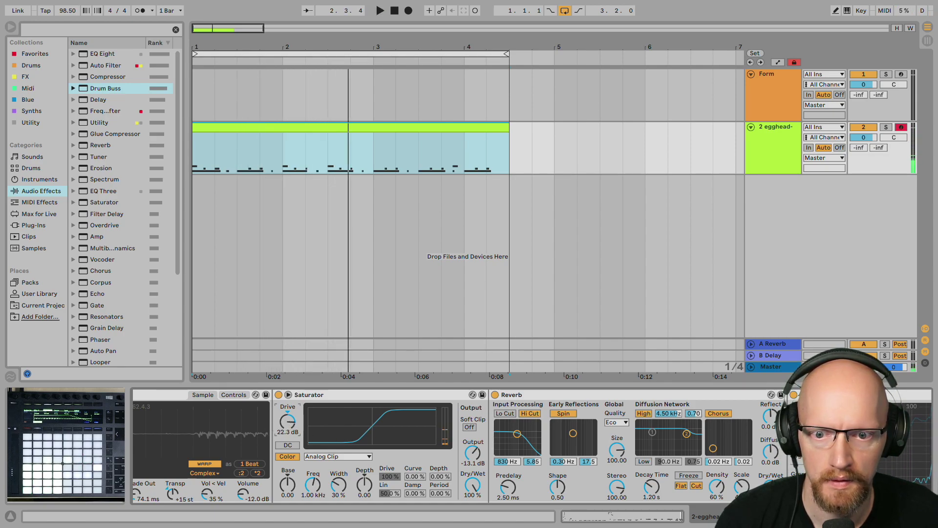
Add an Auto Filter after the Reverb on Slice 11 and set it to 906 Hz with 70% resonance during playback
scroll(342, 439, right, 5)
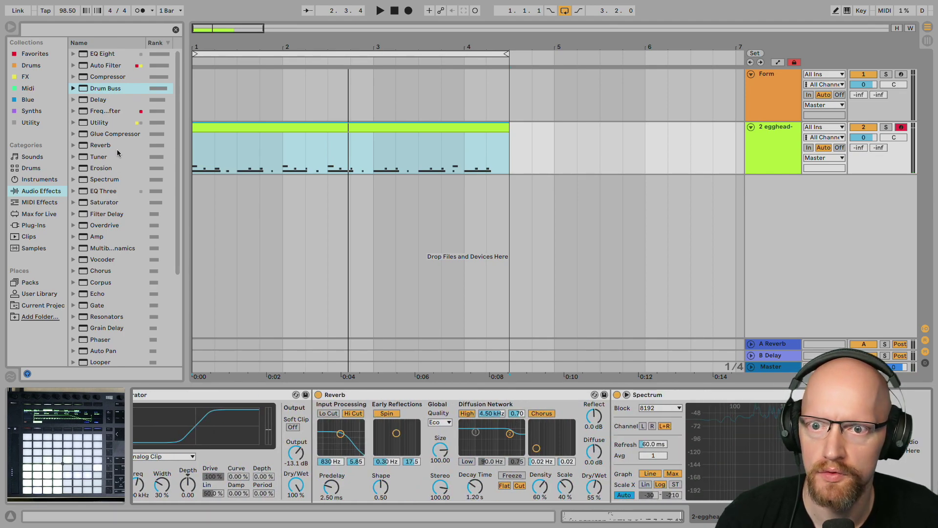
click(101, 67)
drag(527, 377, 613, 423)
key(space)
drag(751, 458, 712, 431)
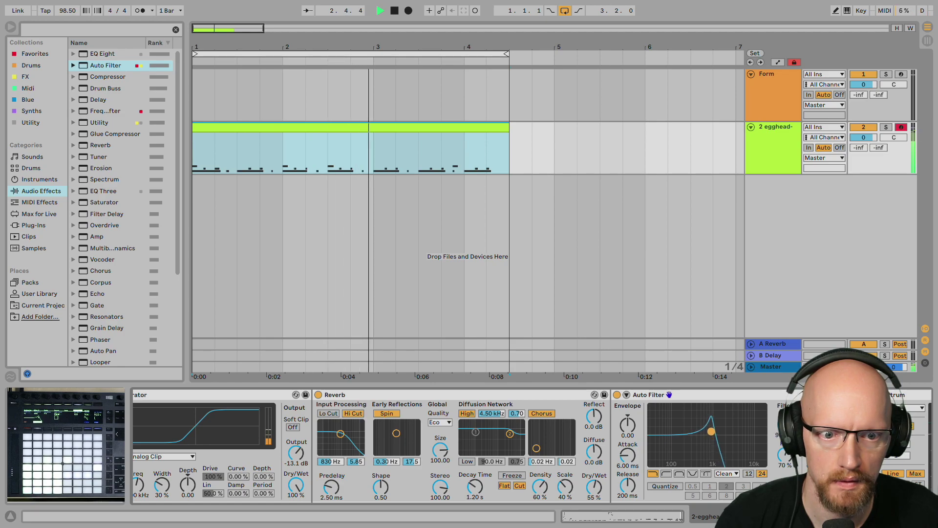
Remove the Saturator from the Slice 11 chain and add Erosion after the Auto Filter
scroll(711, 425, left, 10)
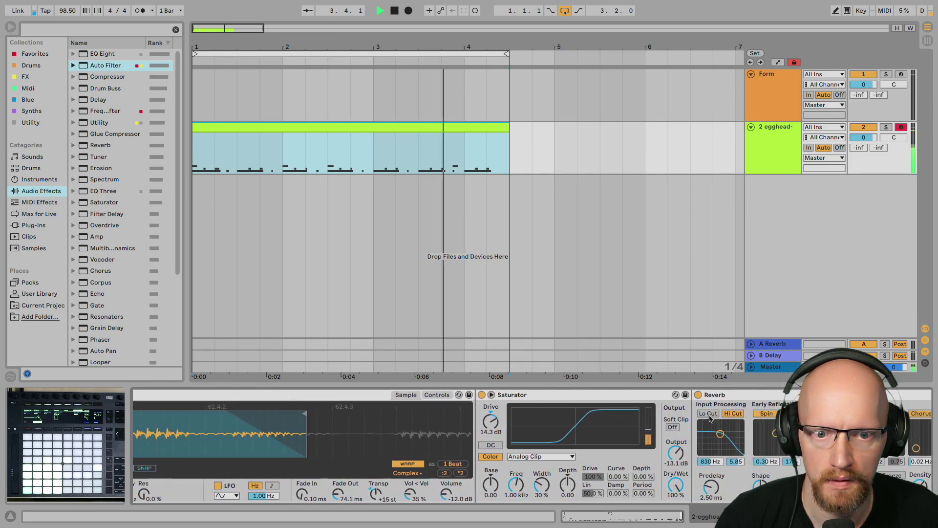
scroll(489, 430, right, 15)
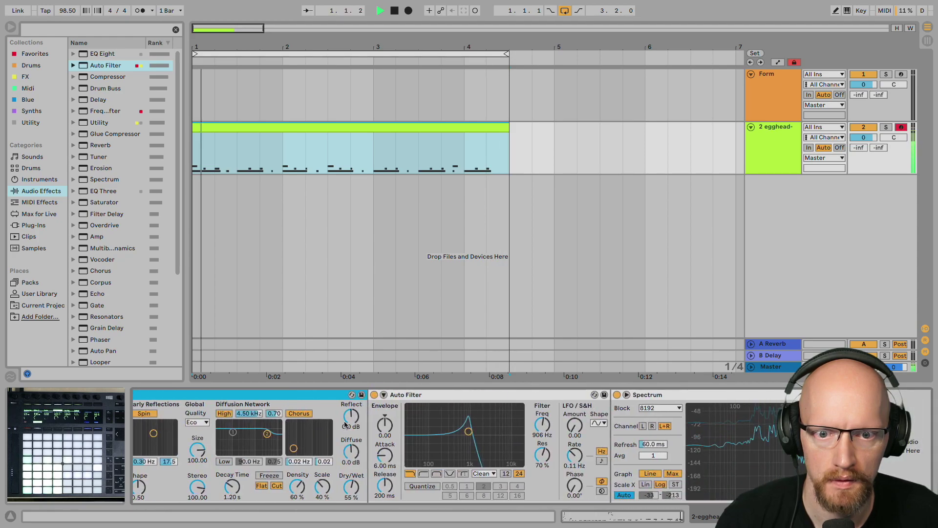
click(98, 169)
drag(98, 169, 615, 428)
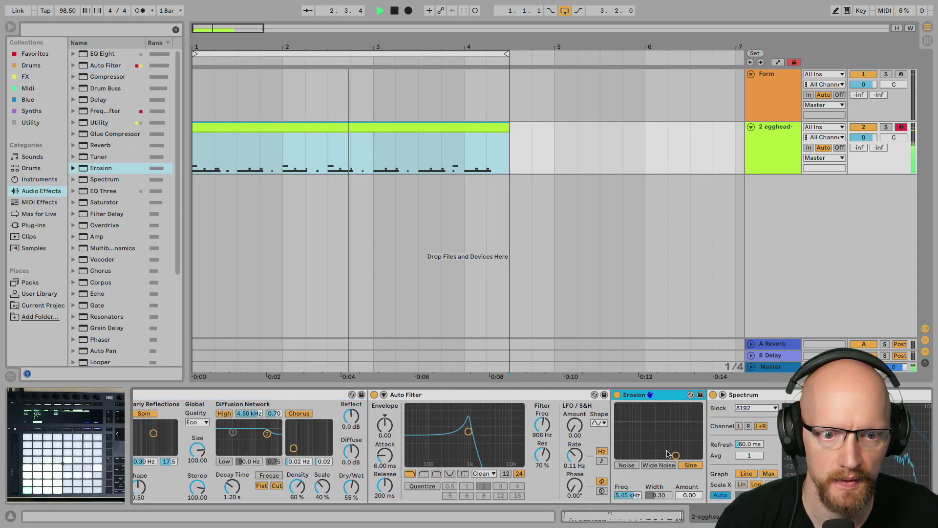
Set Erosion to Noise at 950 Hz, width 1.21, amount 100, and the Auto Filter to 415 Hz, resonance 77%, envelope 2.02
click(633, 465)
drag(676, 455, 640, 414)
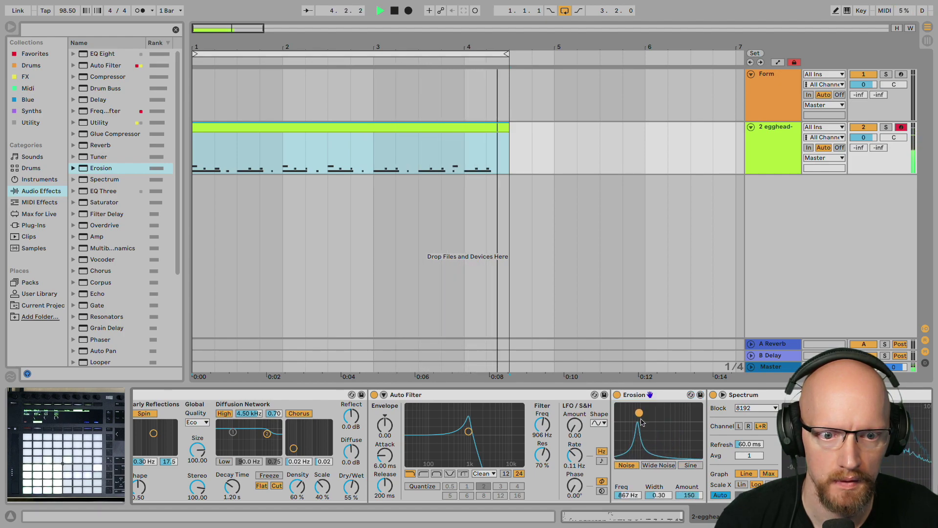
drag(658, 495, 658, 472)
drag(468, 432, 455, 428)
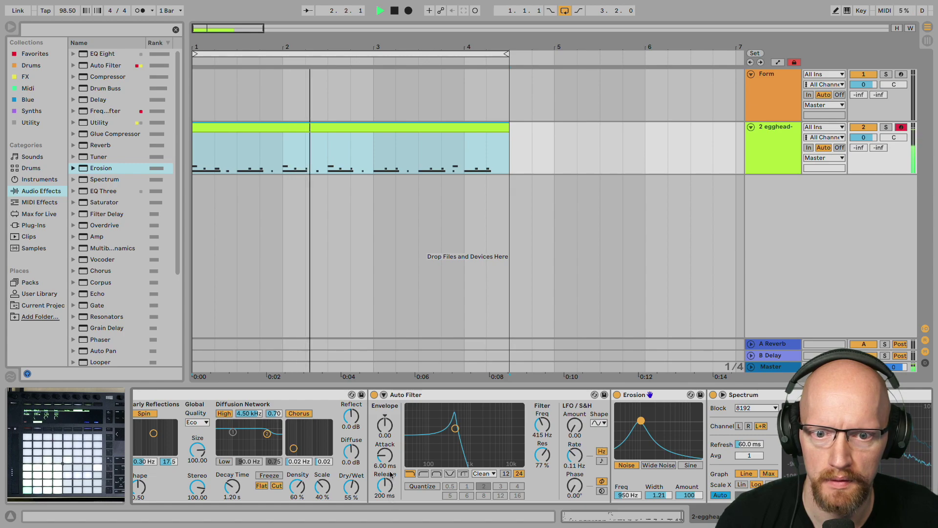
mouse_move(385, 432)
mouse_down()
mouse_move(385, 395)
mouse_move(385, 432)
mouse_up()
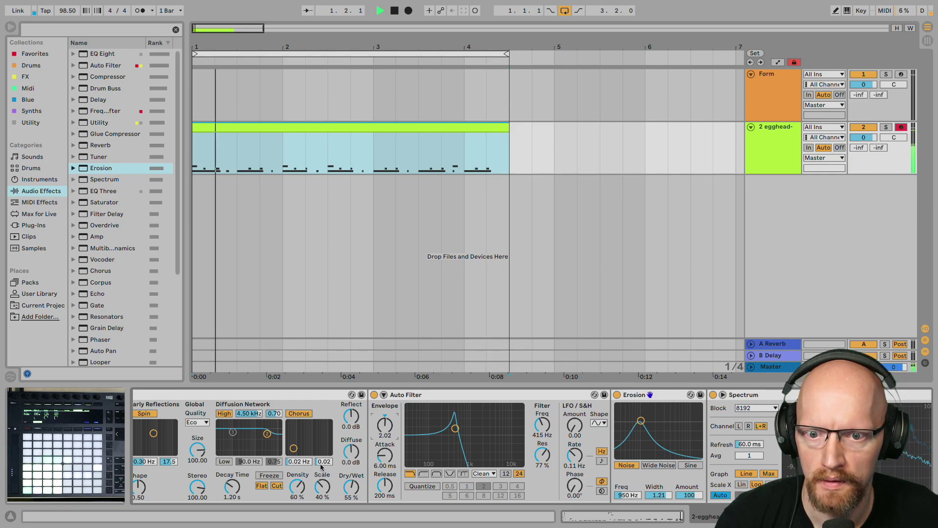
Compare Slice 11 with its Reverb switched off and on, and set the Reverb's Dry/Wet to 21%
scroll(484, 469, left, 3)
scroll(484, 469, left, 3)
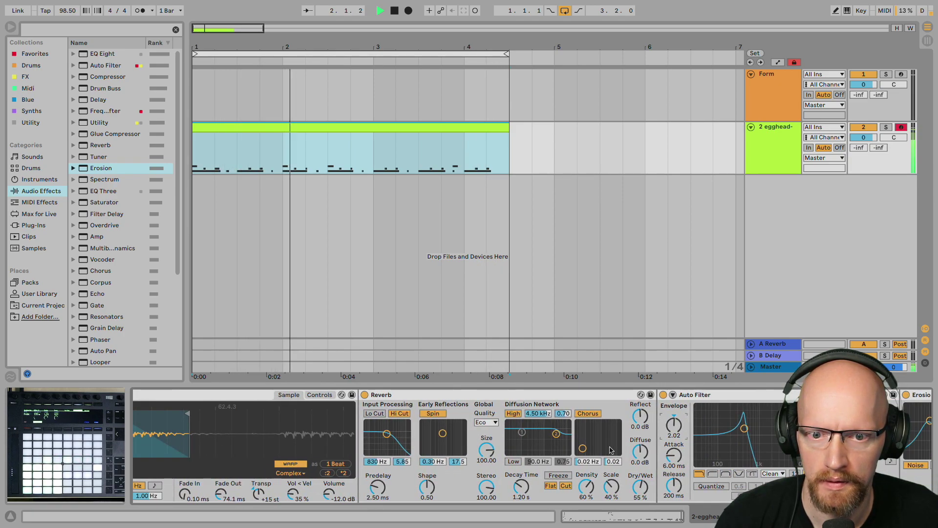
click(364, 395)
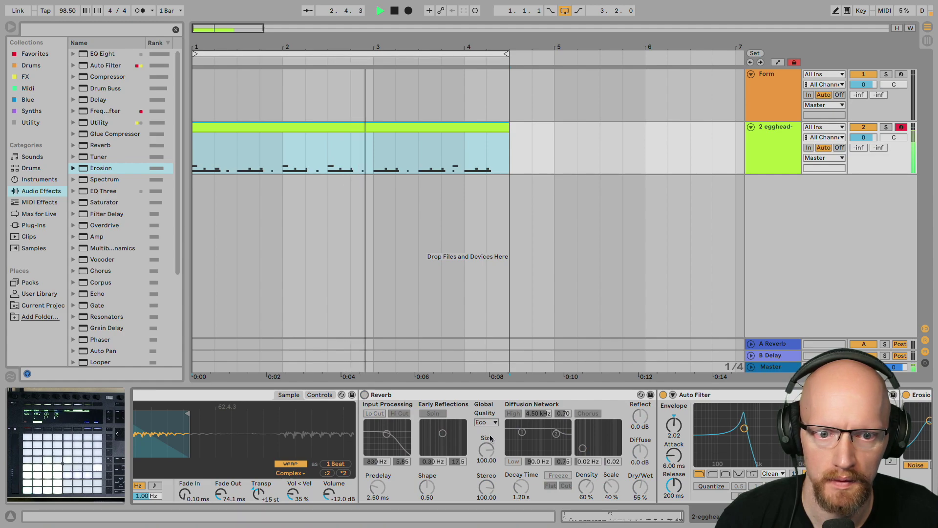
click(365, 394)
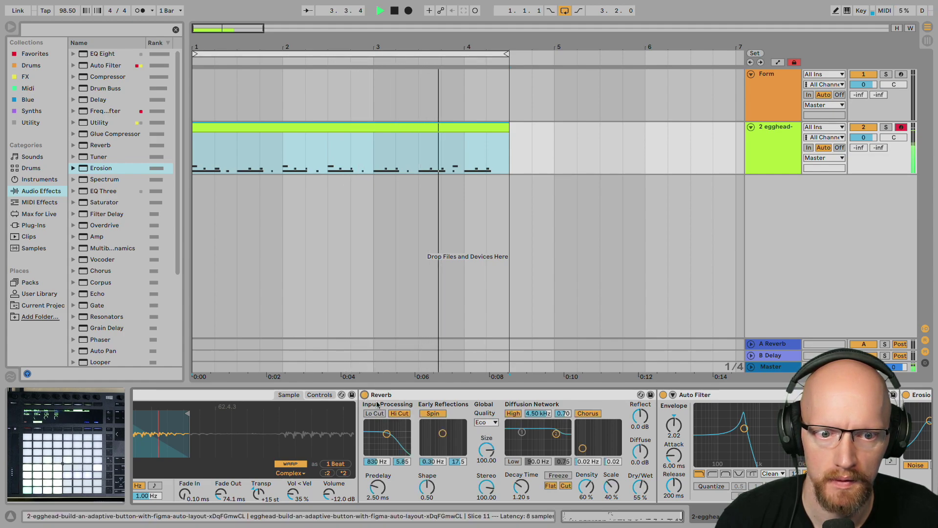
drag(640, 486, 640, 507)
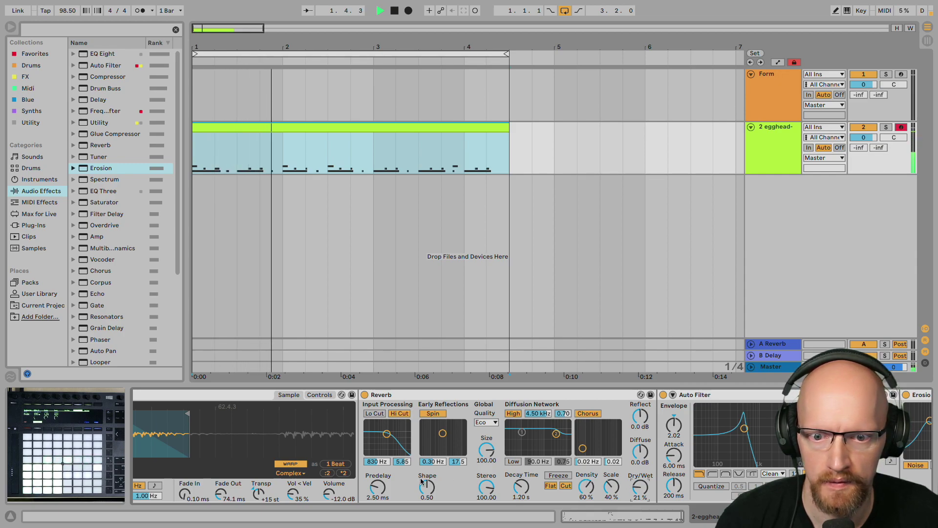
Set Slice 11's pitch envelope amount to +12 st and its decay to 8.57 ms, checking the sound during playback
key(space)
click(323, 395)
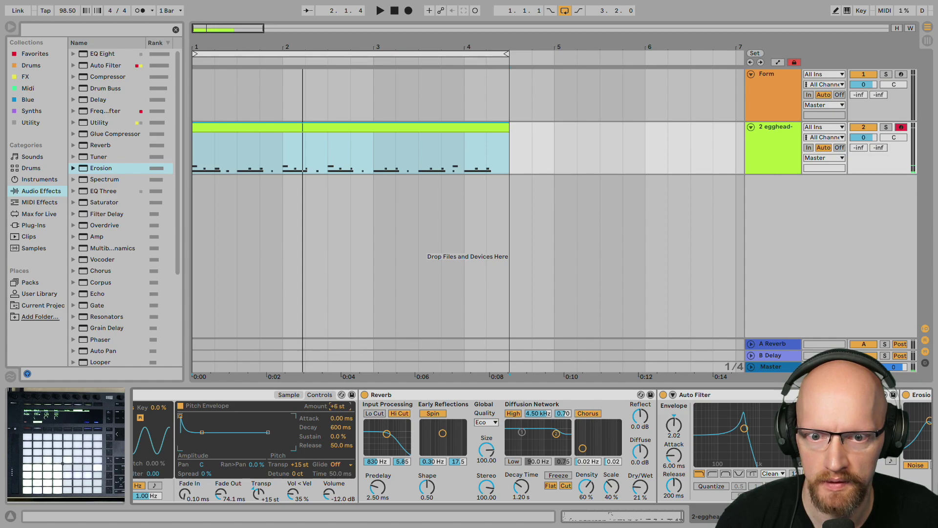
key(space)
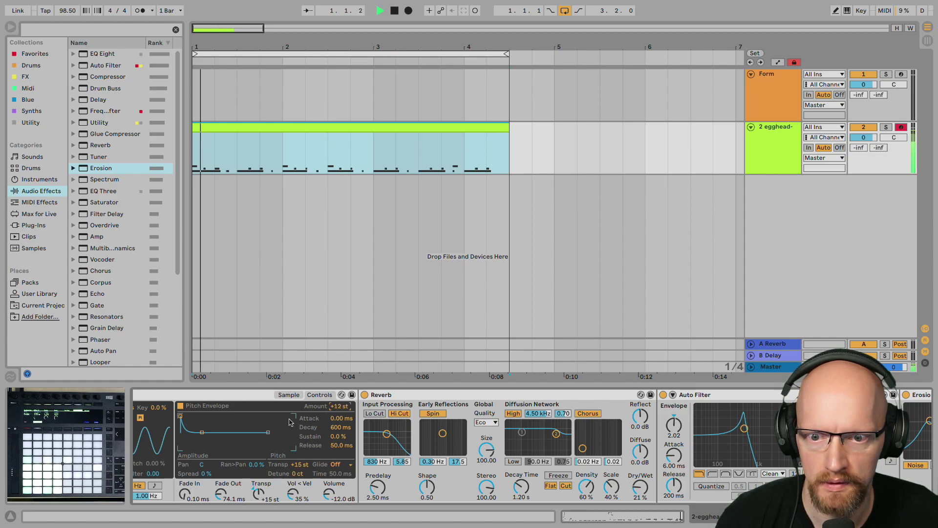
drag(339, 428, 338, 439)
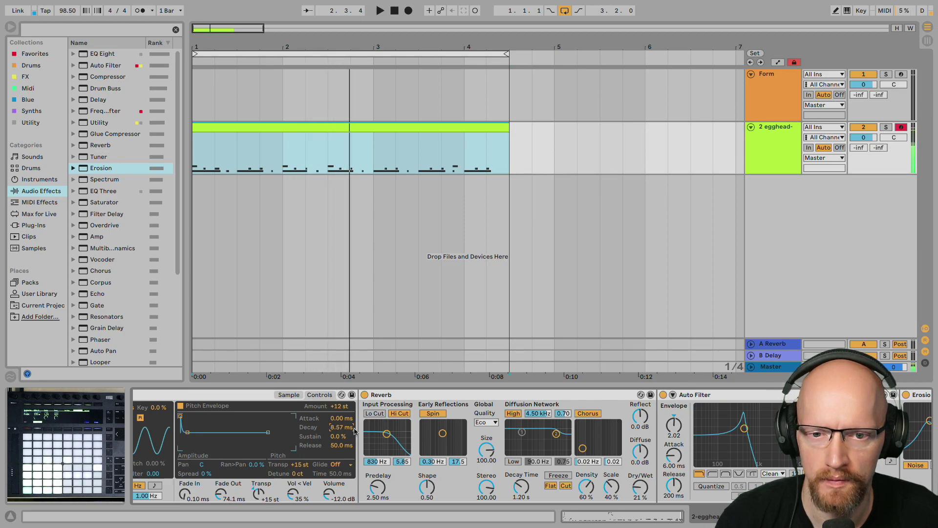
key(space)
Add a Saturator before the Reverb in the Slice 11 chain, set its drive to 8.57 dB, and play the loop
scroll(523, 450, right, 3)
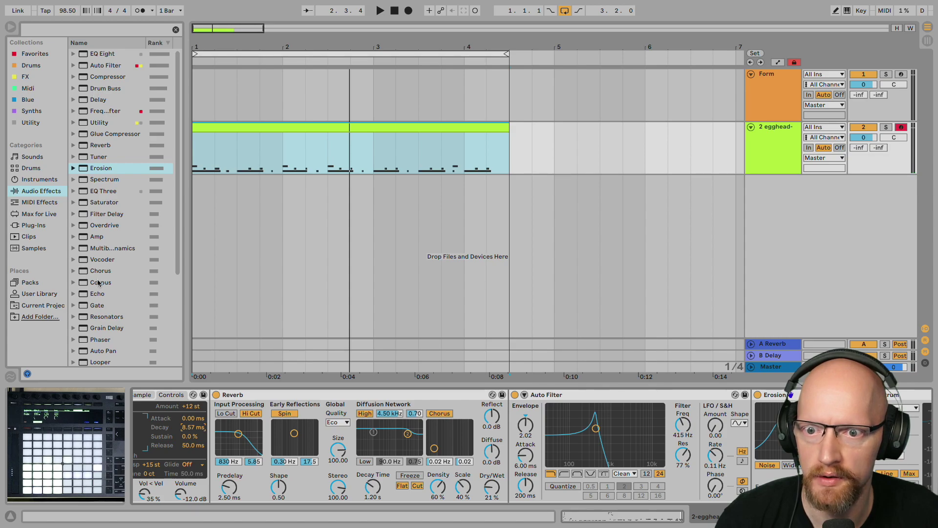
click(99, 204)
drag(199, 370, 234, 416)
key(space)
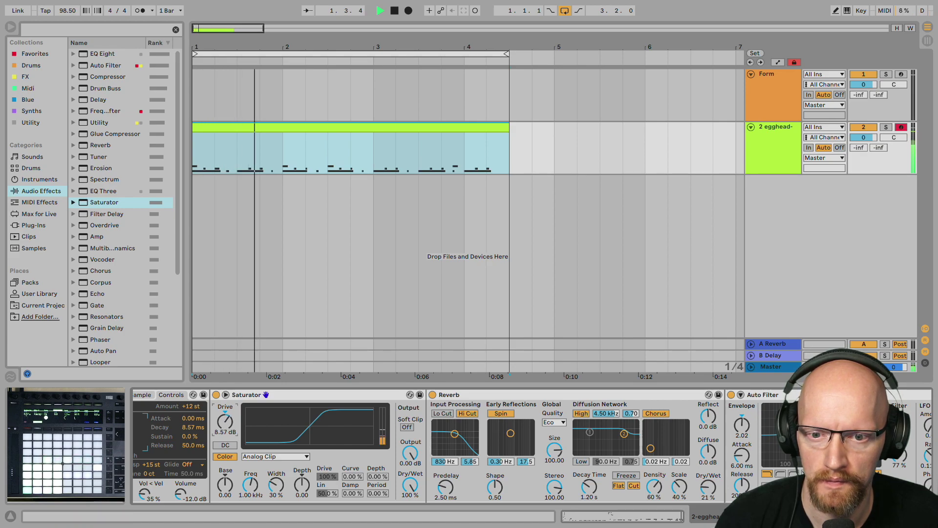
Move Slice 11's sample end to just before 62.4.3 and set its volume to -9 dB during playback
scroll(499, 415, left, 5)
scroll(498, 416, left, 6)
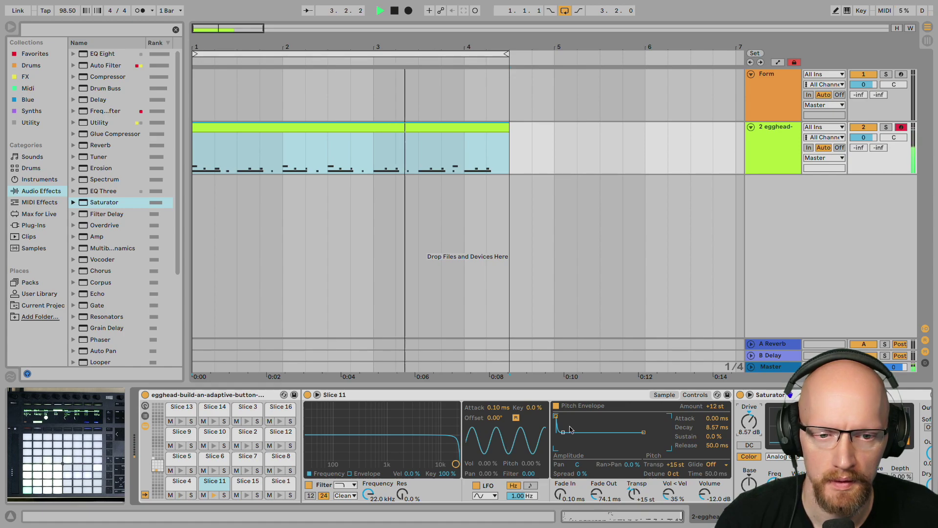
click(665, 395)
drag(673, 414, 596, 423)
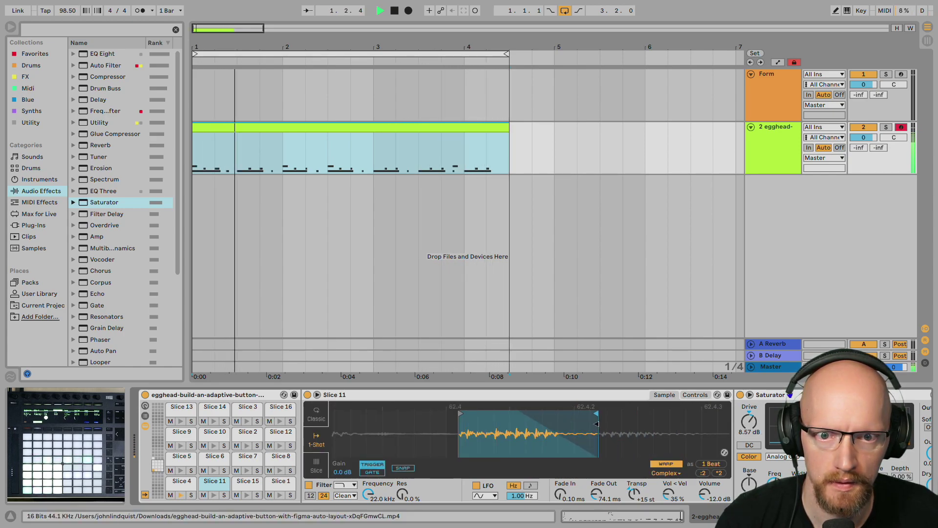
drag(596, 424, 651, 409)
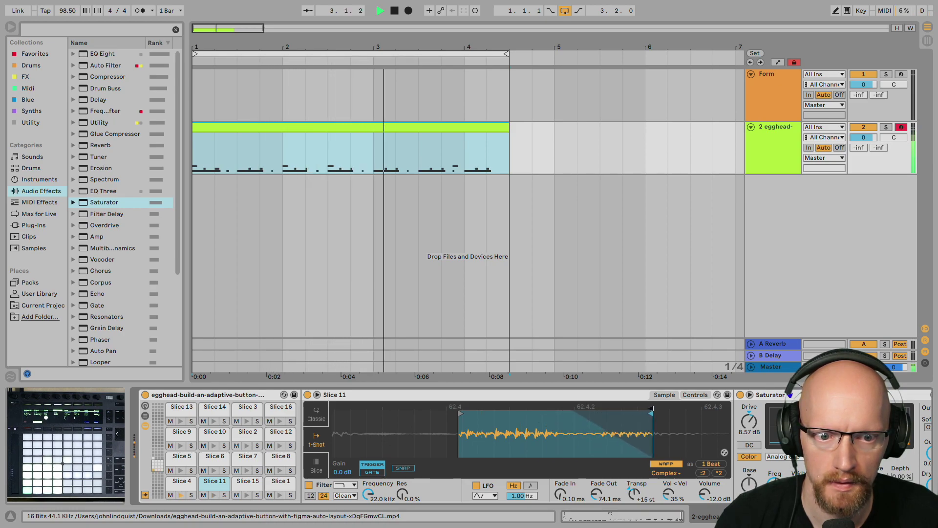
drag(709, 499, 709, 489)
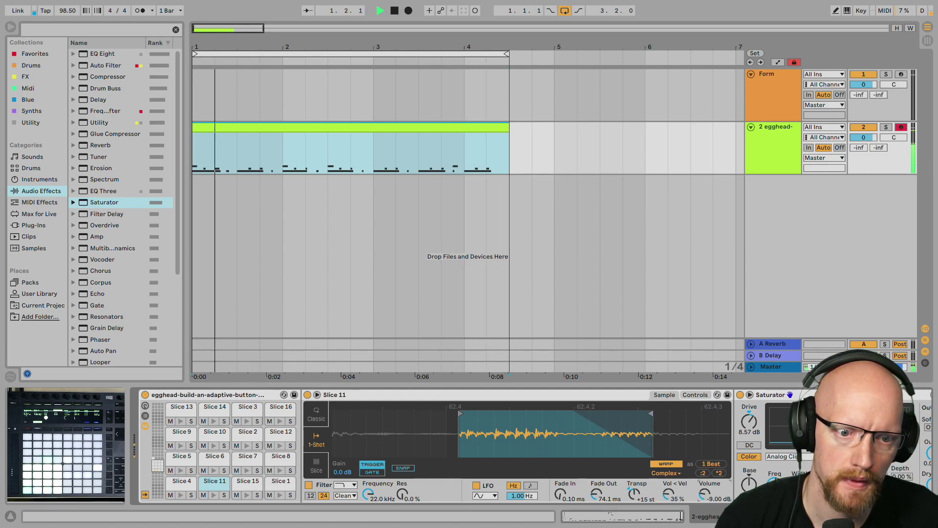
key(space)
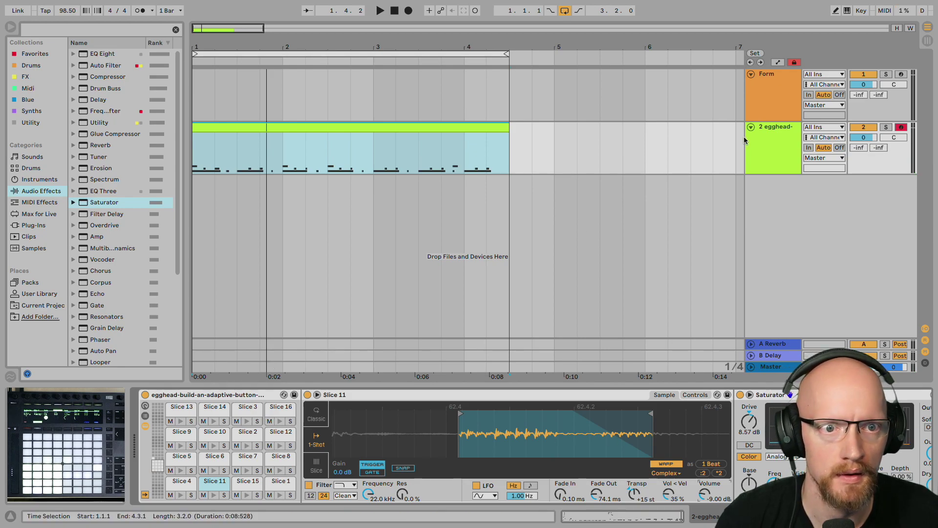
Crop the Slice 14 sample on the egghead drum track and reveal the cropped file in the browser
key(Up)
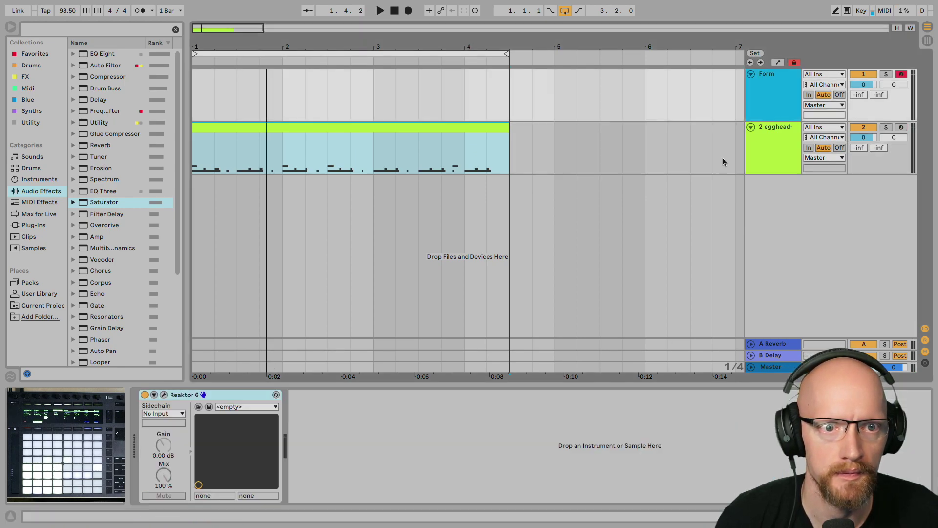
click(775, 156)
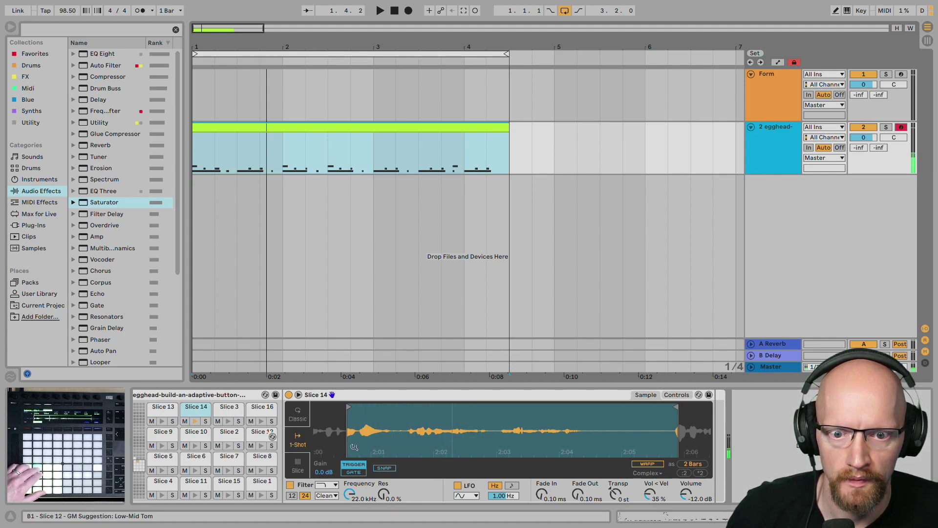
right_click(461, 433)
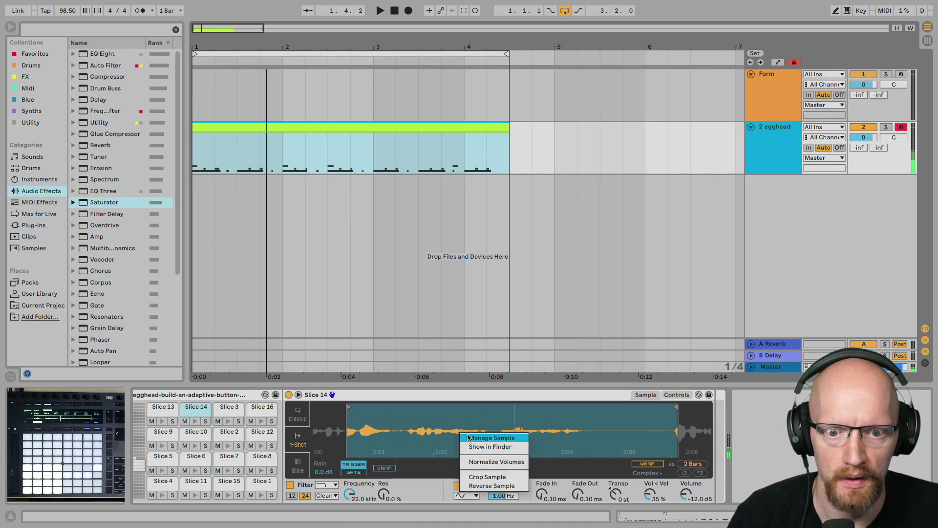
click(478, 477)
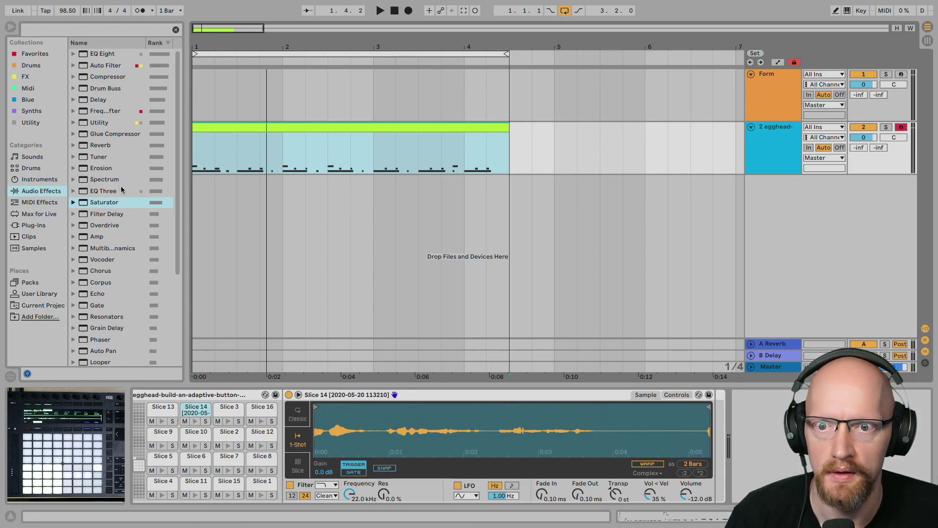
right_click(371, 420)
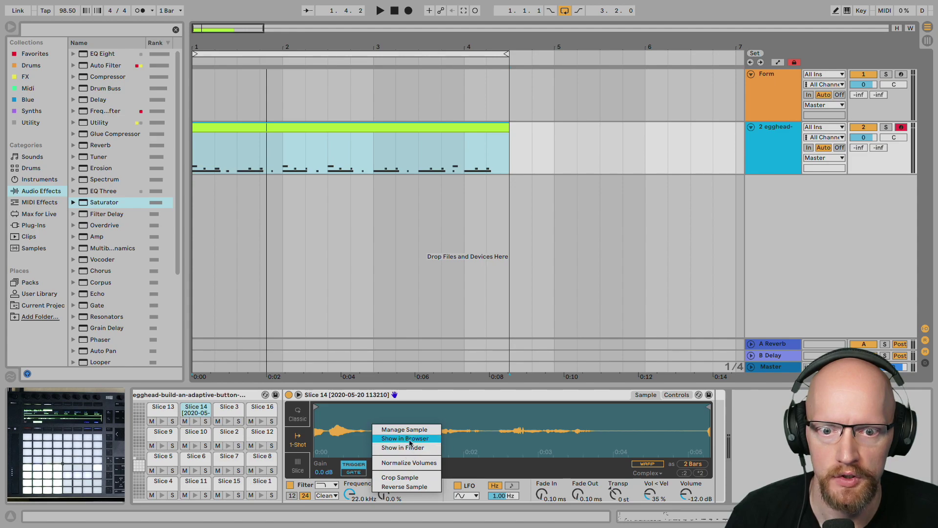
click(386, 440)
Load the cropped Slice 14 file into Reaktor's Form on the Form track, previewing the full 5.3-second selection
click(749, 103)
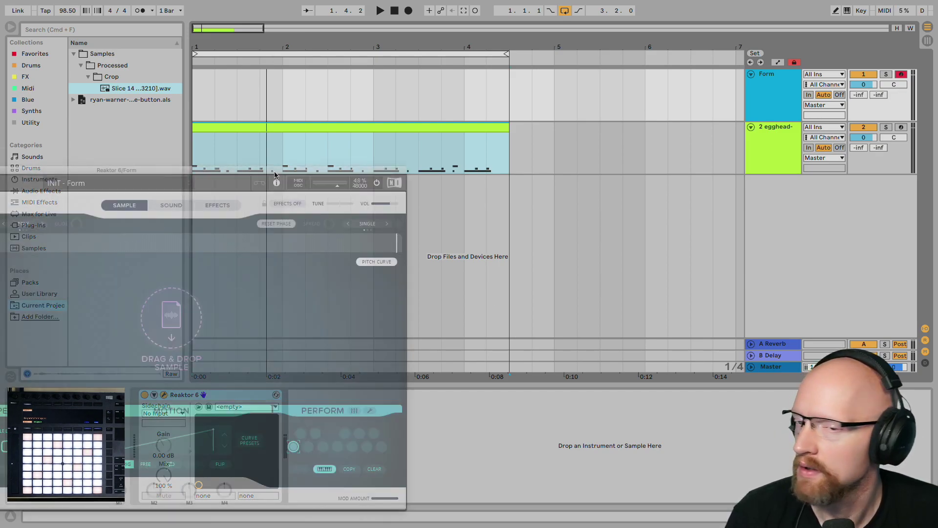
drag(172, 170, 529, 140)
drag(110, 89, 532, 313)
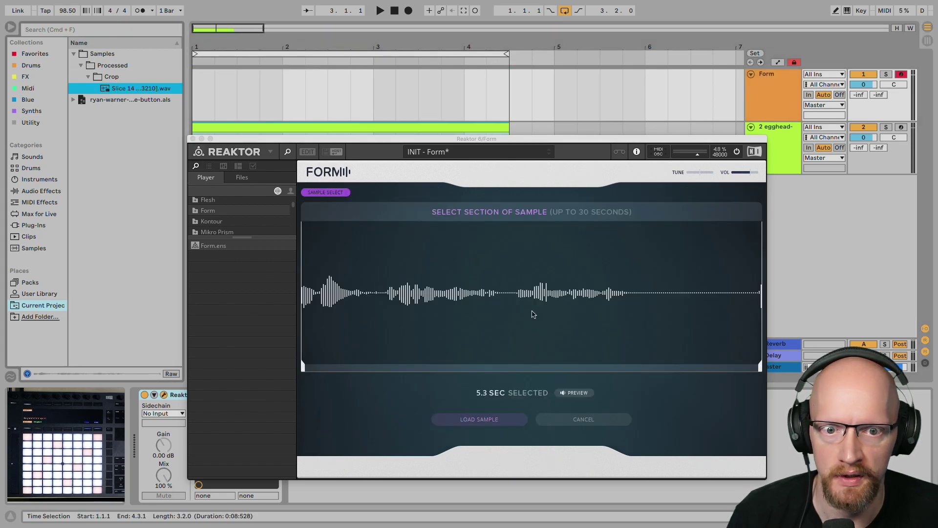
click(584, 394)
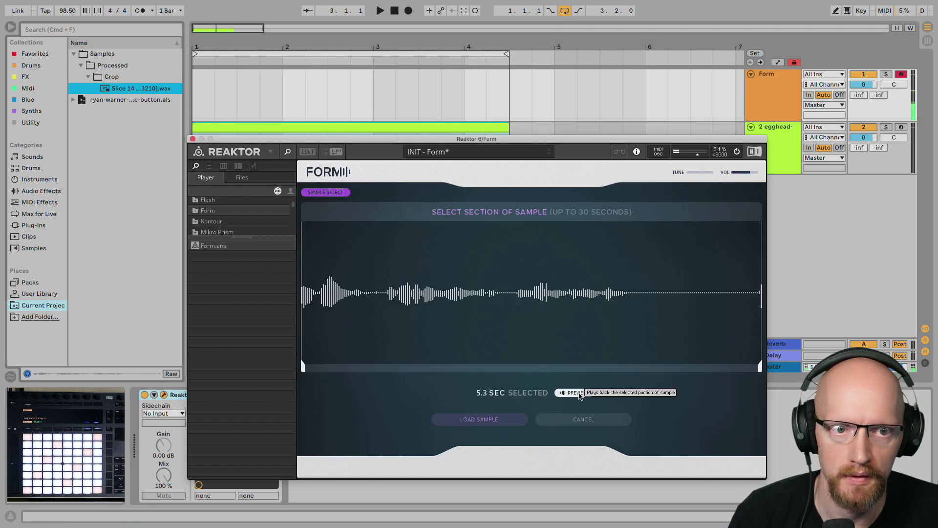
click(474, 422)
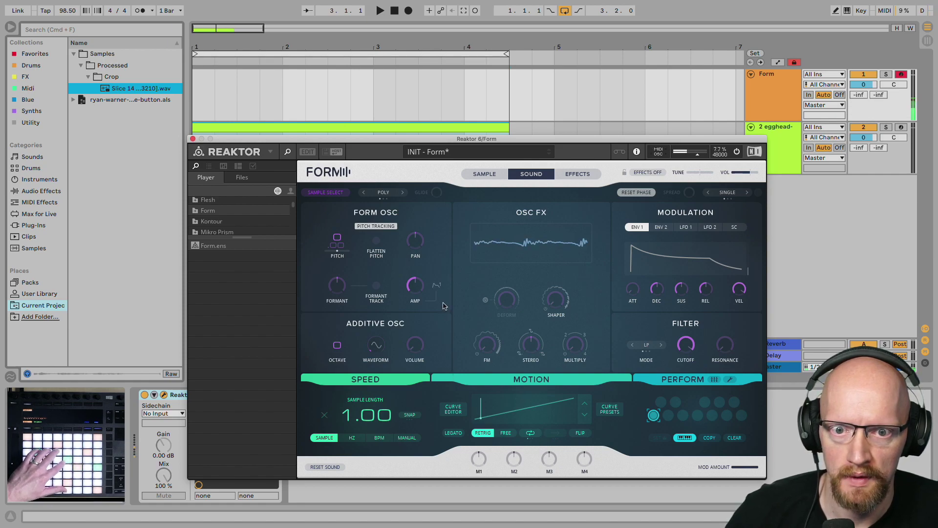
Enable Flatten Pitch in Form, choose the third motion curve in the fourth preset row, and sync the speed to BPM at 1/4
click(376, 241)
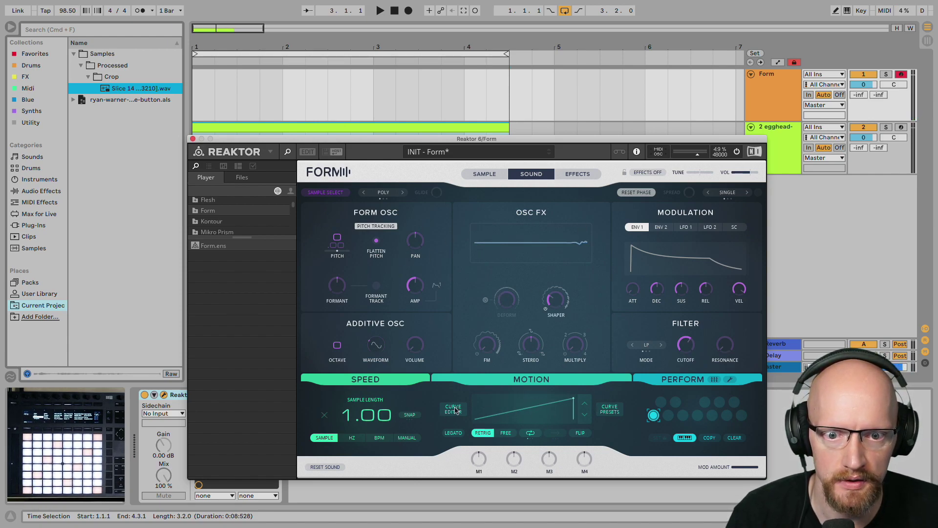
click(612, 413)
click(493, 310)
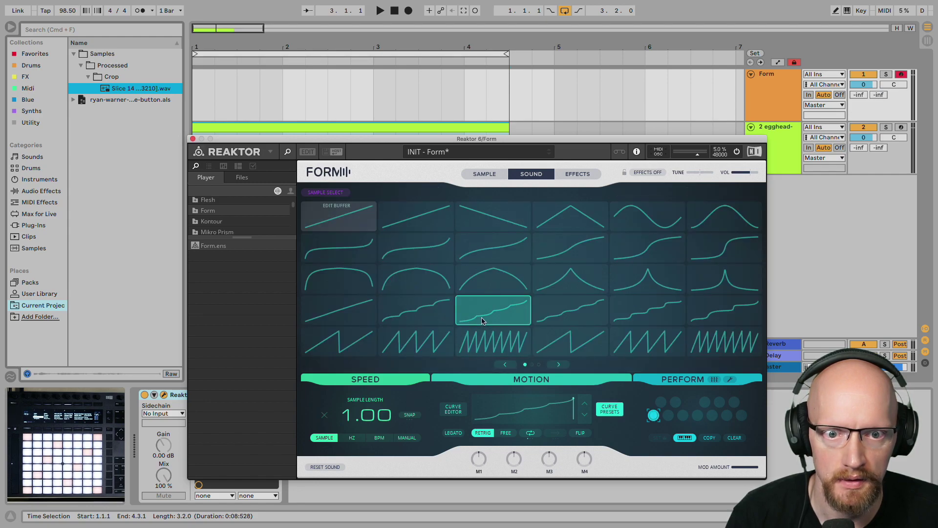
click(380, 438)
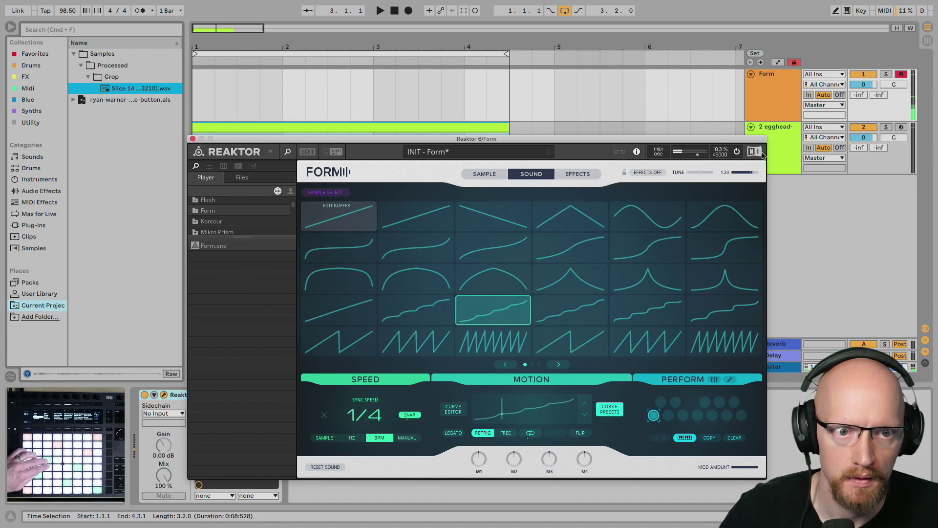
Review Form's sample, sound and effects pages, lower and flip the motion curve's last segment, and close the plug-in window
click(477, 179)
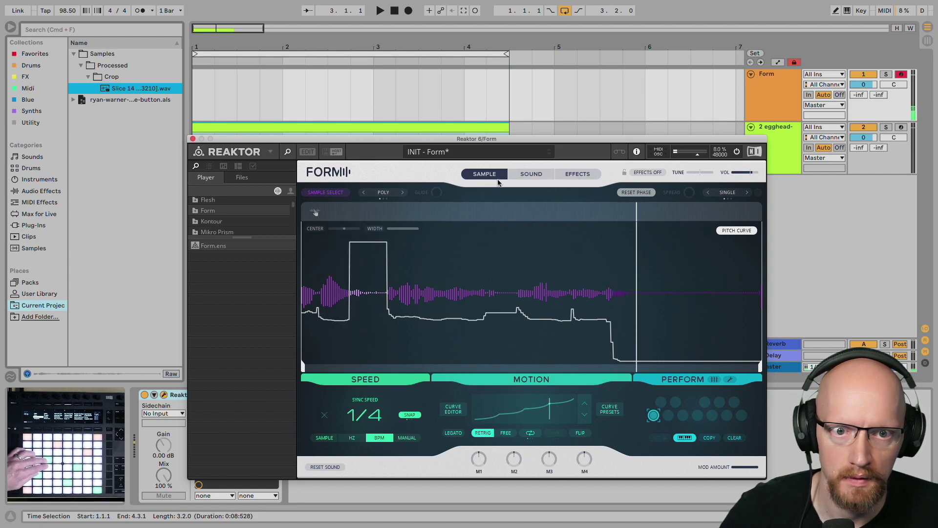
click(520, 177)
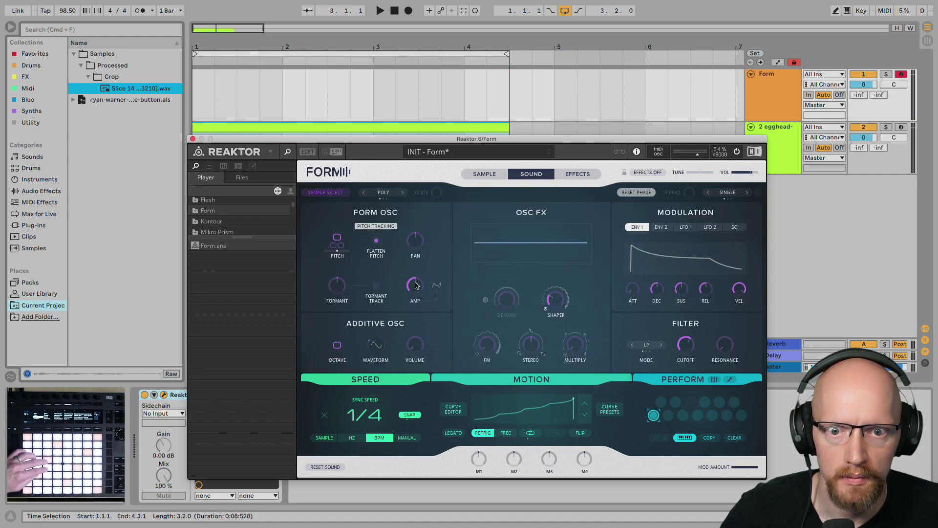
click(572, 176)
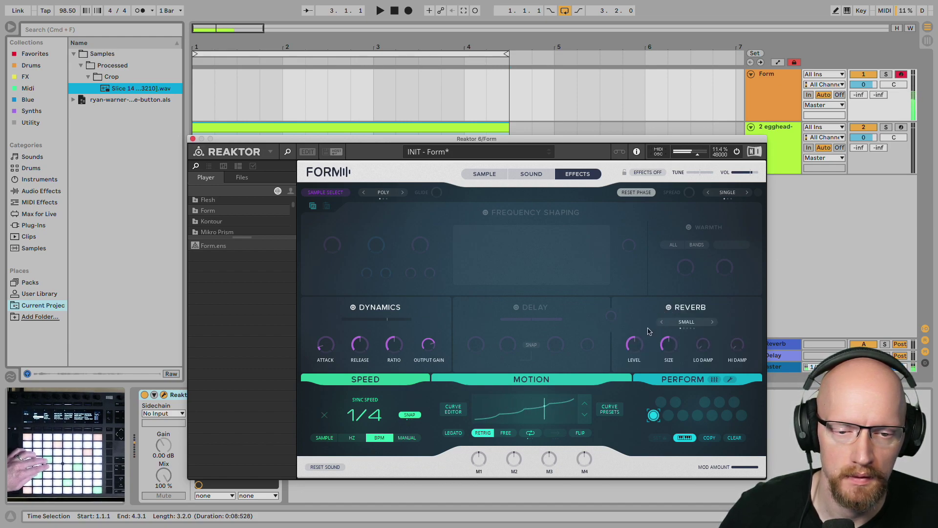
click(454, 410)
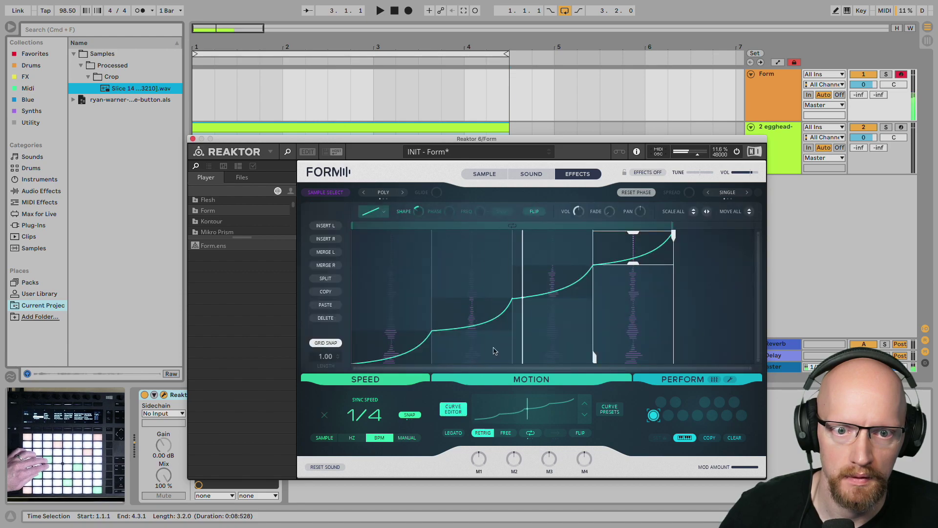
drag(615, 259, 613, 331)
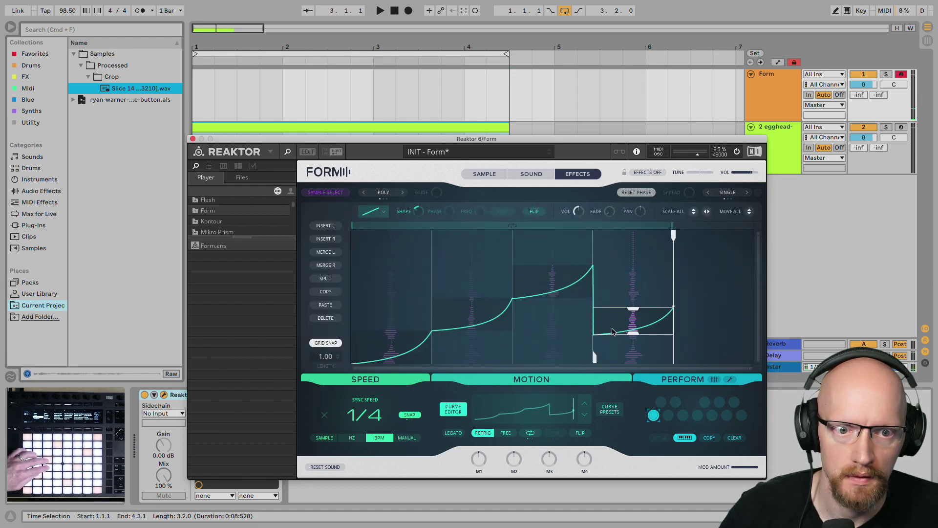
drag(554, 282, 552, 293)
mouse_move(479, 317)
mouse_down()
mouse_move(480, 302)
mouse_move(481, 325)
mouse_move(481, 317)
mouse_up()
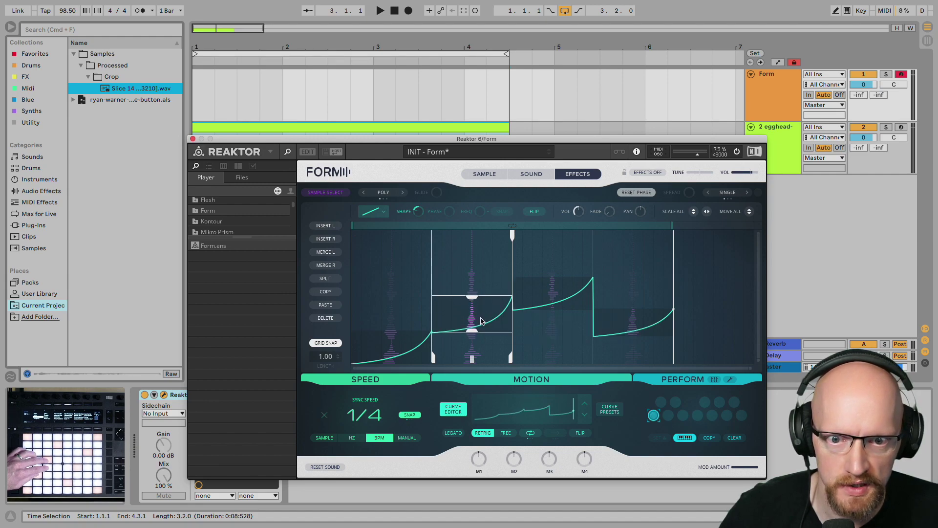
drag(556, 301, 558, 282)
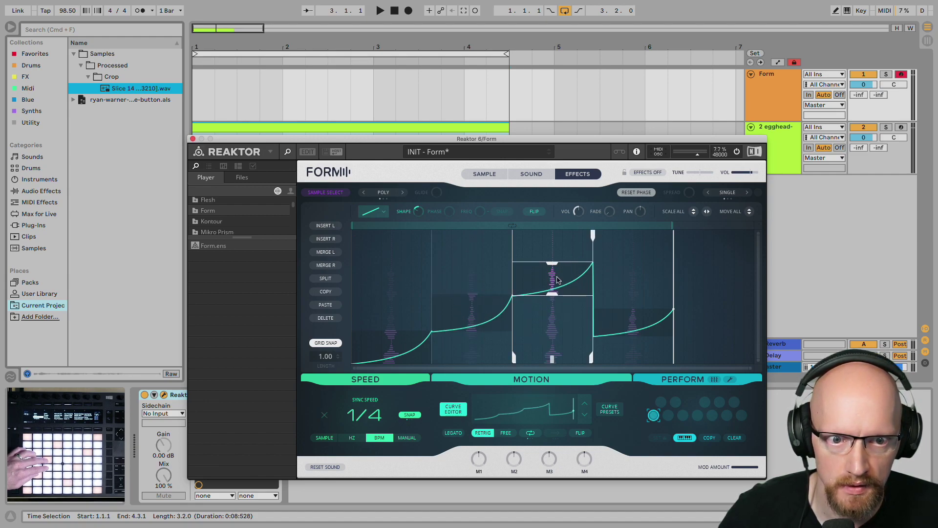
drag(625, 320, 626, 337)
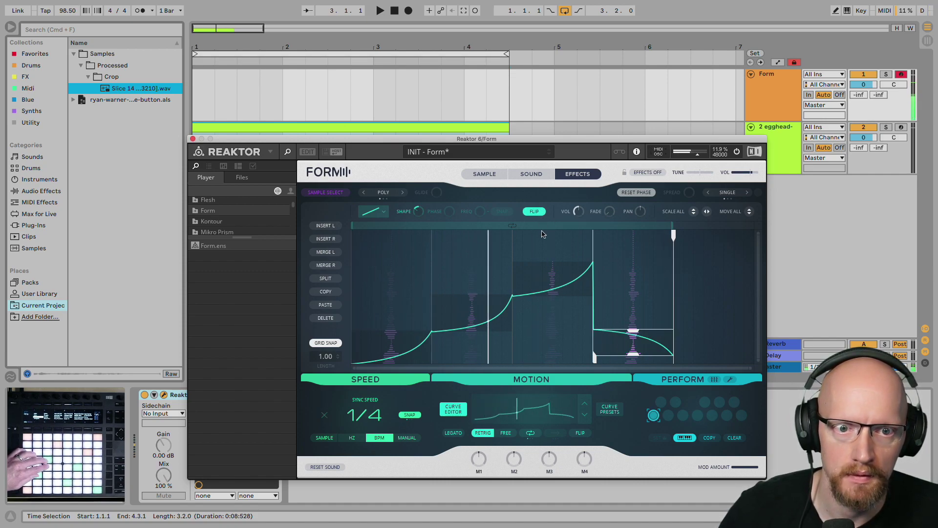
click(193, 138)
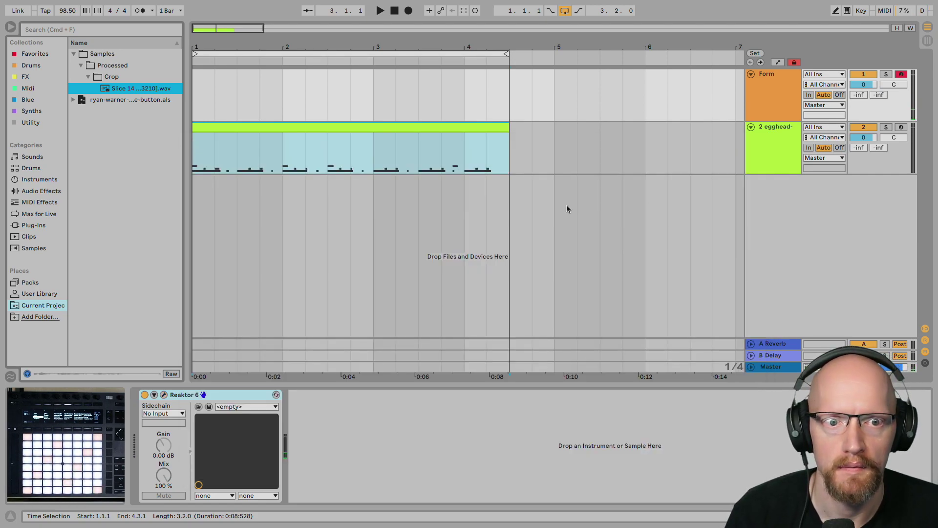
Insert an empty MIDI clip on the Form track from 1.1.1 to 4.3.1 and enlarge its note editor
click(763, 101)
drag(196, 103, 492, 119)
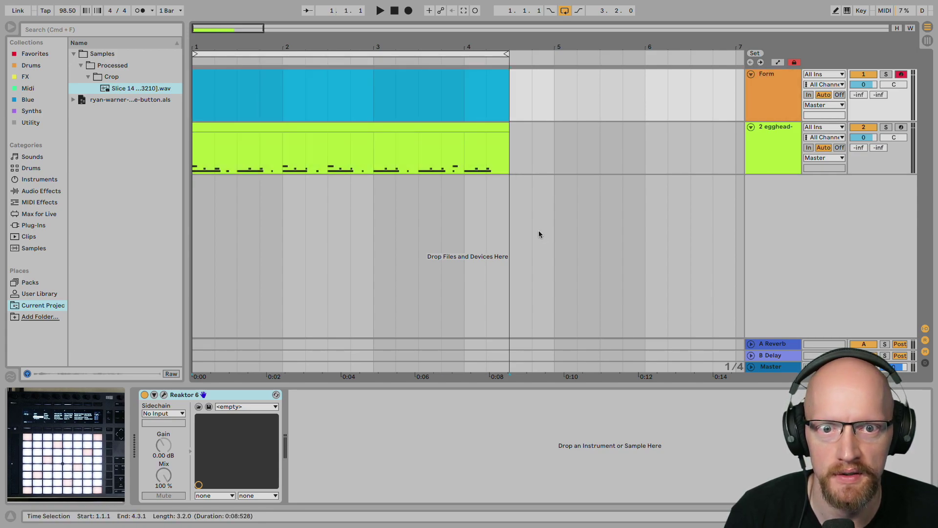
key(super+shift+m)
drag(508, 228, 507, 296)
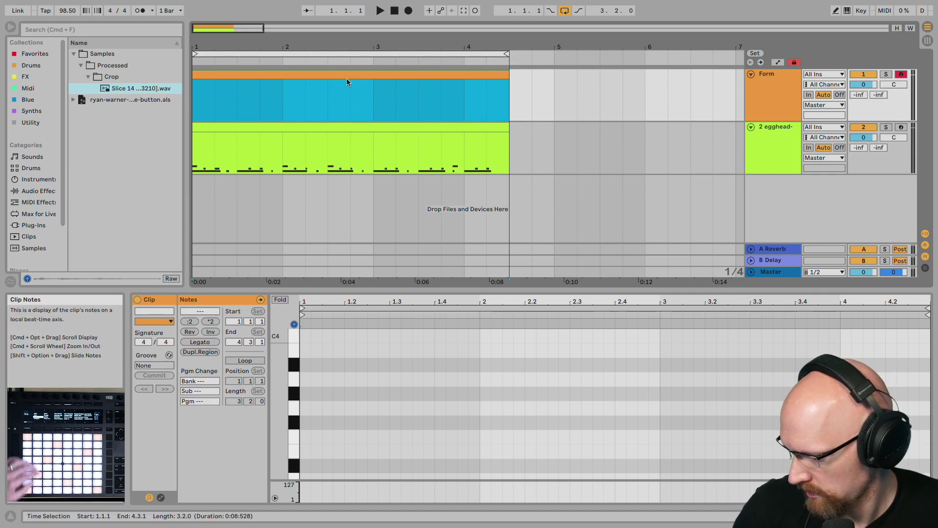
Capture the notes just played into a one-bar clip on the Form track and examine them in the note editor
click(463, 11)
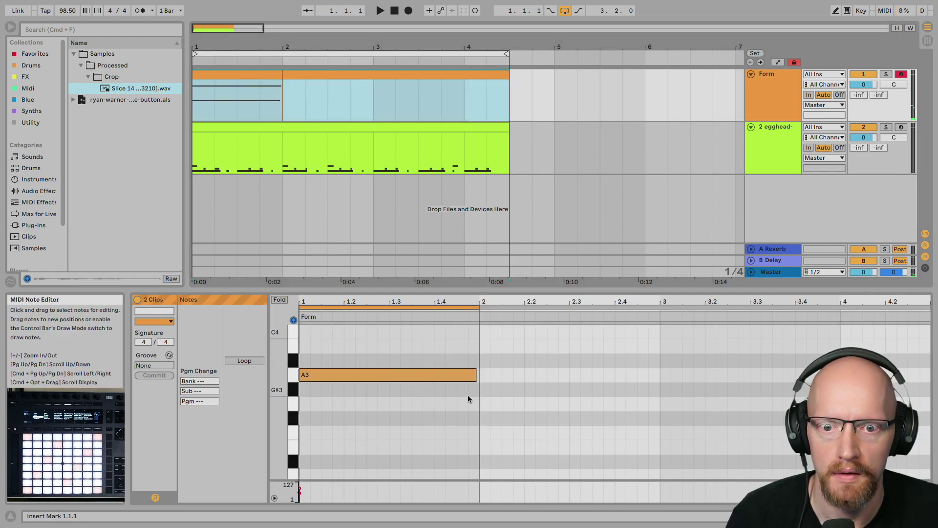
scroll(468, 395, up, 3)
scroll(476, 388, down, 2)
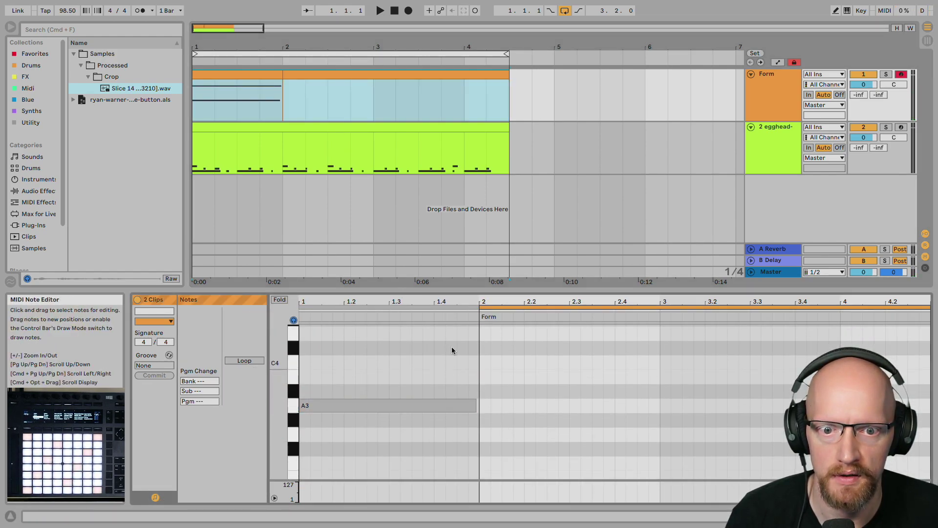
Reopen Form from the Reaktor 6 device, switch on looping for its motion curve, and close the plug-in window
scroll(471, 371, up, 3)
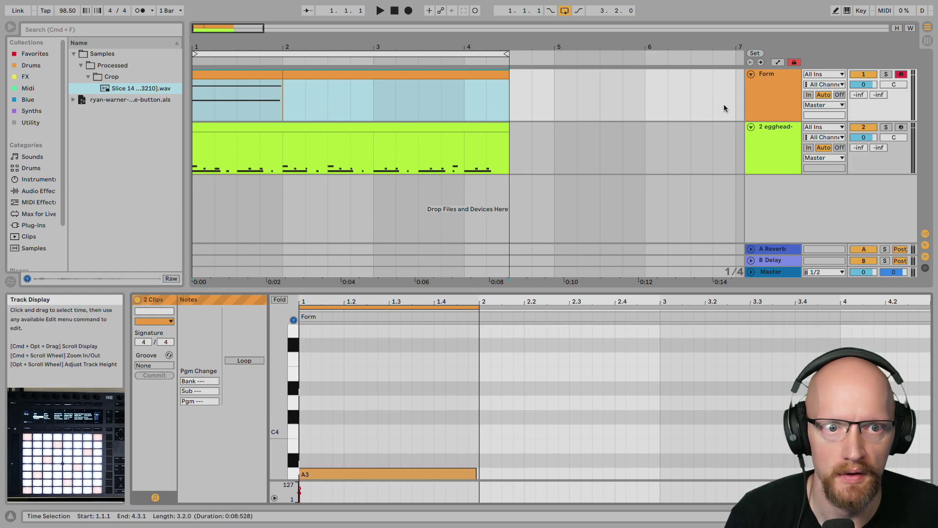
key(shift+Tab)
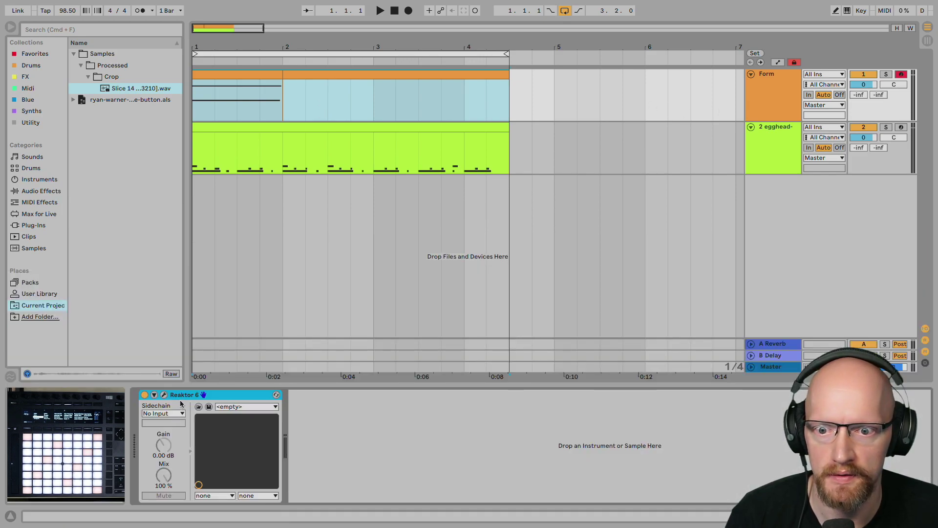
click(165, 394)
click(530, 364)
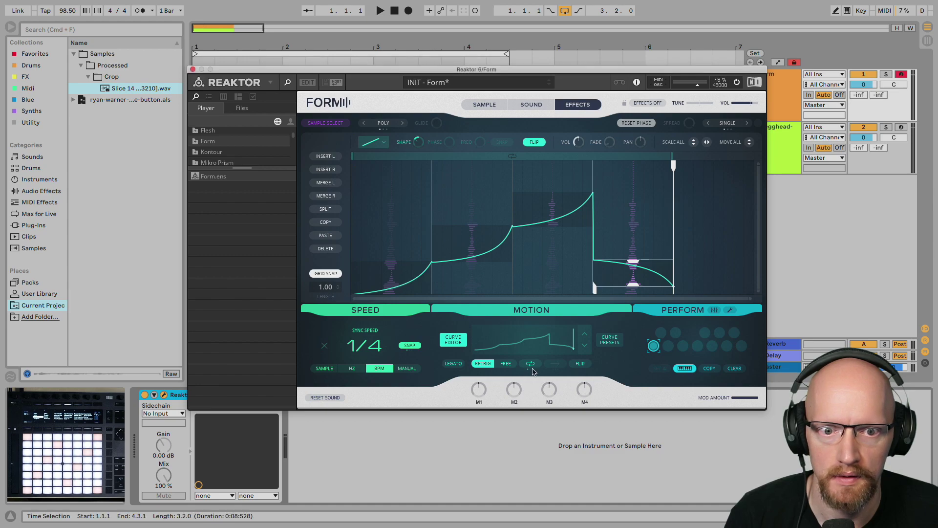
click(193, 69)
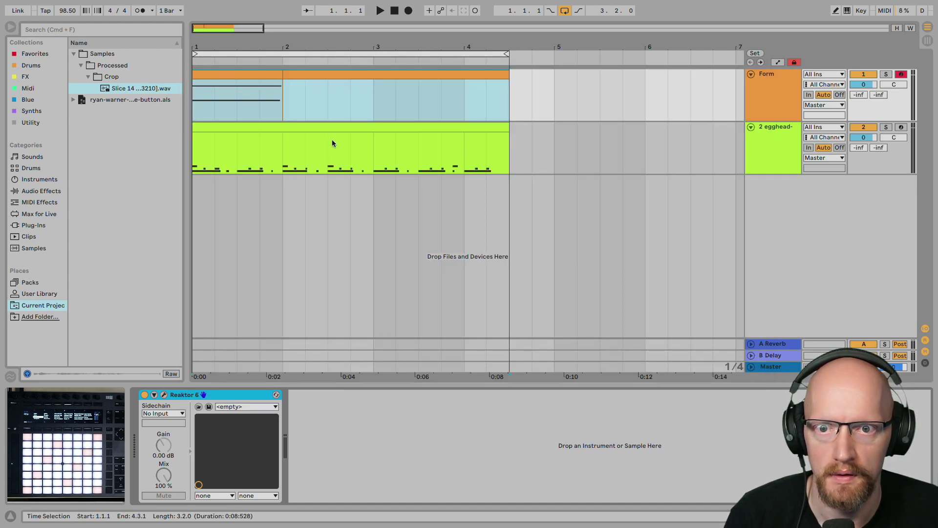
Crop the captured one-bar clip on the Form track and delete the leftover empty clip from 2.1.1 to 4.3.1
double_click(257, 73)
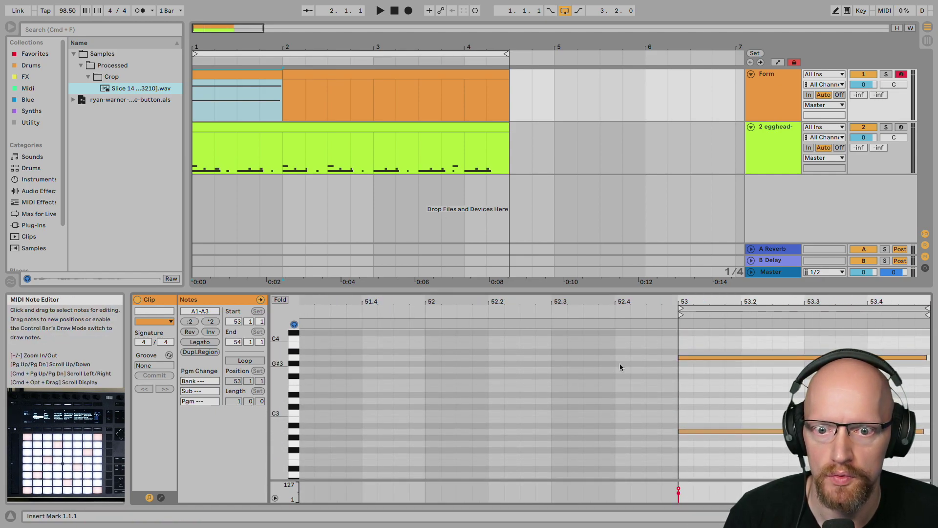
right_click(758, 391)
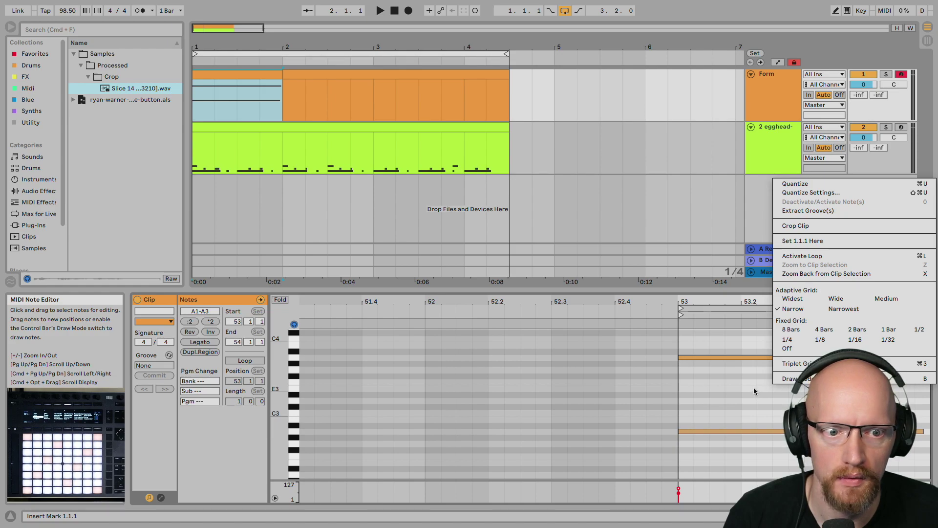
click(754, 391)
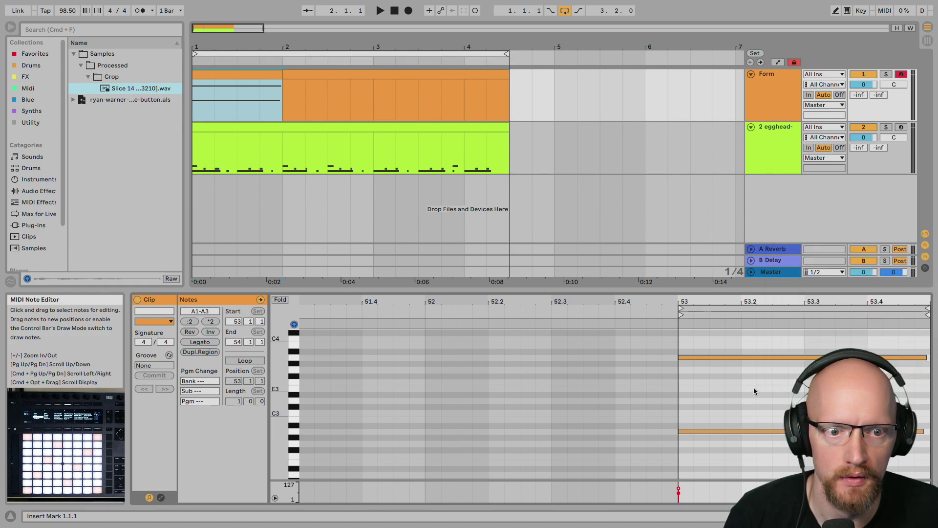
right_click(726, 387)
click(776, 245)
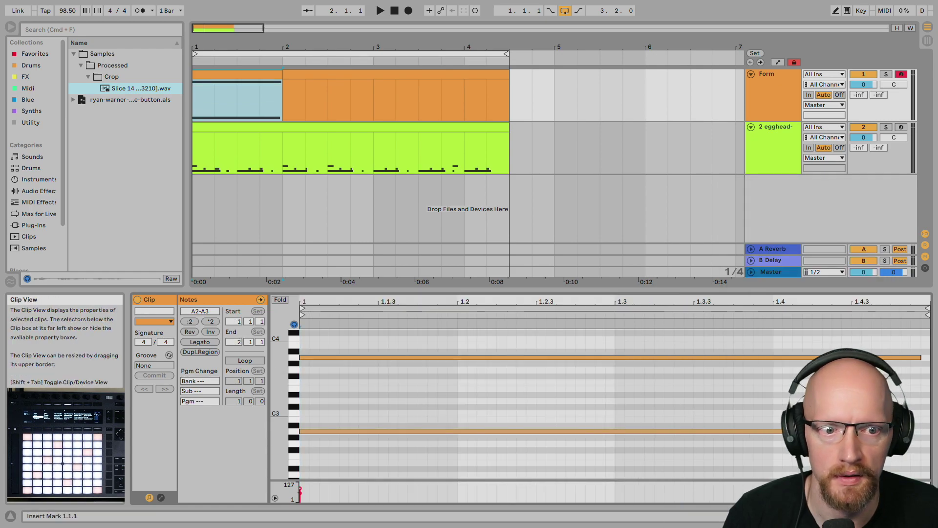
click(307, 95)
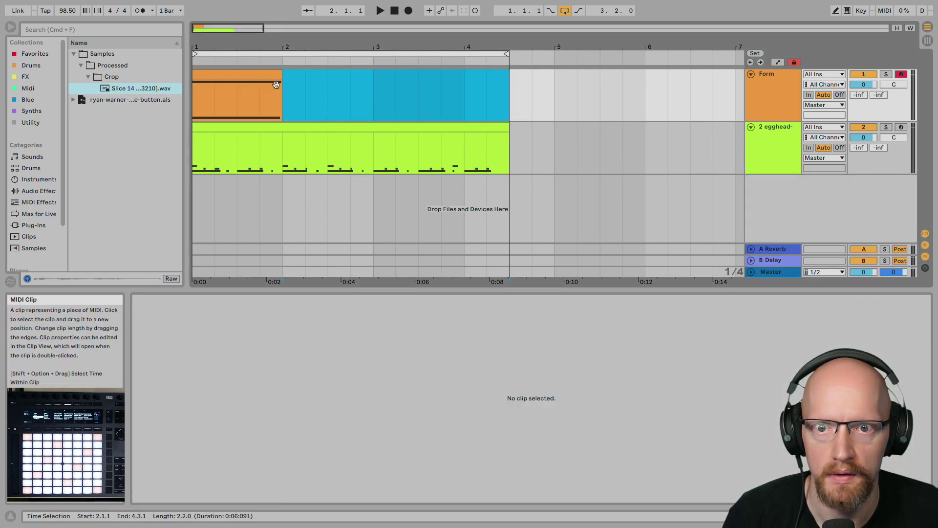
click(271, 81)
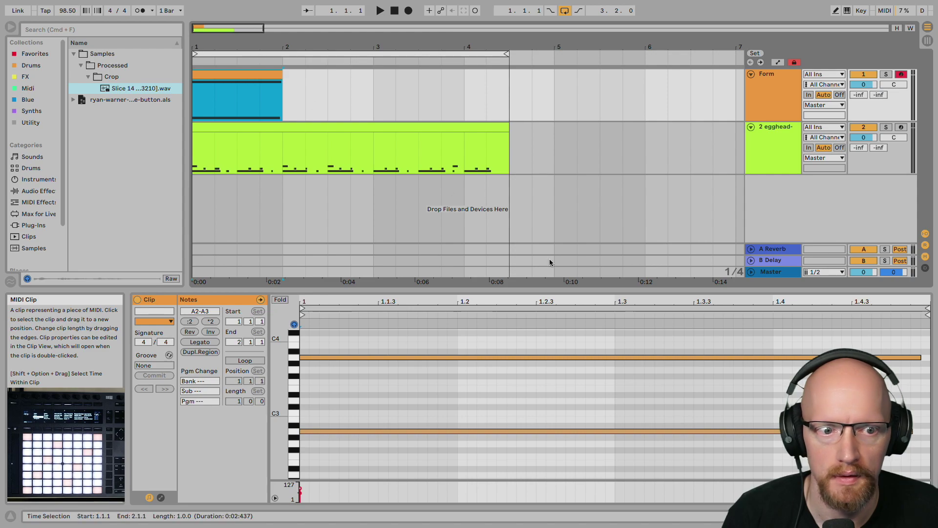
Lengthen the A3 and A2 notes in the Form clip so both end at the clip's end at 2.1.1
drag(740, 447, 667, 332)
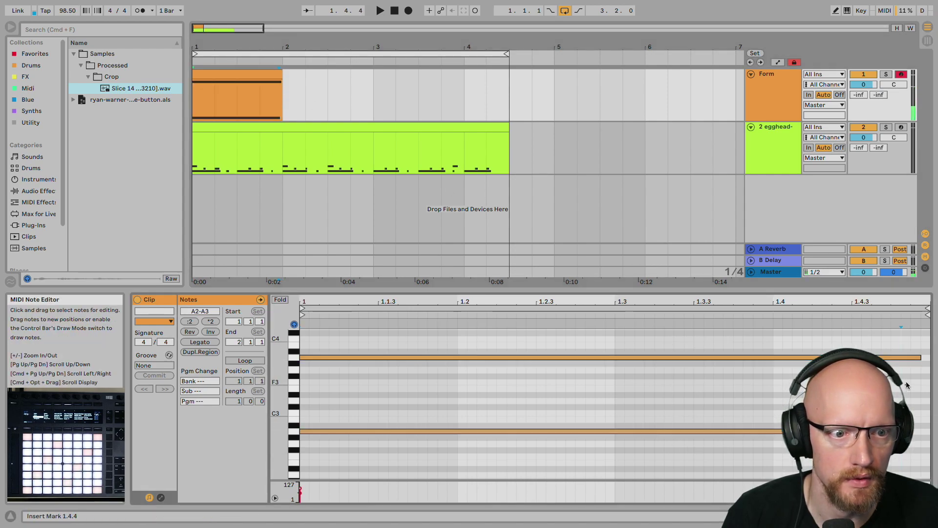
drag(902, 357, 931, 358)
click(927, 358)
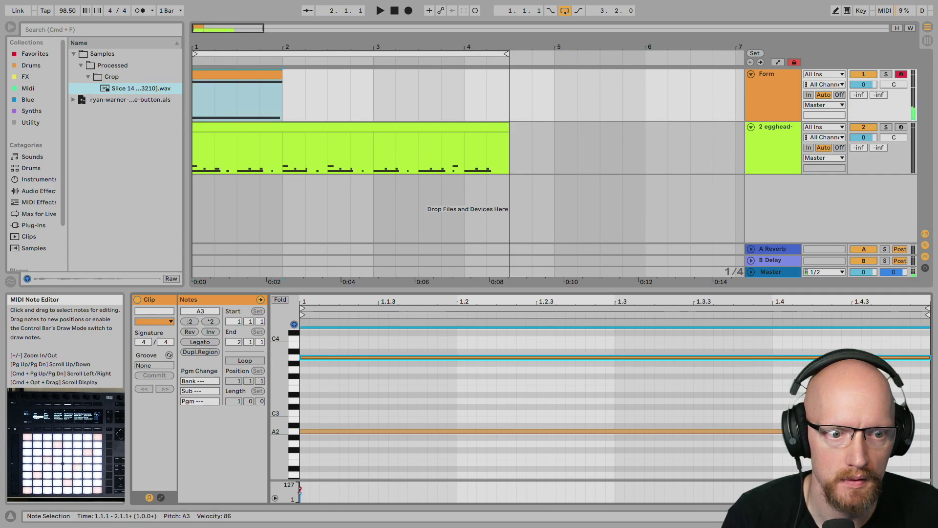
drag(914, 431, 926, 430)
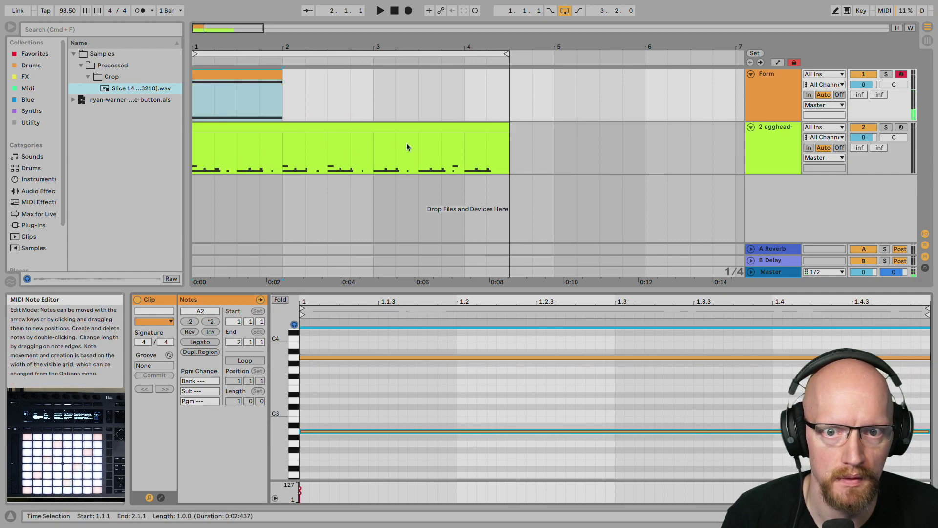
Duplicate the one-bar Form clip three times to fill the track up to bar 5
click(247, 116)
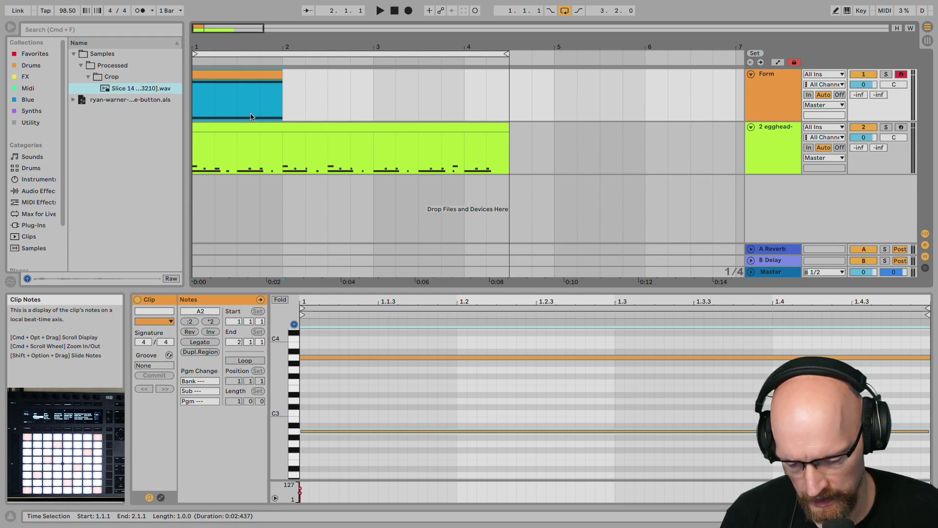
key(super+d)
key(super+d)
key(super+d)
click(534, 168)
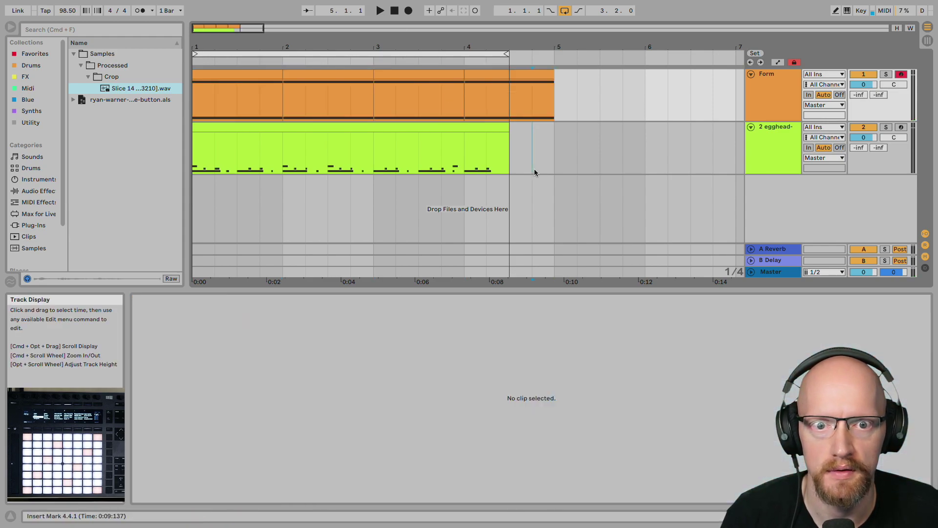
Extend the egghead drum clip to 5.1.1 and duplicate its notes from 167.1.1 to 168.1.1 into the empty end
click(484, 128)
drag(505, 128, 554, 128)
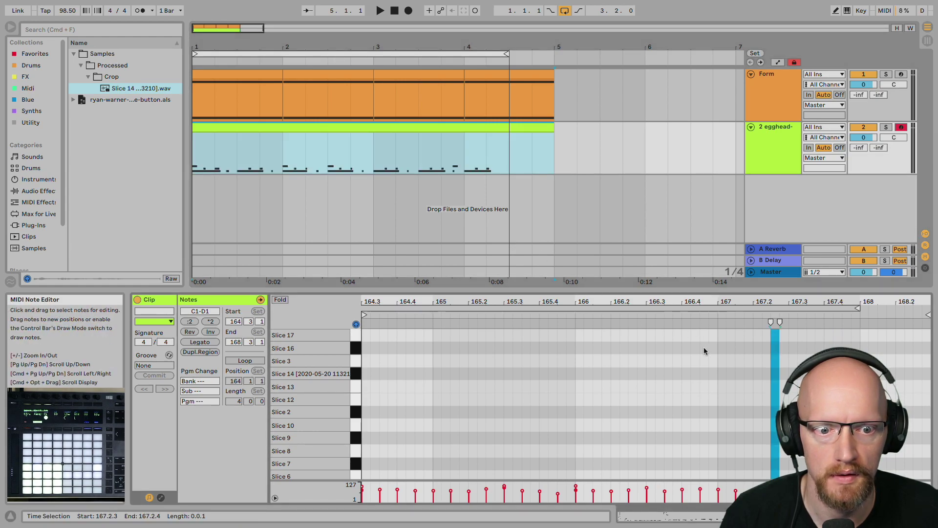
drag(703, 348, 481, 191)
click(788, 416)
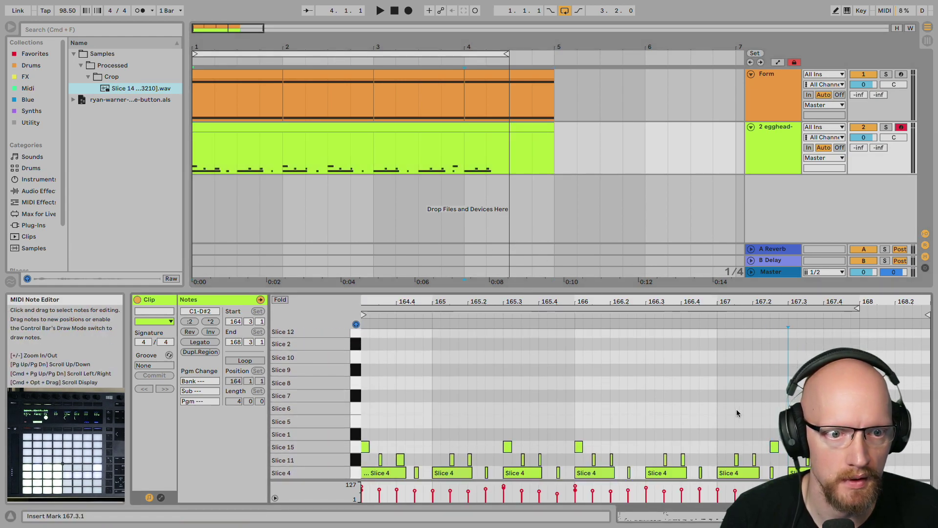
drag(719, 413, 825, 477)
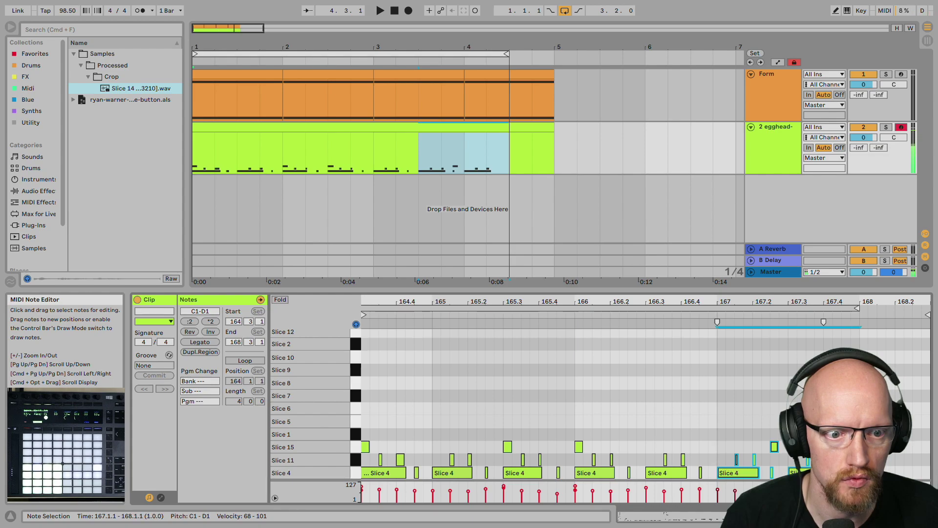
key(super+d)
scroll(699, 388, left, 3)
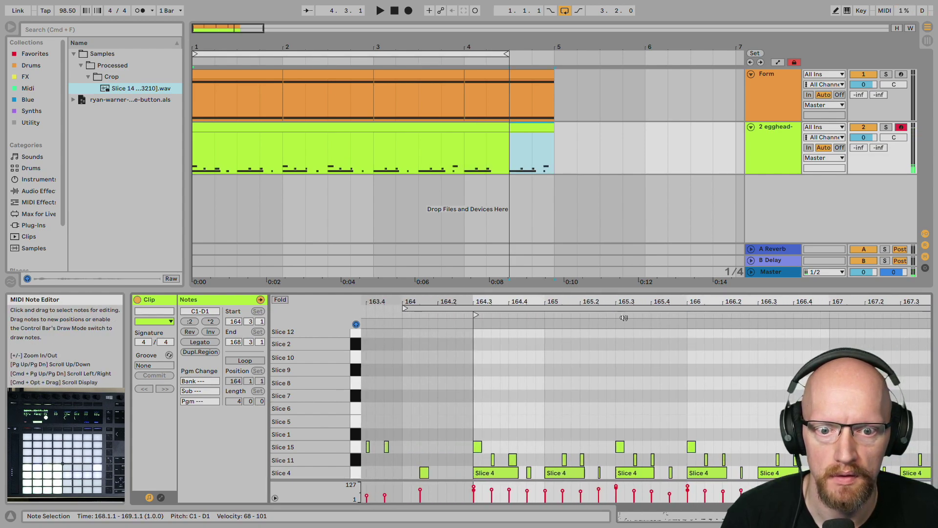
Play the start of the arrangement briefly and crop the egghead drum clip to its visible length
key(space)
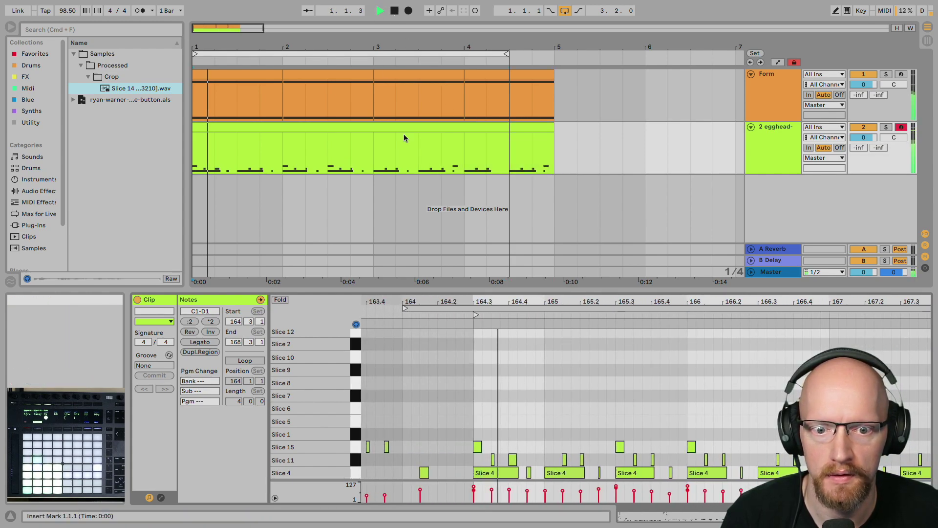
right_click(607, 394)
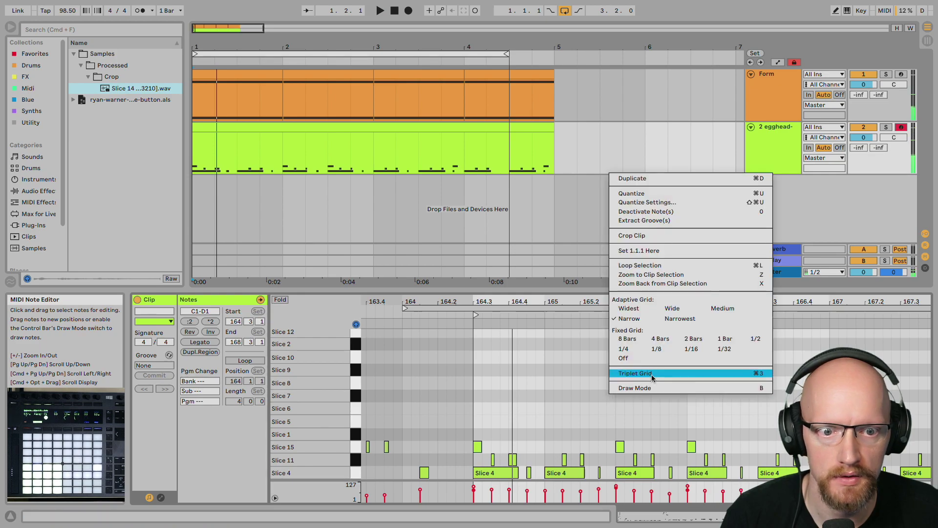
click(641, 238)
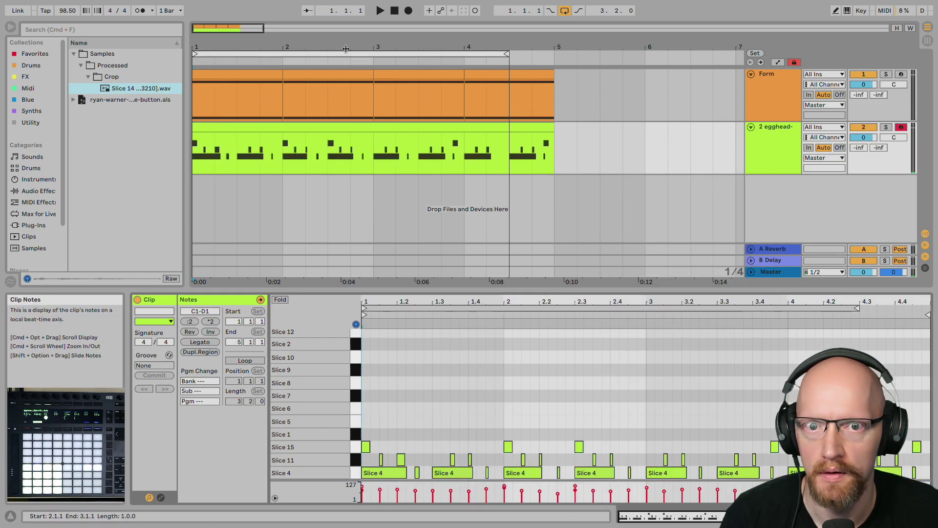
Play both parts together and lower the egghead track's volume to -5.1 dB
click(380, 10)
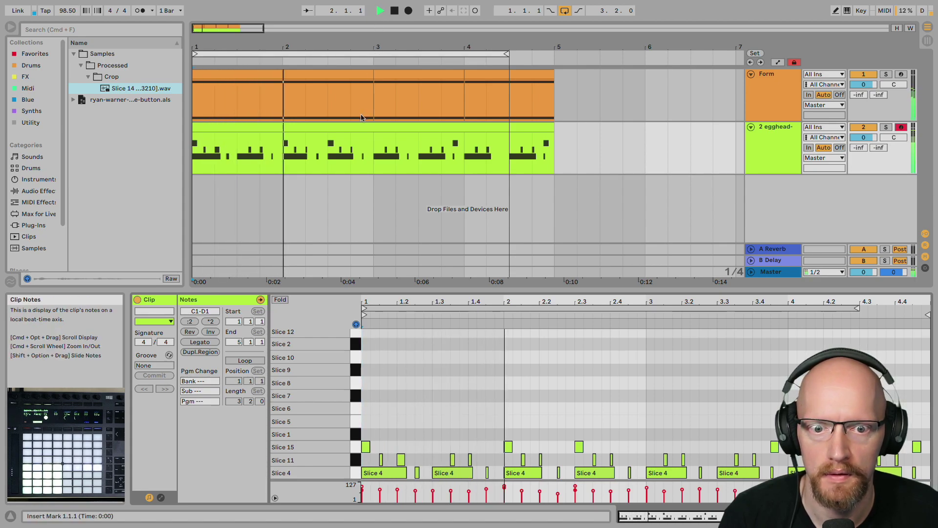
key(space)
drag(871, 139, 871, 146)
key(space)
key(space)
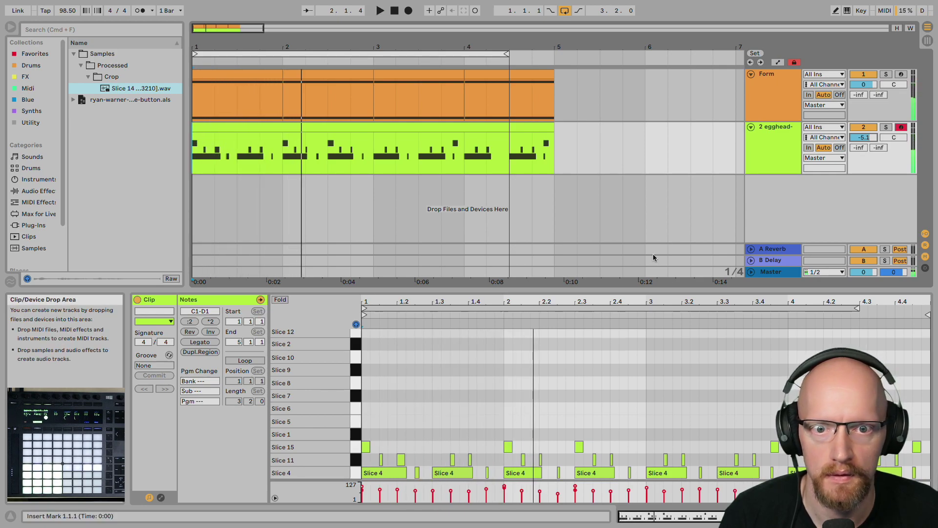
Find Glue Compressor among the audio effects, add it after the Drum Rack on the egghead track, and audition the beat
click(775, 160)
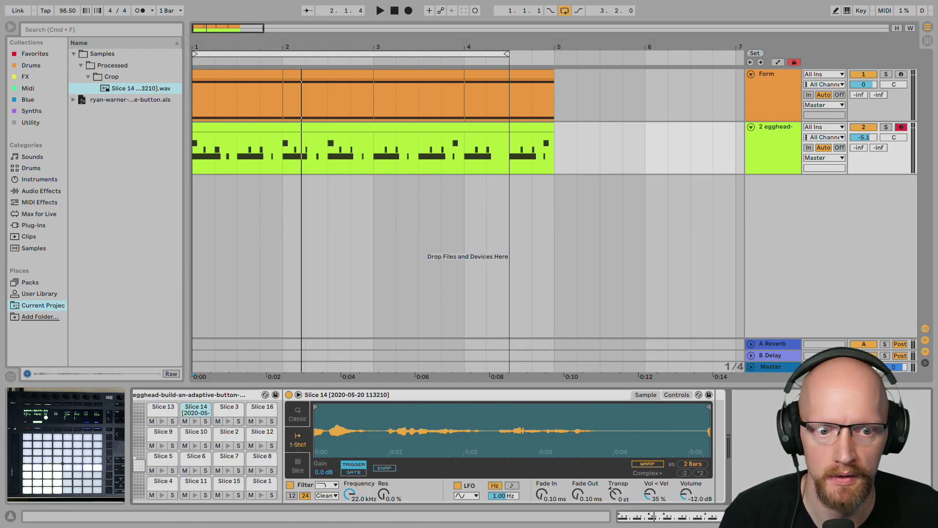
click(45, 31)
text(glue)
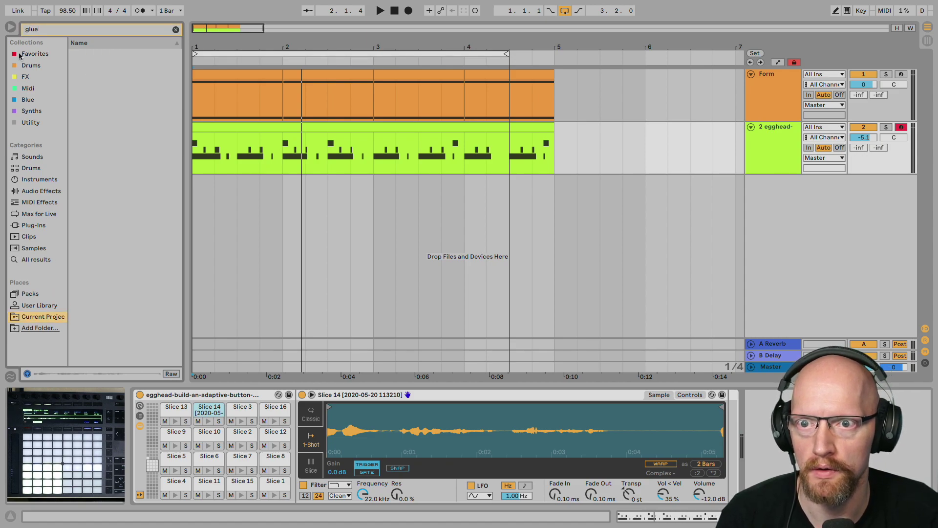
text( compressor)
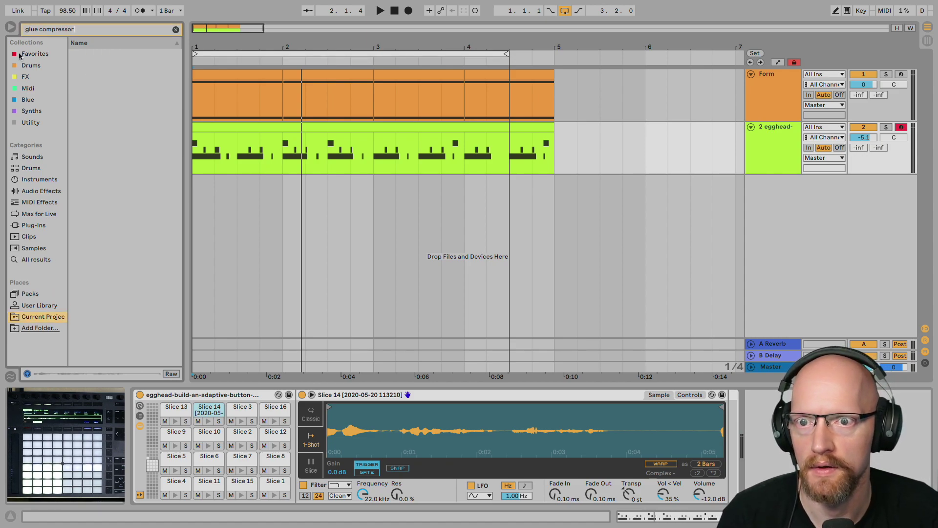
click(33, 192)
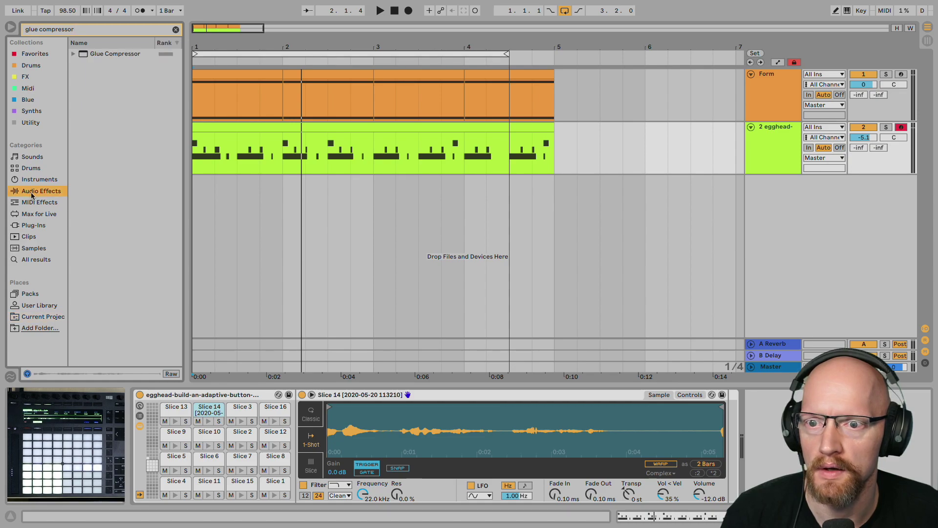
click(108, 54)
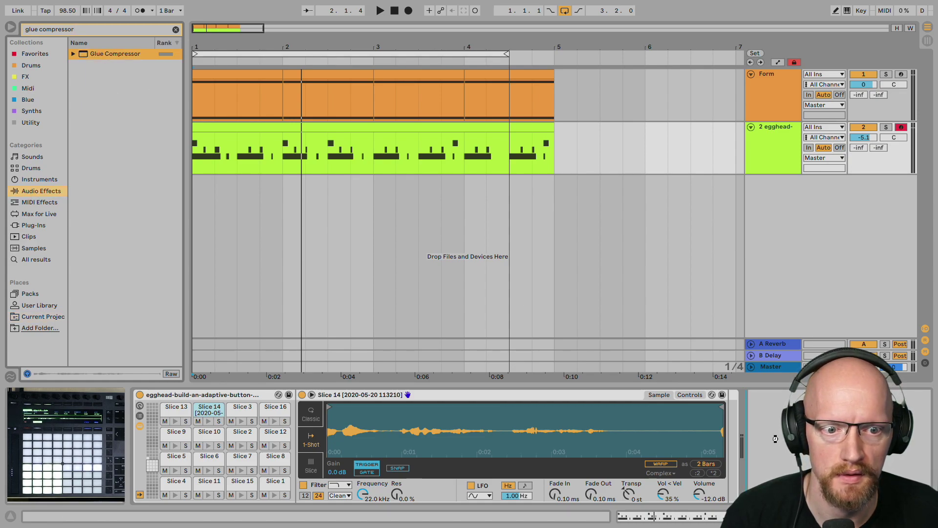
drag(775, 438, 776, 439)
key(space)
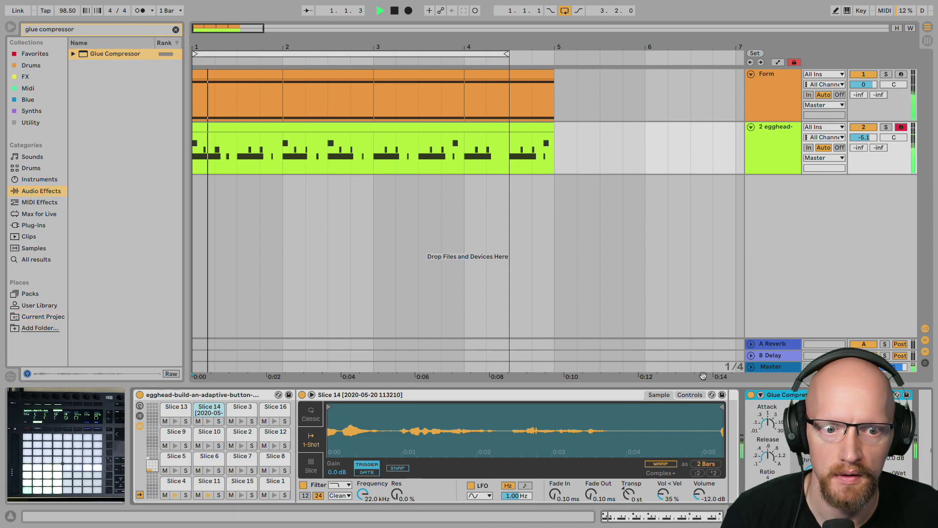
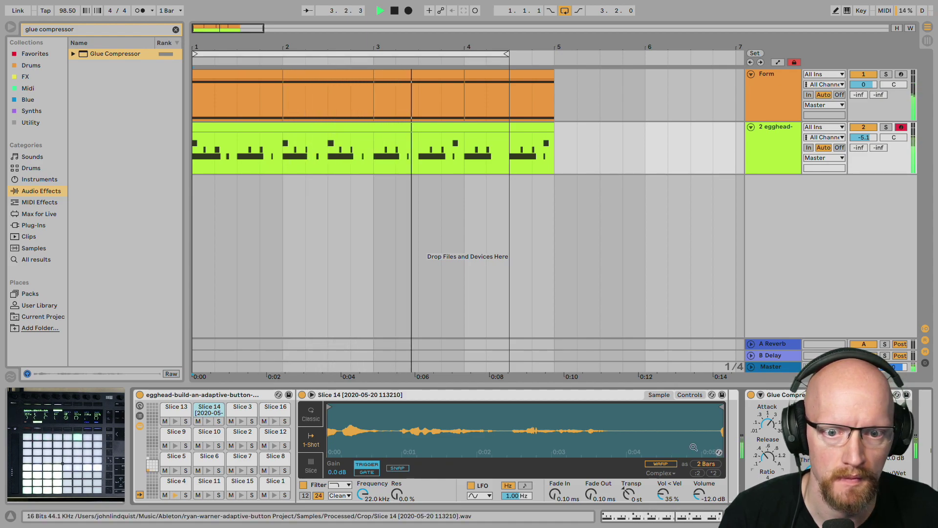
key(space)
Inspect Slice 4 in the Drum Rack, restart playback, and raise Slice 11's transposition to +17 st
click(380, 399)
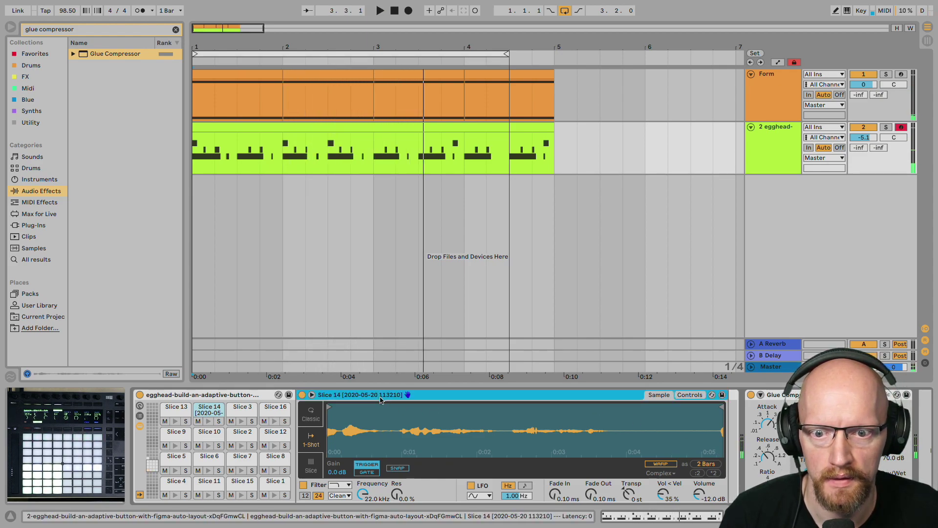
click(180, 483)
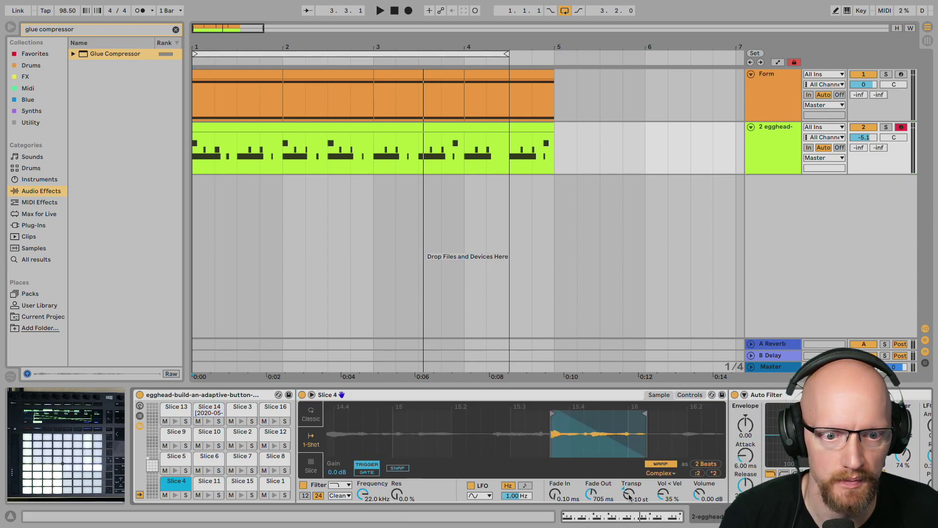
key(space)
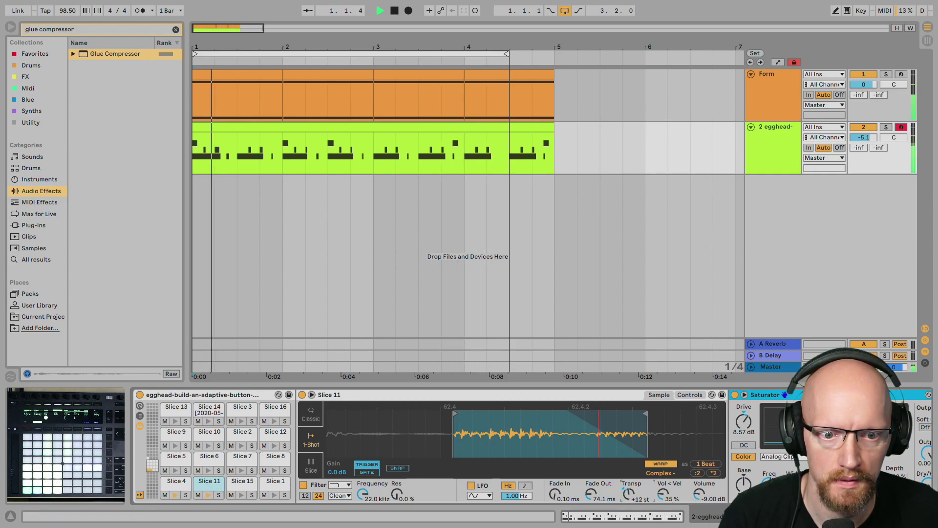
drag(629, 494, 629, 488)
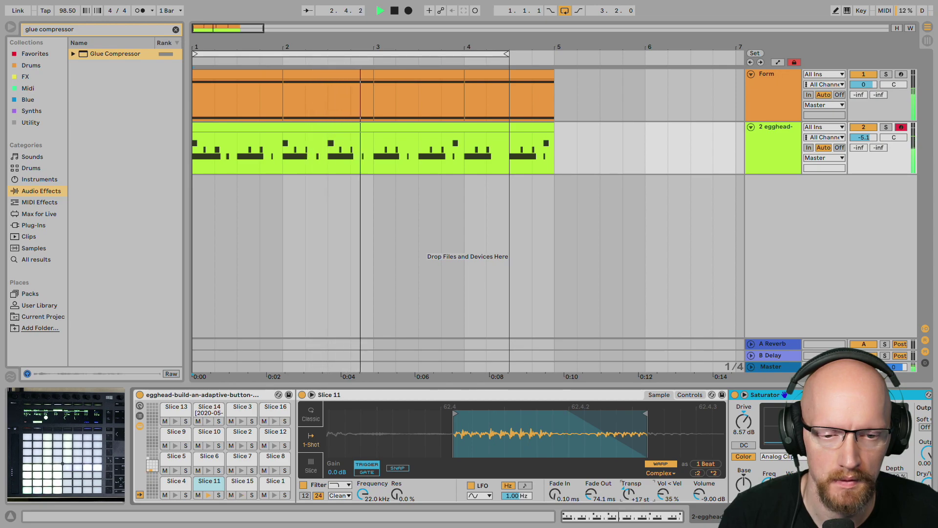
Try the Texture, Tones and Beats warp modes on Slice 11 during playback, returning it to Complex
click(661, 473)
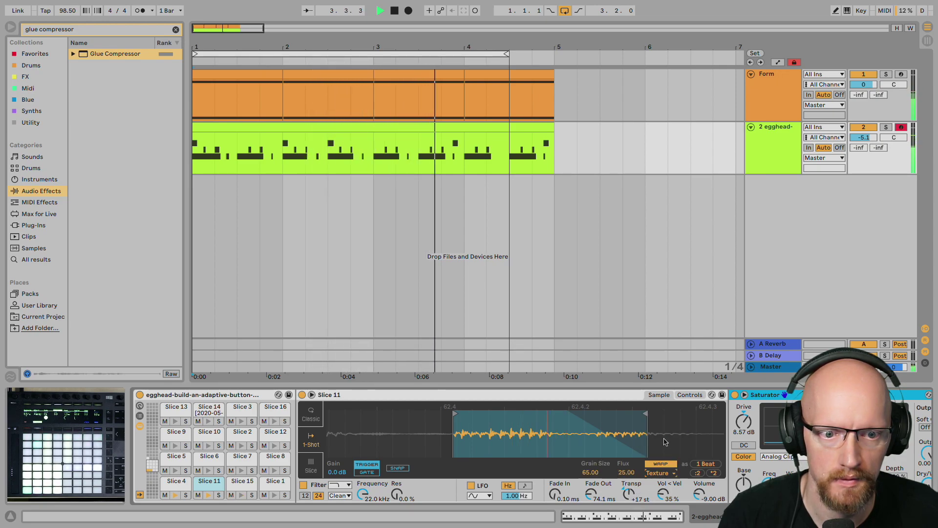
click(659, 437)
click(660, 473)
click(655, 427)
click(661, 473)
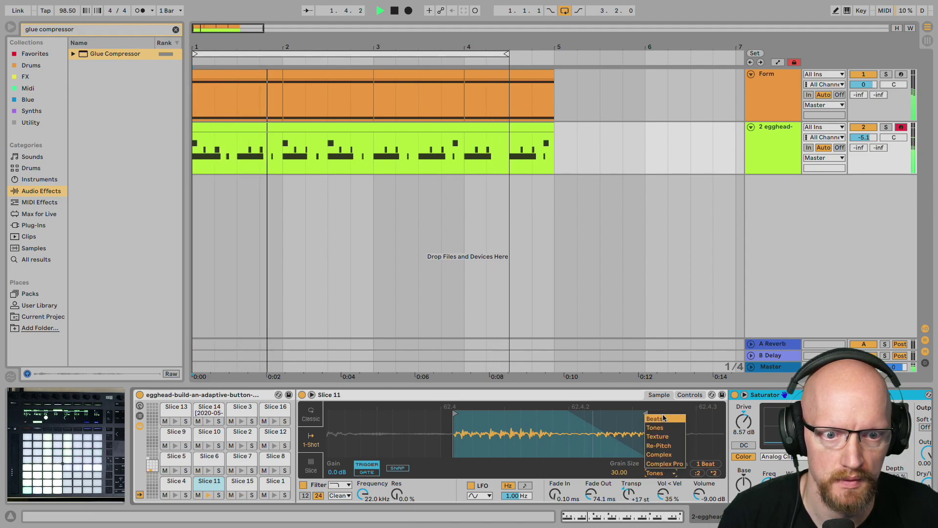
click(664, 418)
click(660, 473)
click(659, 454)
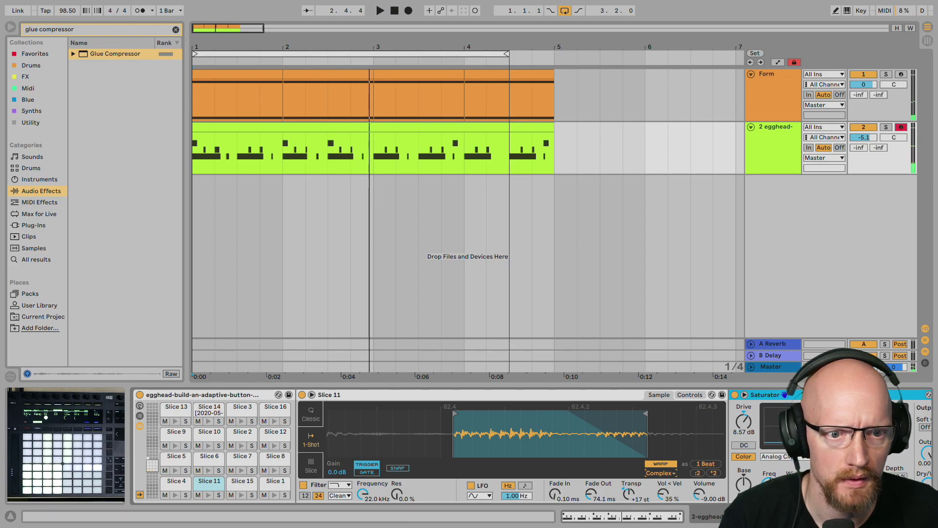
Delete Saturator and Reverb from Slice 11's effect chain, auditioning the sound with Reverb and Erosion bypassed
scroll(567, 421, right, 5)
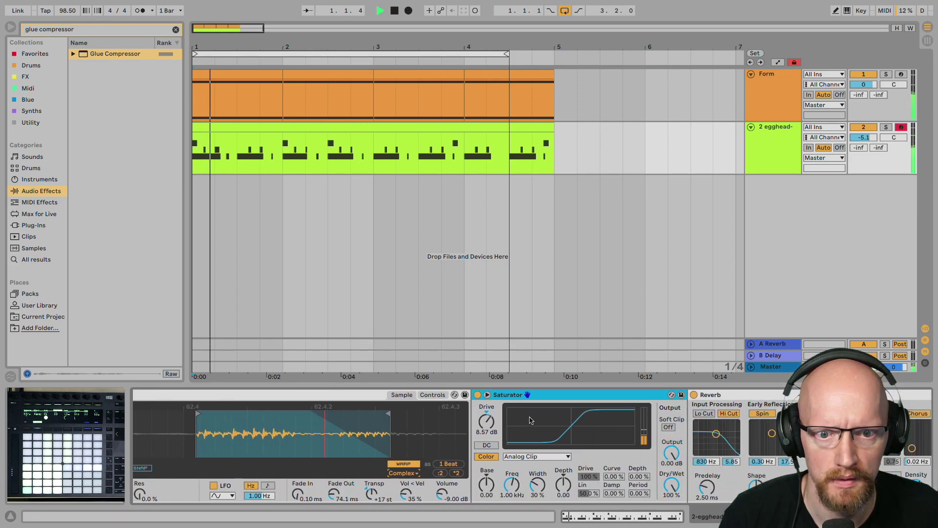
click(694, 395)
scroll(418, 429, right, 5)
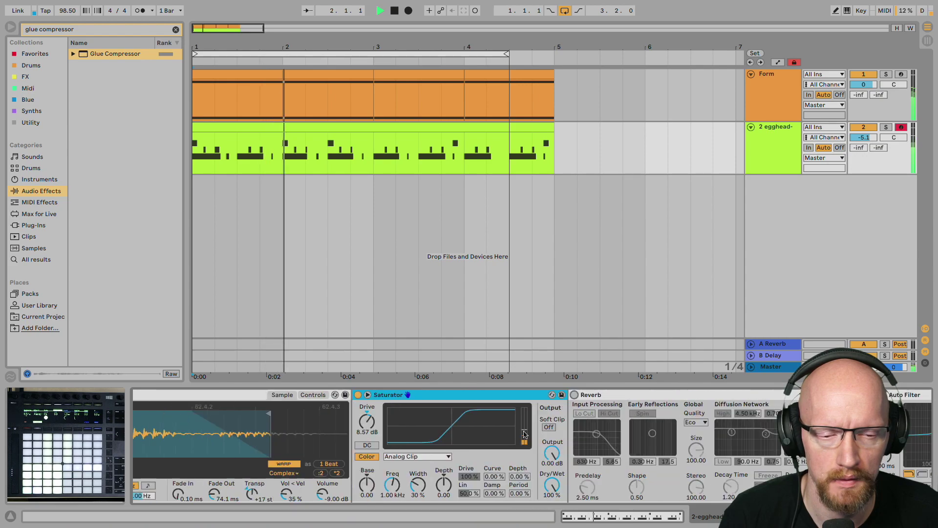
scroll(430, 416, right, 3)
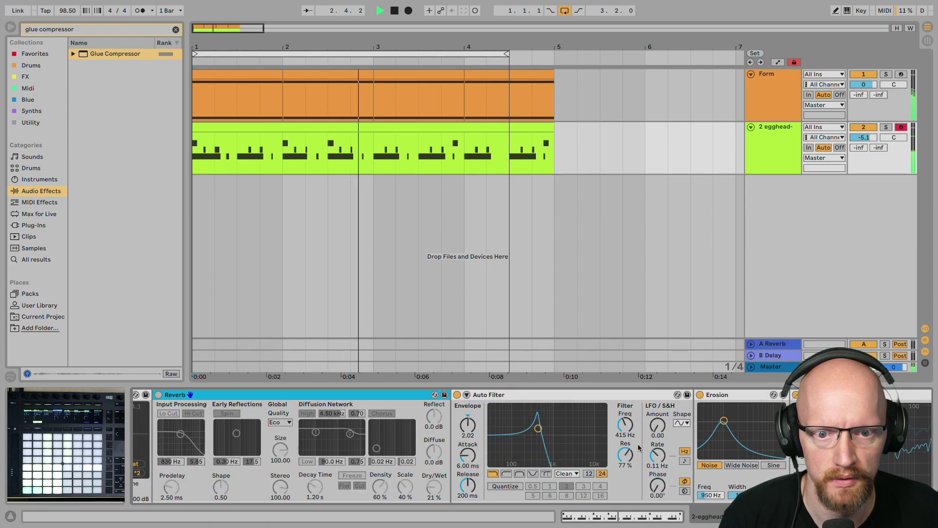
scroll(422, 442, right, 5)
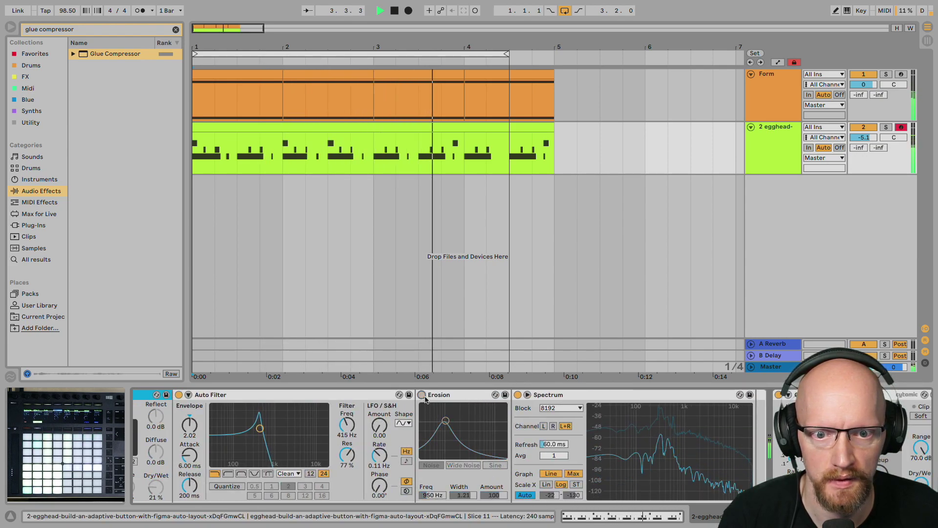
key(space)
scroll(352, 464, left, 2)
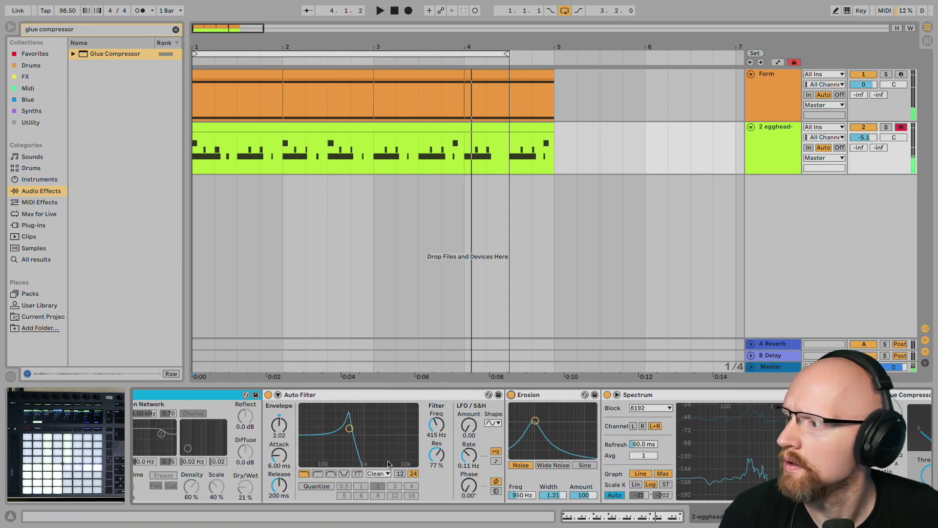
scroll(385, 465, left, 4)
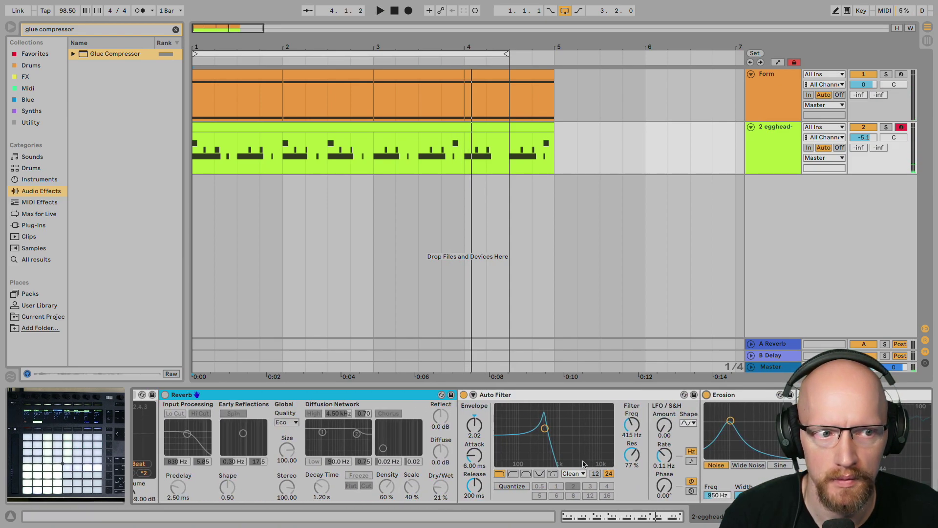
scroll(583, 463, left, 2)
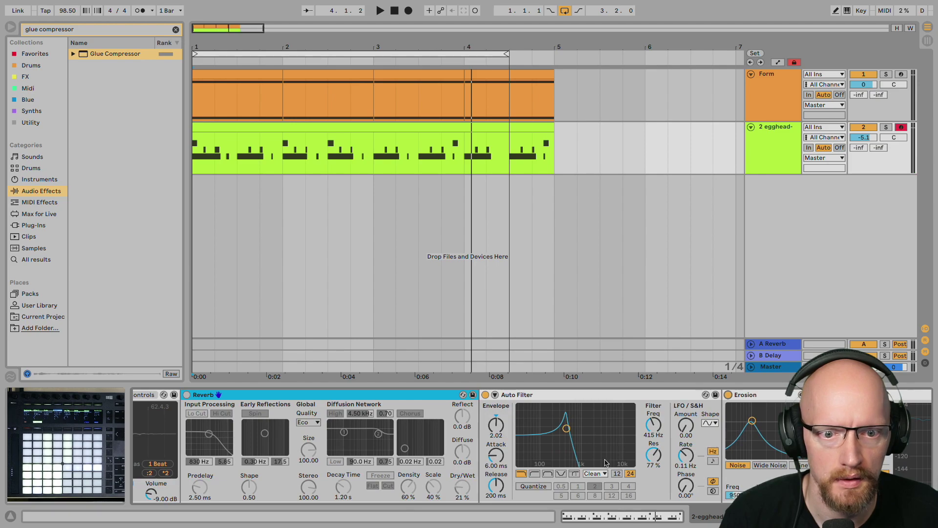
scroll(519, 469, left, 5)
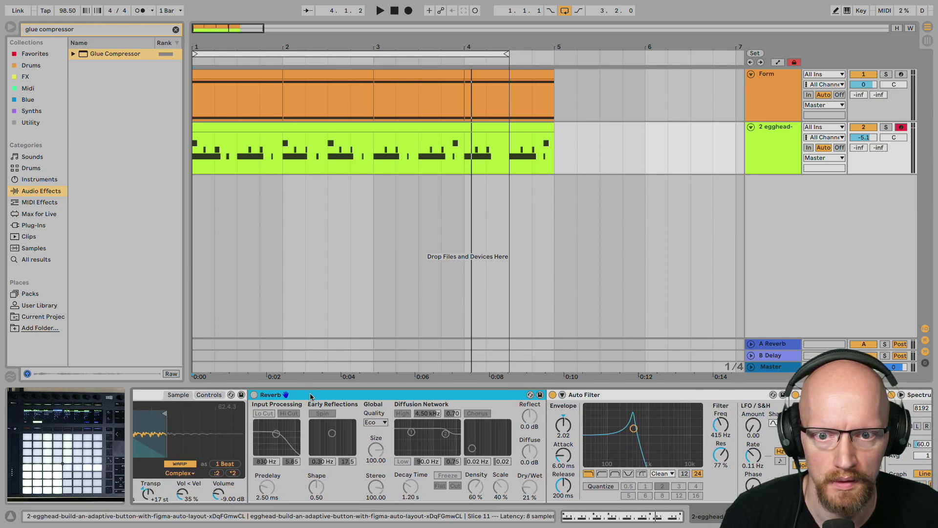
key(Delete)
Raise Slice 11's volume to 7.43 dB and move its sample start slightly later while the beat plays
scroll(549, 481, left, 10)
key(space)
drag(571, 494, 570, 488)
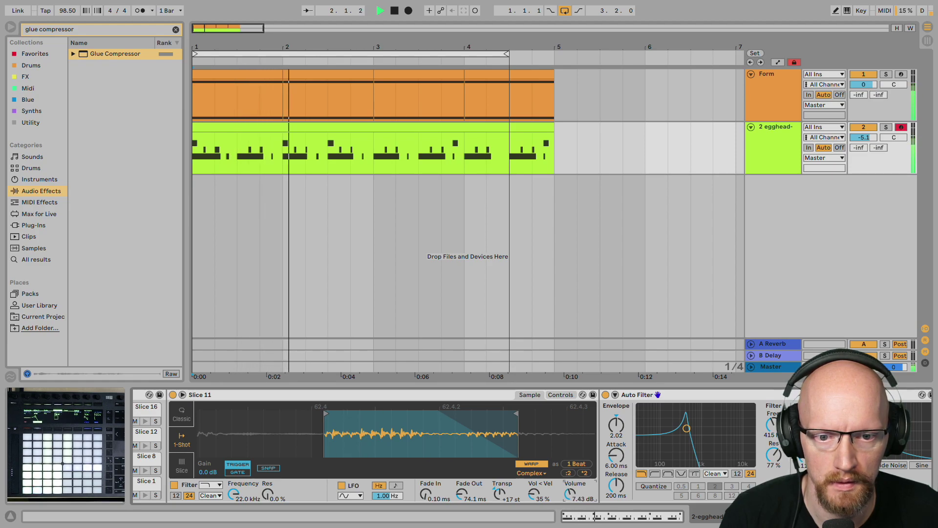
drag(328, 414, 337, 414)
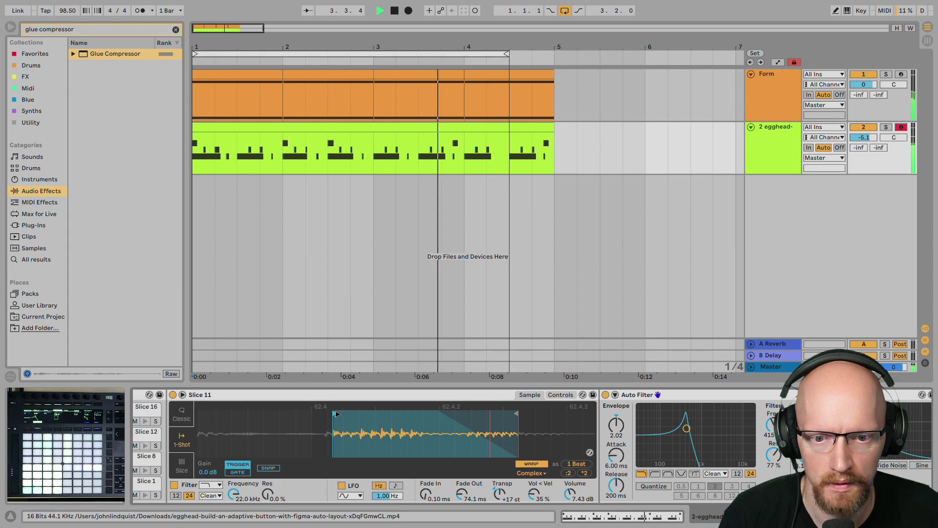
key(space)
Bypass Erosion on Slice 11 and set the slice's transposition to +12 st during playback
scroll(293, 430, right, 10)
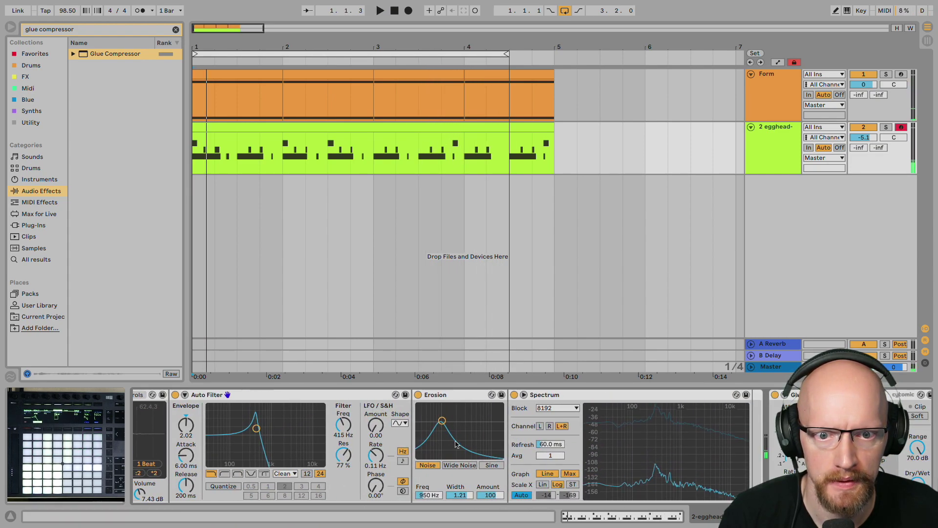
key(space)
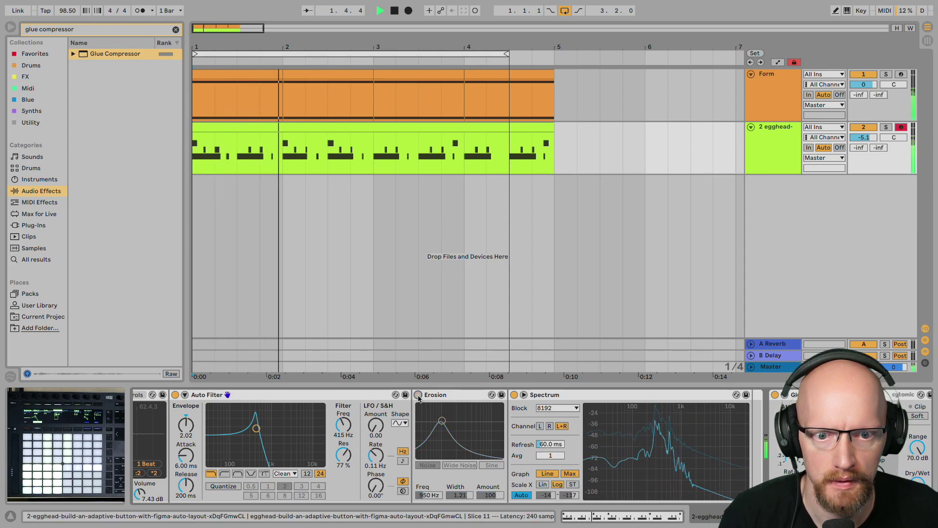
scroll(351, 446, left, 5)
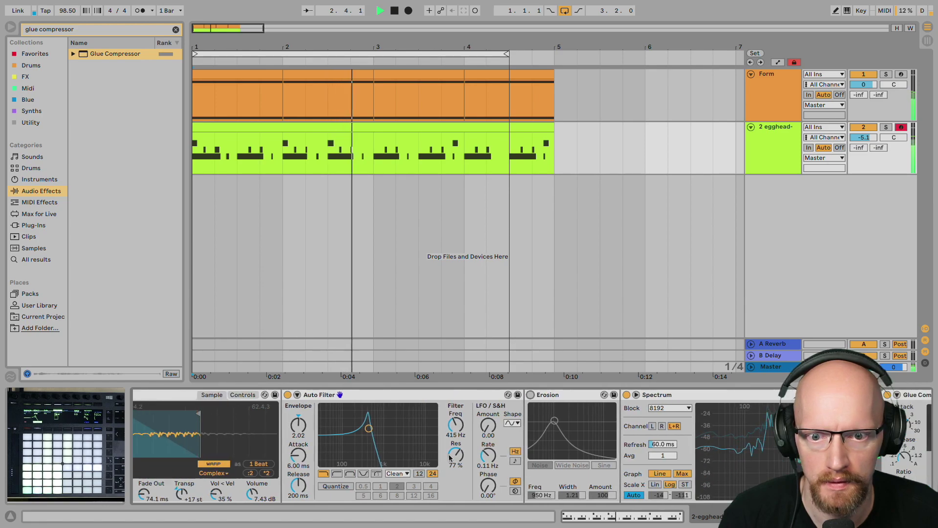
drag(192, 496, 191, 502)
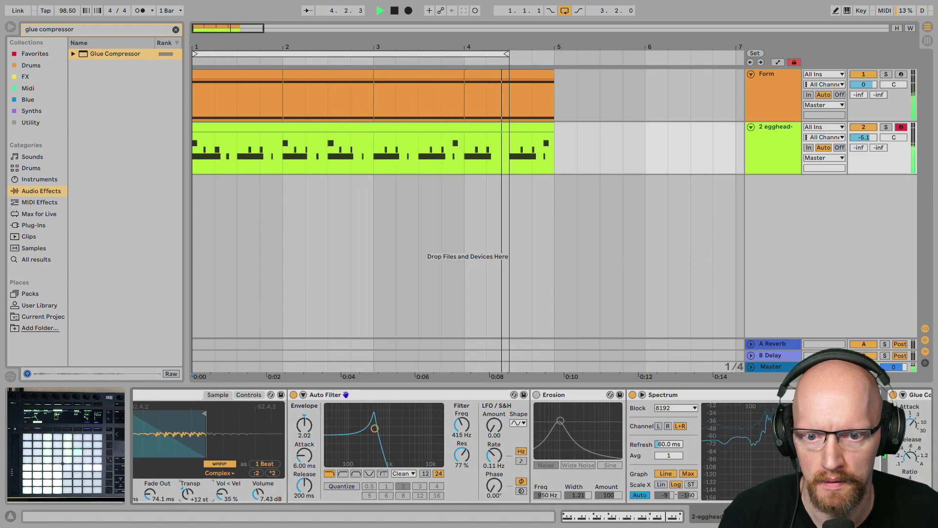
key(space)
Extend the arrangement loop to four bars to match both tracks' clips and switch looping off
scroll(559, 447, right, 8)
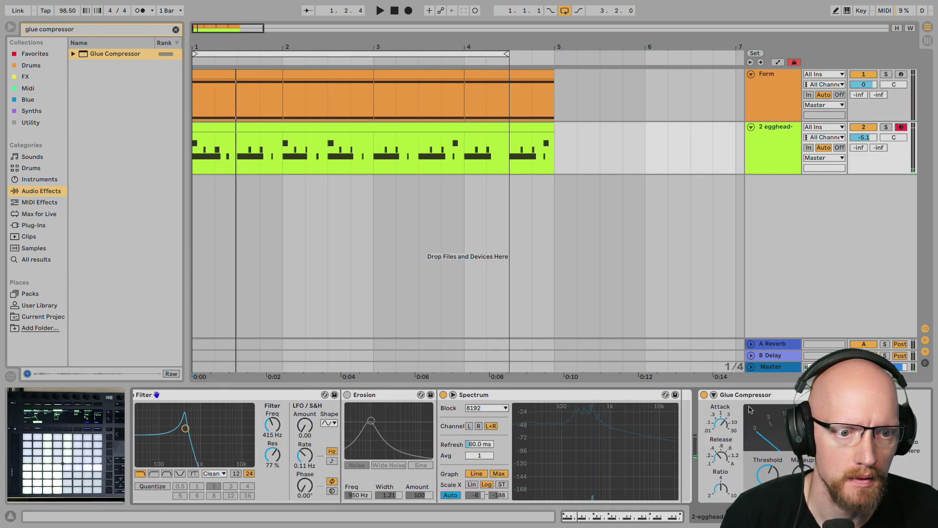
click(778, 173)
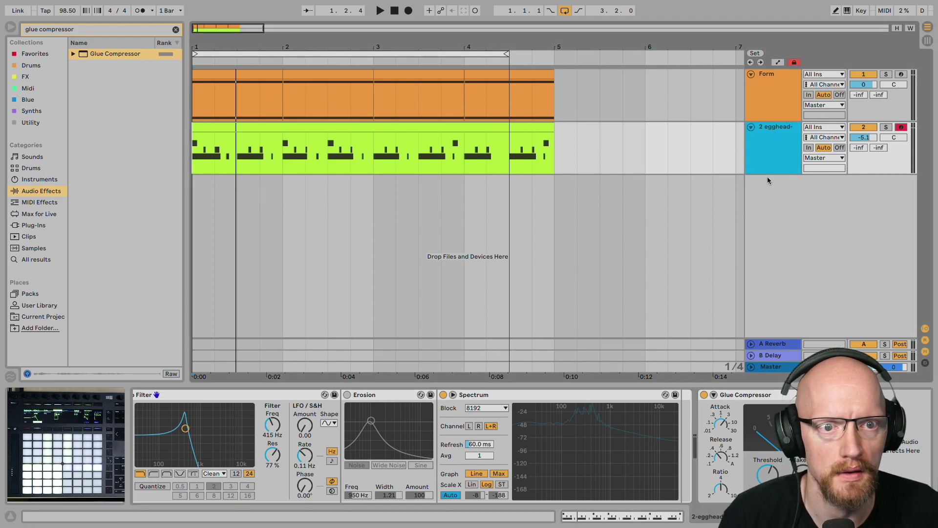
click(769, 107)
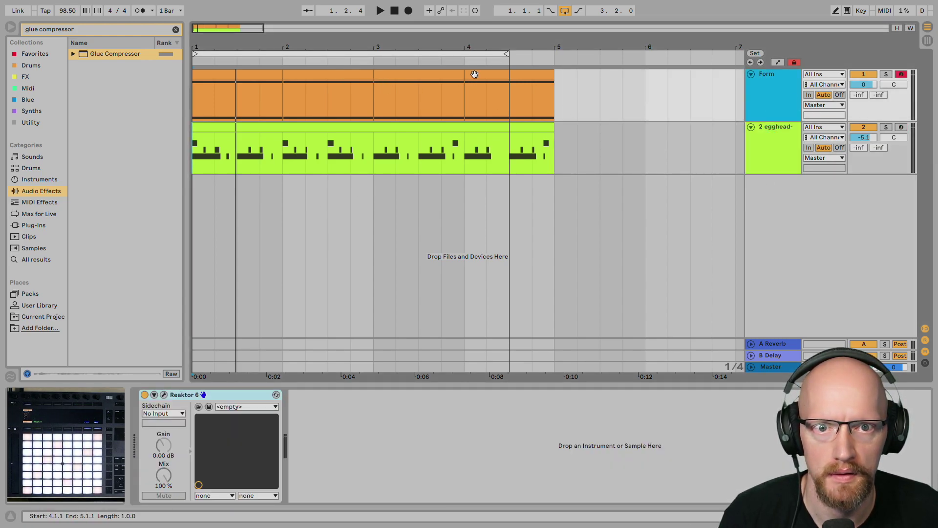
drag(506, 57, 547, 56)
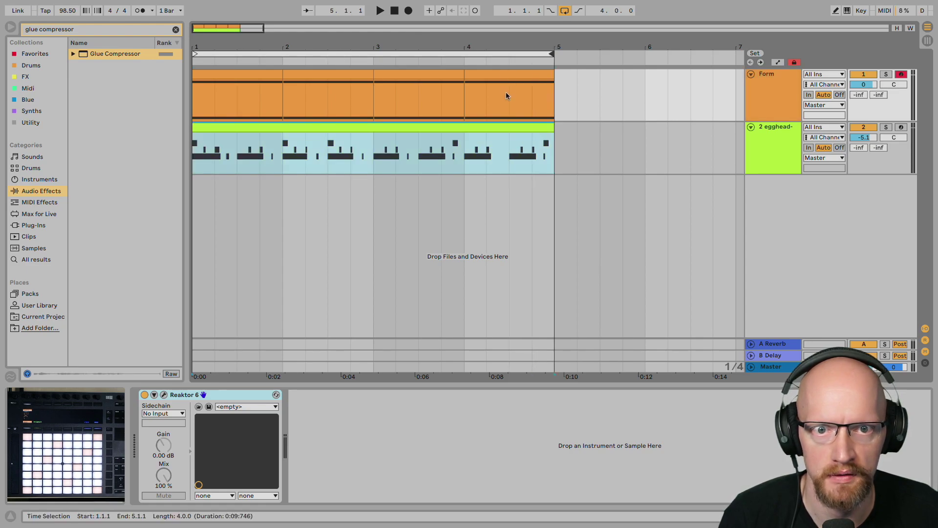
click(549, 105)
key(ctrl+l)
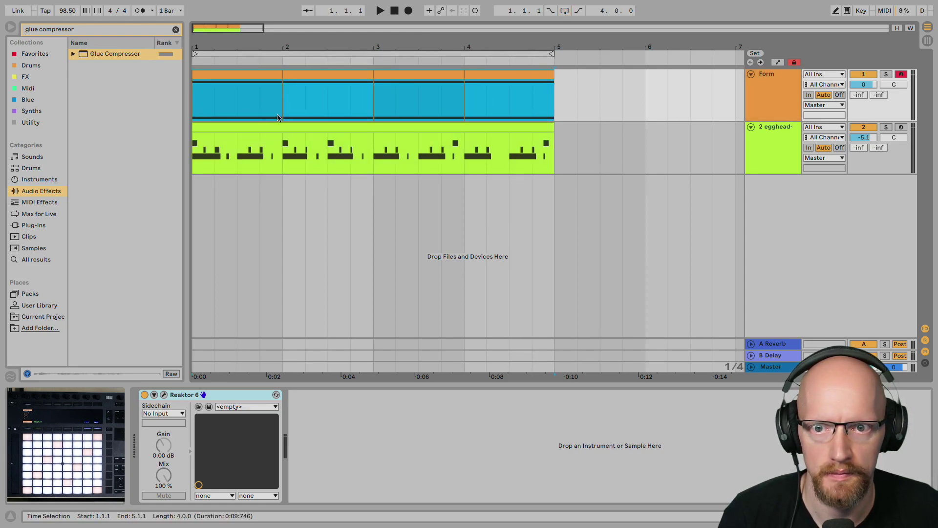
Consolidate the four one-bar clips on the Form track into a single four-bar clip
double_click(241, 83)
click(349, 114)
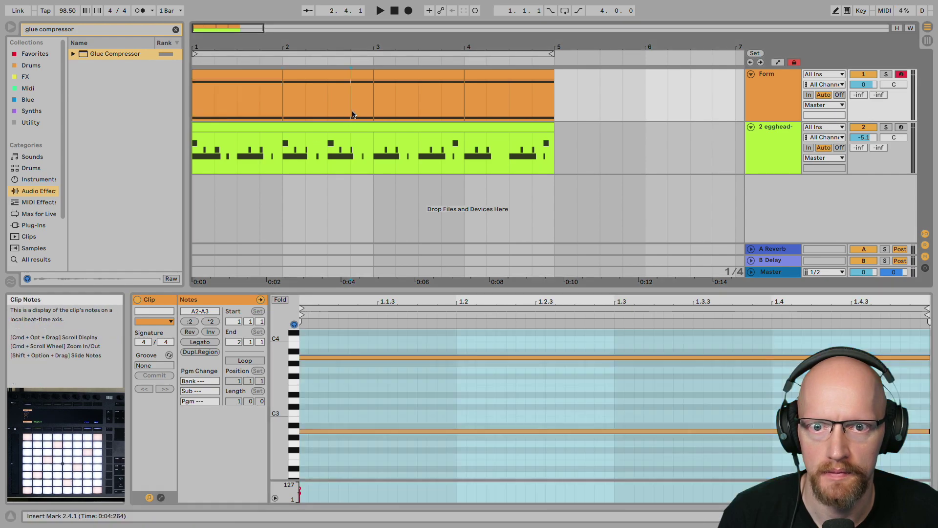
drag(556, 105, 206, 99)
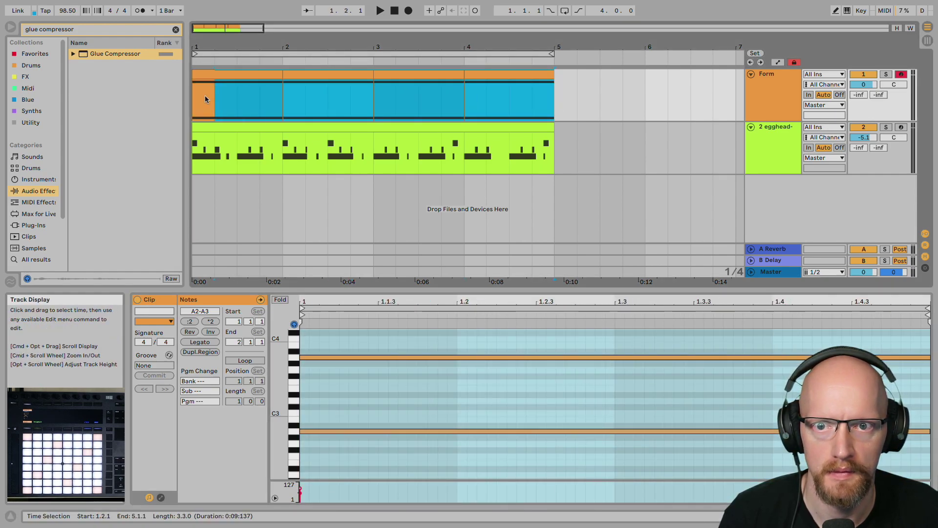
key(ctrl+j)
Transpose all notes in the Form clip down one octave to A1 and A2 and audition the result
click(381, 385)
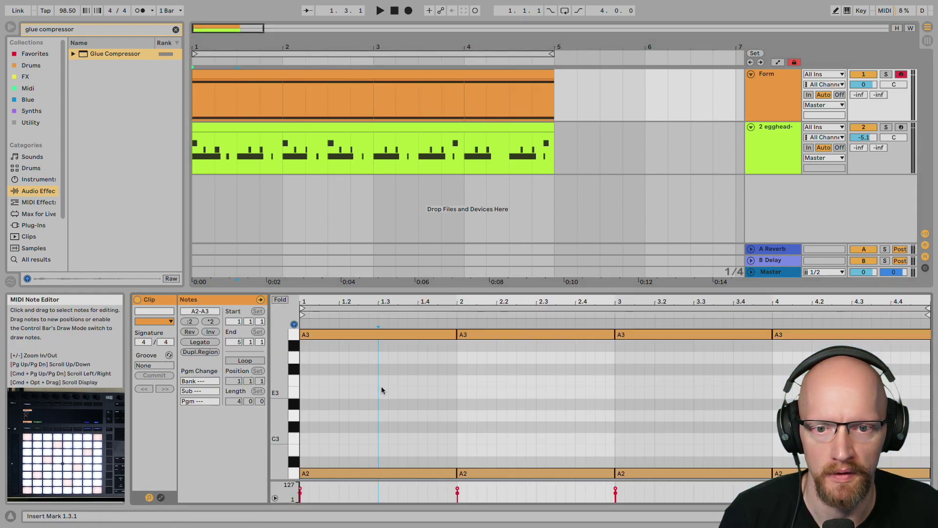
key(ctrl+a)
key(shift+Down)
key(space)
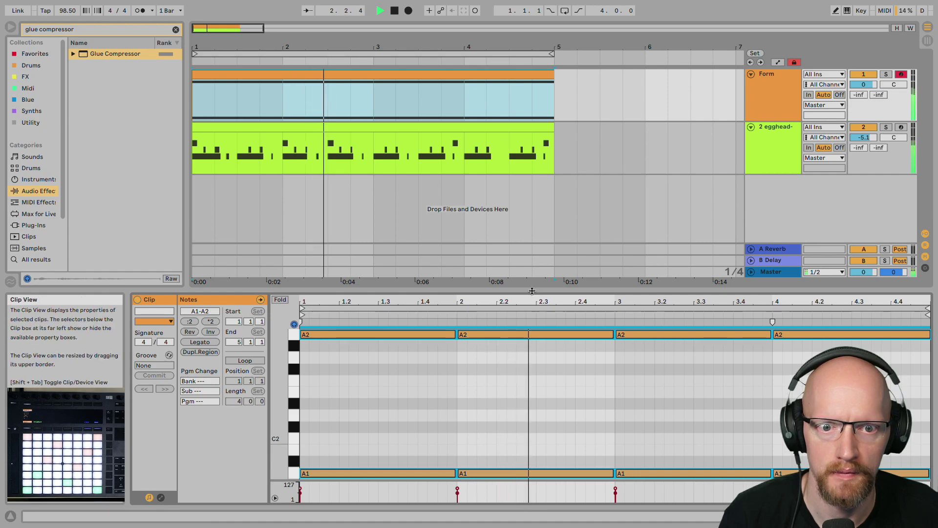
key(space)
Enlarge the note editor, move the Form clip's upper notes down to E2, and audition the interval
drag(532, 289, 531, 194)
drag(551, 412, 511, 251)
scroll(516, 291, up, 1)
click(427, 296)
drag(373, 237, 872, 305)
drag(338, 250, 339, 315)
key(space)
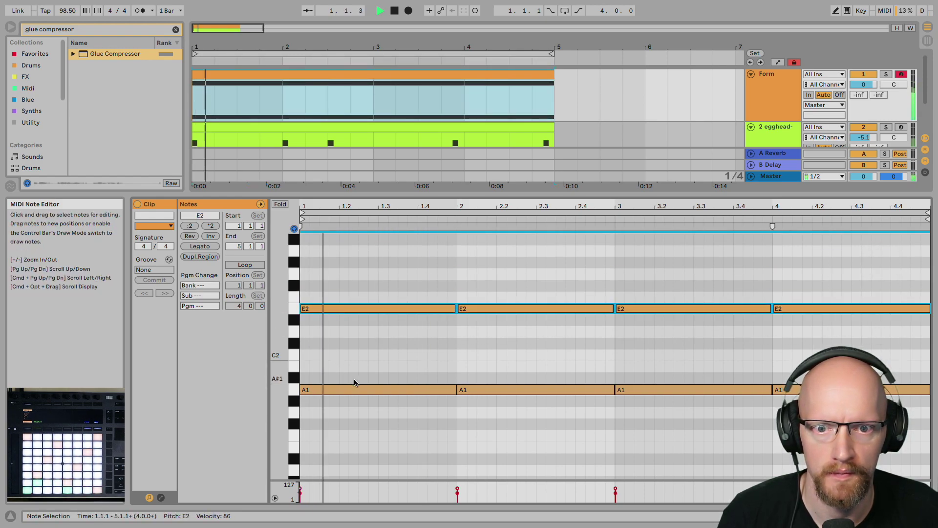
key(space)
Raise the Form clip's second-bar notes by a semitone to A#1 and F2, audition them, and shrink the note editor
drag(489, 423, 483, 299)
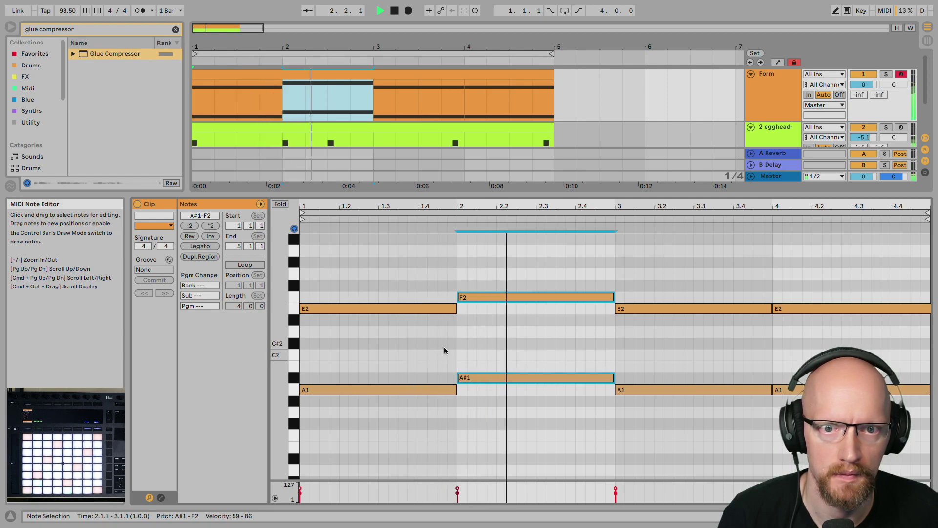
key(space)
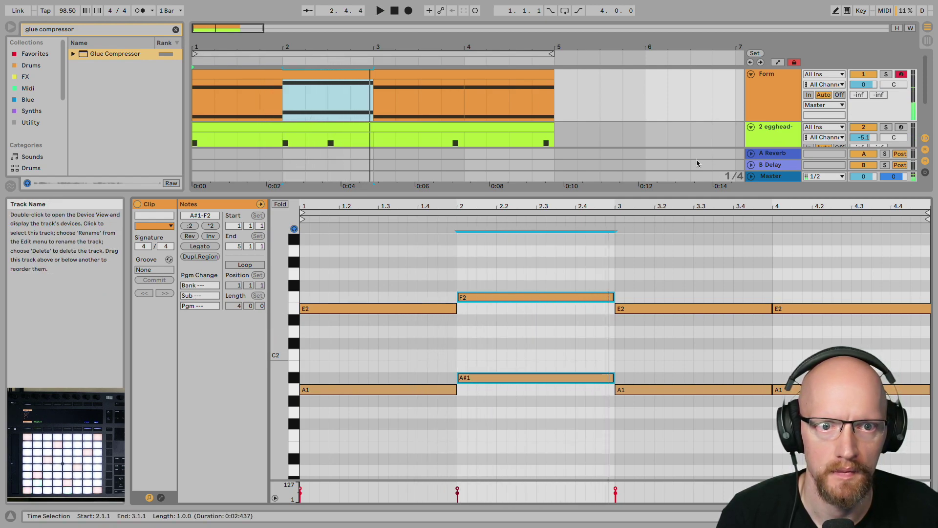
drag(607, 197, 625, 308)
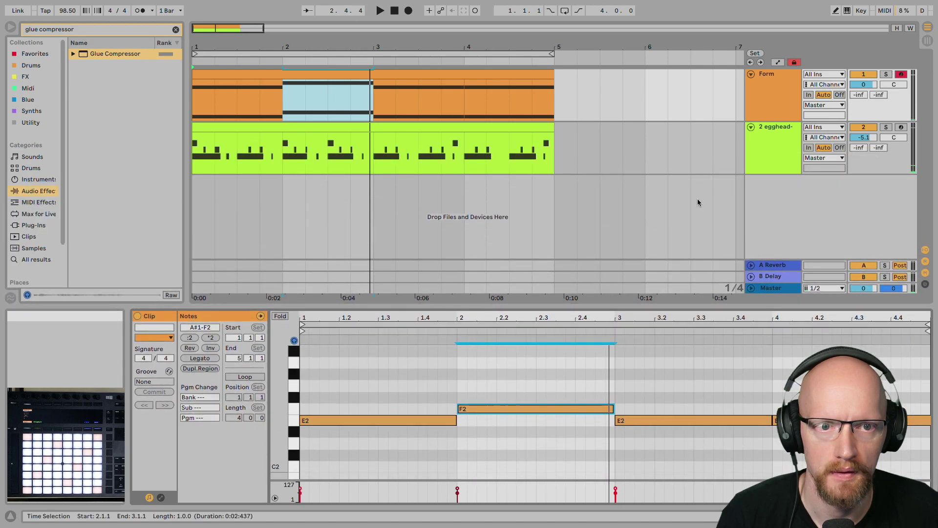
Set Slice 15 in the egghead Drum Rack to +19 st transposition and -17.7 dB volume while auditioning the arrangement
click(763, 159)
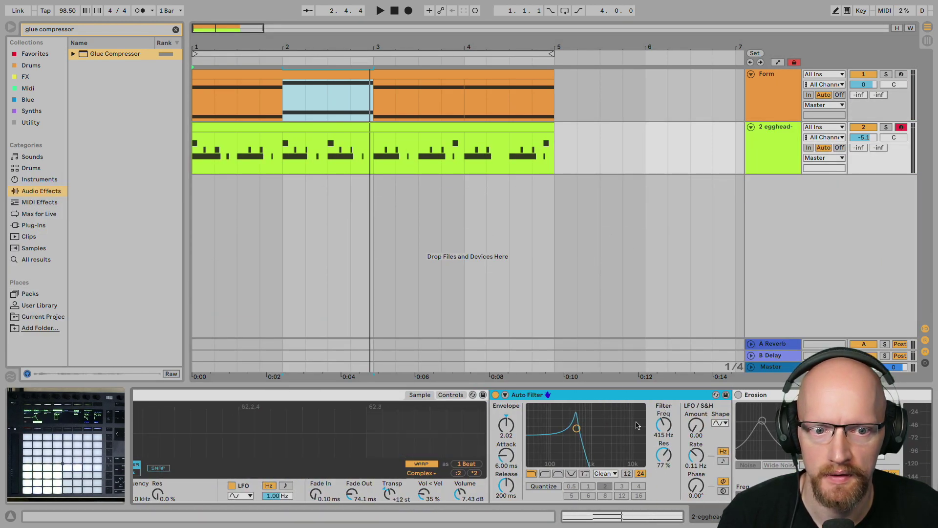
scroll(637, 424, left, 5)
click(247, 482)
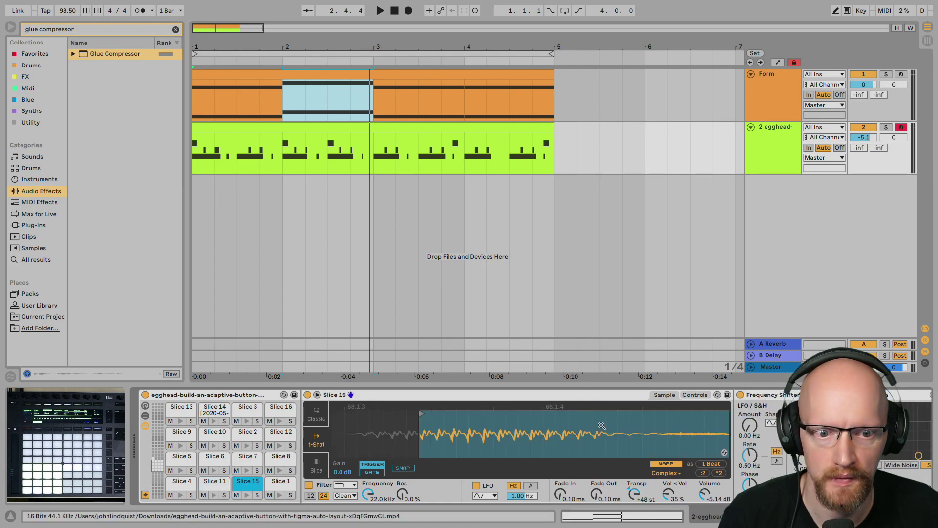
key(space)
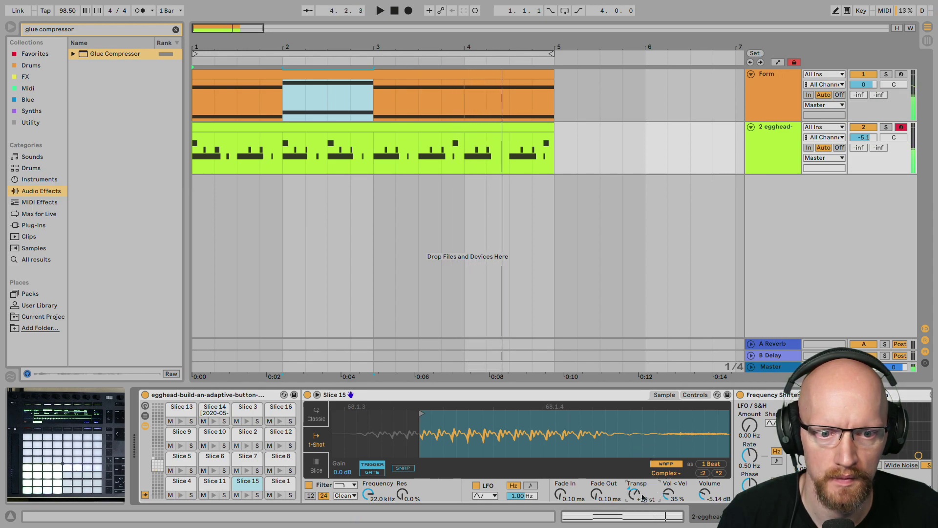
key(space)
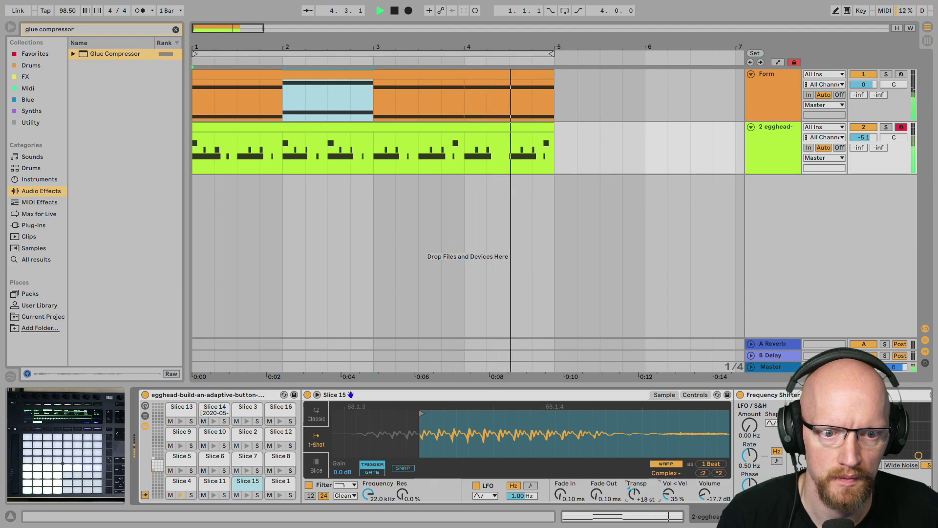
key(space)
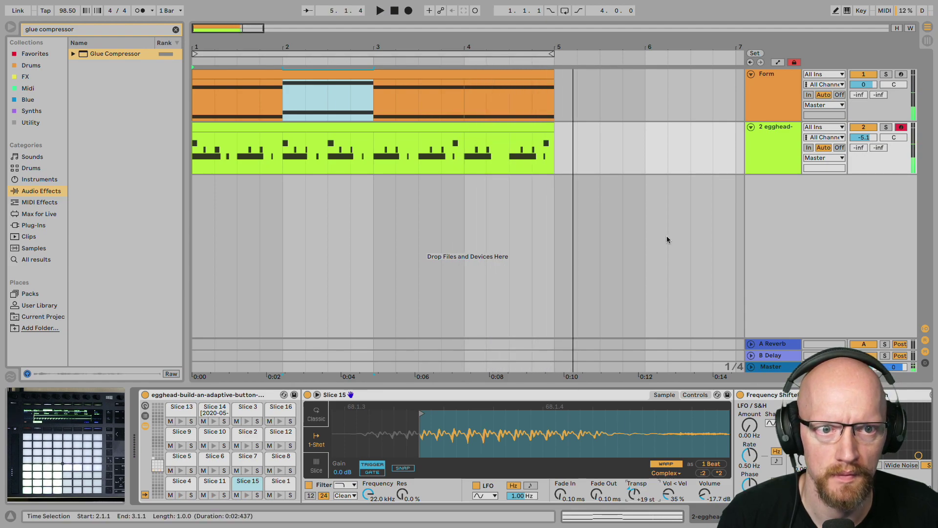
Find the Compressor audio effect by searching for "compres" and add it after Reaktor 6 on the Form track
click(767, 140)
key(Up)
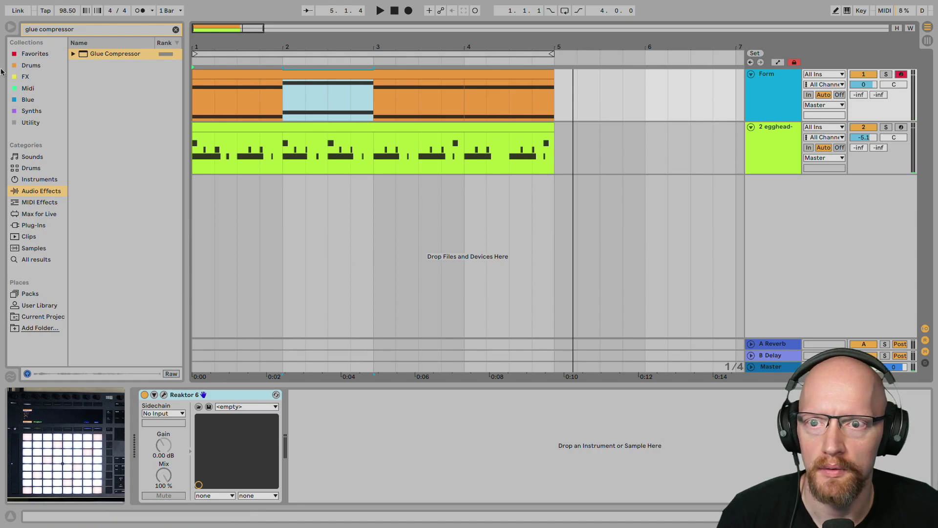
click(37, 168)
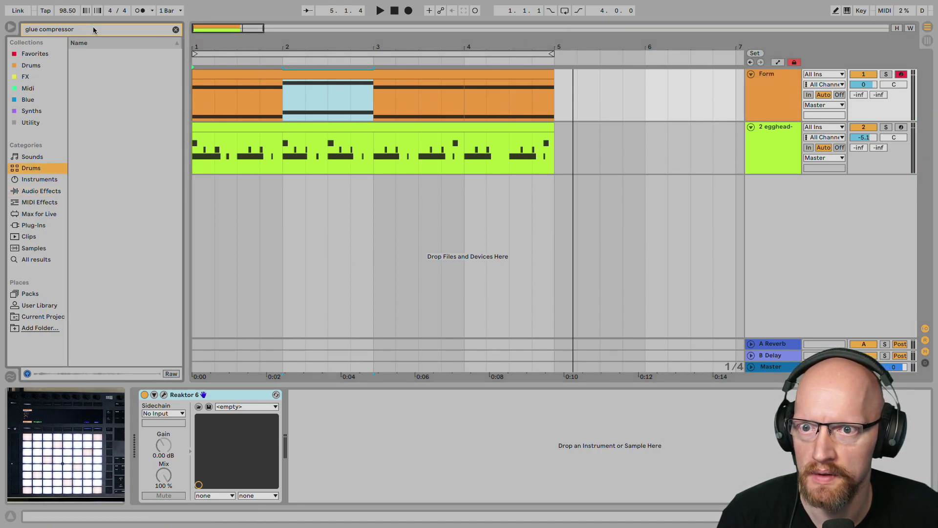
drag(93, 29, 20, 33)
text(compresso)
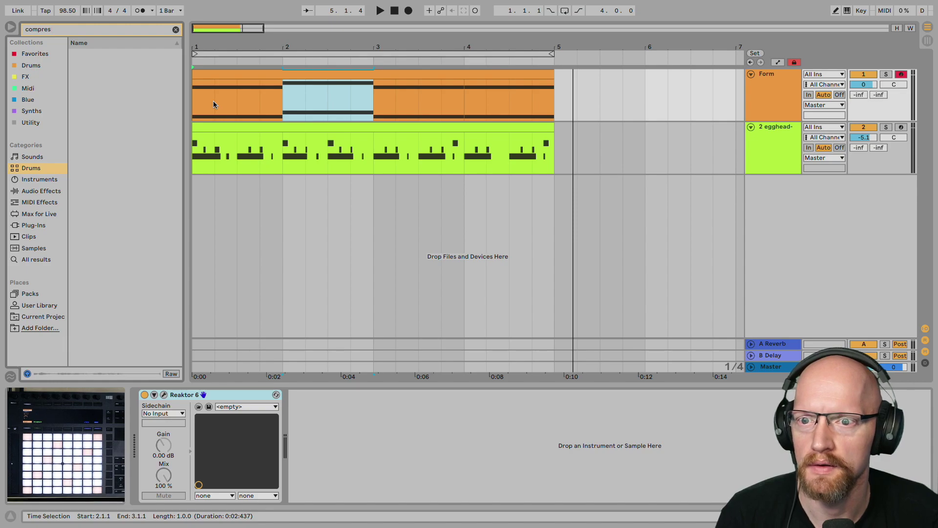
click(31, 193)
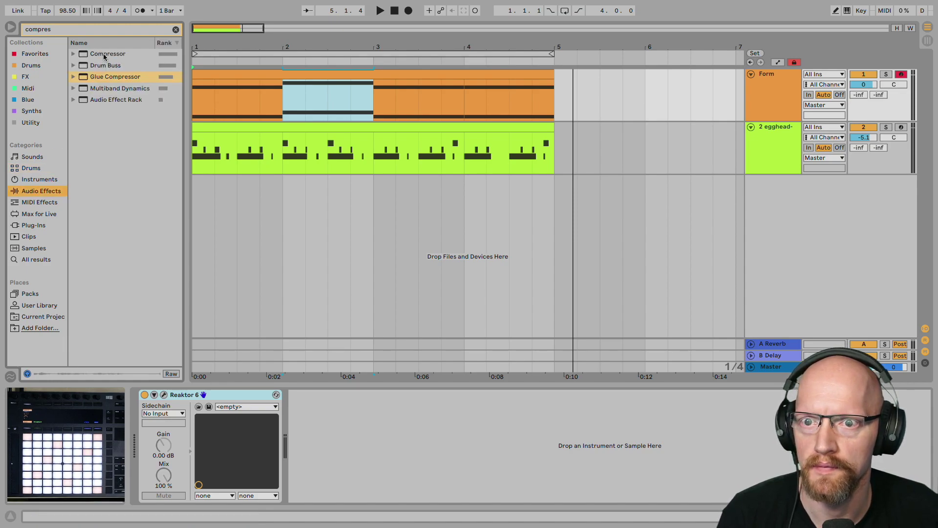
drag(104, 57, 226, 85)
drag(426, 351, 371, 430)
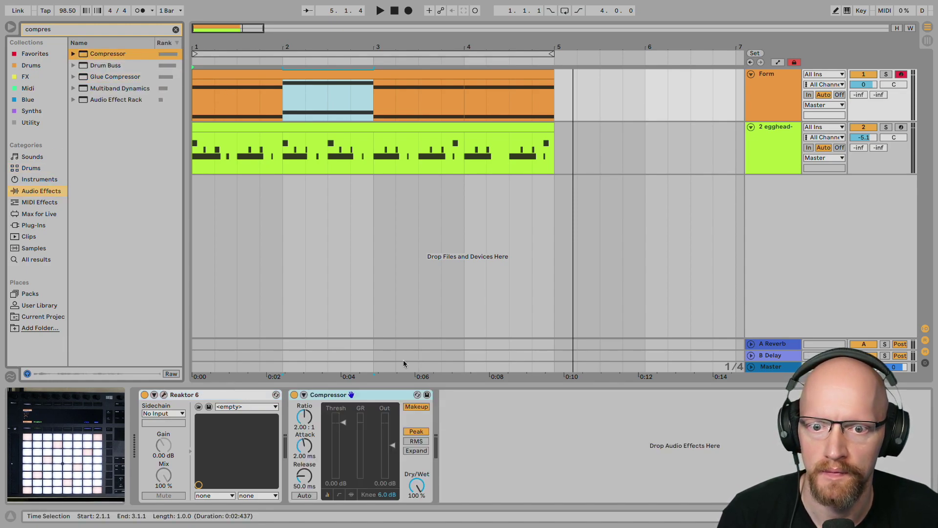
Enable the Compressor's sidechain and set its audio source to the egghead drum track
click(313, 407)
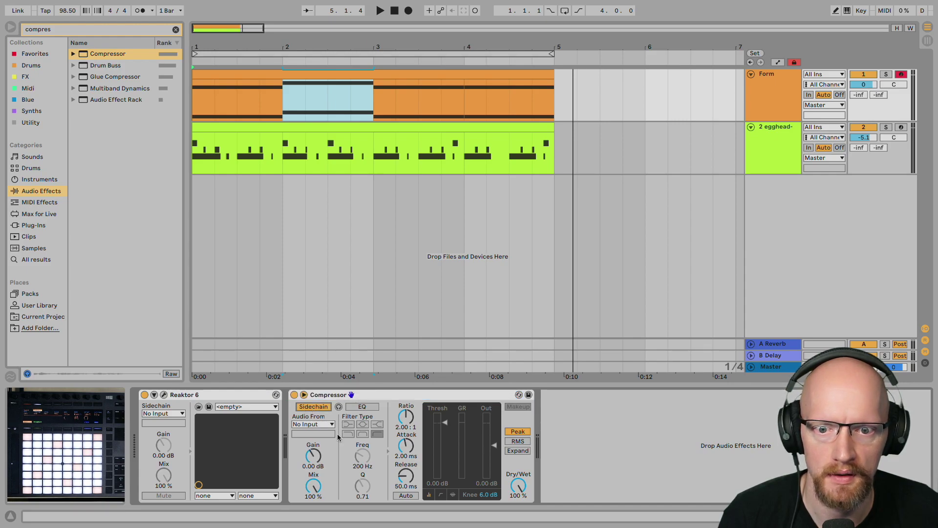
click(332, 424)
click(327, 443)
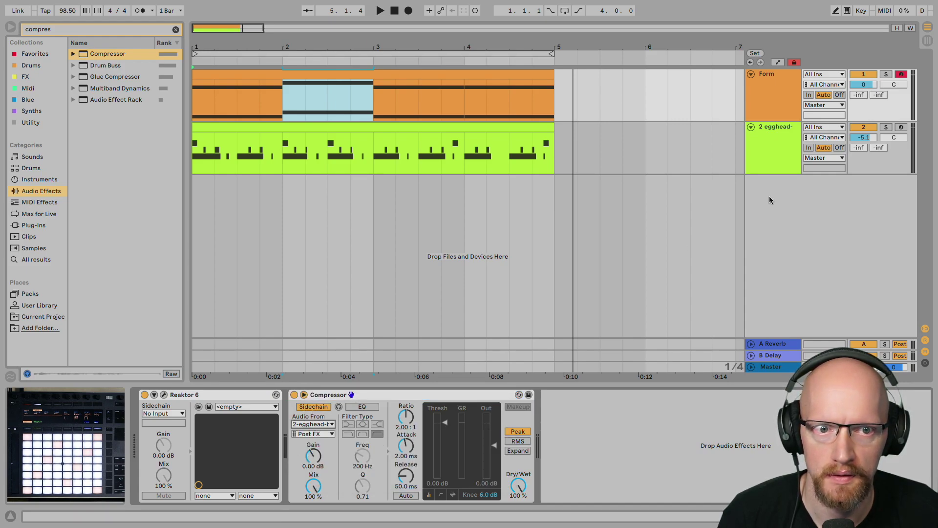
Rename the egghead track as Drums and the Form track as Pads
click(777, 159)
key(ctrl+r)
text(Drums)
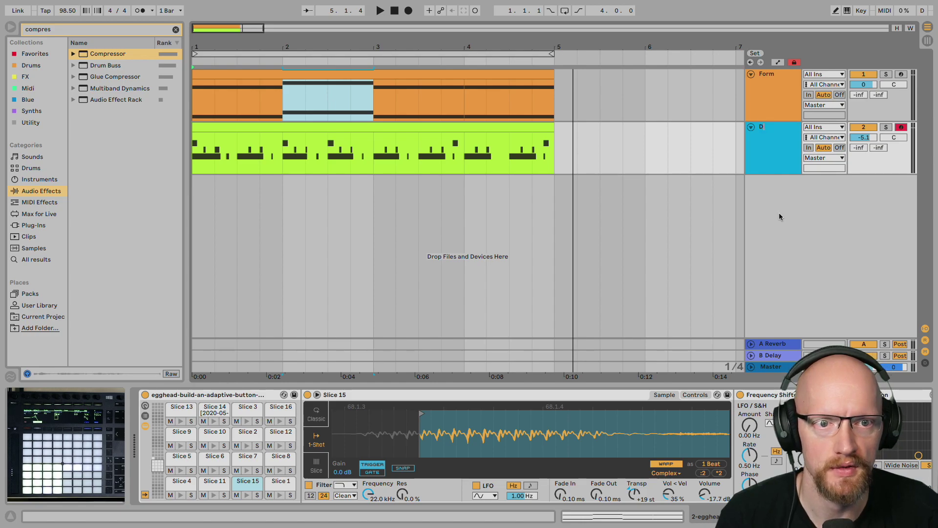
key(Return)
click(784, 89)
key(ctrl+r)
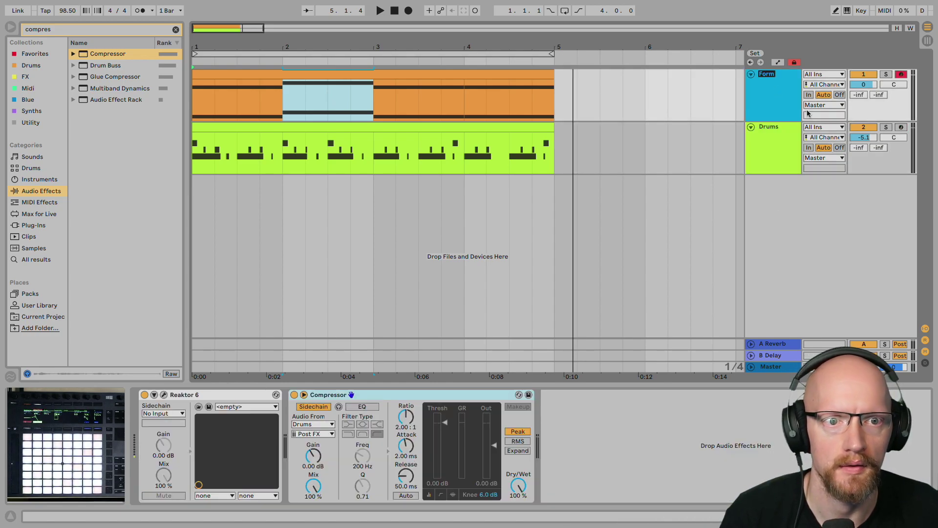
text(Pads)
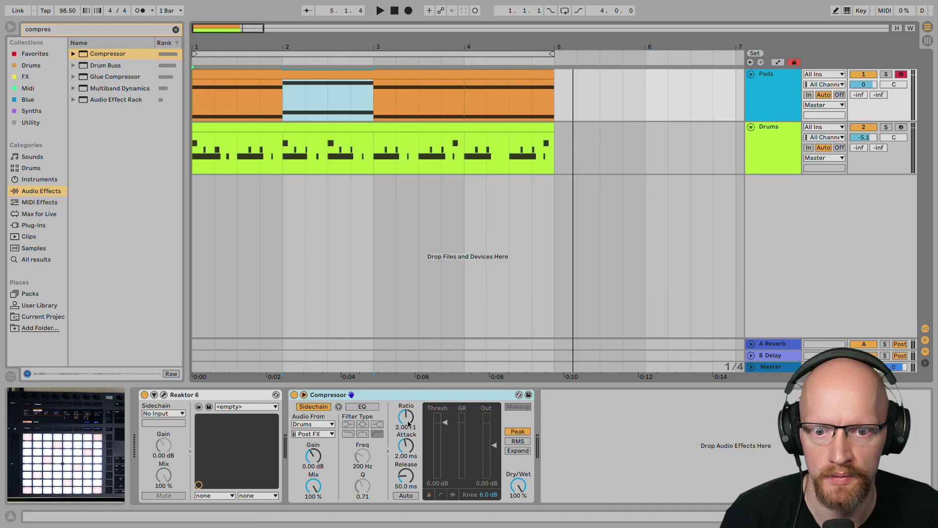
Play the arrangement and set the Pads compressor's threshold to about -15.7 dB, ratio to 3.94:1 and release to 22.2 ms
key(space)
drag(447, 428, 447, 452)
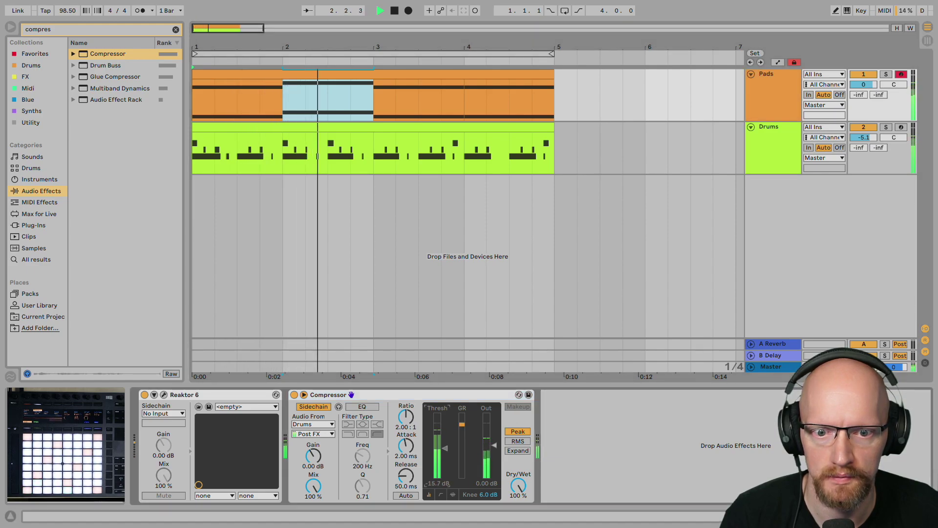
drag(406, 418, 406, 395)
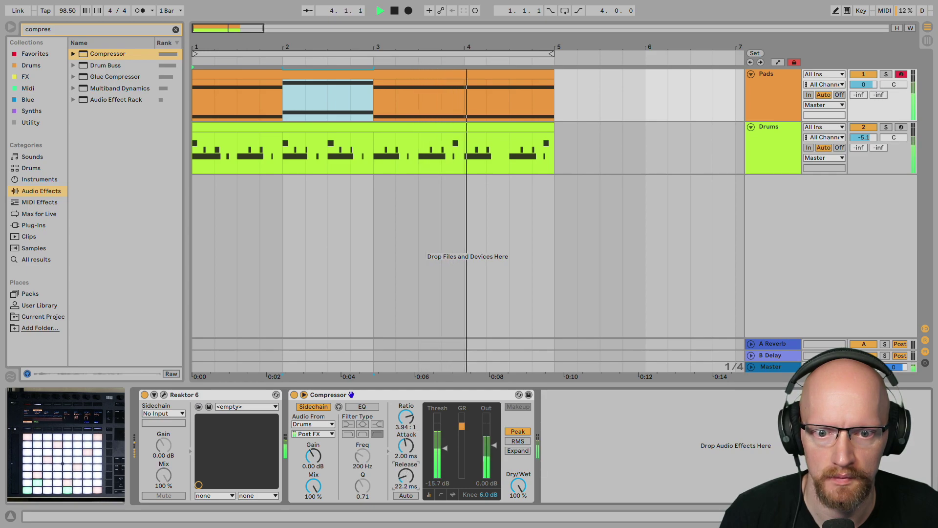
Lower the Drums track volume to -7.6 dB and stop playback
drag(863, 138, 864, 145)
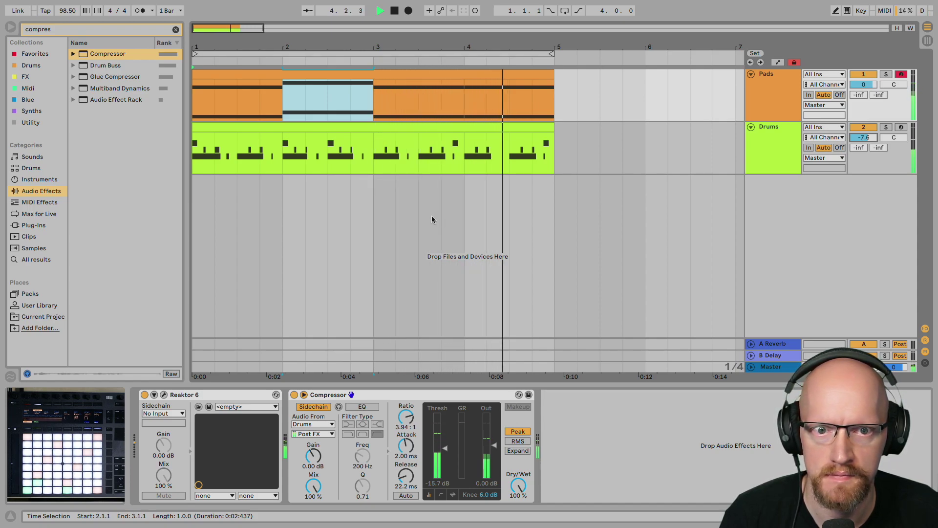
key(space)
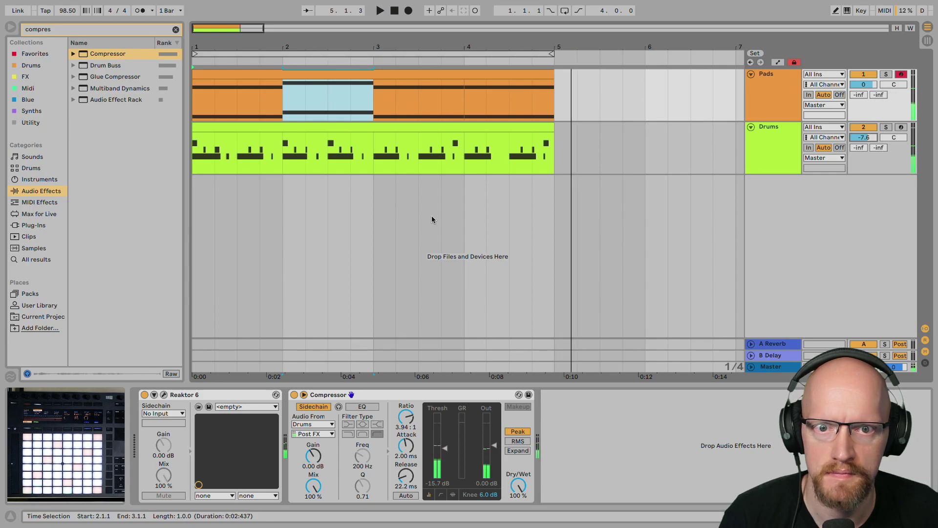
In the Drums clip, delete the last Slice 15 note, move the remaining last one to the start of bar 4, and audition the pattern
click(436, 127)
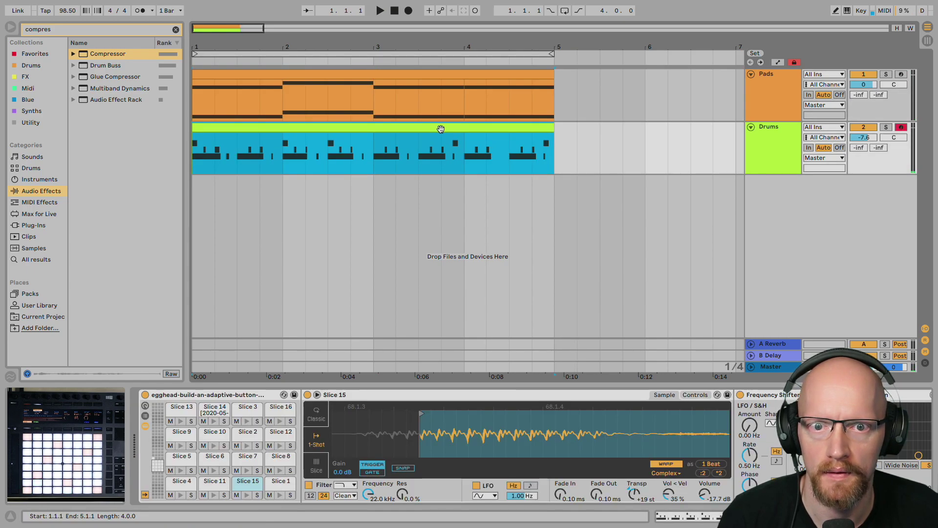
double_click(441, 129)
scroll(458, 380, down, 1)
click(917, 448)
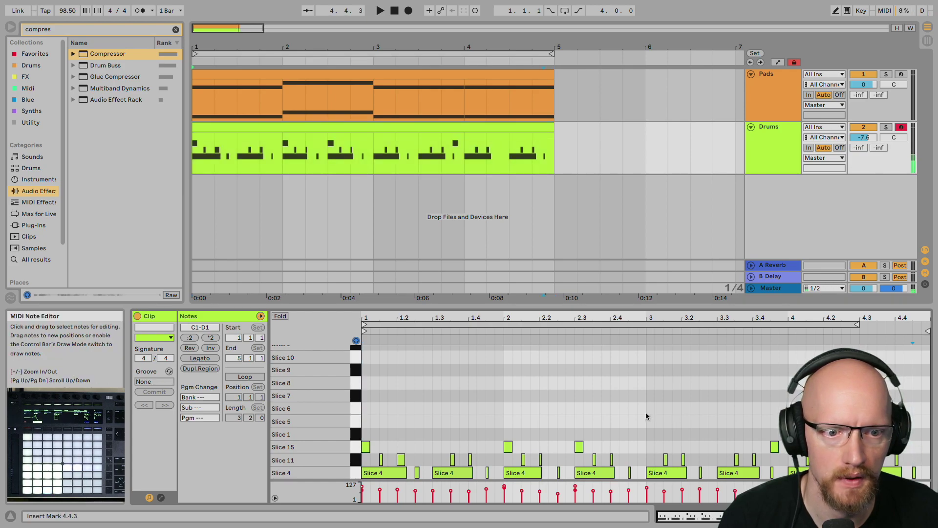
drag(775, 449, 793, 448)
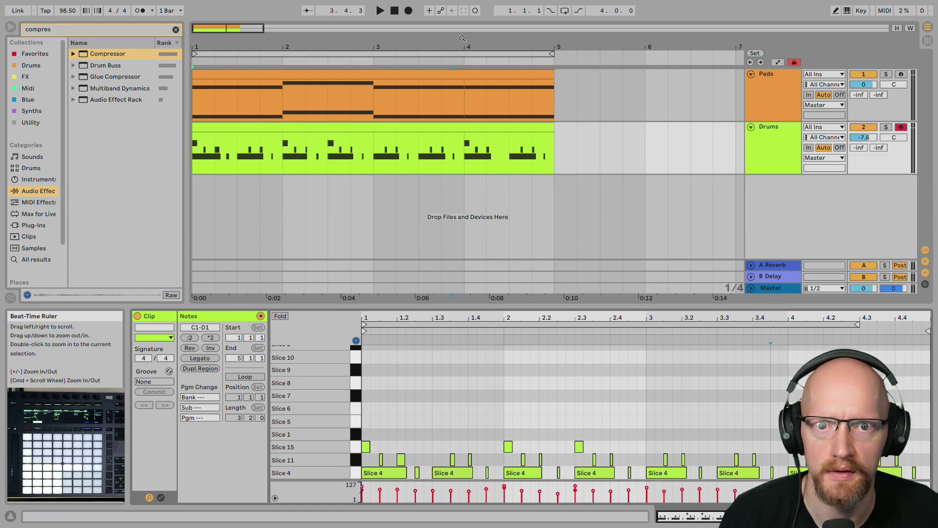
click(394, 10)
key(space)
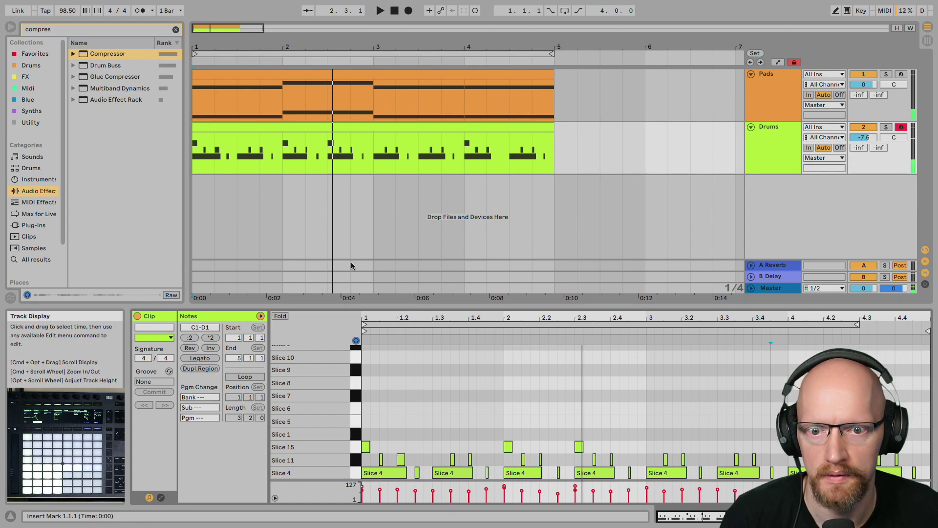
Review the device chain on the Drums track and search the browser for "autopan"
key(shift+Tab)
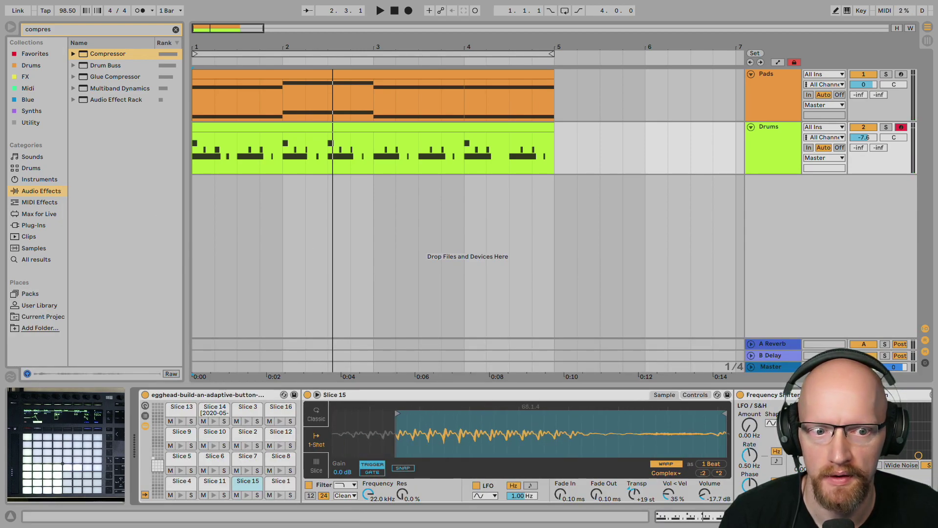
scroll(416, 424, right, 10)
scroll(416, 424, right, 2)
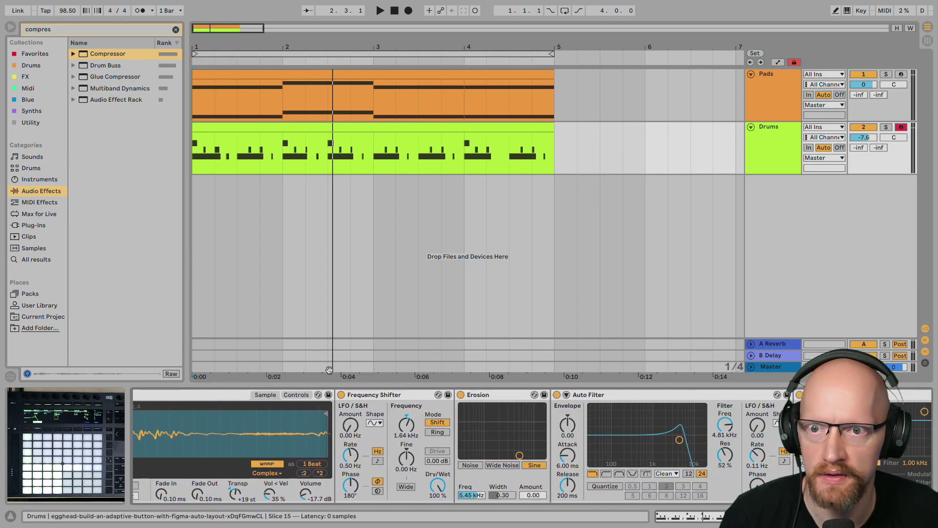
key(ctrl+f)
text(autopan)
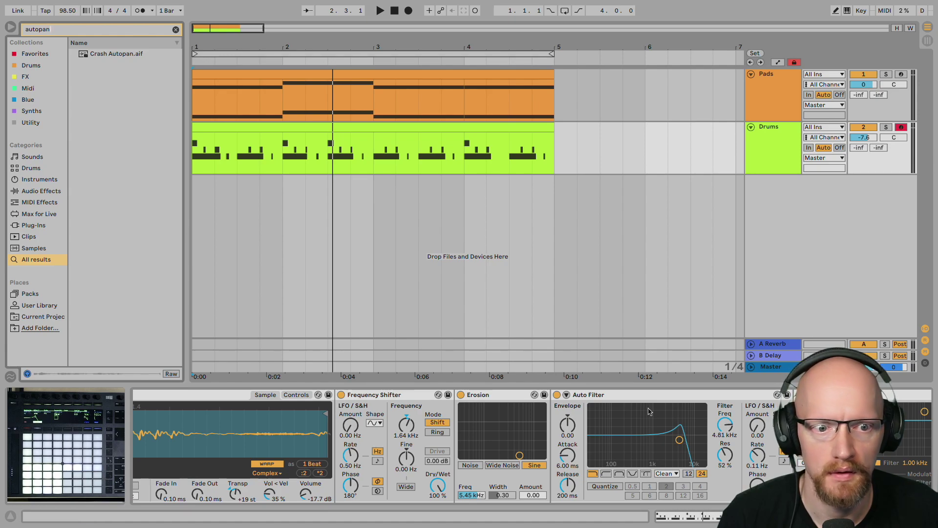
Enable Ping Pong mode on the Drums track's Delay and play the arrangement
scroll(560, 453, right, 5)
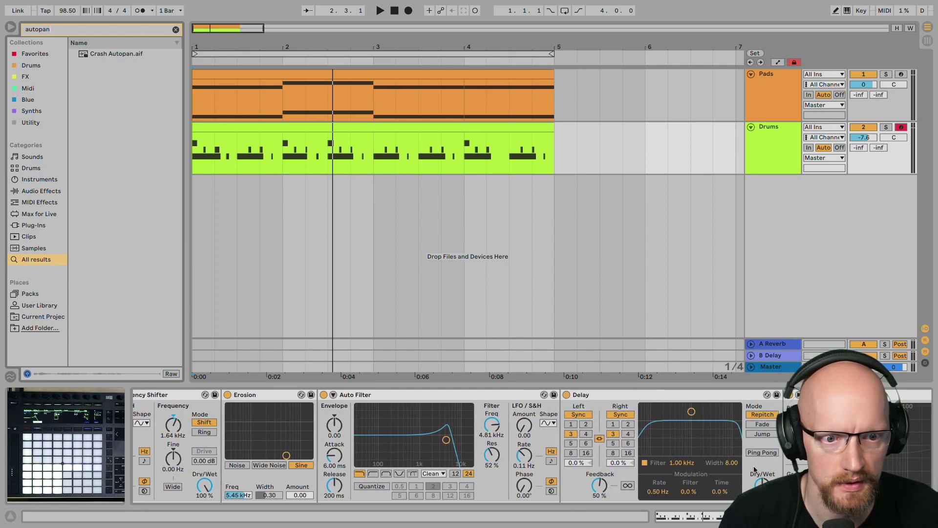
click(762, 454)
key(space)
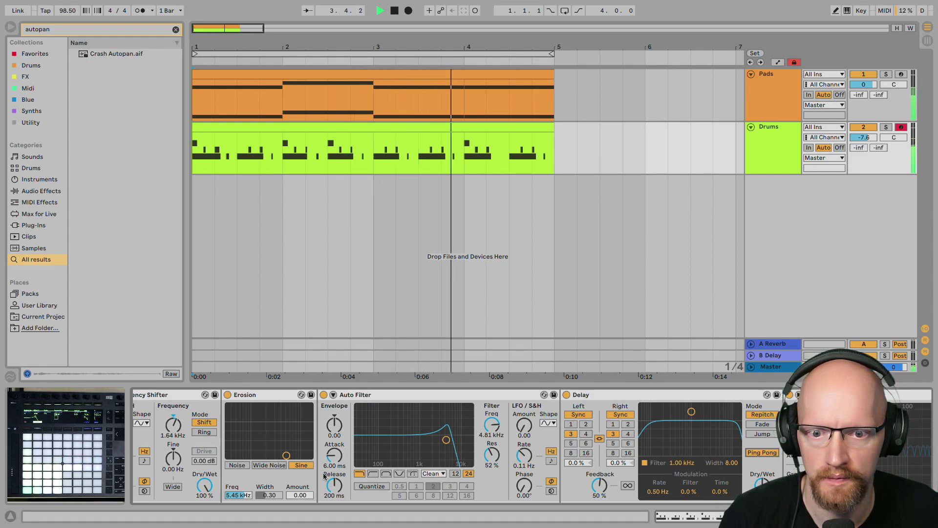
Set the Drums Auto Filter to about 7.36 kHz frequency and 61% resonance, and stop playback
scroll(320, 457, left, 6)
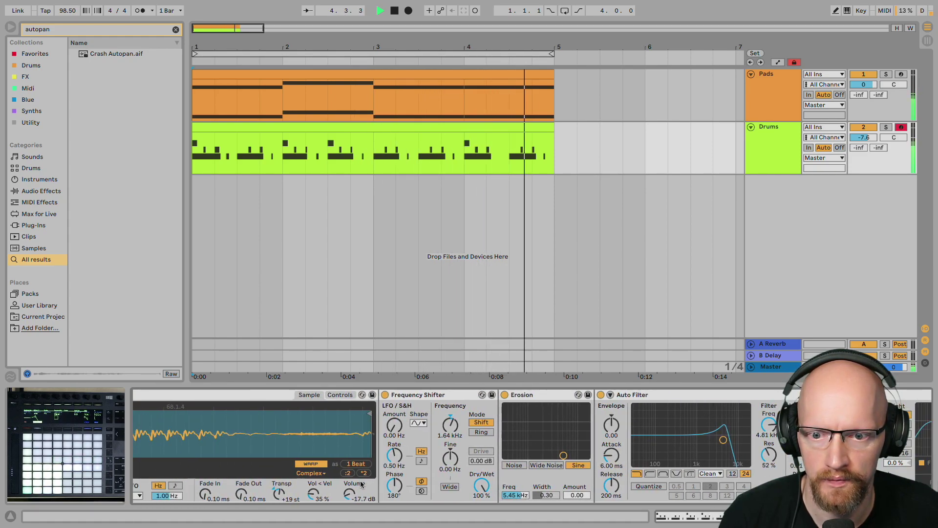
scroll(646, 450, right, 2)
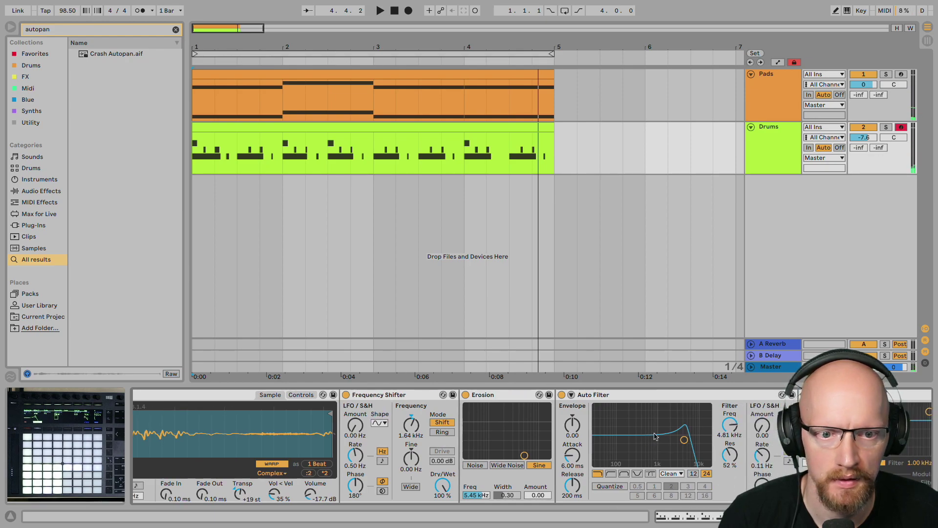
mouse_move(685, 447)
mouse_down()
mouse_move(696, 430)
mouse_move(691, 435)
mouse_up()
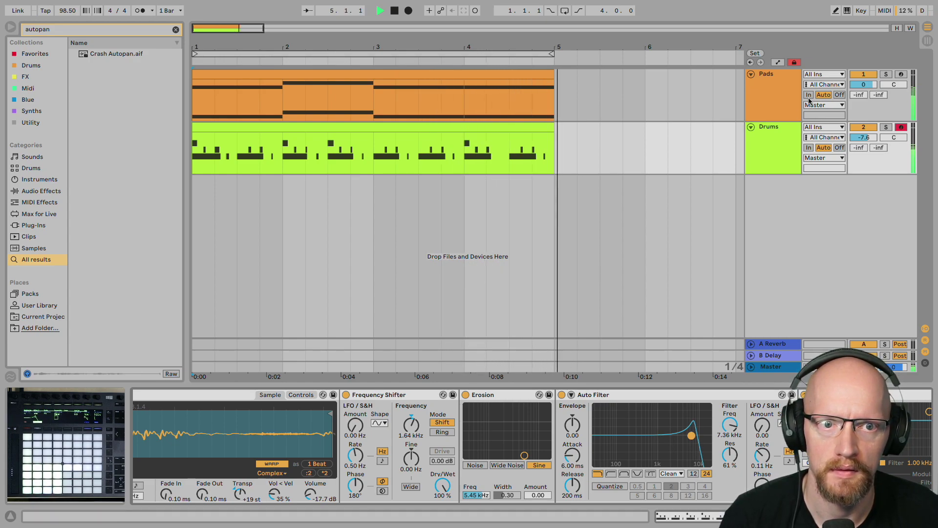
key(space)
Loop the arrangement over the full four-bar Pads clip
click(775, 93)
drag(555, 97, 201, 83)
key(ctrl+l)
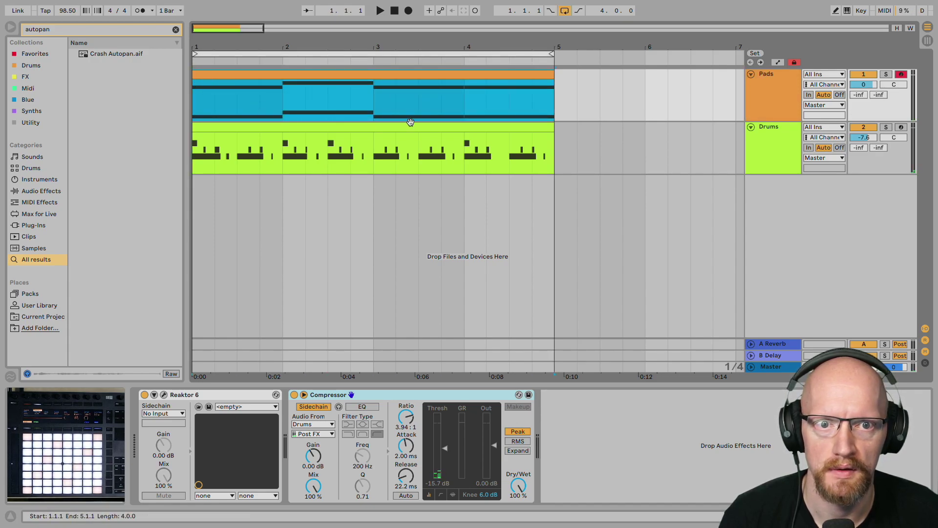
Open the Reaktor 6 Form instrument window for the Pads track and start playback
key(shift+Tab)
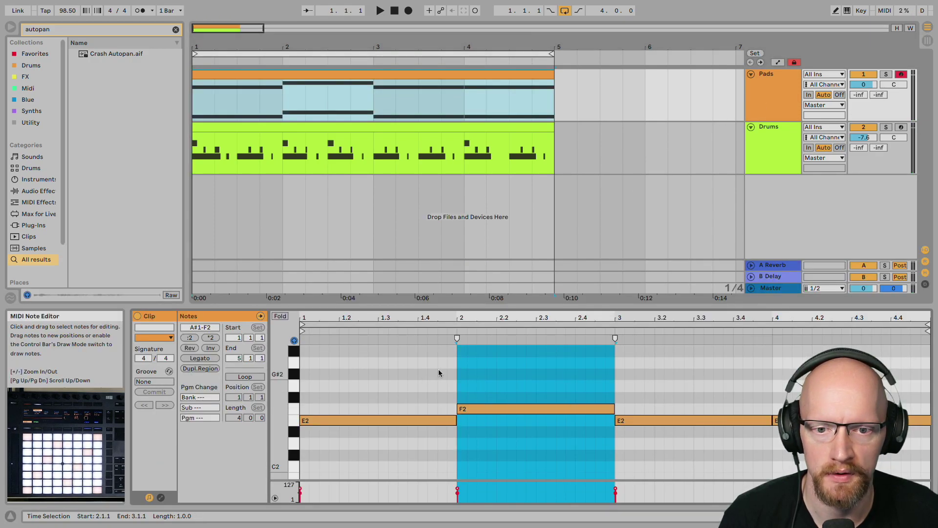
key(shift+Tab)
click(164, 395)
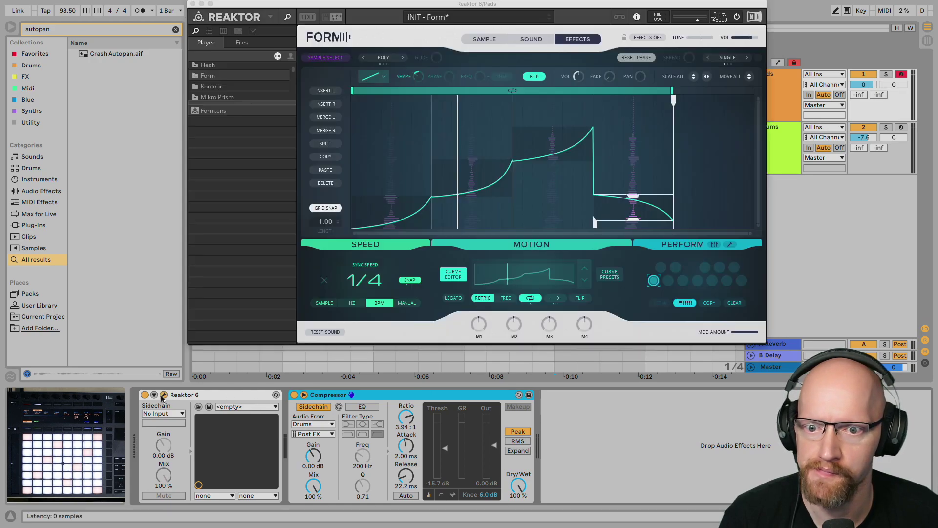
key(space)
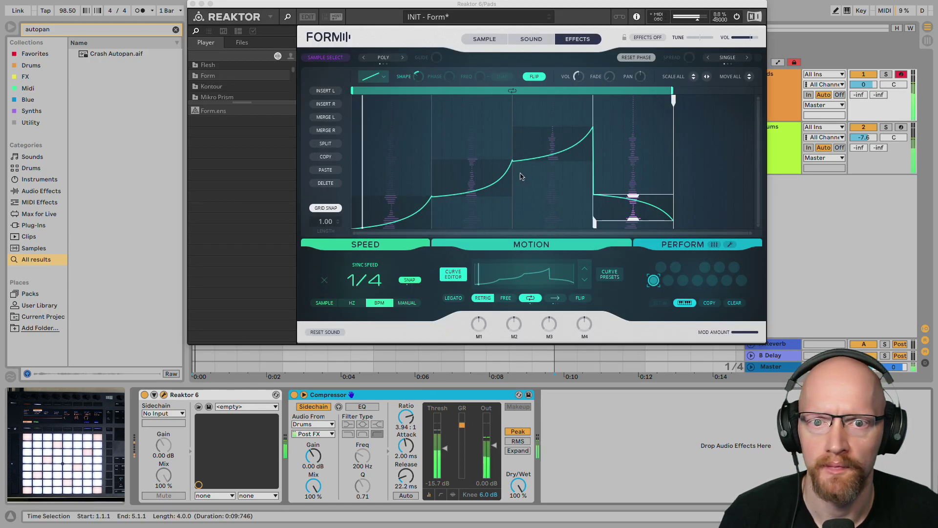
On Form's Sound page, adjust the Form Osc formant, set the Additive Osc octave to +12 and adjust its volume
click(531, 39)
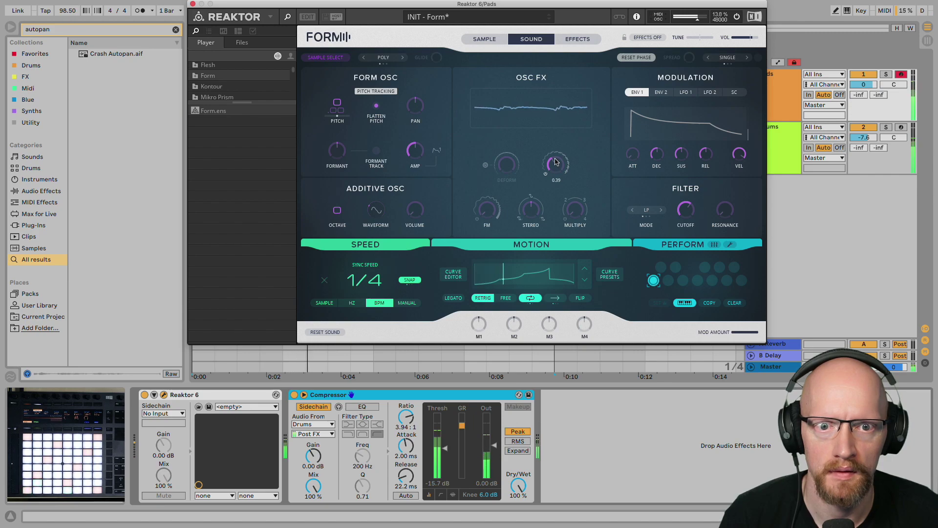
mouse_move(337, 150)
mouse_down()
mouse_move(335, 165)
mouse_move(335, 148)
mouse_up()
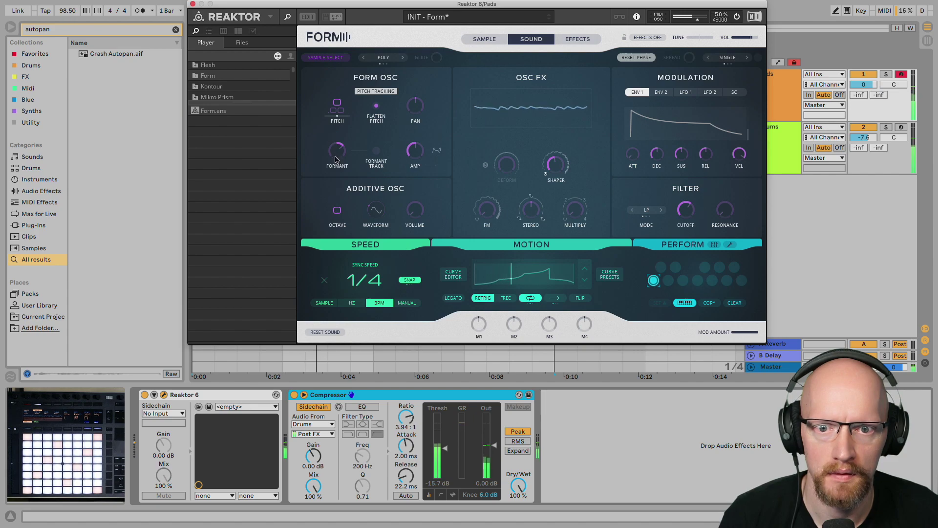
drag(338, 209, 340, 200)
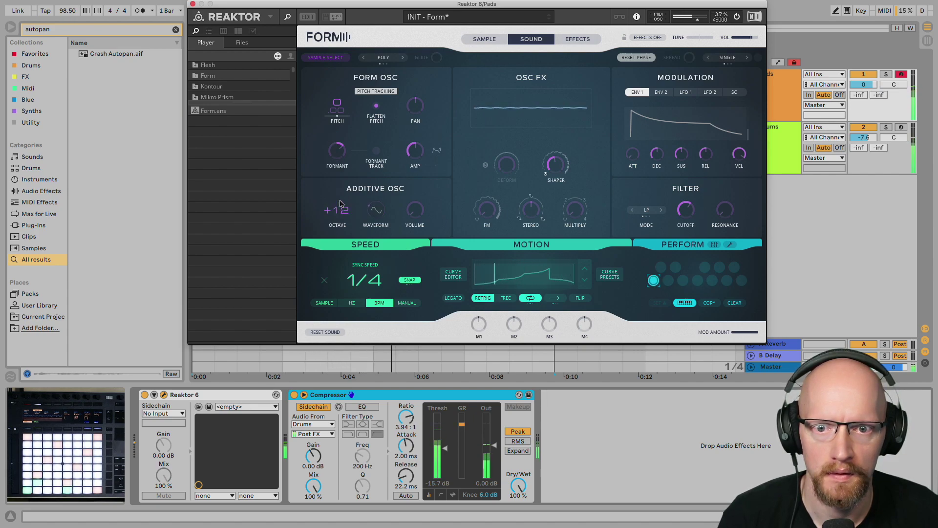
drag(409, 210, 410, 181)
drag(371, 208, 380, 174)
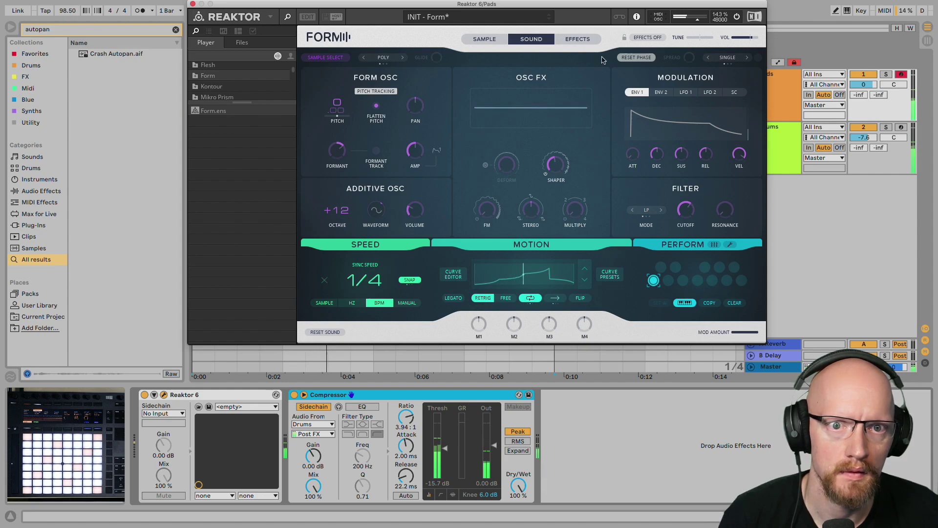
Among Form's effects, enable Frequency Shaping, adjust its filter bands, and set the Reverb type to Large
click(592, 43)
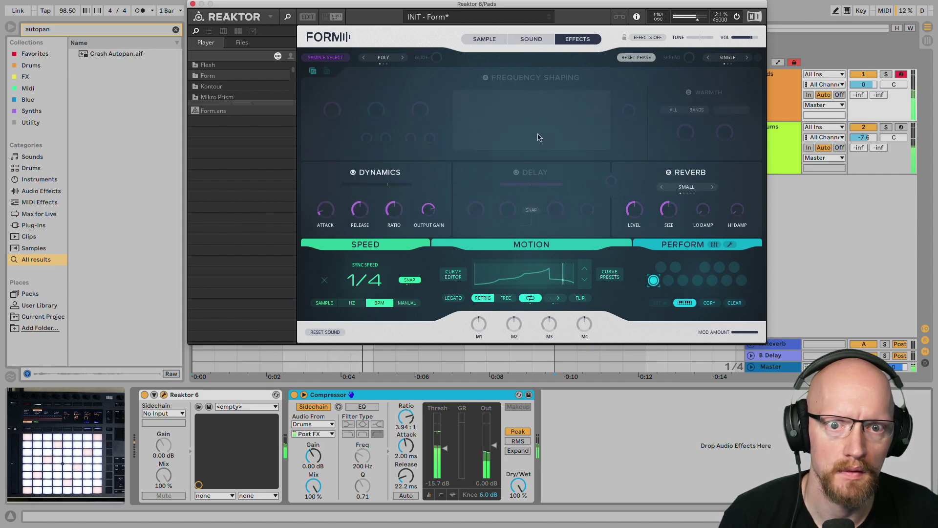
click(487, 78)
mouse_move(547, 128)
mouse_down()
mouse_move(545, 105)
mouse_move(536, 124)
mouse_up()
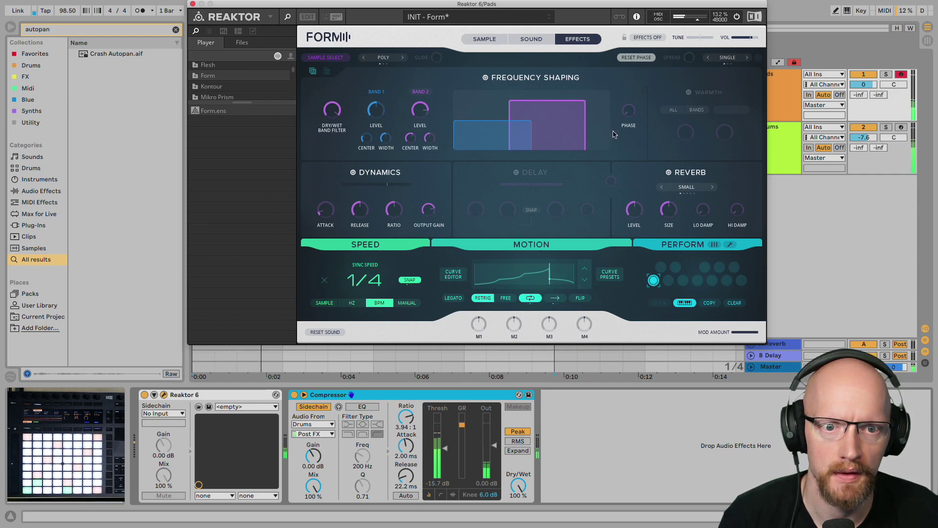
click(711, 187)
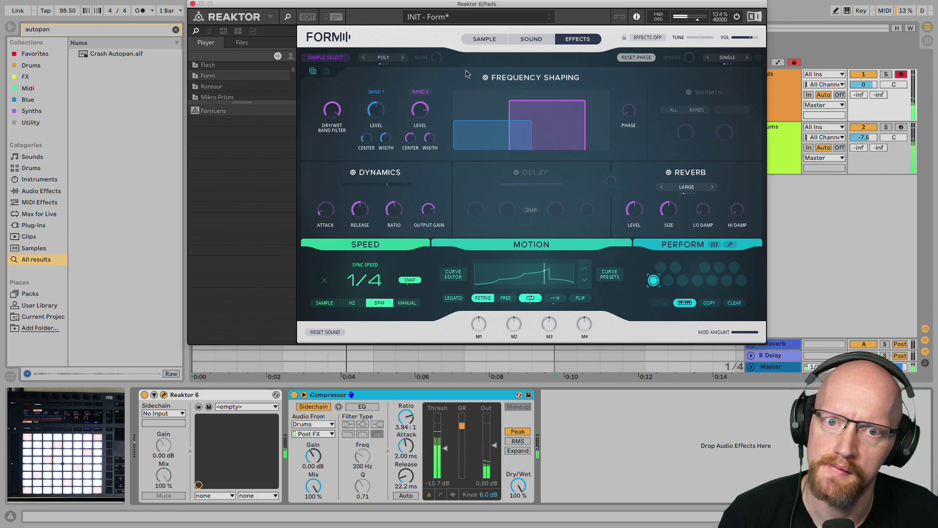
Set the Form Osc formant to about 2.08 and enable Formant Track
click(493, 40)
click(531, 39)
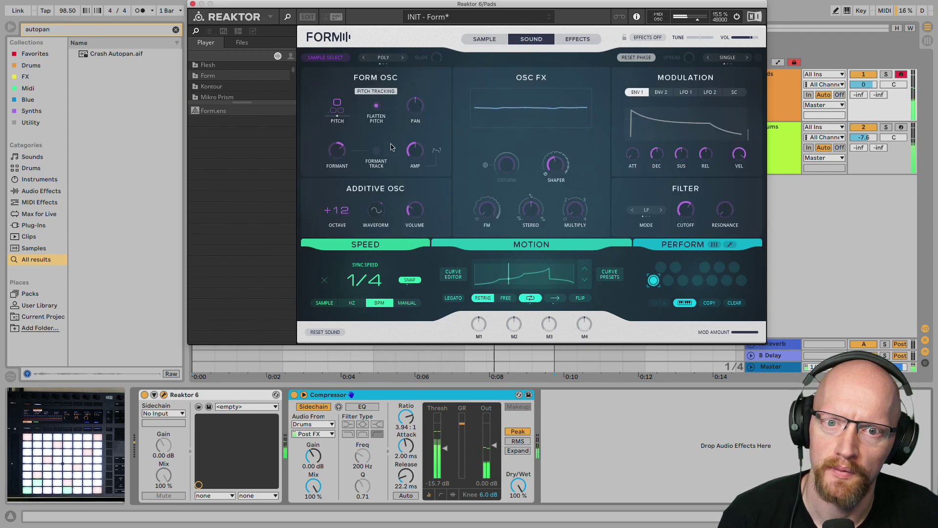
mouse_move(341, 149)
drag(342, 149, 342, 155)
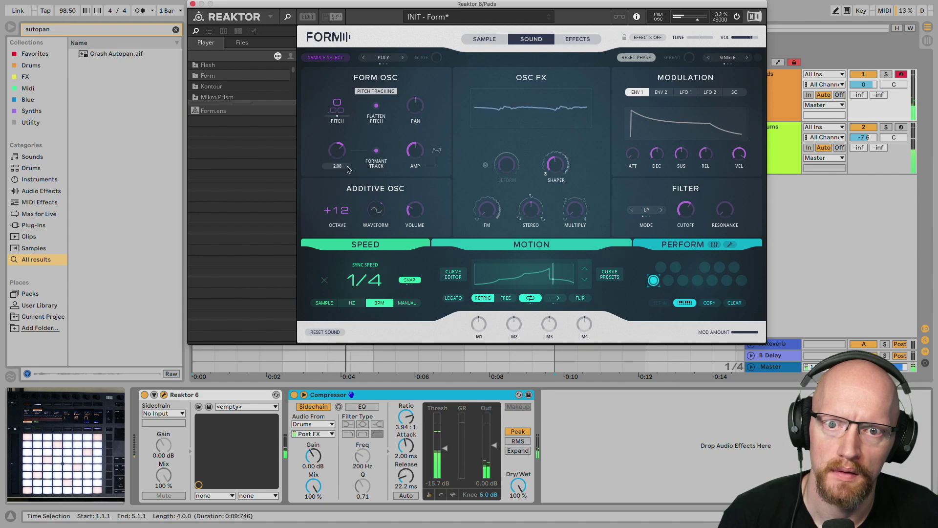
click(347, 166)
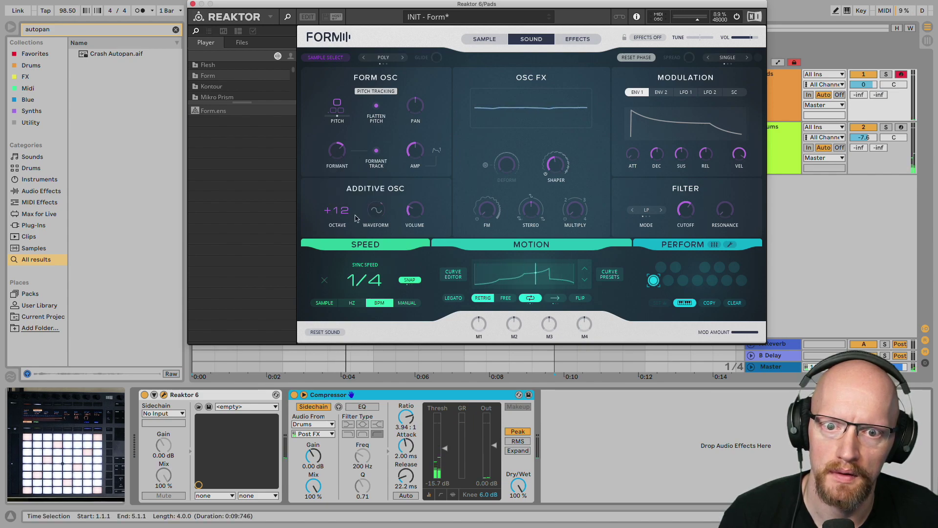
Assign LFO 1 as a modulation source for Form's sync speed and adjust its modulation amount
click(363, 266)
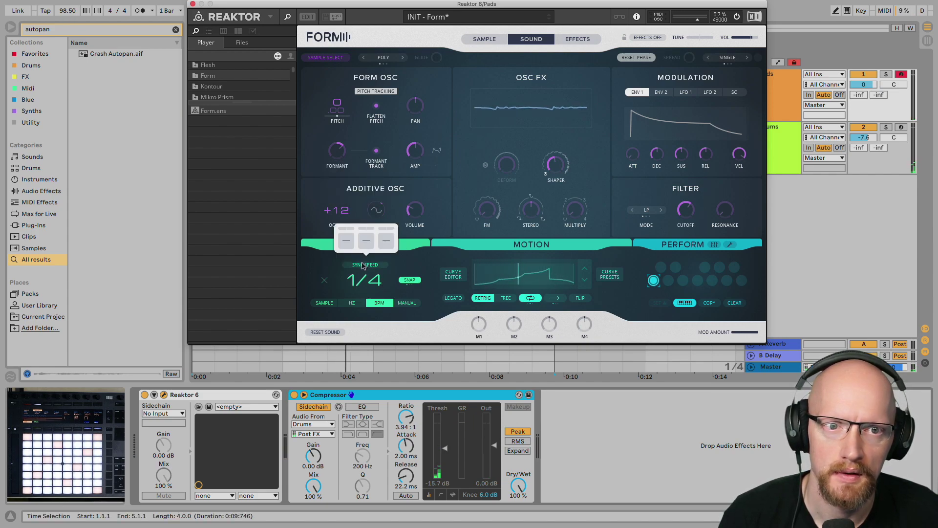
click(346, 240)
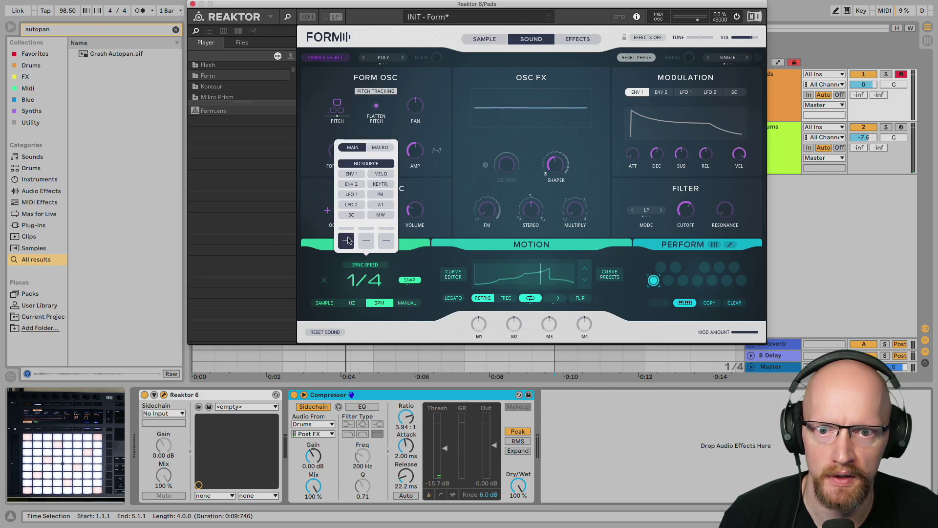
click(356, 194)
click(303, 225)
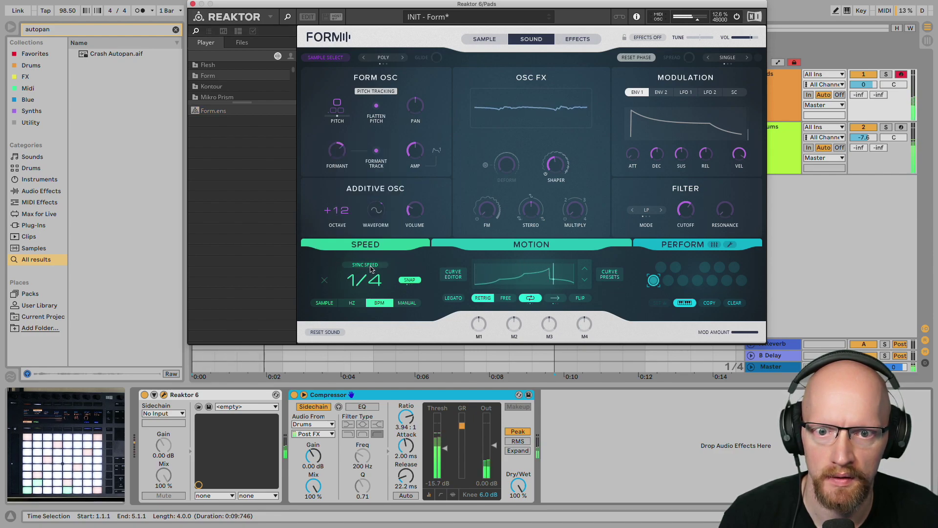
mouse_move(369, 270)
drag(346, 227, 349, 214)
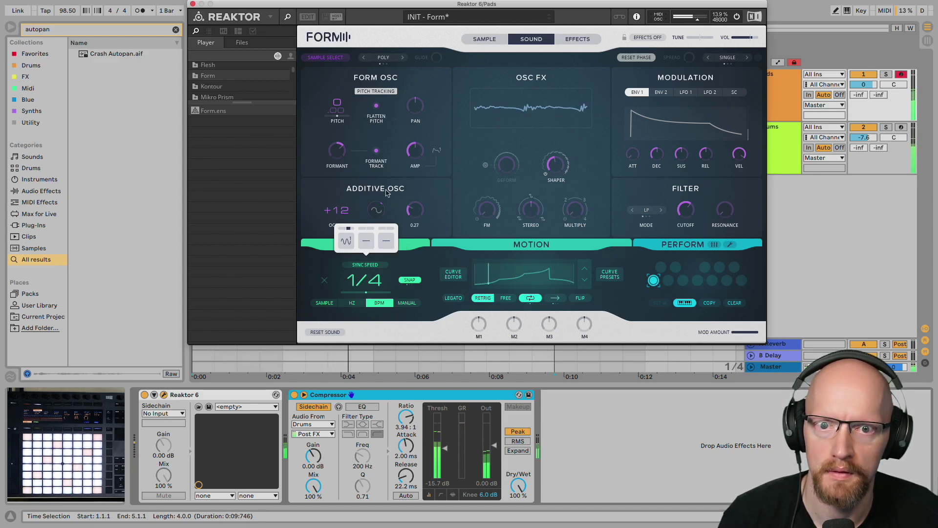
mouse_move(340, 168)
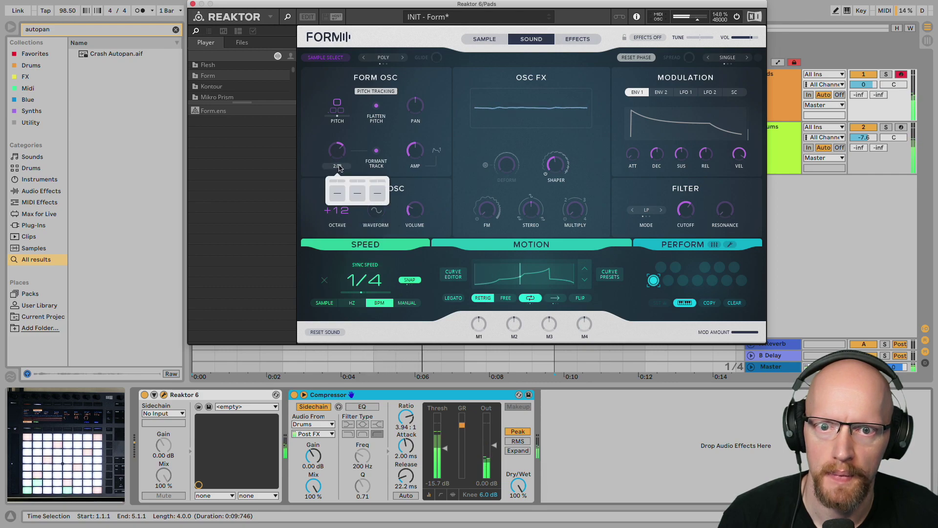
Assign Env 1 as a modulation source for the Form Osc formant and adjust its modulation amount
click(338, 193)
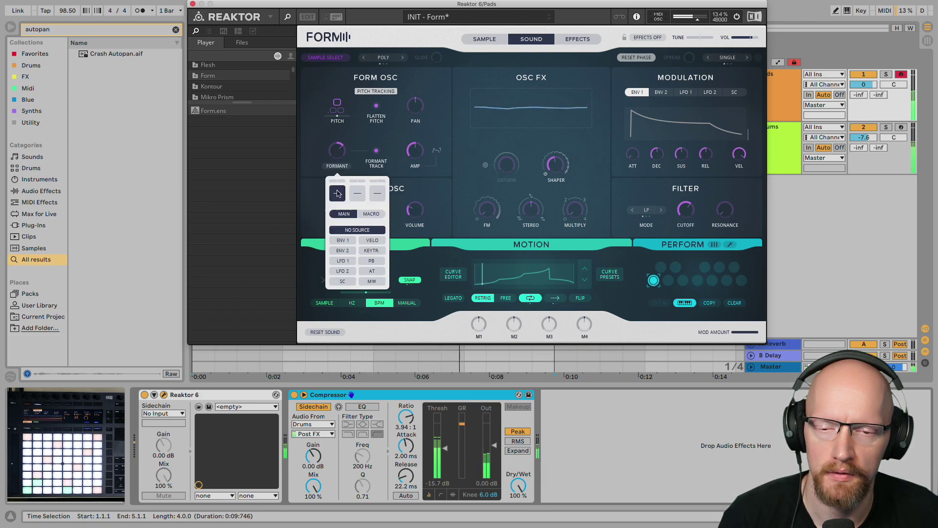
click(343, 240)
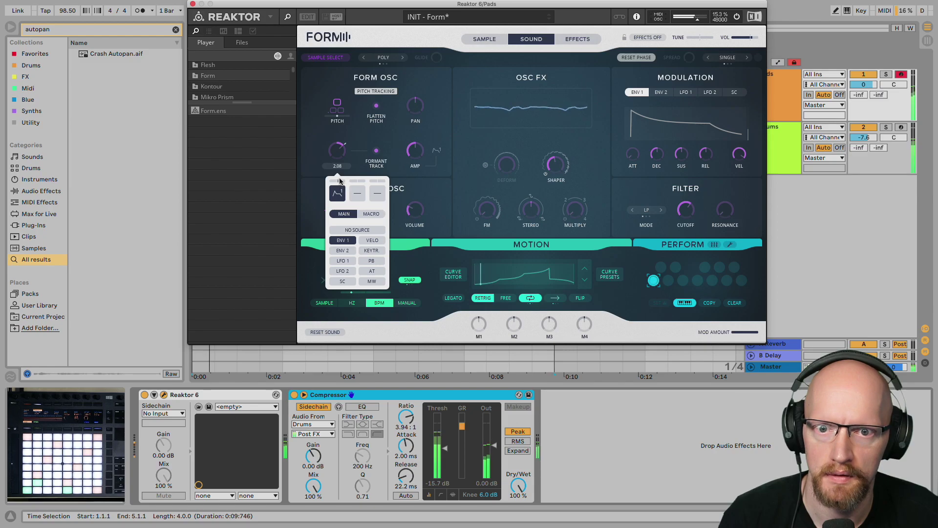
drag(338, 166, 337, 159)
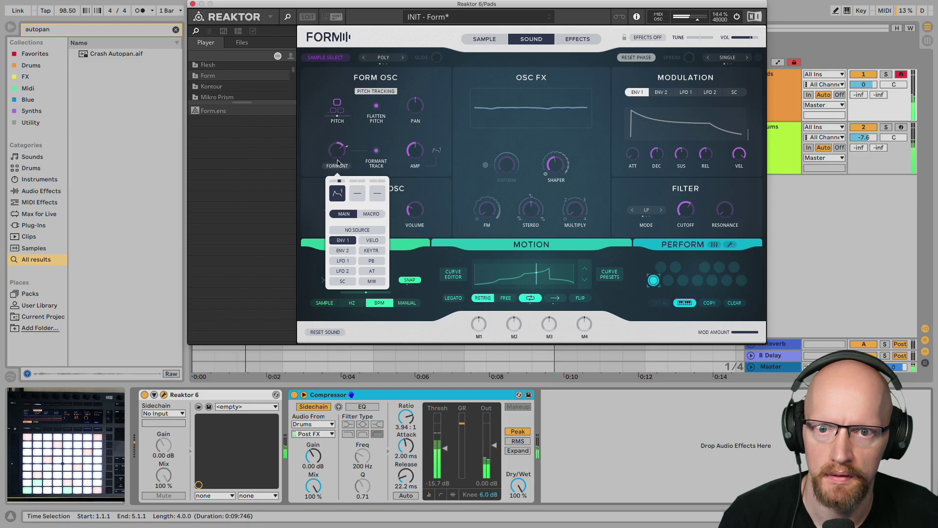
click(315, 209)
mouse_move(358, 269)
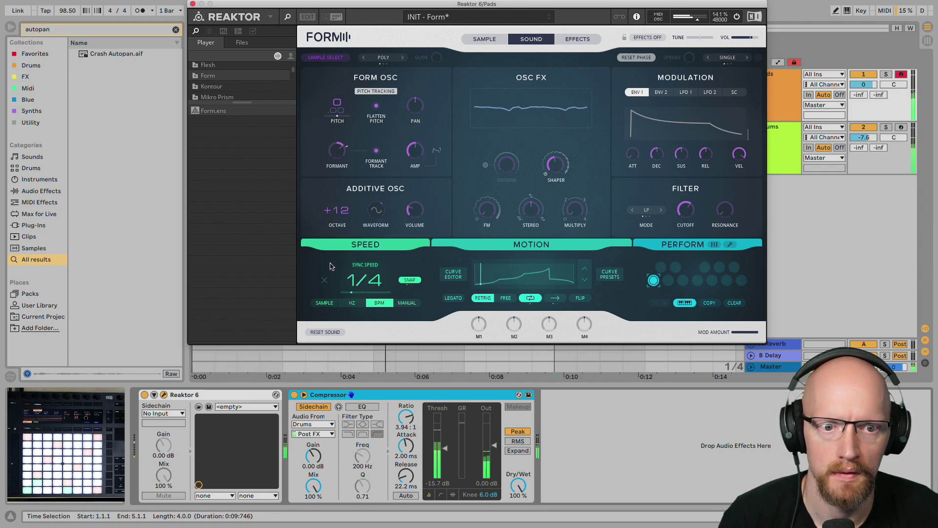
Try all notes of the Pads clip an octave lower and an octave higher during playback, and return them to their original pitch
click(193, 4)
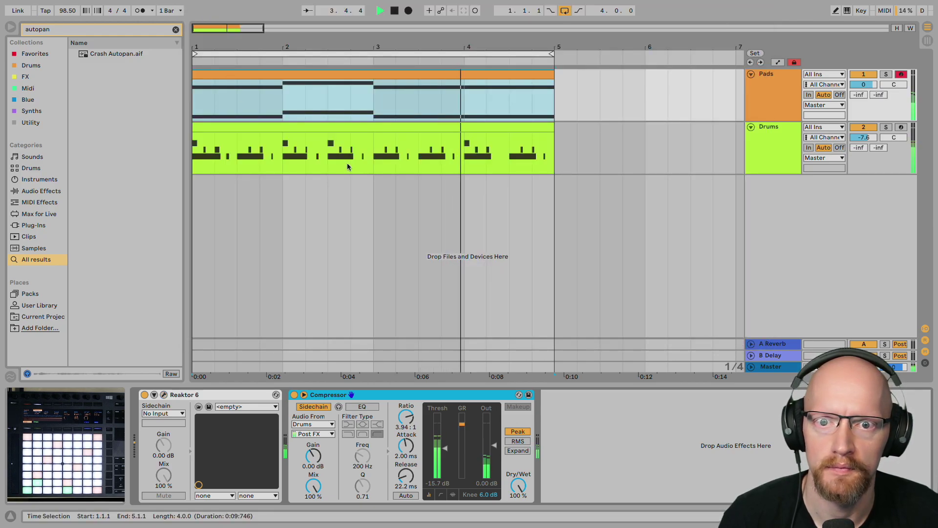
double_click(312, 113)
key(space)
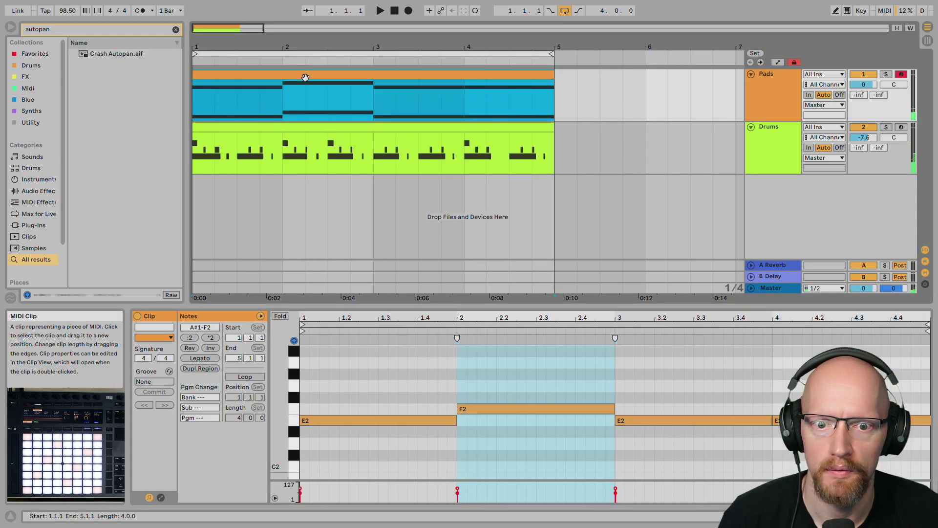
click(401, 377)
key(ctrl+a)
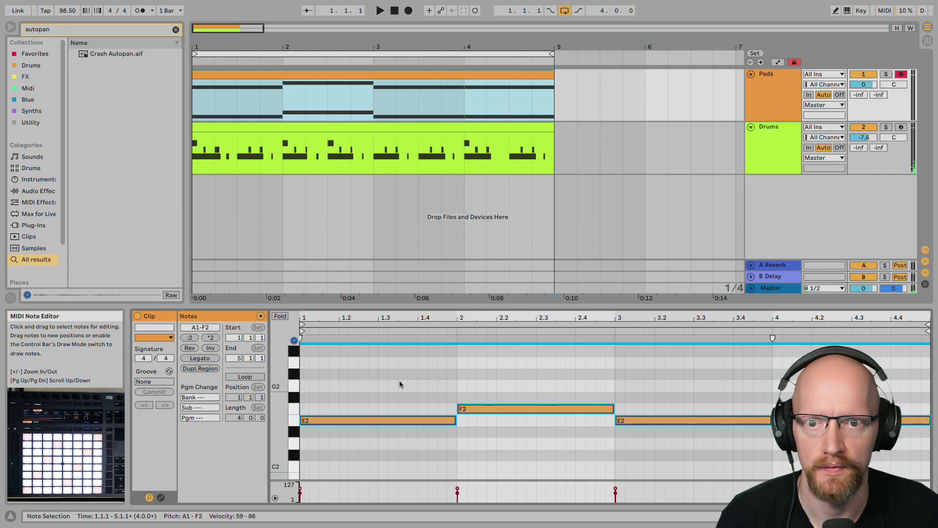
key(shift+Down)
key(space)
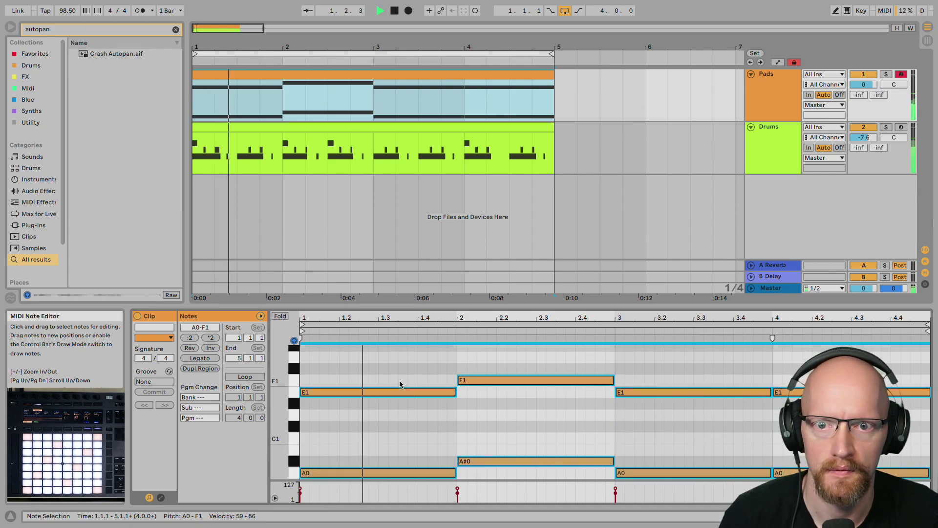
key(shift+Up)
key(shift+Up)
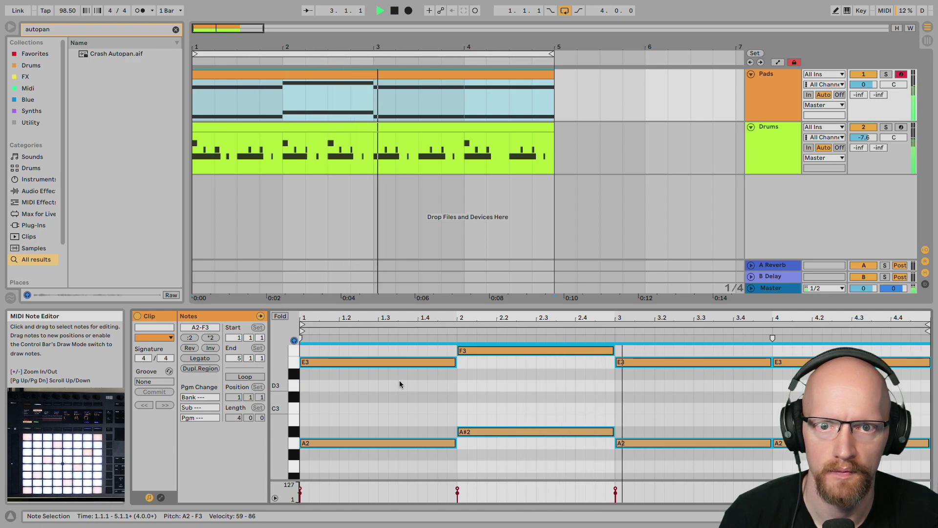
key(shift+Down)
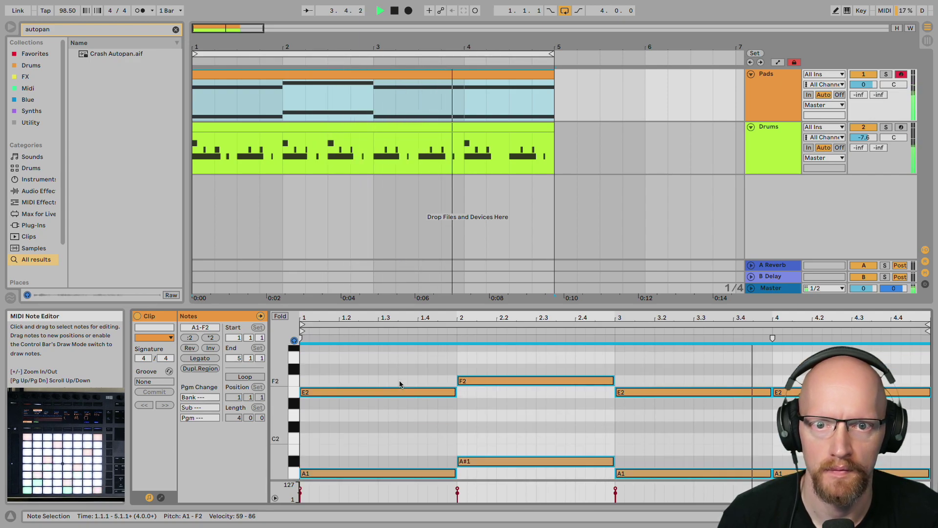
Reopen the Pads track's Reaktor Form instrument and set the Additive Osc waveform to about 1.36
click(766, 106)
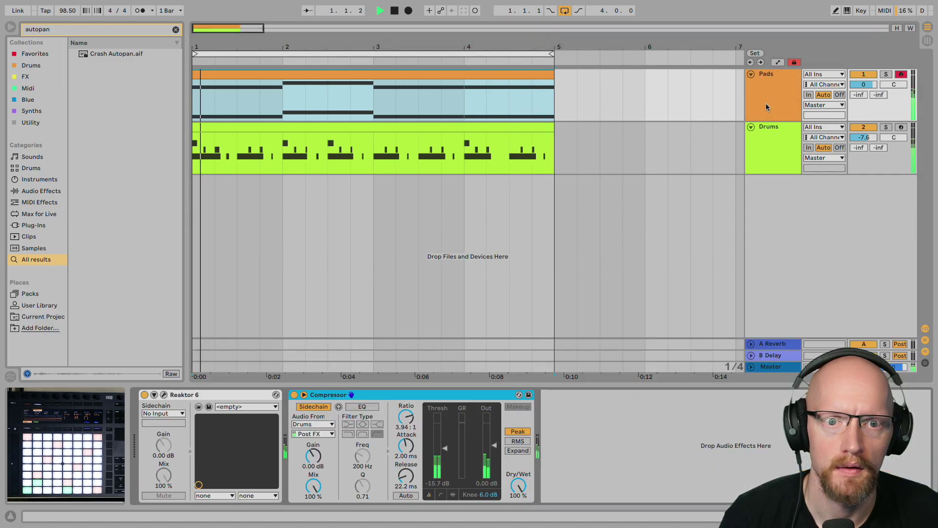
click(164, 394)
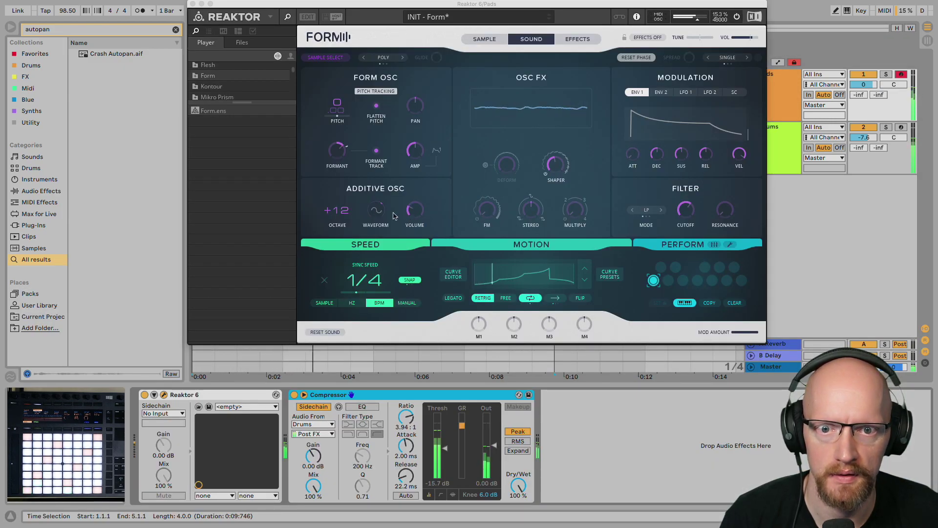
drag(375, 211, 374, 182)
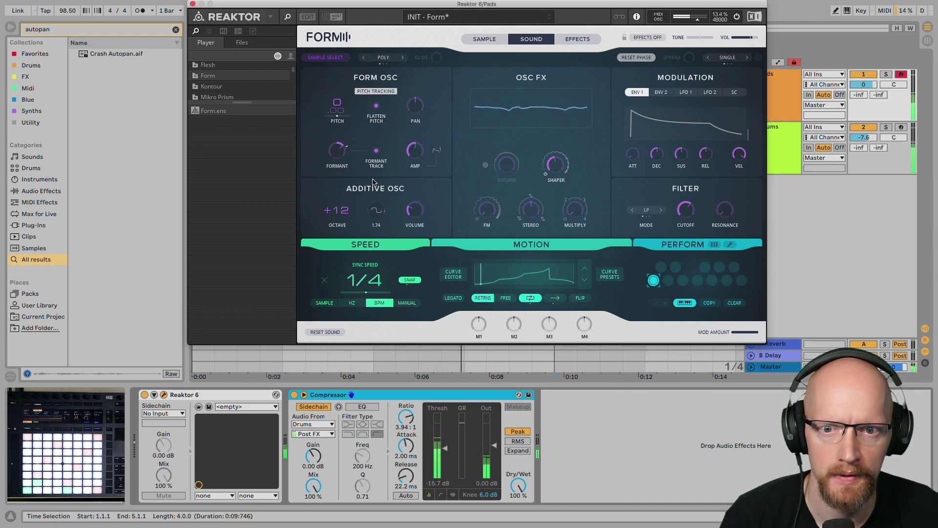
drag(412, 212, 377, 235)
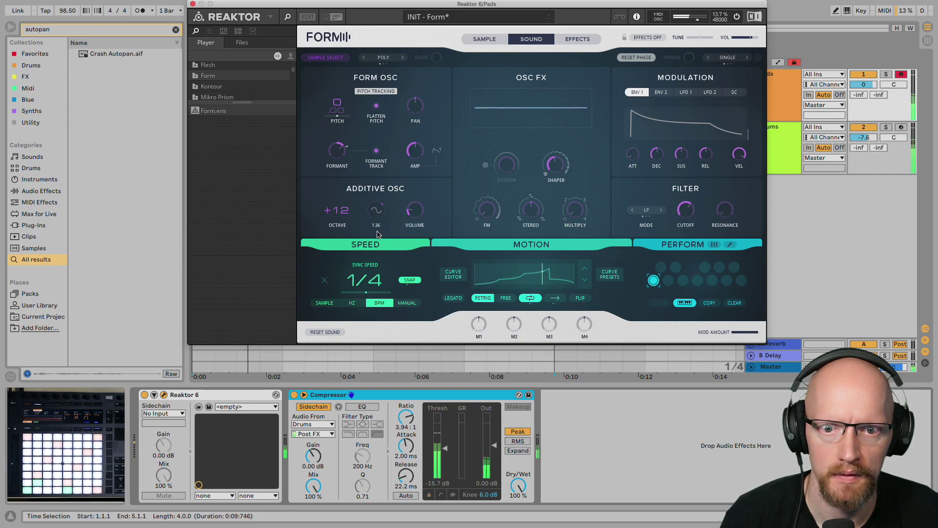
Adjust the Dynamics output gain among Form's effects, close the instrument window and stop playback
click(573, 41)
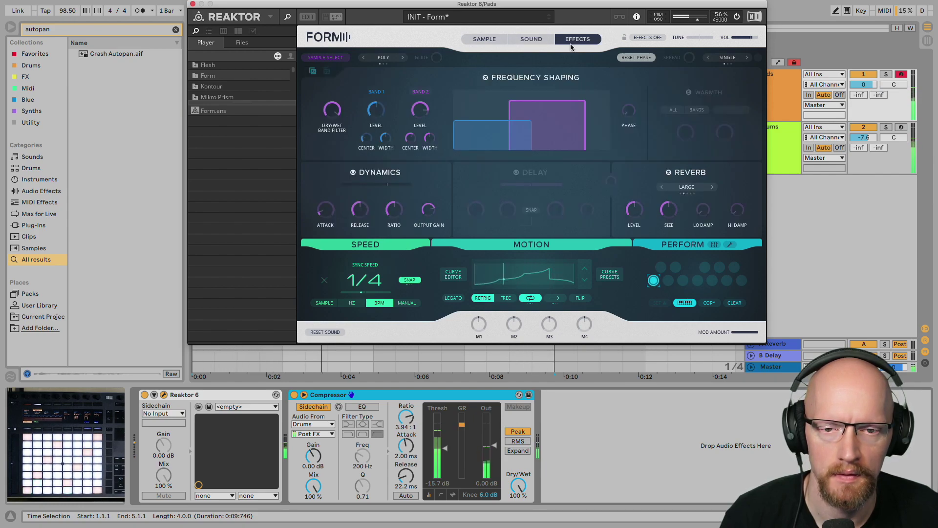
drag(428, 209, 430, 200)
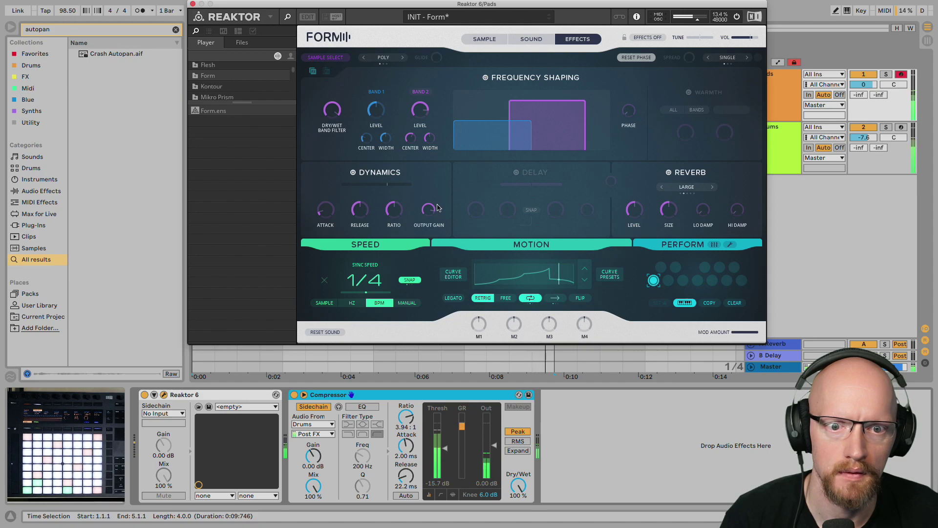
click(193, 3)
key(space)
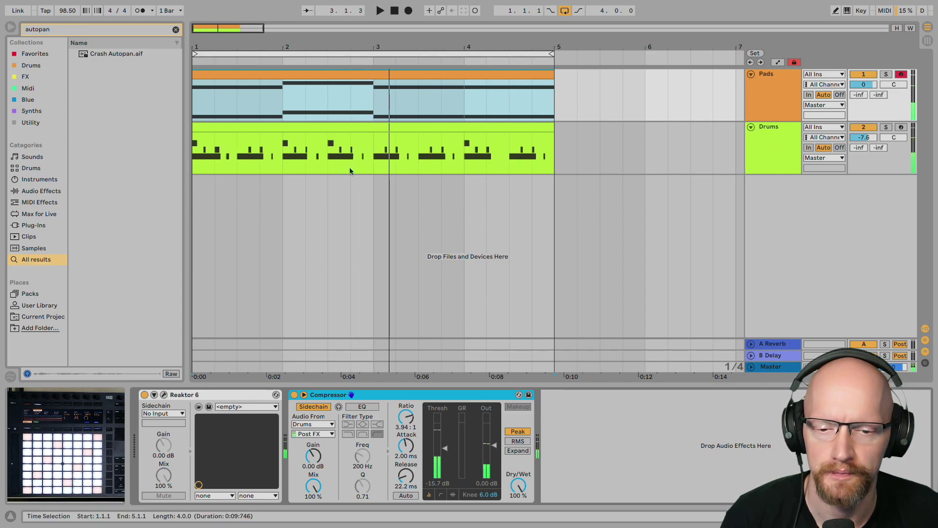
Set the volume of Slice 15 in the Drums rack to -24.2 dB and audition the loop
click(760, 145)
scroll(440, 418, left, 5)
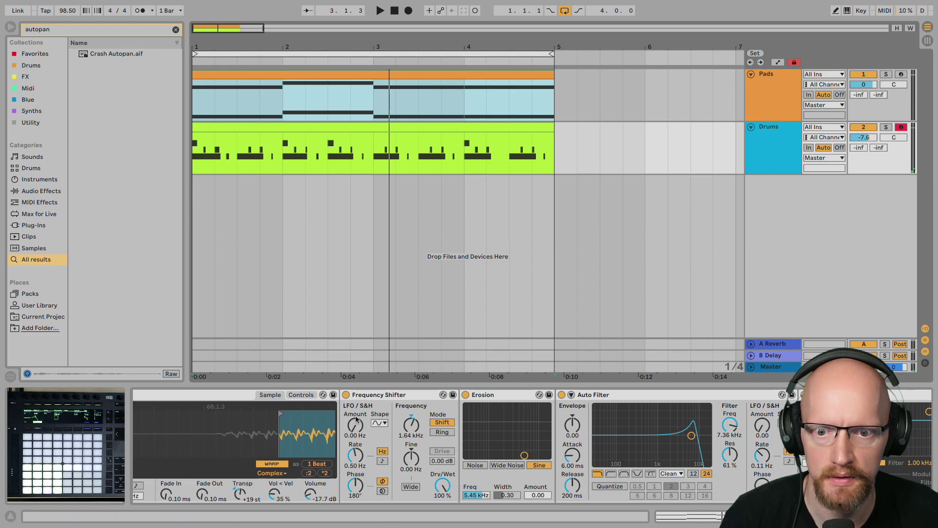
scroll(441, 424, left, 8)
click(250, 482)
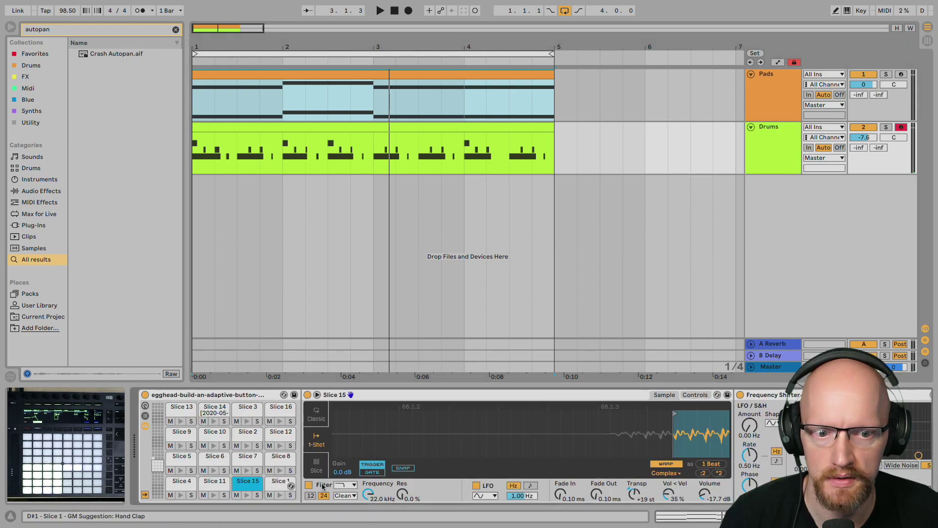
drag(708, 496, 708, 521)
key(space)
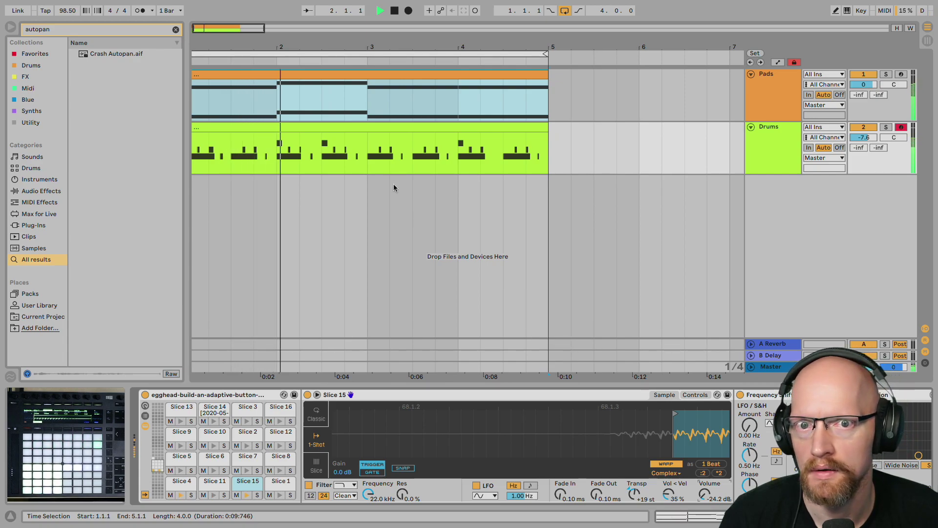
click(394, 10)
scroll(471, 186, right, 1)
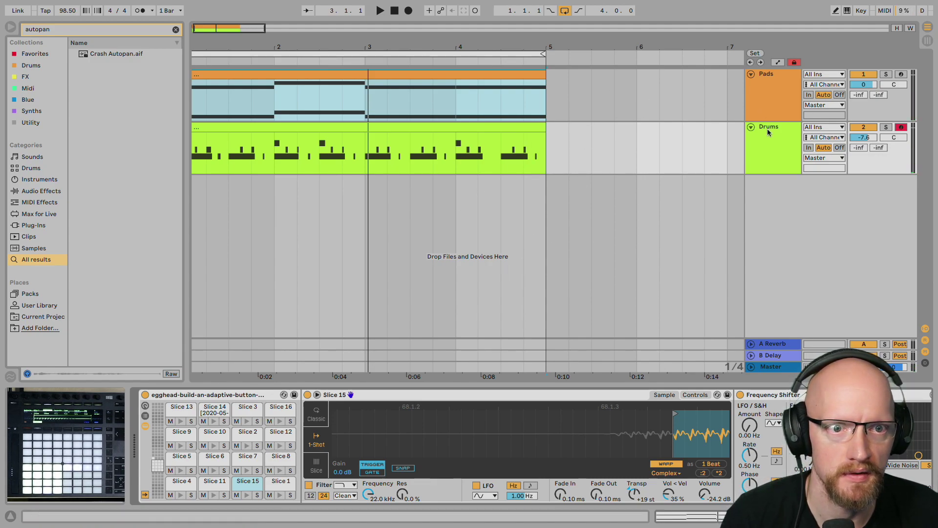
Add an audio track below the Drums track and select it
click(764, 184)
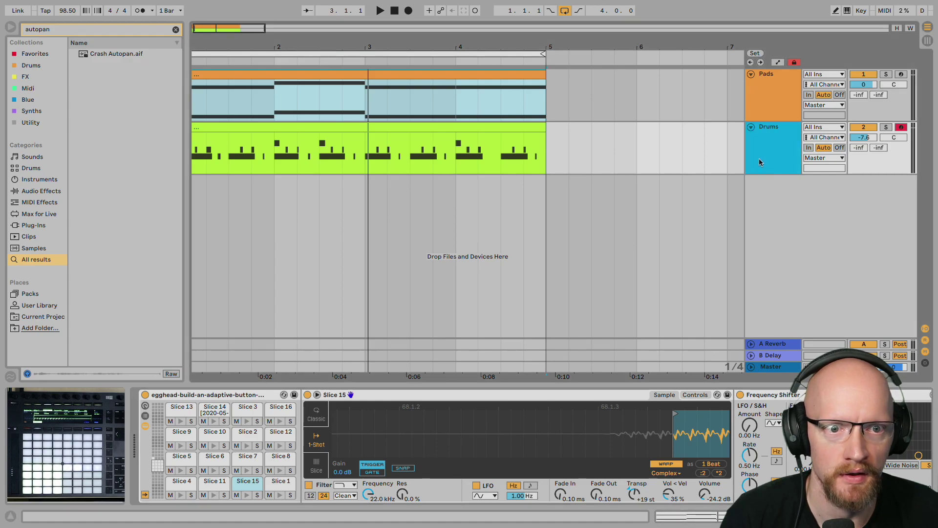
key(ctrl+t)
click(241, 127)
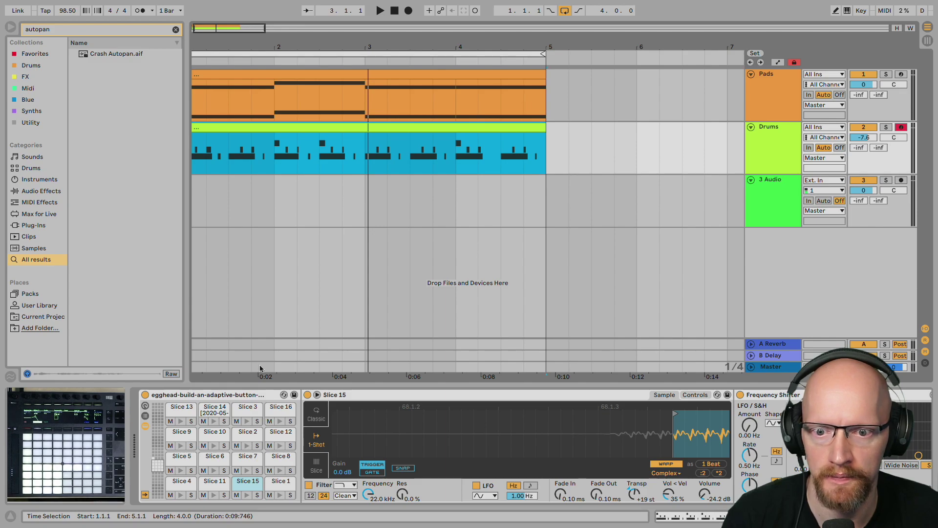
click(764, 212)
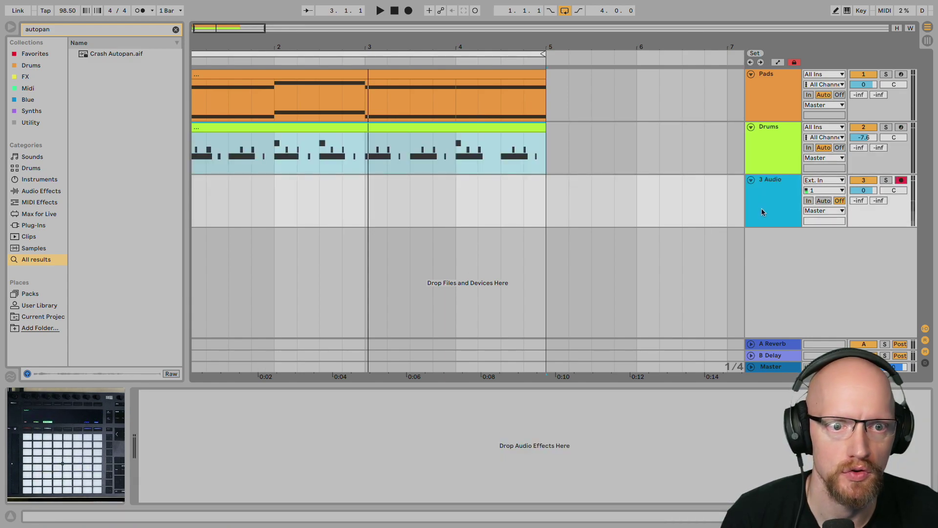
click(263, 128)
Search the browser for "simpler" and try to load Simpler onto the new audio track
key(ctrl+f)
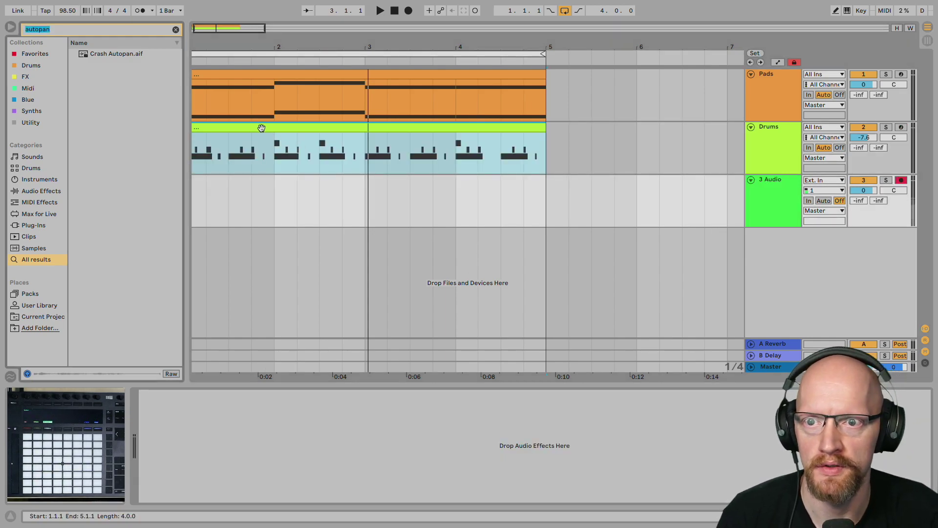
text(simpler)
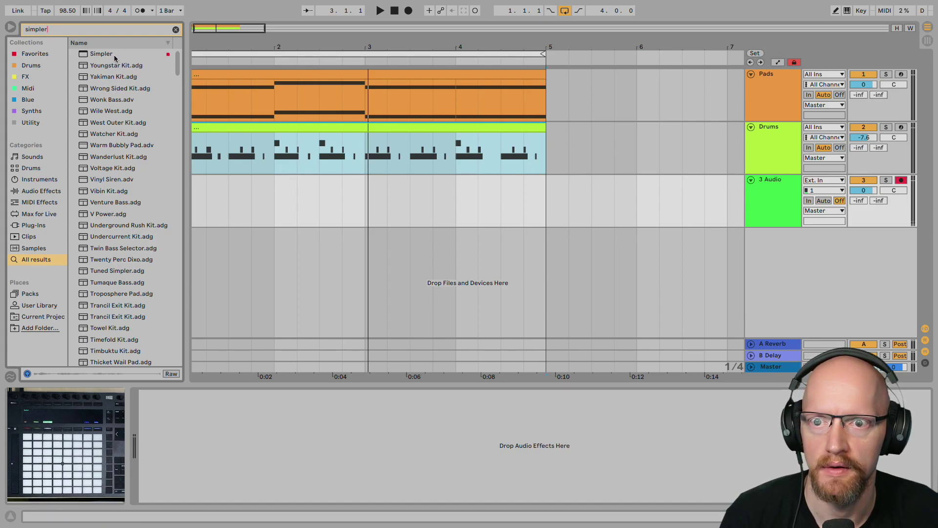
drag(115, 59, 150, 70)
drag(735, 178, 757, 205)
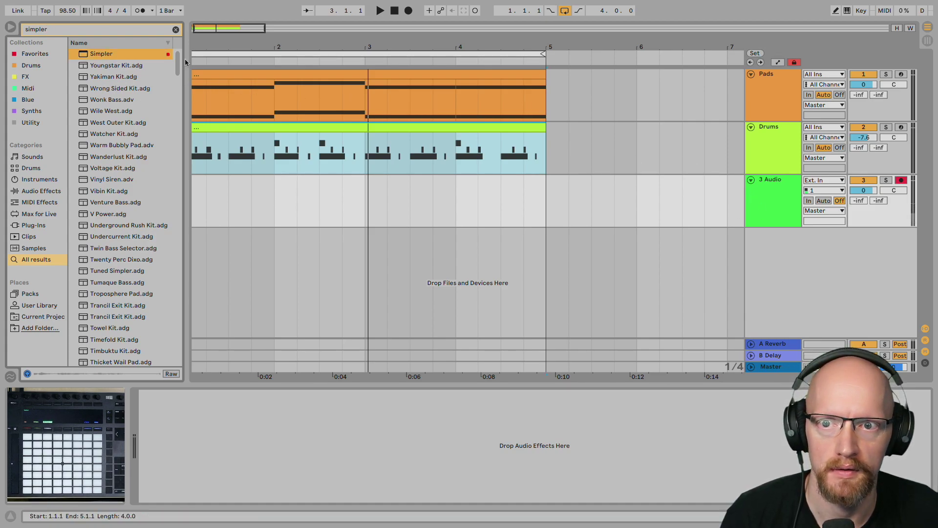
drag(206, 175, 219, 192)
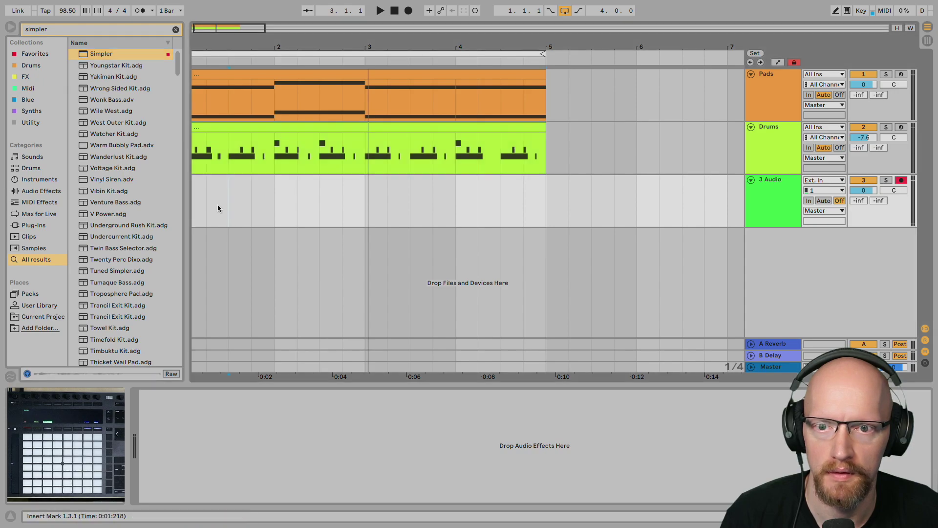
Replace the audio track with a MIDI track holding Simpler, and load the egghead-build-an-adaptive-button-with-figma-auto-layout sample into it
click(762, 197)
key(Delete)
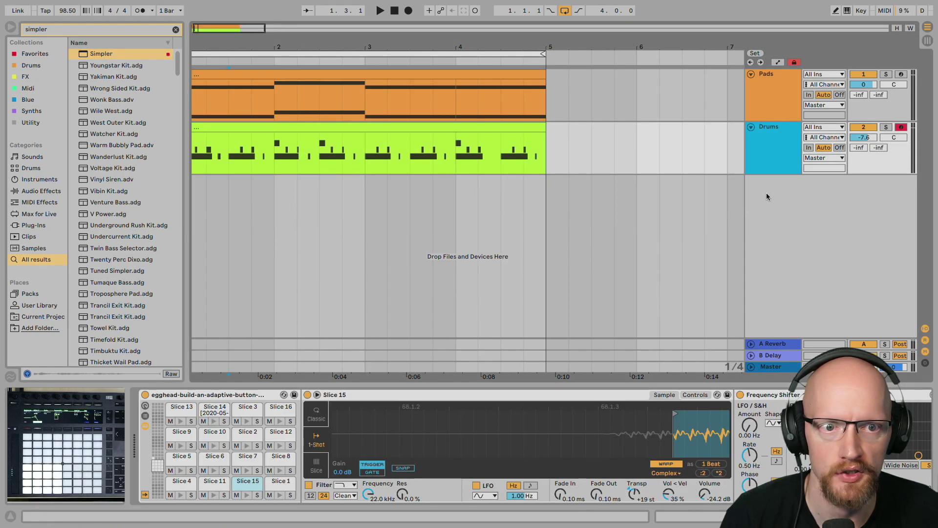
key(super+shift+t)
drag(97, 54, 224, 205)
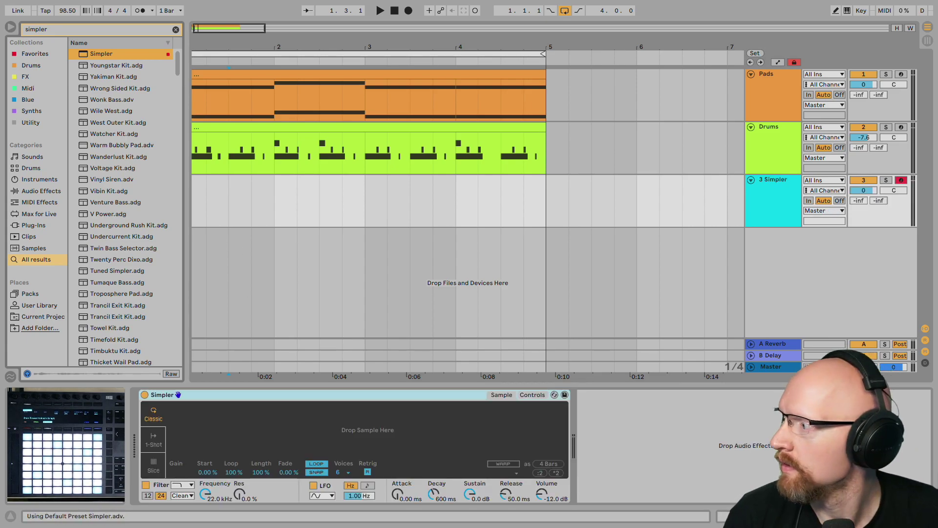
drag(346, 426, 303, 426)
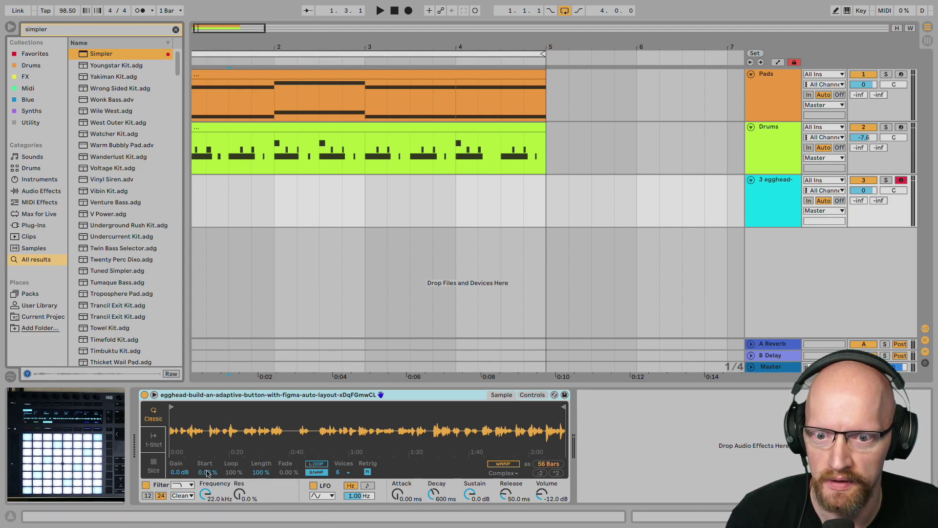
Slice the Simpler sample by transients at 67% sensitivity and convert the slices to a Drum Rack
click(153, 467)
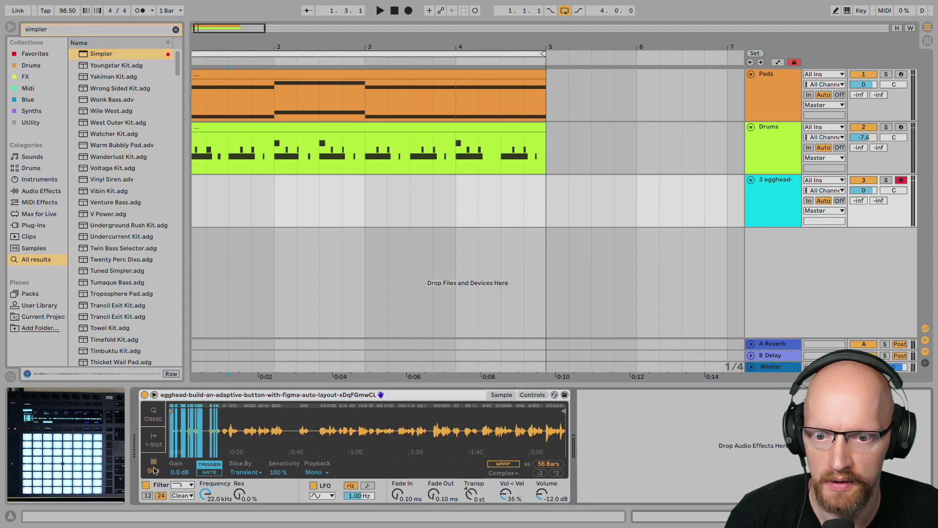
drag(279, 474, 279, 491)
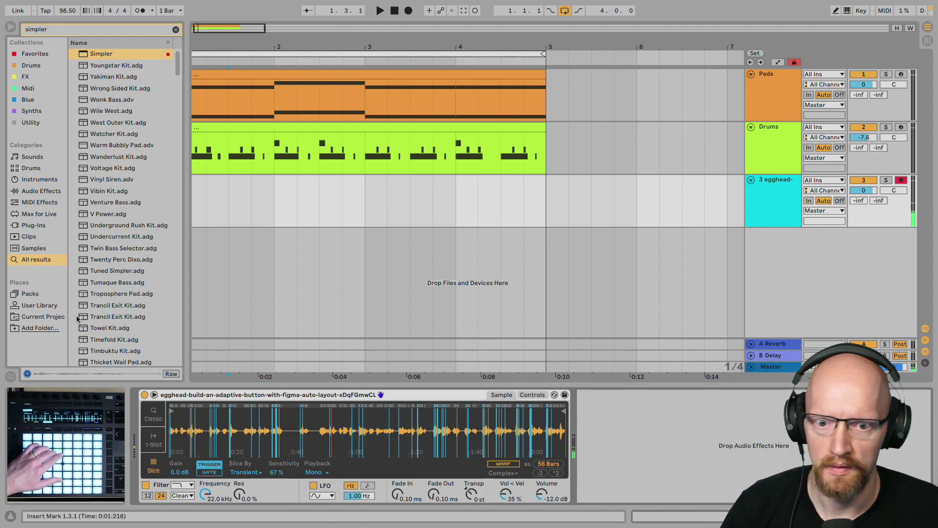
right_click(377, 443)
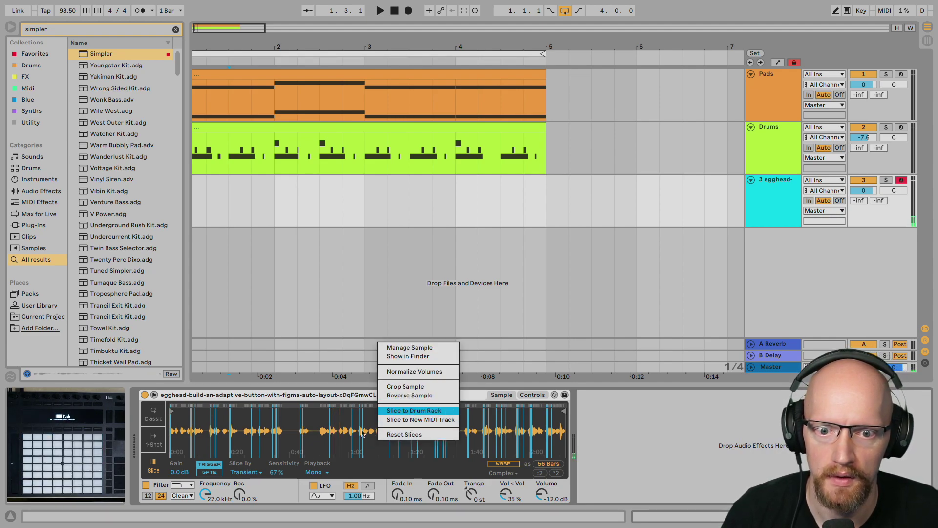
key(Return)
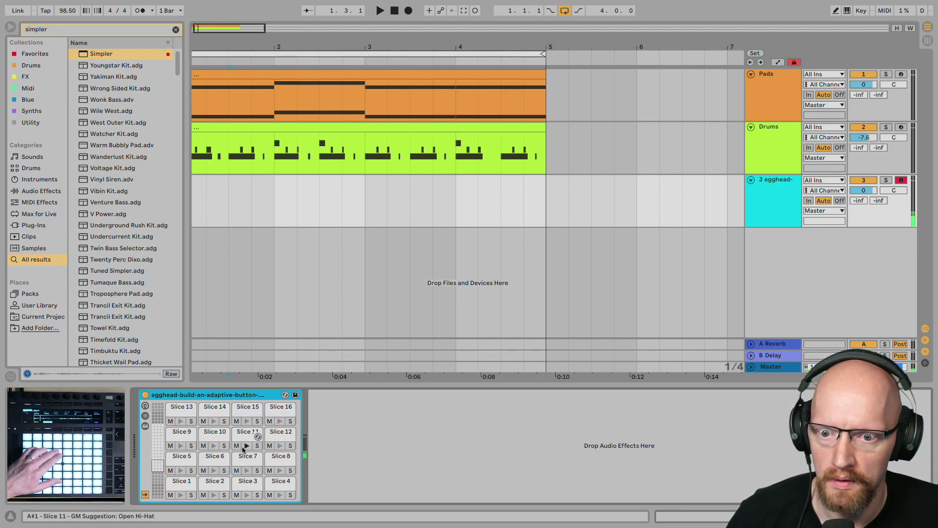
Browse the Drum Rack's slice banks and open Slice 24's sample
click(159, 455)
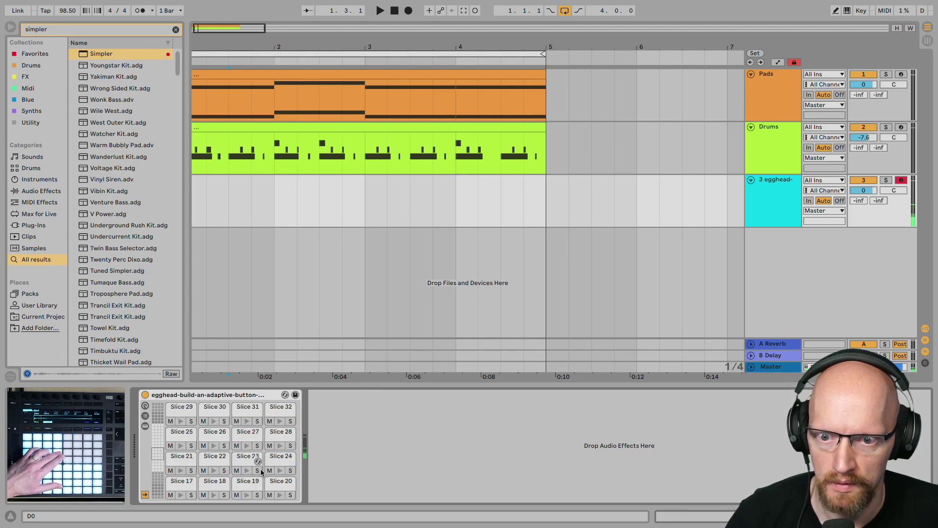
scroll(259, 471, down, 8)
scroll(260, 469, up, 4)
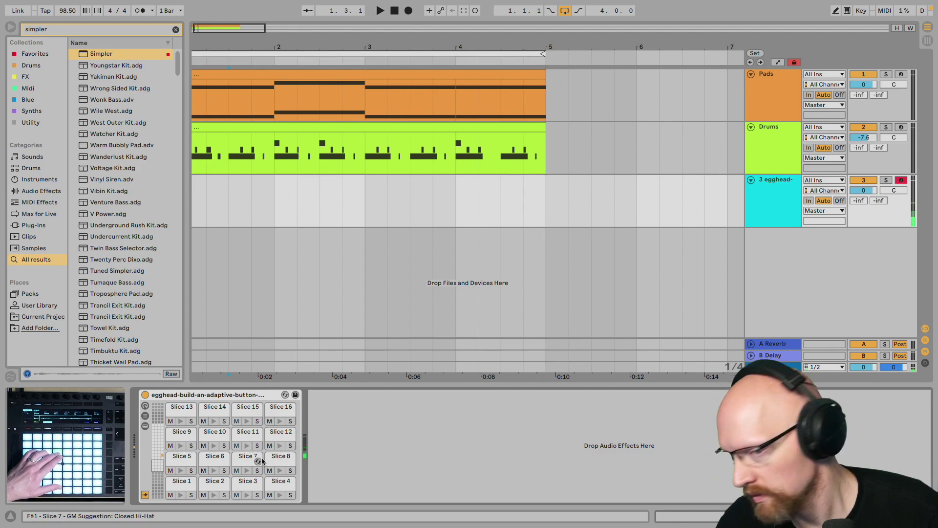
scroll(266, 462, up, 4)
click(272, 464)
double_click(272, 463)
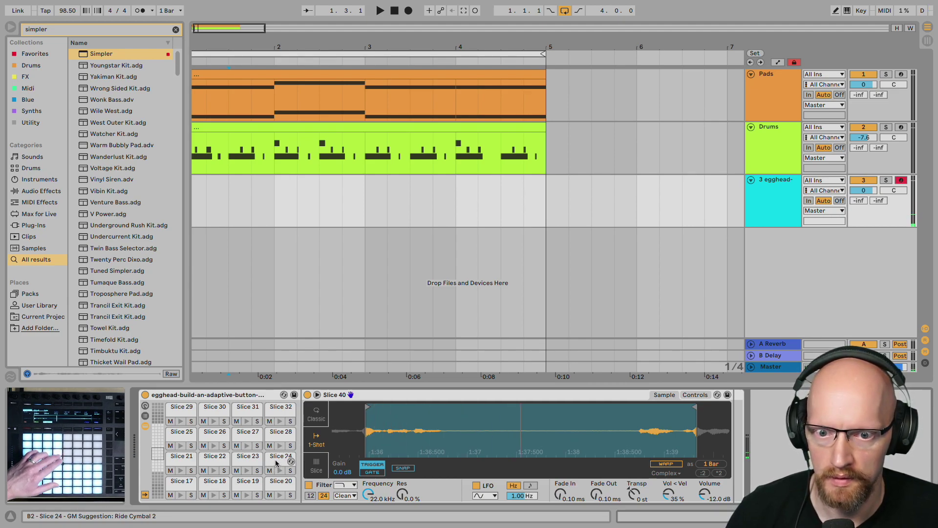
click(281, 464)
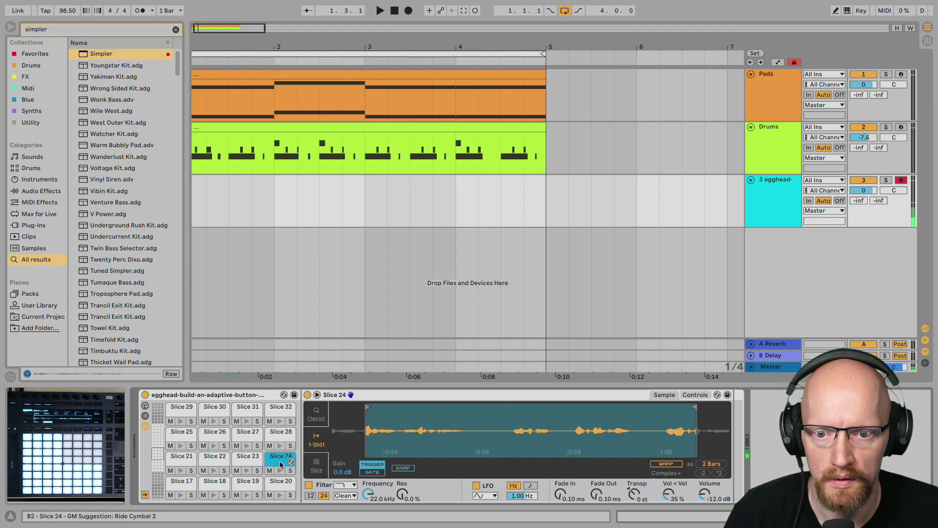
Move Slice 24's sample start earlier, just before the 0:53 phrase, and audition the slice
drag(367, 407, 331, 409)
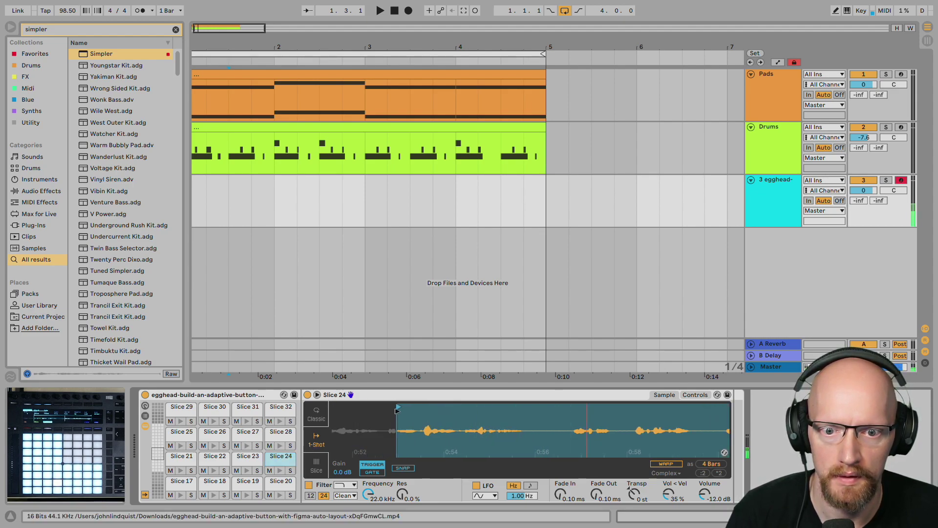
click(279, 471)
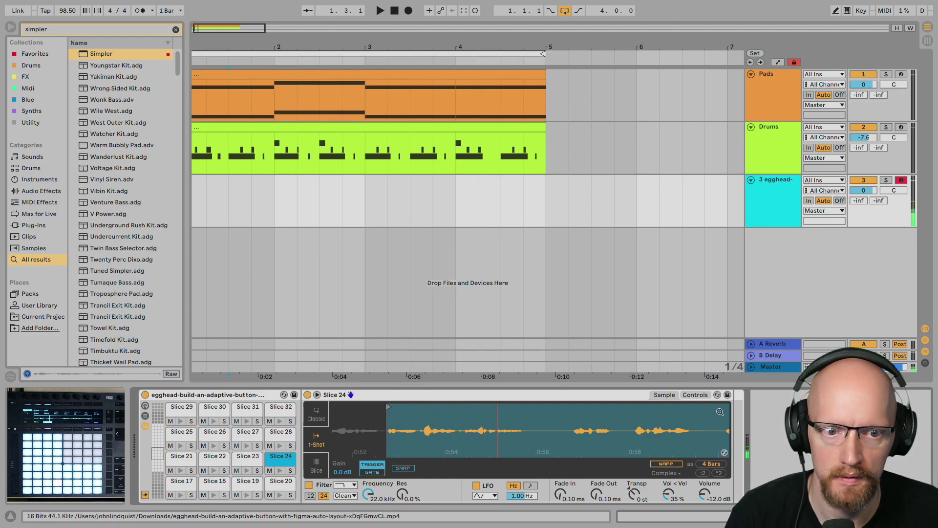
key(space)
key(space)
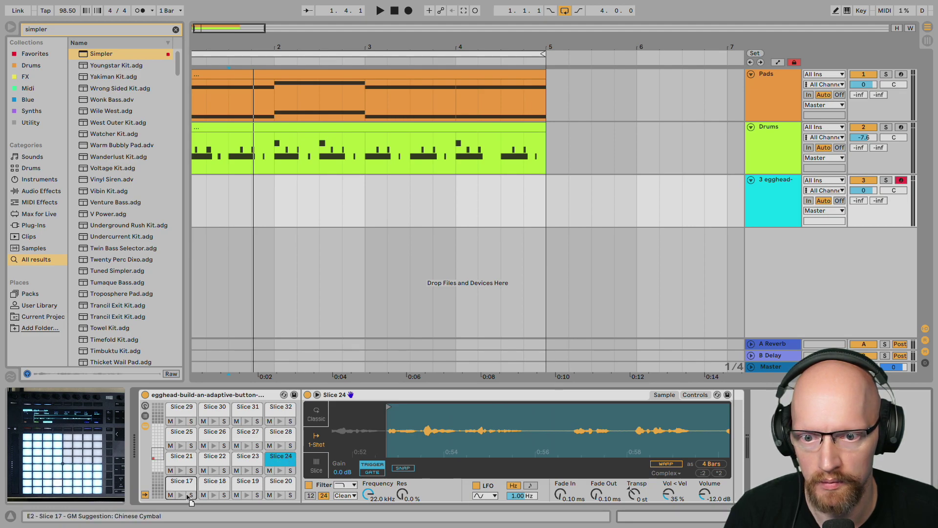
Swap Slice 24 onto Slice 17's pad, rename it "Quite What We Want" and audition it
mouse_move(190, 470)
mouse_down()
mouse_move(247, 488)
mouse_move(190, 486)
mouse_up()
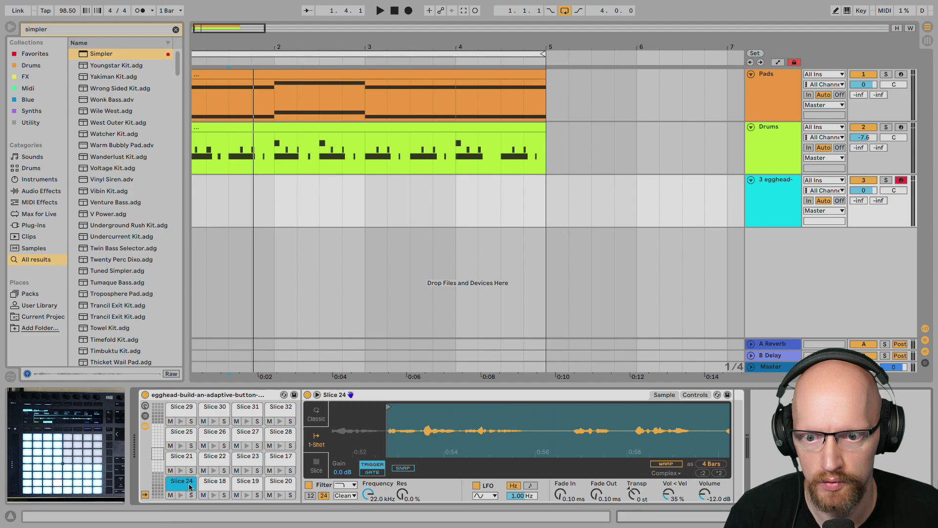
scroll(259, 457, up, 4)
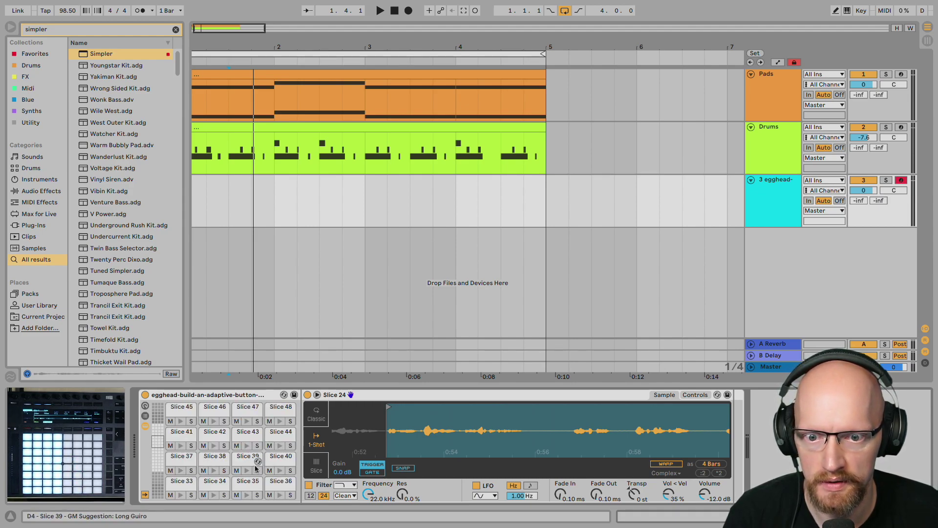
click(158, 454)
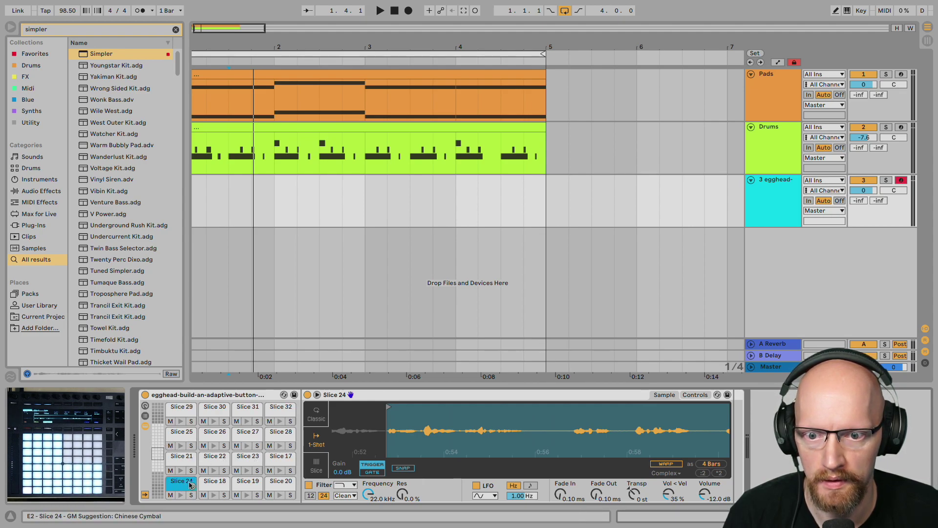
text(Quite What)
key(Return)
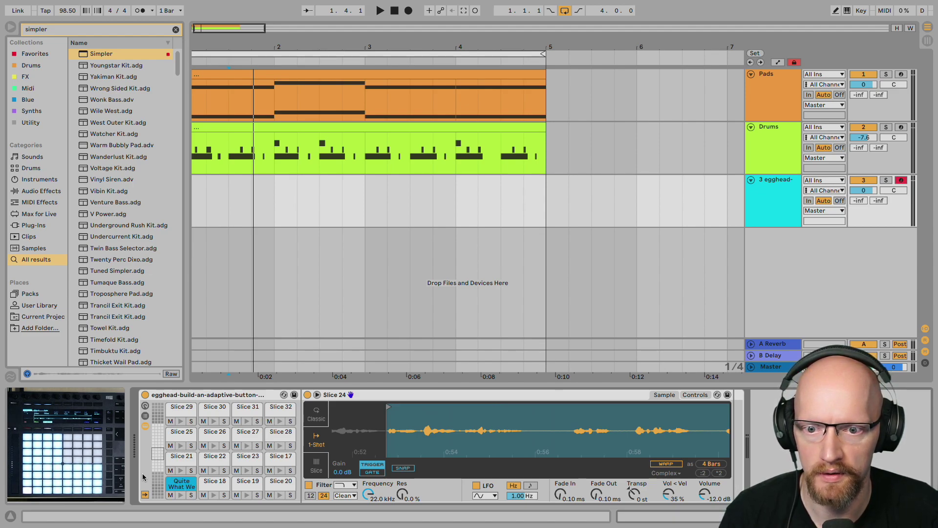
click(181, 495)
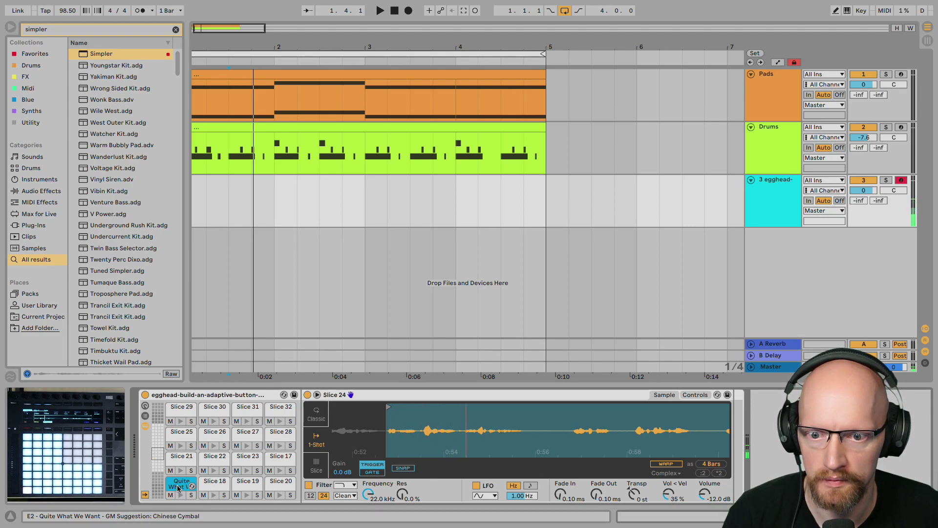
Move the Quite What We Want slice onto Slice 1's pad in the lowest slice bank
click(157, 466)
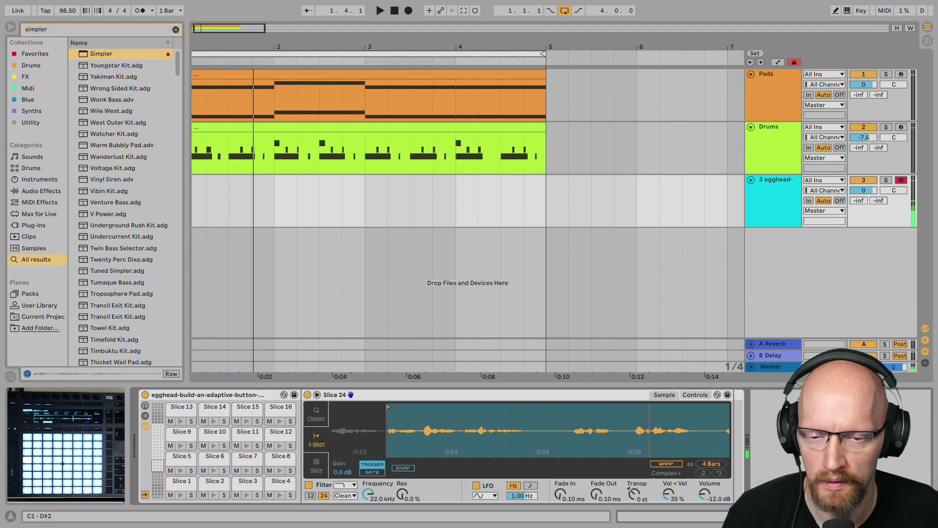
drag(157, 466, 158, 456)
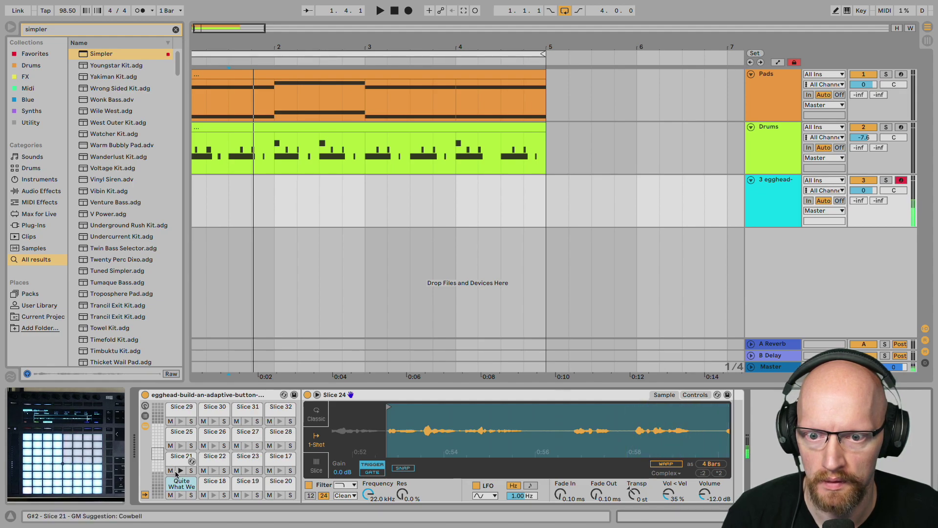
click(179, 484)
drag(181, 509, 181, 487)
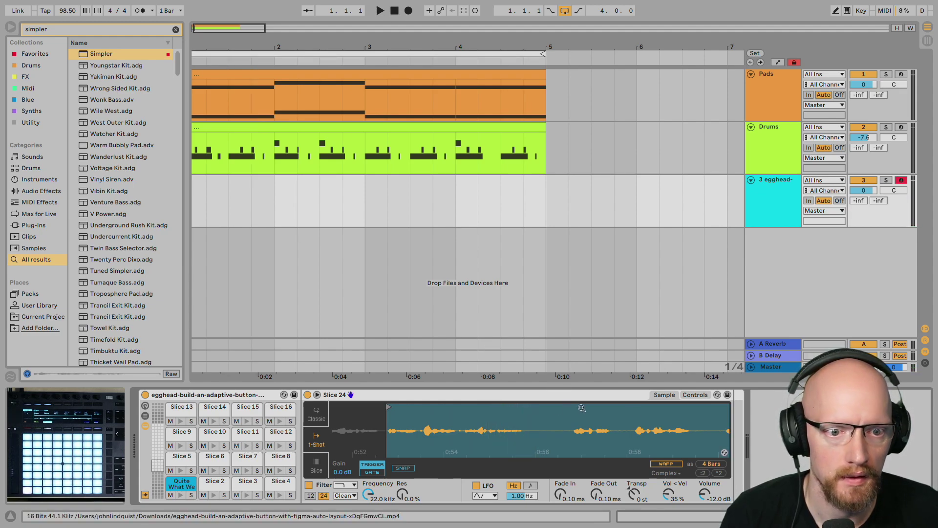
Find VocalSynth 2 by searching the Favorites collection for "vocal" and add it after the Drum Rack on the third track
click(69, 32)
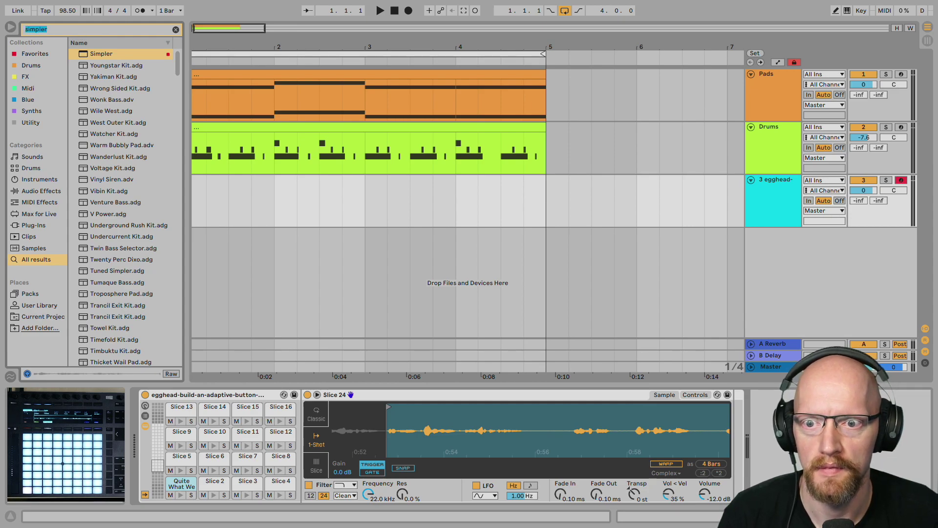
key(BackSpace)
text(vao)
key(BackSpace)
key(BackSpace)
key(BackSpace)
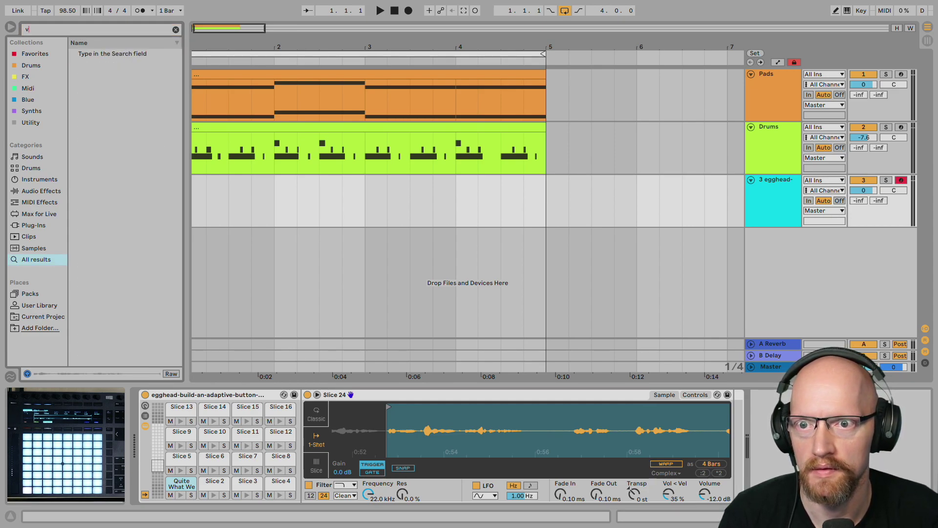
text(vocal)
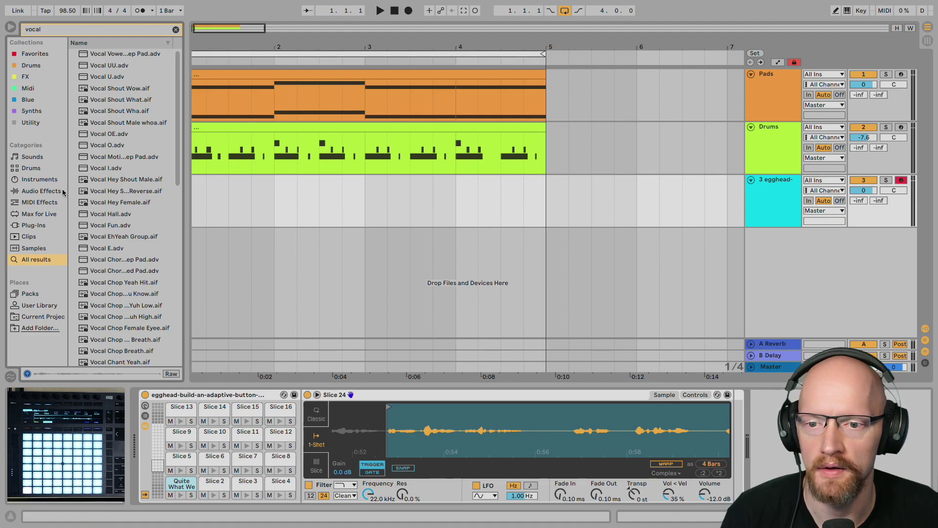
click(42, 192)
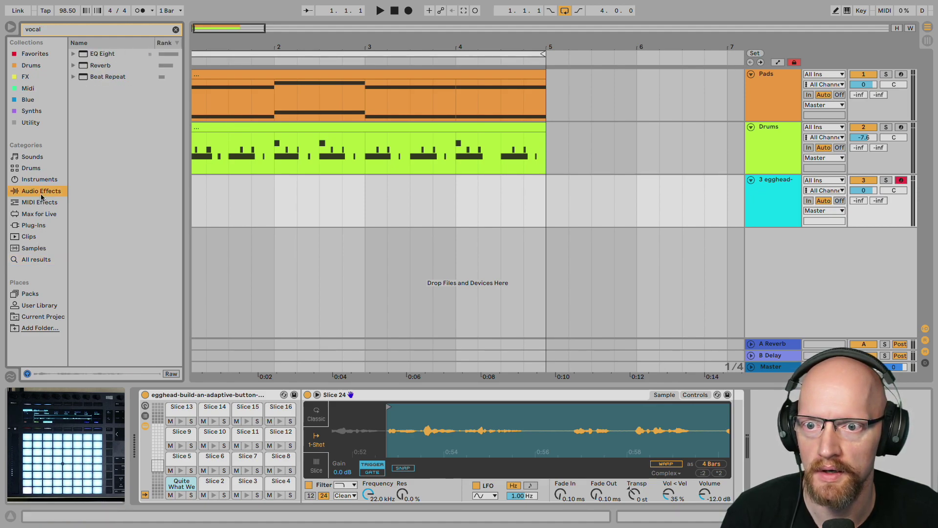
click(42, 54)
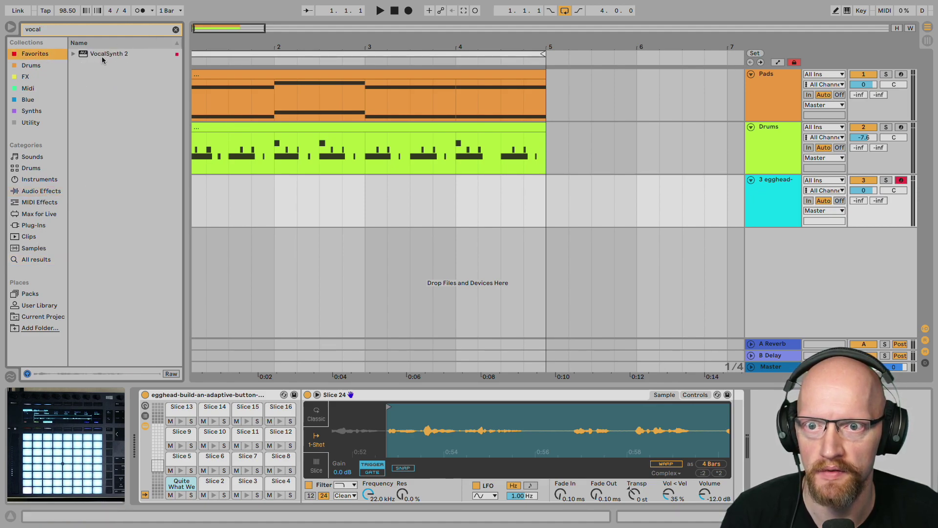
drag(102, 57, 591, 306)
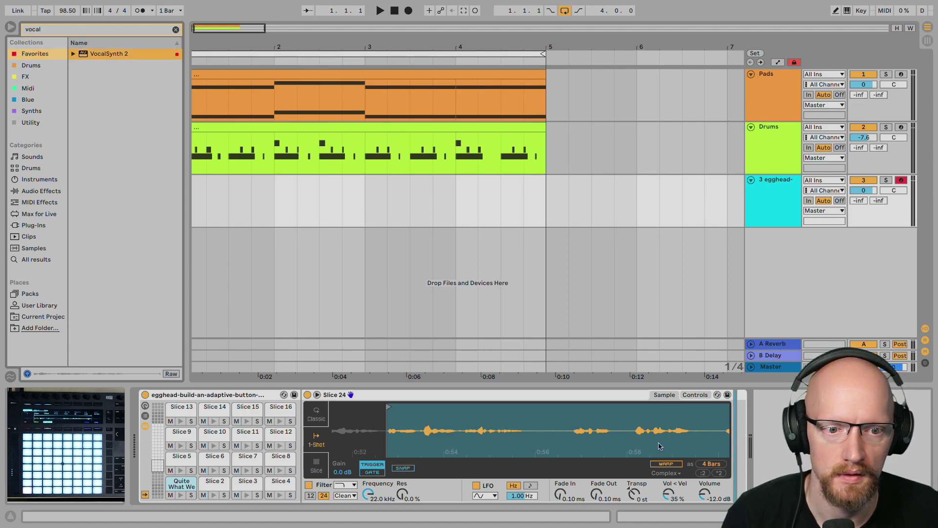
drag(659, 445, 650, 446)
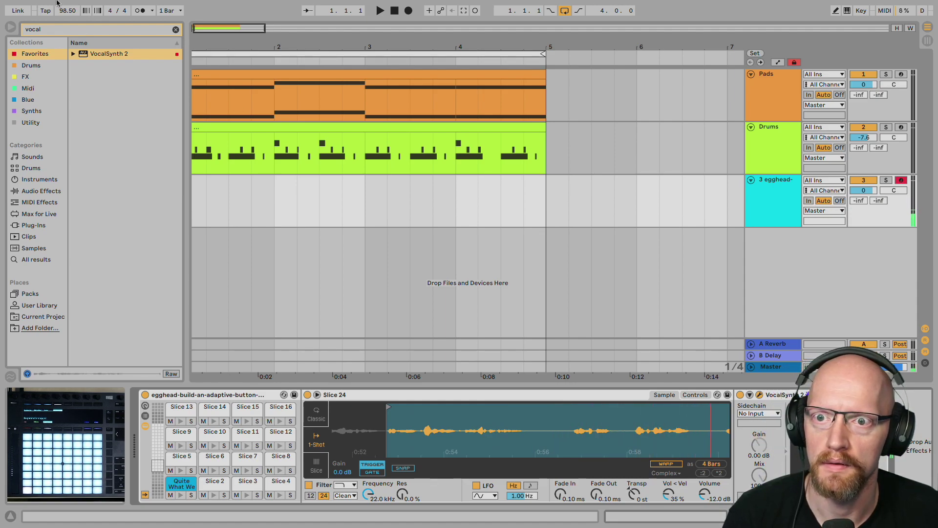
Exit full screen, audition Quite What We Want through VocalSynth 2, and place the plug-in window beside the Live window
mouse_move(207, 10)
click(26, 16)
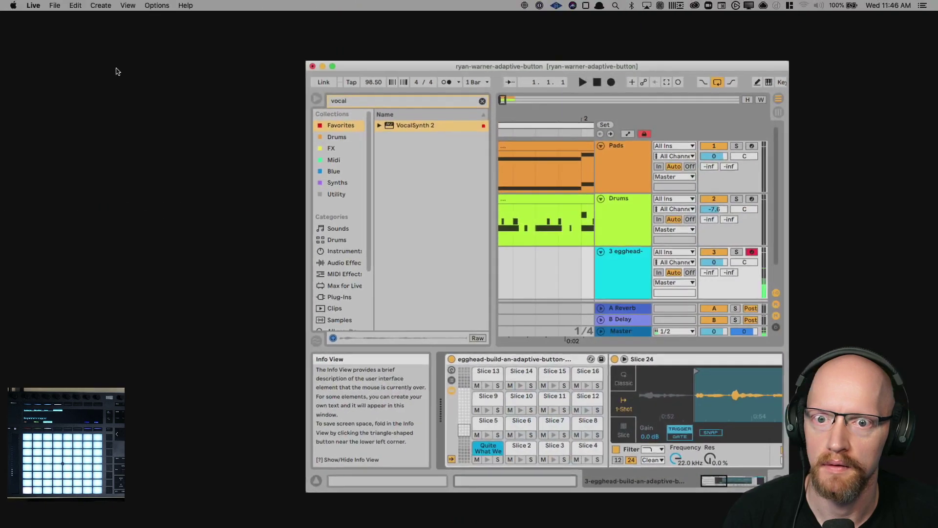
drag(389, 65, 304, 71)
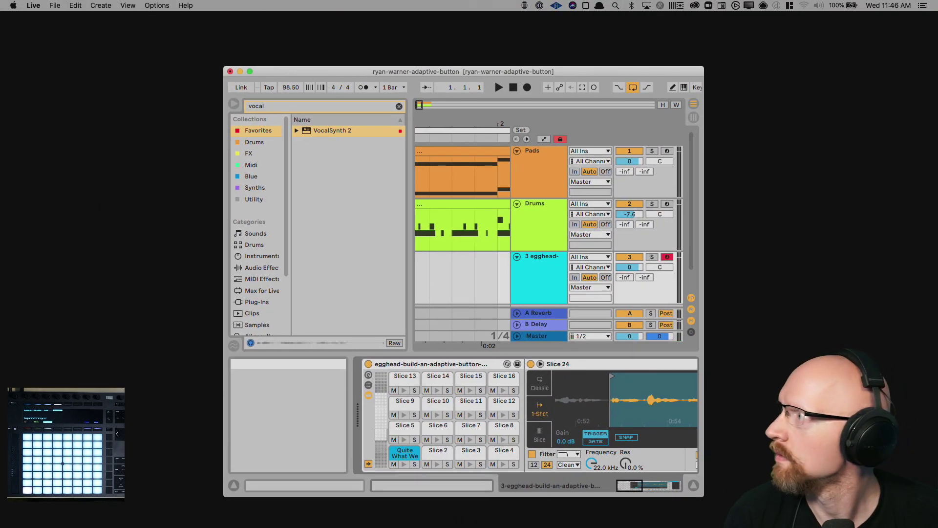
drag(677, 527, 690, 102)
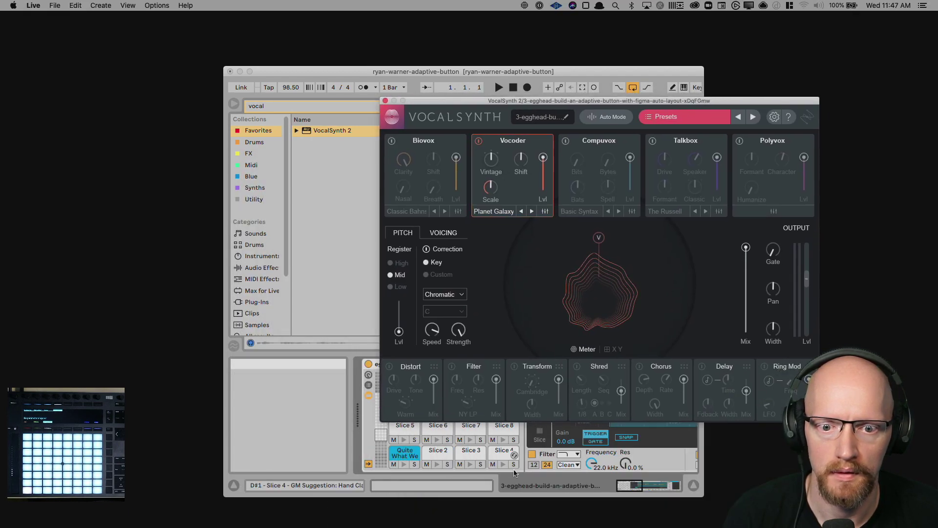
click(403, 465)
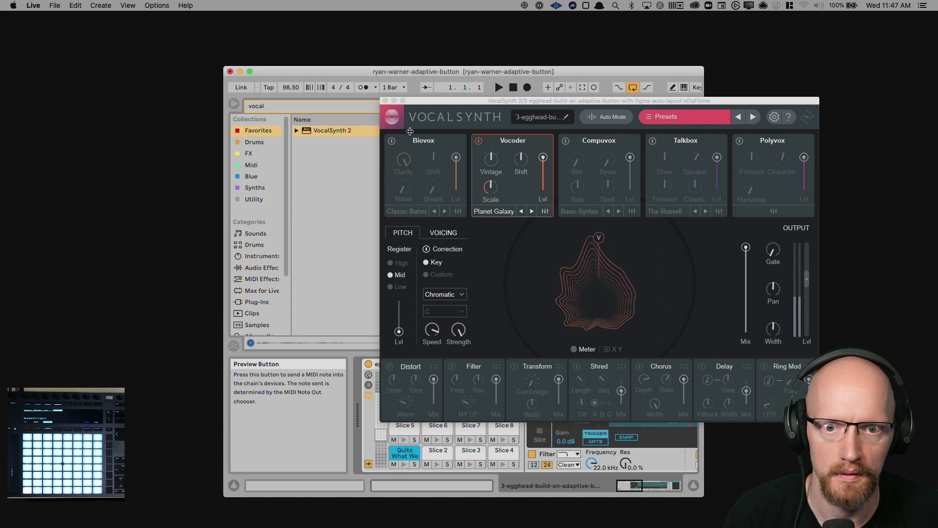
drag(427, 100, 621, 132)
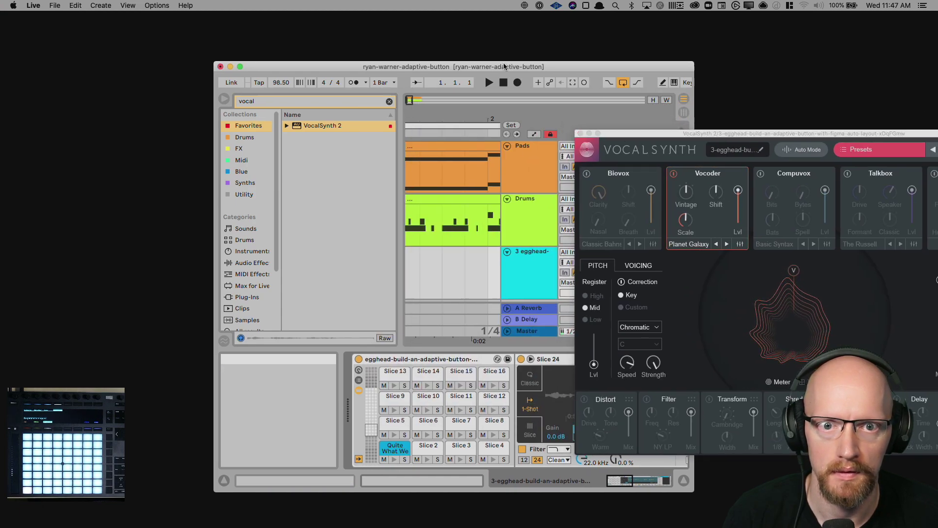
drag(519, 71, 406, 35)
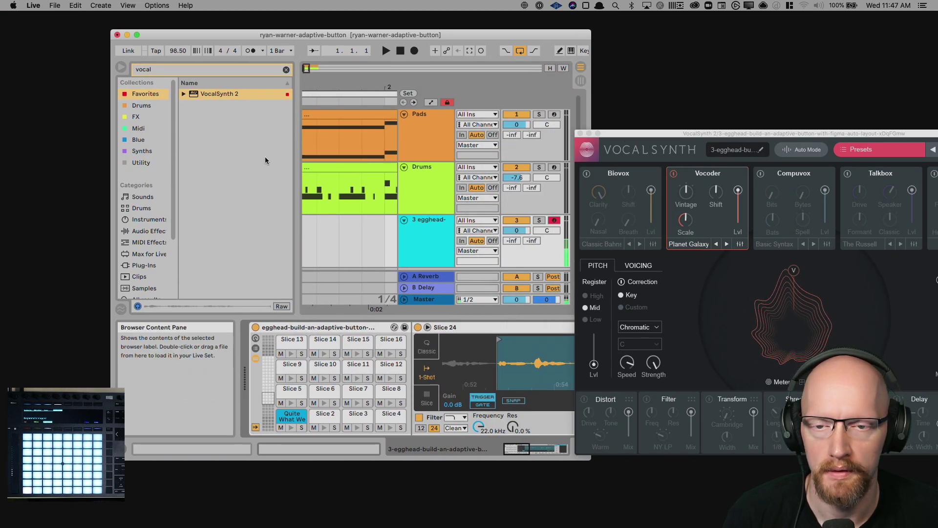
Hide the browser and the device view, and return Live to full screen with VocalSynth 2 still open
key(super+alt+b)
key(super+alt+l)
drag(160, 33, 158, 31)
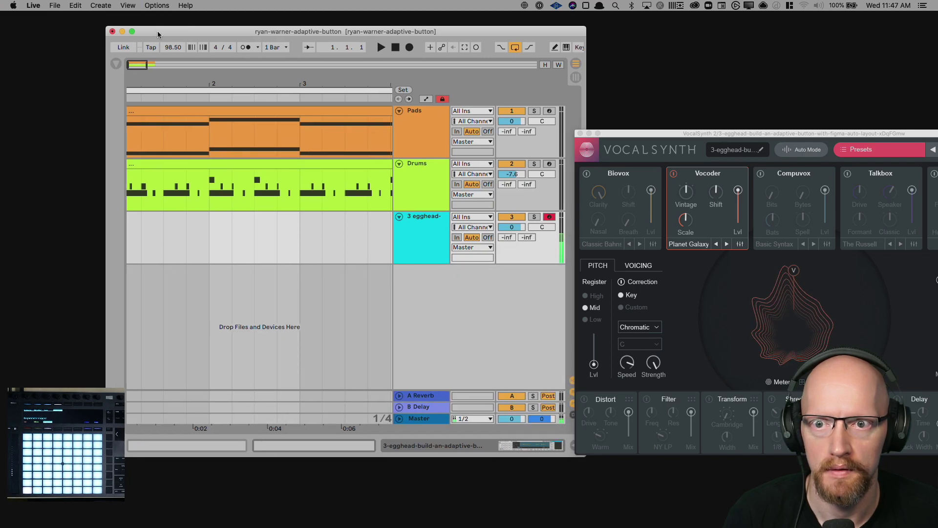
click(133, 32)
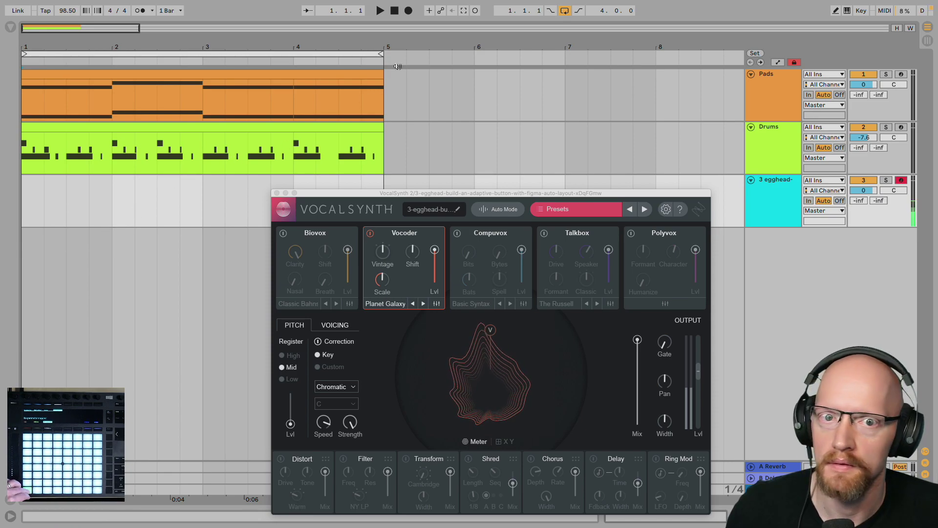
Capture the played MIDI as a clip on the third track and open it in the note editor
click(464, 13)
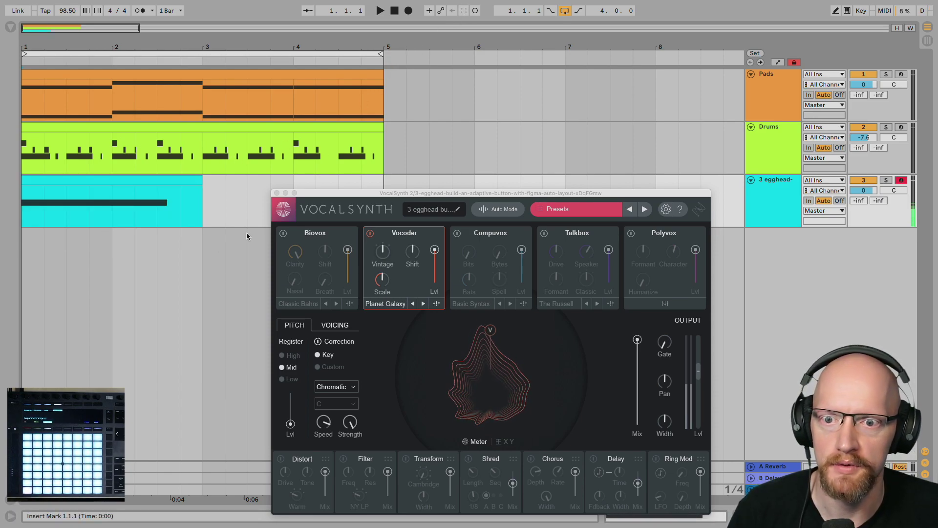
click(170, 180)
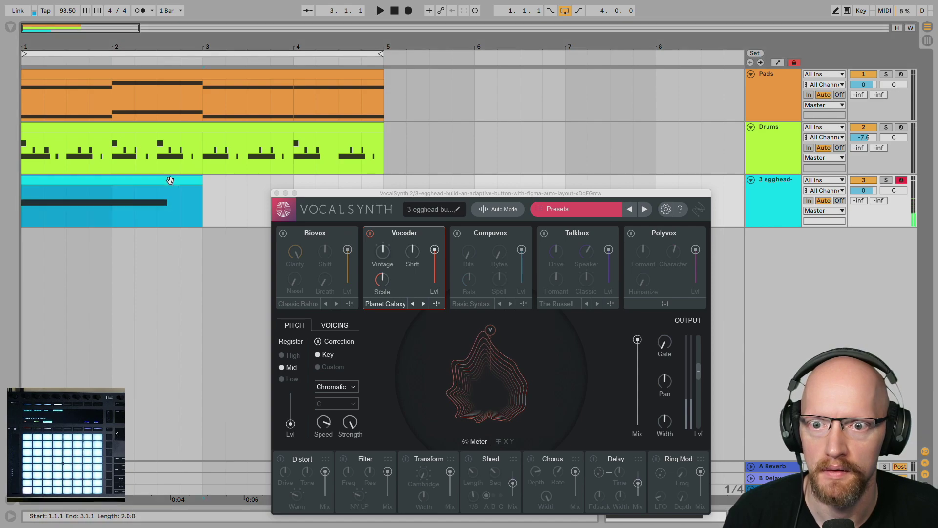
double_click(167, 204)
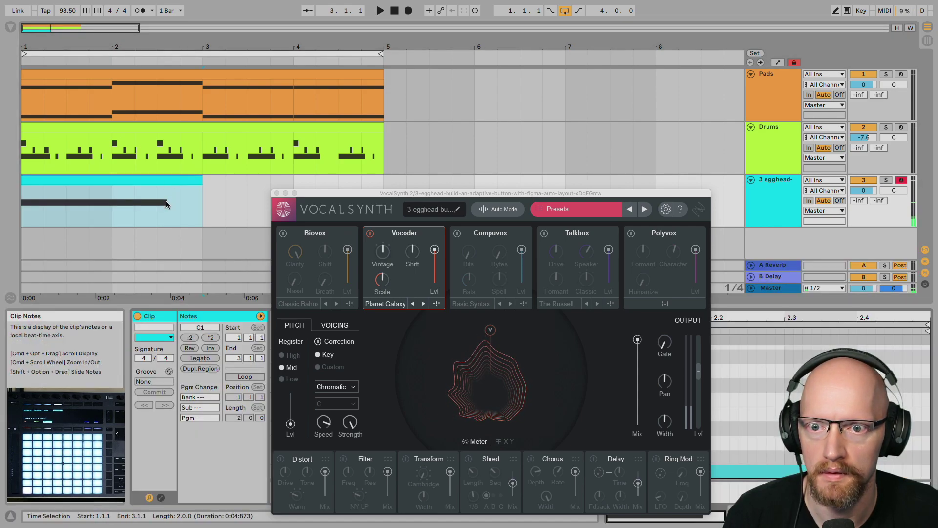
Move the VocalSynth 2 window clear of the note editor and shorten the Quite What We Want note to one bar
drag(435, 194, 288, 16)
click(830, 460)
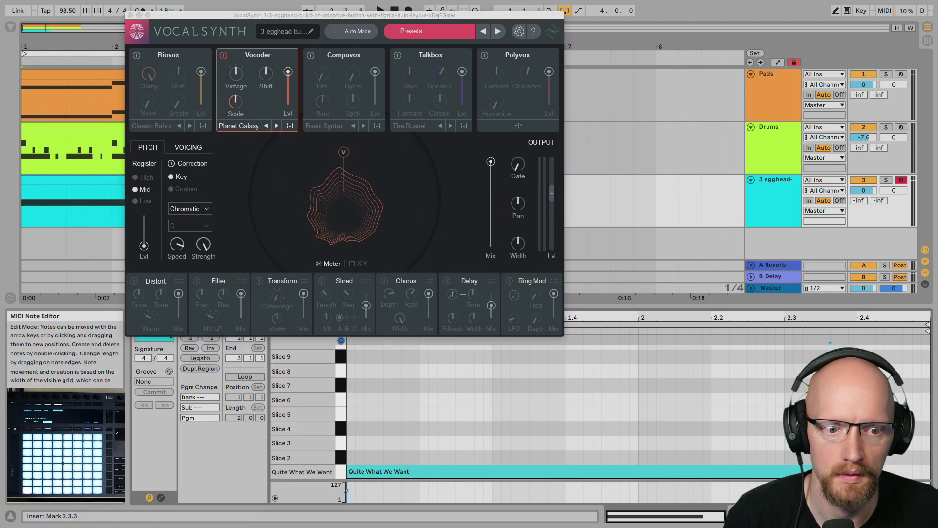
drag(830, 471, 638, 471)
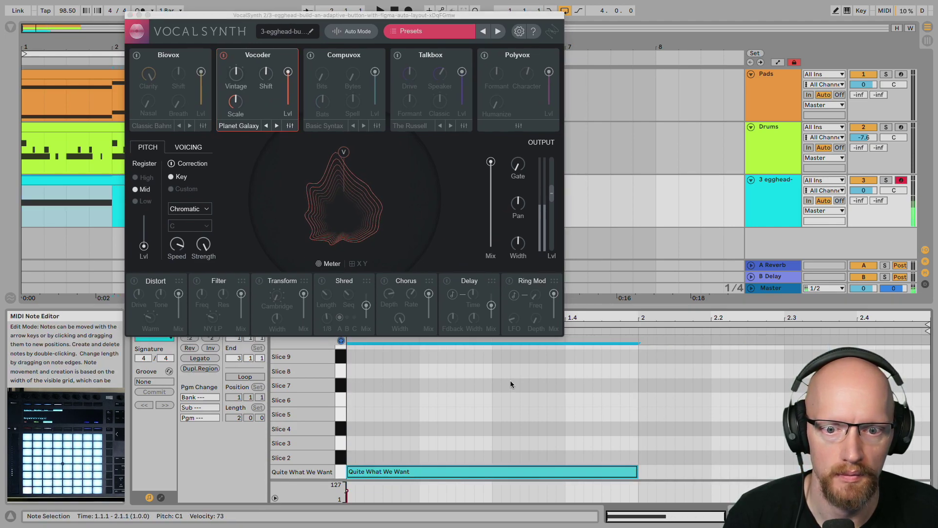
Loop the first bar of the third track's clip and start playback, keeping the VocalSynth 2 window clear of the clip
drag(275, 16, 514, 217)
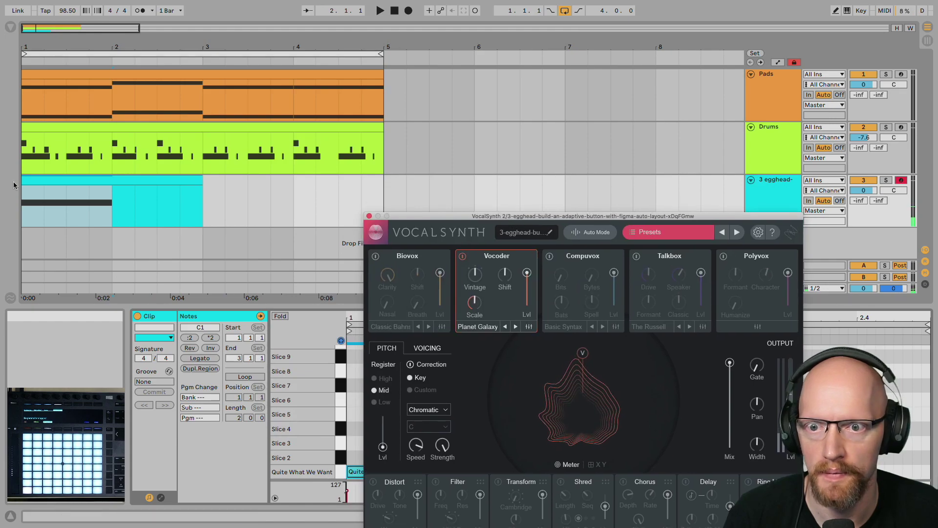
click(93, 211)
drag(110, 218, 30, 215)
key(super+l)
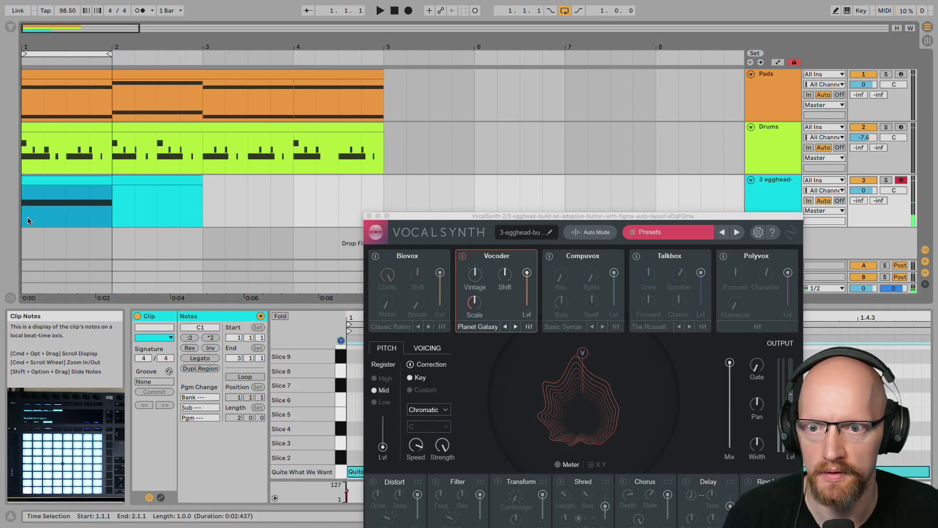
key(space)
drag(462, 217, 410, 104)
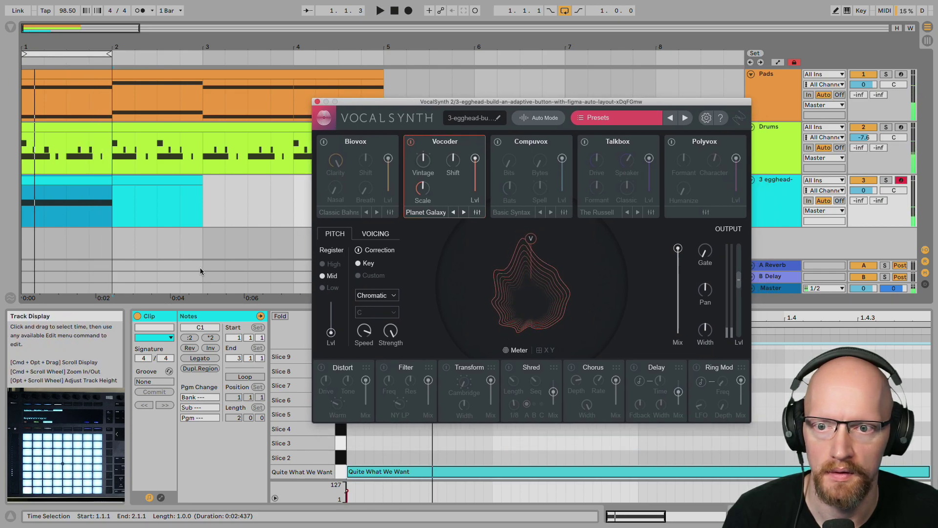
Solo the third track, switch VocalSynth 2 from Vocoder to Compuvox, and set Compuvox's Bytes to 14
click(411, 142)
click(498, 142)
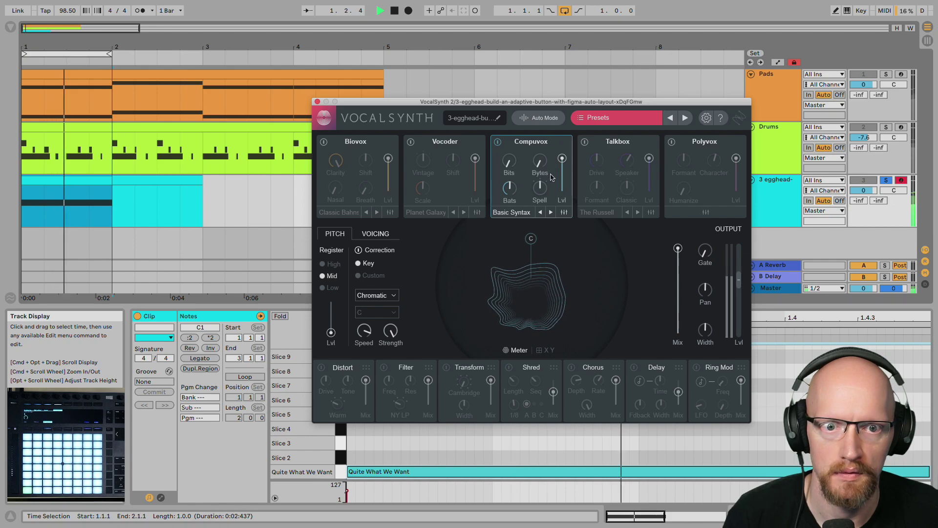
drag(509, 188, 504, 264)
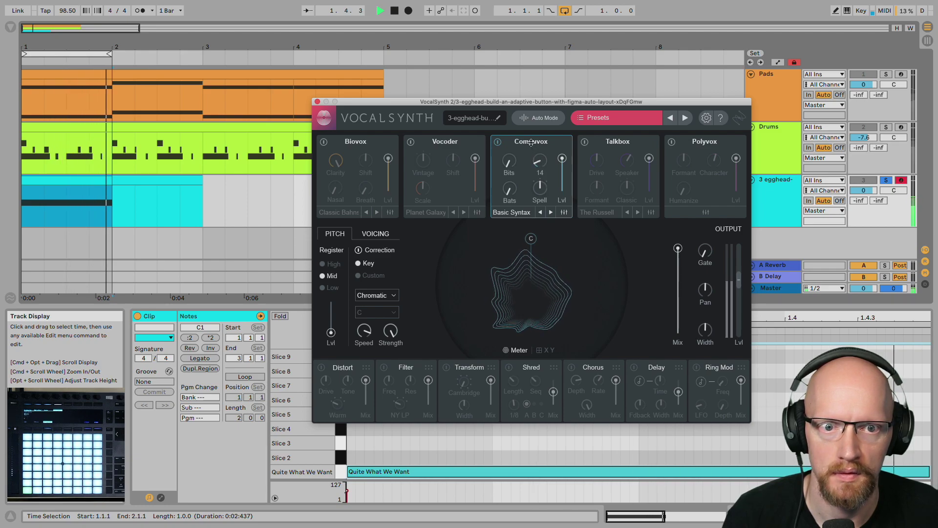
Try layering the Talkbox, Biovox and Polyvox modules over Compuvox, and check the Auto Mode setup without changing it
click(584, 141)
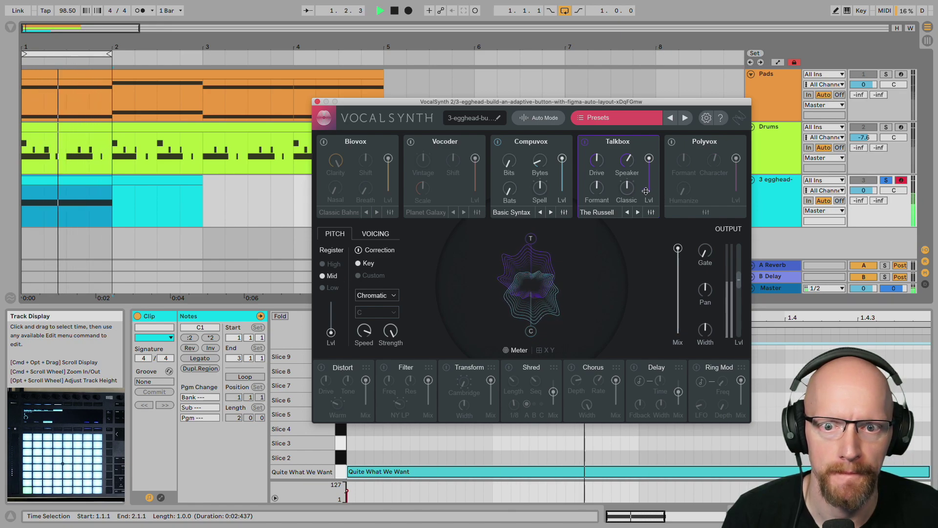
click(324, 141)
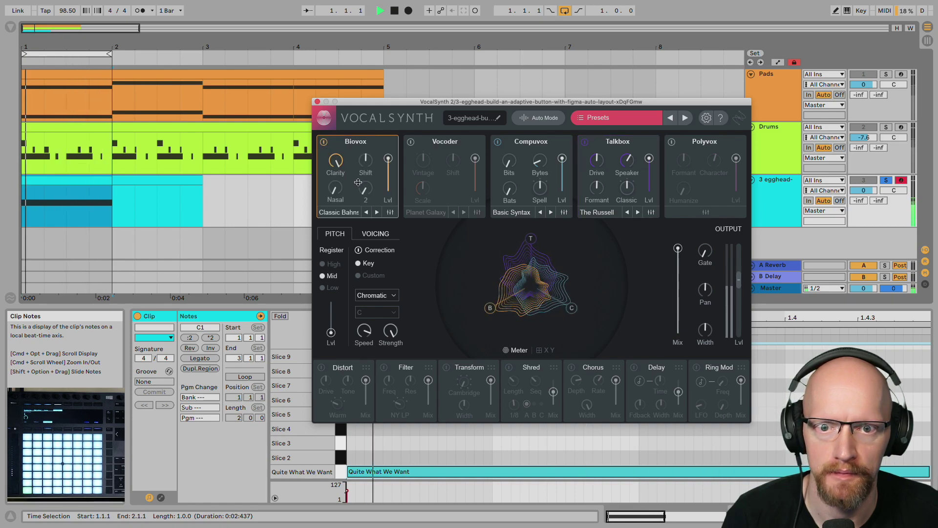
click(671, 142)
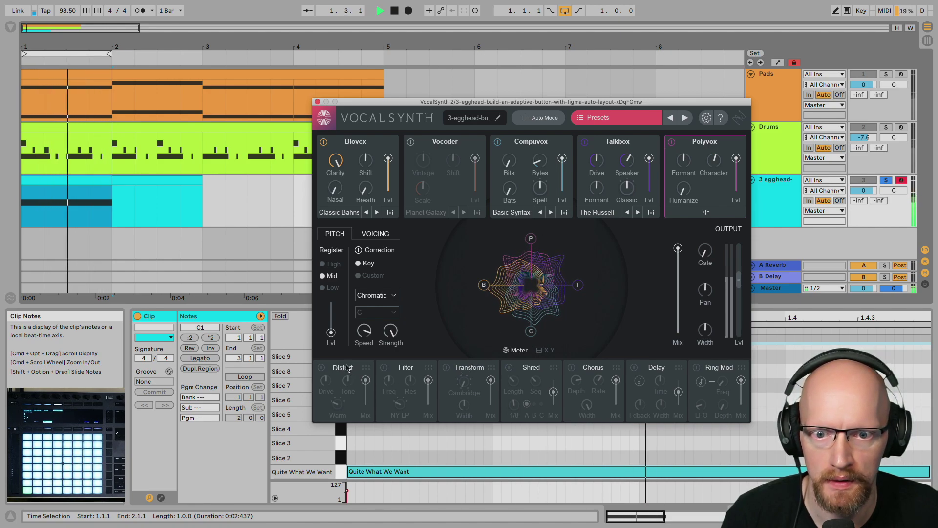
drag(331, 333, 335, 386)
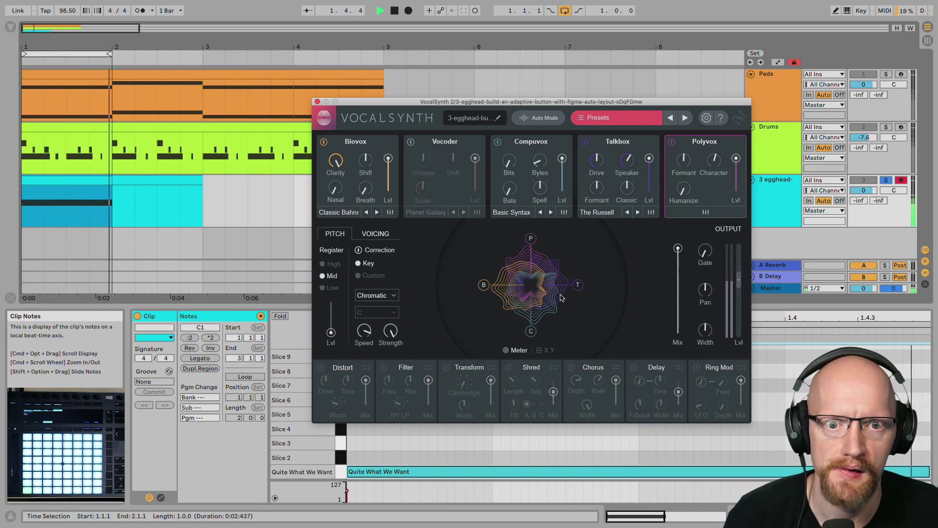
click(538, 118)
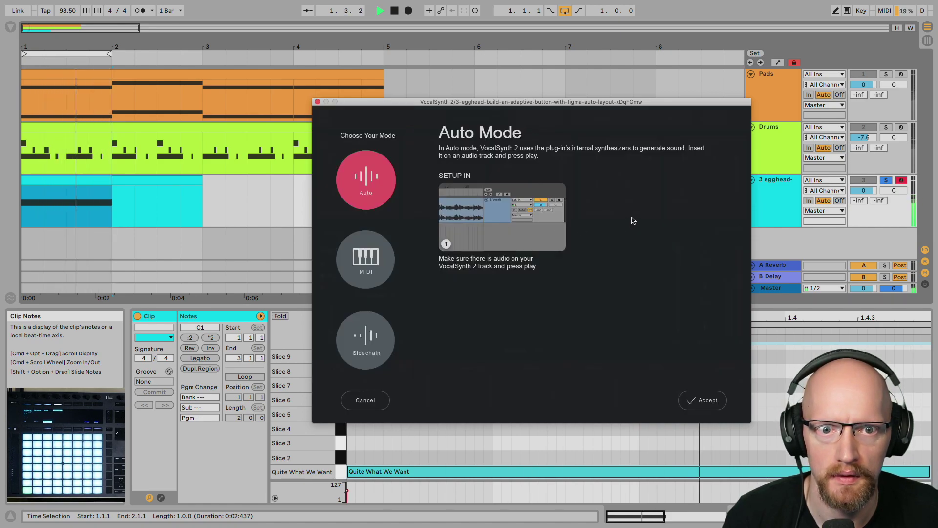
click(376, 400)
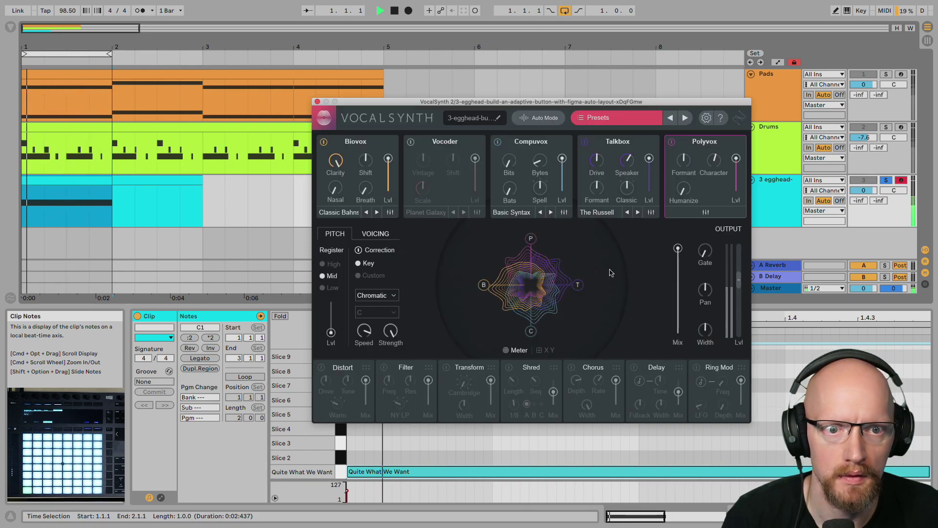
Try the Chorus, Distort and Filter effects one at a time on the looped vocal
key(space)
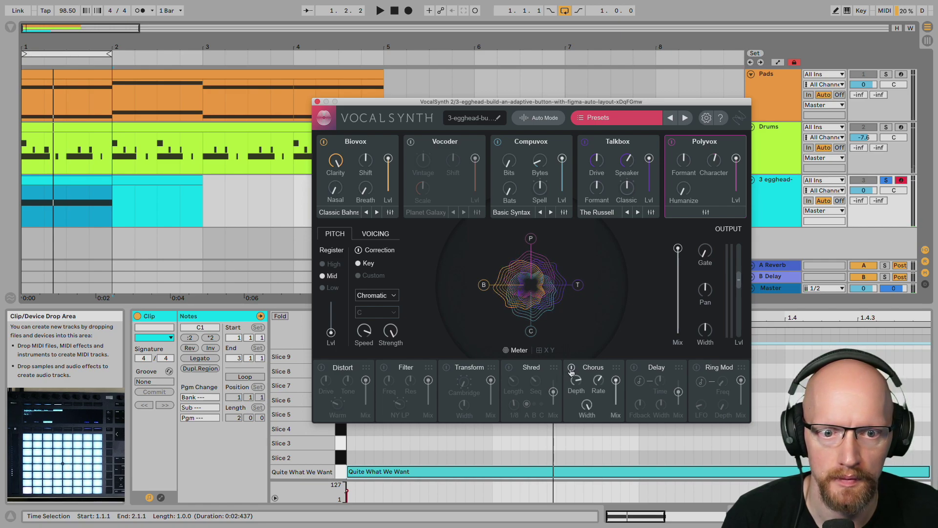
key(space)
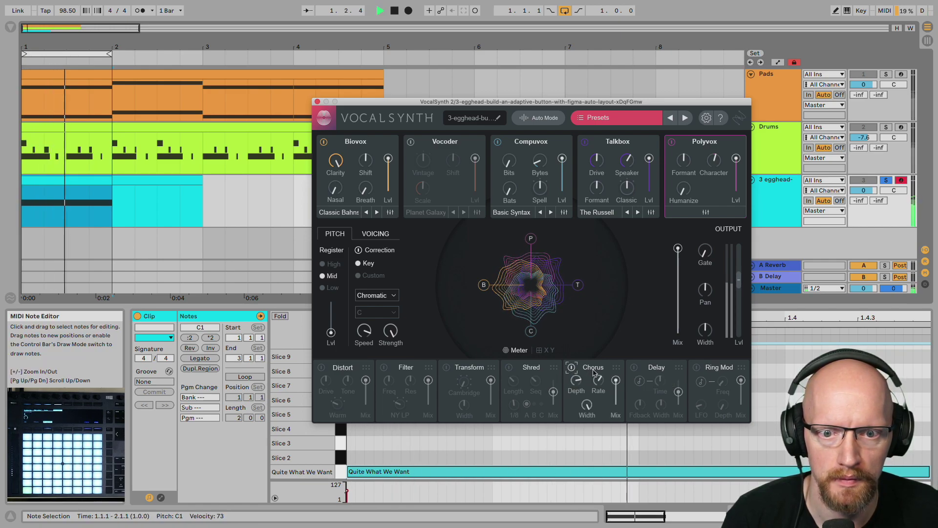
key(space)
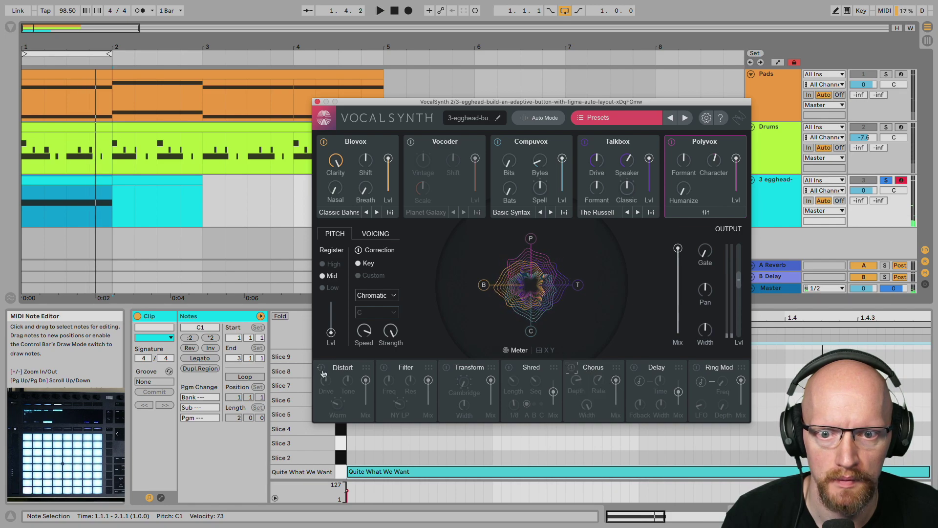
key(space)
click(383, 367)
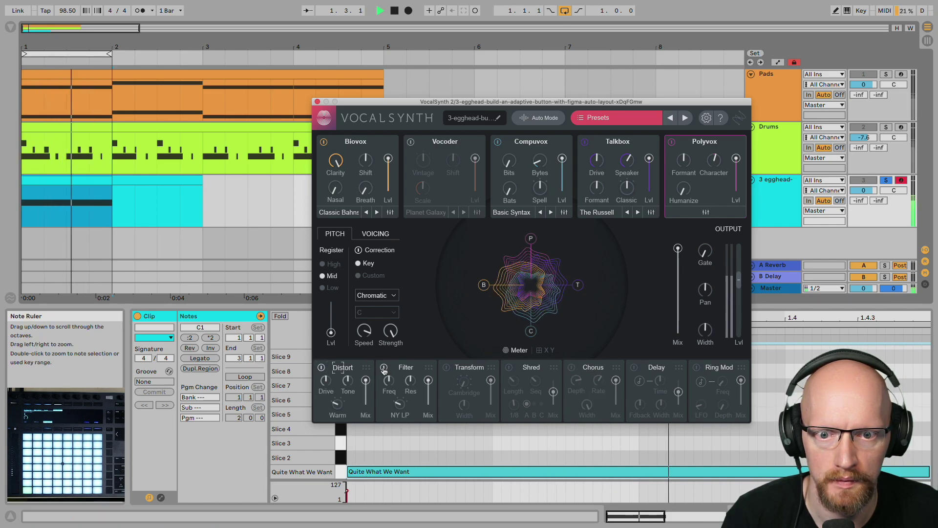
click(321, 368)
click(383, 368)
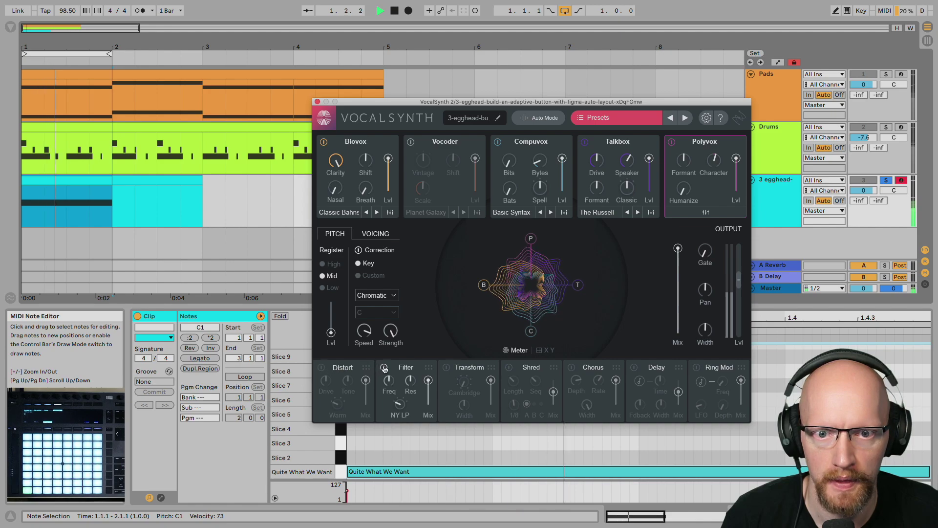
Turn off the Biovox, Polyvox and Compuvox modules and keep only Talkbox enabled for the vocal
click(323, 141)
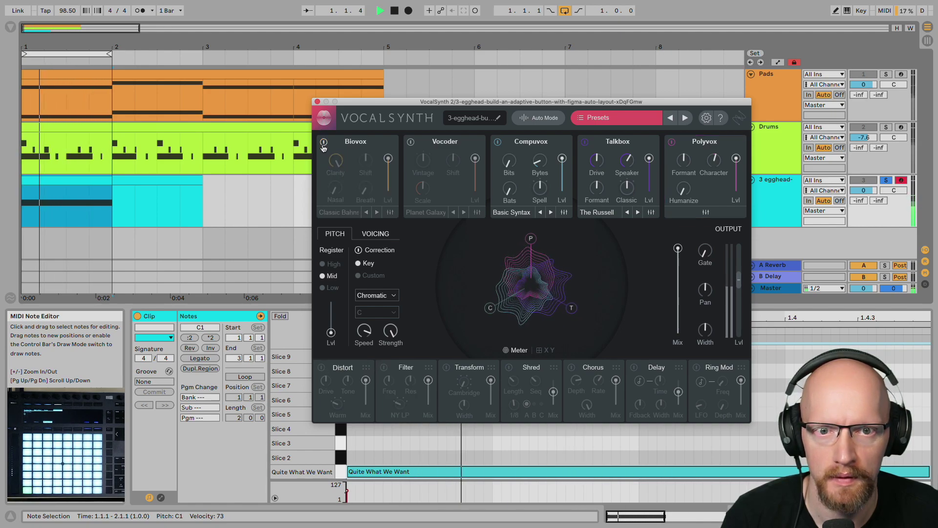
click(498, 143)
click(497, 142)
click(585, 141)
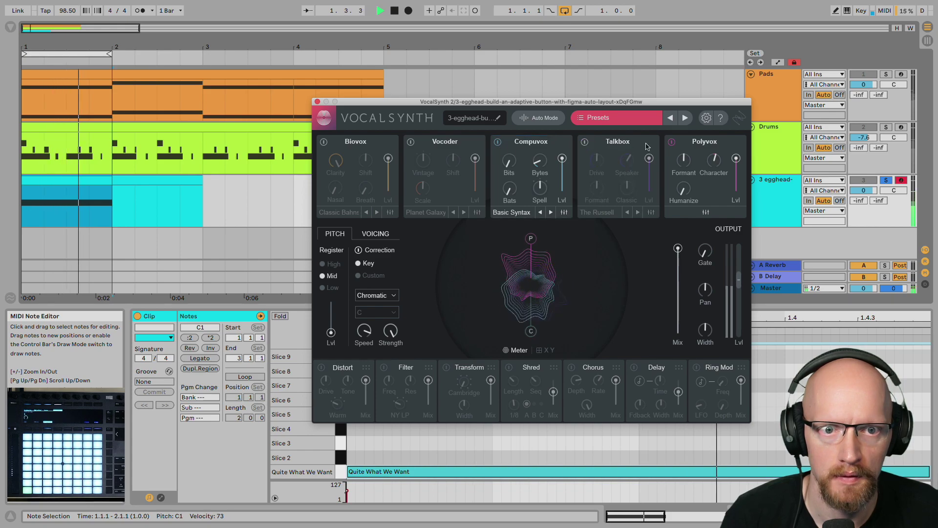
click(671, 142)
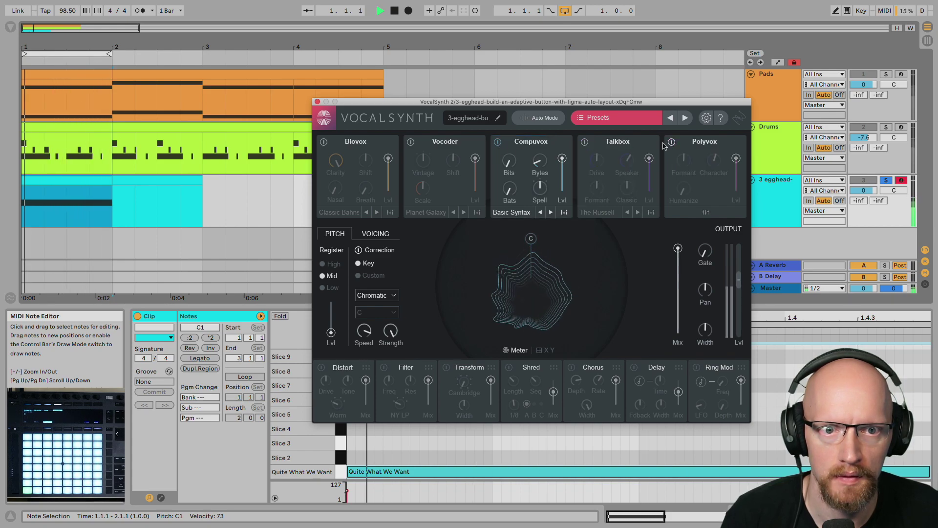
click(499, 142)
click(585, 142)
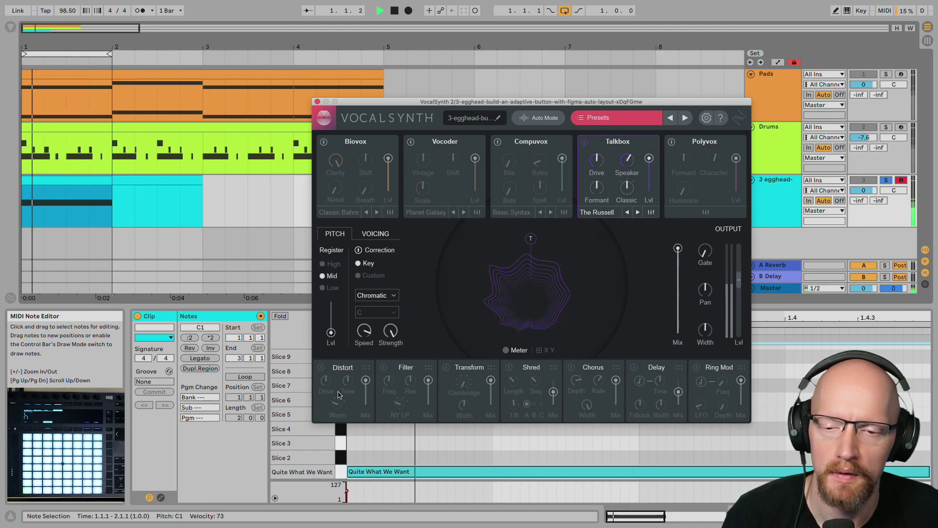
Show the third track's devices and set the Quite What We Want slice's transposition to +8 st, auditioning other pitches
click(419, 452)
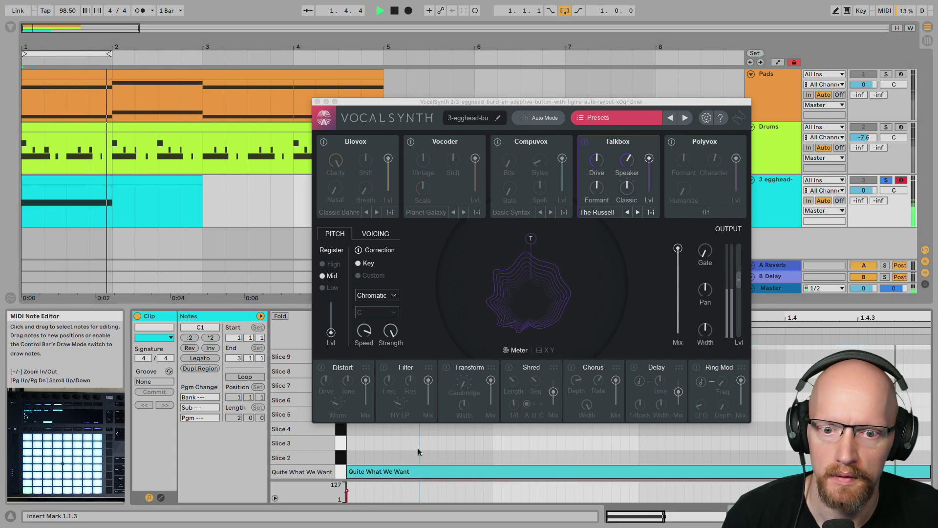
key(shift+Tab)
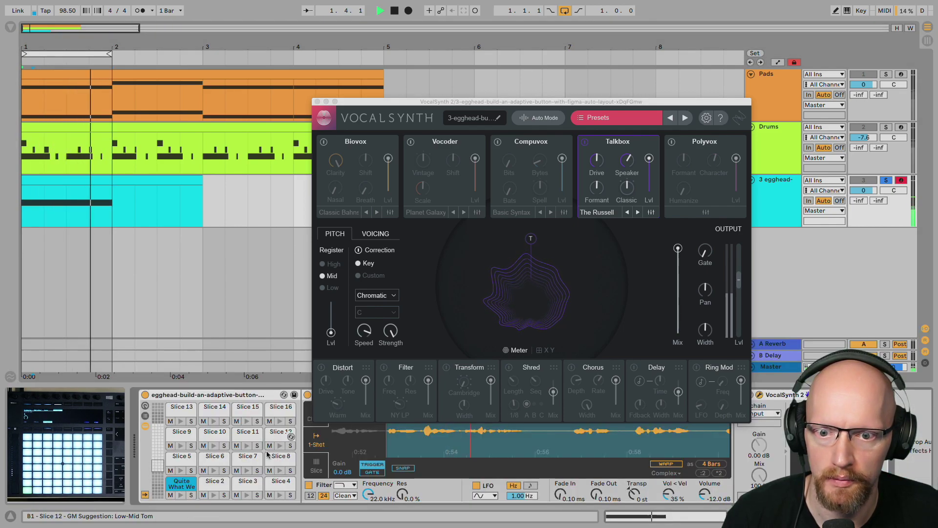
drag(634, 494, 634, 484)
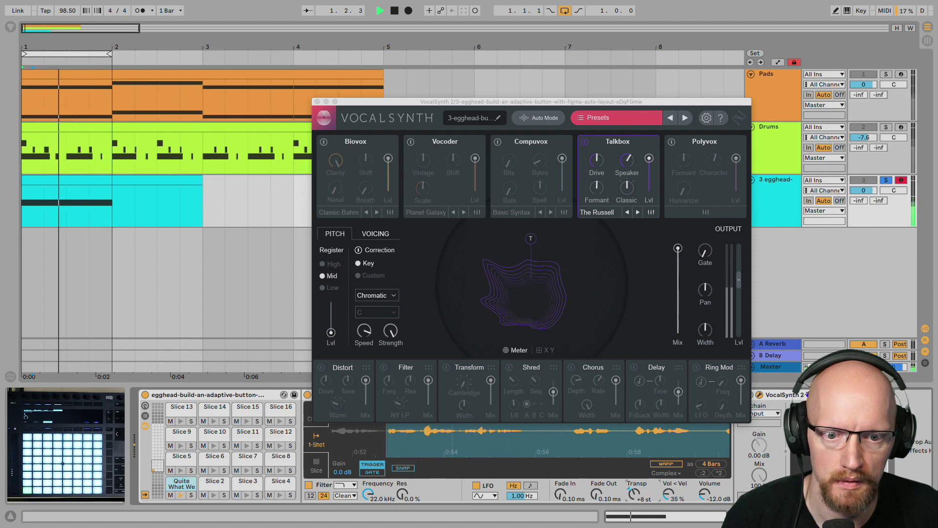
drag(634, 494, 634, 496)
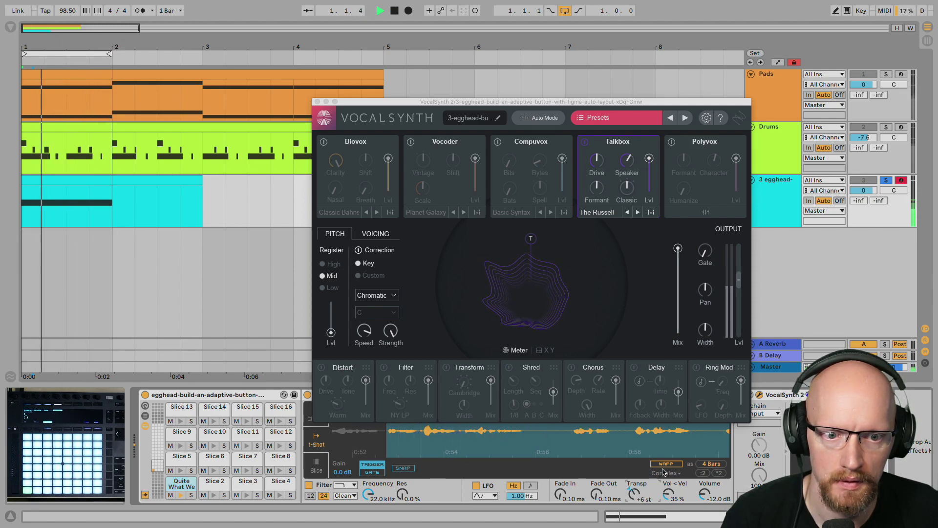
drag(633, 496, 634, 491)
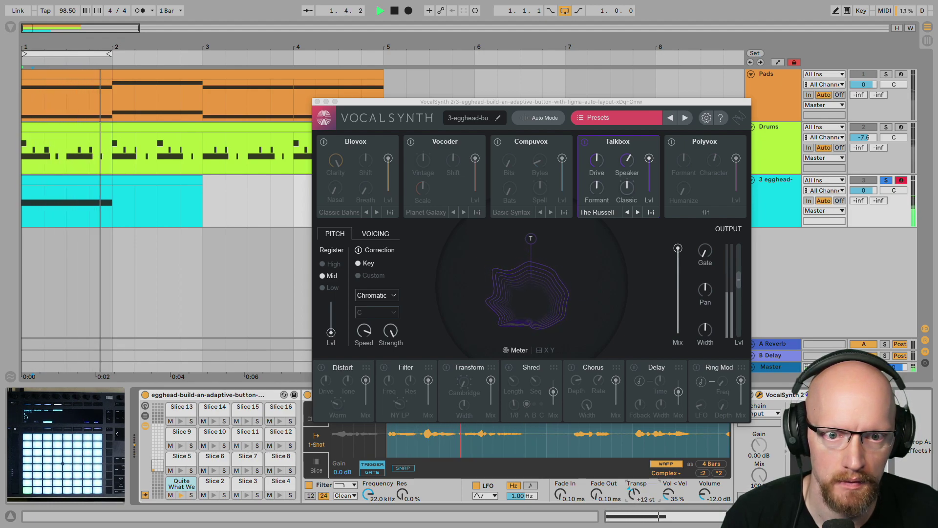
drag(633, 494, 634, 496)
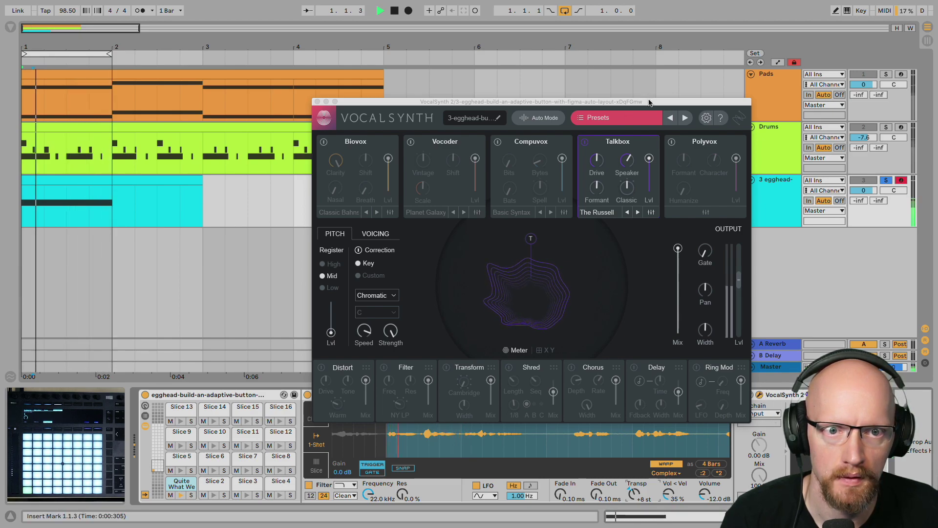
Raise the Quite What We Want slice's volume to 2.29 dB, close the VocalSynth 2 window, and stop playback
drag(649, 101, 477, 104)
drag(704, 493, 704, 473)
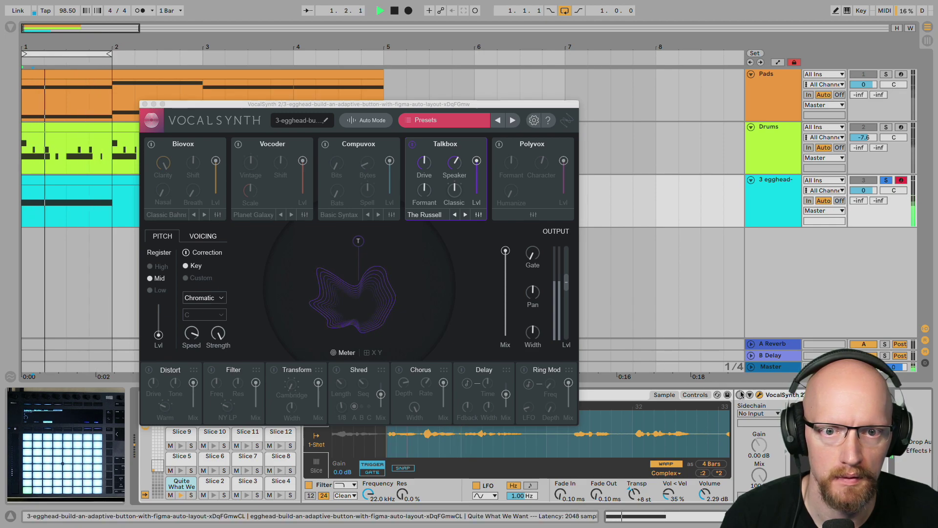
click(145, 105)
key(space)
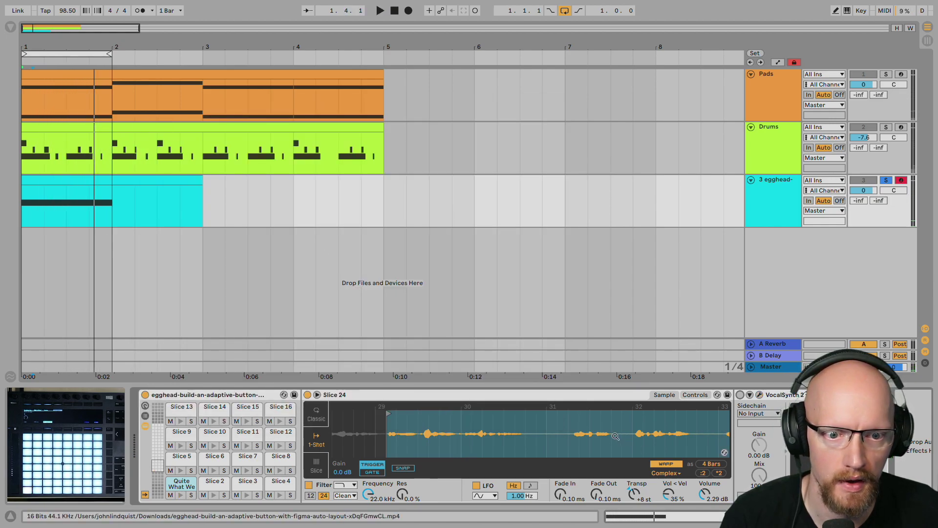
Trim the end of the Slice 24 sample so it spans 2 beats, and set its fade-out to 133 ms
scroll(616, 436, right, 3)
drag(712, 415, 422, 412)
key(space)
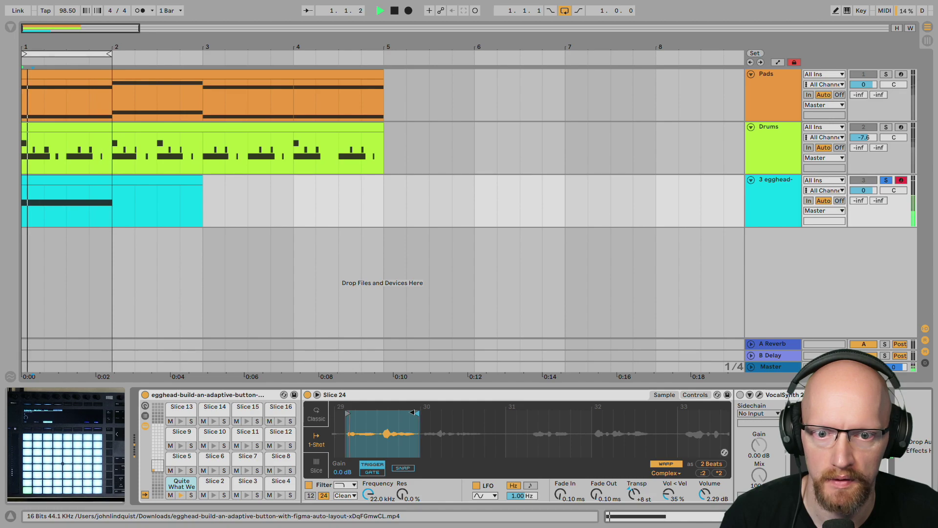
drag(417, 413, 421, 412)
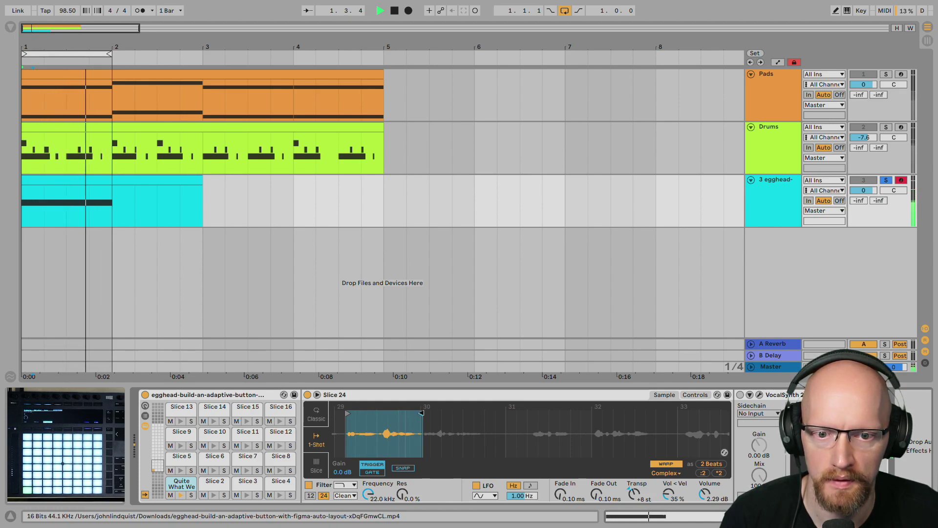
drag(421, 412, 420, 413)
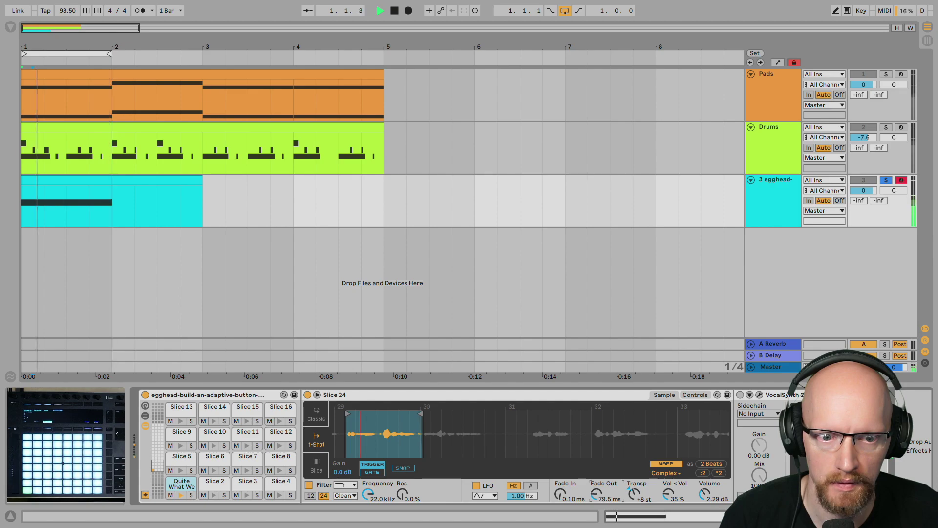
key(space)
Set the slice's transposition to +5 st and unsolo the third track to audition it with the pads and drums
click(172, 182)
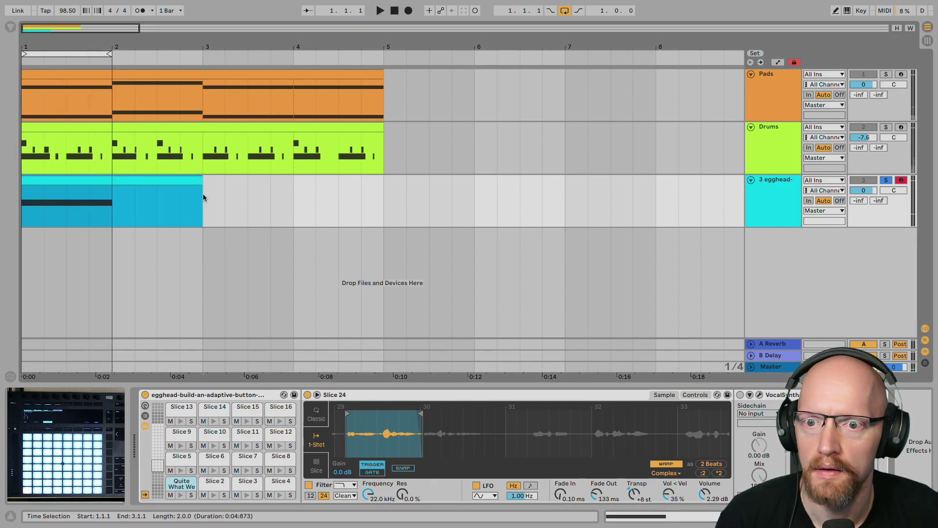
key(space)
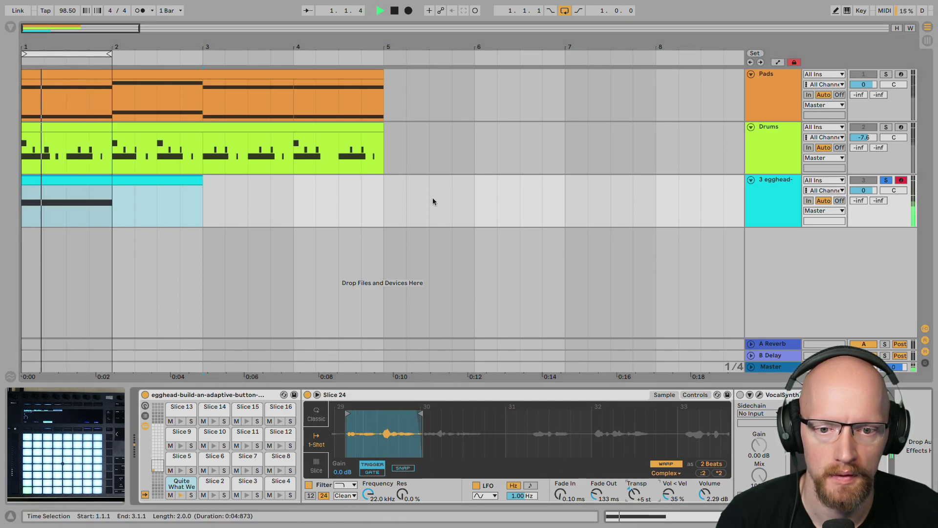
key(s)
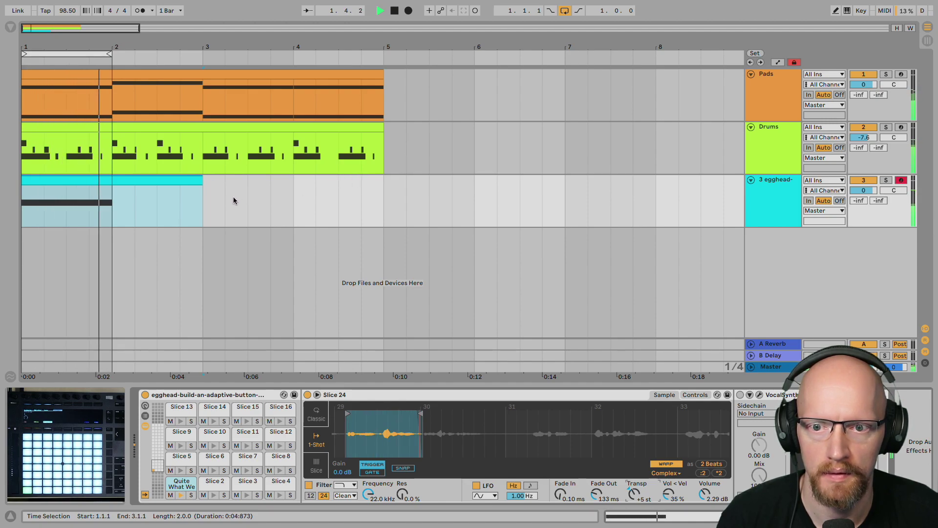
key(space)
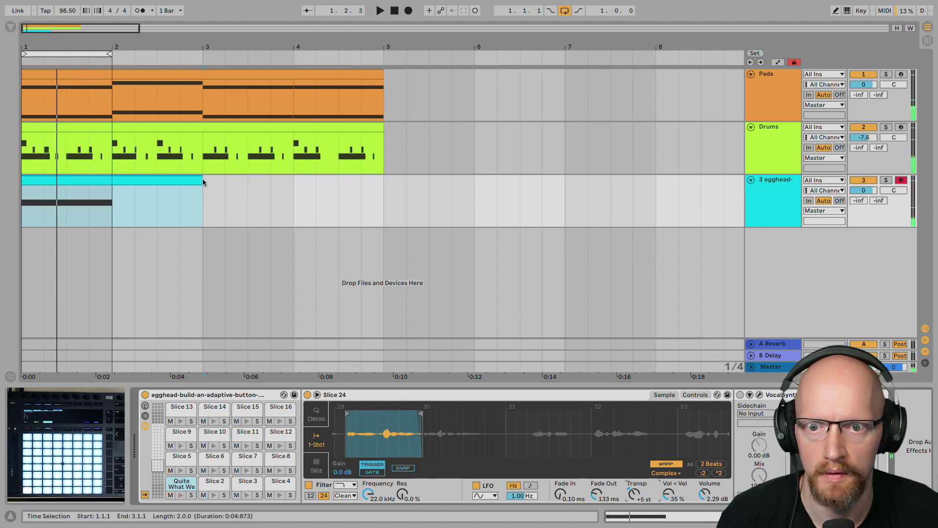
Place the one-bar vocal clip at bar 3 on the third track and play the arrangement from the start
click(203, 183)
drag(203, 183, 239, 184)
click(140, 204)
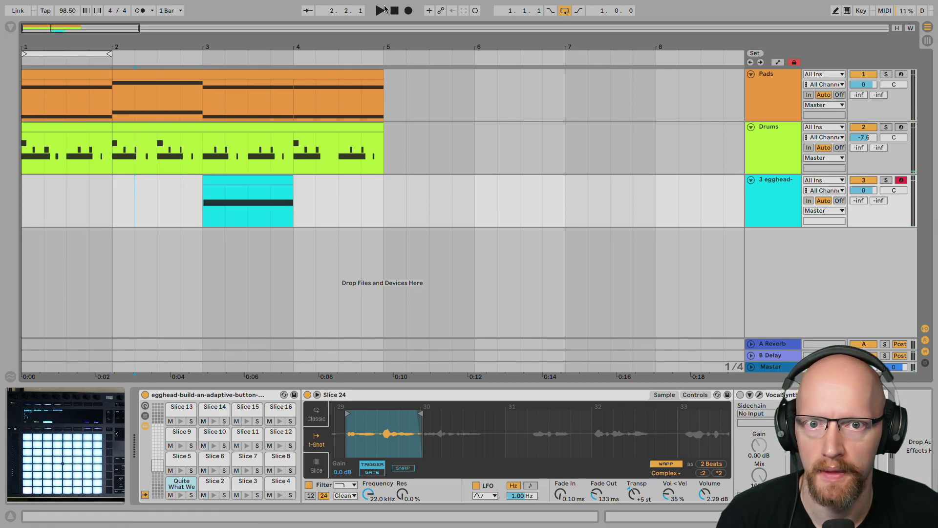
click(395, 11)
key(space)
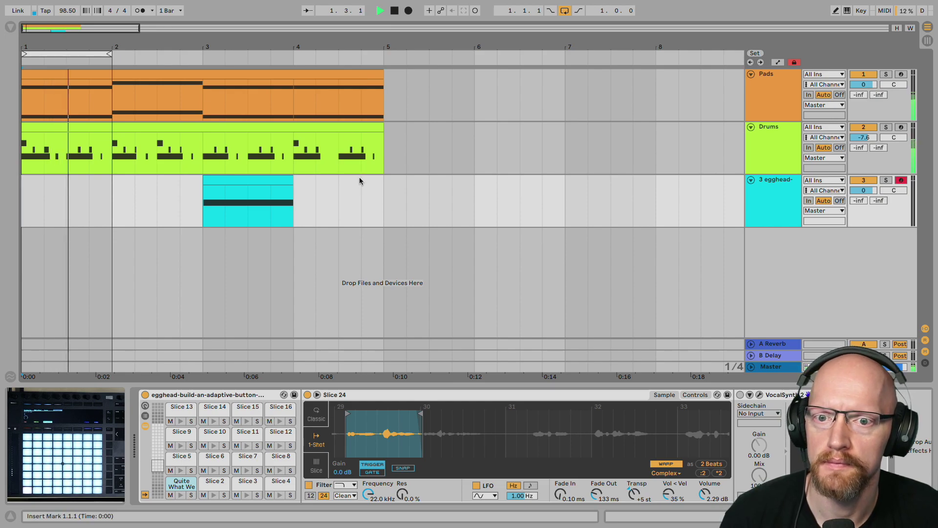
key(ctrl+l)
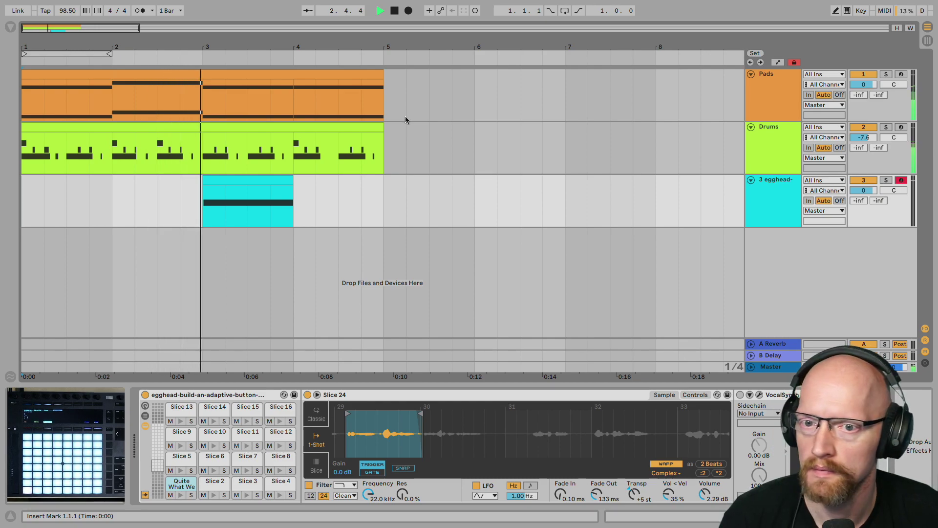
Try the vocal clip at position 3.3.1 and audition it from bar 3
key(space)
drag(253, 176, 273, 192)
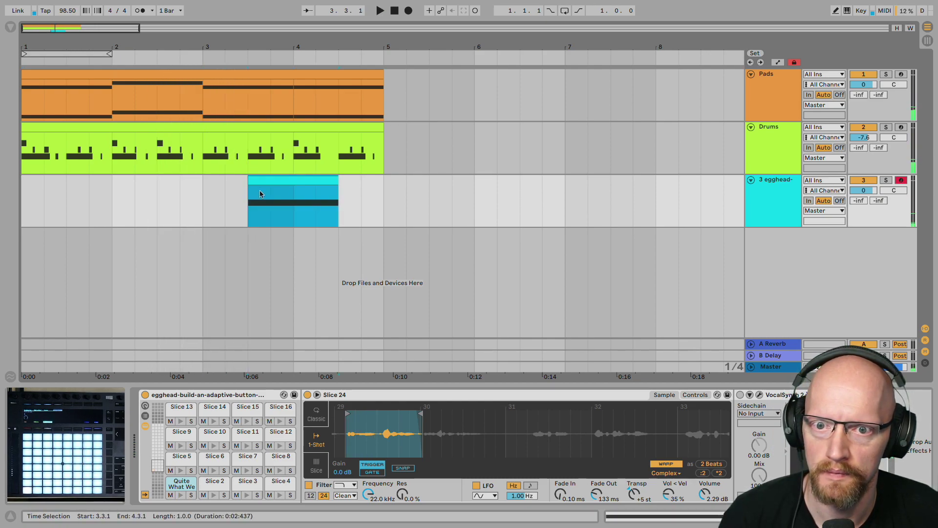
click(207, 197)
key(space)
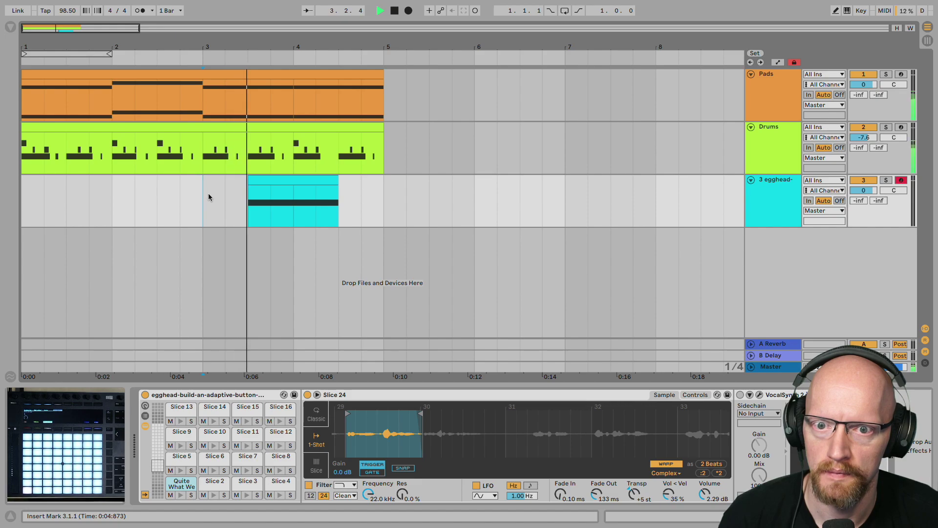
Move the vocal clip to start at 3.2.1 and audition it against the pads and drums
click(257, 188)
key(space)
mouse_move(257, 189)
mouse_down()
mouse_move(246, 189)
mouse_move(250, 205)
mouse_up()
key(space)
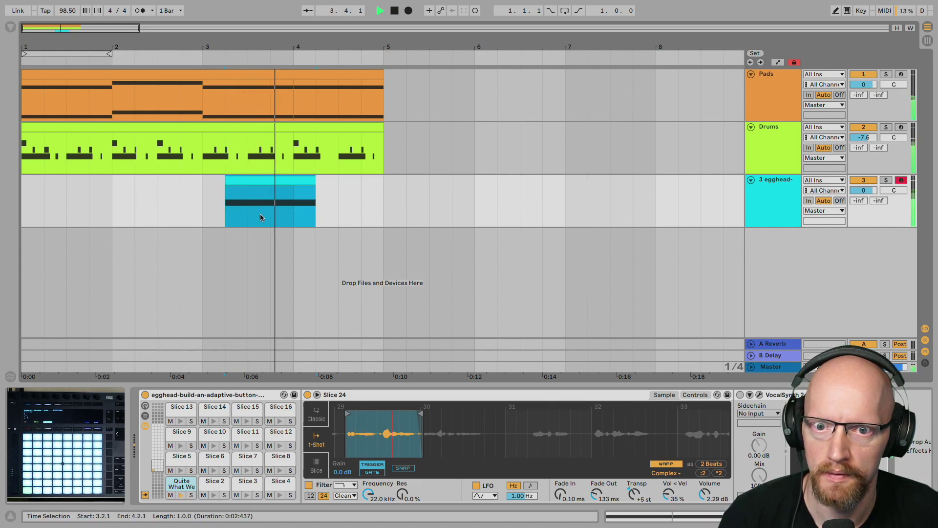
key(space)
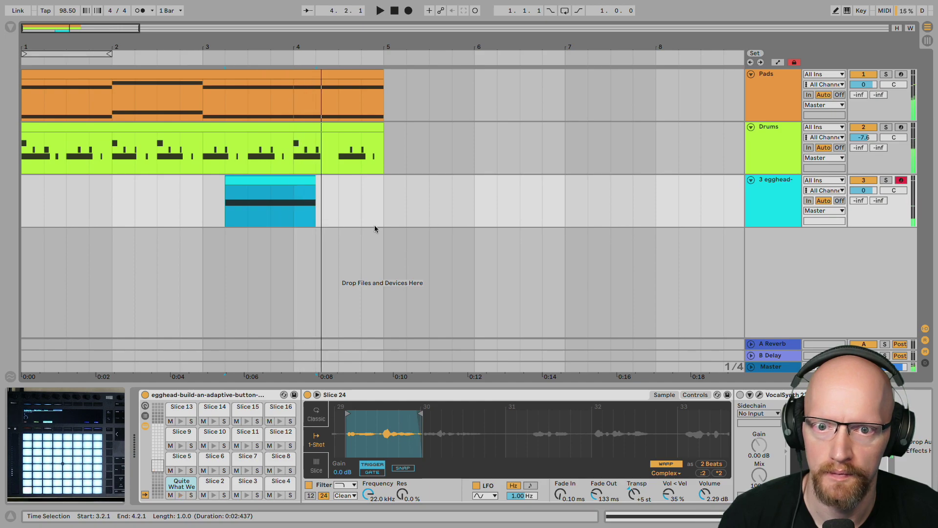
click(204, 202)
key(space)
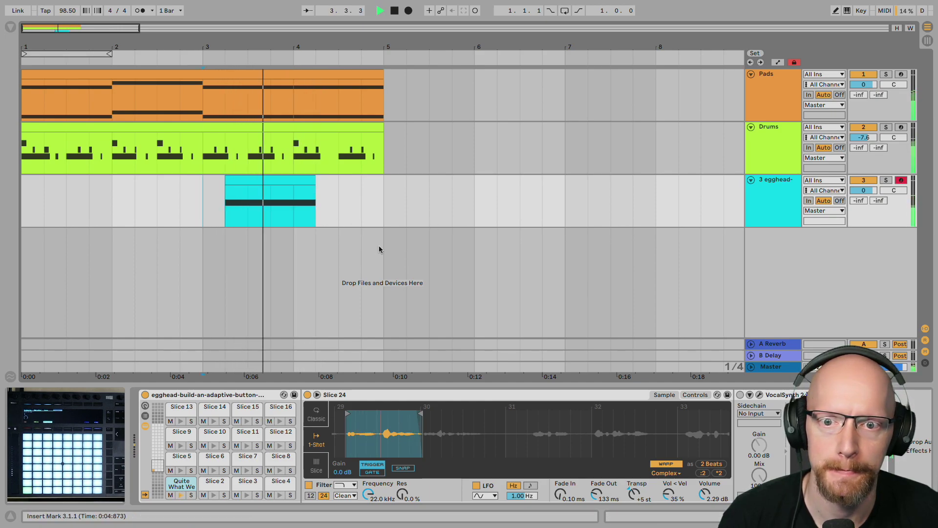
key(space)
Set the arrangement loop to bars 3 through 4 and play it
drag(203, 223, 364, 211)
key(ctrl+l)
key(space)
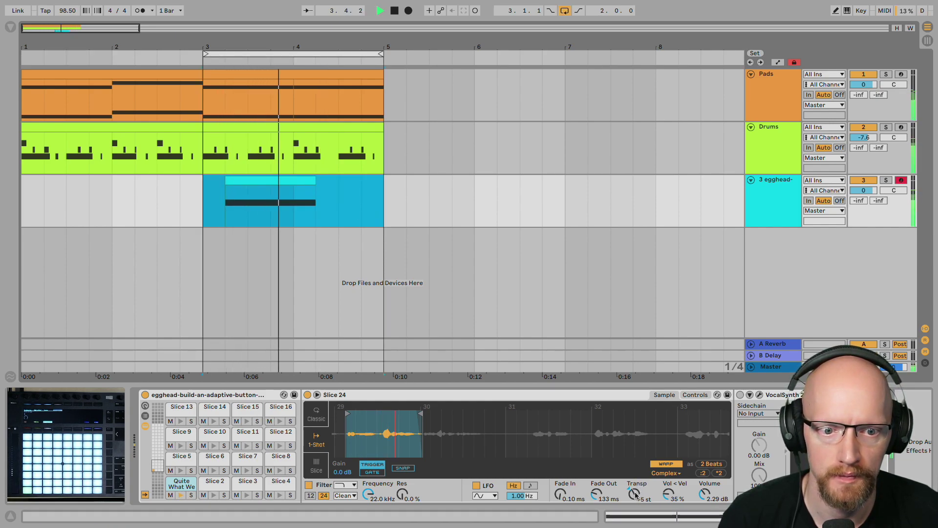
Take the Live window out of full screen and move the VocalSynth 2 window into view
click(746, 406)
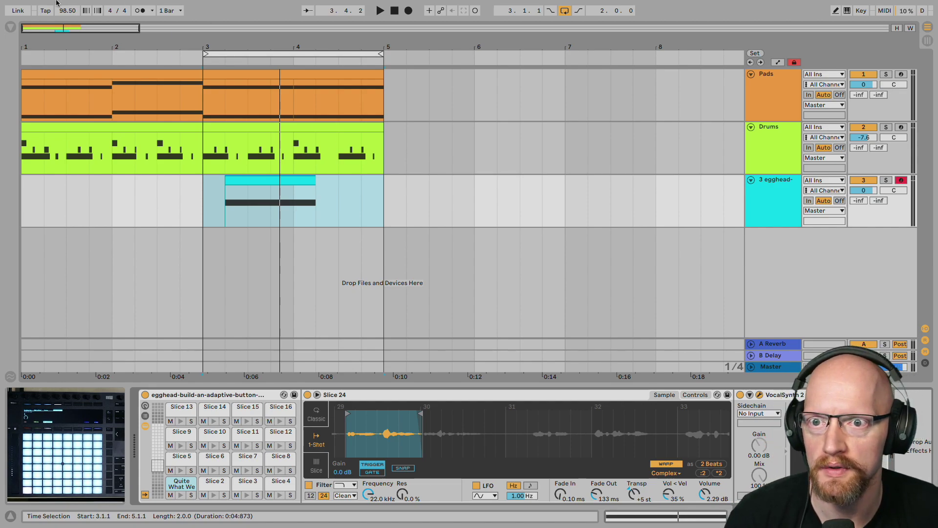
click(33, 6)
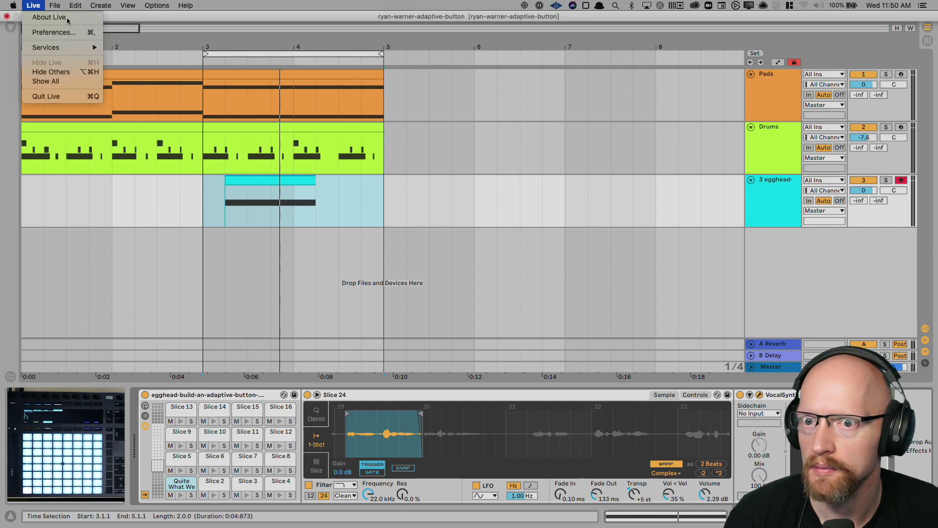
click(170, 13)
mouse_move(44, 3)
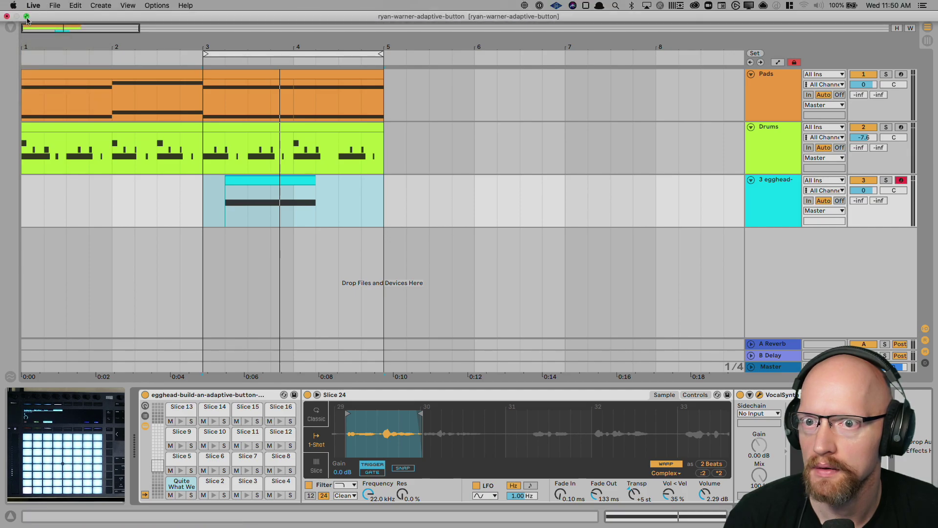
click(26, 17)
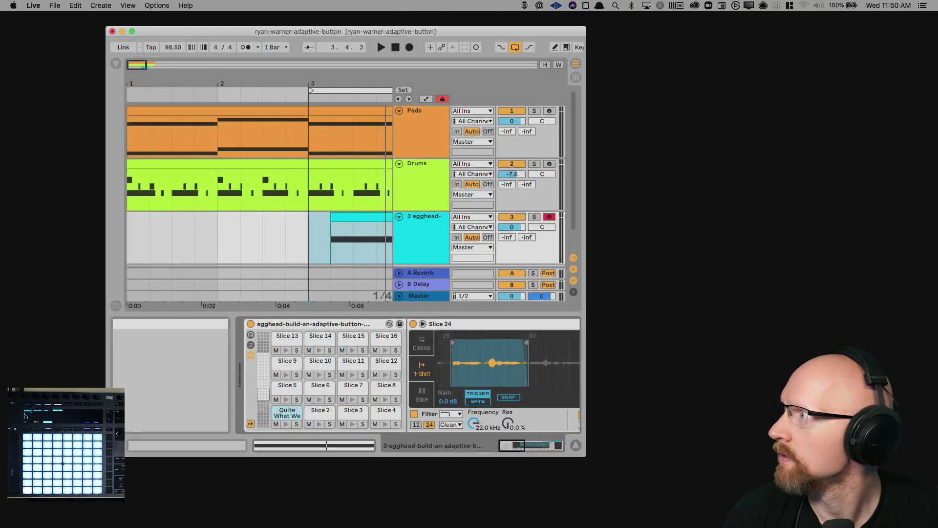
drag(0, 121, 617, 156)
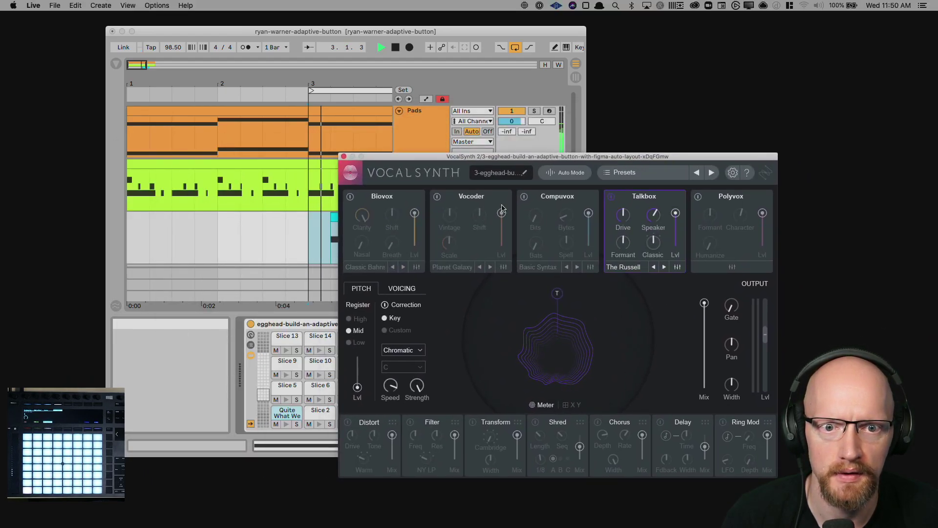
Switch VocalSynth 2 from Talkbox to Compuvox, trying the Vocoder in between and enabling the Filter effect
click(437, 197)
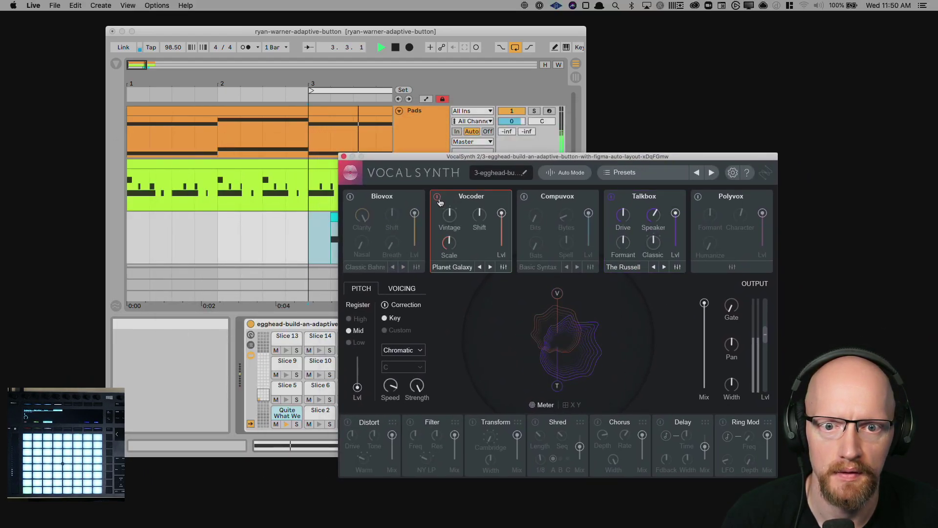
click(612, 197)
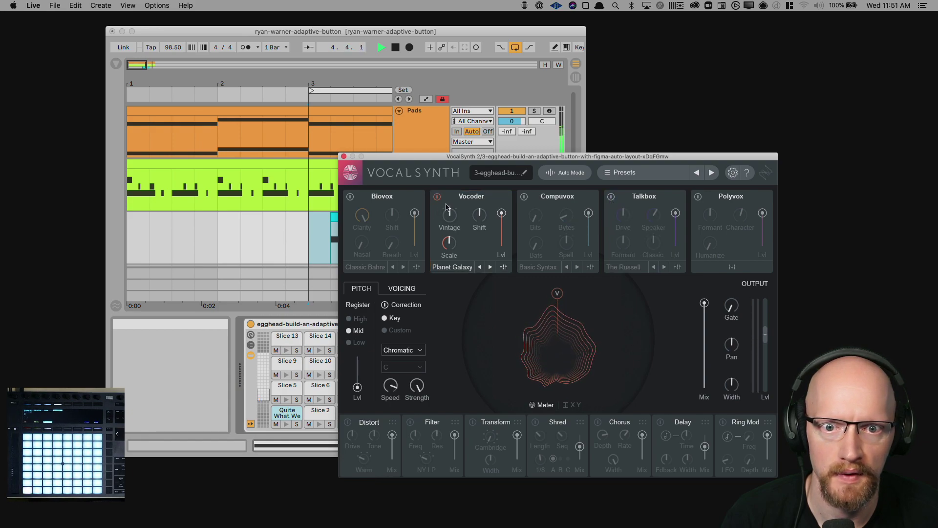
click(410, 422)
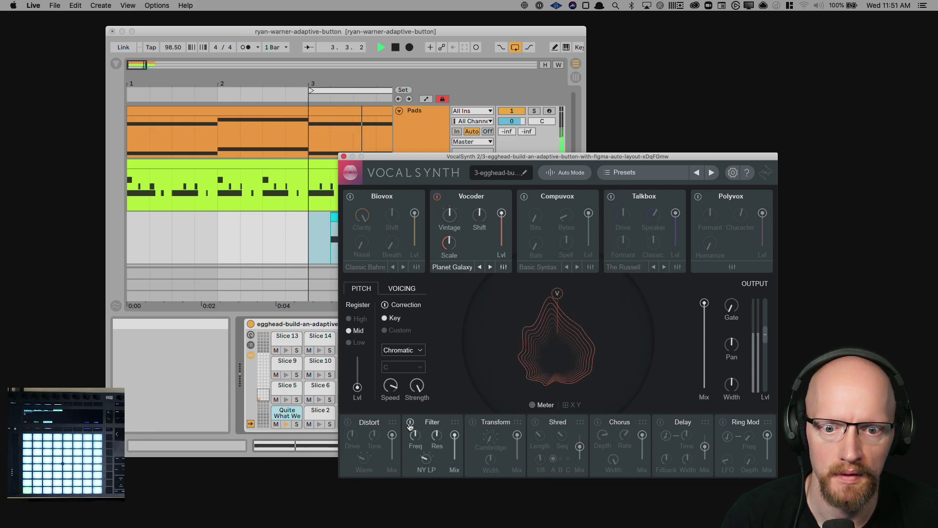
click(437, 197)
click(524, 197)
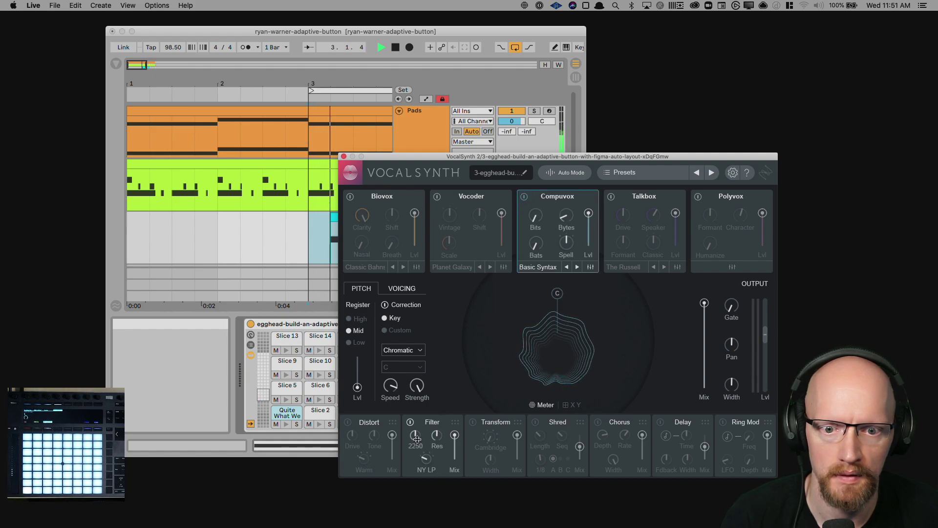
Try VocalSynth 2's Filter with a raised frequency and the NY HP type, bypass it, and close the plug-in window
drag(416, 437, 417, 426)
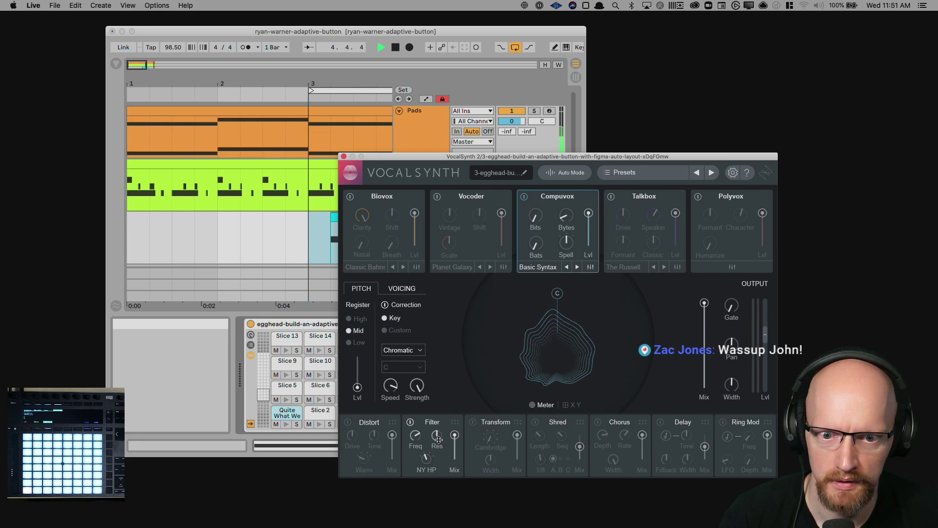
click(411, 424)
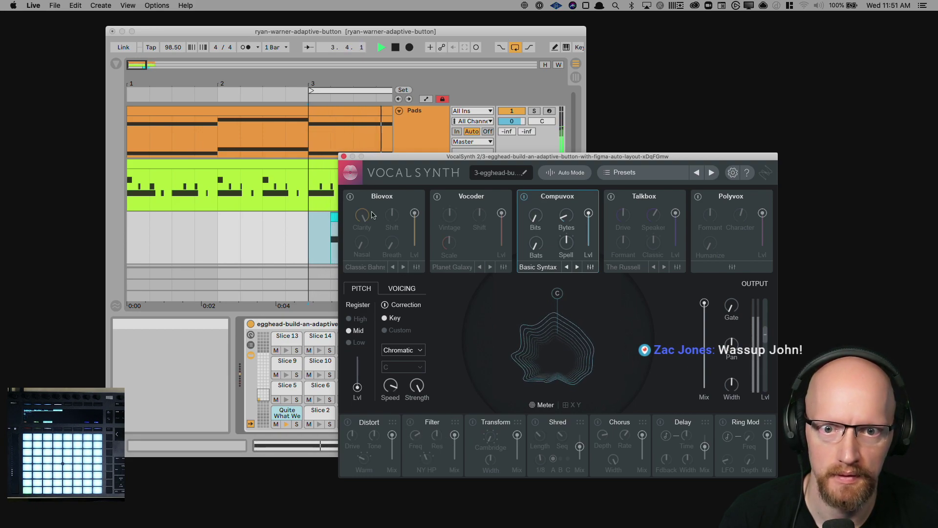
key(space)
click(344, 157)
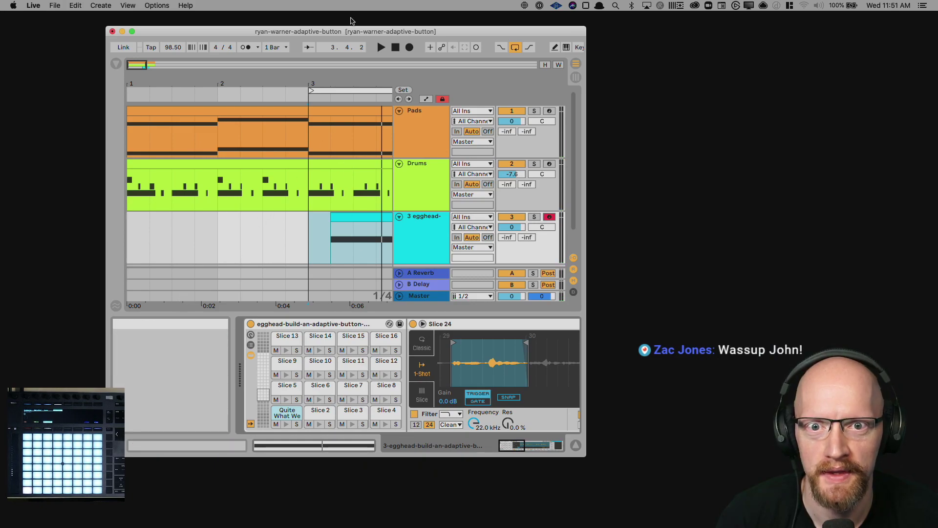
Return the Live window to full screen and toggle the VocalSynth 2 device's on/off state
drag(351, 32, 364, 55)
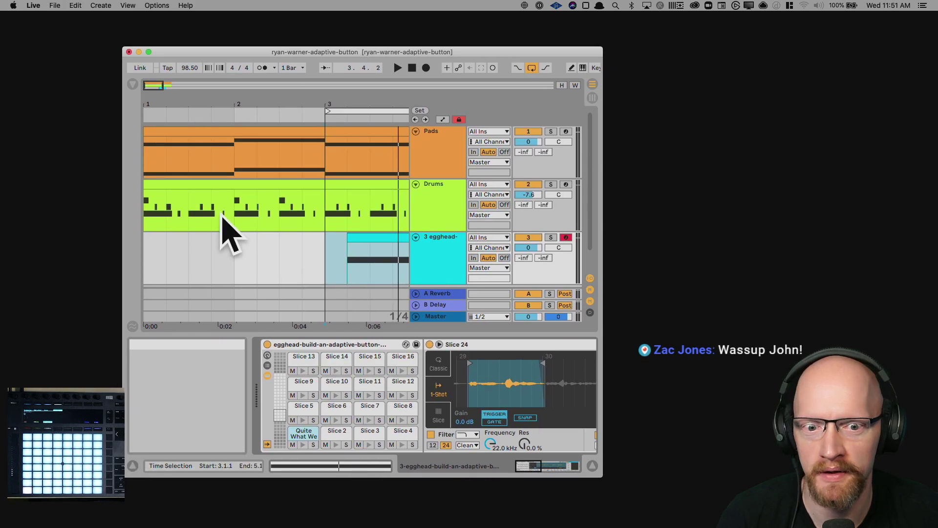
click(149, 53)
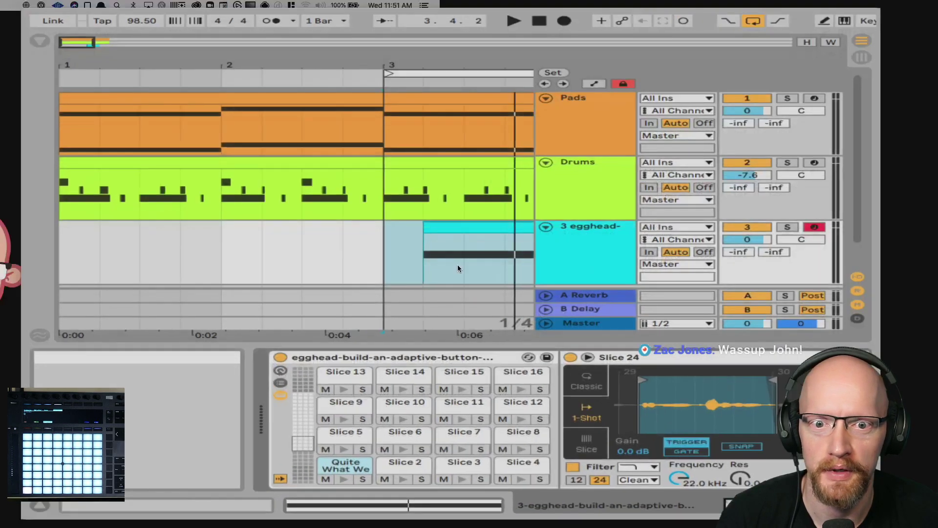
click(739, 395)
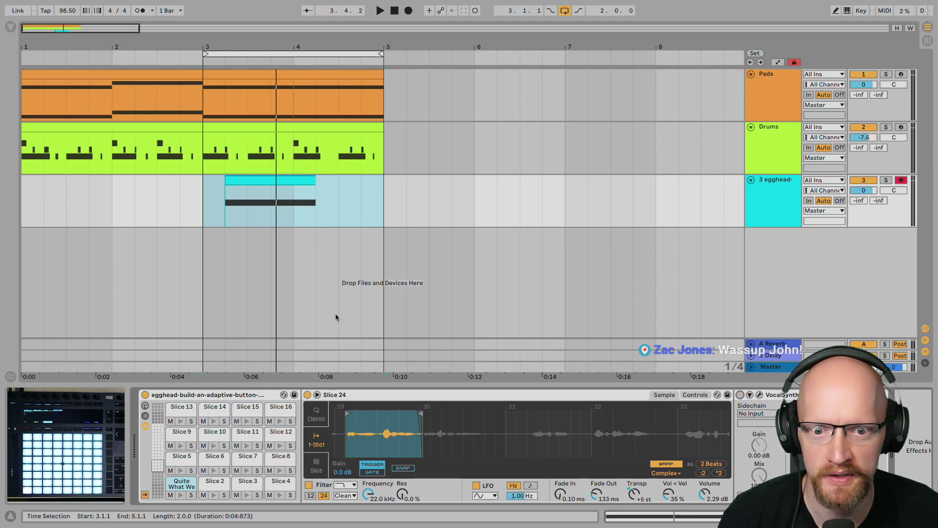
Set the Quite What We Want slice's transposition to -1 st and audition it alone and in the loop
click(181, 495)
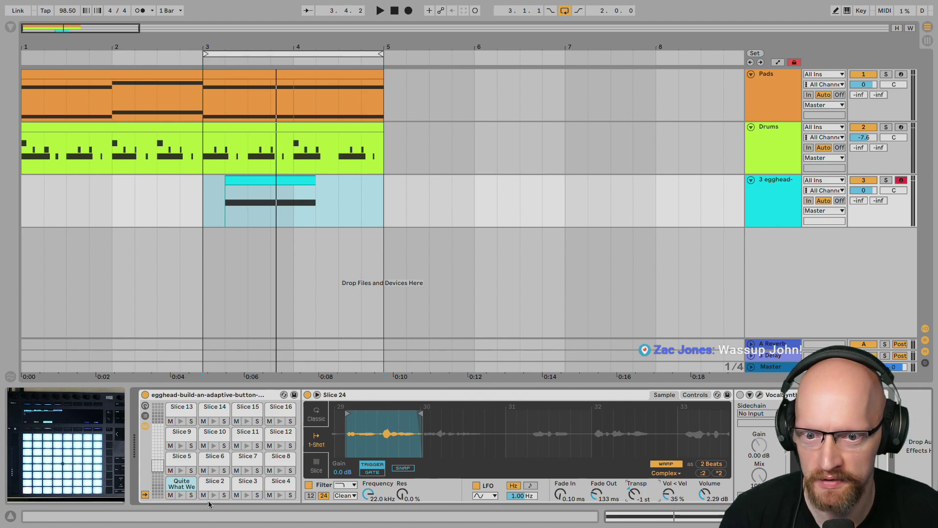
click(180, 500)
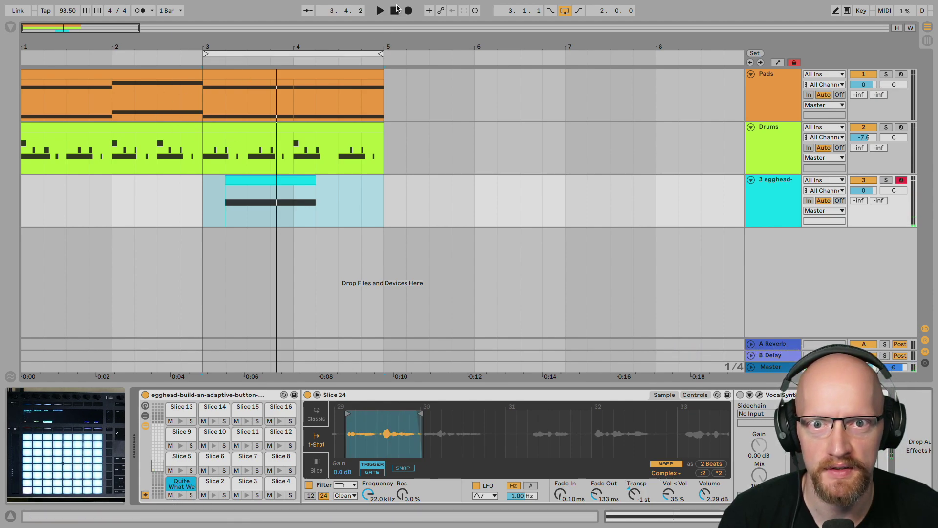
click(396, 9)
key(space)
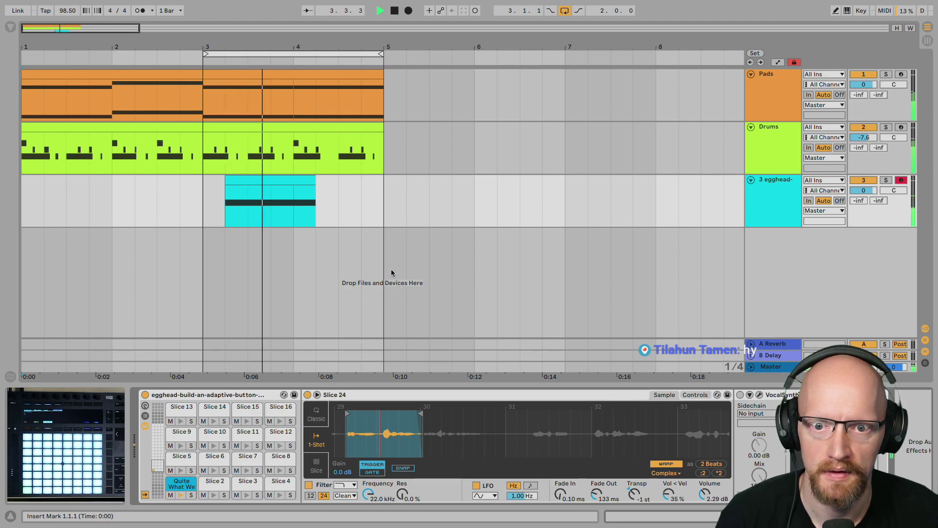
key(space)
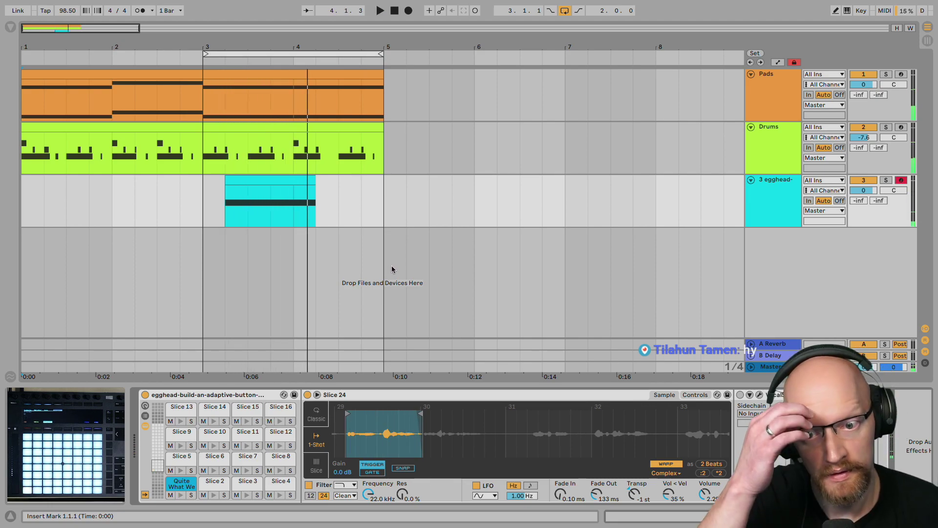
Raise the Quite What We Want slice's volume to 8.00 dB while auditioning the loop
click(266, 179)
drag(704, 497, 704, 486)
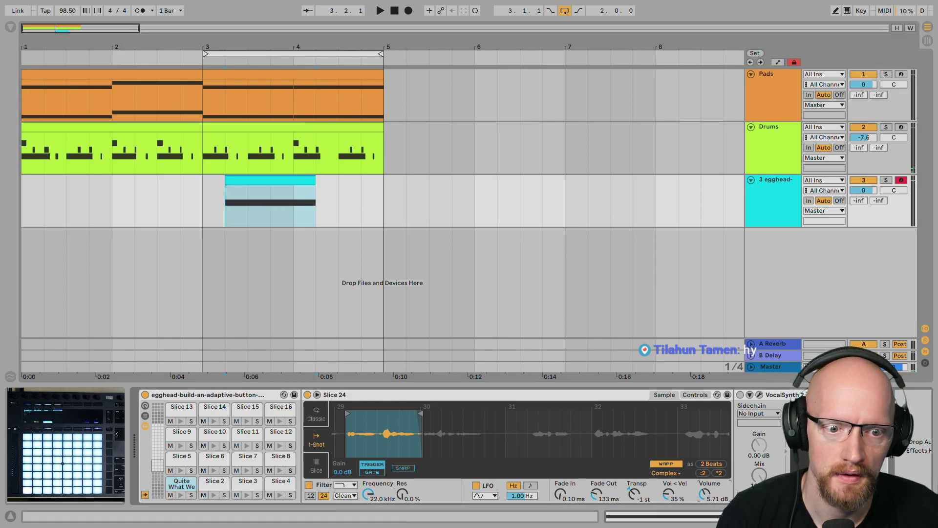
key(space)
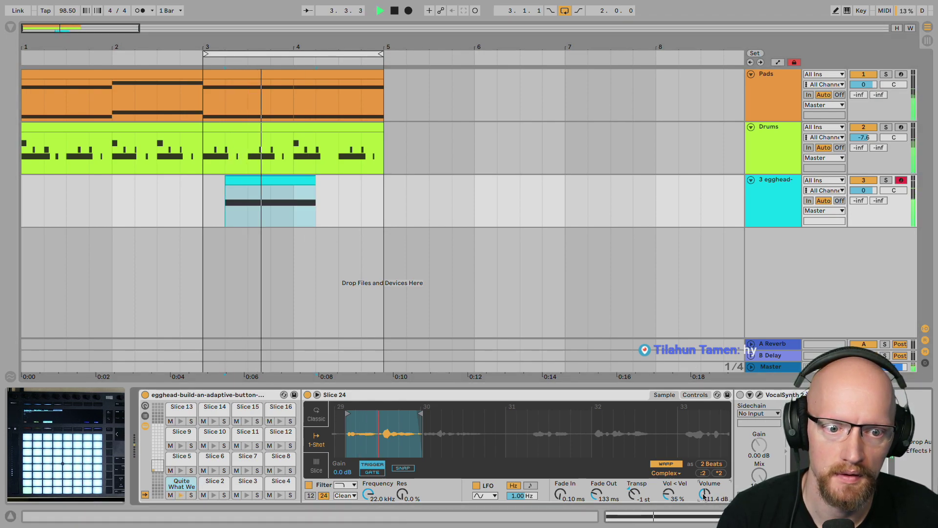
drag(703, 496, 701, 492)
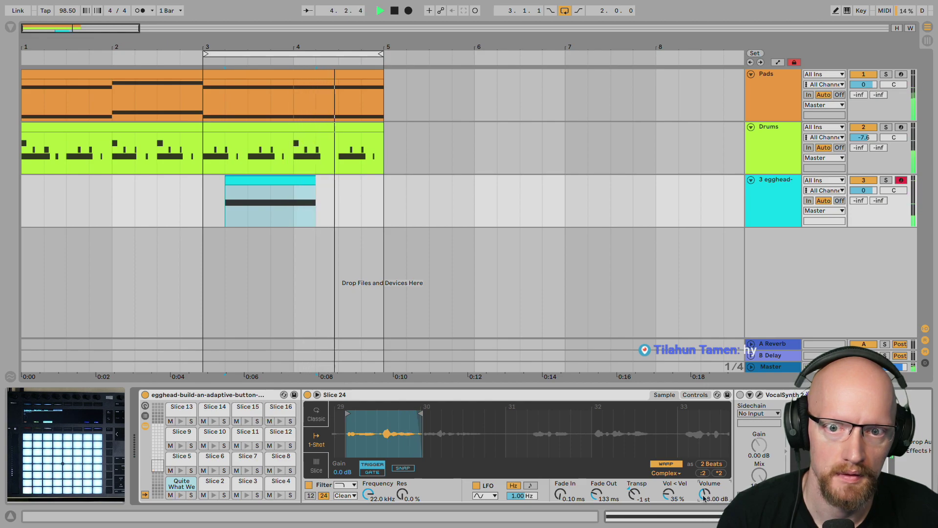
key(space)
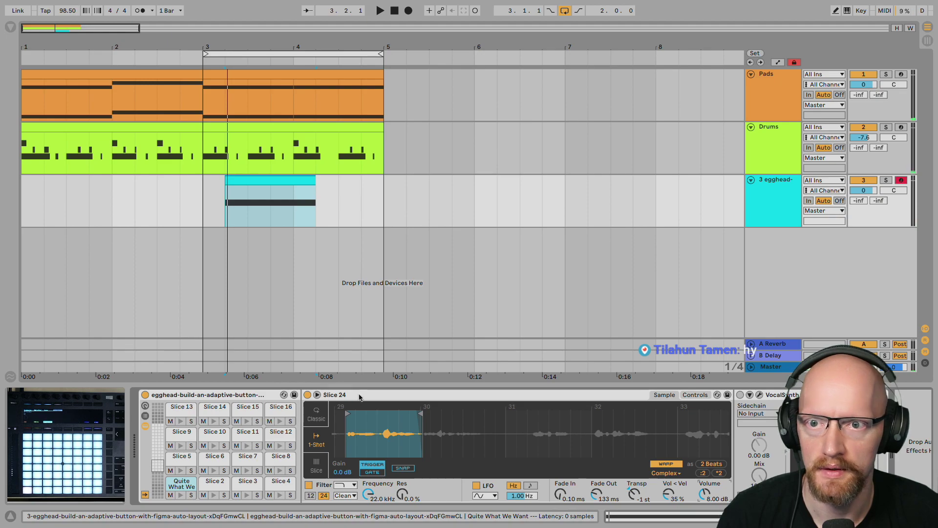
Clear the browser's vocal search and add an Auto Filter audio effect after the Slice 24 sampler
key(alt+super+b)
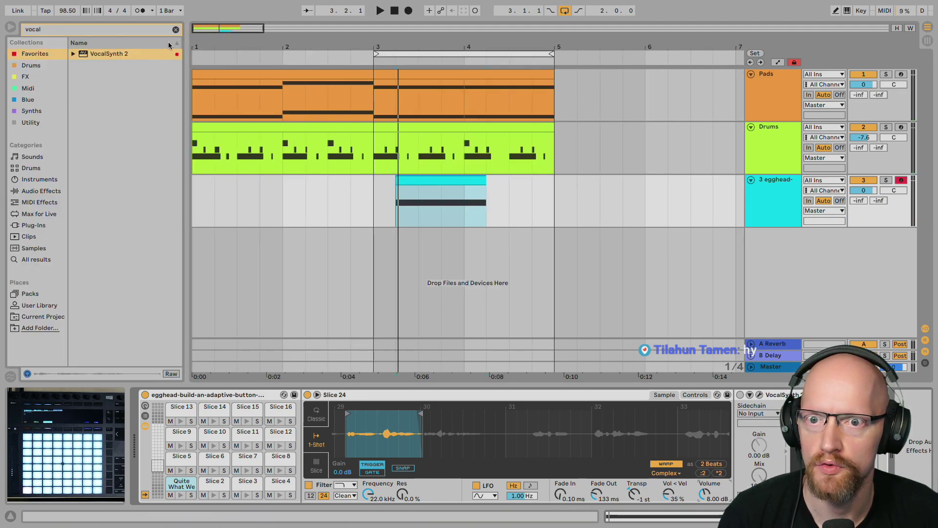
click(176, 30)
click(45, 191)
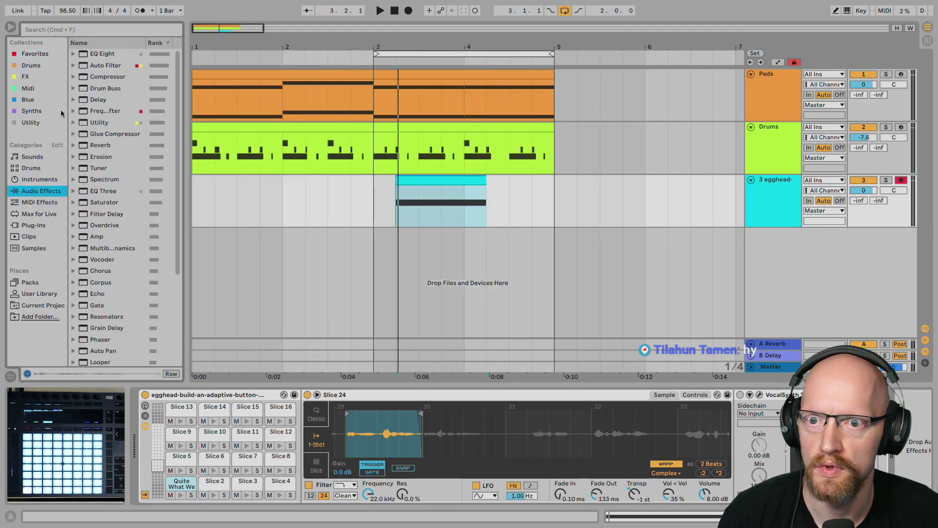
drag(102, 64, 736, 444)
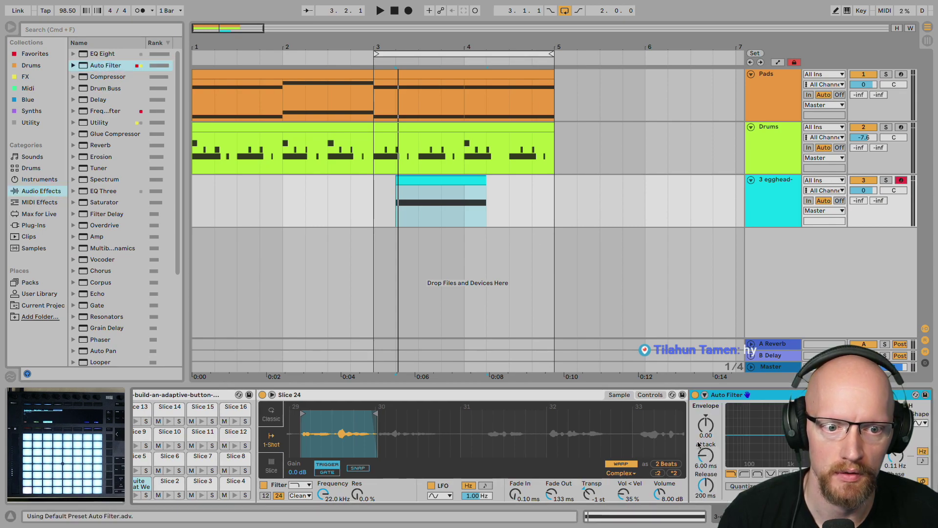
Shape the Auto Filter as a 1.72 kHz high-pass with 66% resonance and raise the slice's volume to 17.1 dB while auditioning
click(758, 474)
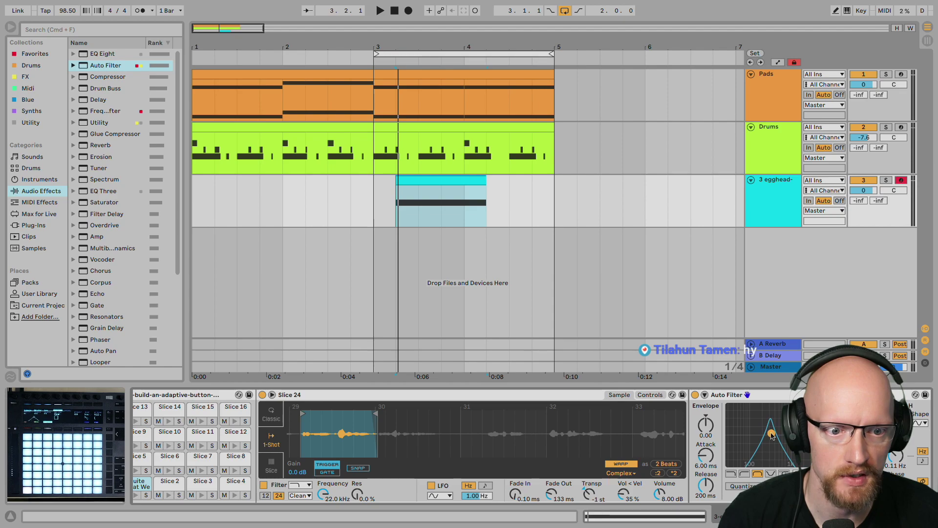
key(space)
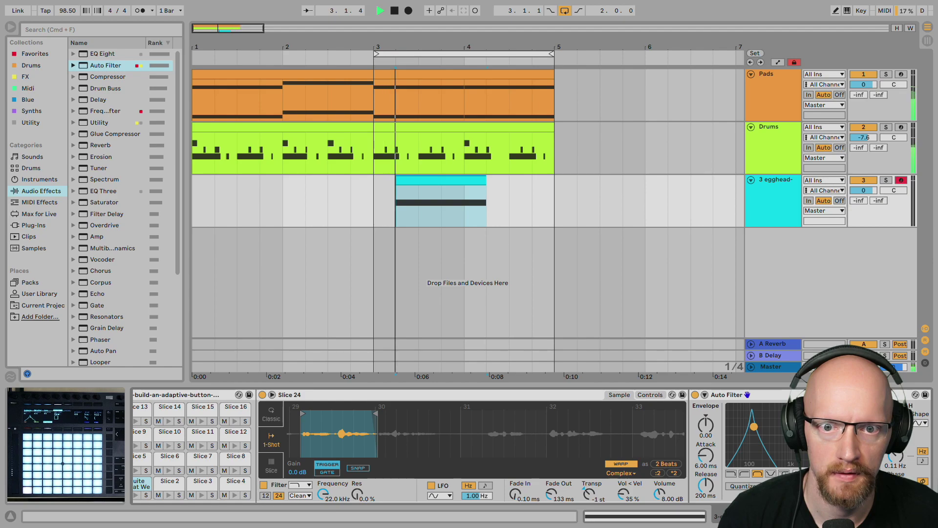
key(space)
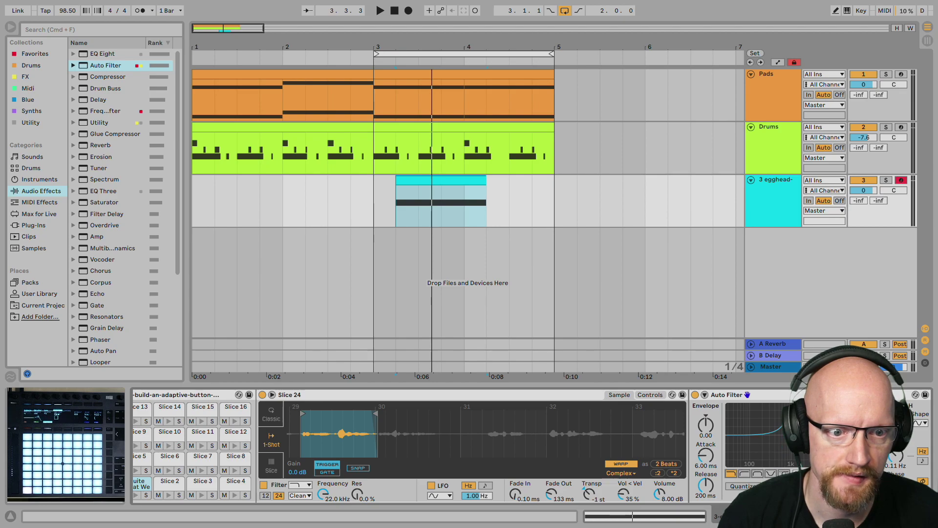
click(136, 496)
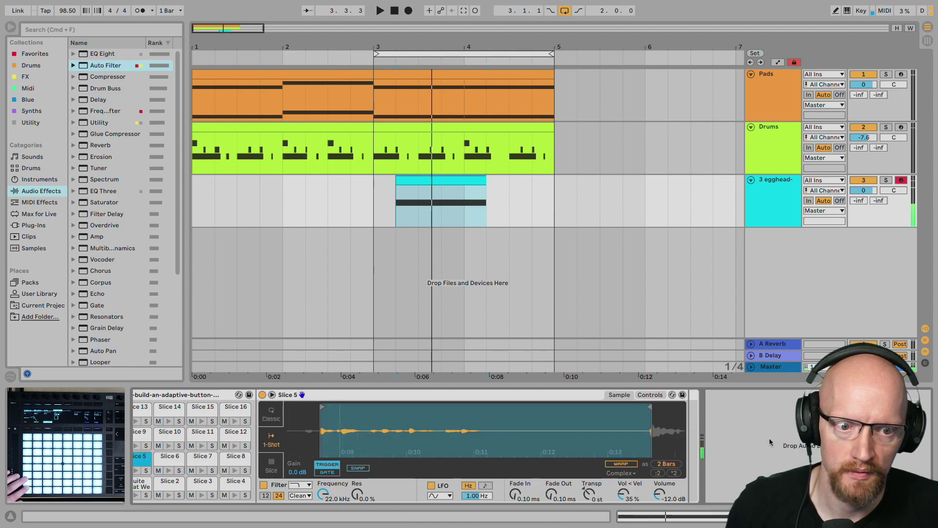
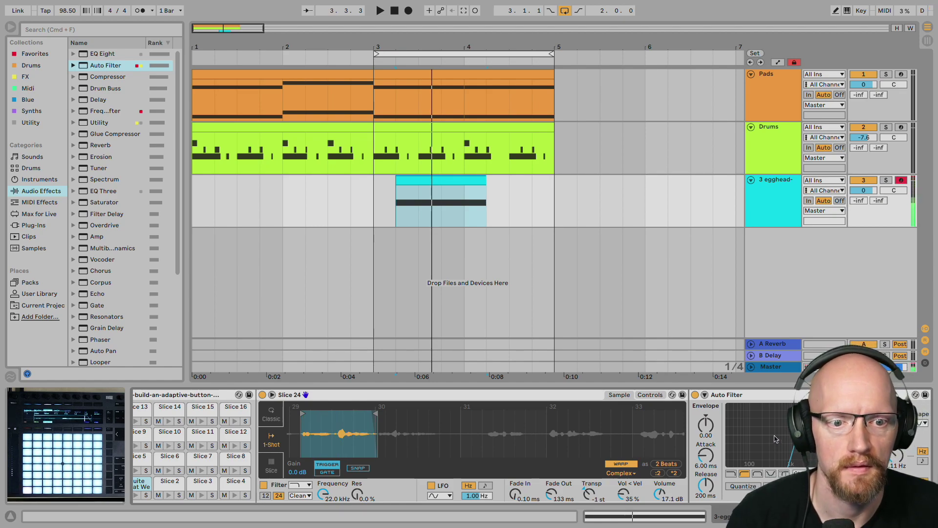
Switch VocalSynth 2 back on to audition it in the loop, and delete it from the slice's device chain
scroll(775, 438, right, 5)
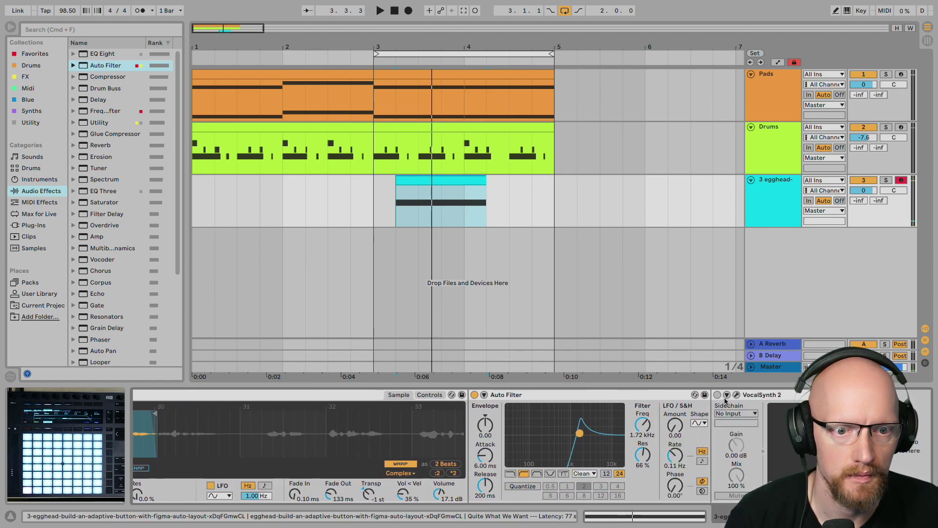
click(718, 394)
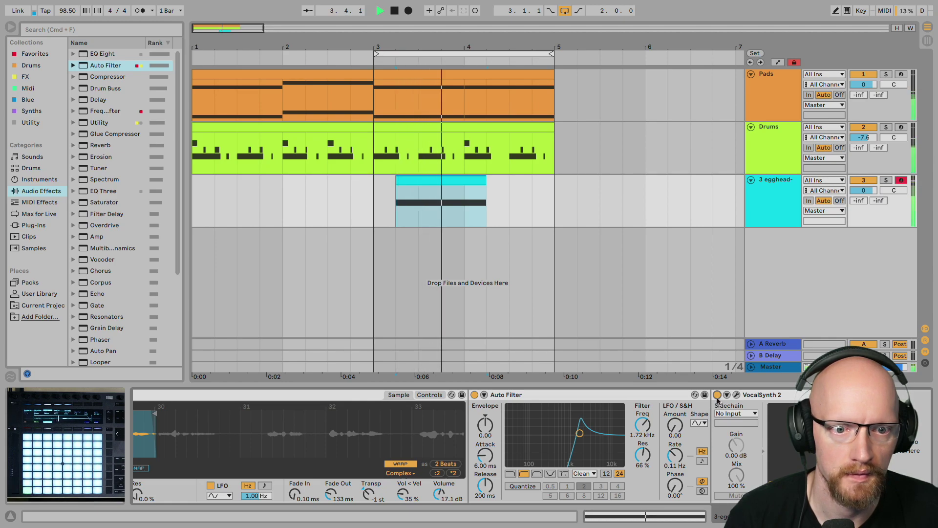
click(787, 404)
key(Delete)
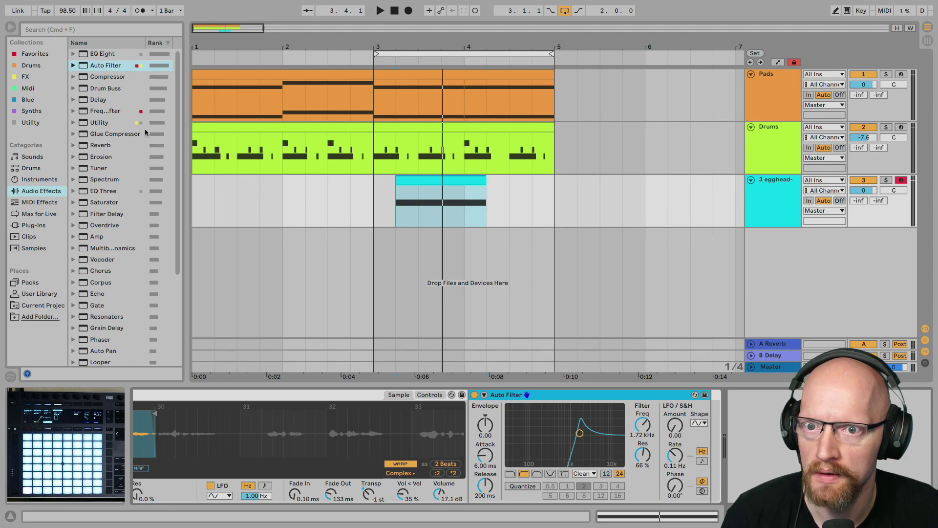
Add a Delay after the Auto Filter and insert a Compressor between them with its threshold at -4.27 dB
click(104, 98)
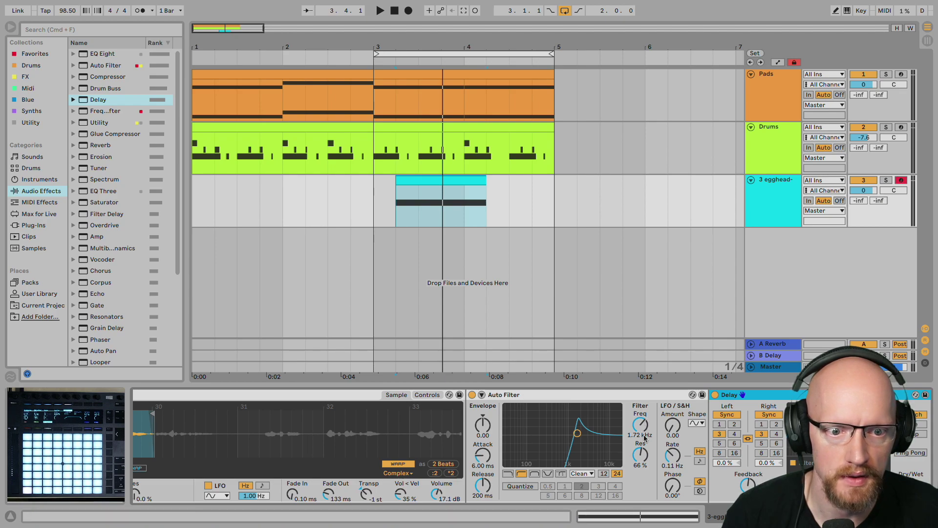
click(80, 33)
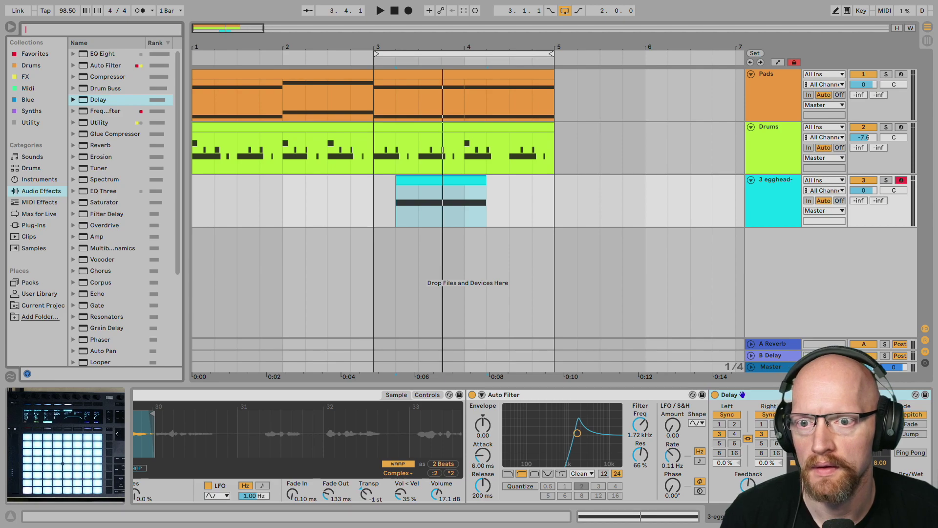
click(106, 78)
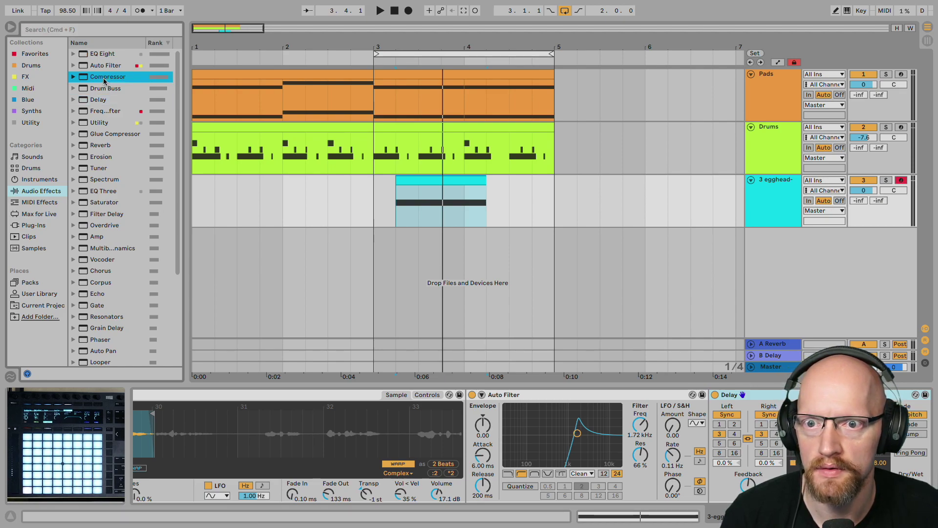
drag(254, 183, 677, 454)
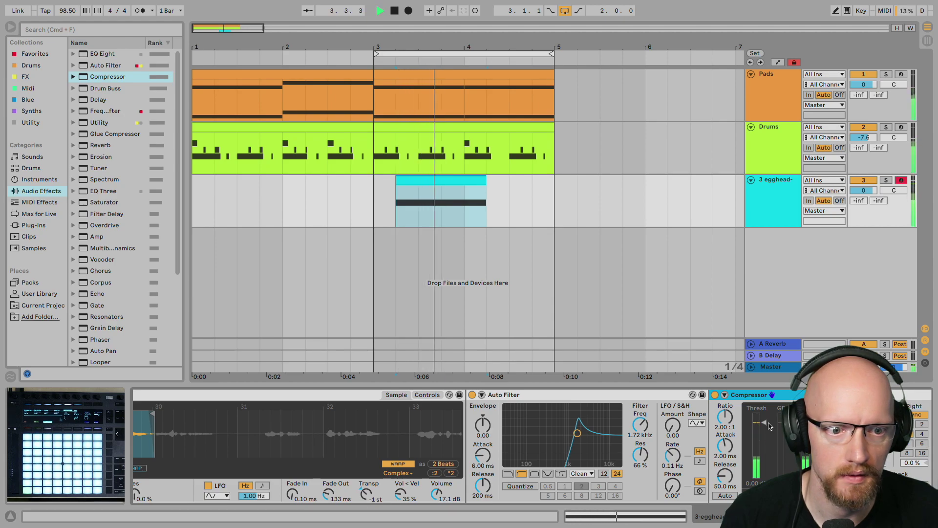
drag(766, 424, 767, 432)
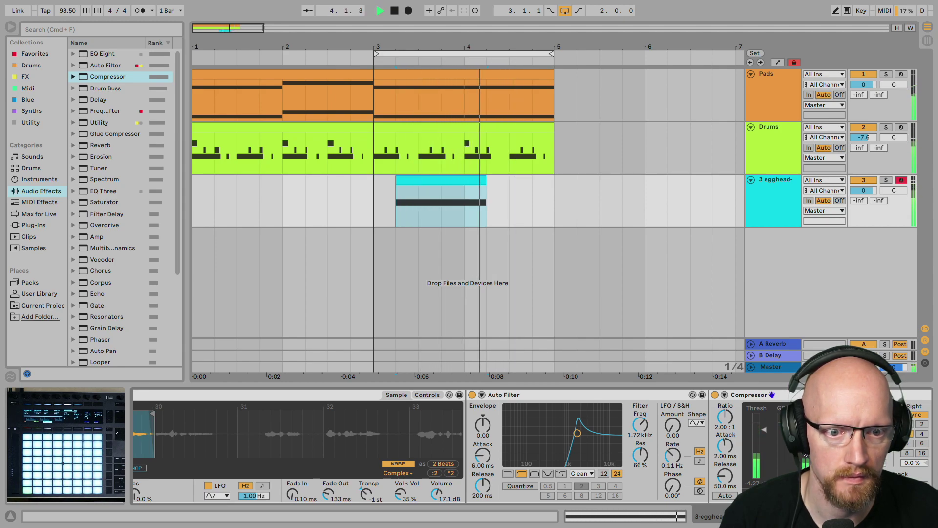
key(space)
Group the Delay into an Audio Effect Rack, then fold and unfold the rack
scroll(741, 436, right, 5)
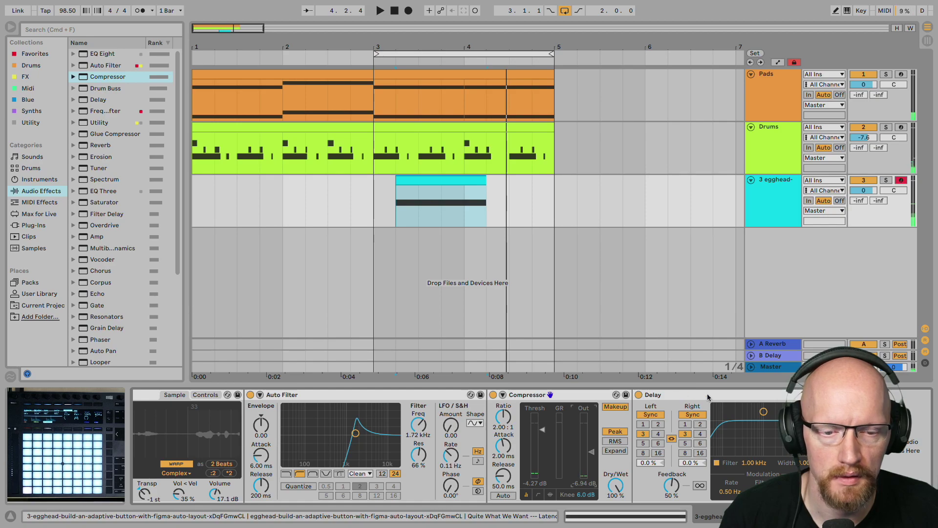
click(697, 405)
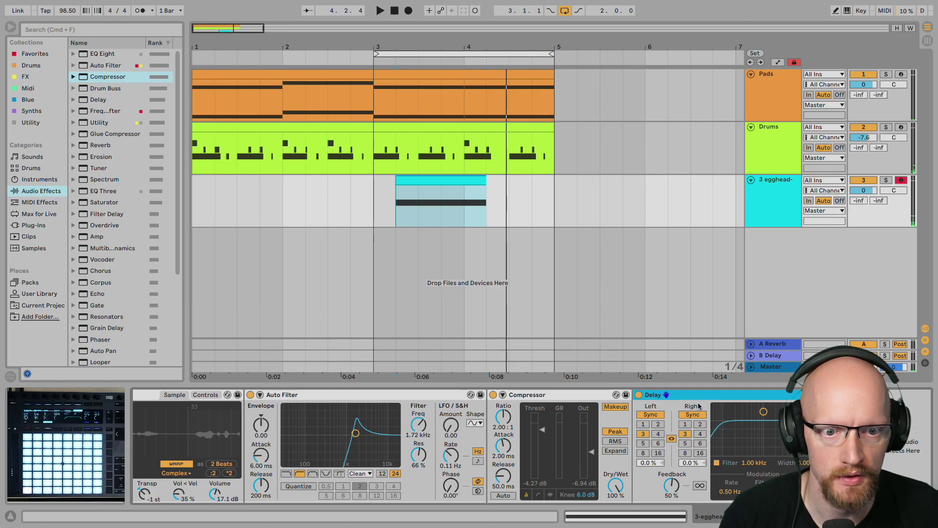
key(super+g)
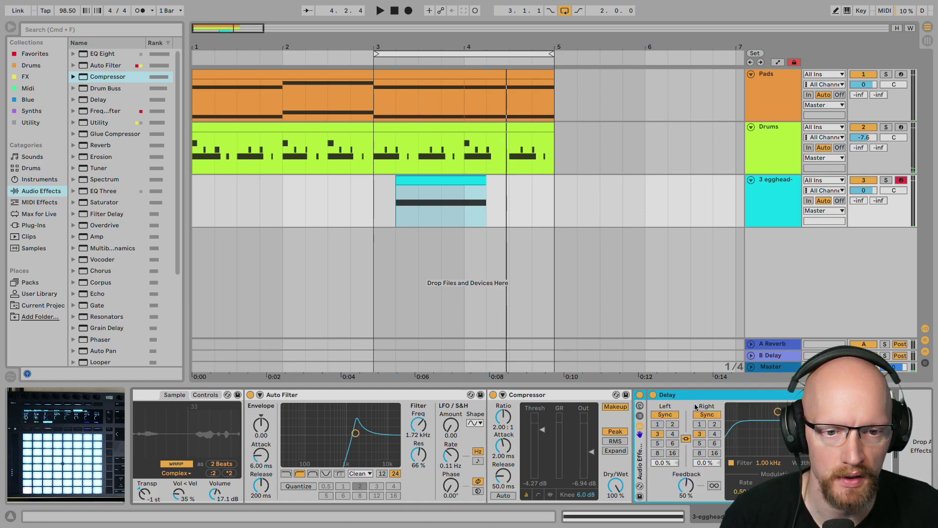
double_click(643, 457)
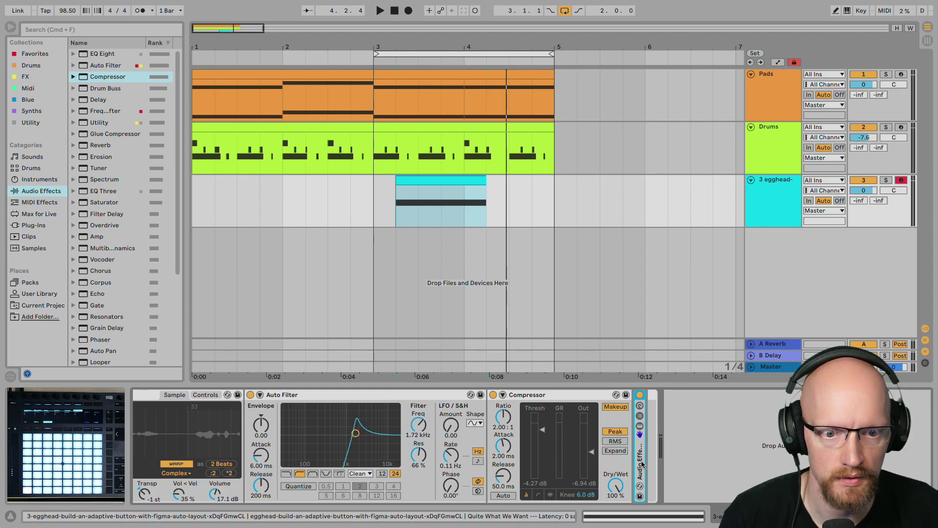
double_click(642, 464)
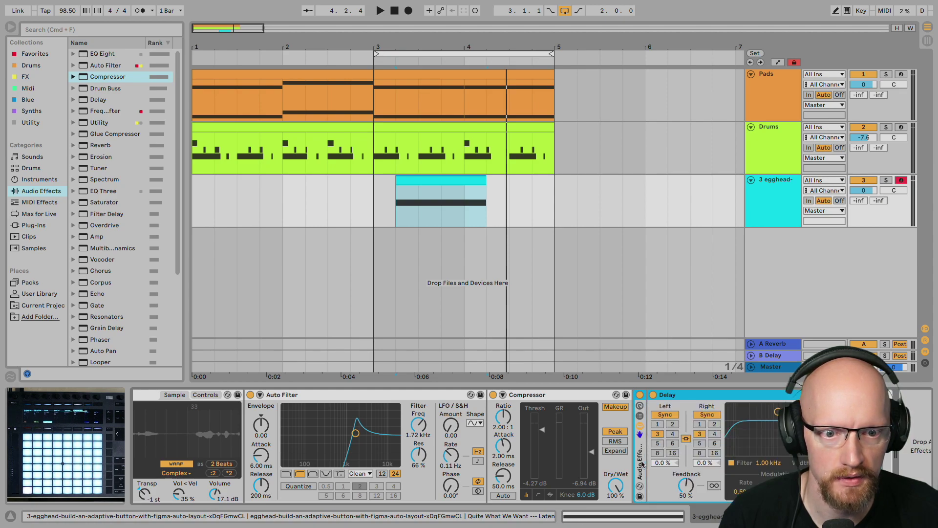
Search the audio effects for "gate" and insert a Gate ahead of the Delay inside the rack
click(79, 32)
text(gate)
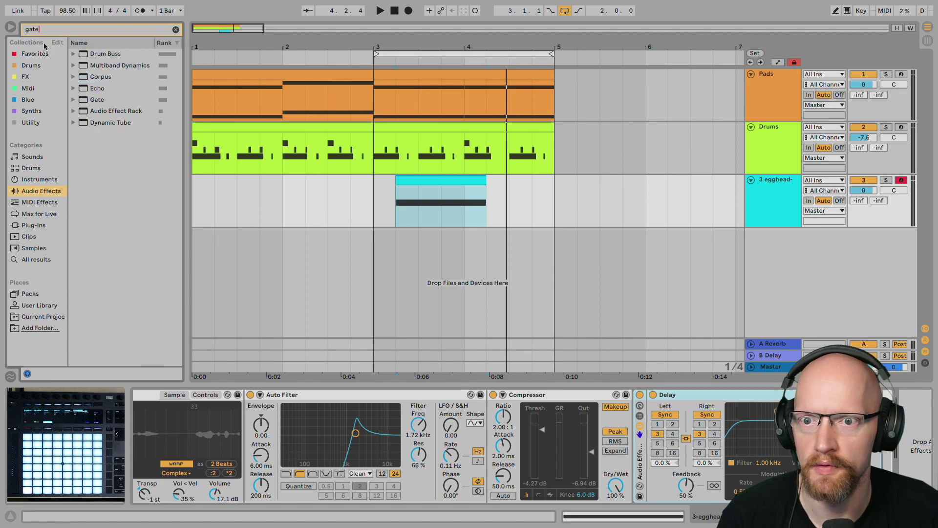
drag(94, 103, 659, 436)
click(642, 452)
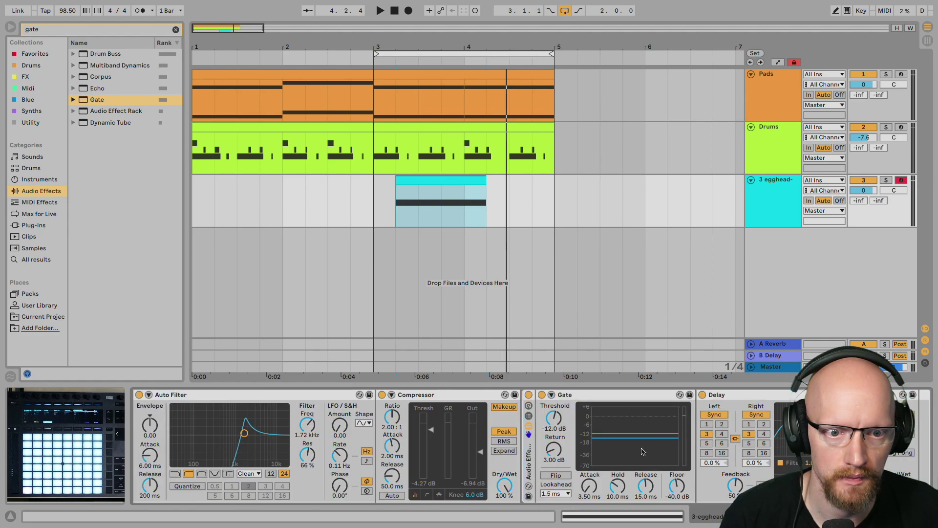
Show the Audio Effect Rack's chain list and remove the Gate from its chain
double_click(532, 457)
double_click(532, 456)
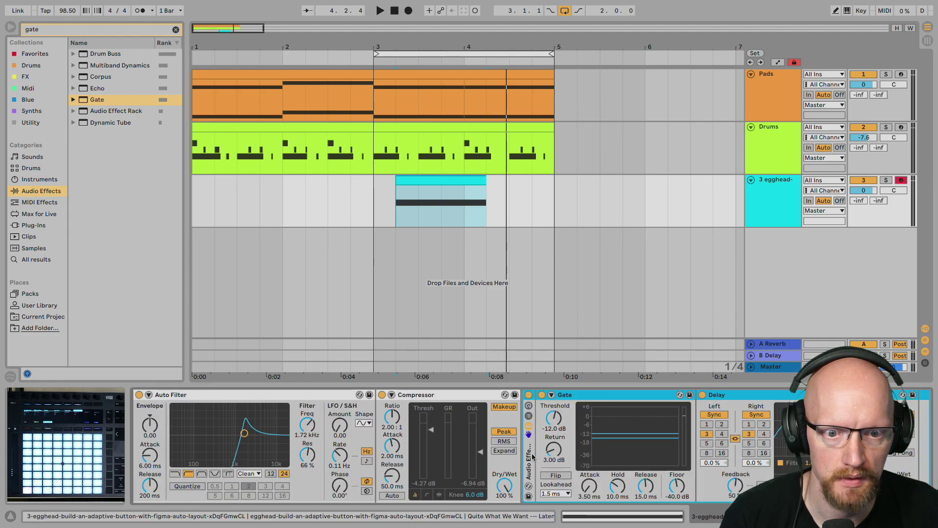
click(529, 418)
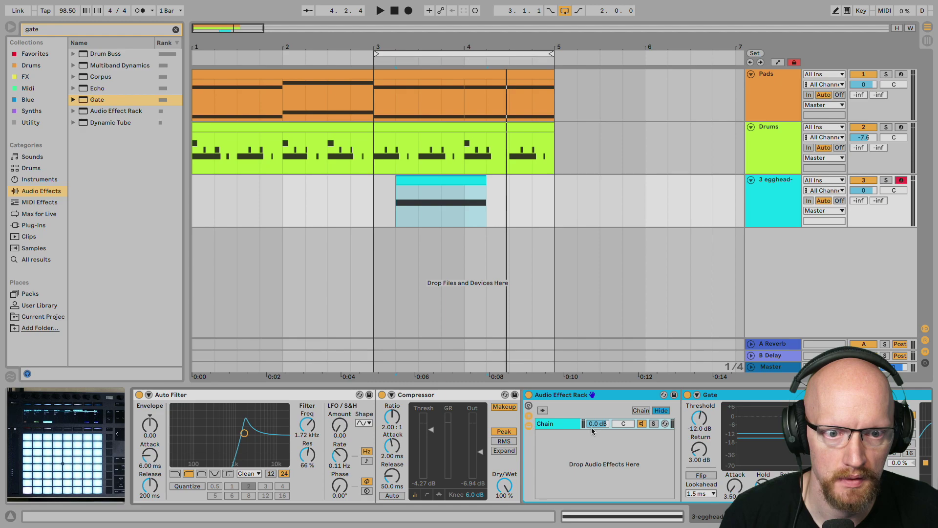
click(734, 399)
key(Delete)
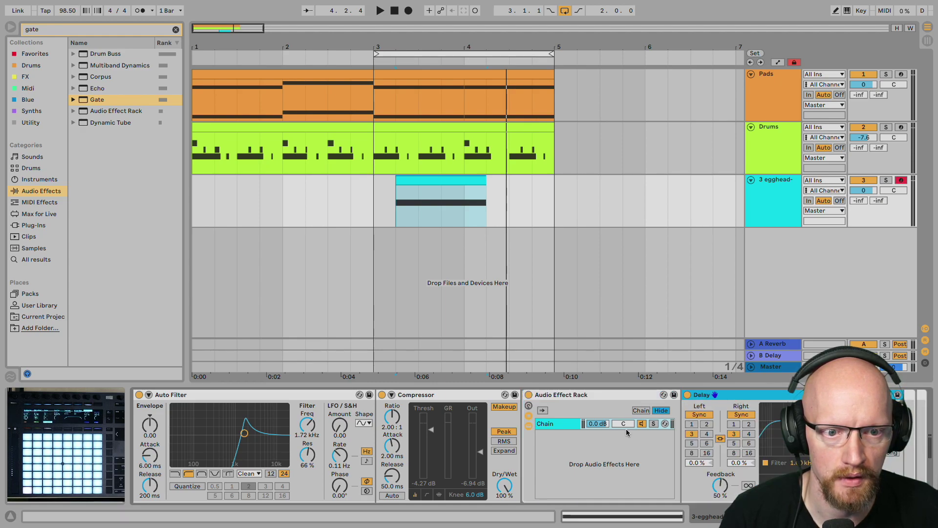
Add a Gate to the rack's chain after the Delay and delete the Delay
click(564, 427)
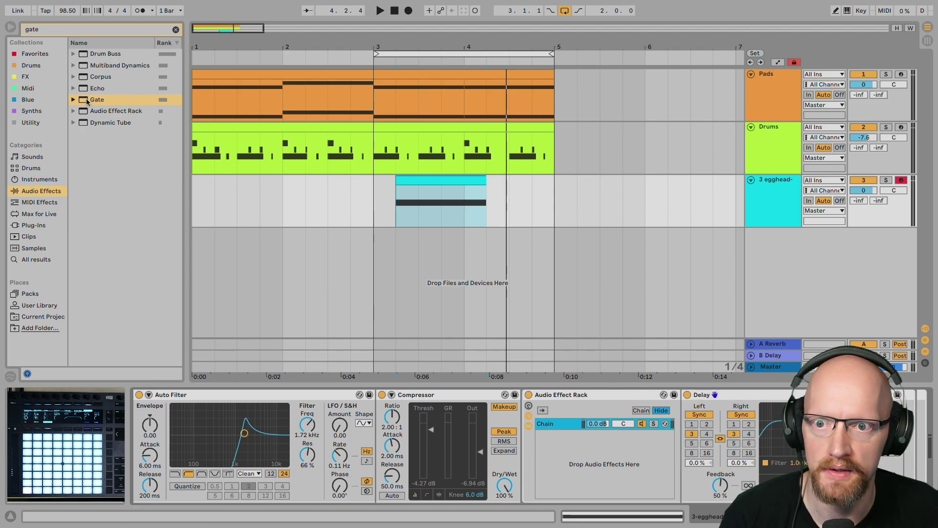
drag(85, 101, 571, 430)
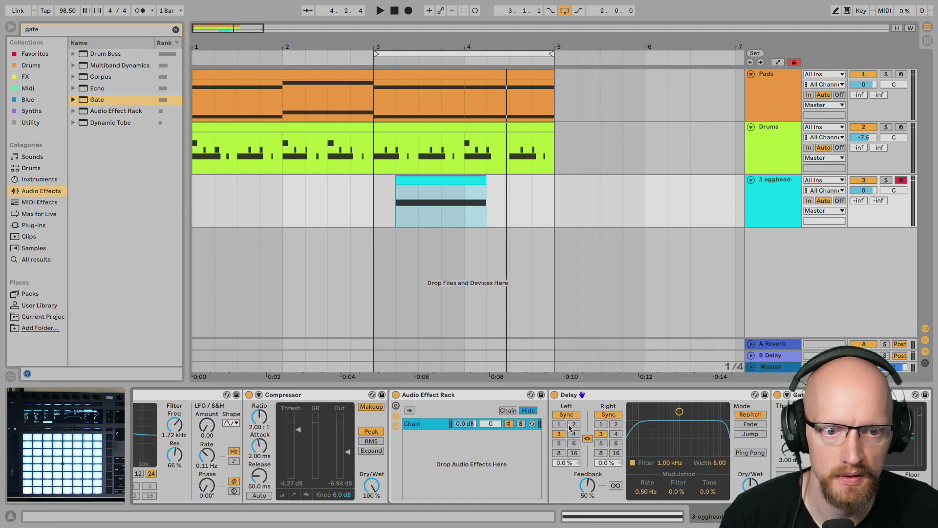
click(613, 398)
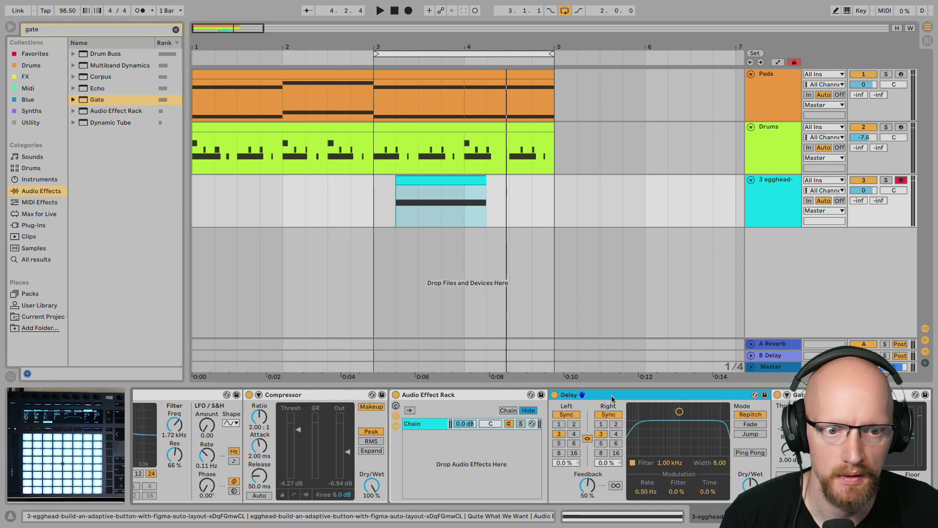
key(Delete)
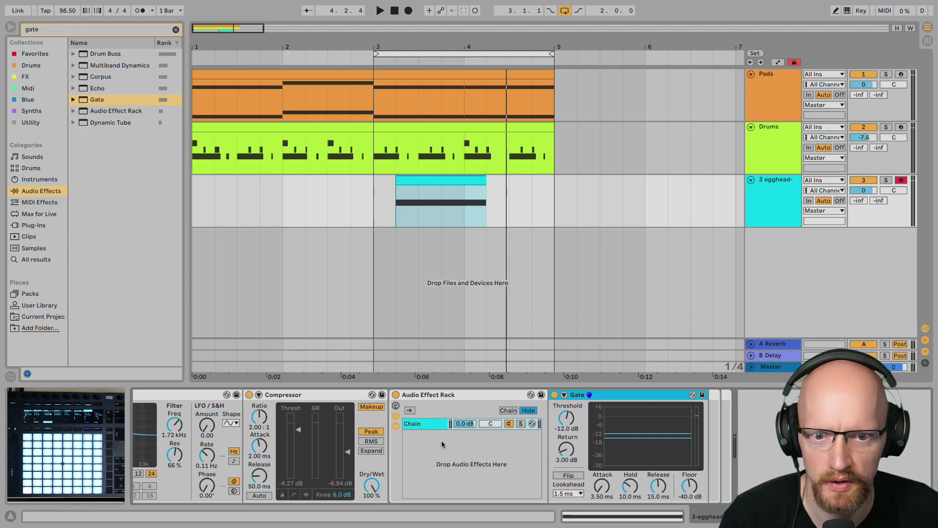
Set the Gate's threshold to -7.65 dB and its return to 10.9 dB while auditioning the loop
key(space)
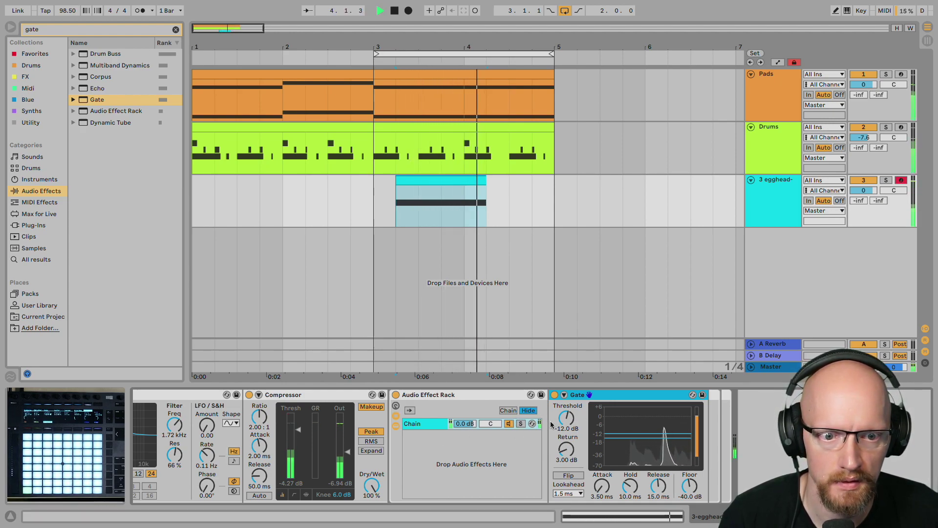
drag(568, 429, 567, 400)
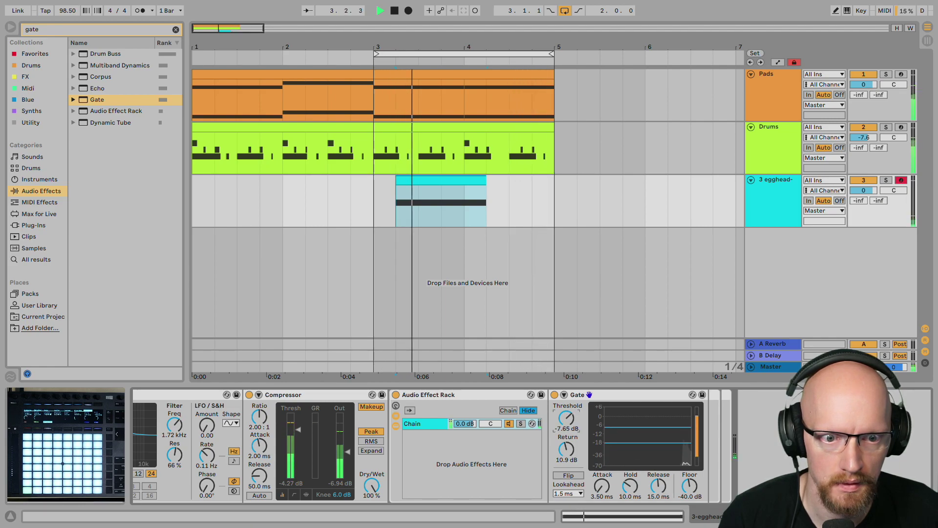
key(space)
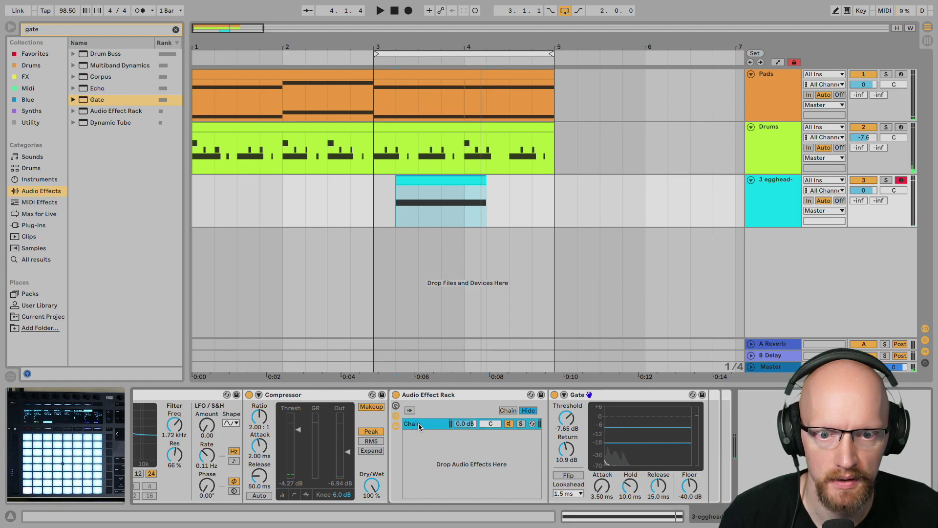
Duplicate the rack's chain, enable Flip on the copy's Gate, and audition the loop
key(ctrl+d)
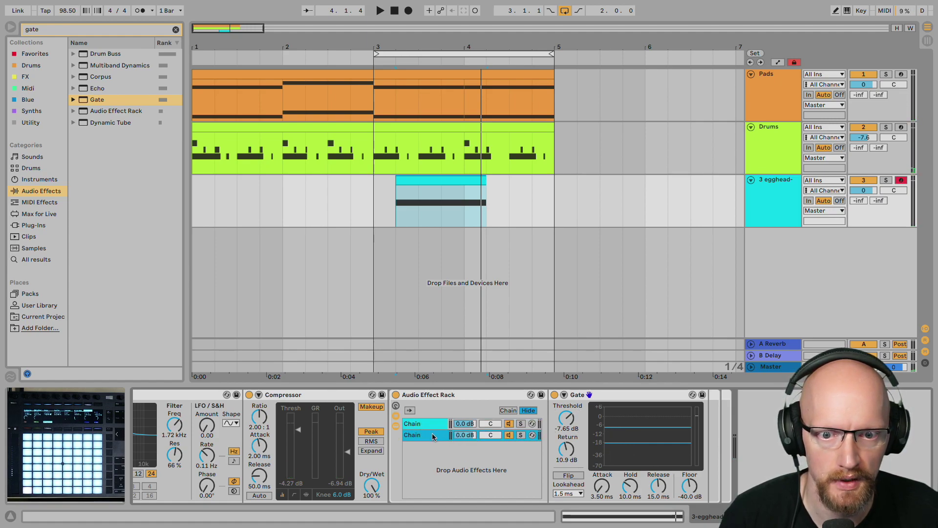
click(568, 478)
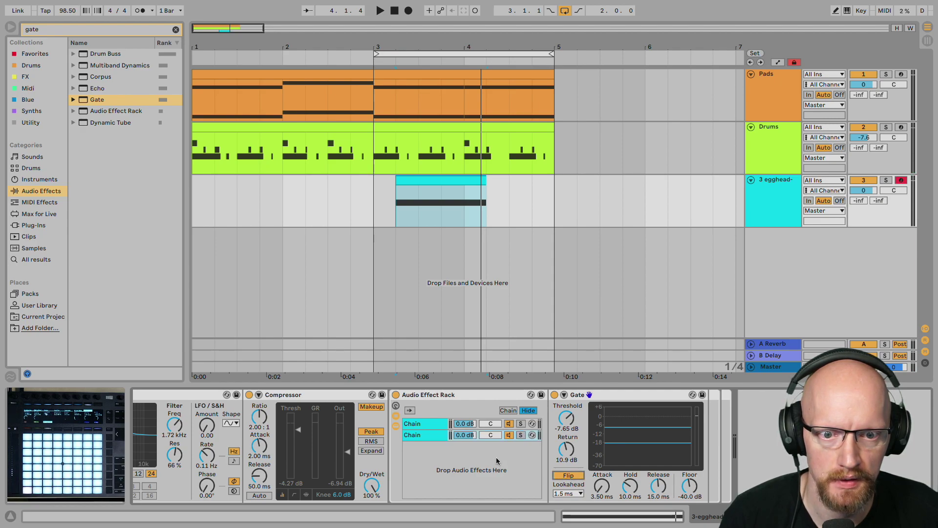
key(space)
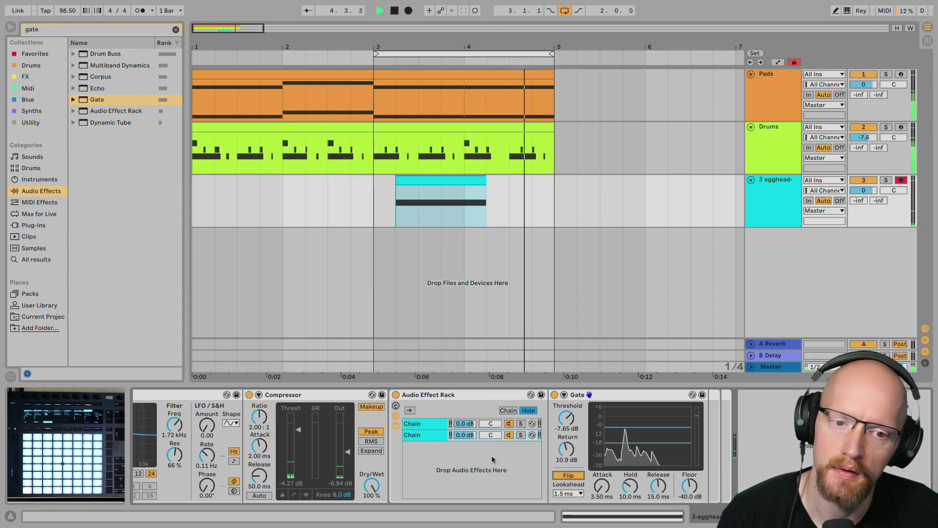
key(space)
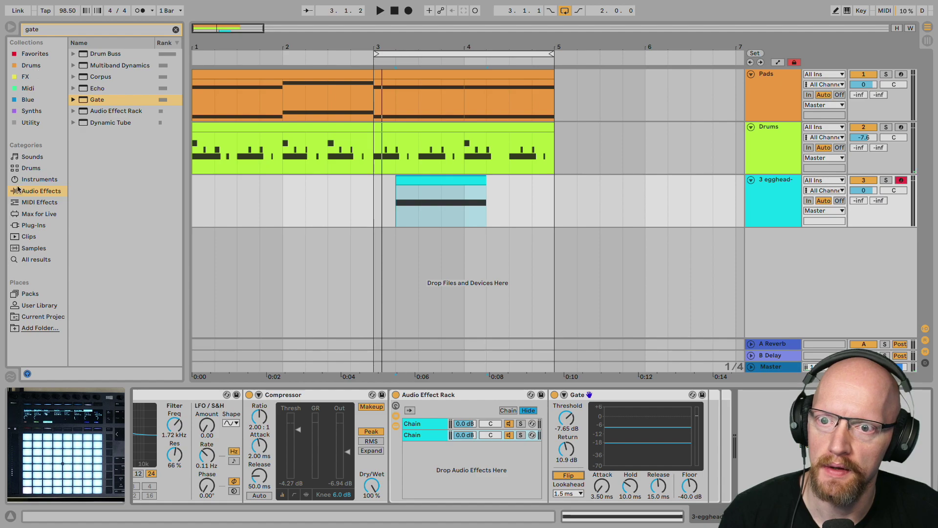
Clear the browser search, add a Delay after the flipped Gate in the rack's second chain, and start the loop
click(175, 29)
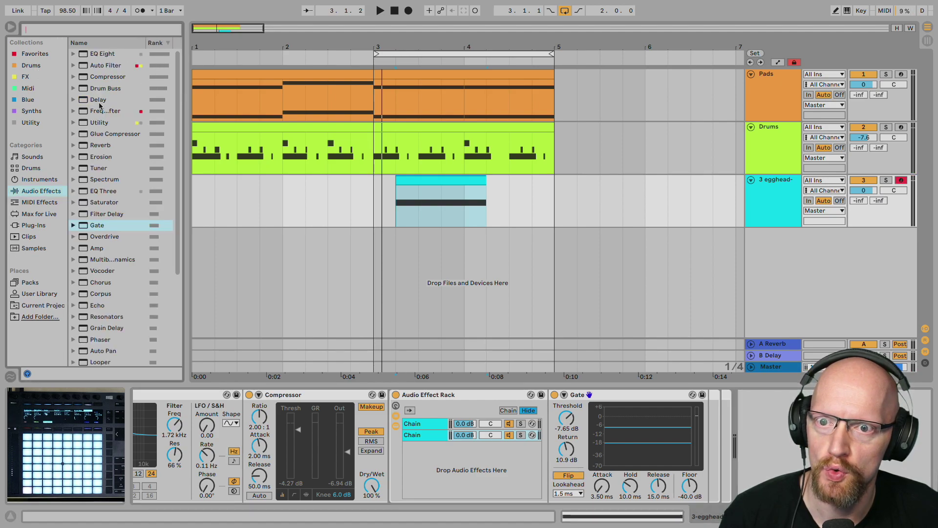
click(98, 100)
drag(117, 126, 423, 448)
key(space)
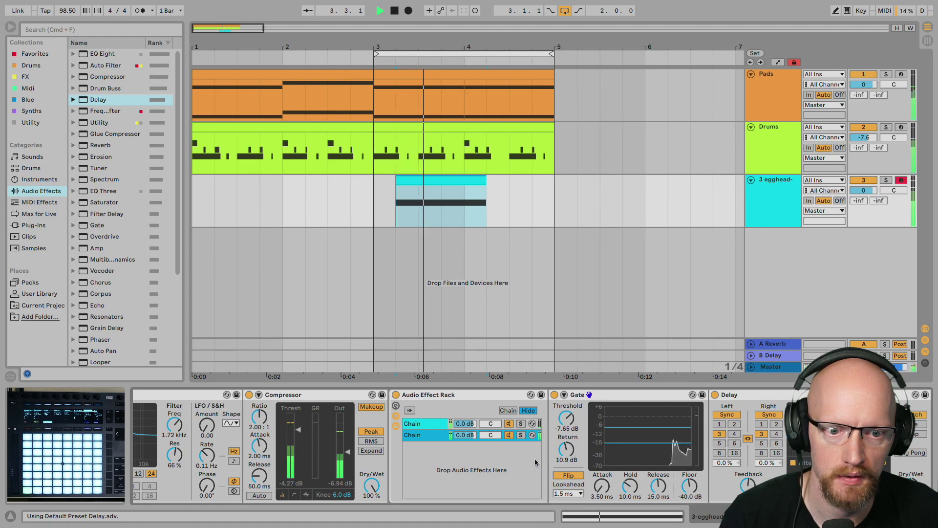
Audition the loop while comparing the rack's two gated chains, with and without the Delay
click(508, 435)
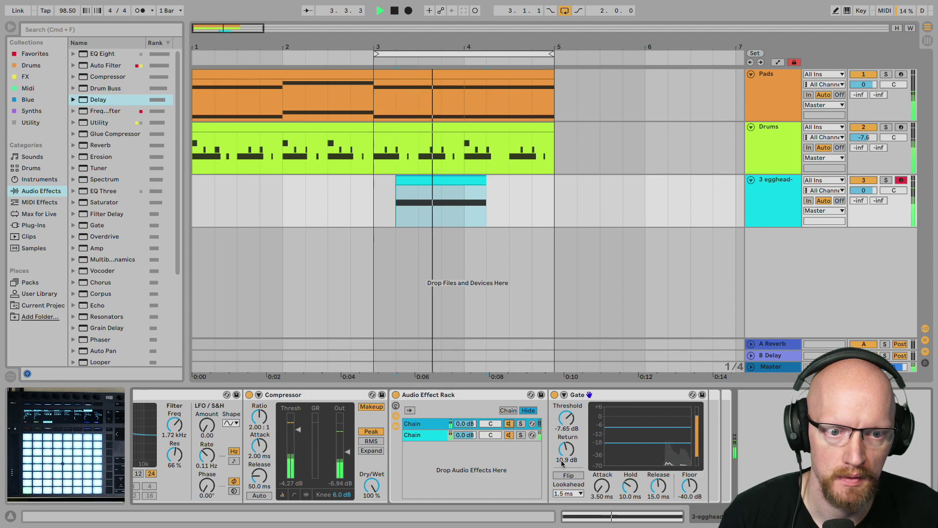
click(426, 436)
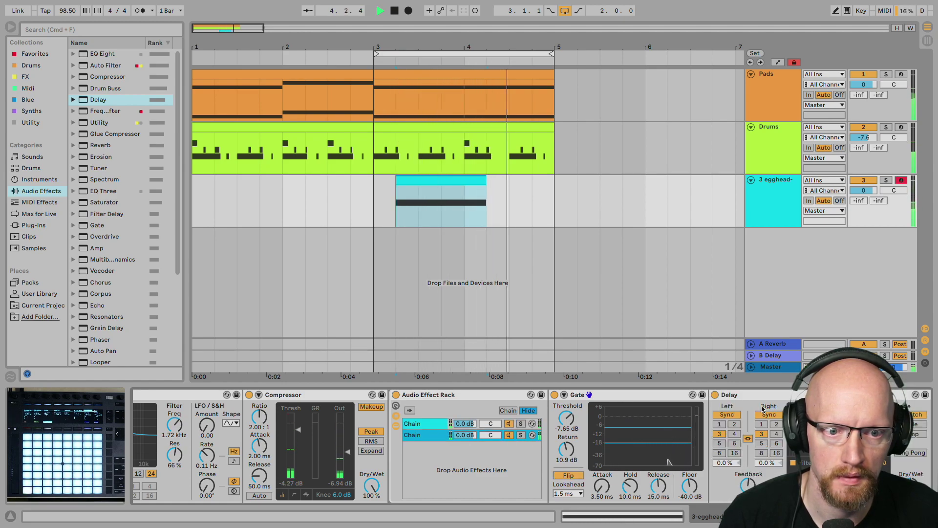
drag(755, 396, 464, 425)
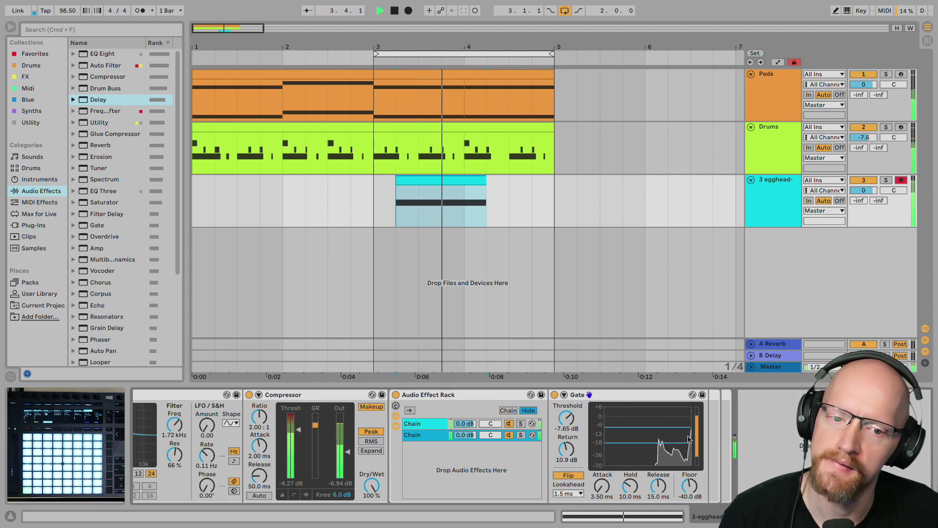
key(space)
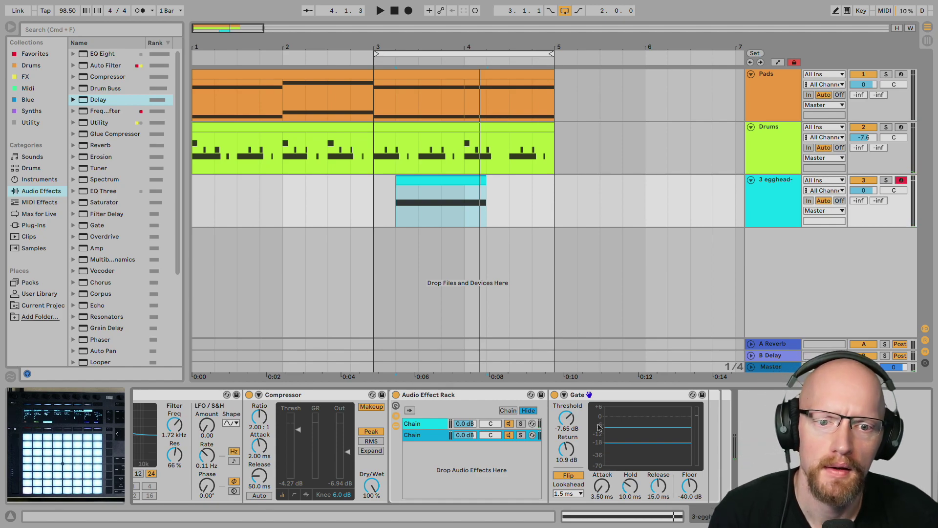
Delete the Audio Effect Rack with its Gate chains after the Compressor and audition the loop
click(582, 442)
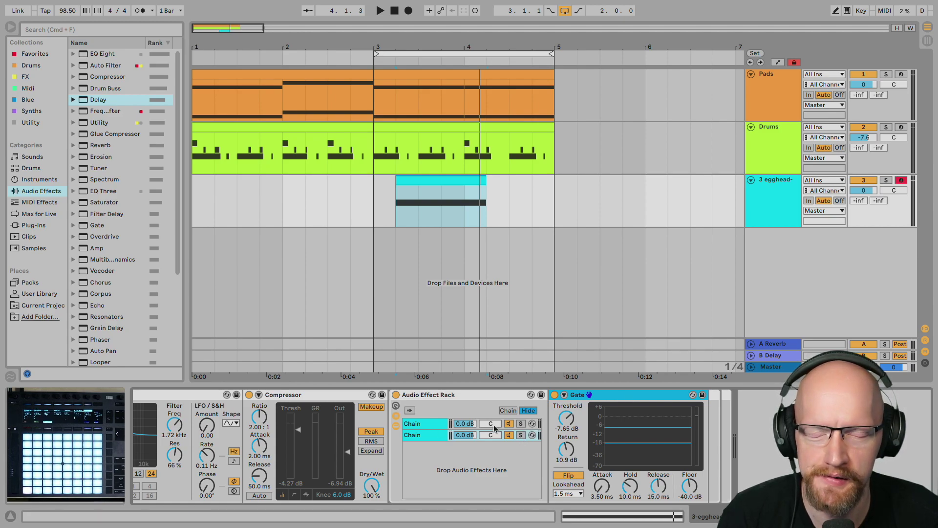
scroll(424, 438, left, 5)
scroll(467, 458, right, 5)
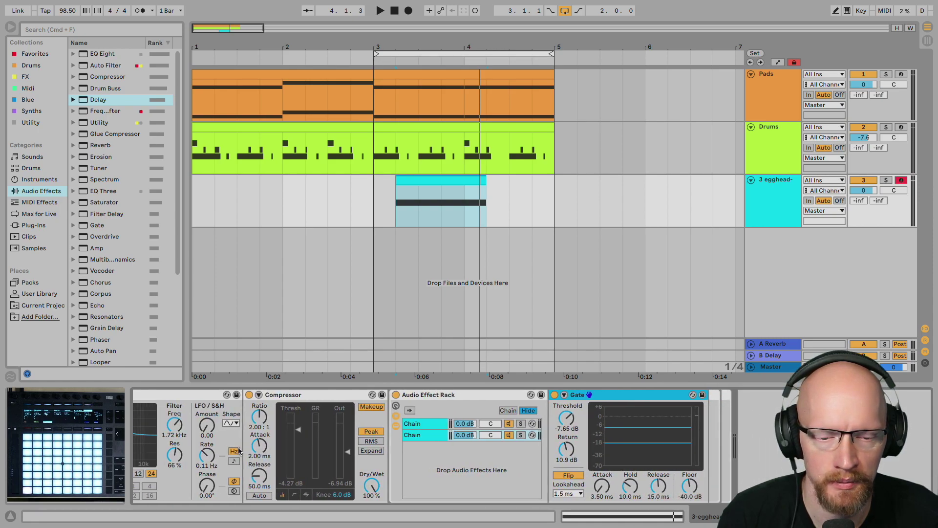
shift+click(454, 409)
key(Delete)
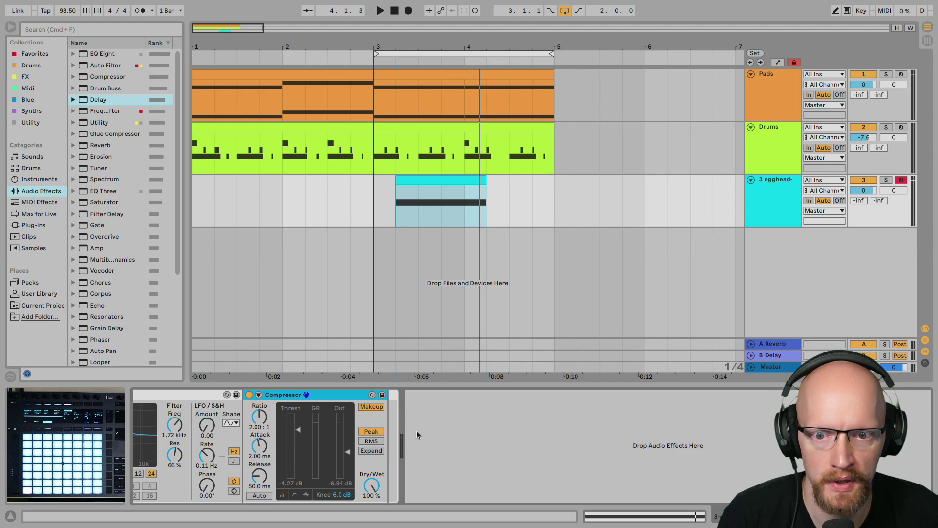
key(space)
scroll(456, 427, left, 5)
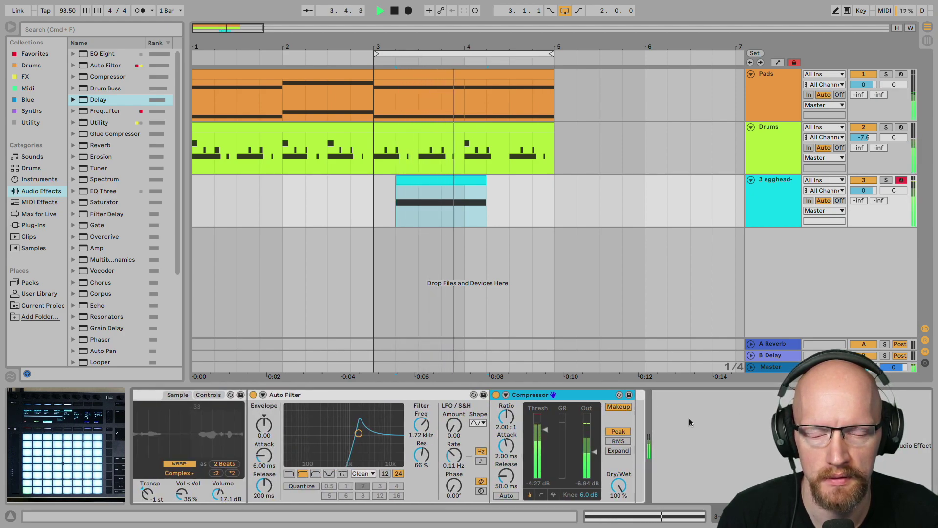
key(space)
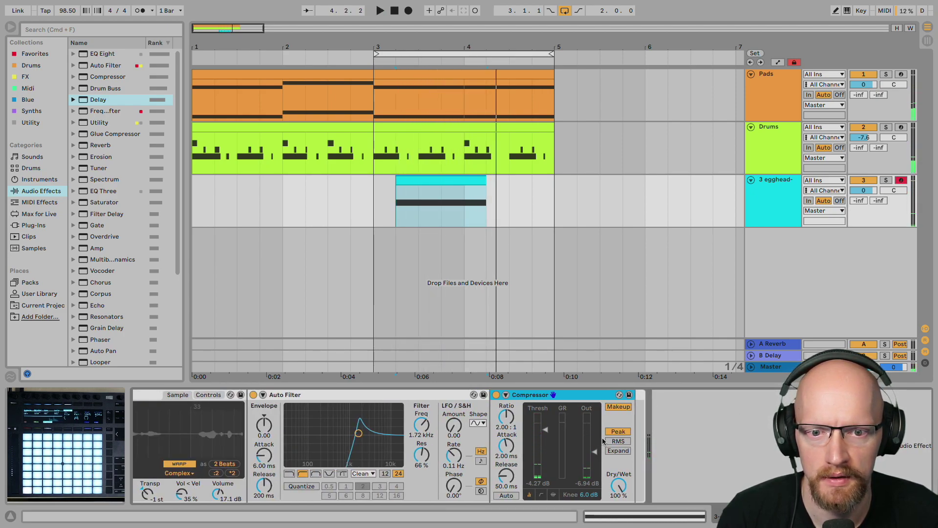
scroll(671, 445, left, 6)
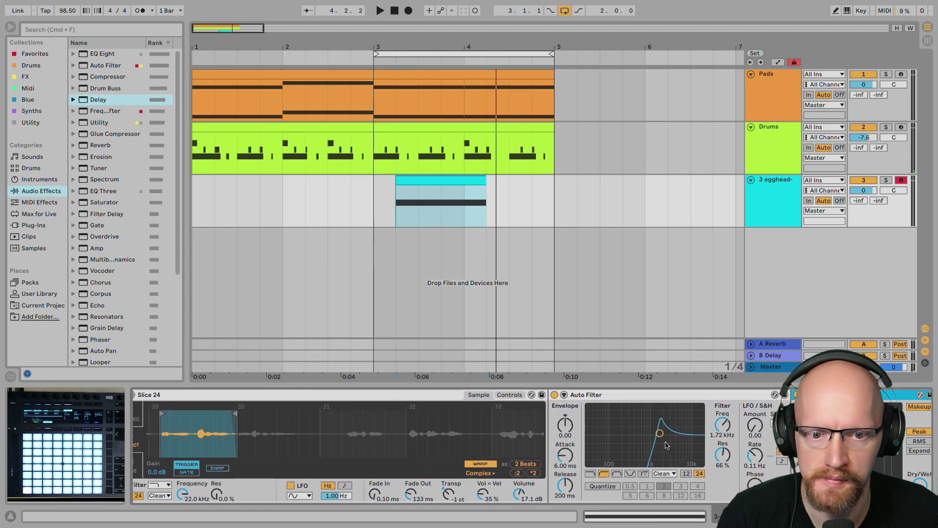
scroll(371, 435, left, 5)
scroll(372, 435, right, 3)
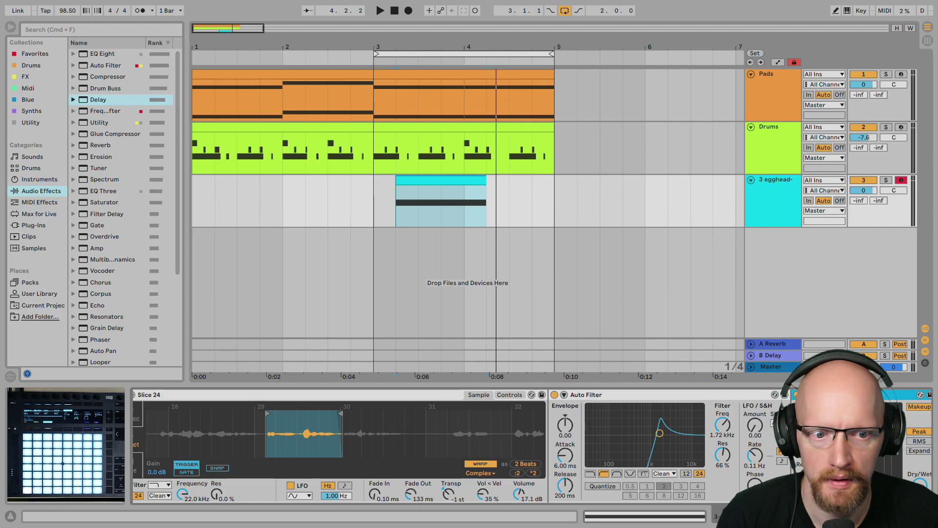
scroll(518, 429, right, 6)
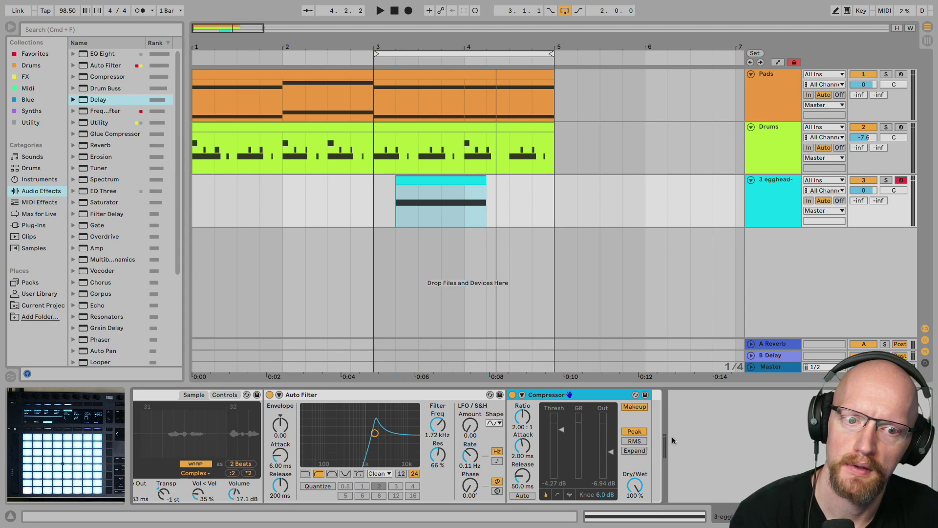
scroll(678, 434, left, 9)
scroll(741, 434, left, 2)
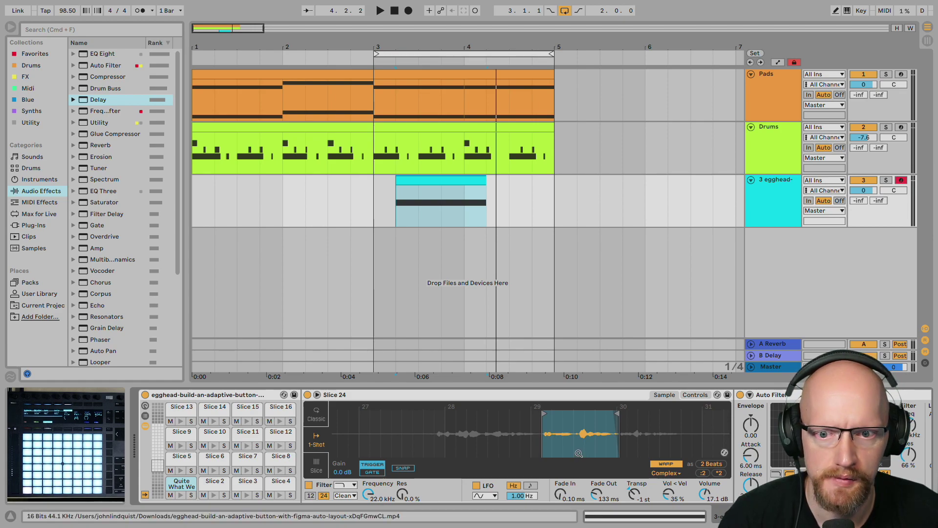
Open the vocal clip's note editor and show its Envelopes section
key(shift+Tab)
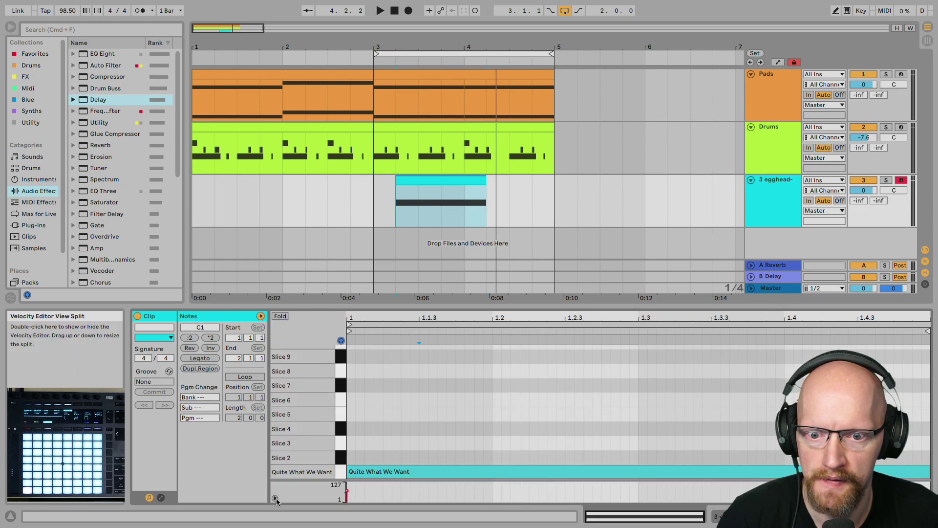
double_click(275, 499)
click(274, 498)
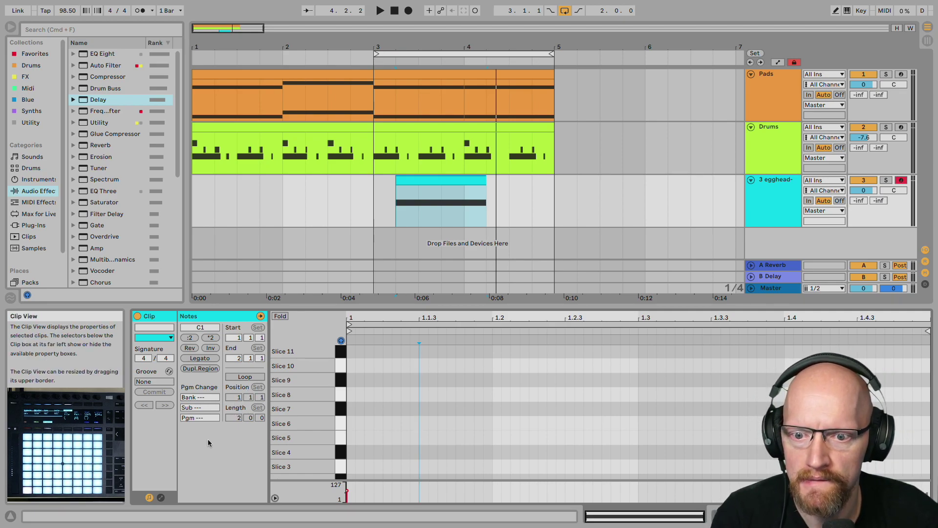
click(161, 497)
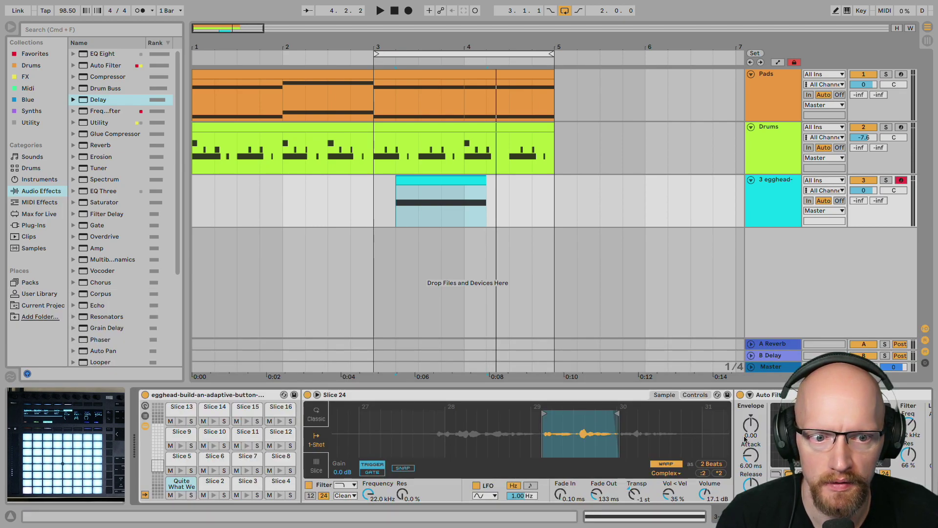
Add a Delay after the Compressor in the vocal slice's device chain and switch the Delay off
scroll(401, 429, right, 10)
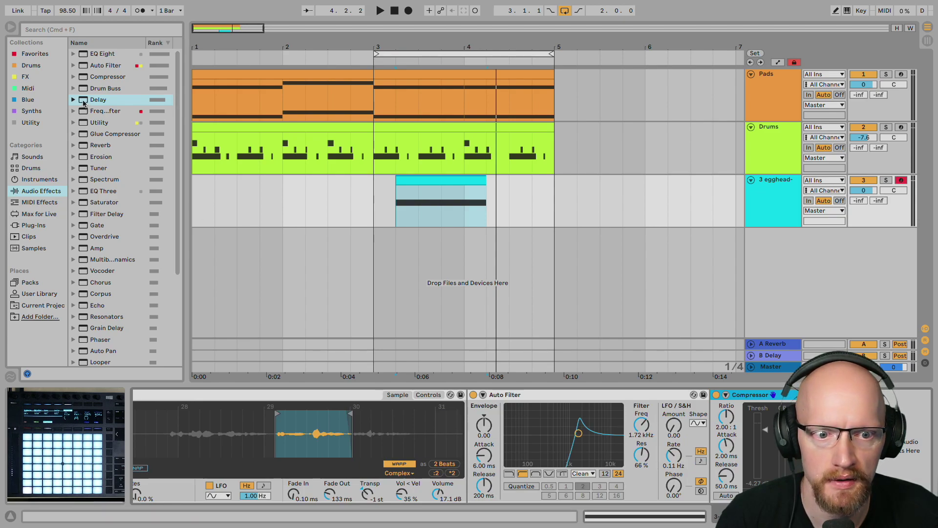
drag(83, 103, 704, 359)
drag(773, 395, 742, 395)
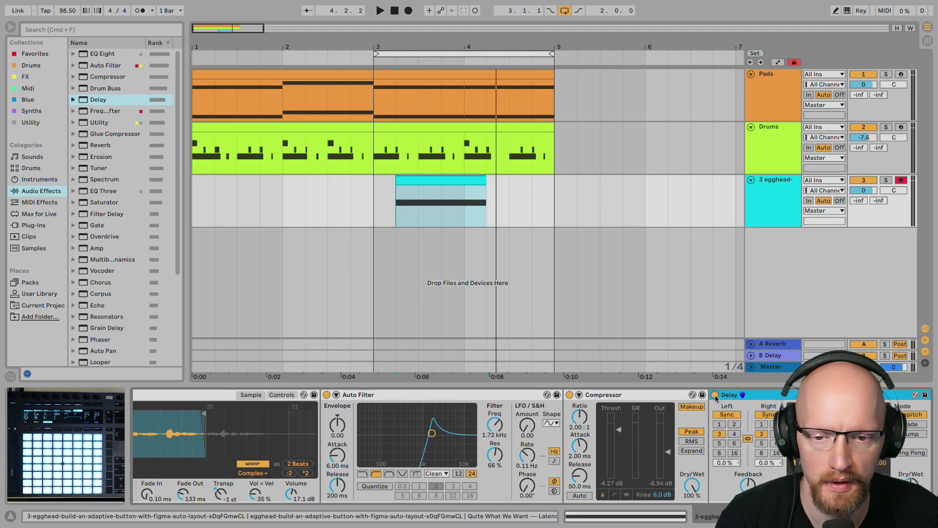
key(shift+Tab)
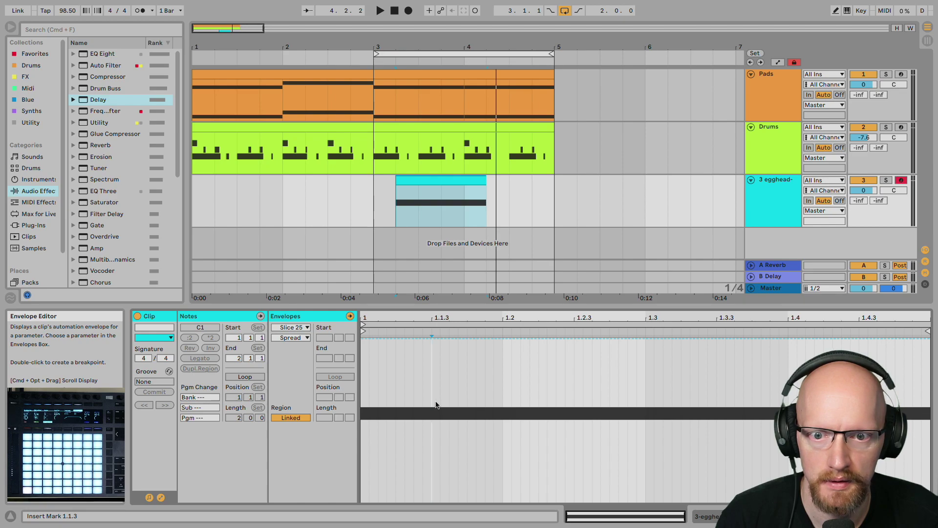
key(shift+Tab)
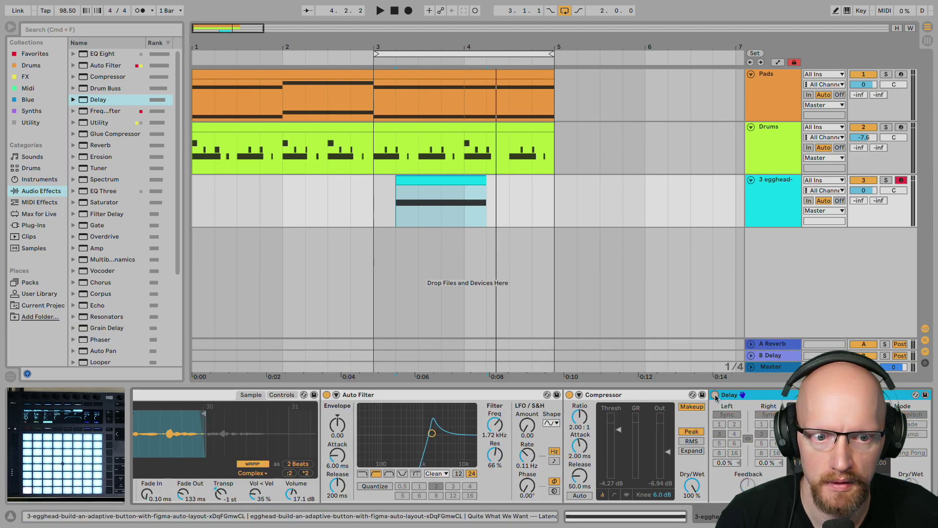
Select the Quite What We Want pad's Delay as the vocal clip's envelope device and review its parameters
key(shift+Tab)
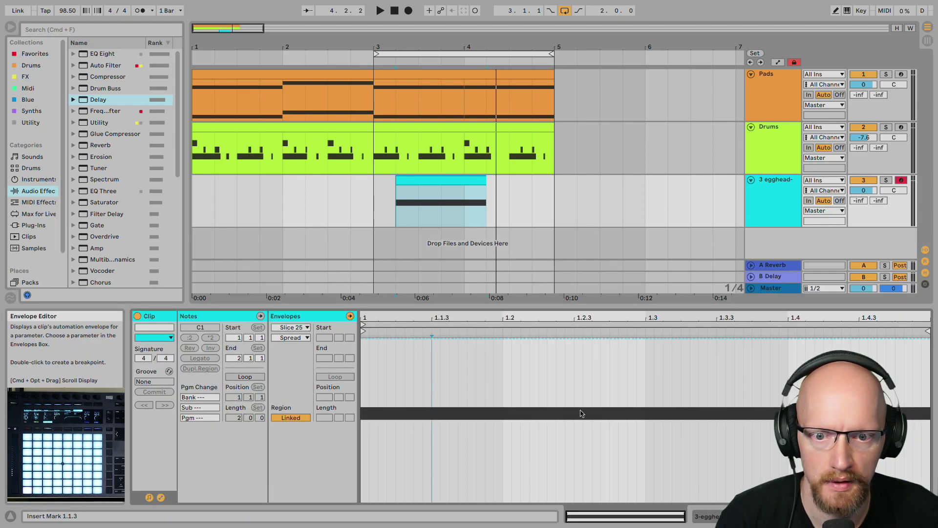
click(303, 327)
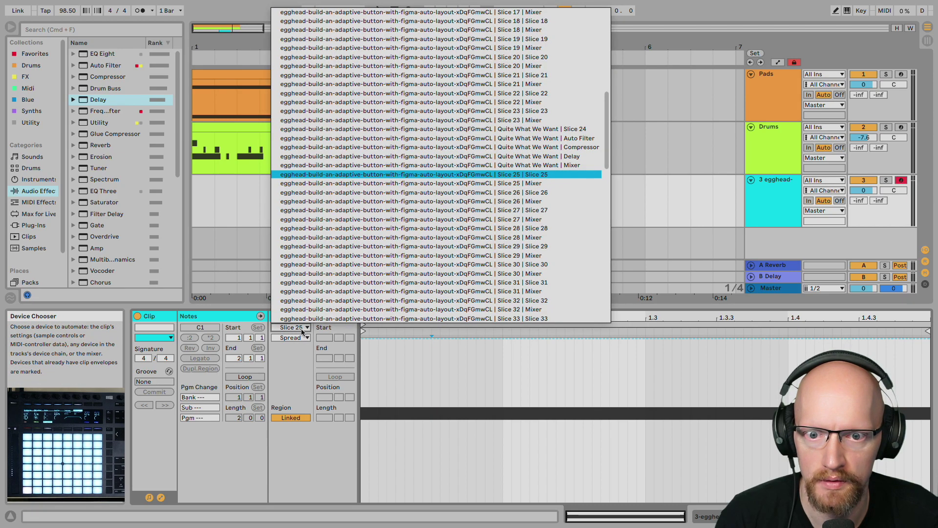
click(301, 331)
click(302, 331)
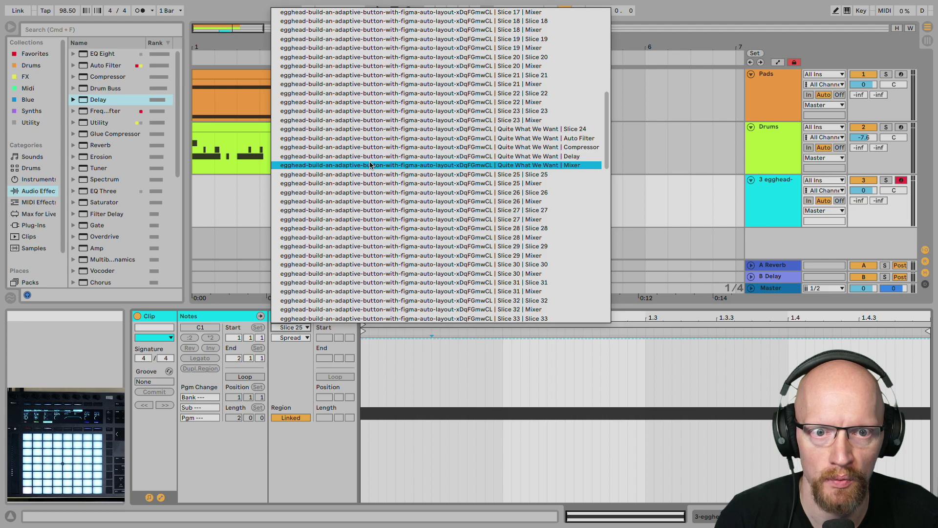
click(370, 156)
click(299, 337)
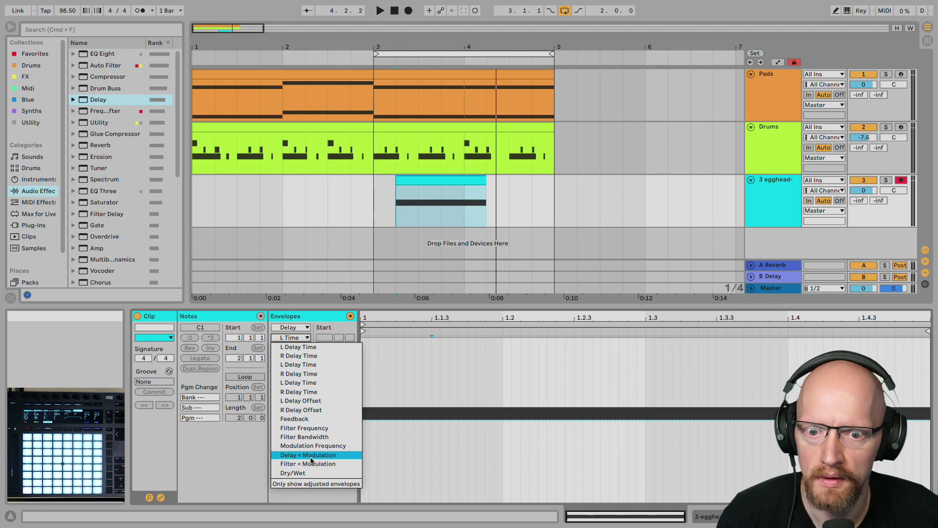
click(299, 340)
Switch the clip's envelope device to Slice 24 and look through its automatable parameters
click(298, 329)
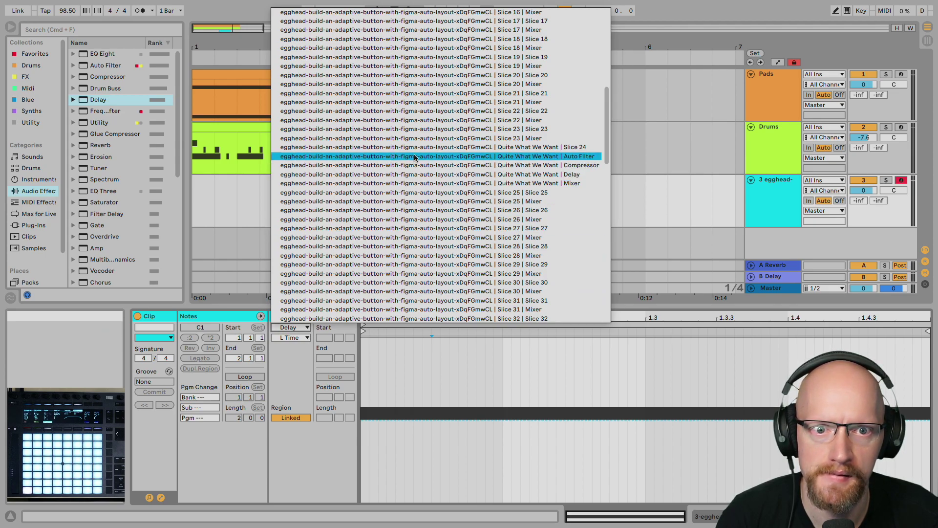
click(414, 147)
click(297, 337)
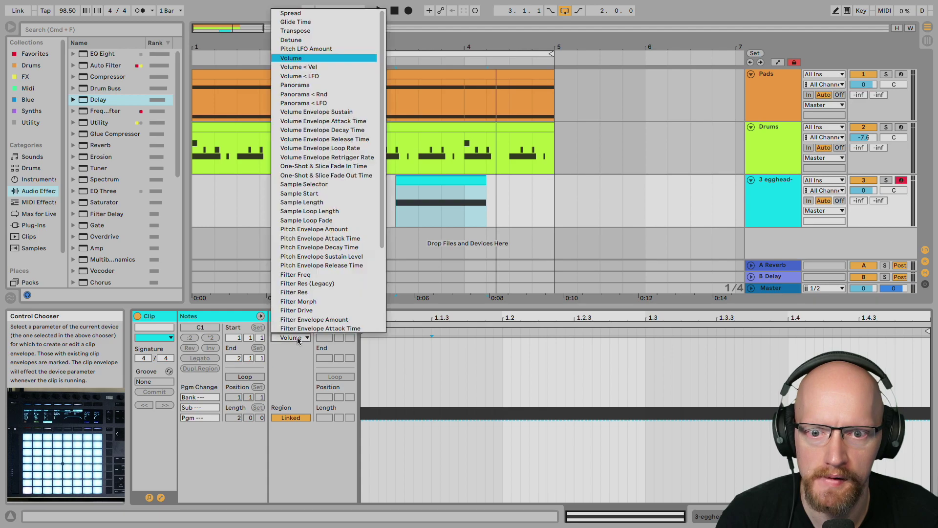
scroll(335, 263, down, 3)
scroll(336, 263, down, 2)
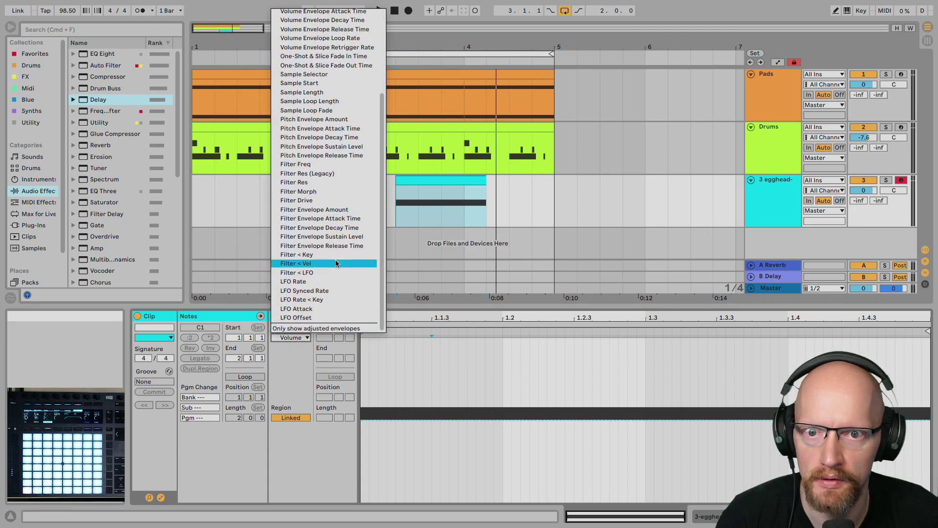
scroll(336, 263, up, 5)
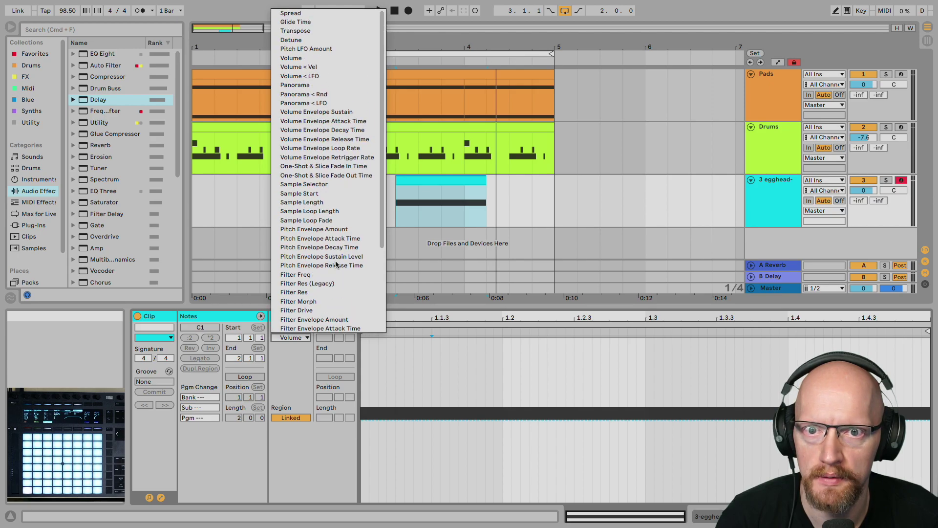
scroll(336, 264, down, 5)
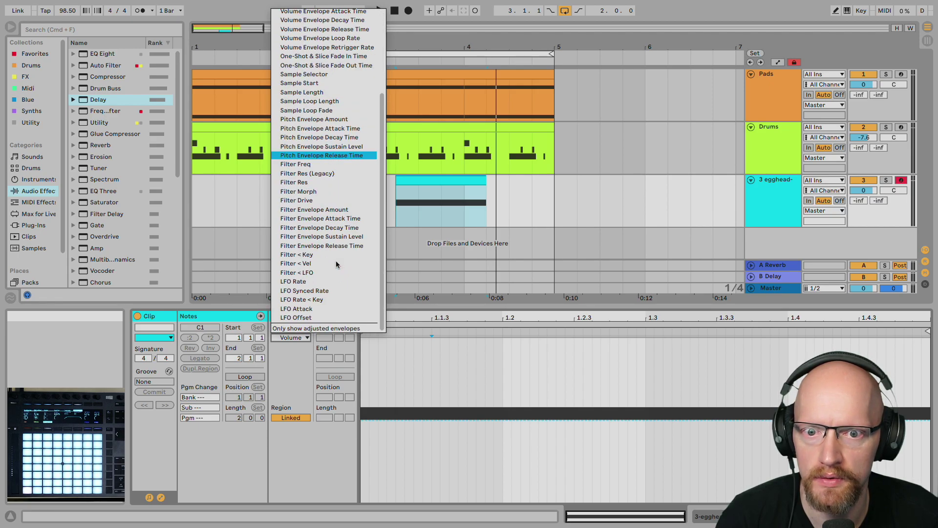
click(311, 360)
Choose the Quite What We Want Delay's Dry/Wet as the clip envelope and place a breakpoint at the clip's start
click(299, 327)
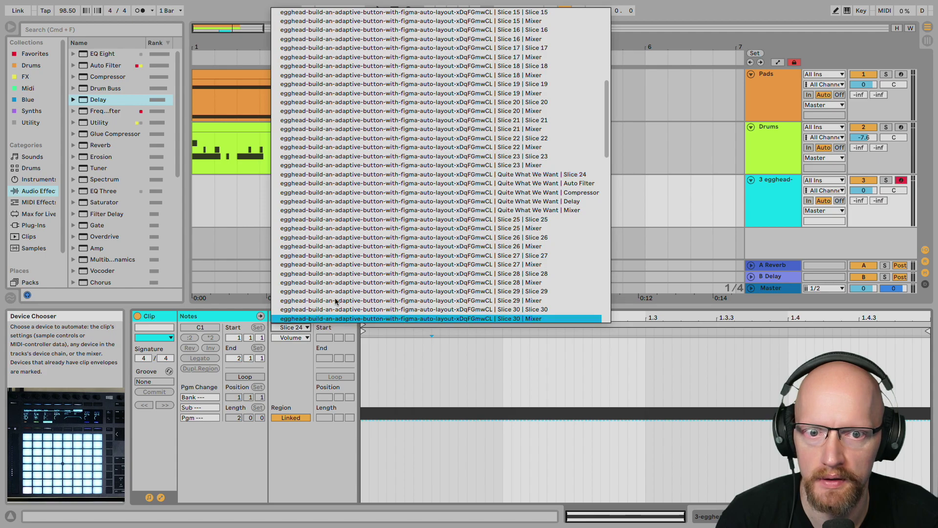
click(449, 202)
click(293, 337)
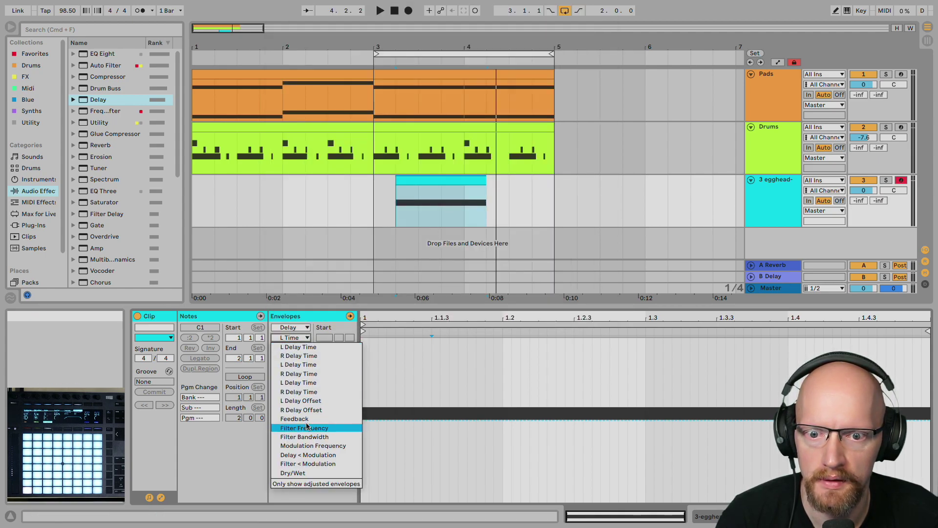
click(307, 473)
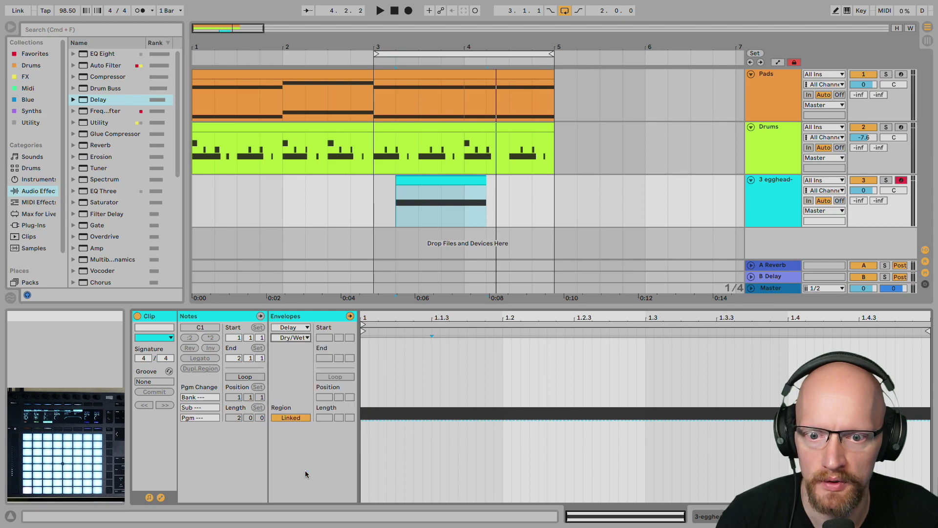
click(361, 420)
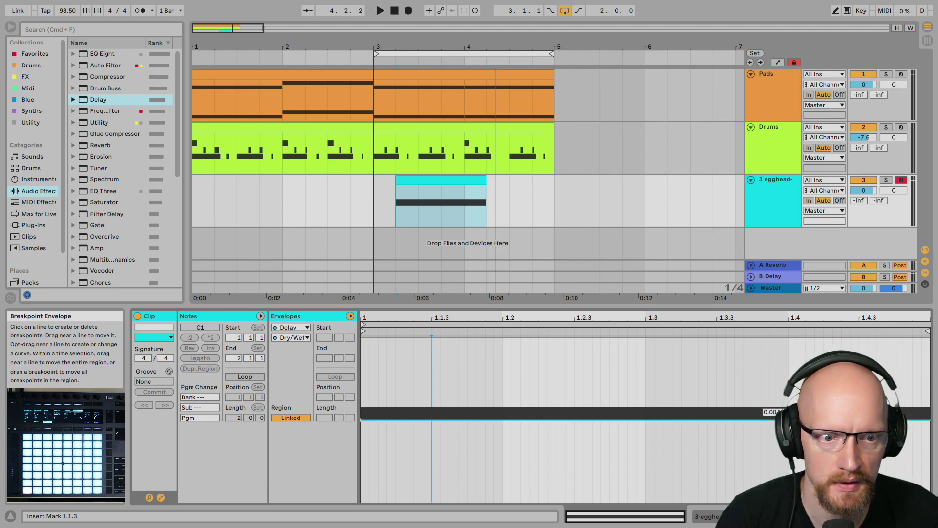
Raise the clip's Delay Dry/Wet envelope to 50% from beat 1.4 onward and play back the loop while viewing the device chain
drag(825, 421, 788, 338)
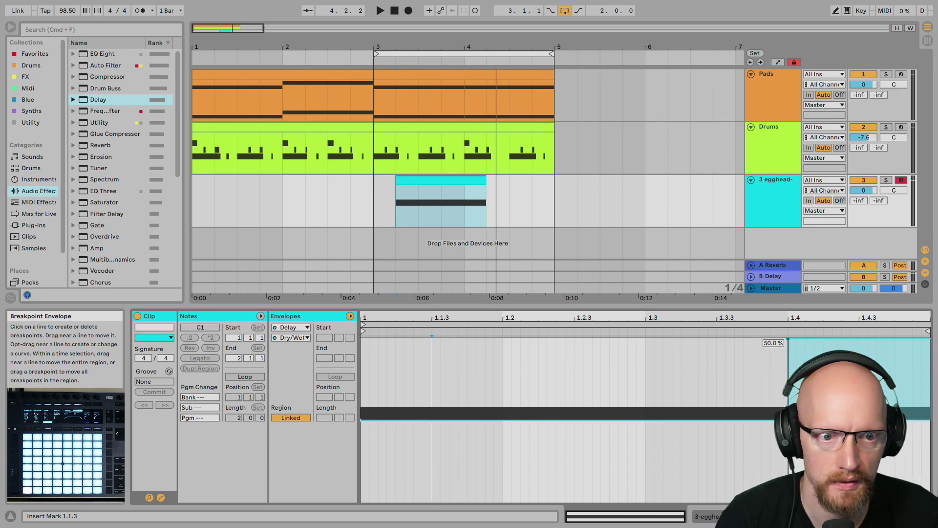
key(space)
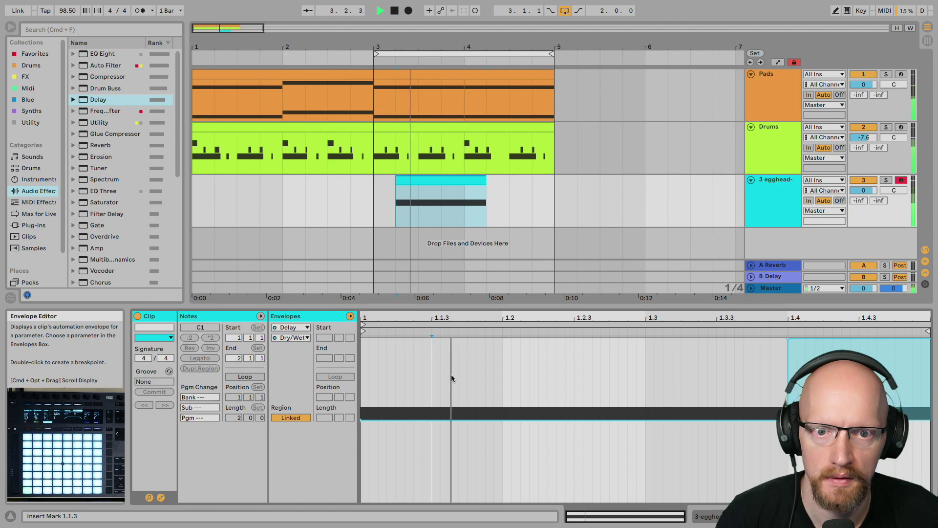
key(shift+Tab)
scroll(631, 420, right, 3)
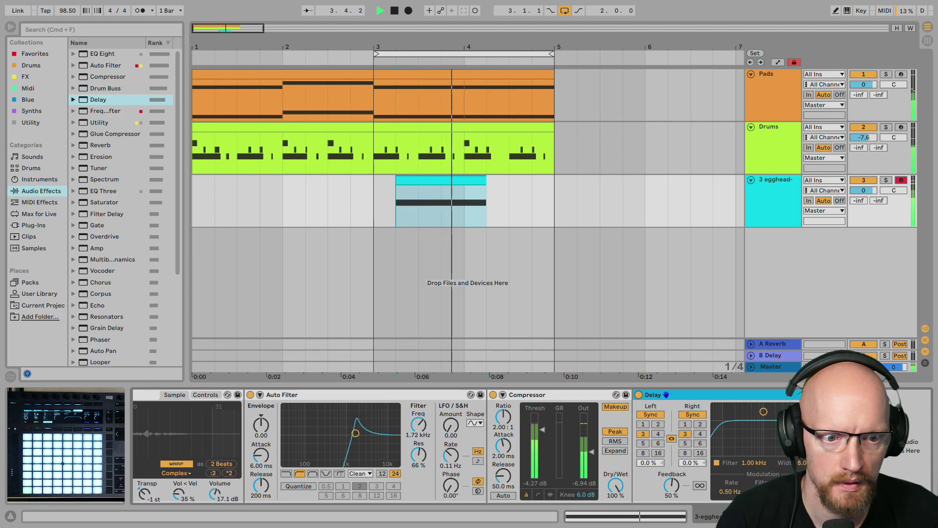
key(space)
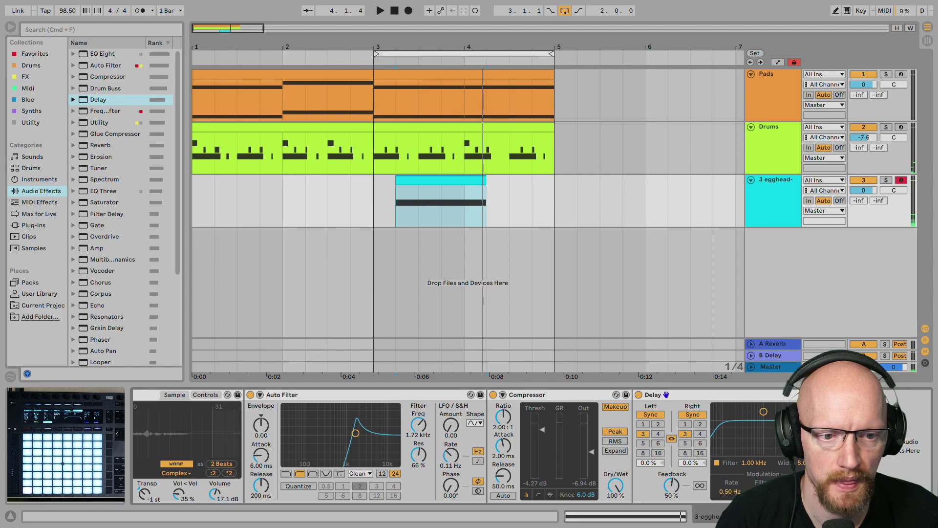
Reopen the vocal clip's envelope settings and restrict the envelope choices to adjusted envelopes only
key(shift+Tab)
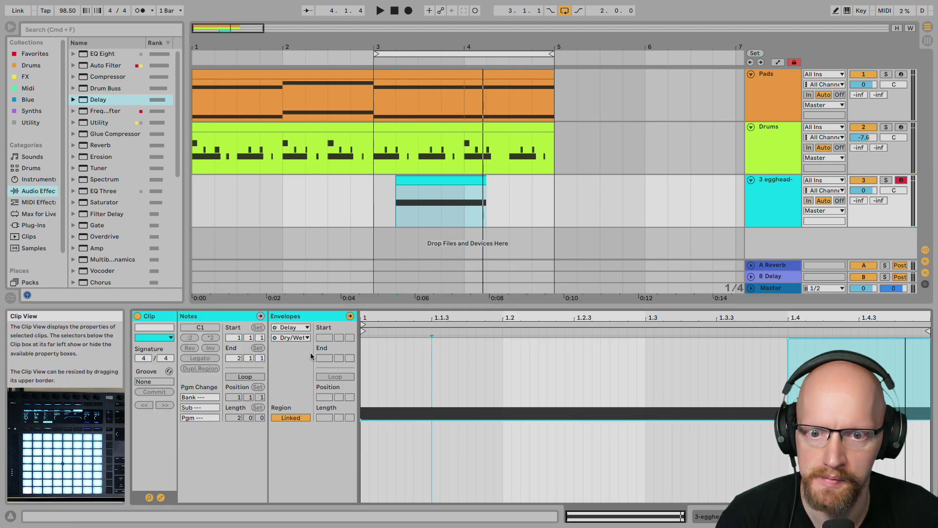
click(292, 327)
click(290, 331)
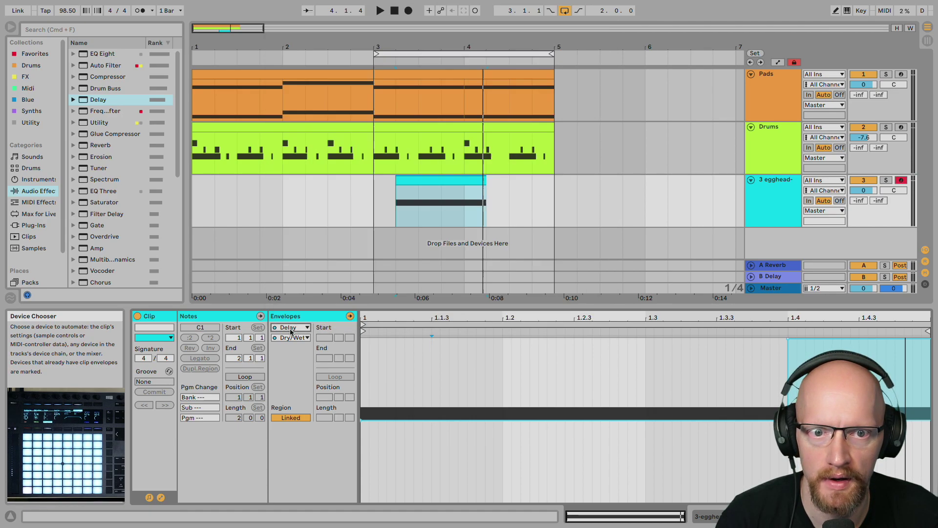
click(294, 338)
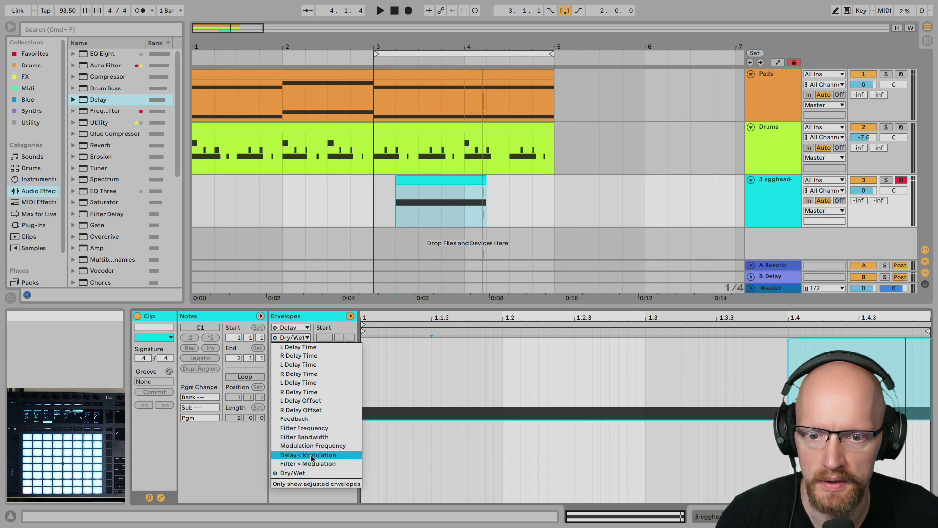
click(313, 482)
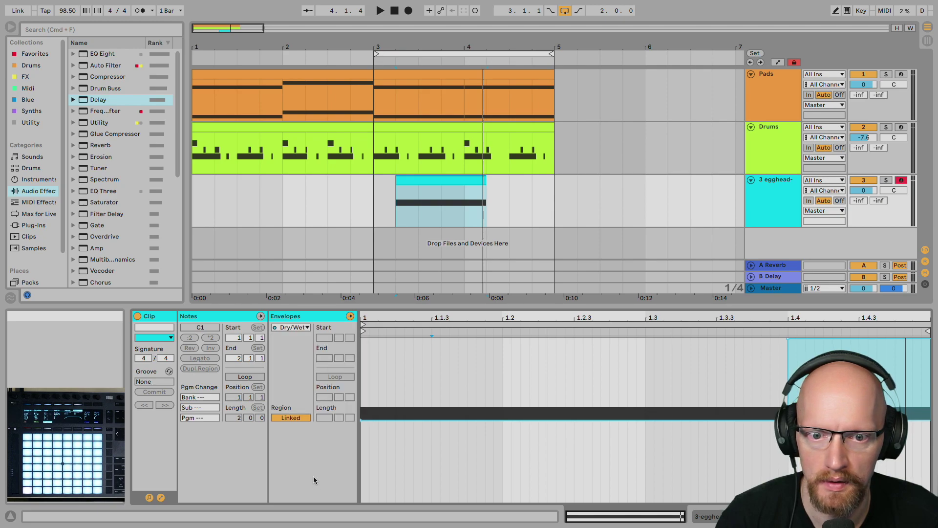
Lower the Dry/Wet envelope to its minimum from the clip's start up to beat 1.4 and audition the loop
key(space)
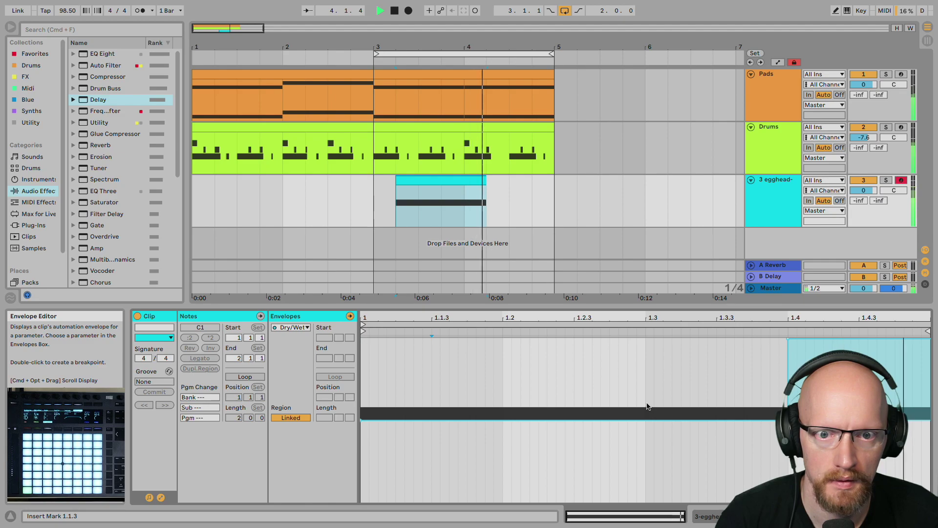
key(space)
drag(362, 420, 362, 501)
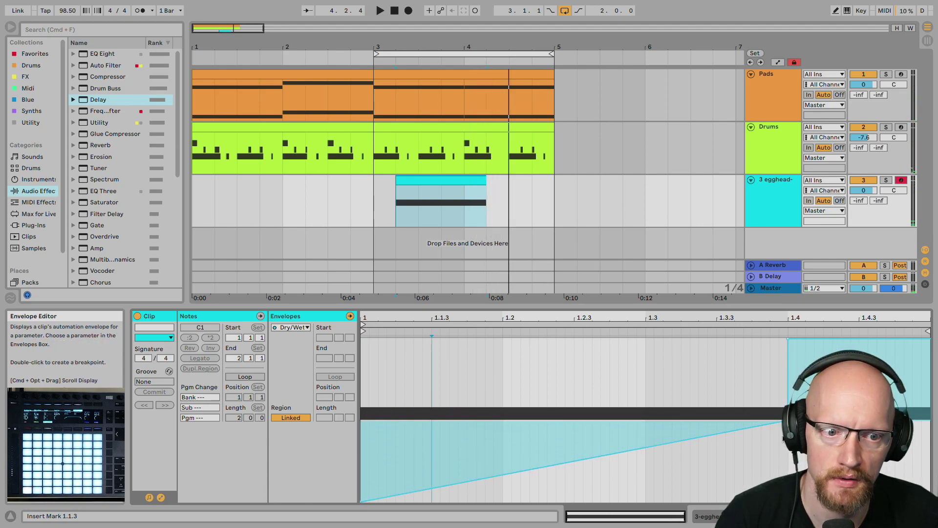
drag(787, 421, 787, 498)
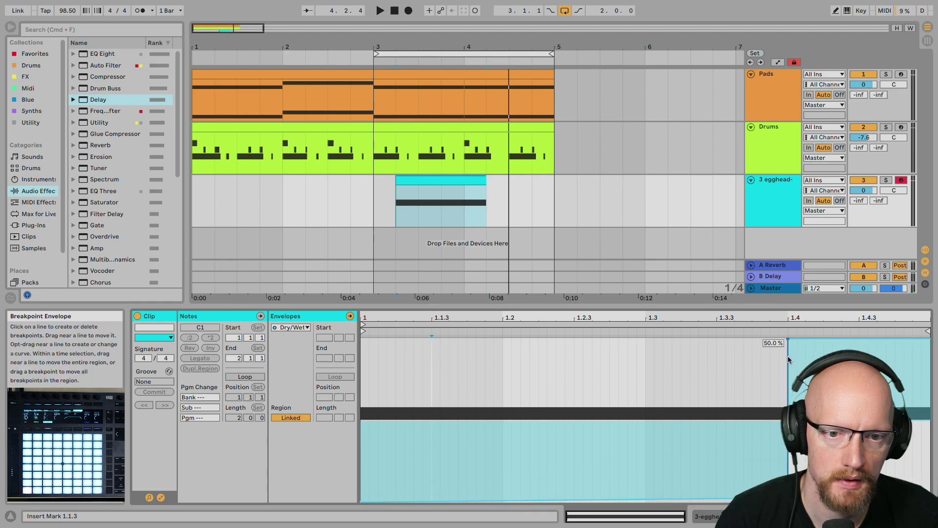
key(space)
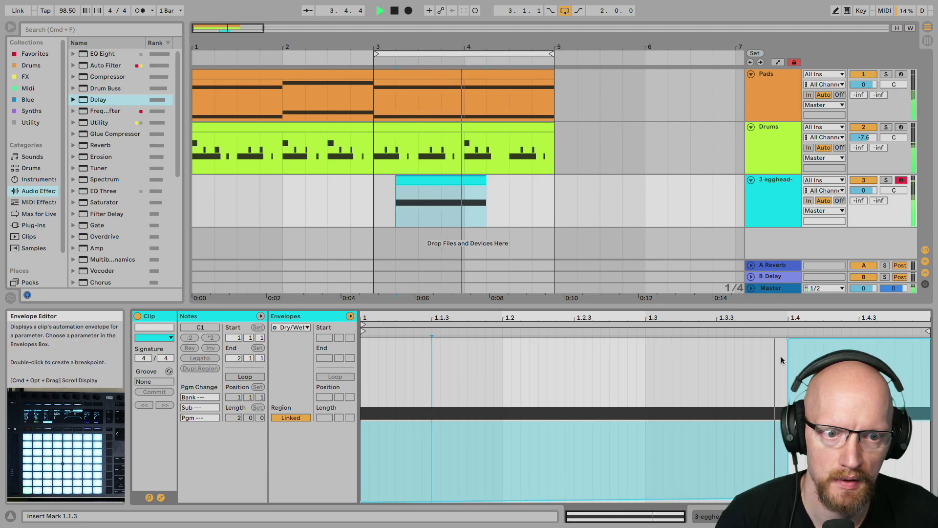
Enlarge the envelope editor and shift the Dry/Wet jump from beat 1.4 to a point between 1.4 and 1.4.3 during playback
drag(758, 311, 743, 231)
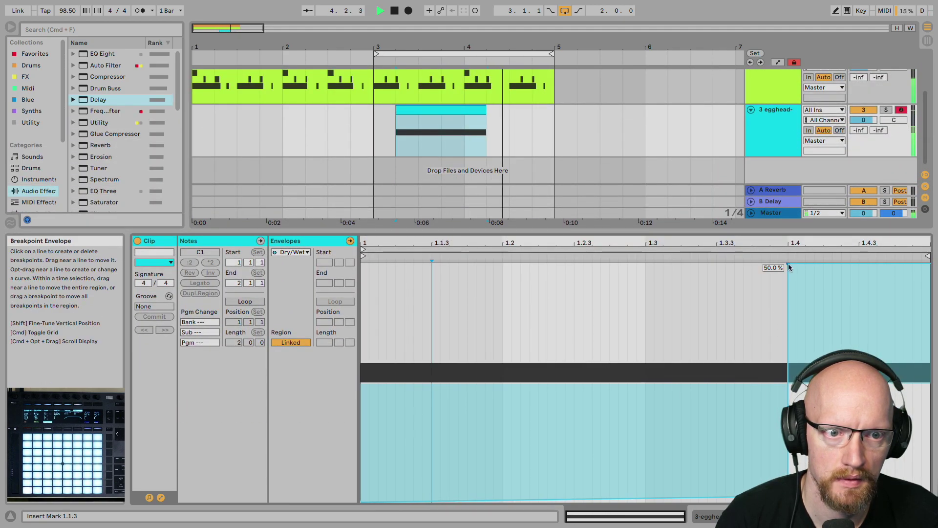
drag(787, 299, 831, 300)
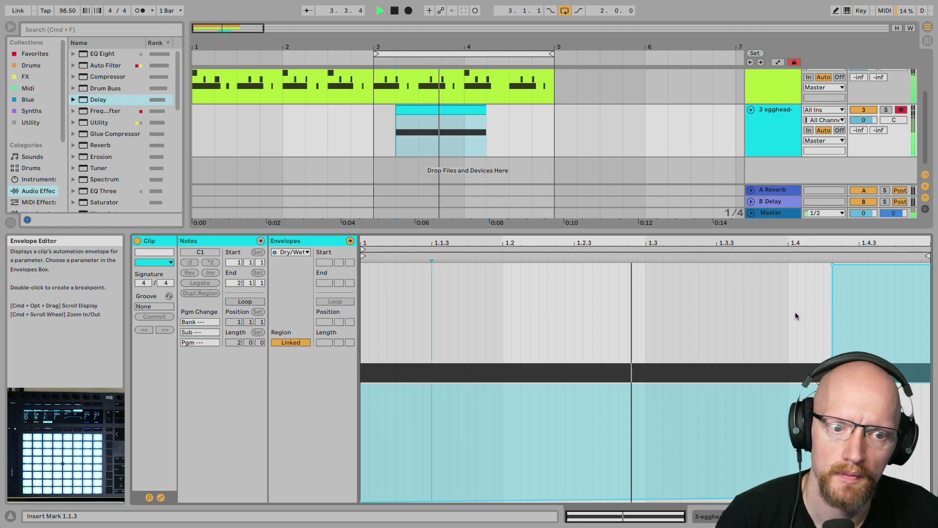
key(space)
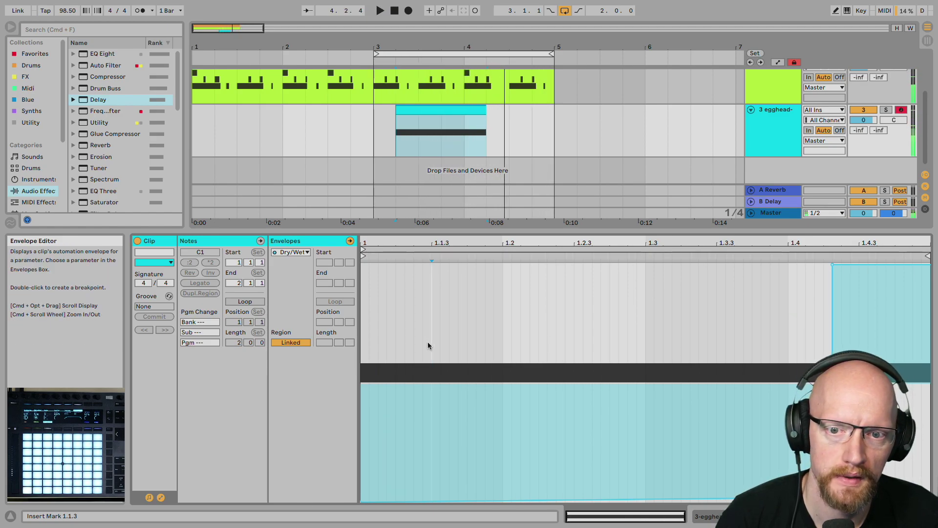
Delete the Delay from the Quite What We Want pad's device chain
key(shift+Tab)
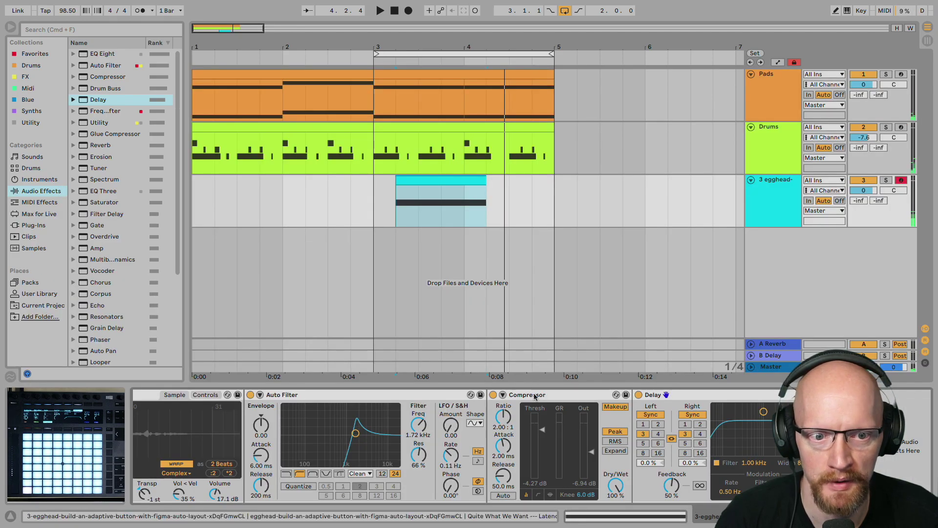
click(668, 407)
key(Delete)
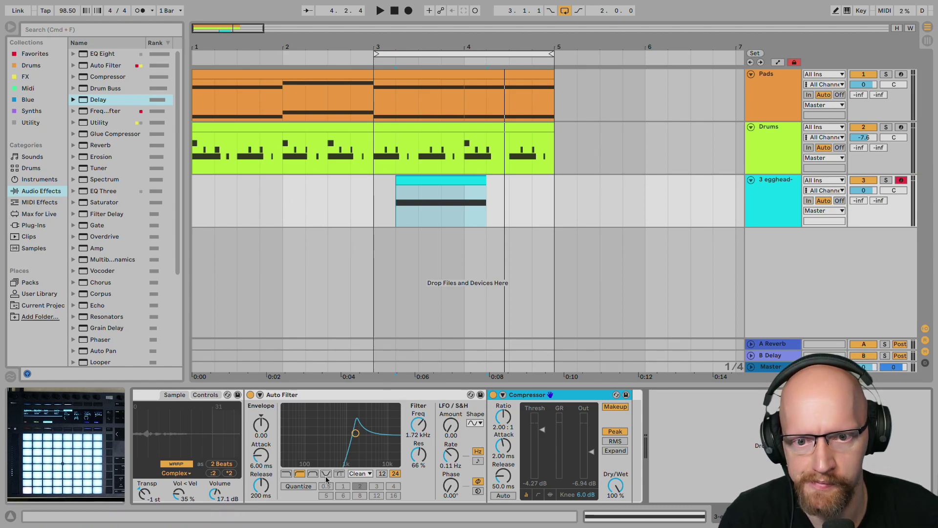
Crop the Quite What We Want pad's sample to its highlighted playback region
scroll(239, 453, left, 5)
scroll(240, 452, right, 4)
scroll(240, 452, left, 2)
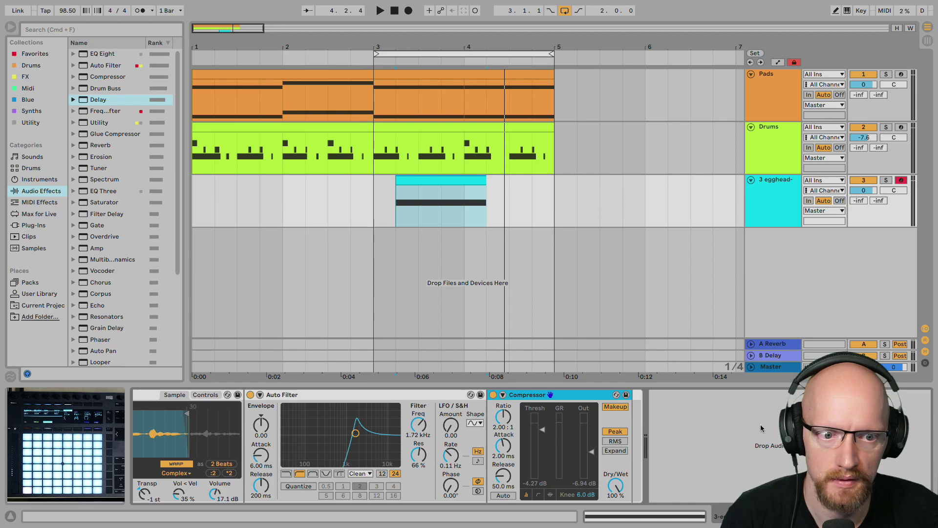
scroll(777, 428, left, 5)
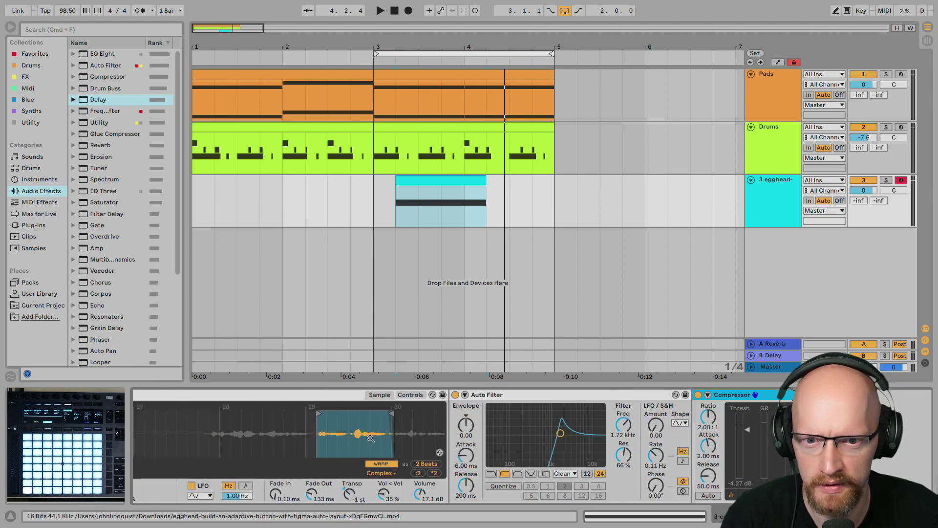
scroll(369, 436, up, 3)
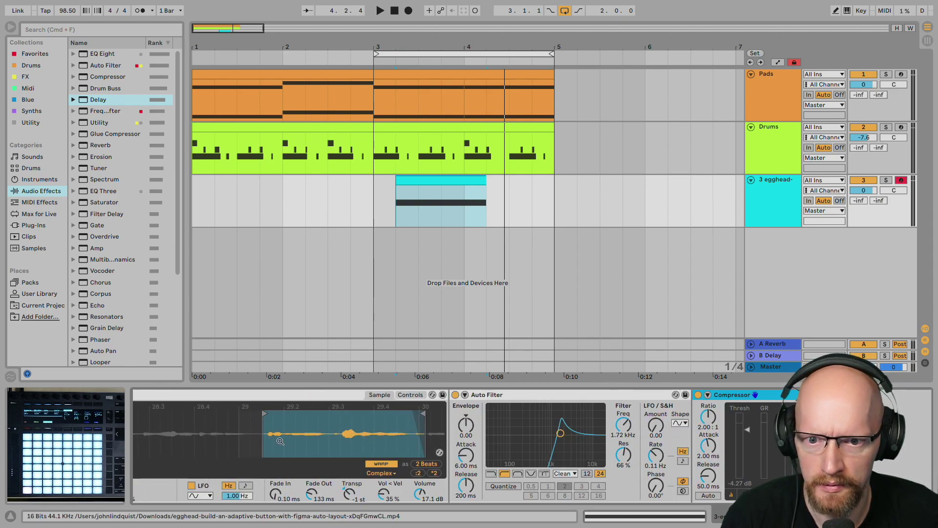
right_click(336, 440)
click(357, 488)
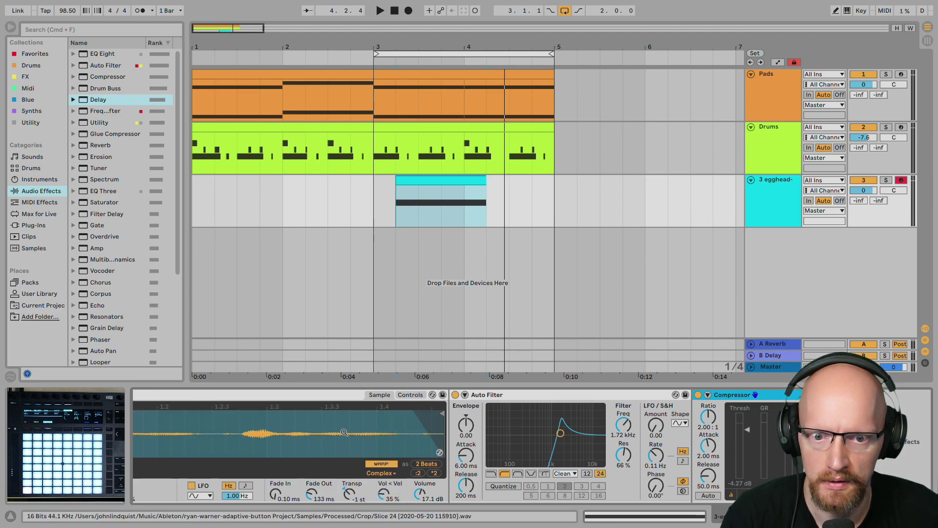
Shorten the cropped sample by moving its end marker to between 1.3.3 and 1.4, just after the main vocal peak
scroll(342, 438, left, 5)
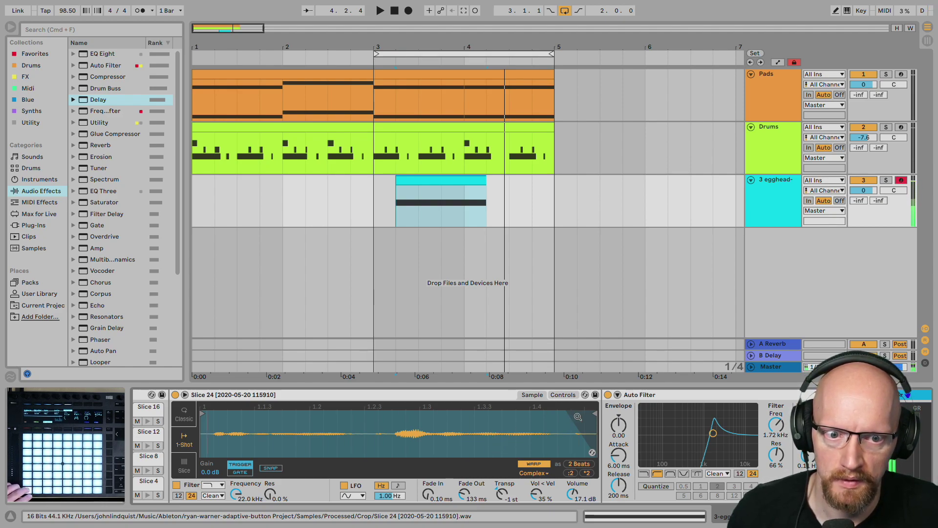
drag(594, 413, 461, 415)
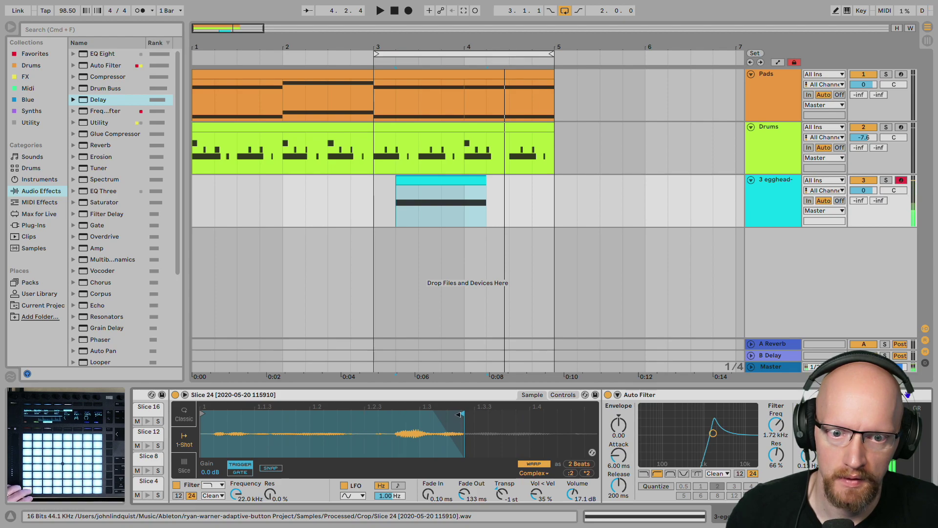
drag(466, 414, 545, 415)
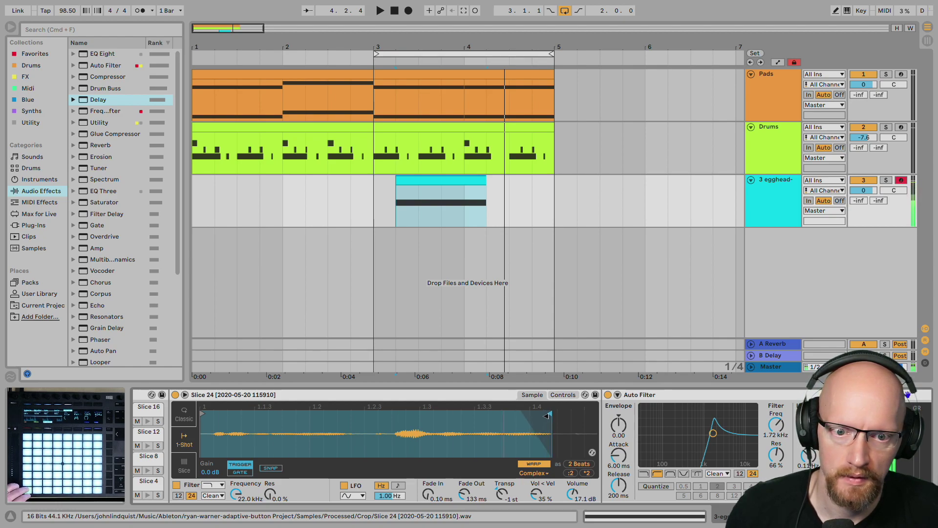
drag(540, 415, 512, 413)
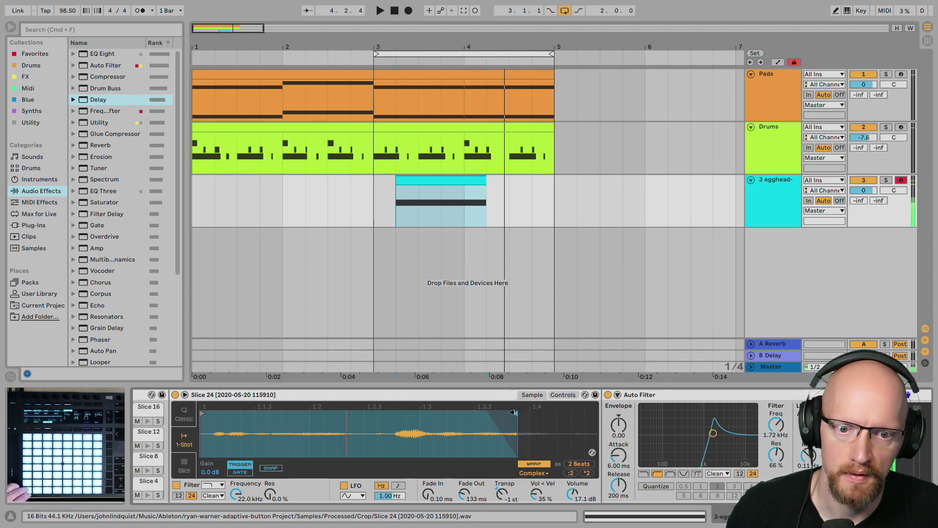
drag(509, 413, 500, 410)
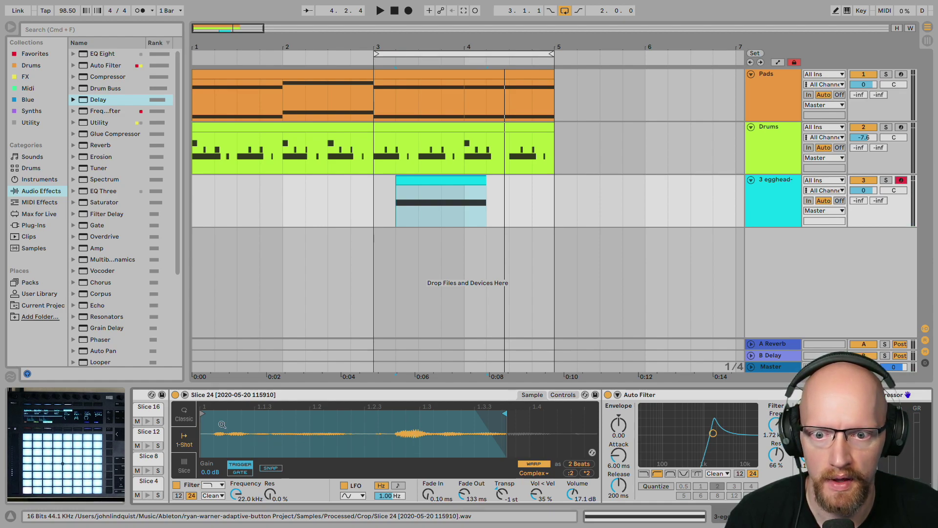
Locate the cropped Slice 24 sample in the browser, load it onto the Slice 2 pad and rename the pad "Want"
right_click(293, 434)
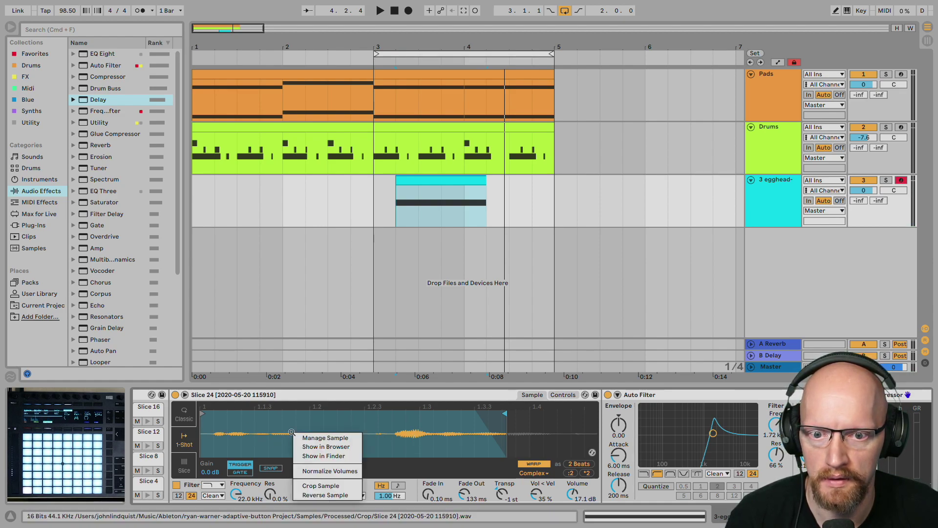
click(329, 446)
scroll(277, 425, left, 5)
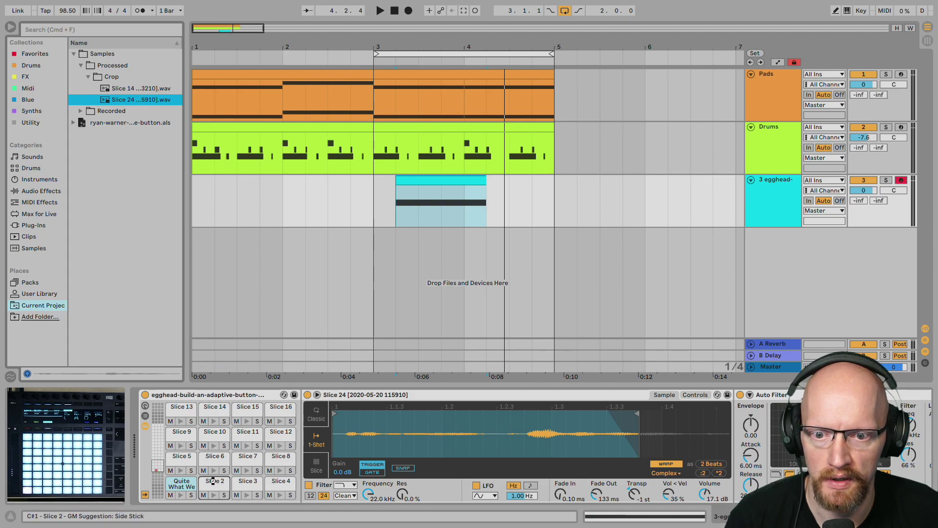
drag(215, 486, 215, 485)
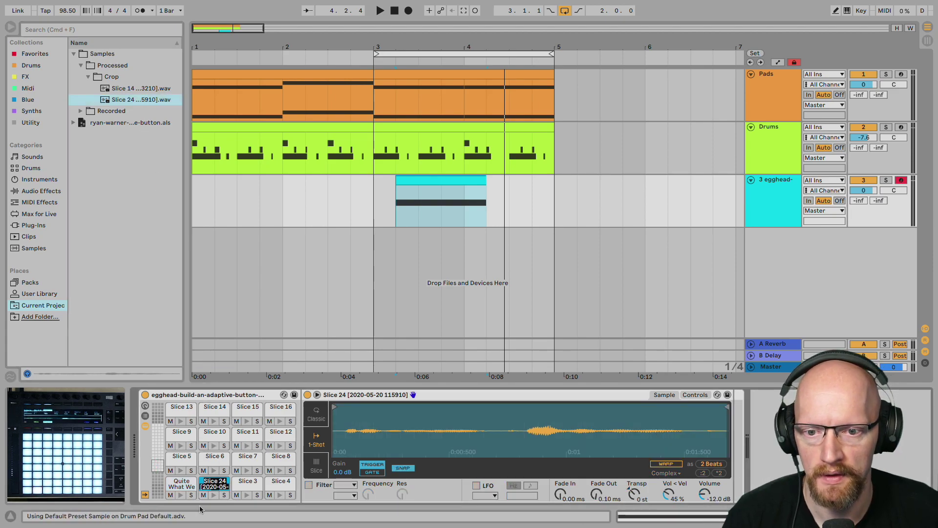
text(Want)
key(Return)
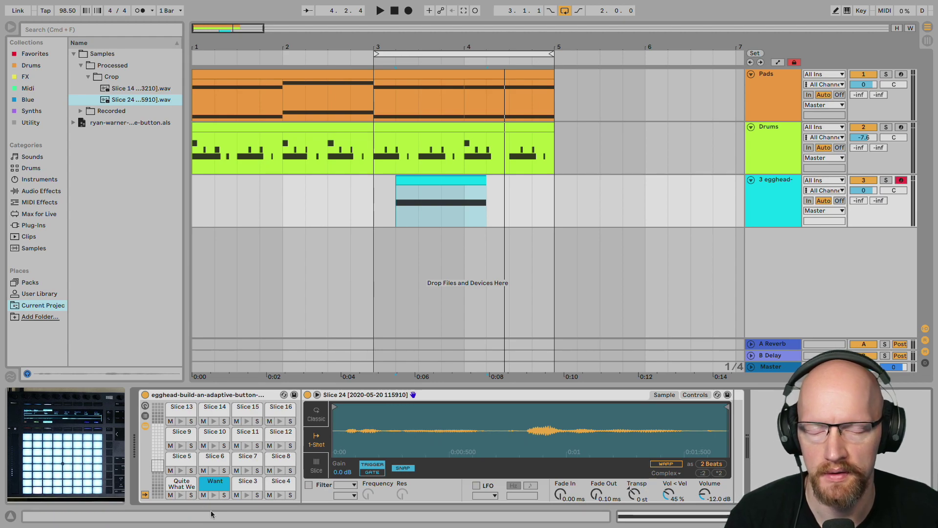
Trim the Want pad's sample to a short section near its end, stopping at about 0:01:500, and set its volume to 0.00 dB
drag(336, 413, 634, 414)
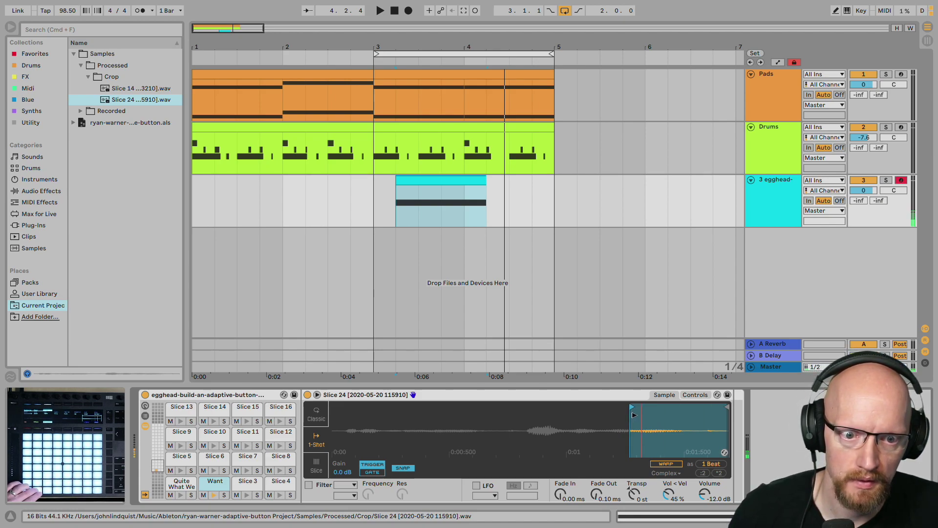
drag(730, 410, 699, 409)
drag(705, 494, 705, 488)
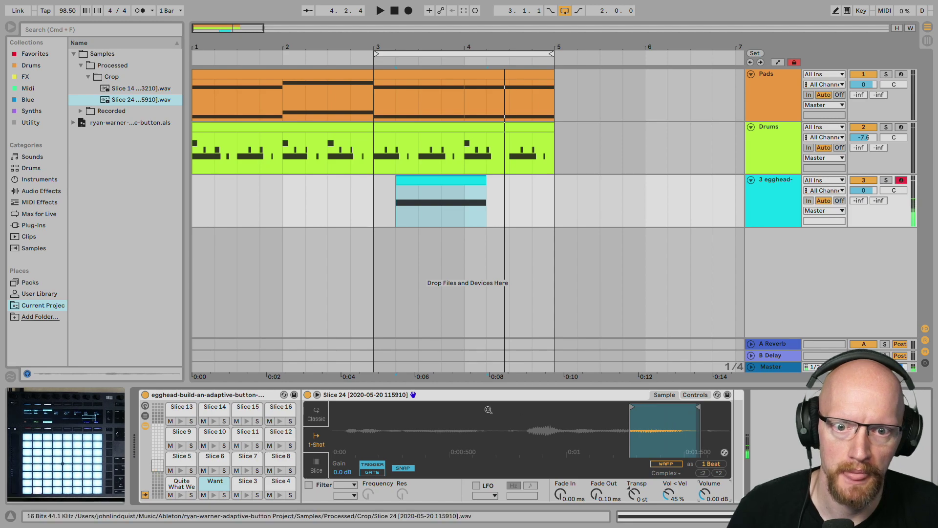
Move the Auto Filter and Compressor out of the Quite What We Want pad's chain to the track level after the Drum Rack
click(443, 181)
double_click(444, 181)
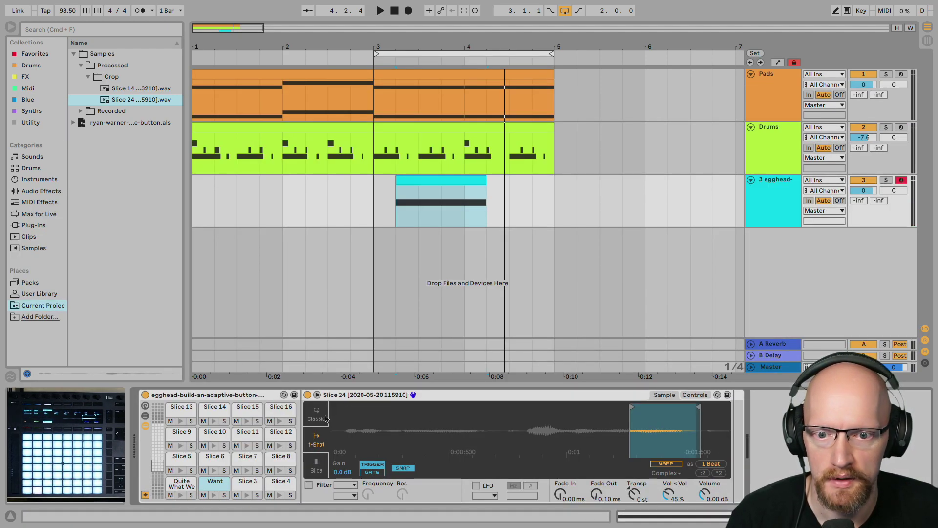
click(181, 484)
scroll(635, 420, right, 5)
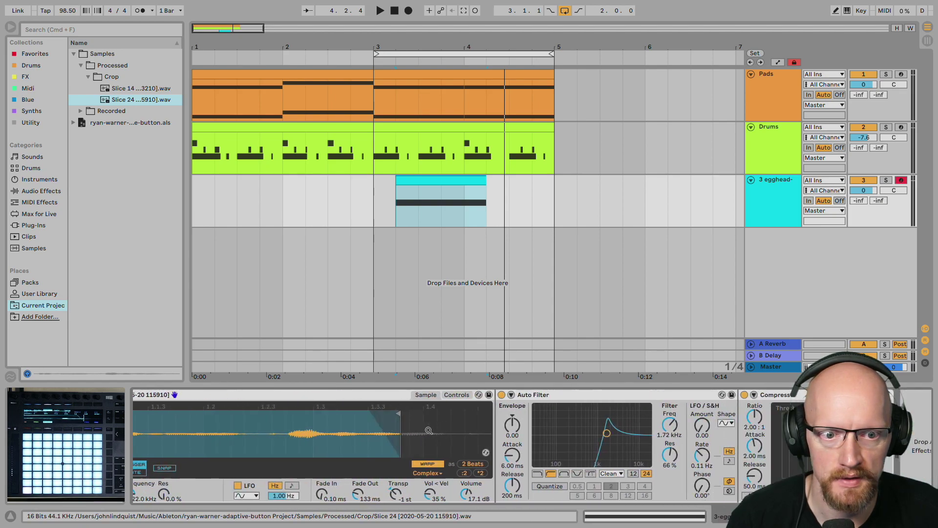
click(591, 398)
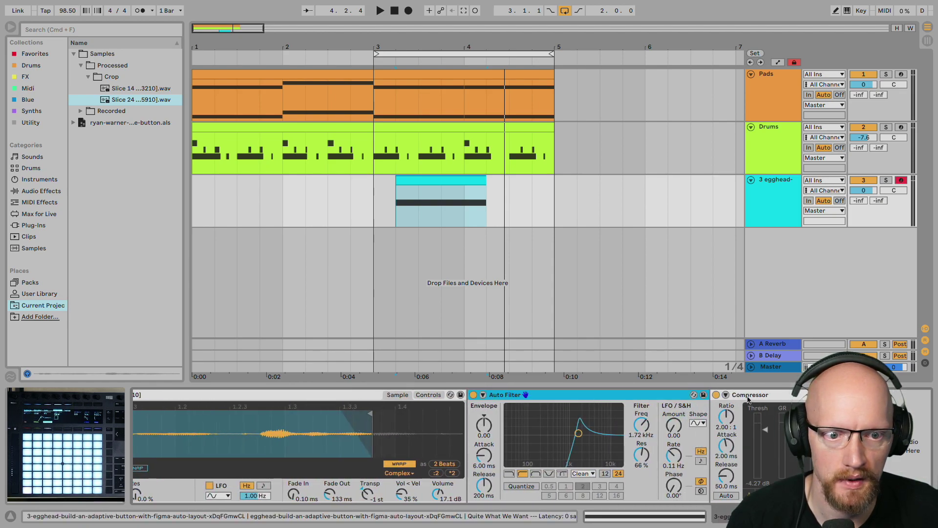
shift+click(761, 399)
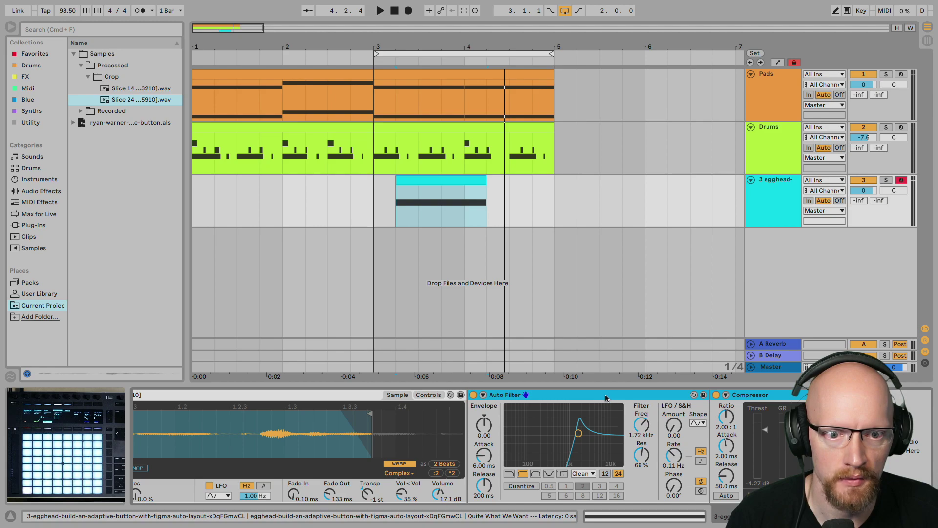
drag(592, 397, 909, 442)
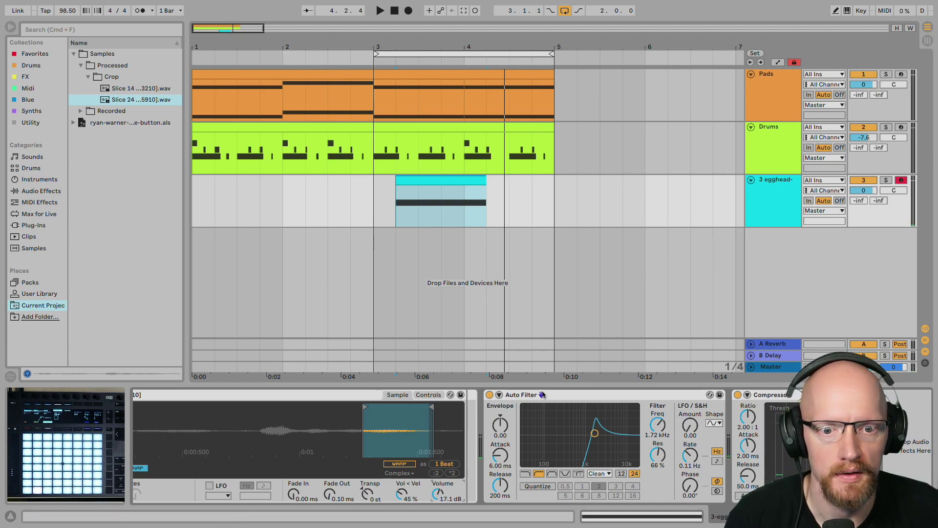
Delete the existing clip on the vocal slice track and capture the newly played pads as a MIDI clip starting at 3.2.1
click(428, 181)
key(Delete)
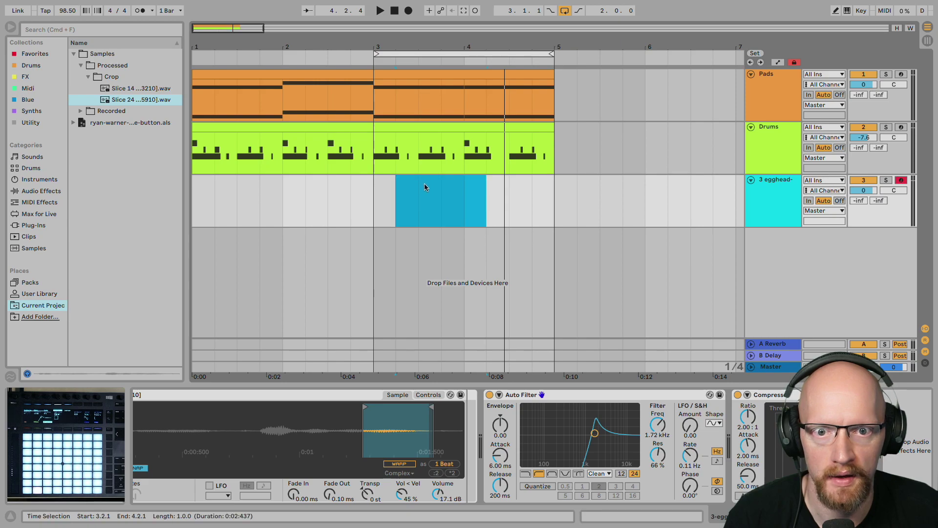
click(377, 191)
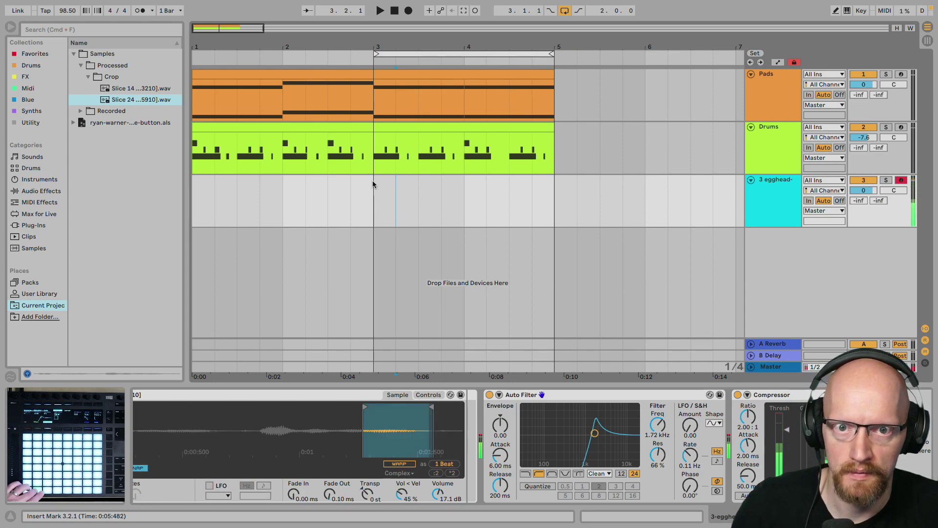
click(463, 10)
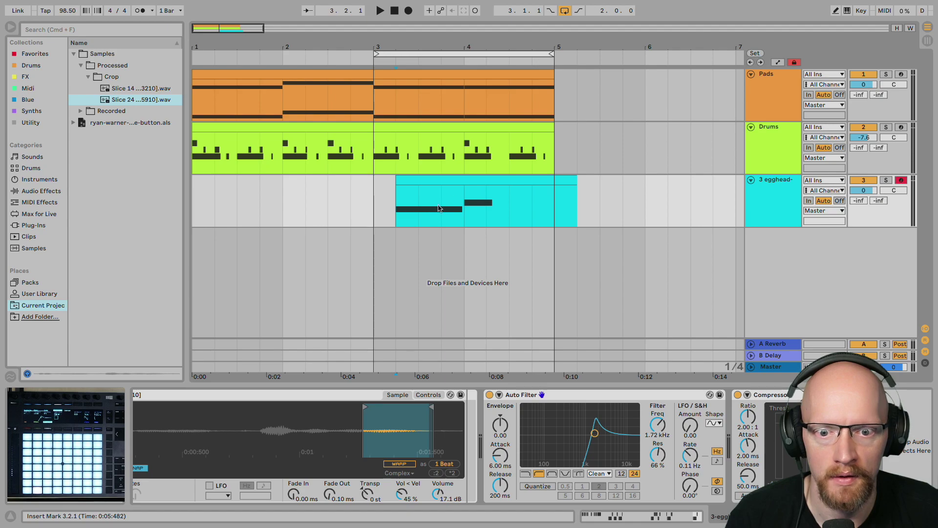
drag(286, 415, 655, 421)
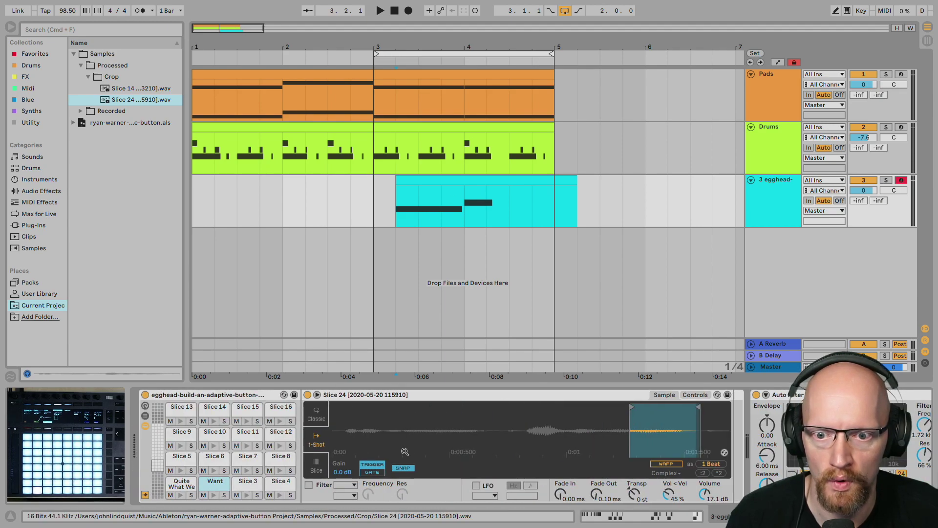
click(212, 485)
drag(558, 427, 530, 427)
scroll(530, 427, right, 5)
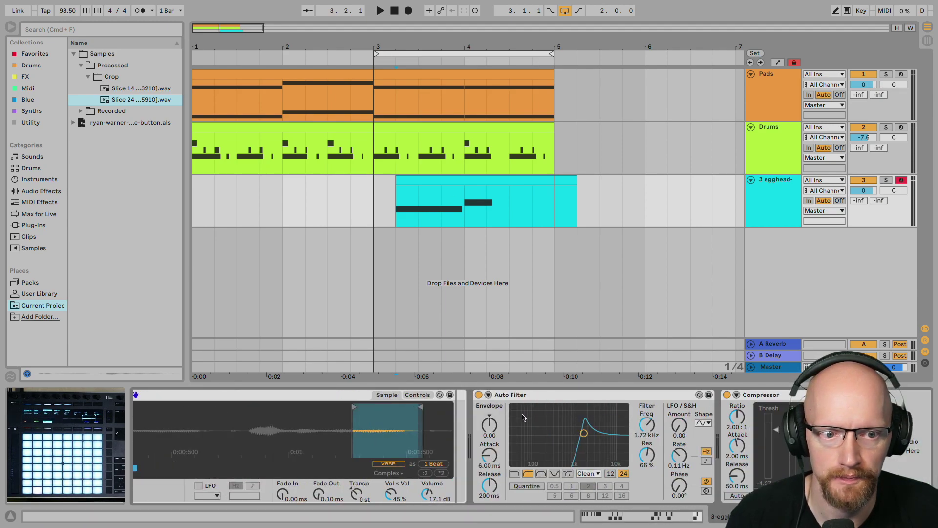
Search the audio effects for delay and add Delay to the Want pad's chain directly after its sample
click(39, 32)
text(dealy)
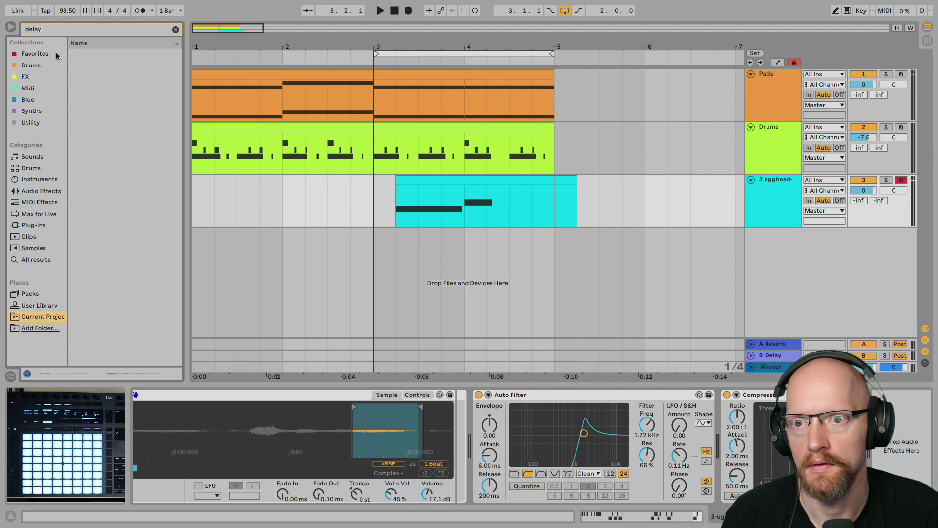
click(39, 194)
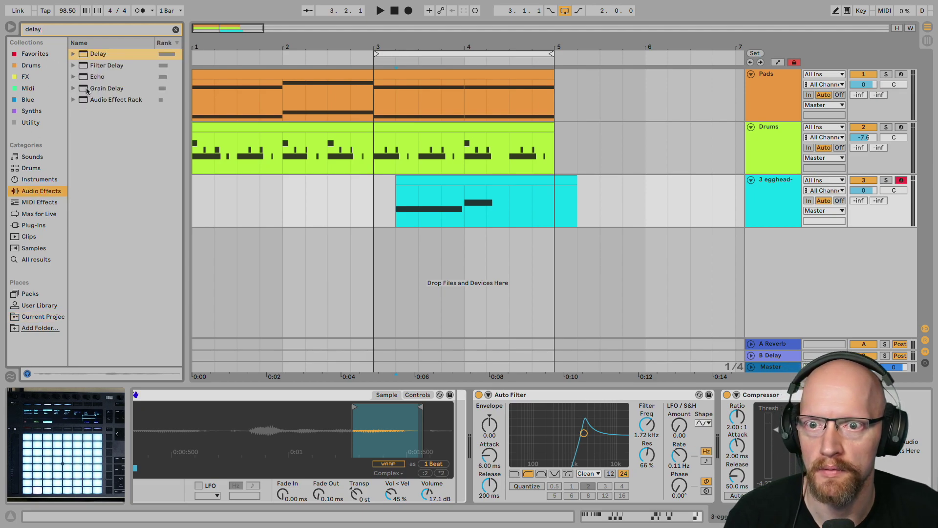
click(83, 55)
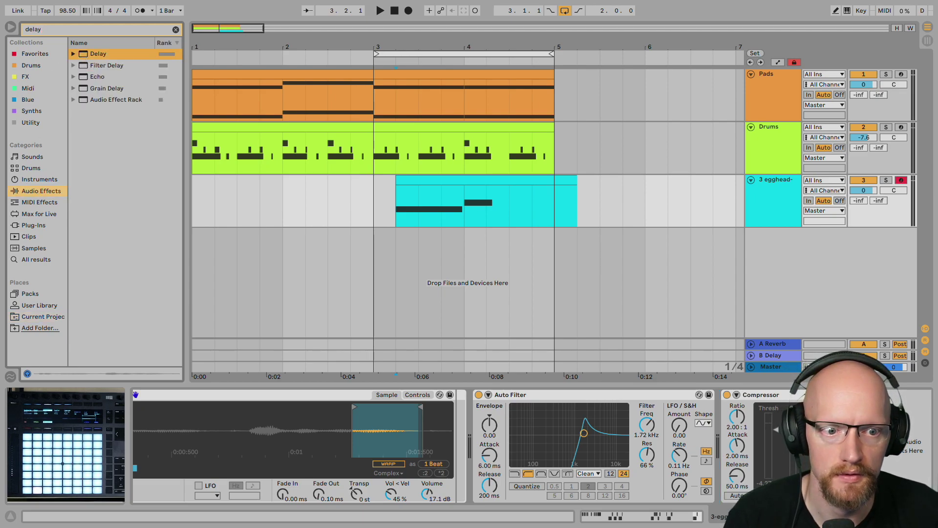
drag(135, 394, 737, 394)
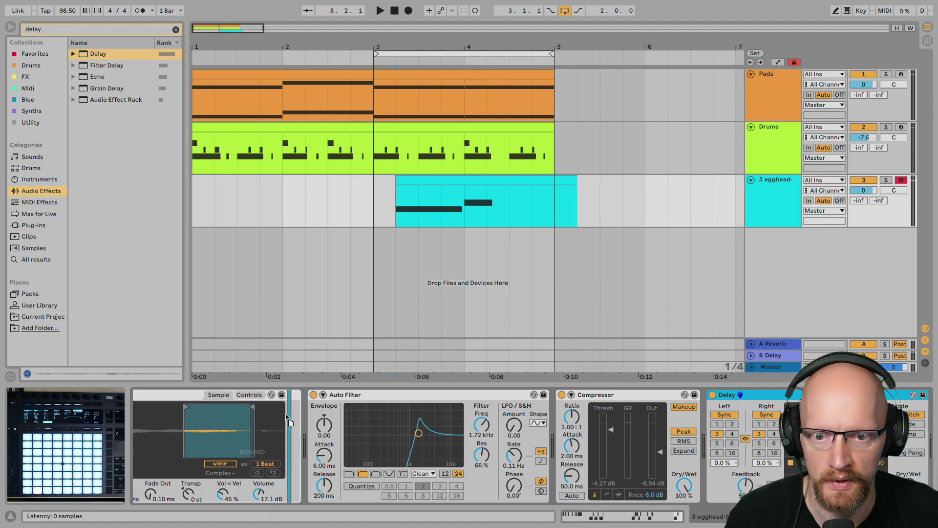
drag(289, 421, 289, 423)
scroll(374, 427, left, 9)
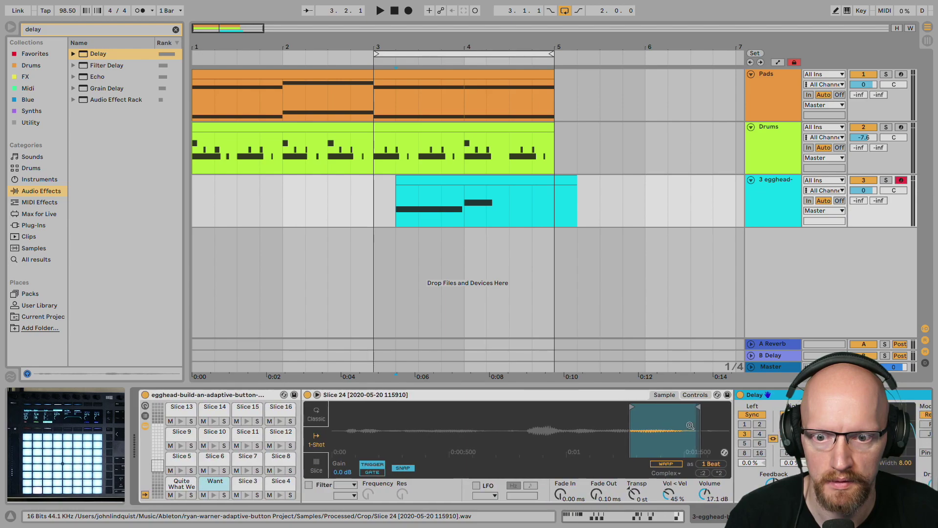
Try an earlier start point for the Want pad's sample while playing the loop, returning it to its previous position
scroll(373, 427, right, 6)
key(space)
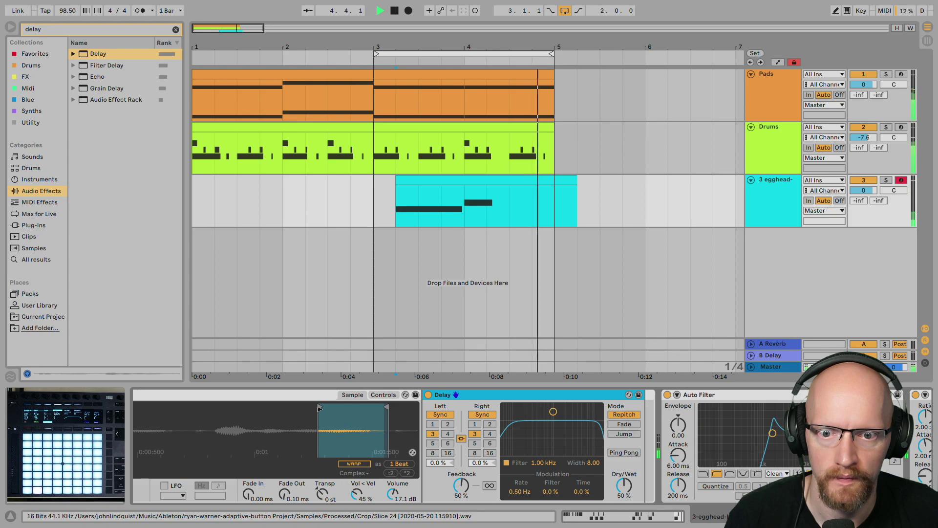
drag(319, 406, 307, 406)
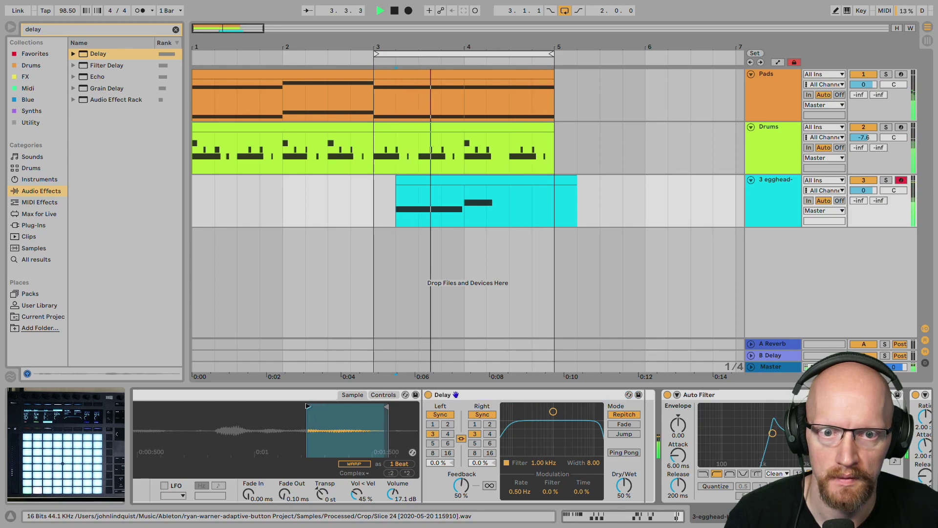
mouse_move(307, 406)
mouse_down()
mouse_move(297, 406)
mouse_move(317, 405)
mouse_up()
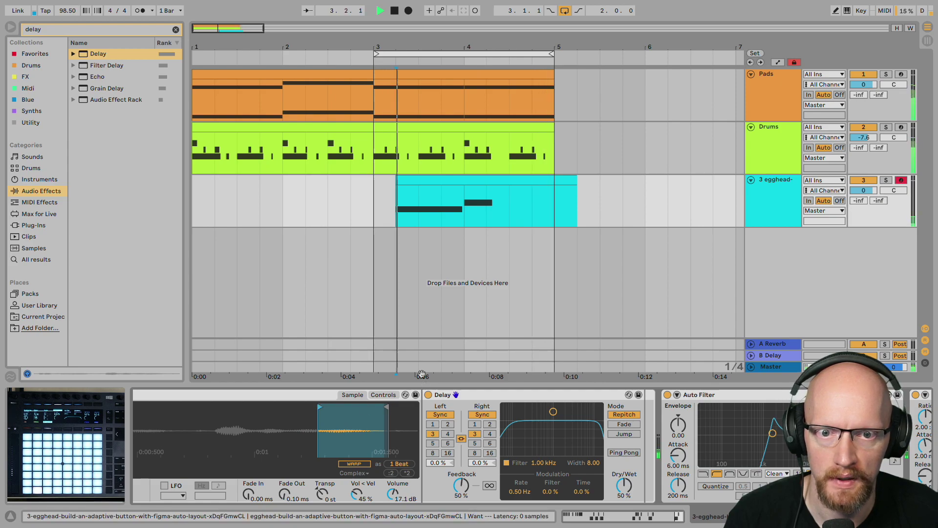
key(space)
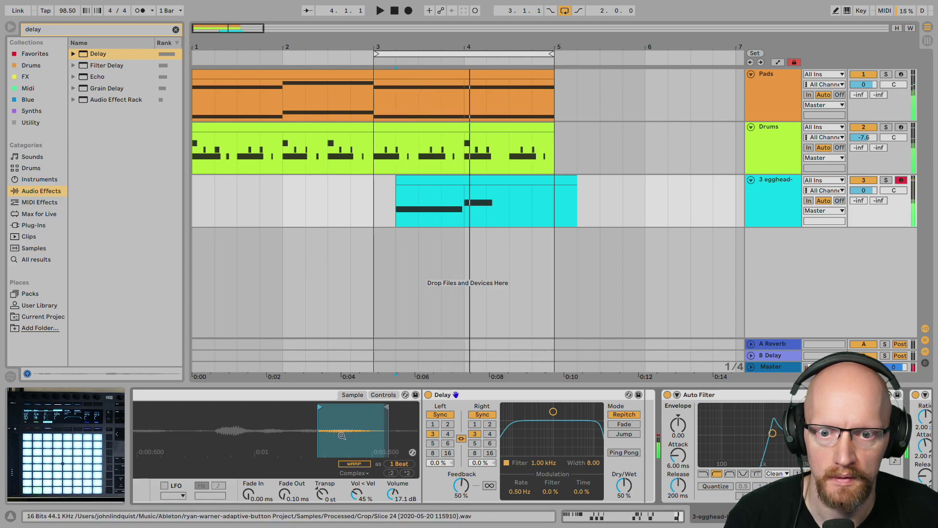
Fine-tune the end point of the Quite What We Want pad's sample while auditioning the loop
scroll(341, 435, left, 7)
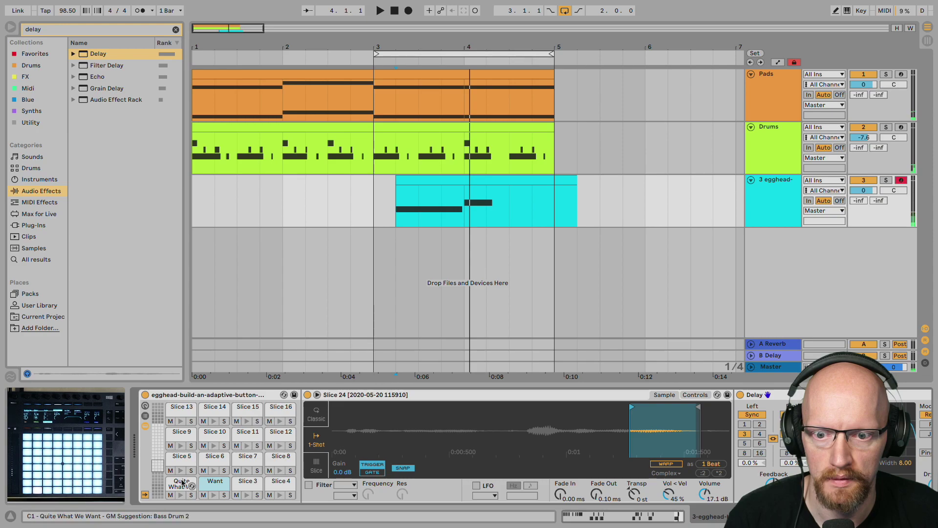
click(181, 483)
drag(634, 413, 653, 416)
key(space)
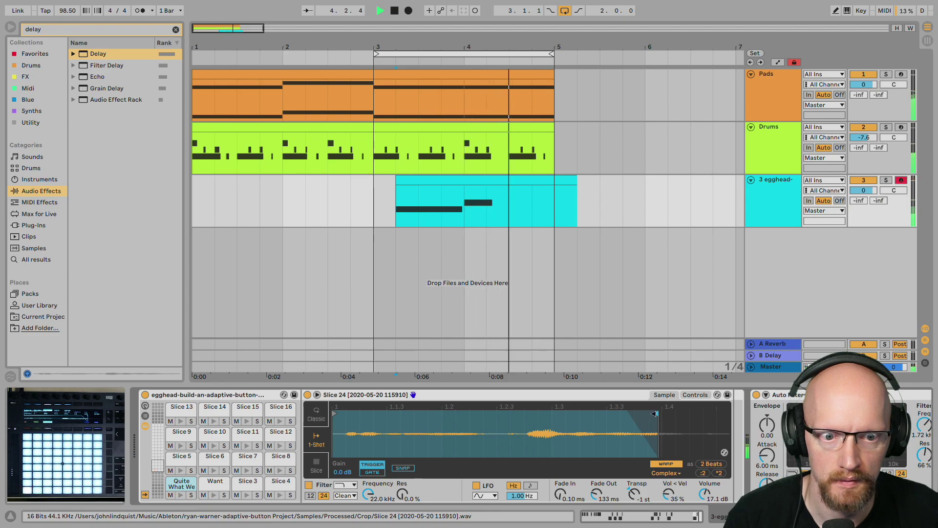
drag(651, 414, 644, 413)
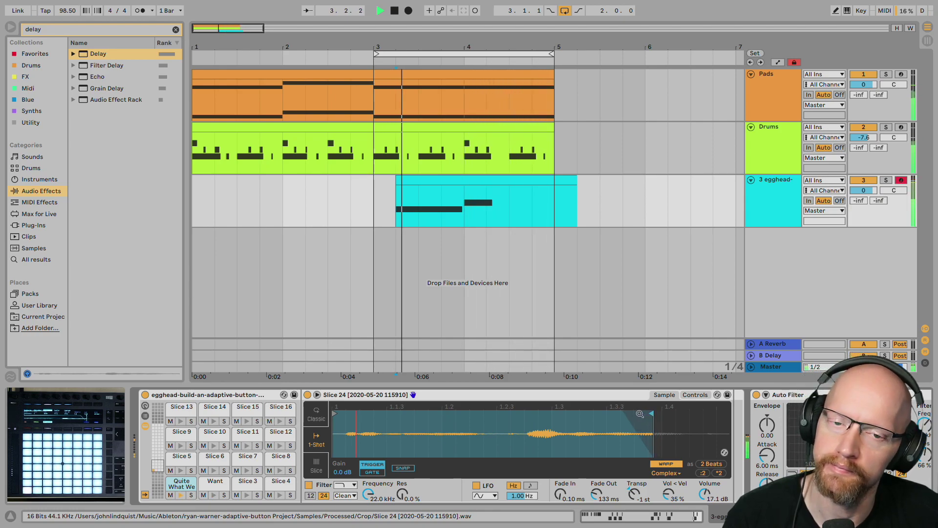
key(space)
Move the Want note in the egghead clip slightly earlier to meet the end of the Quite What We Want note, and audition it
double_click(474, 182)
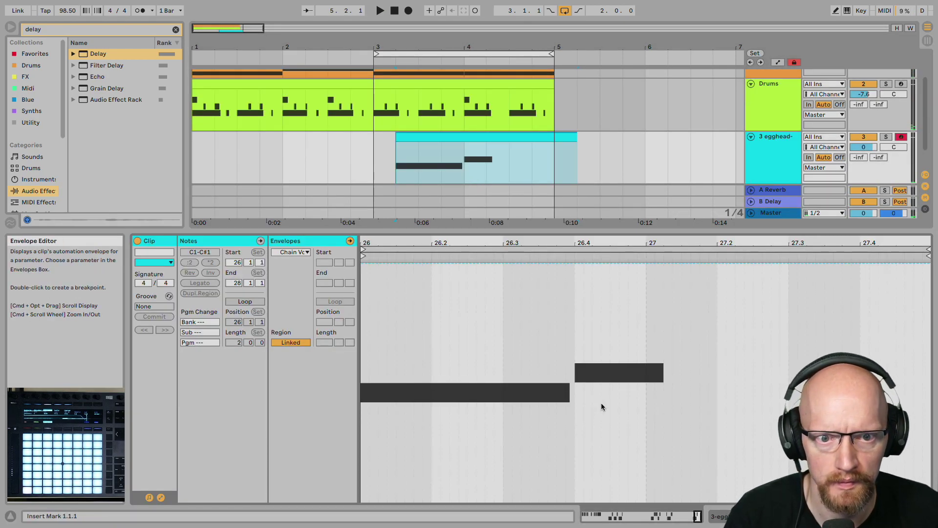
click(591, 378)
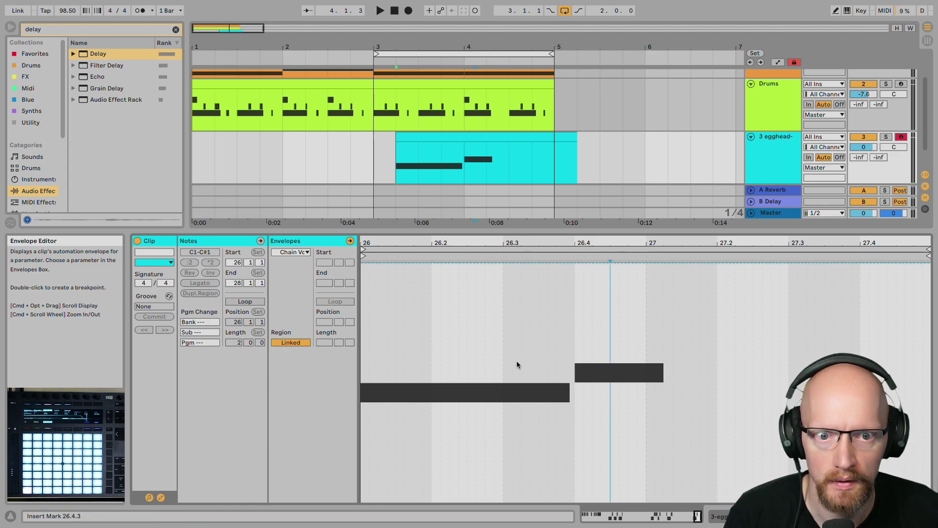
key(a)
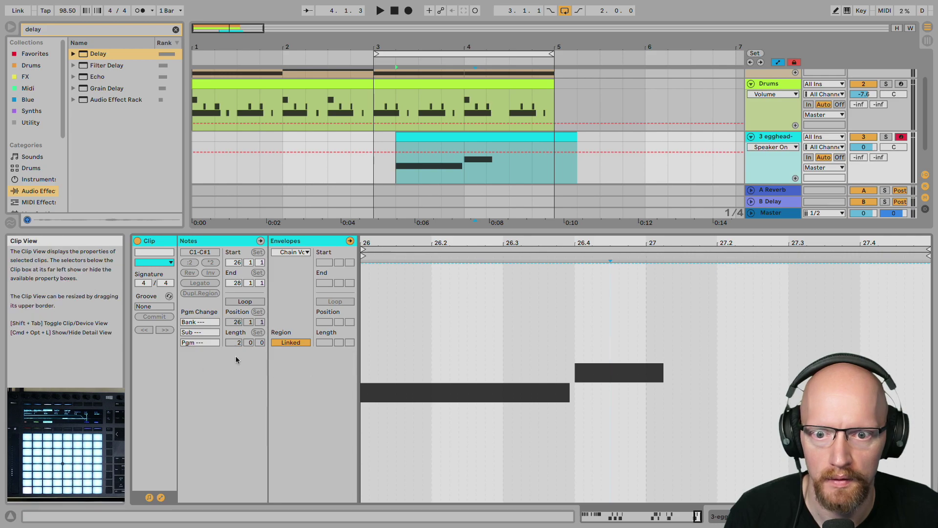
click(160, 496)
drag(594, 457, 589, 457)
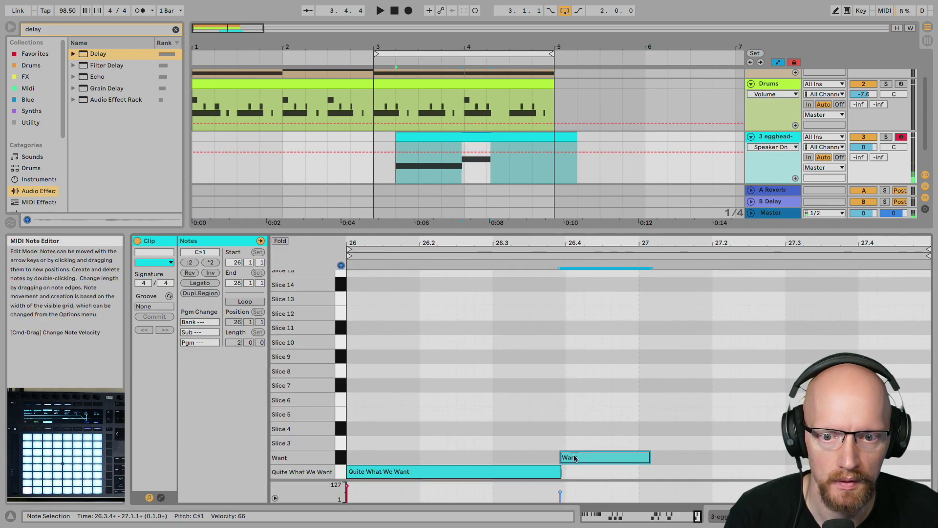
key(space)
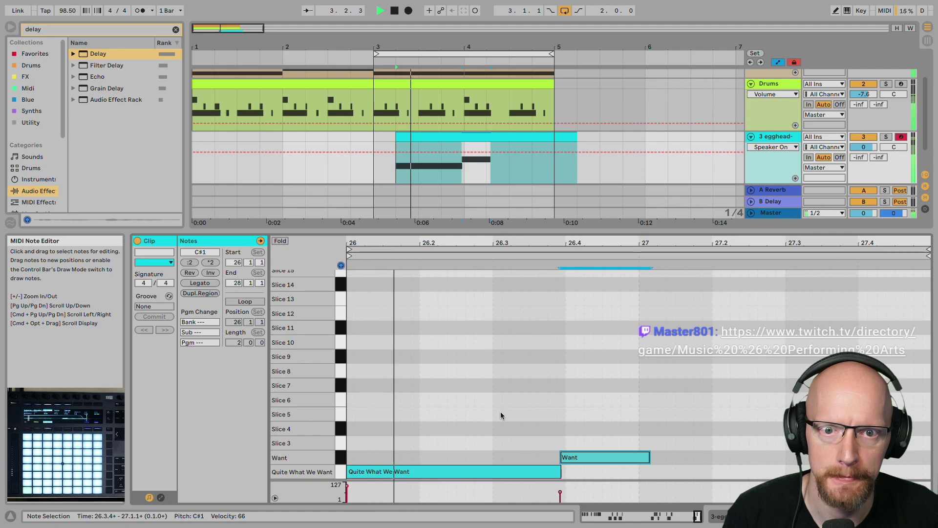
key(a)
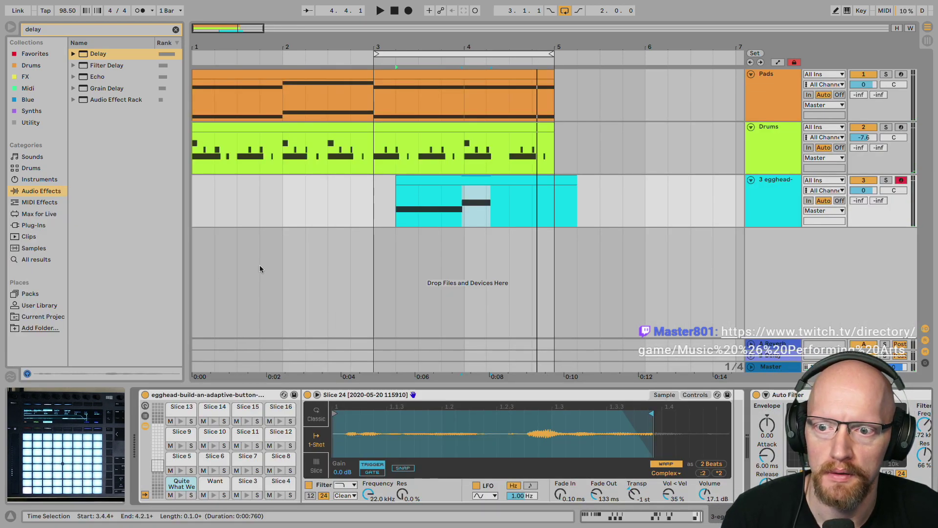
Play the arrangement from 1.1.1 through the vocal clip to check the note timing
click(395, 11)
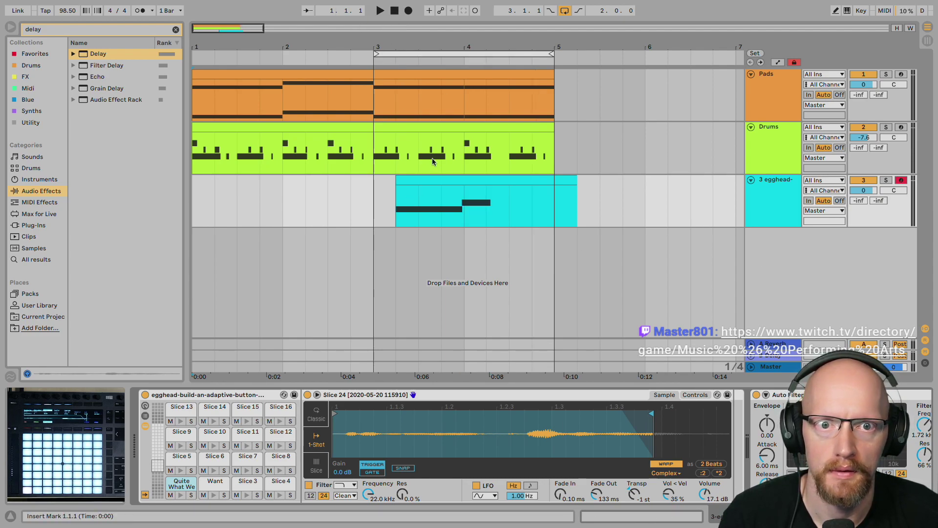
key(space)
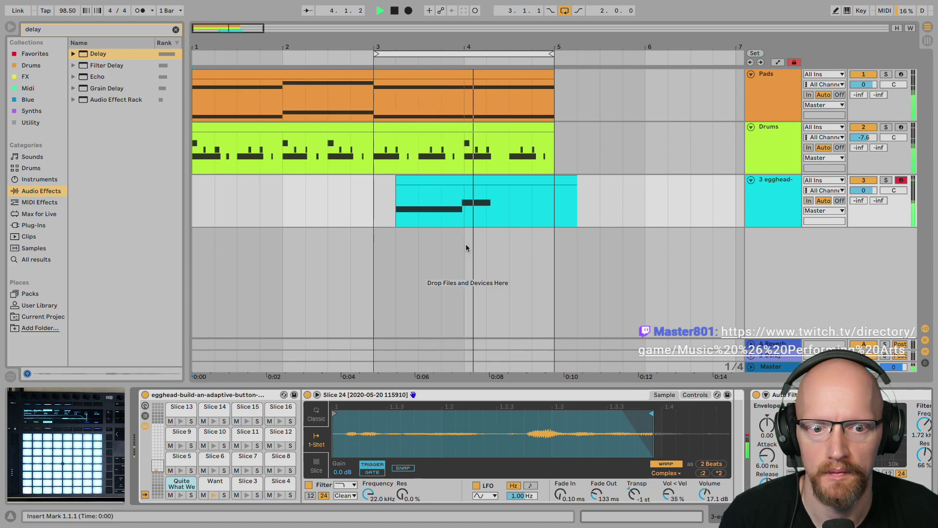
key(space)
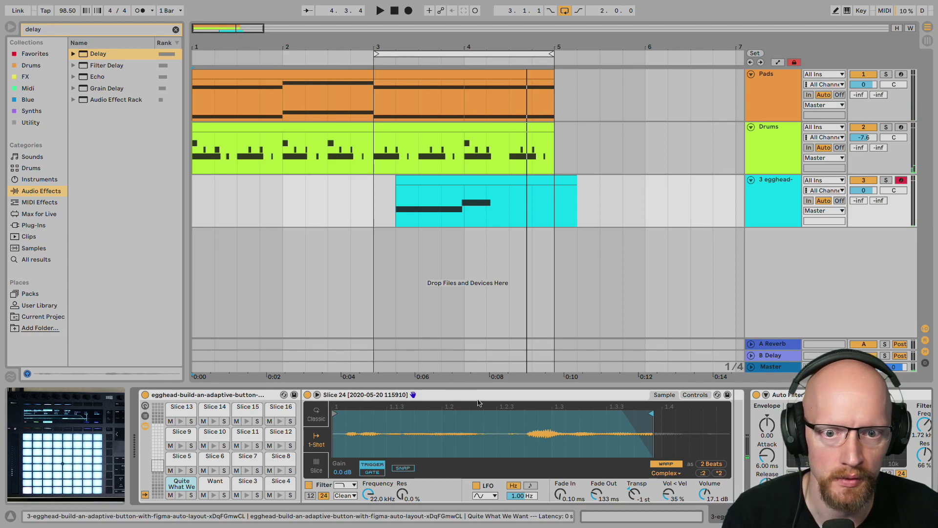
Set the Want pad's Delay to 37% Dry/Wet and 30% Feedback, and move its sample's start point slightly later
scroll(488, 430, right, 3)
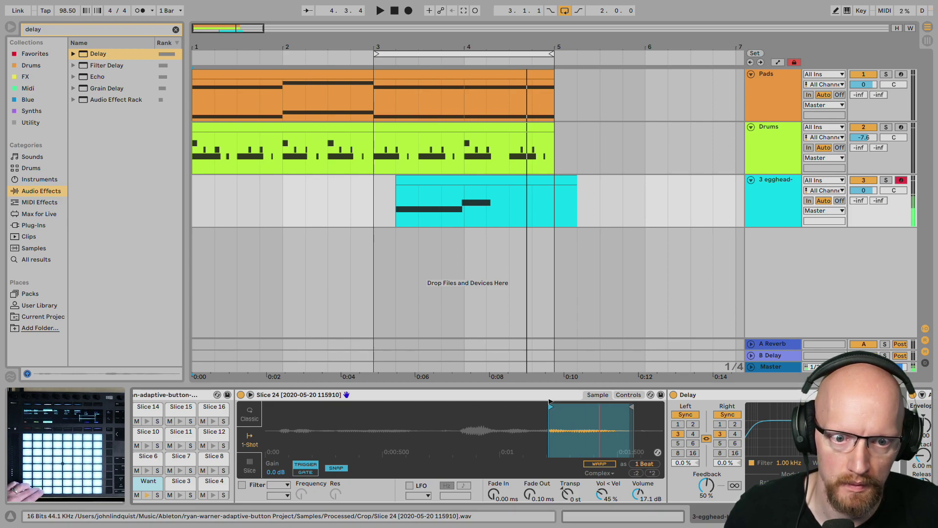
drag(722, 418, 591, 414)
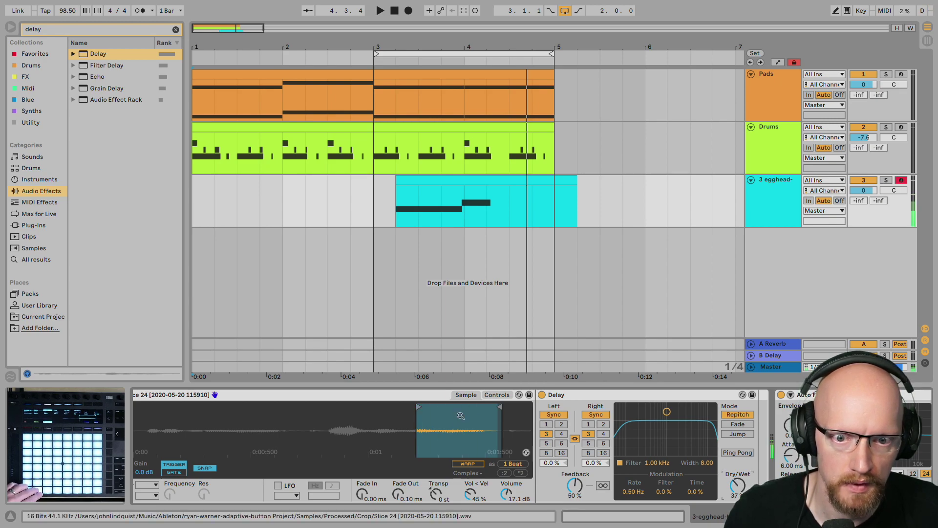
drag(419, 407, 426, 407)
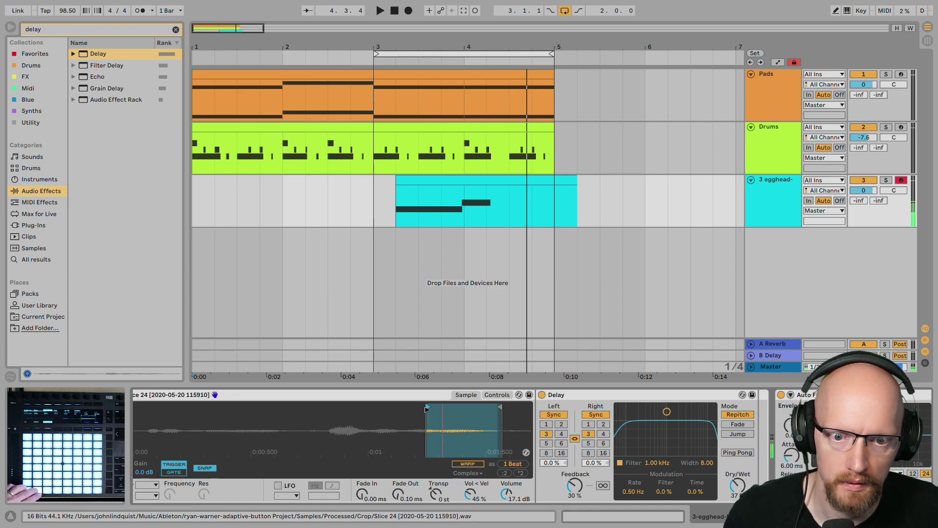
Play the loop from 3.2.1 and set the Want sample's volume to 19.4 dB
click(395, 196)
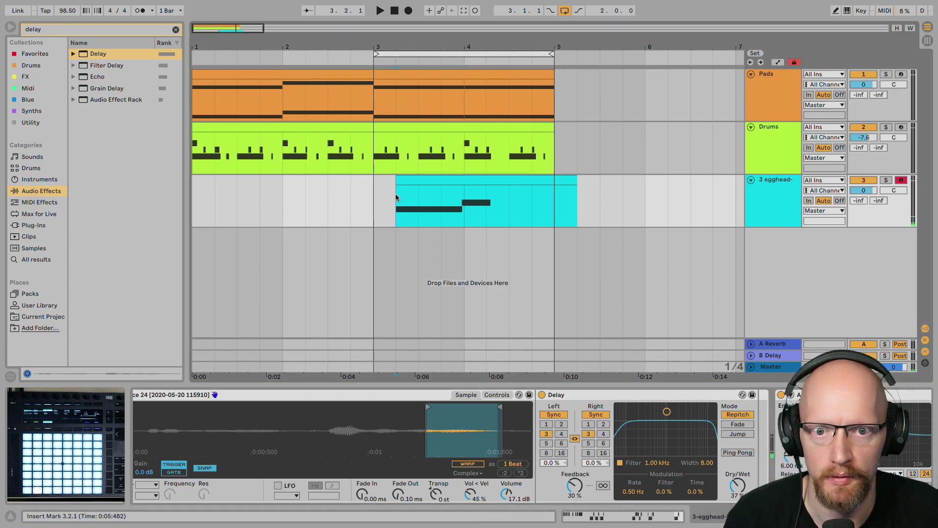
key(space)
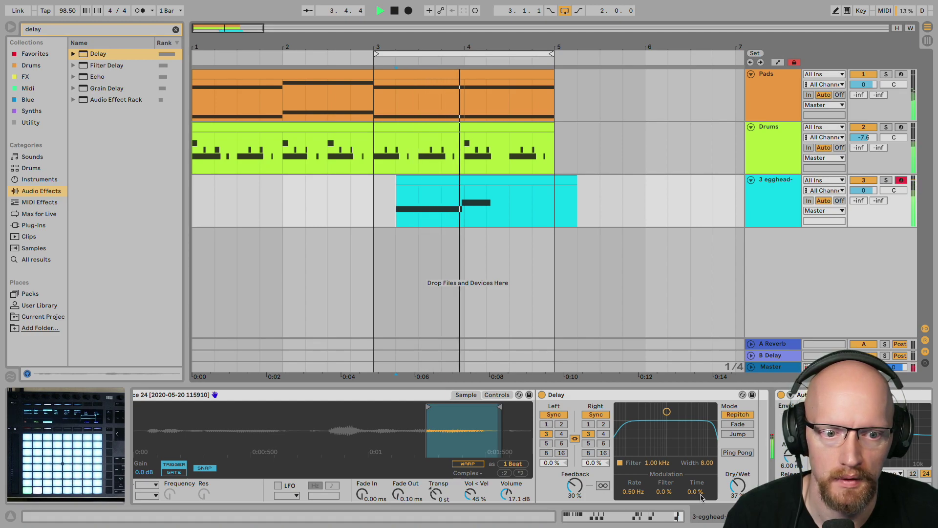
drag(509, 495, 509, 489)
drag(510, 494, 509, 509)
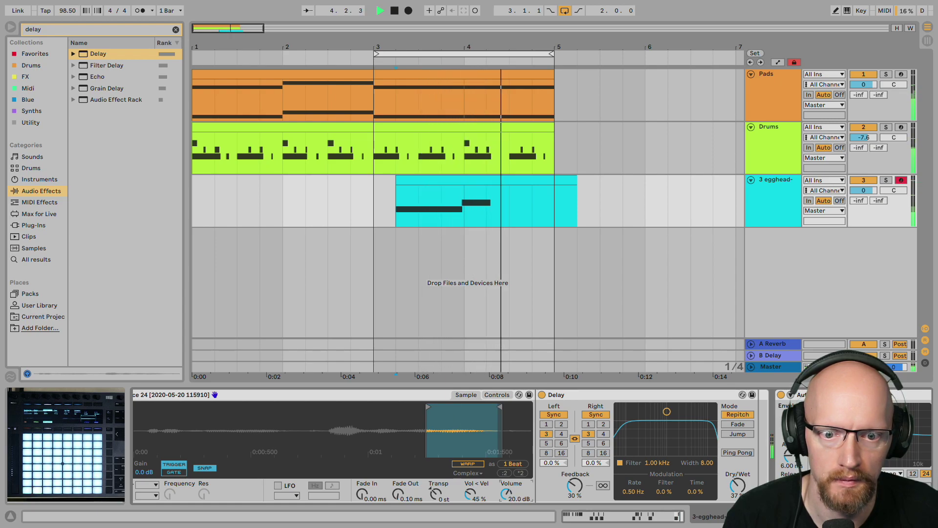
key(space)
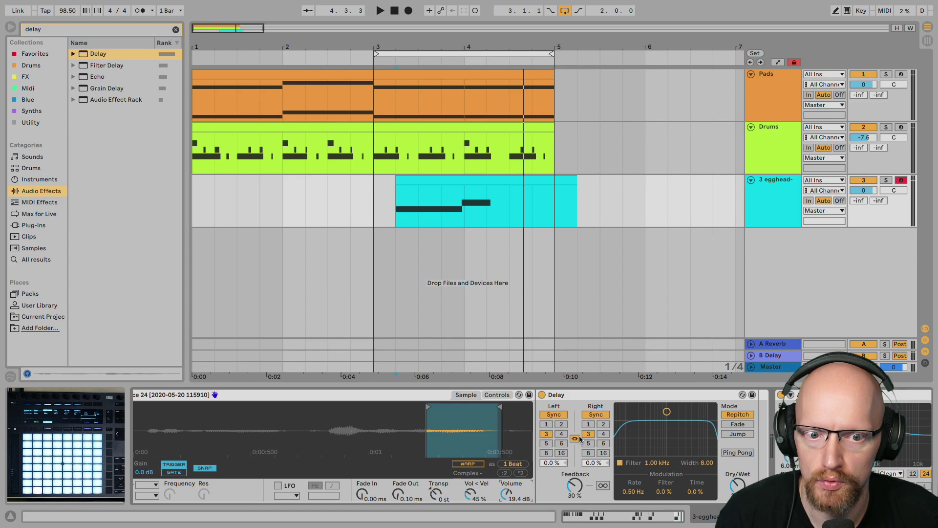
Hide the device detail view and play the arrangement from the beginning
click(589, 397)
scroll(461, 436, right, 5)
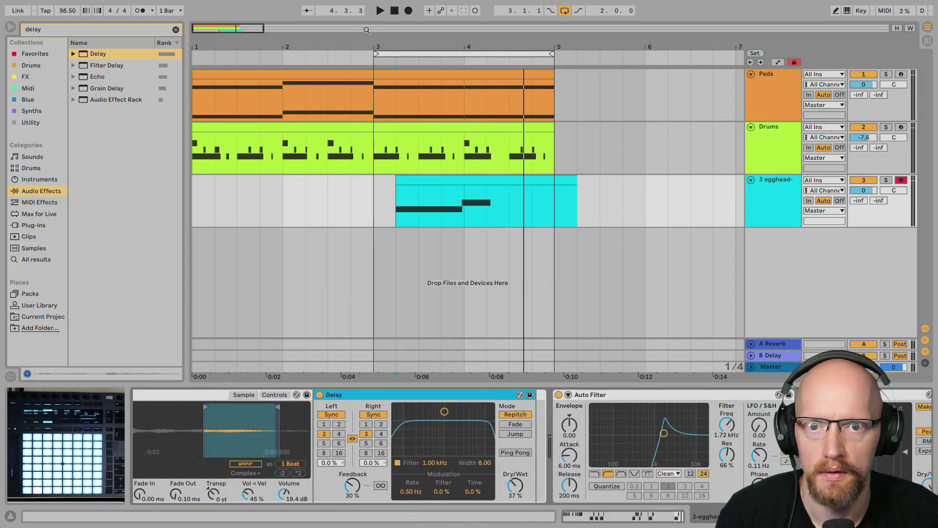
double_click(394, 11)
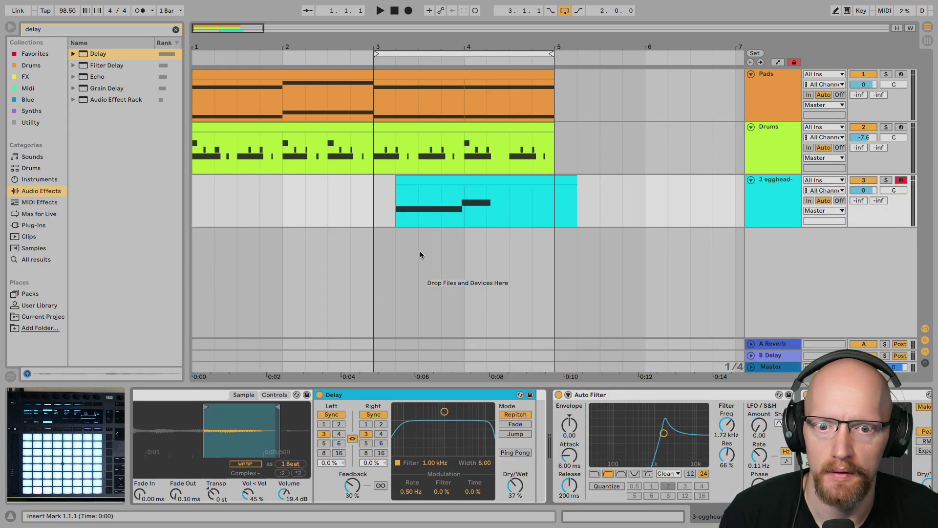
key(super+alt+l)
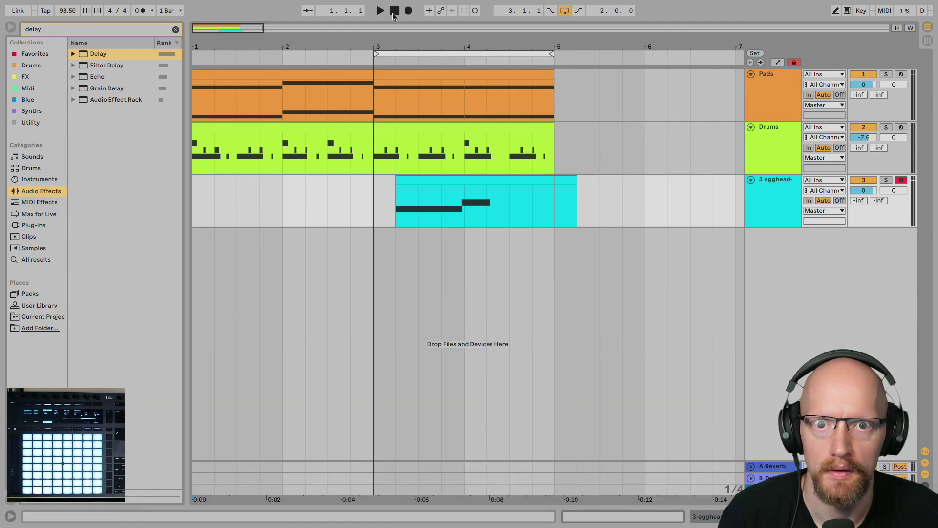
key(space)
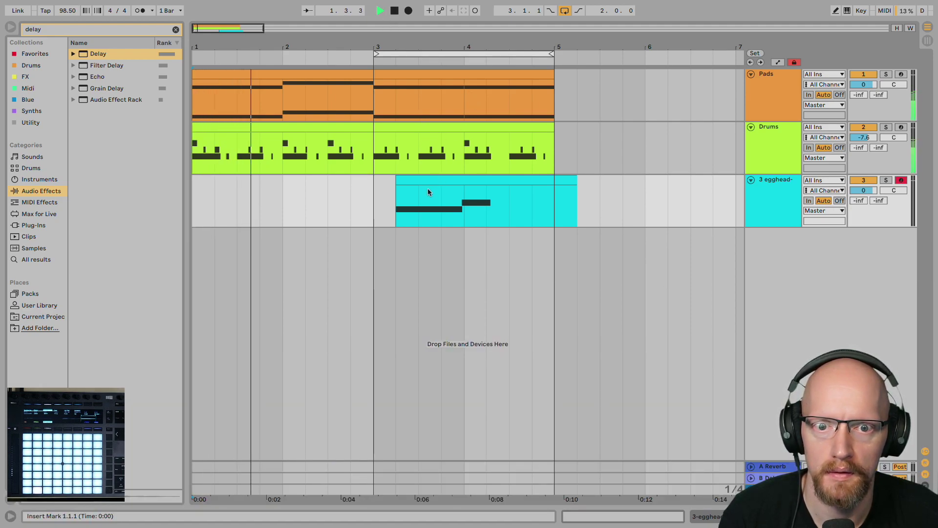
Duplicate the four-bar Pads and Drums clips to start at bar 5, and stop playback
drag(551, 163, 370, 106)
shift+click(207, 90)
key(ctrl+d)
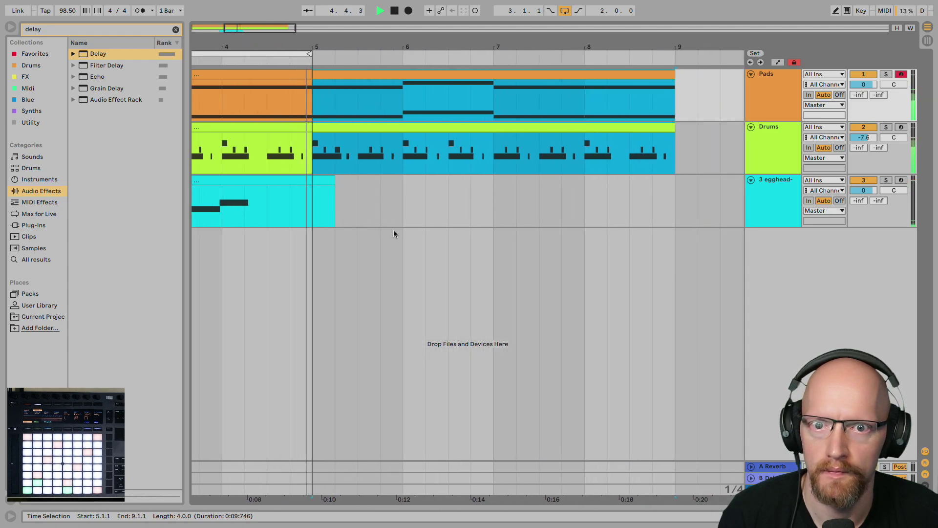
click(393, 13)
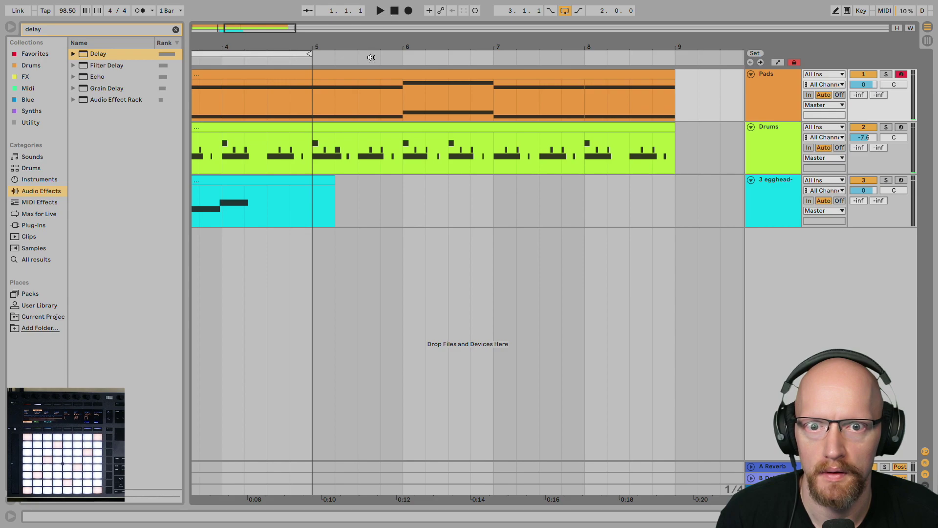
In the duplicated Pads clip, raise the first chord to C2 and G2 and move the second chord to A#1 and F2
double_click(339, 75)
click(511, 430)
drag(334, 300, 366, 439)
key(Up)
key(Up)
key(Up)
click(516, 408)
drag(516, 408, 492, 291)
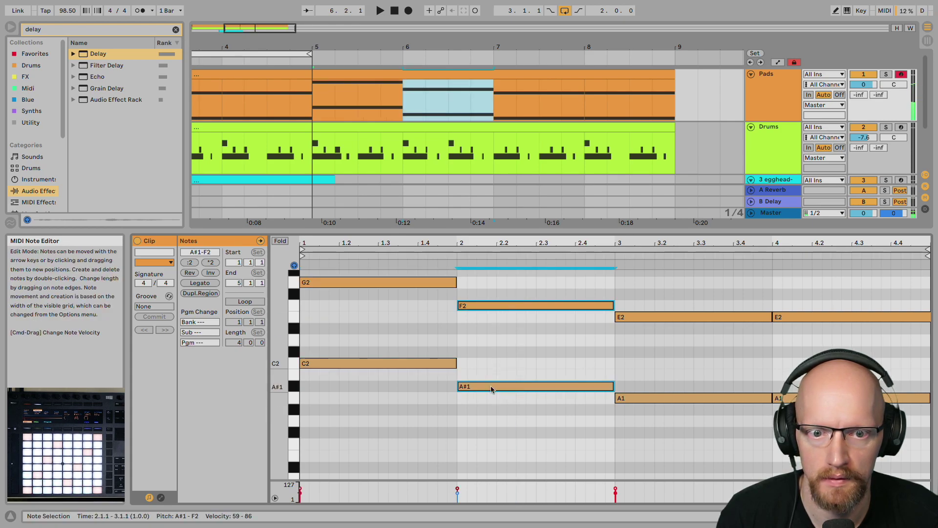
Raise the second chord of the duplicated Pads clip to D2 and A2 and play it back
drag(491, 386, 495, 343)
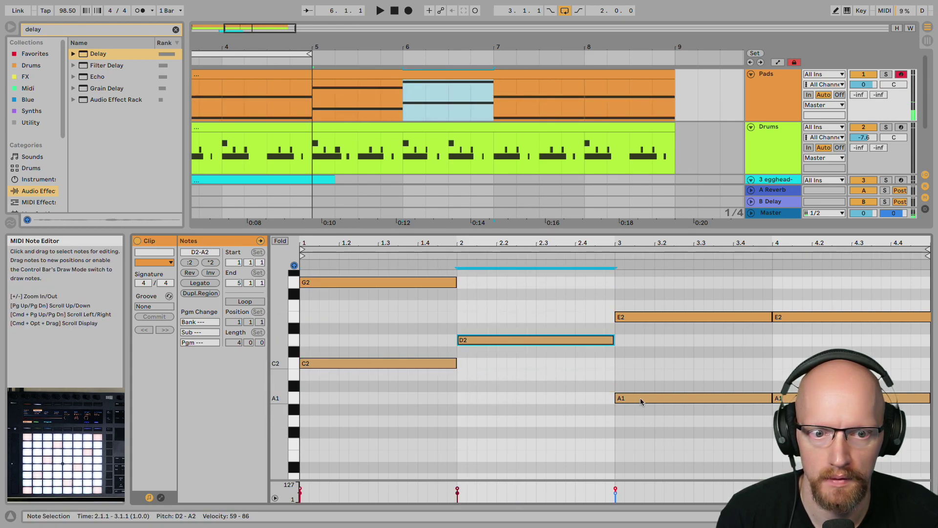
click(507, 310)
key(space)
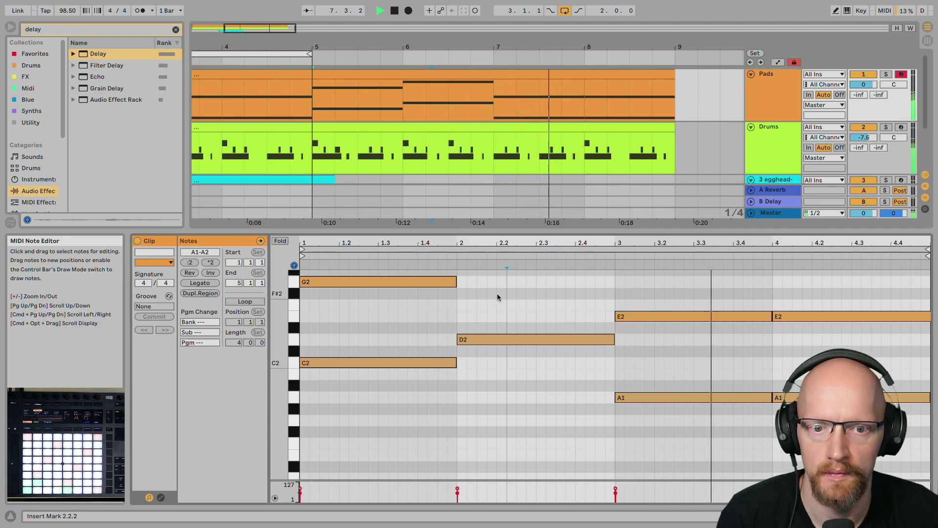
scroll(503, 342, up, 3)
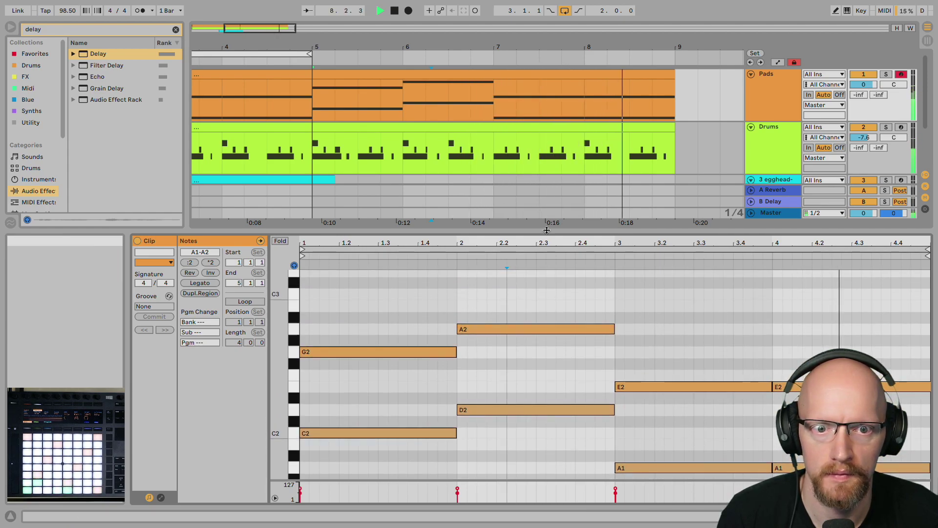
Enlarge the arrangement area and duplicate the Pads track
drag(546, 231, 543, 304)
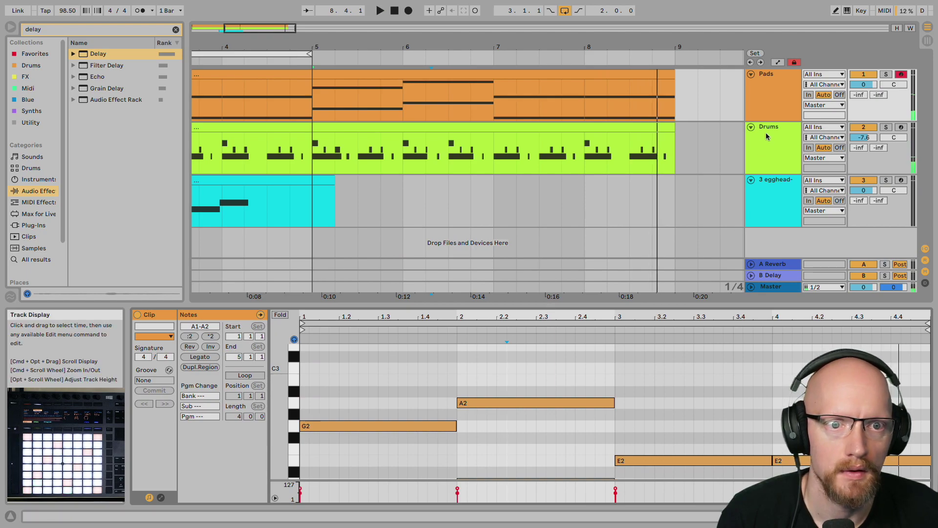
click(767, 98)
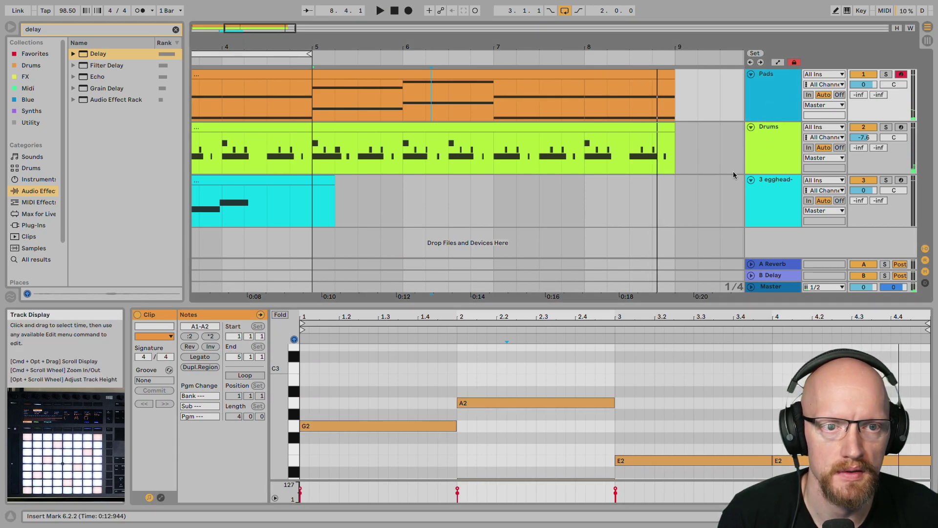
key(super+d)
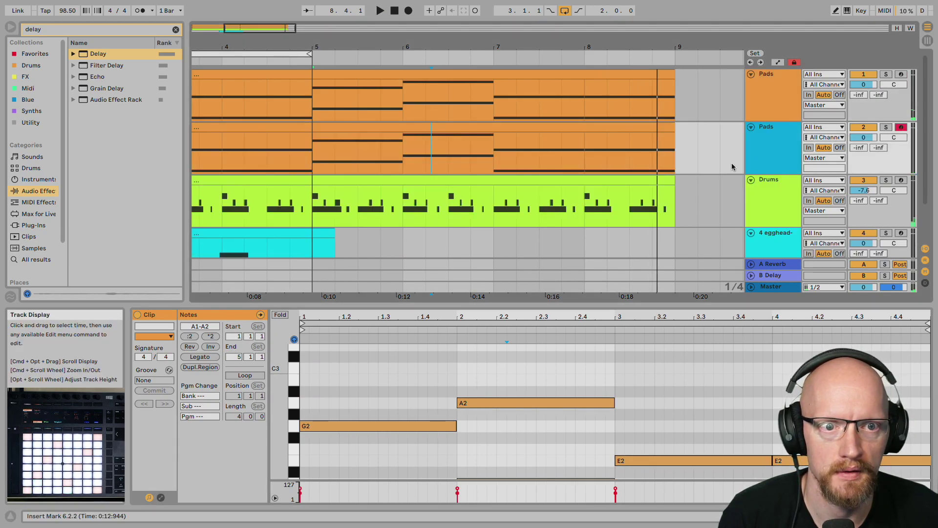
Delete all clips from the upper Pads track, leaving it empty
click(765, 97)
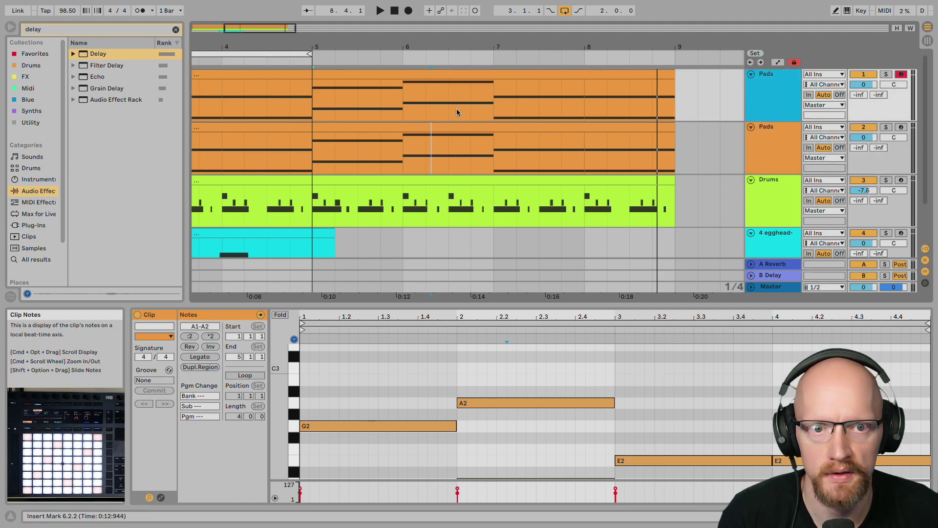
drag(674, 108, 2, 72)
key(Delete)
drag(395, 104, 722, 97)
click(251, 109)
drag(251, 109, 169, 84)
key(Delete)
drag(453, 111, 284, 109)
scroll(417, 86, up, 4)
scroll(417, 86, down, 4)
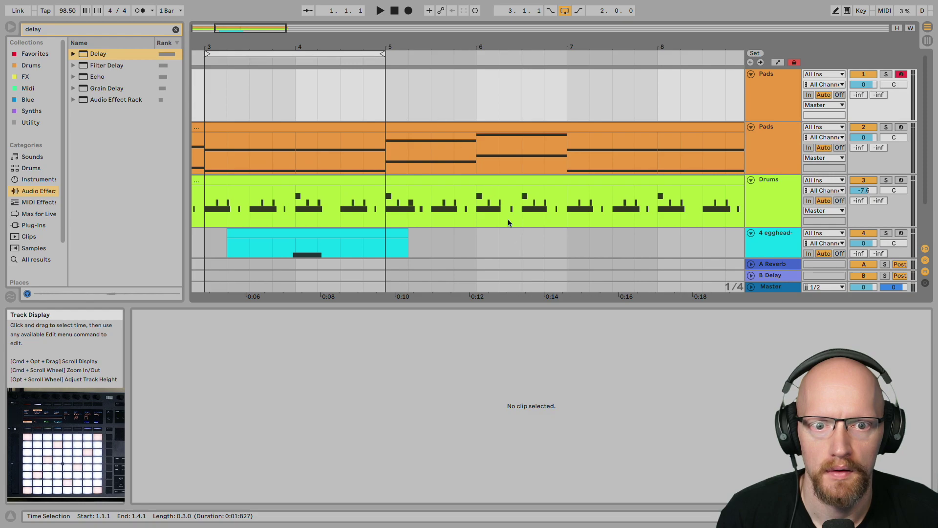
Hide the clip detail view, show the egghead vocal track's devices and examine its slice pads and sample waveforms
double_click(535, 304)
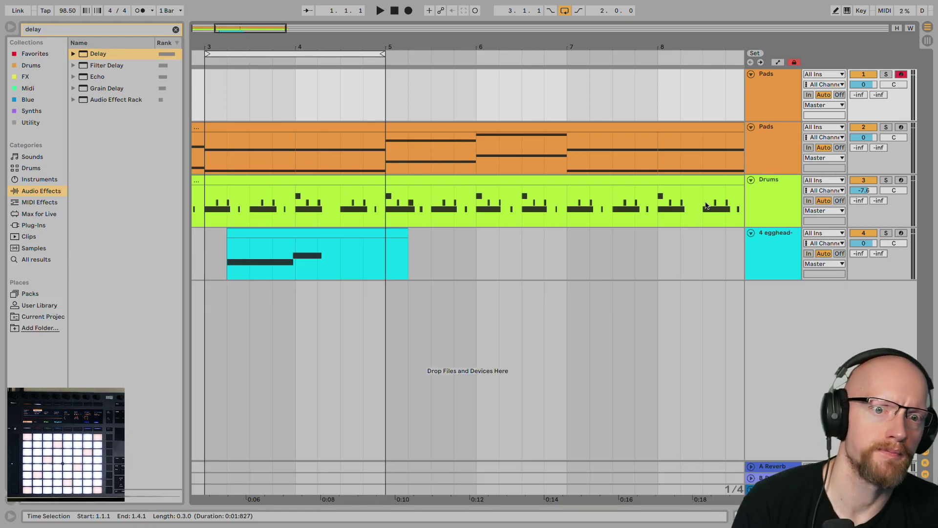
click(760, 198)
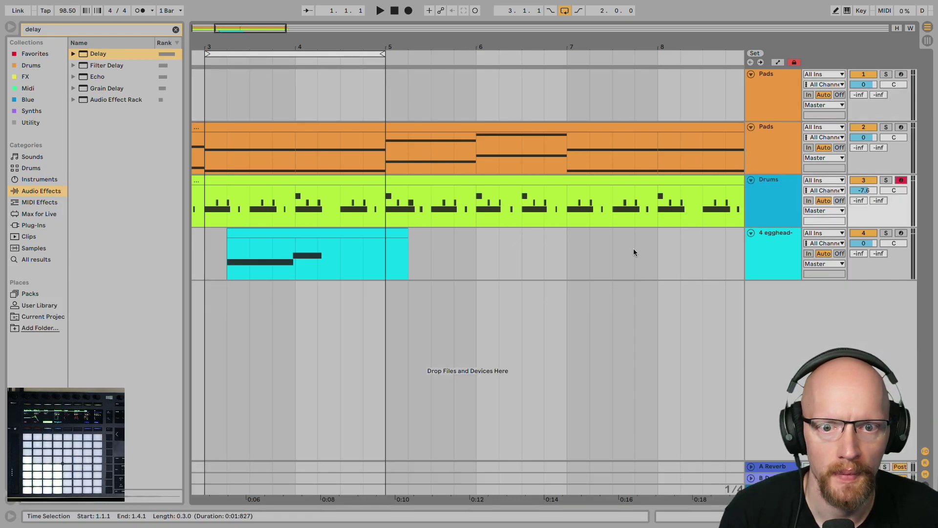
click(767, 264)
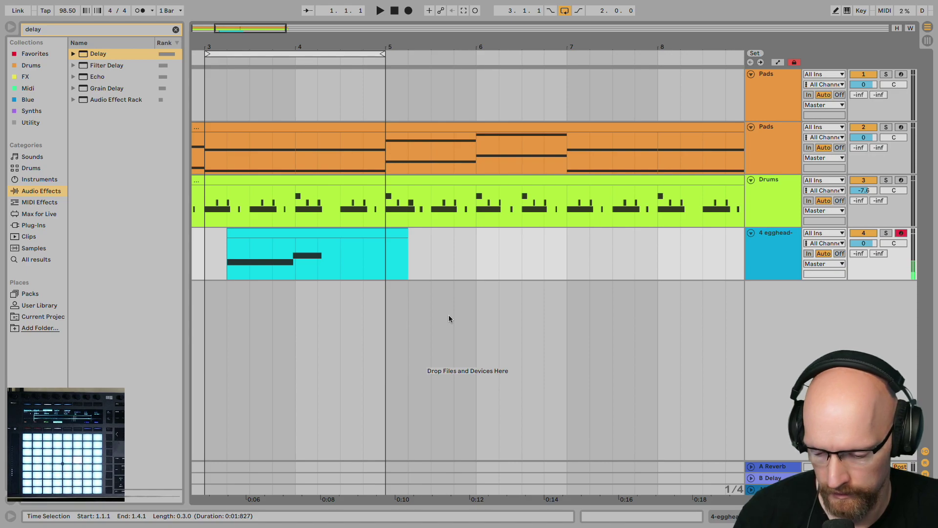
key(shift+Tab)
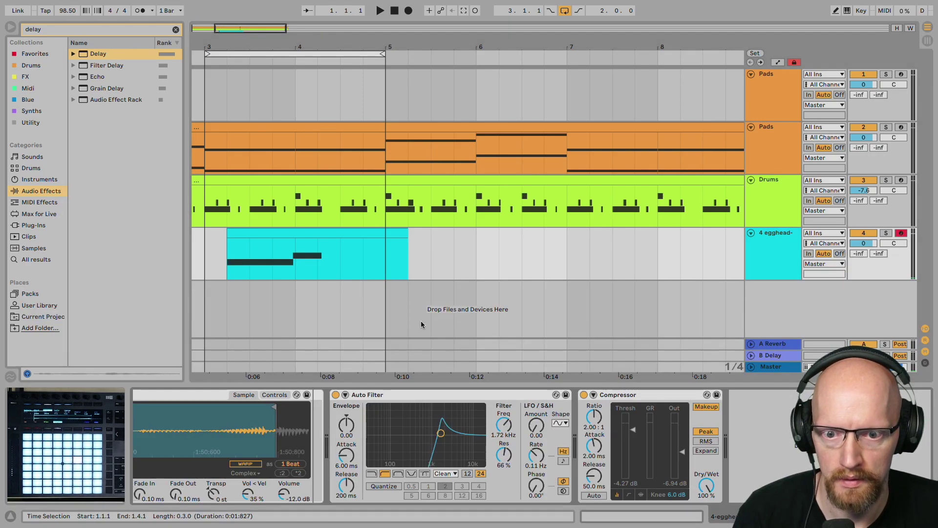
scroll(556, 423, left, 8)
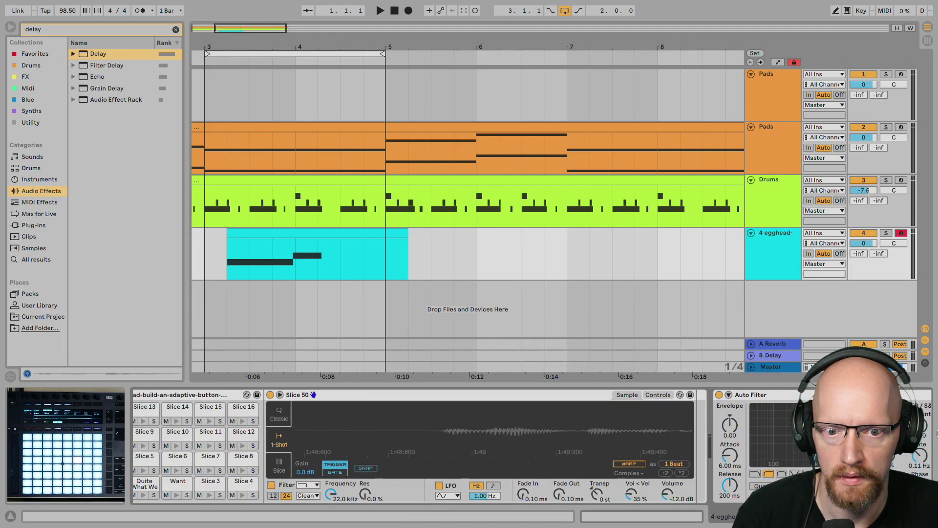
scroll(178, 416, left, 2)
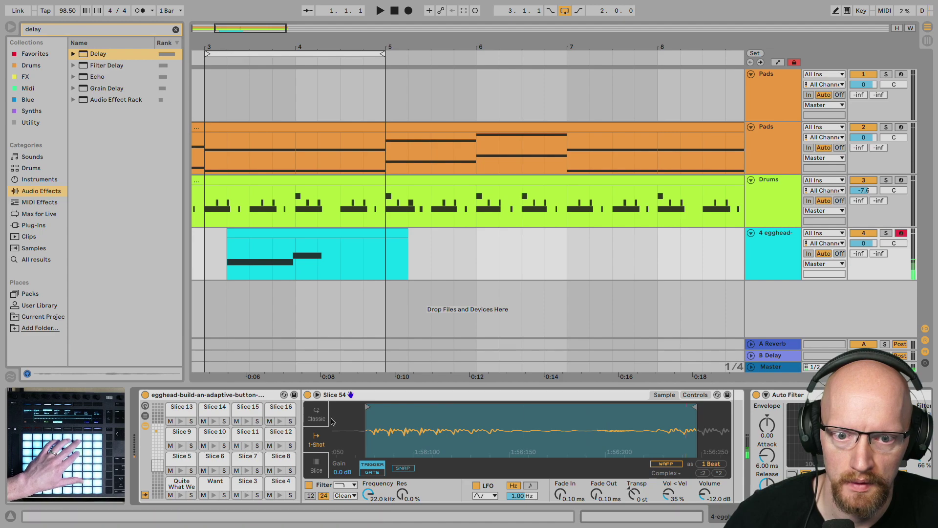
scroll(586, 433, right, 2)
scroll(584, 434, right, 2)
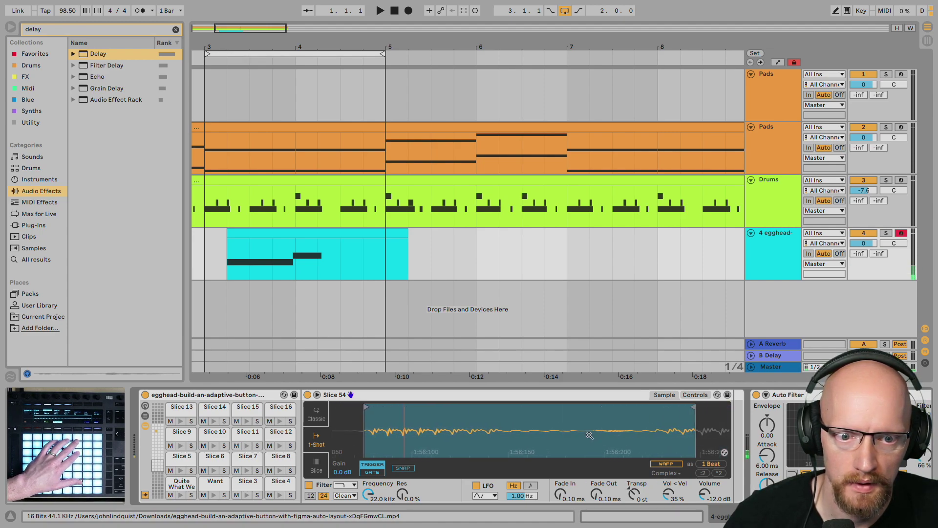
Crop the Slice 10 sample in the Drums track's rack
click(777, 208)
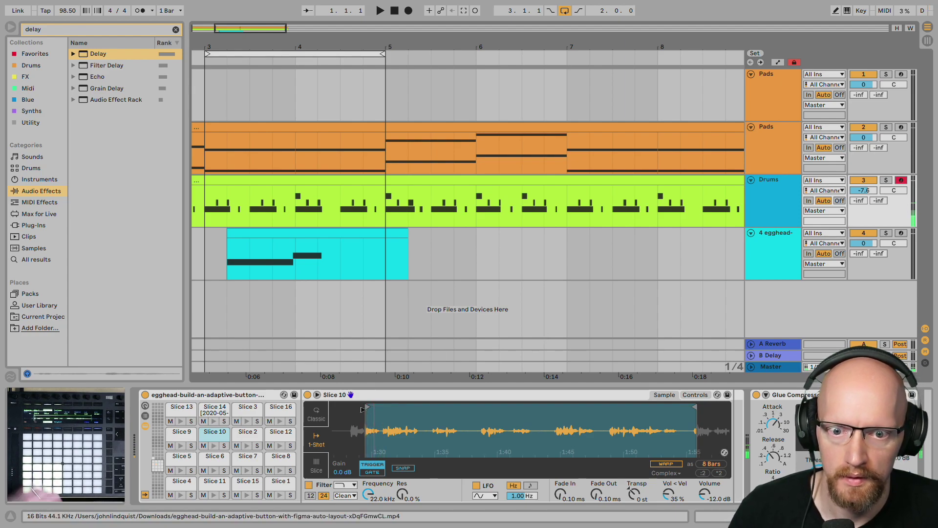
right_click(399, 432)
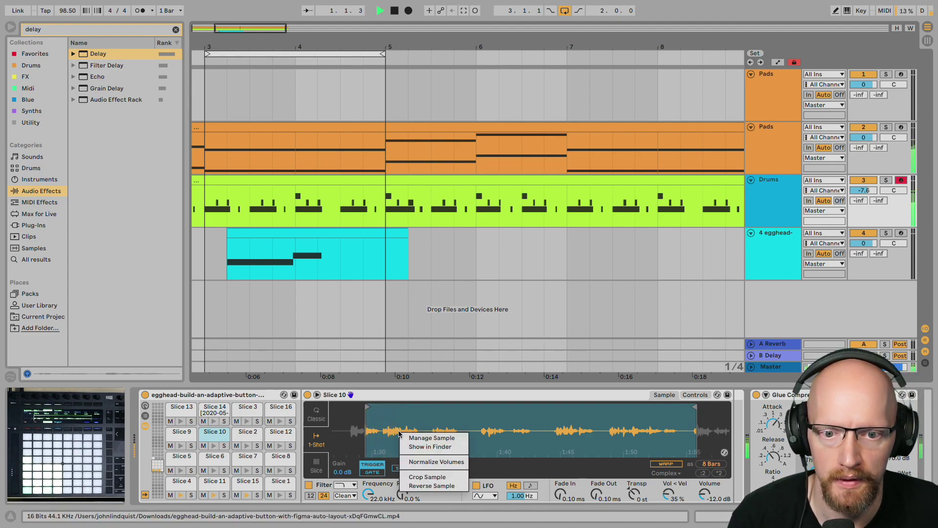
click(399, 414)
click(393, 13)
right_click(394, 434)
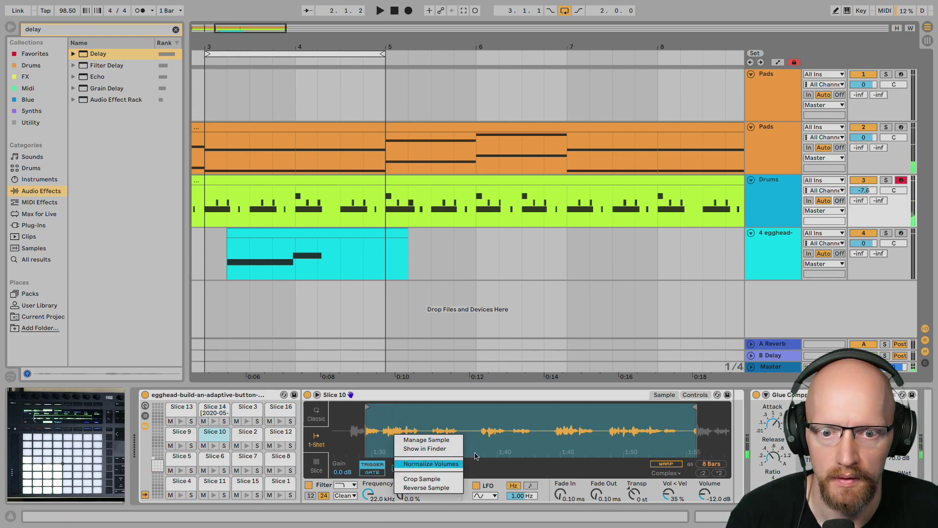
click(438, 478)
Select the upper Pads track, clear the browser search and preview the cropped Slice 24 and Slice 10 samples in the current project
click(724, 101)
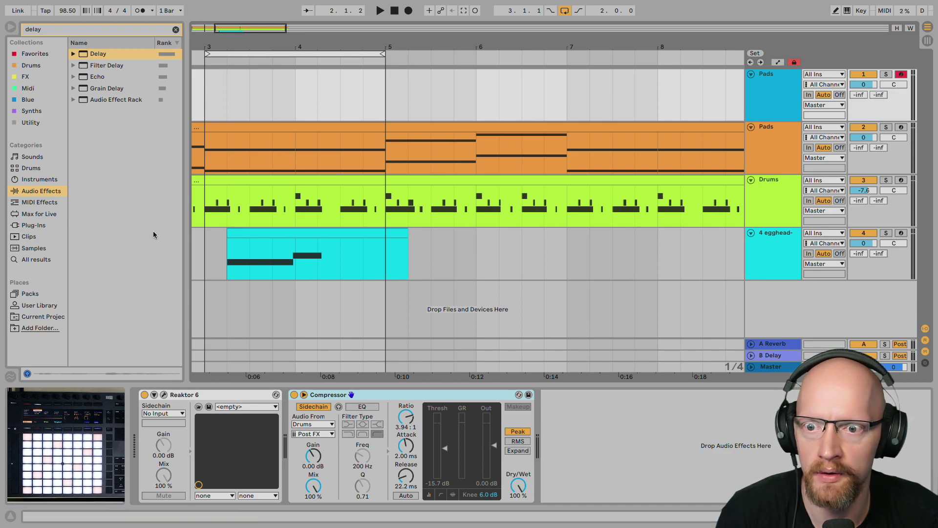
click(39, 317)
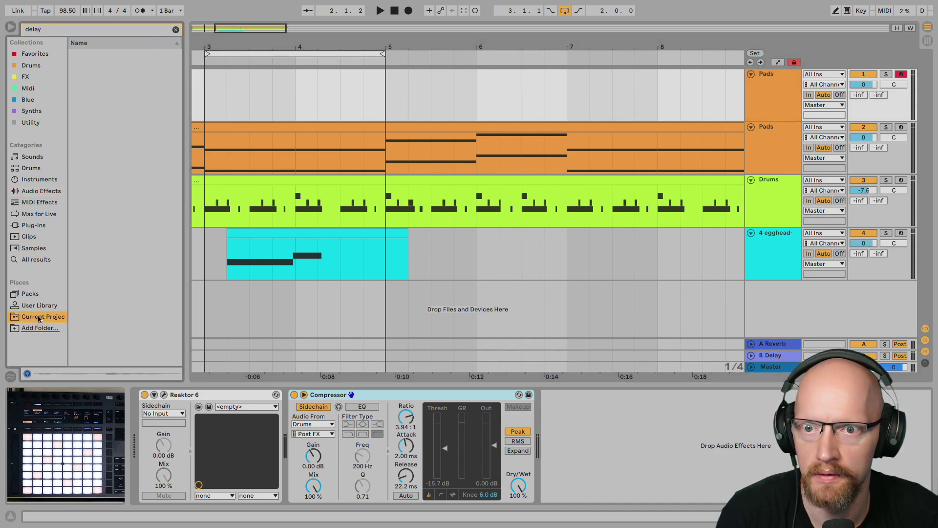
click(175, 31)
click(113, 112)
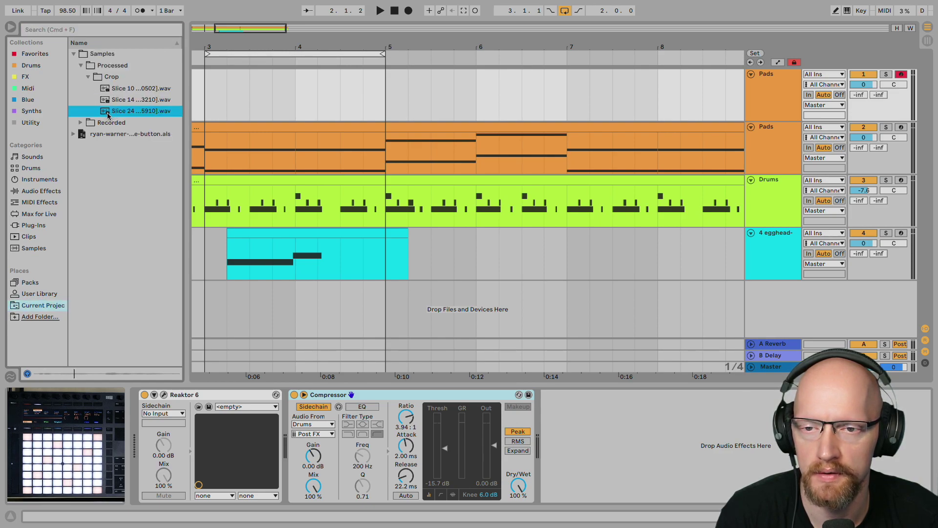
click(109, 90)
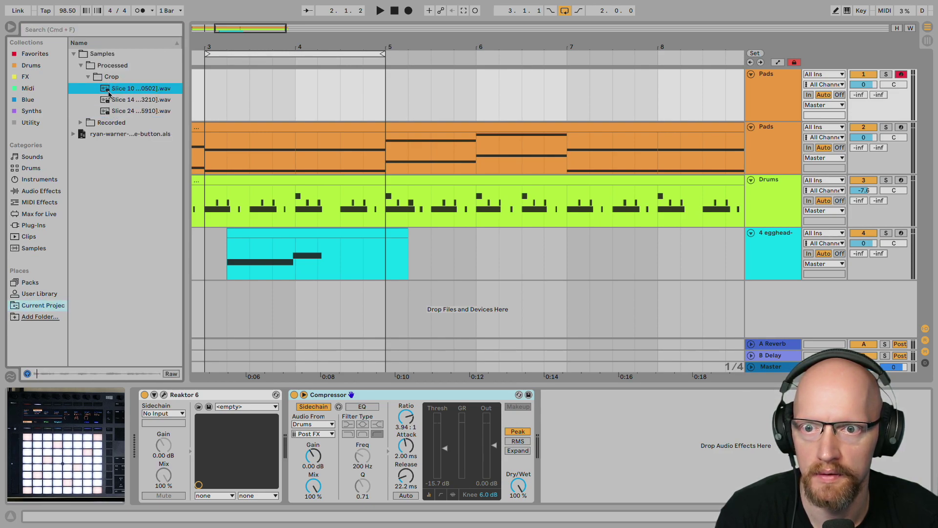
Remove the Compressor from the upper Pads track
click(777, 104)
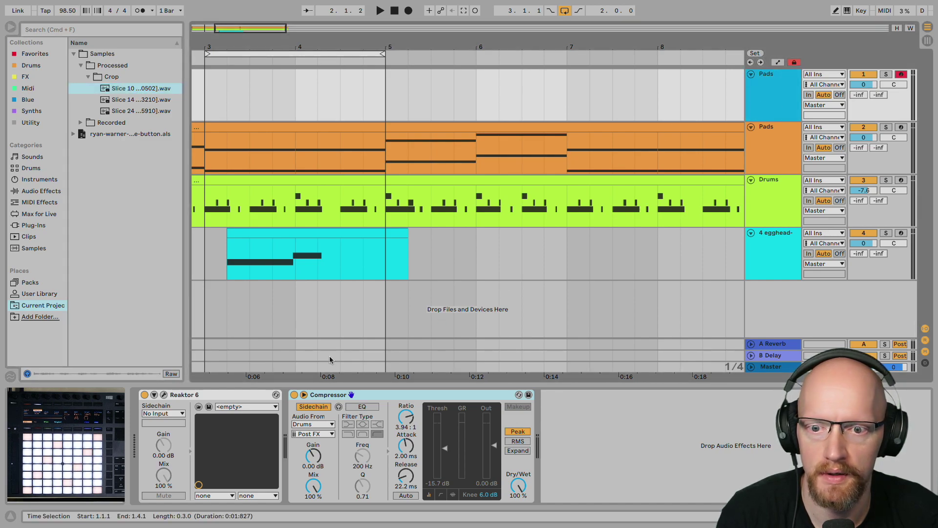
click(206, 398)
key(Delete)
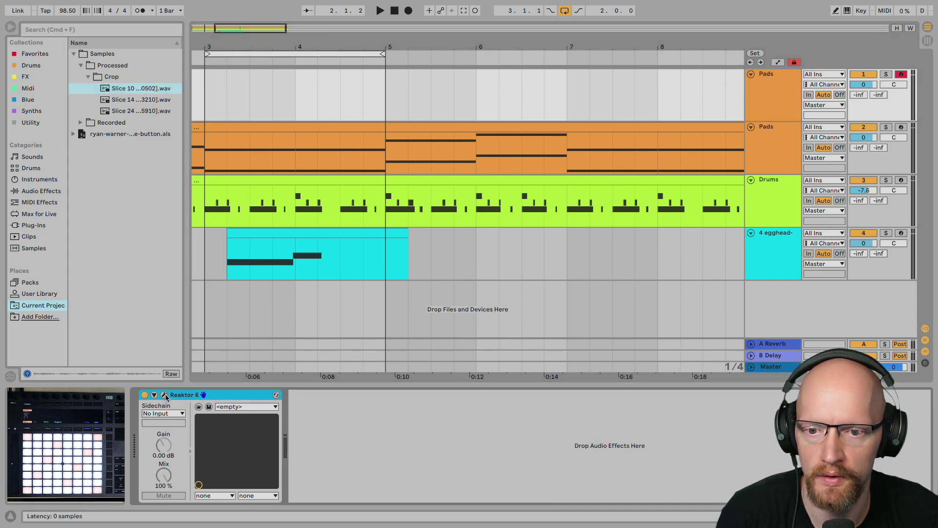
Open Reaktor 6 on the upper Pads track and bring the cropped Slice 10 sample into Form's sample page
click(164, 395)
drag(376, 7, 354, 199)
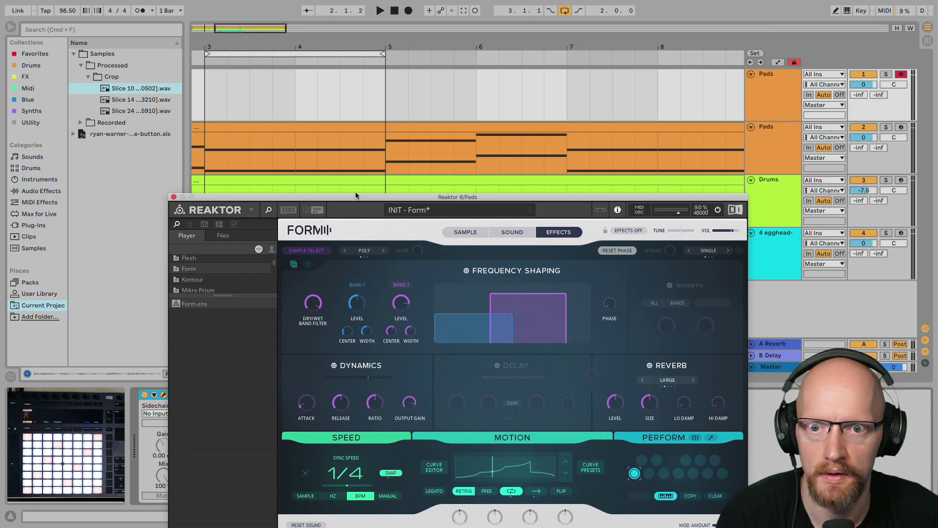
click(445, 232)
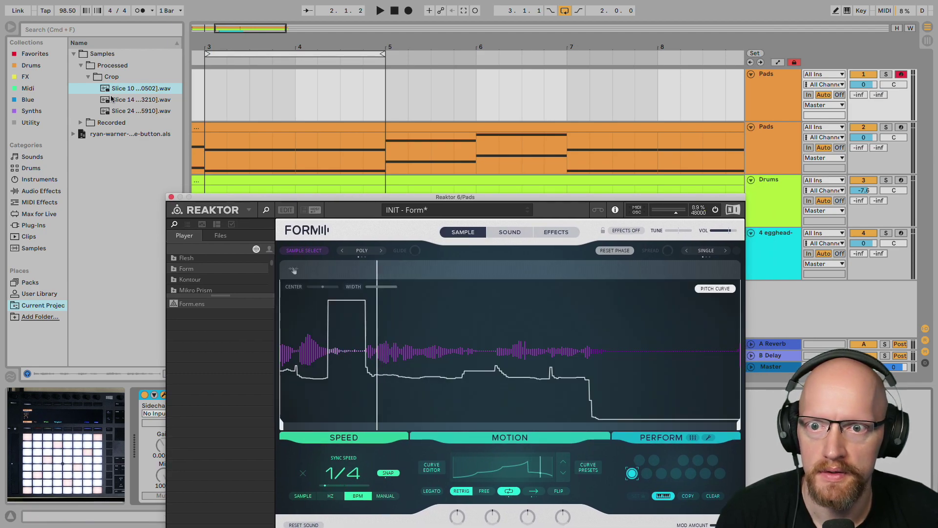
drag(141, 88, 453, 413)
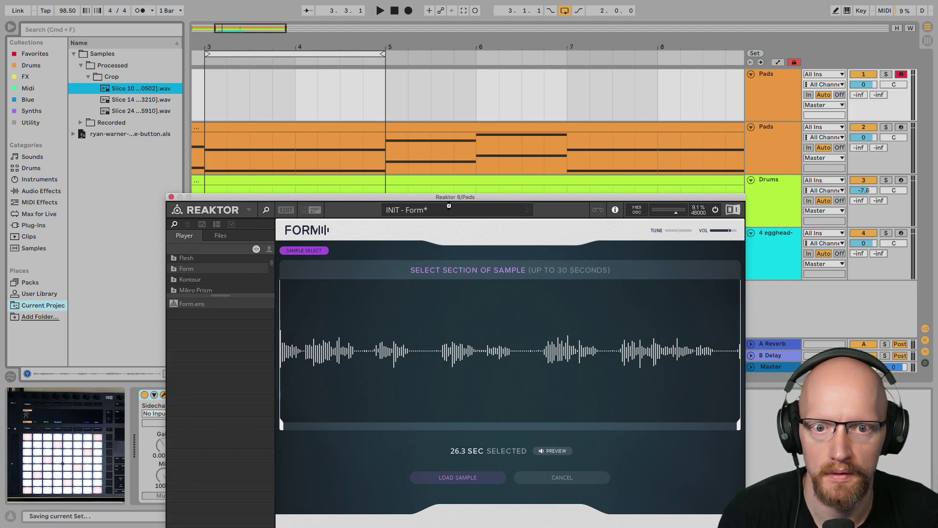
Preview the Slice 10 sample in Form, shorten the selection to its opening section and load it
drag(534, 199, 478, 70)
click(498, 322)
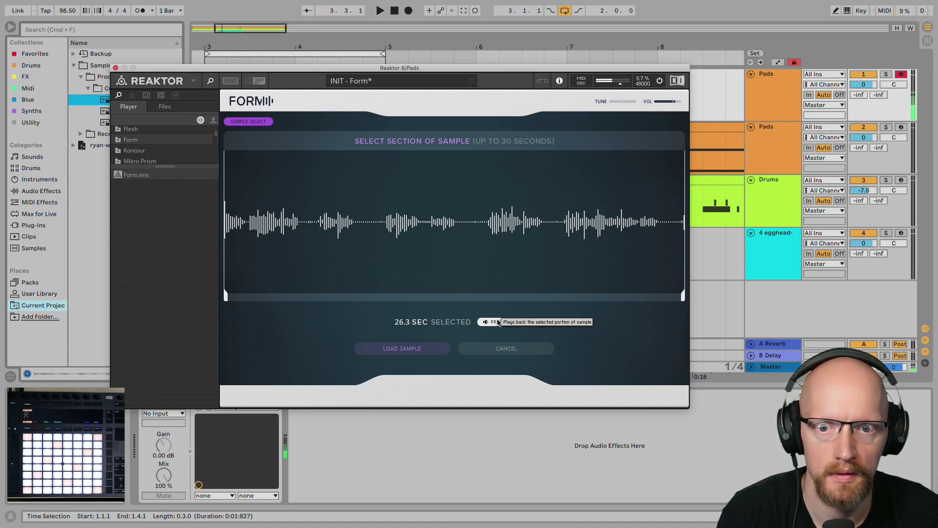
drag(682, 296, 297, 285)
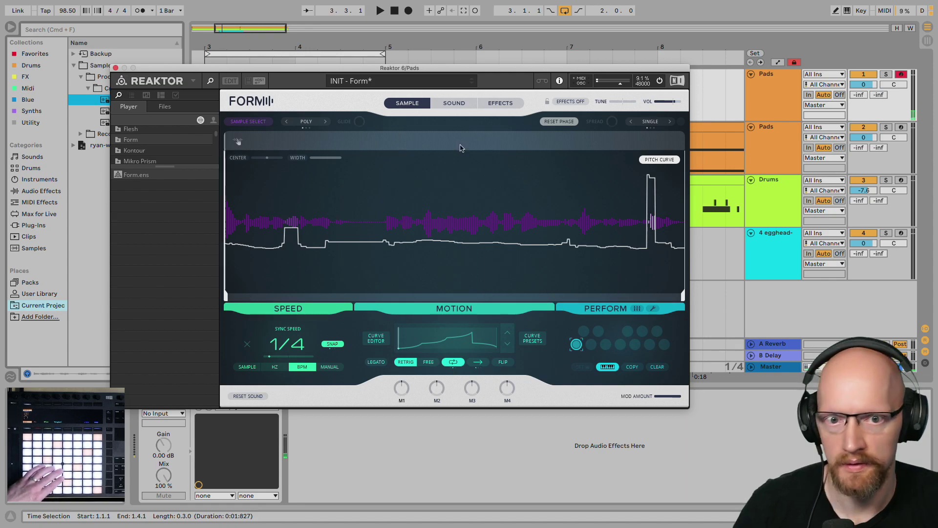
On Form's sound page, toggle Reset Phase and load the third motion curve preset of the second row
click(454, 102)
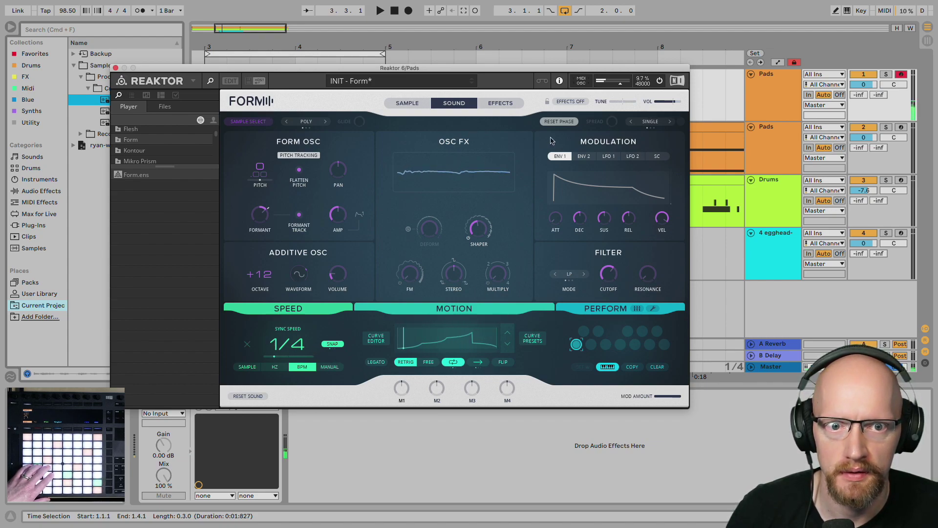
click(558, 122)
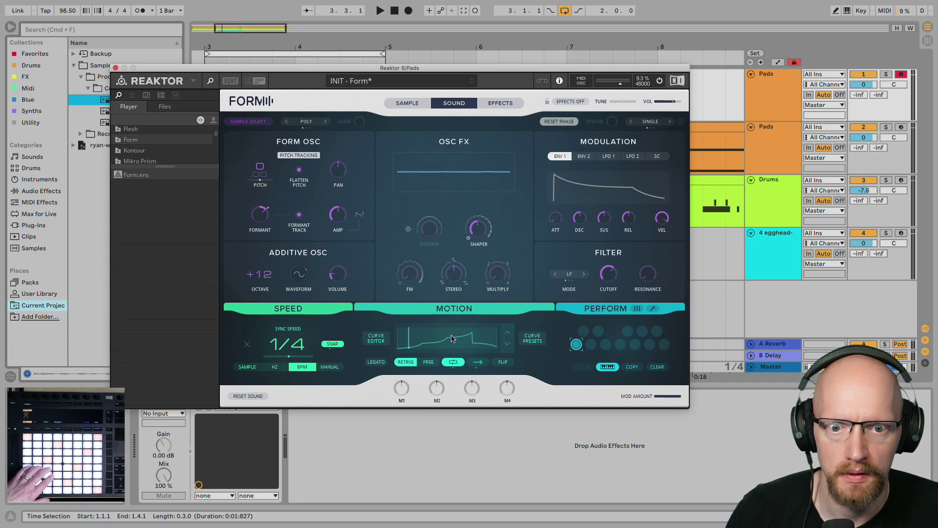
click(533, 338)
click(415, 177)
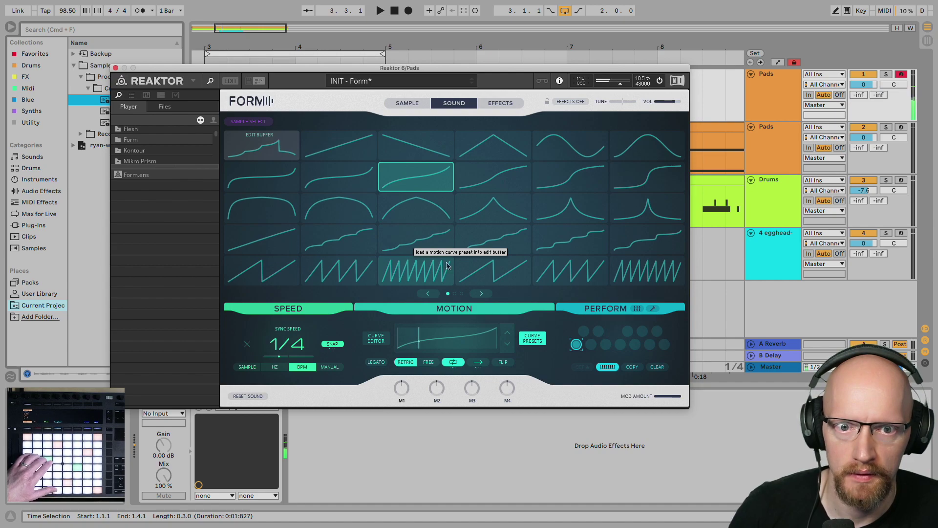
Return to Form's sample page, raise the sync speed to 1 and switch the speed mode to Sample
click(408, 103)
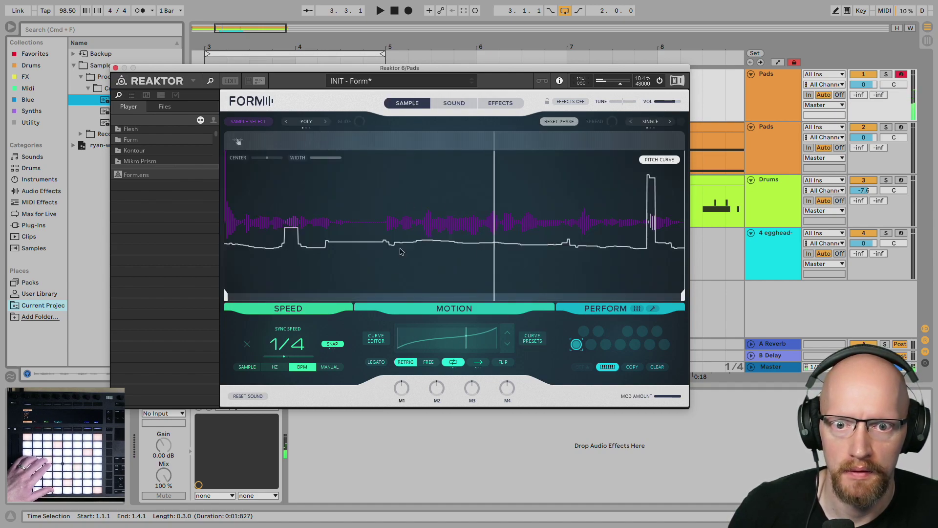
drag(292, 345, 294, 329)
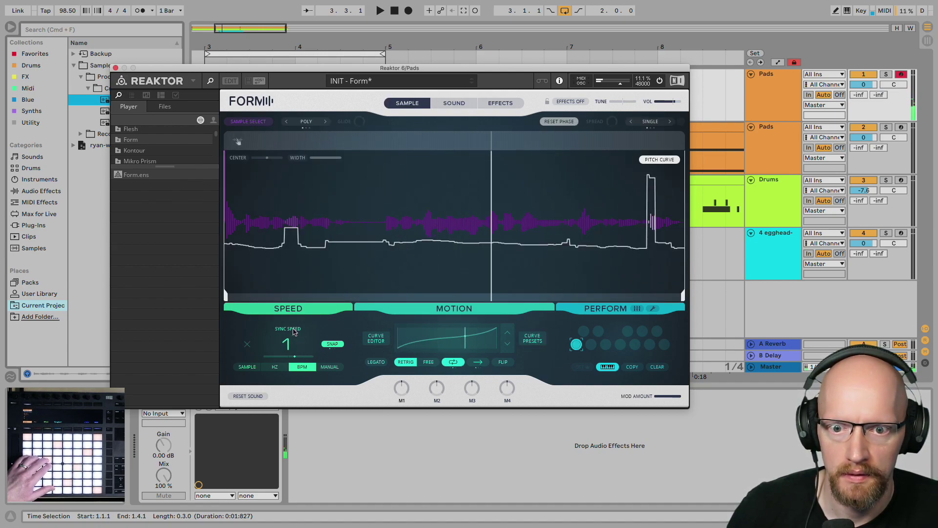
click(247, 367)
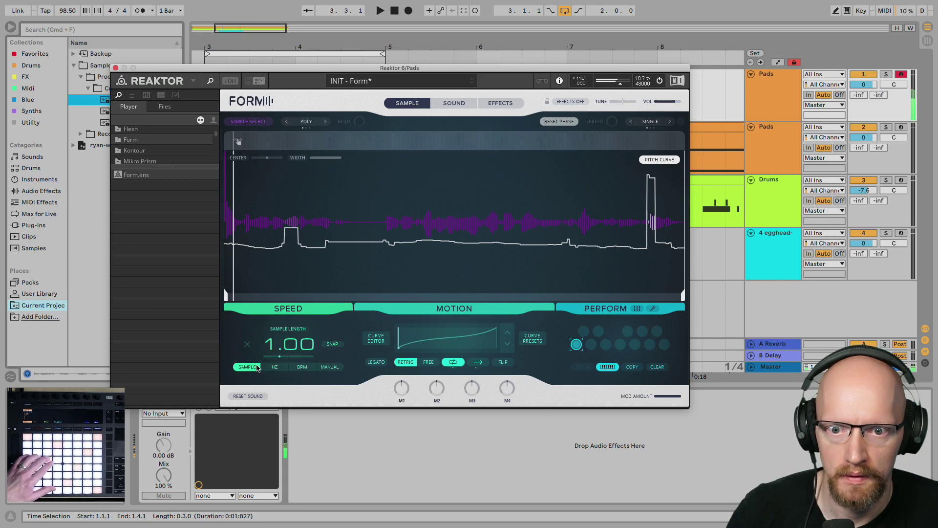
Check the modules on Form's effects page, turn Frequency Shaping off and return to the sound page
click(450, 104)
click(591, 236)
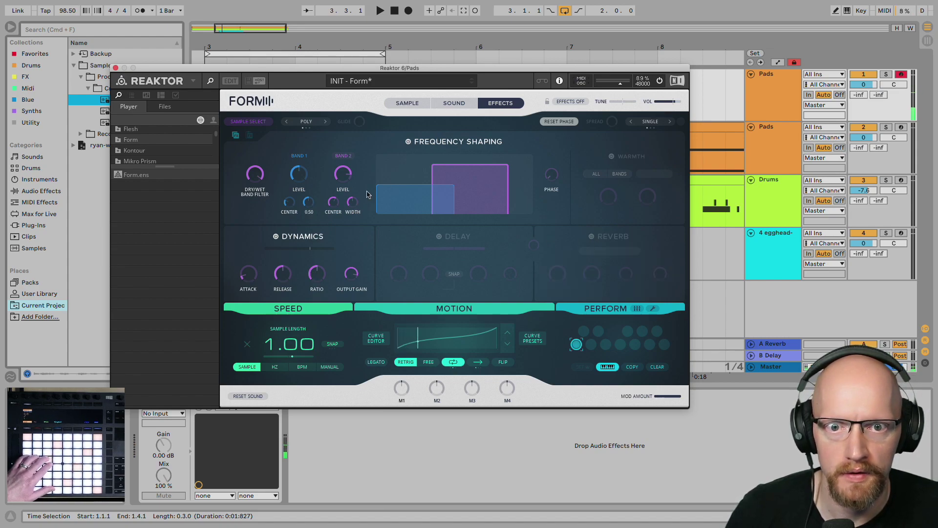
click(409, 142)
click(442, 110)
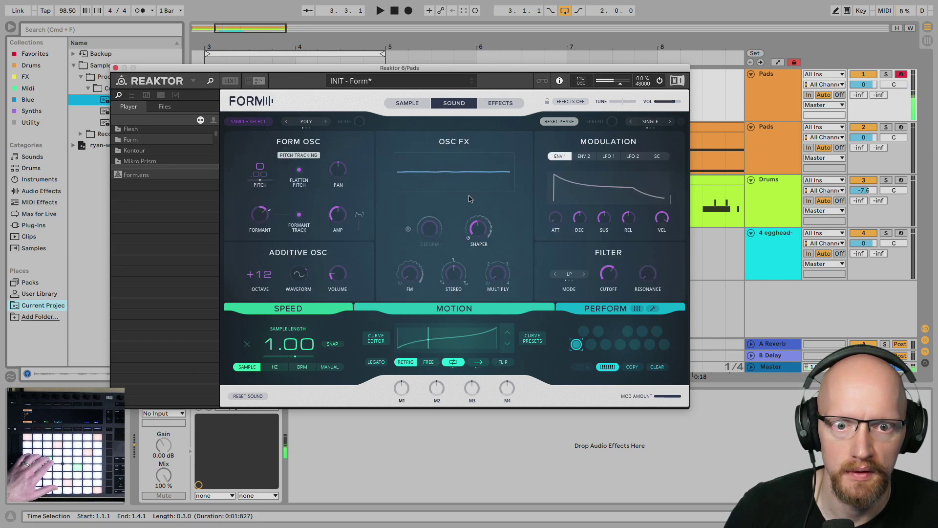
On Form's sound page, set the Shaper to 0.66 and lower the Formant
drag(476, 228, 477, 220)
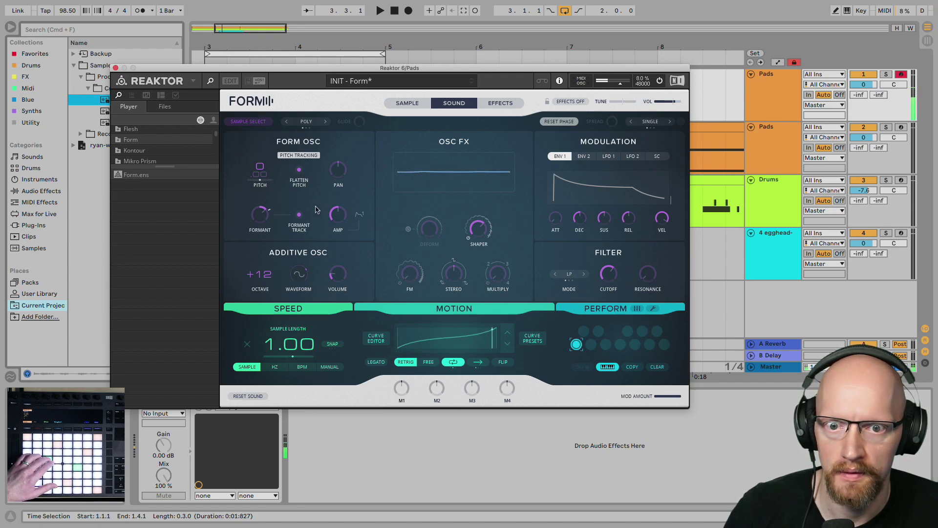
click(298, 216)
drag(264, 218, 262, 236)
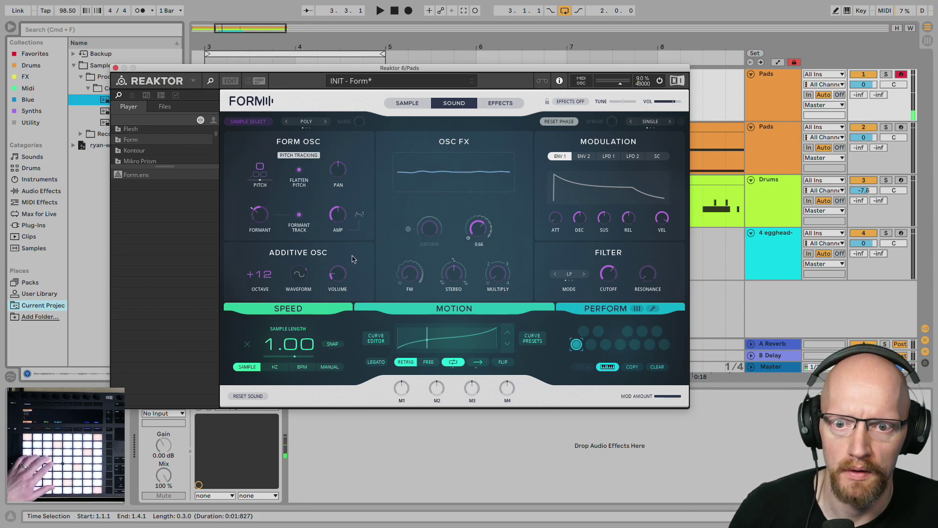
Try different Additive Osc volumes, including 0.00, and raise the Multiply amount in Form's oscillator effects
drag(337, 273, 350, 336)
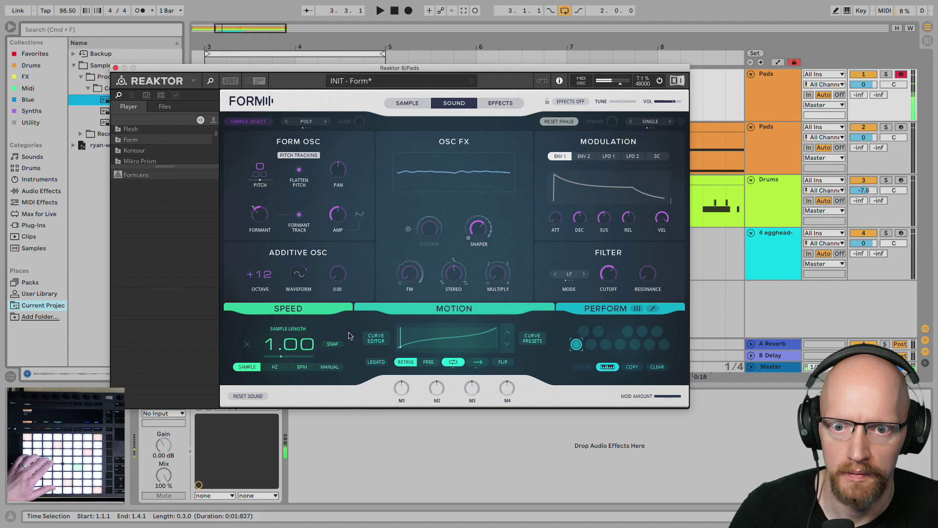
drag(342, 287, 298, 333)
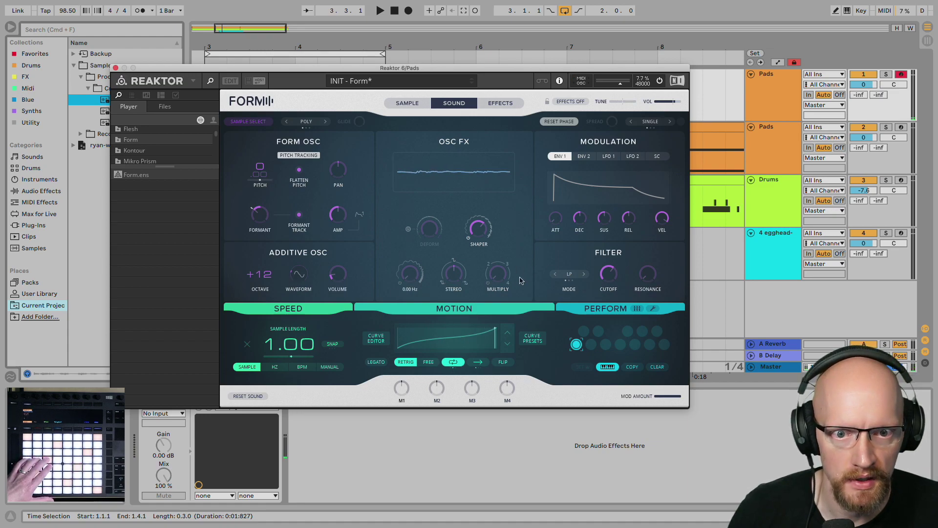
drag(495, 275, 486, 259)
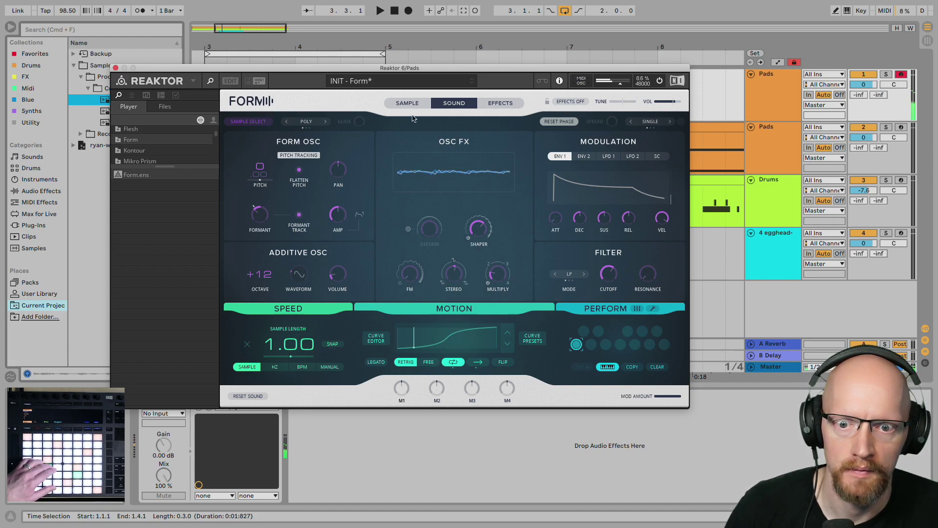
drag(328, 267, 337, 317)
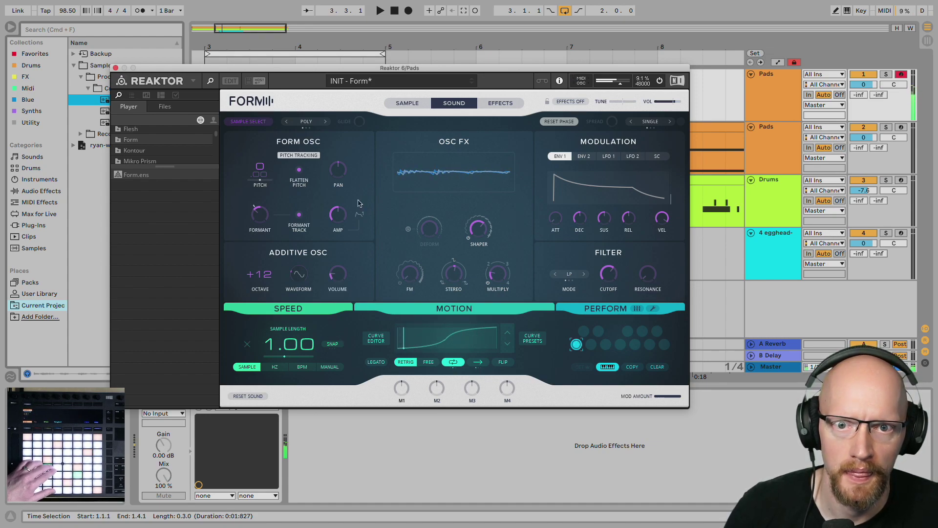
On the sample page, shorten the selection to a narrow section and move it to the burst in the middle of the waveform
click(406, 103)
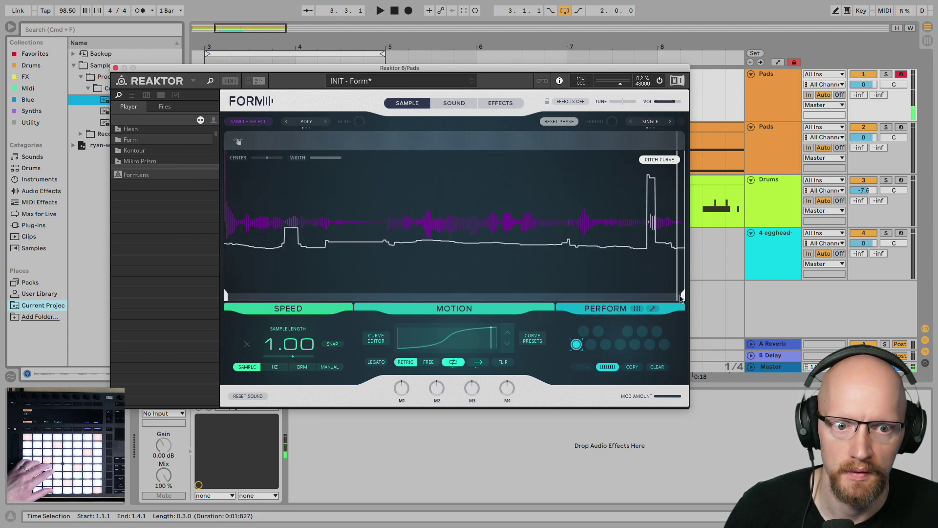
drag(683, 297, 404, 296)
drag(358, 276, 280, 273)
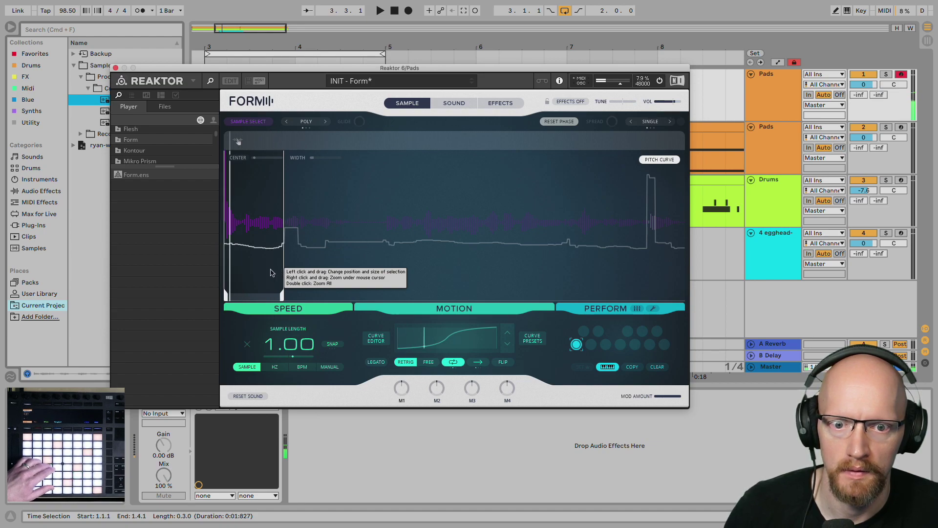
drag(261, 270, 458, 278)
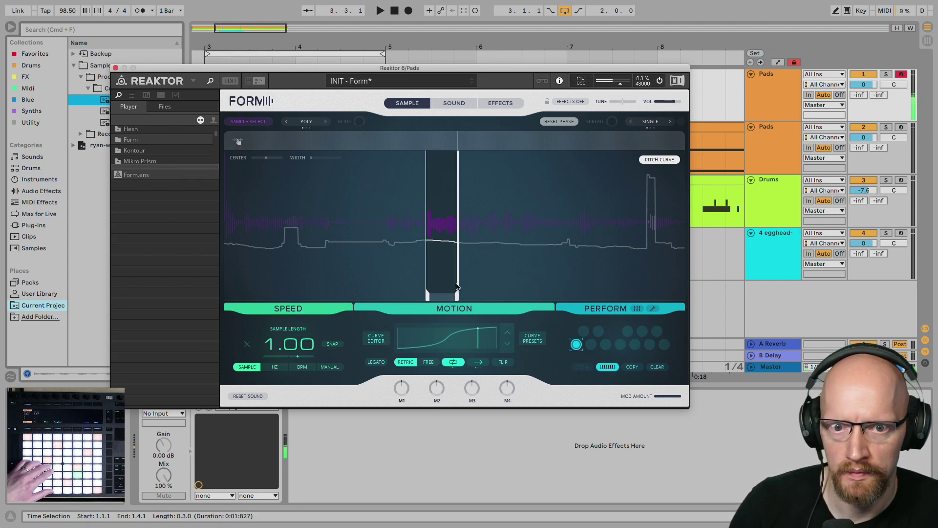
Turn off motion looping, set the sample length to 0.42 and return to the sound page
click(453, 365)
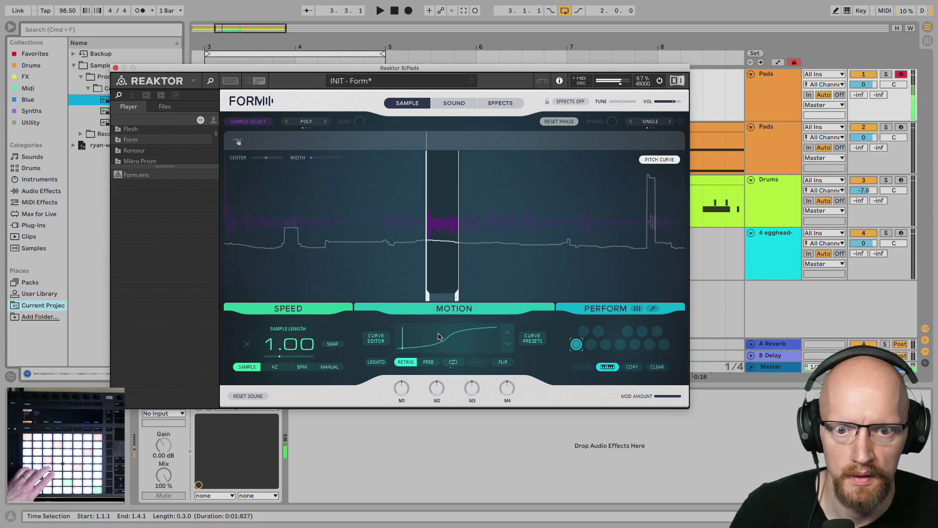
drag(281, 345, 292, 356)
click(447, 104)
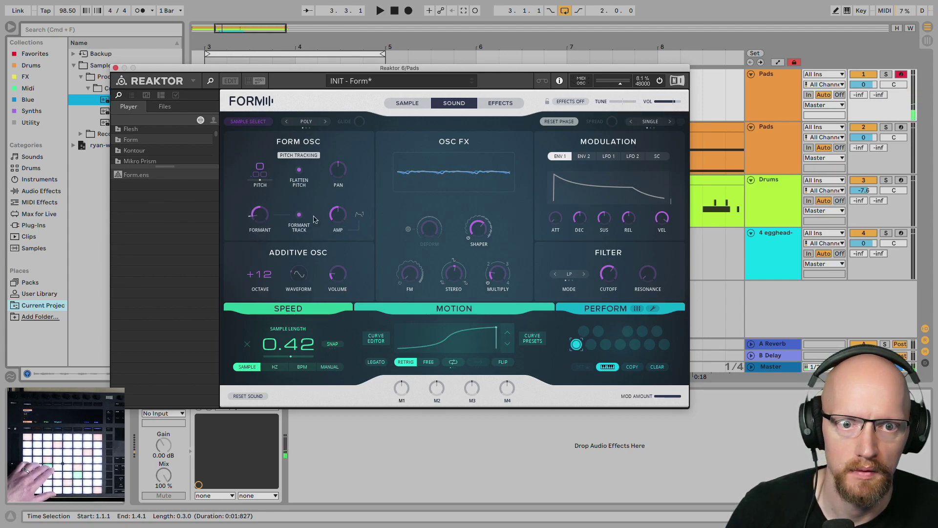
Move the Reaktor window aside, play the arrangement to hear it with the new part, and bring the window back
drag(416, 68, 468, 230)
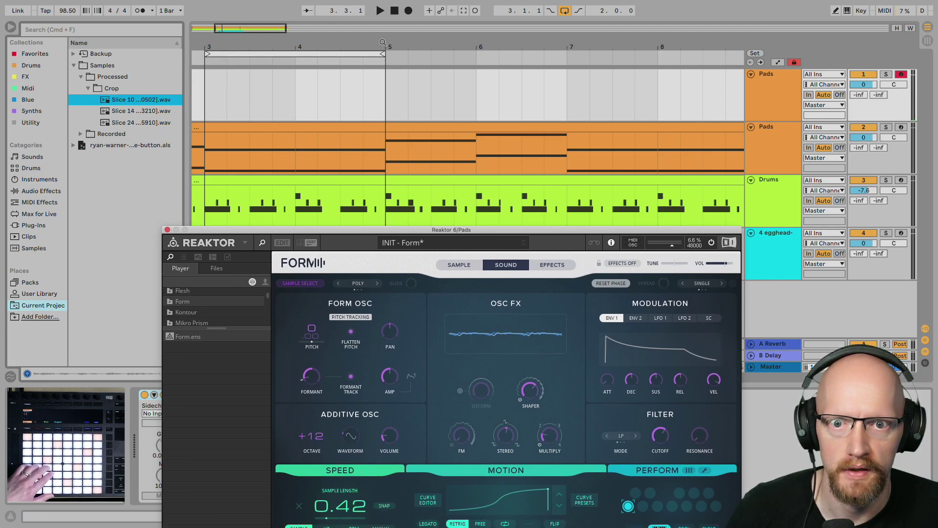
click(382, 12)
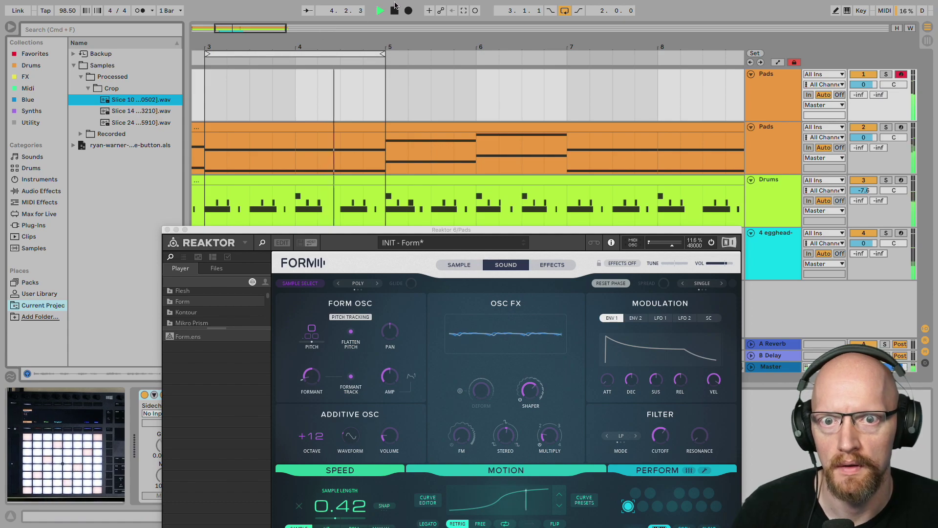
click(395, 11)
drag(446, 229, 451, 97)
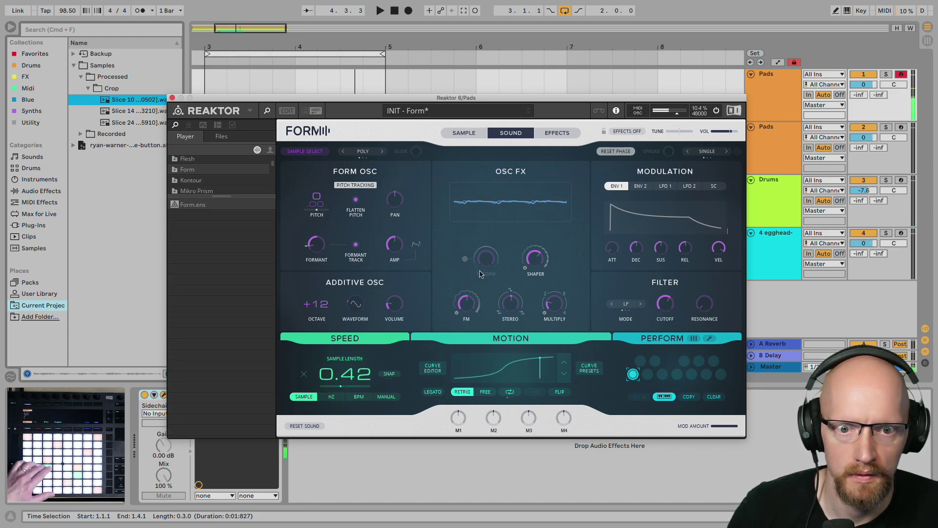
Set the sample length to 0.14, move the sample selection to the burst near the waveform's end and try flipping the motion curve
drag(346, 374, 352, 394)
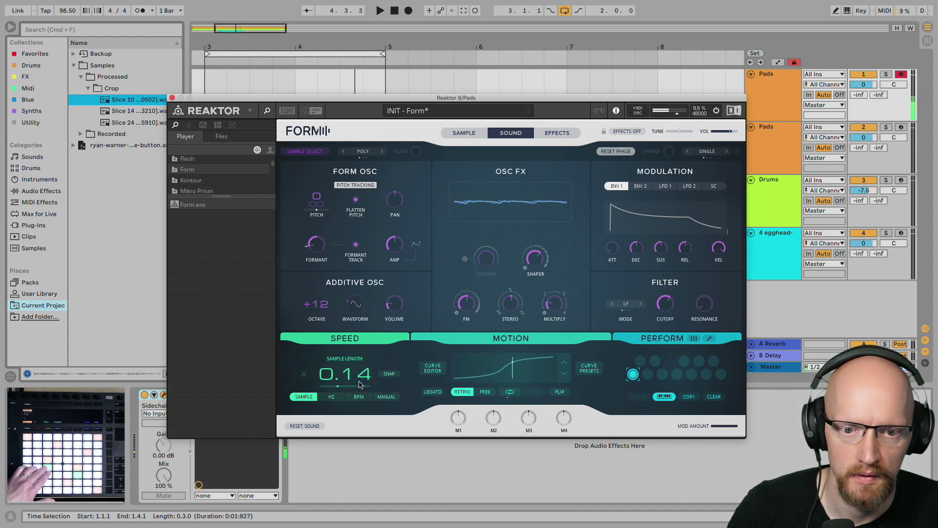
click(464, 132)
drag(495, 269, 650, 265)
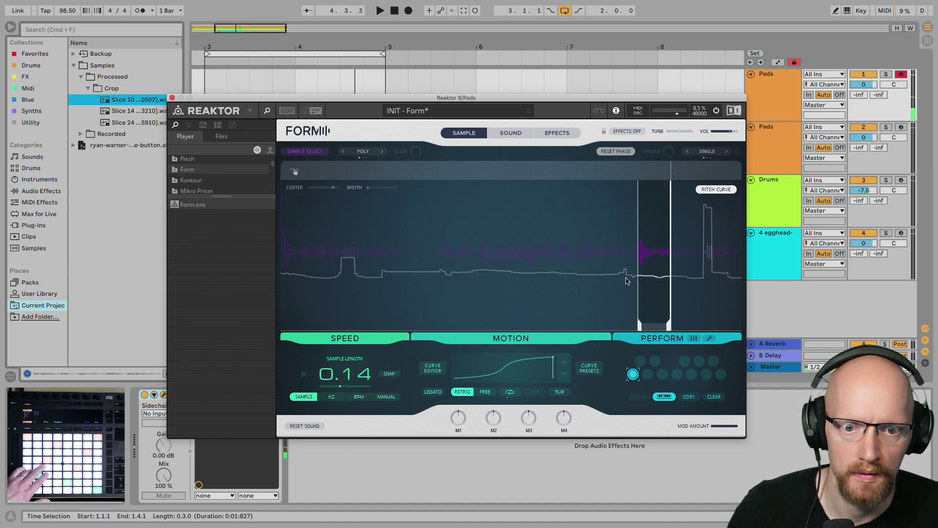
click(561, 392)
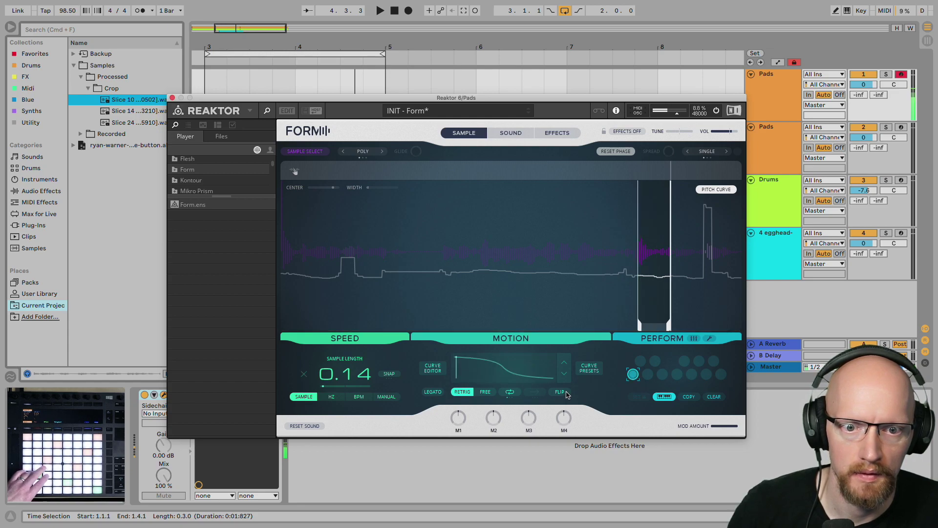
click(564, 393)
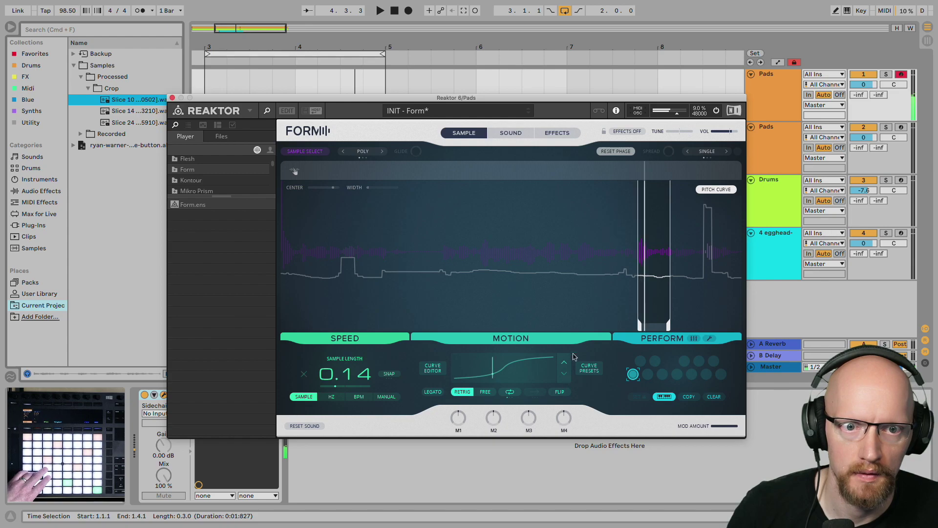
On the sound page, open the Formant's modulation slots, raise the Formant and lower the Additive Osc octave
click(508, 133)
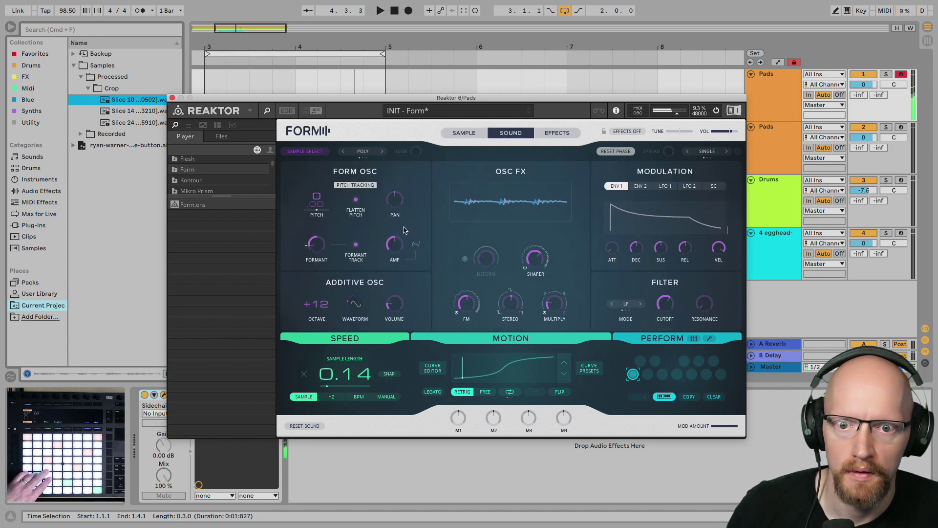
click(321, 261)
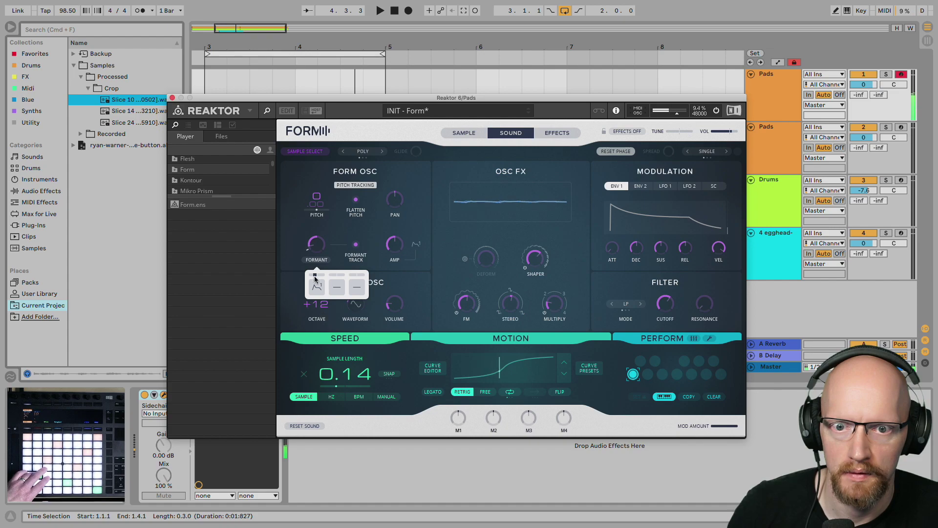
drag(317, 246, 304, 180)
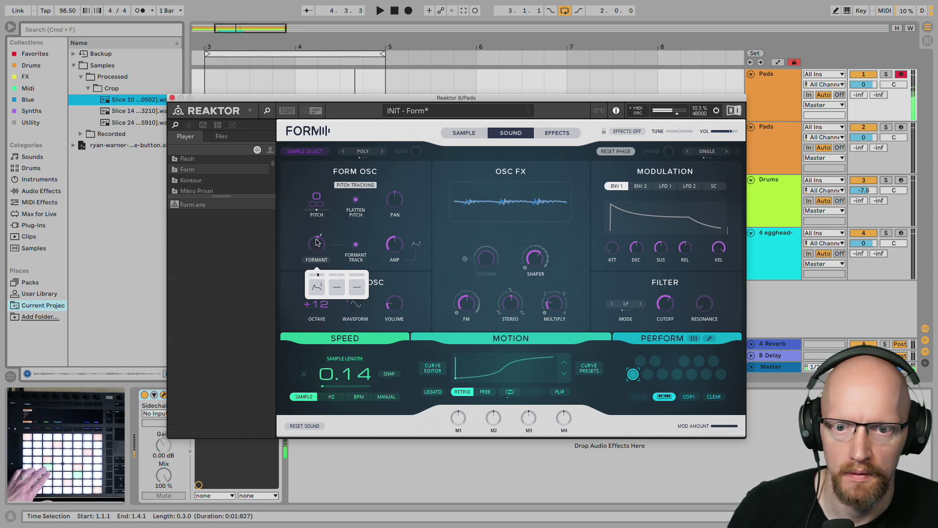
click(481, 290)
drag(323, 312, 324, 326)
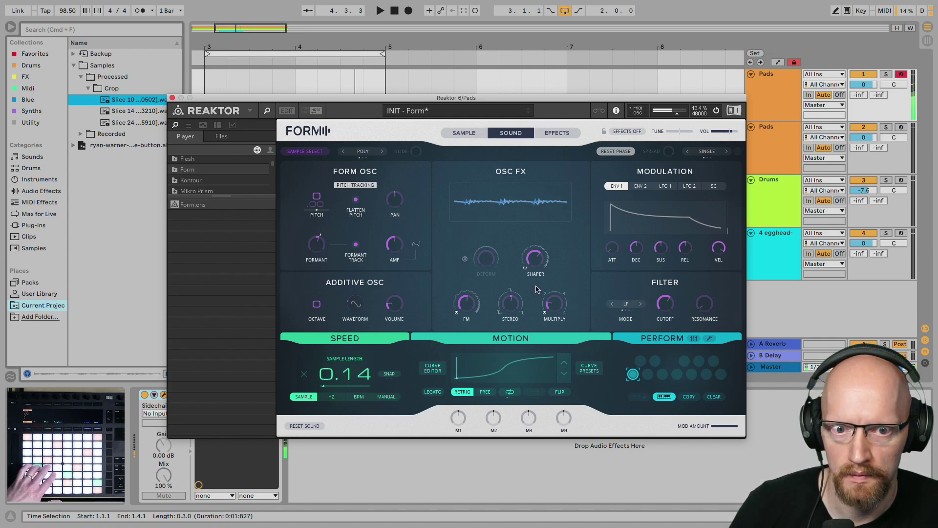
On the effects page, enable Reverb, Frequency Shaping and Warmth, and shift Band 1 toward higher frequencies
click(560, 135)
click(649, 266)
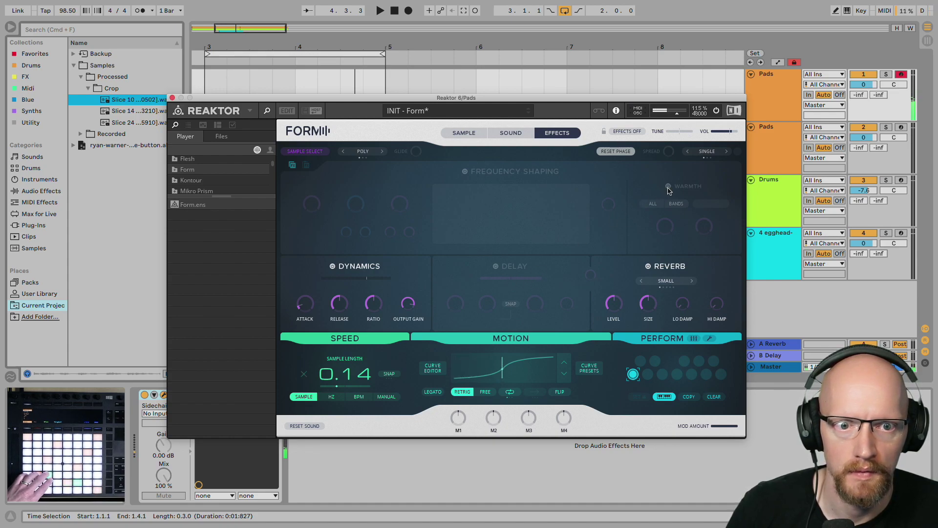
click(472, 174)
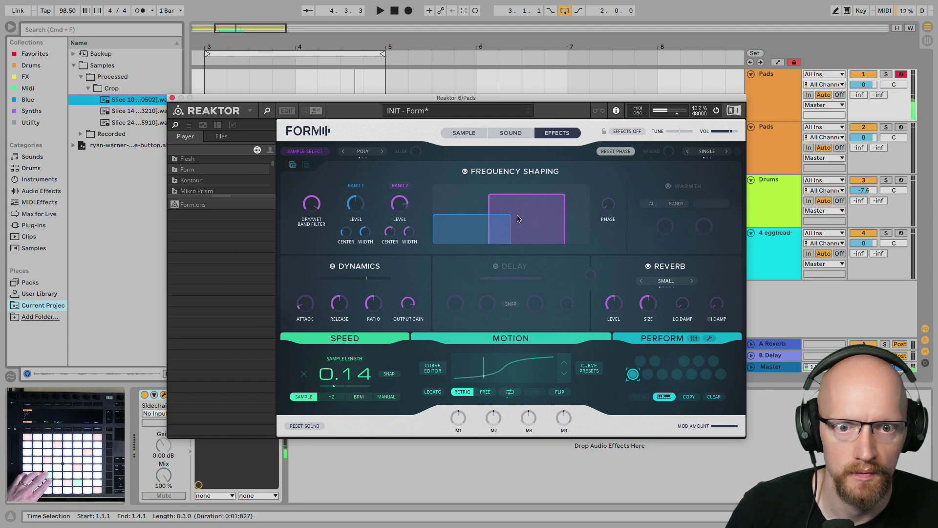
drag(476, 215, 500, 218)
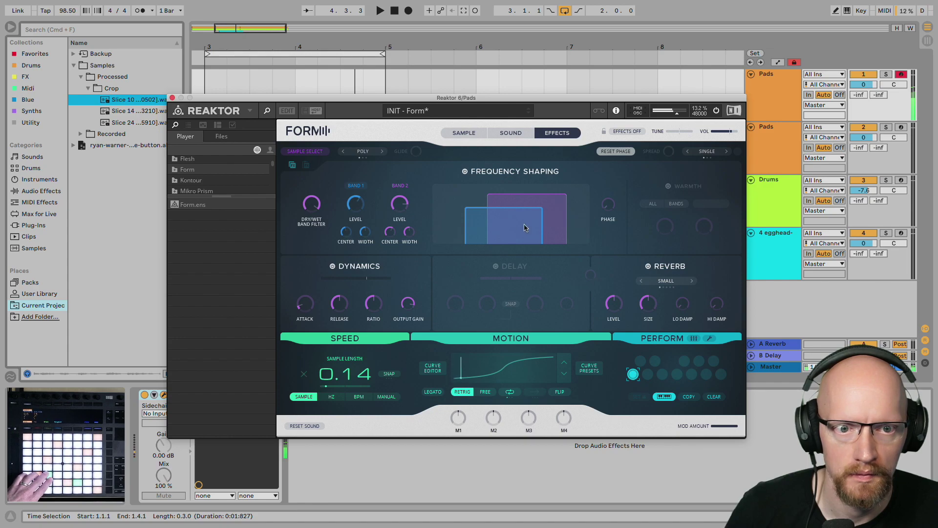
click(668, 186)
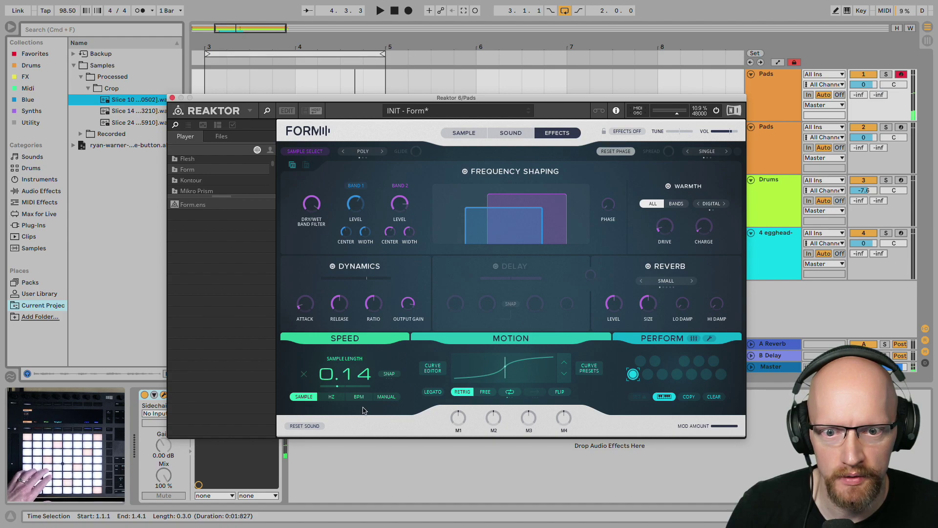
Switch Form's speed mode to Manual with a raised Scan Motion, and close the Reaktor window
click(386, 397)
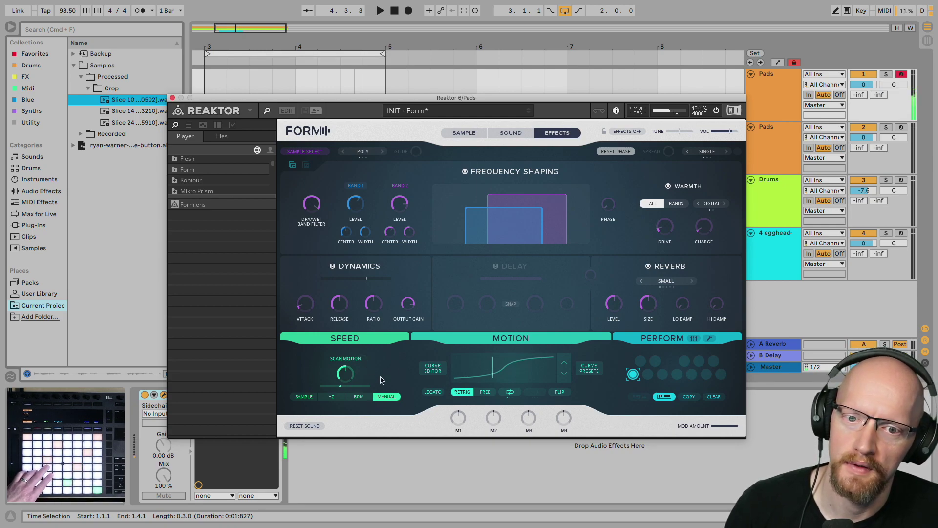
mouse_move(342, 362)
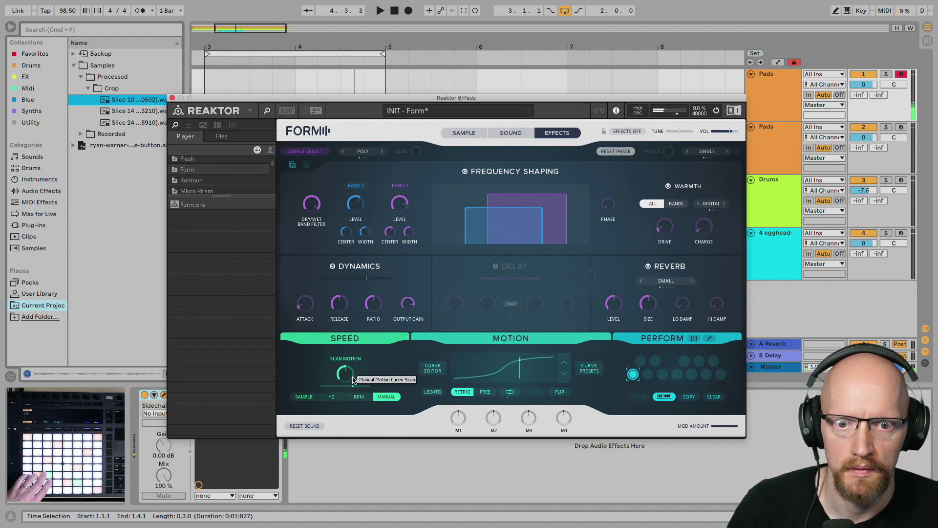
click(172, 98)
Move the arrangement loop to start at bar 1 and extend it to four bars
scroll(492, 80, left, 5)
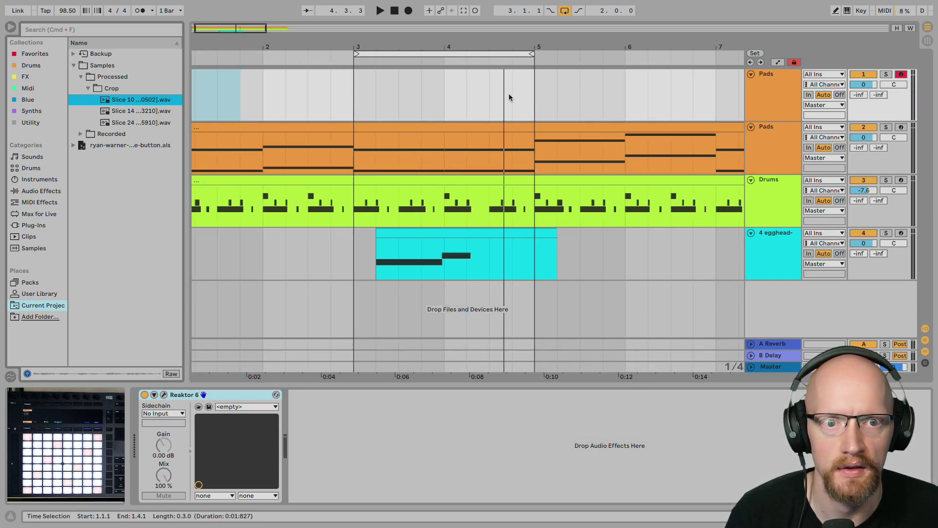
scroll(516, 106, right, 5)
mouse_move(340, 100)
mouse_down()
mouse_move(257, 107)
mouse_move(667, 116)
mouse_up()
click(282, 111)
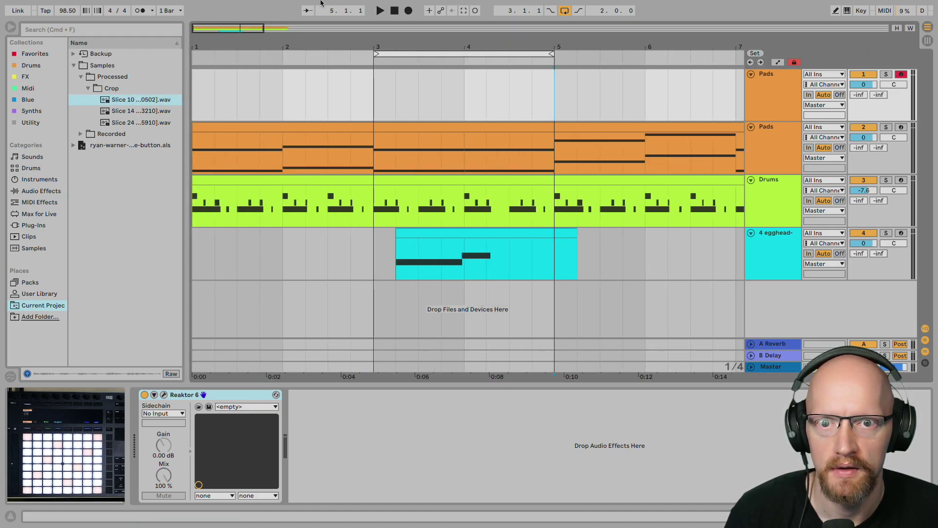
drag(403, 54, 289, 61)
drag(367, 57, 553, 55)
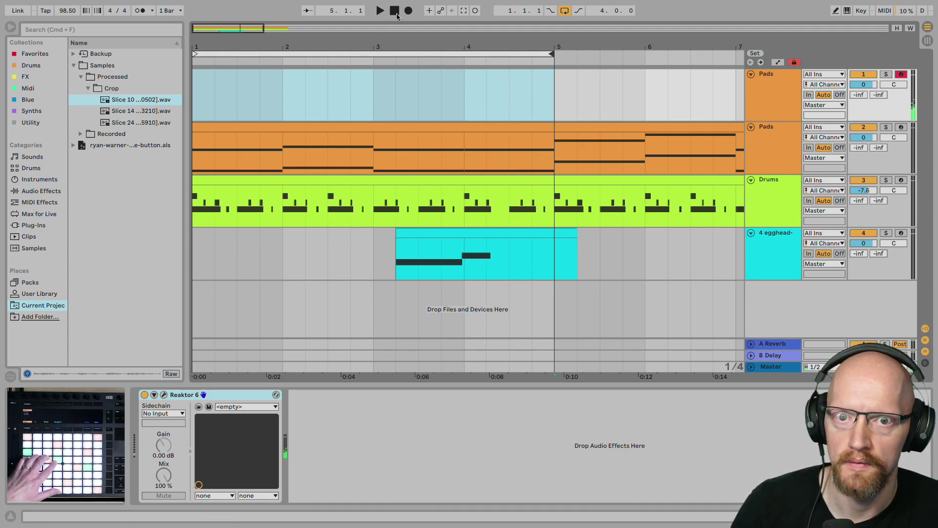
Play the four-bar loop to rehearse the new Form part, then stop and return to the start
click(378, 17)
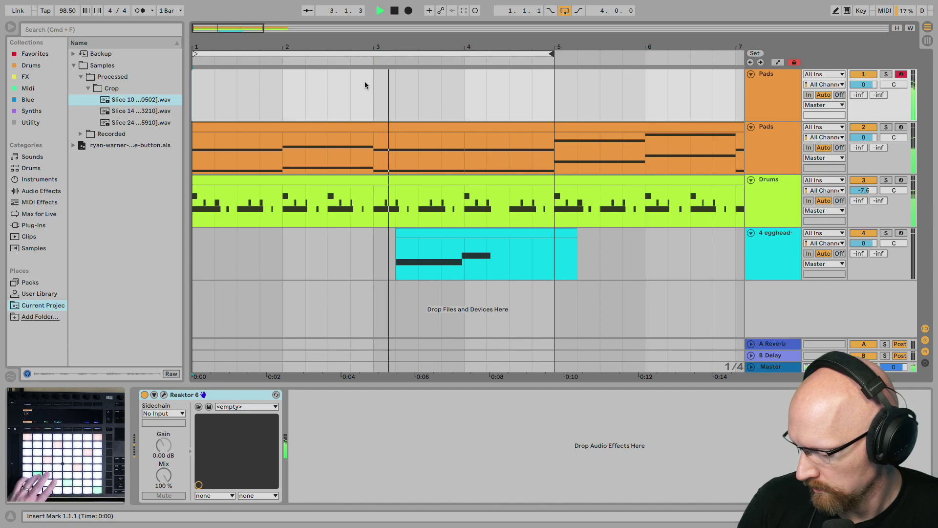
click(396, 13)
click(394, 12)
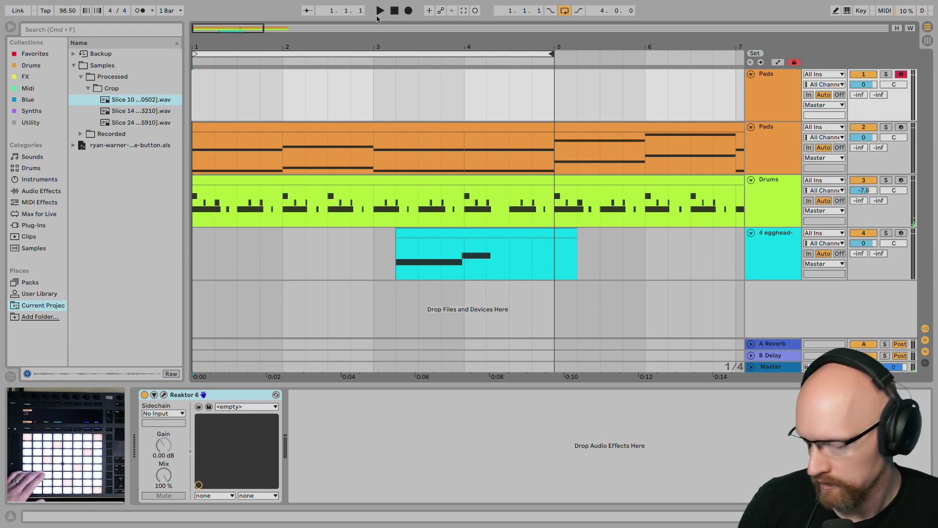
Play the new Form part live over the four-bar loop and capture the performance as a MIDI clip on the first Pads track
click(380, 12)
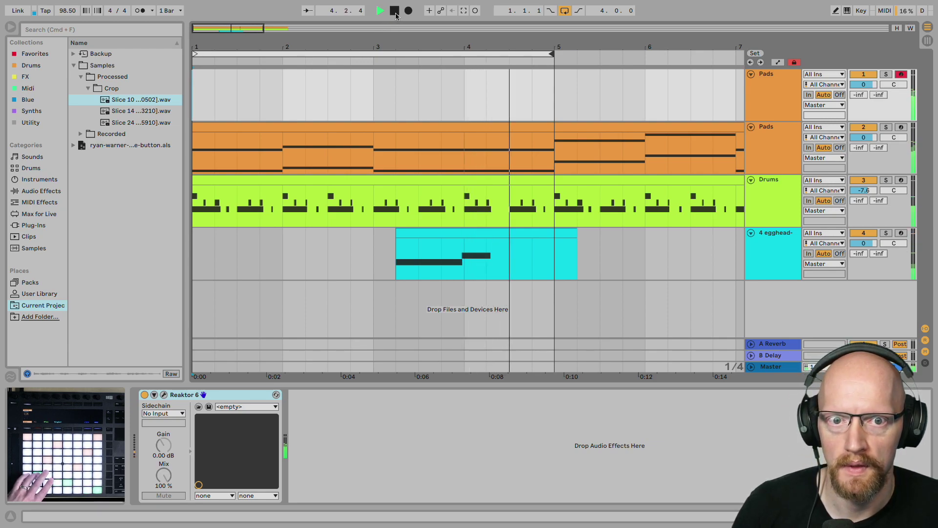
click(396, 11)
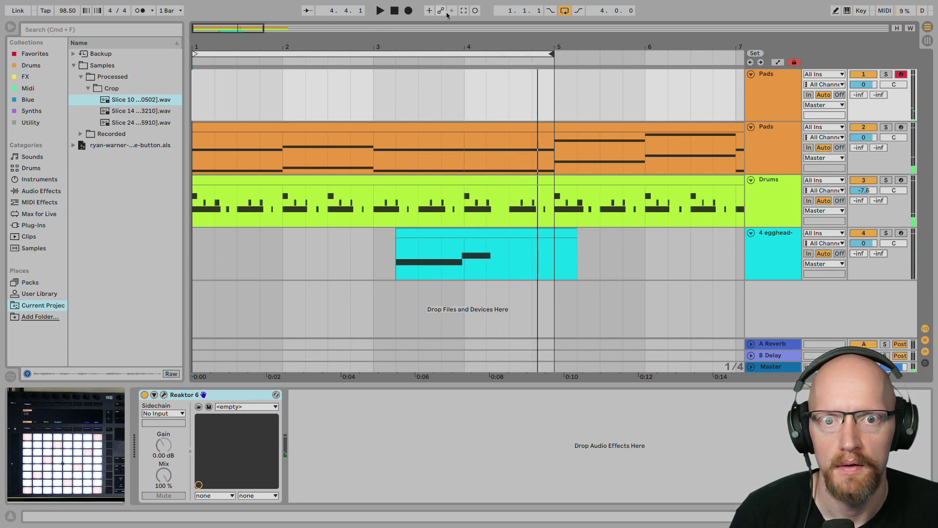
click(463, 11)
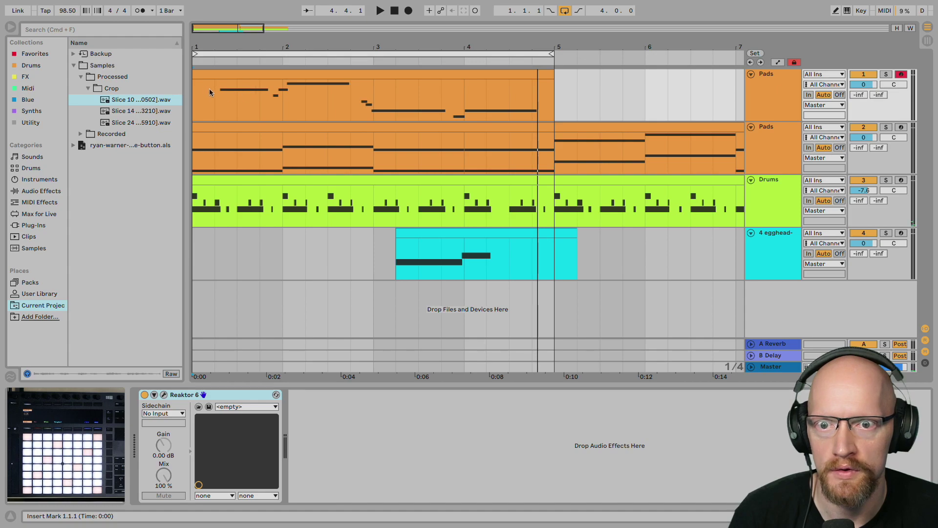
Open the captured Form clip for note editing and lower its long F#3 note in bar 2 to F3
click(289, 73)
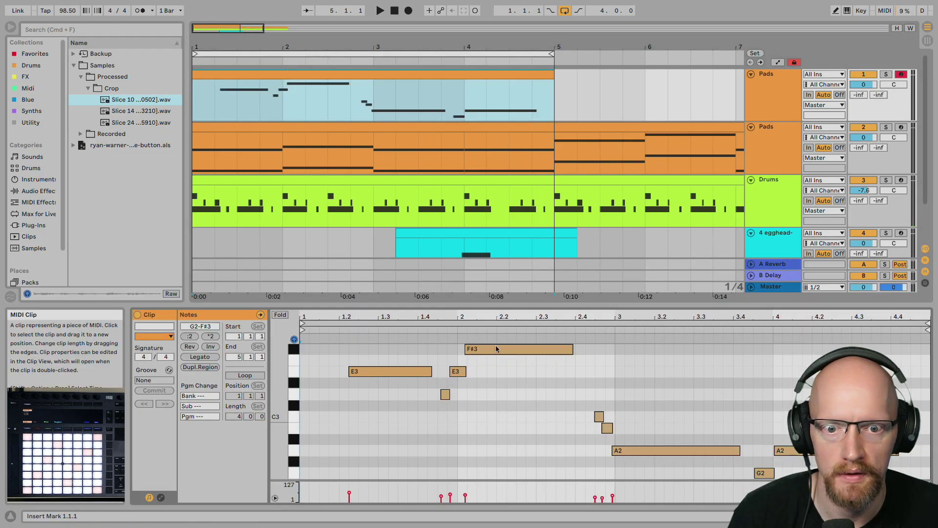
drag(505, 306, 504, 243)
drag(493, 284, 492, 295)
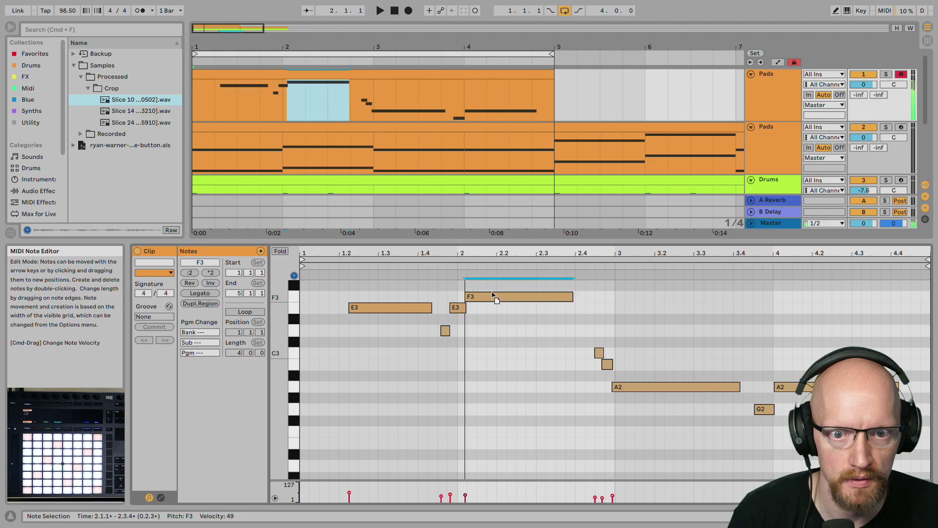
Copy the first E3 note to A2 at the clip's start, and move the original E3 back to 1.2.1 while auditioning
click(363, 308)
drag(365, 307, 329, 387)
key(space)
key(space)
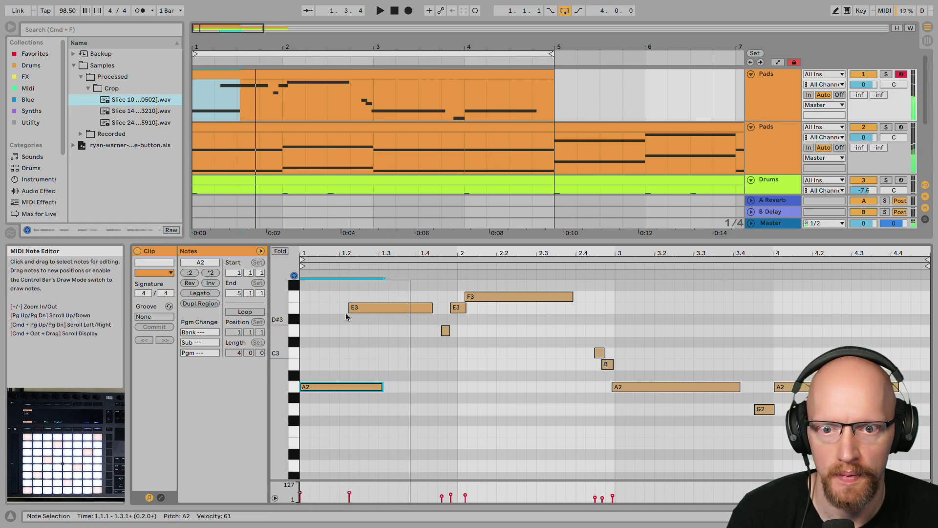
key(space)
drag(352, 308, 340, 307)
key(space)
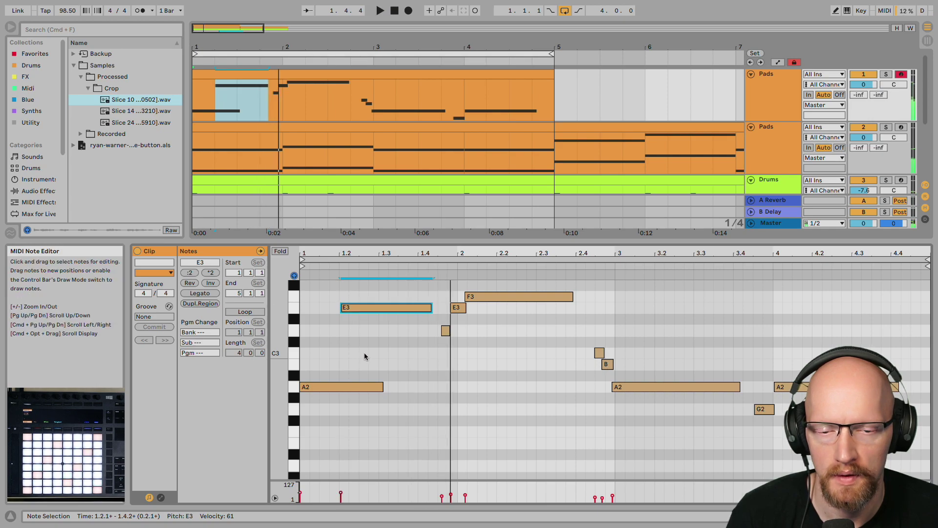
Hide the browser, set Form's voice mode to Mono Legato, close the Reaktor window and stop playback after auditioning the loop
click(778, 104)
key(super+alt+b)
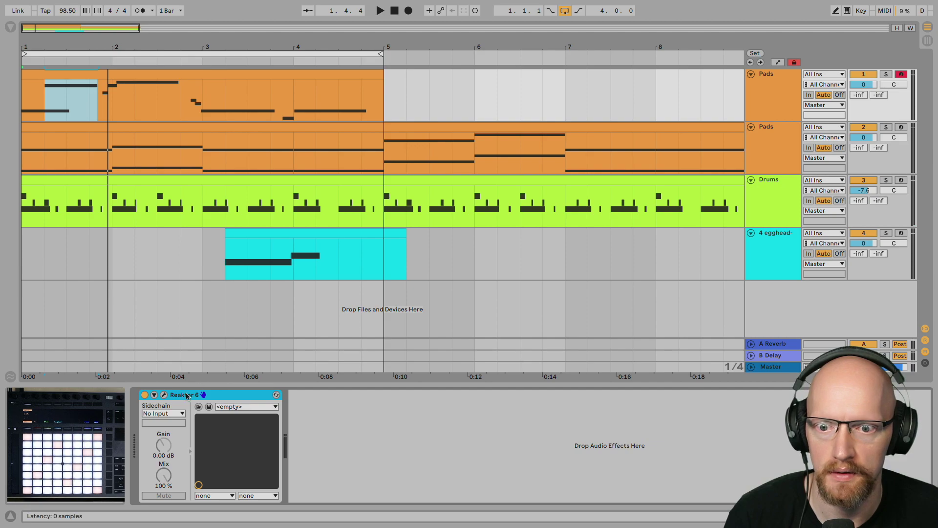
click(164, 396)
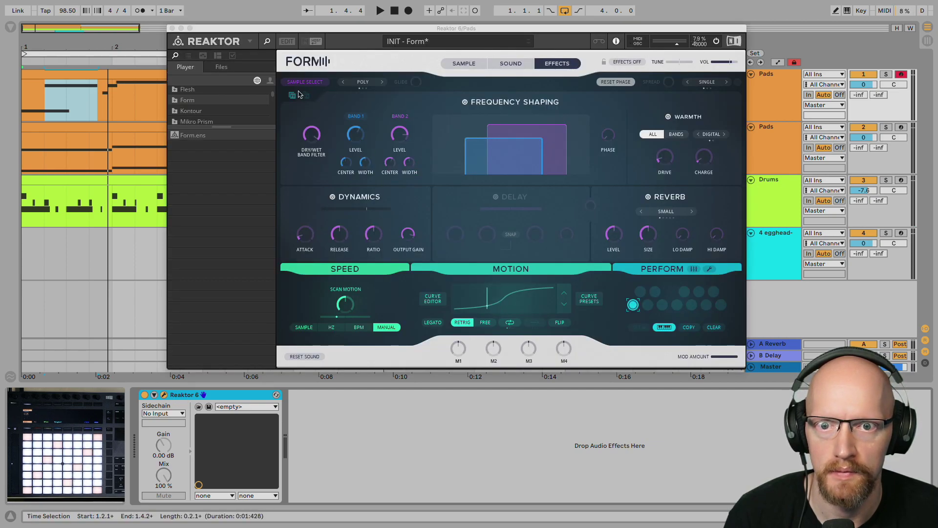
click(382, 82)
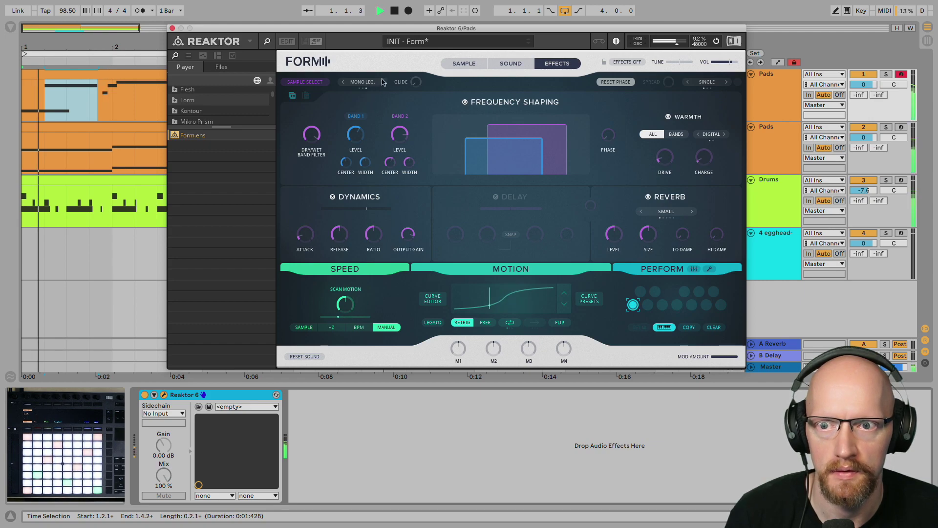
click(172, 27)
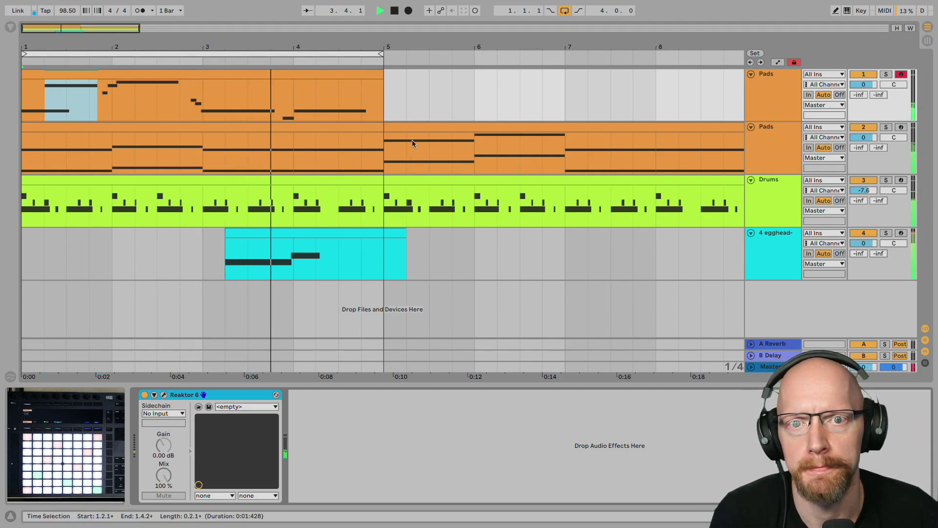
click(394, 11)
click(323, 74)
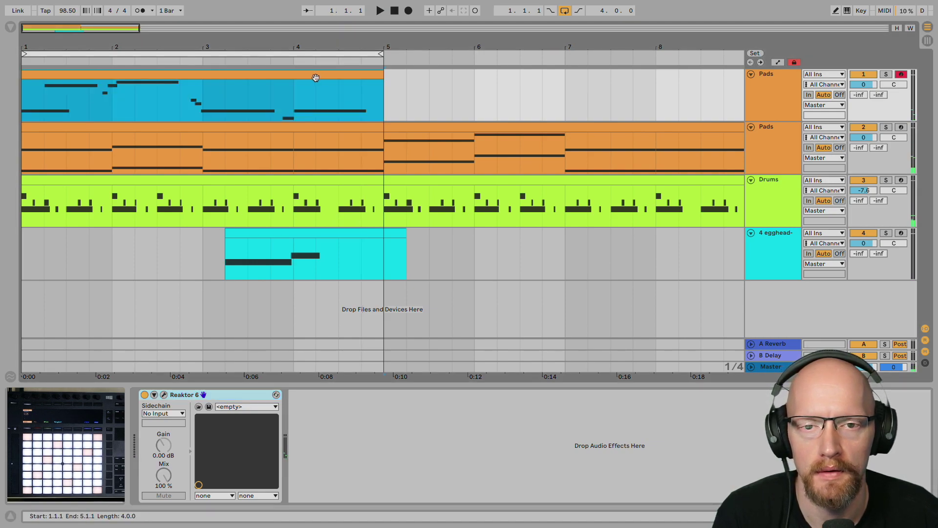
key(ctrl+d)
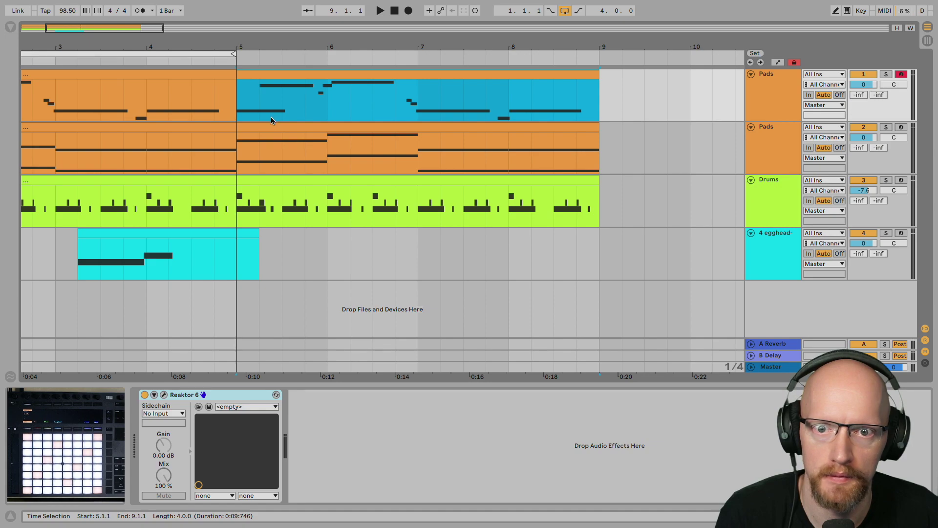
key(Delete)
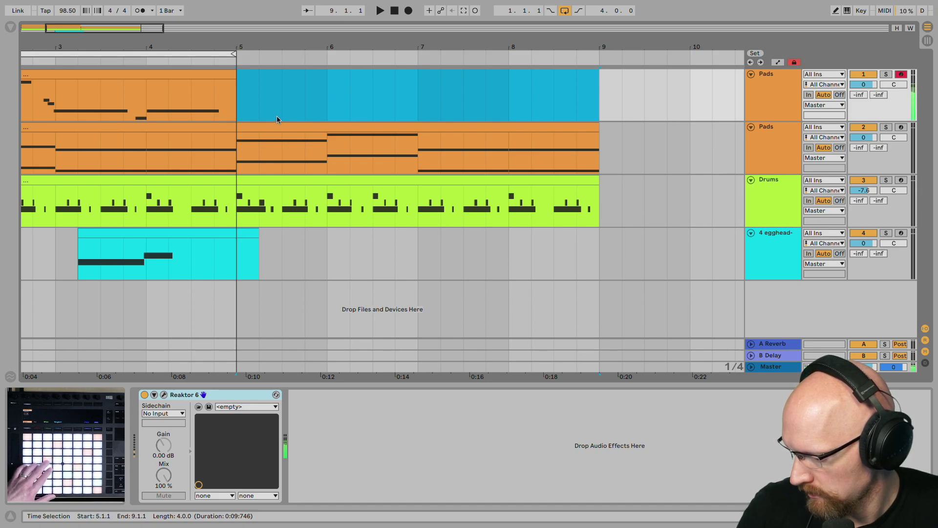
Rehearse and perform a second Form phrase from bar 5, and capture it as a MIDI clip on the first Pads track
click(379, 11)
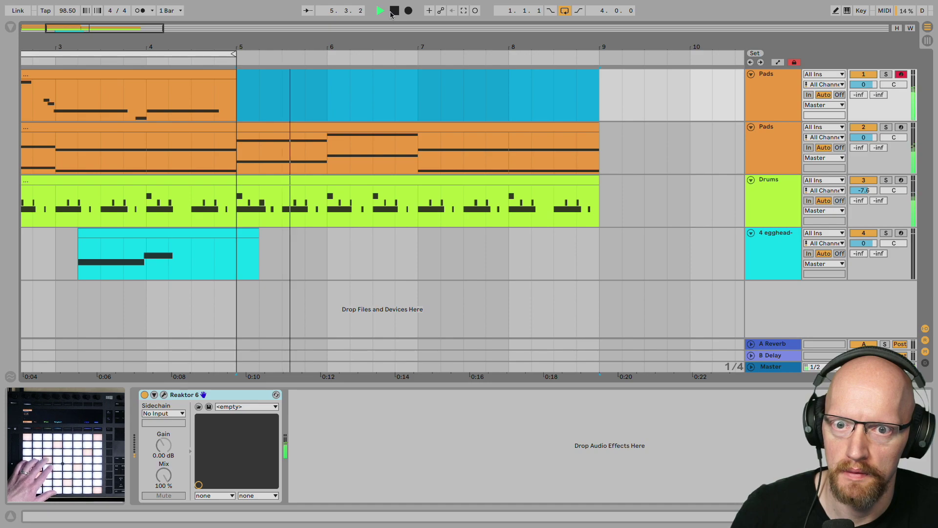
click(392, 13)
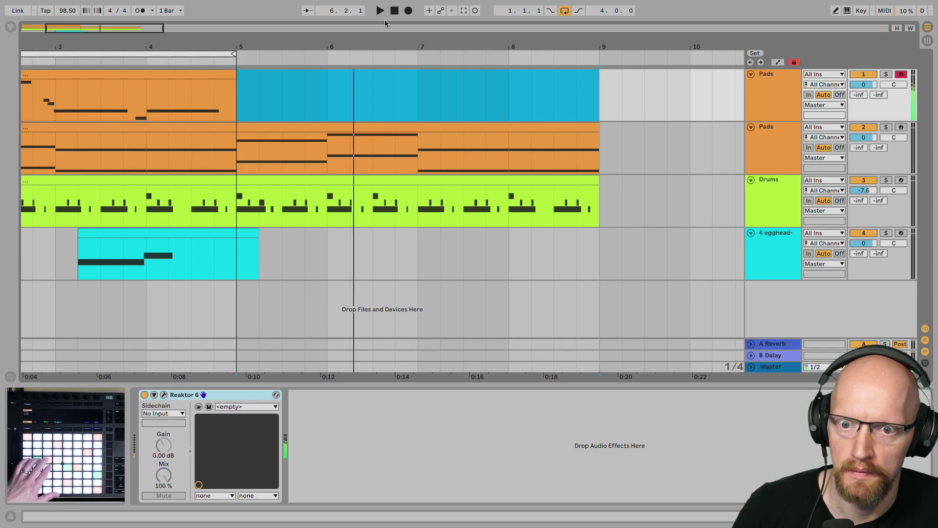
click(236, 90)
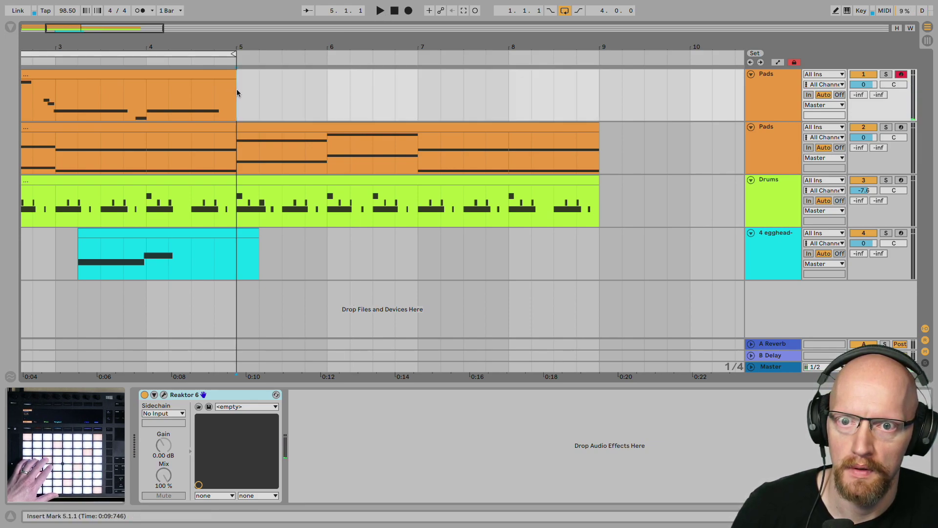
click(380, 12)
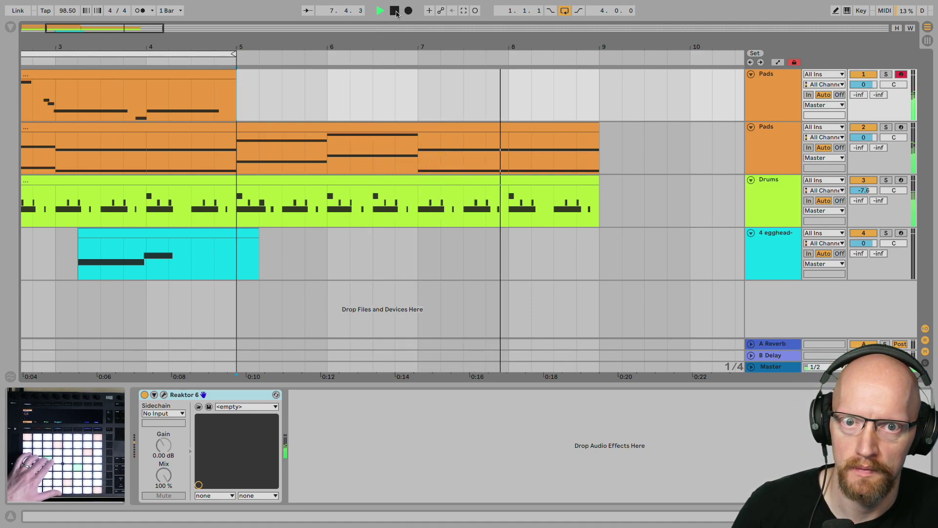
click(397, 13)
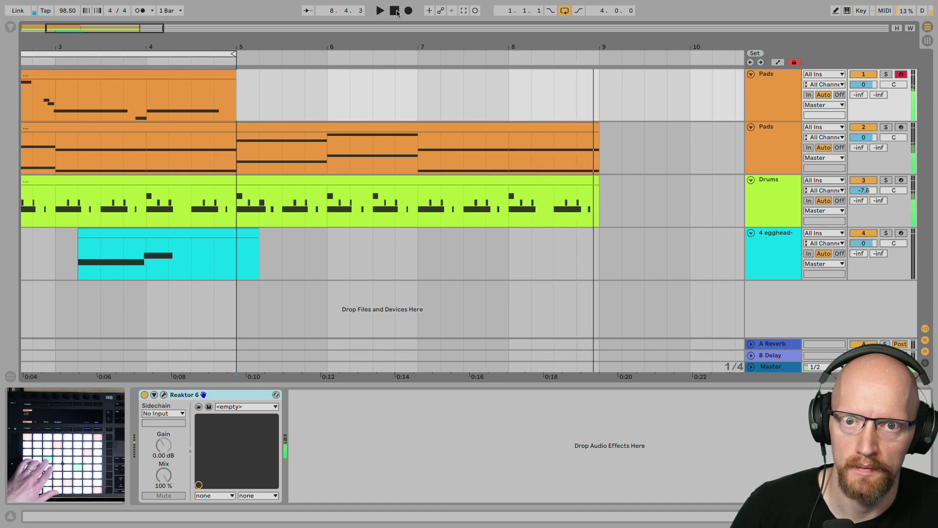
click(461, 11)
Open the clip captured at bar 5, crop it, and move its first A3 note to the clip's start
double_click(272, 83)
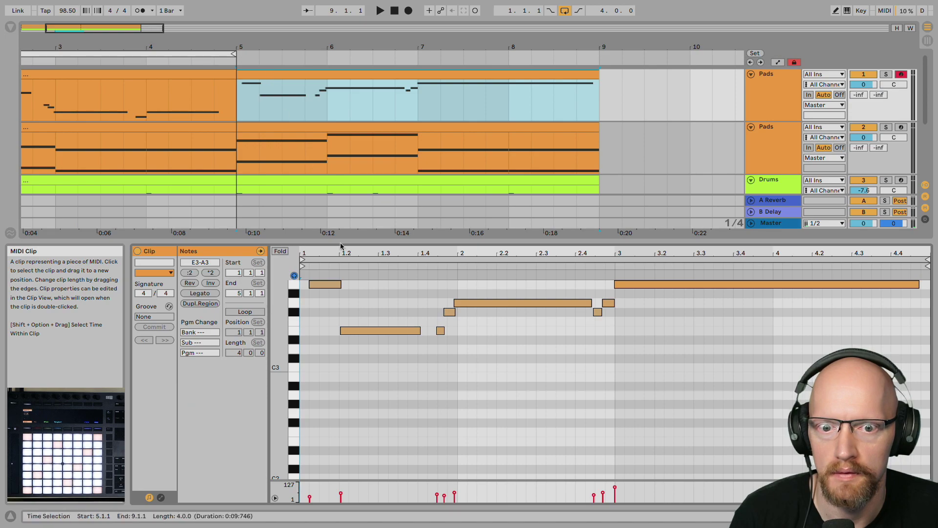
right_click(408, 371)
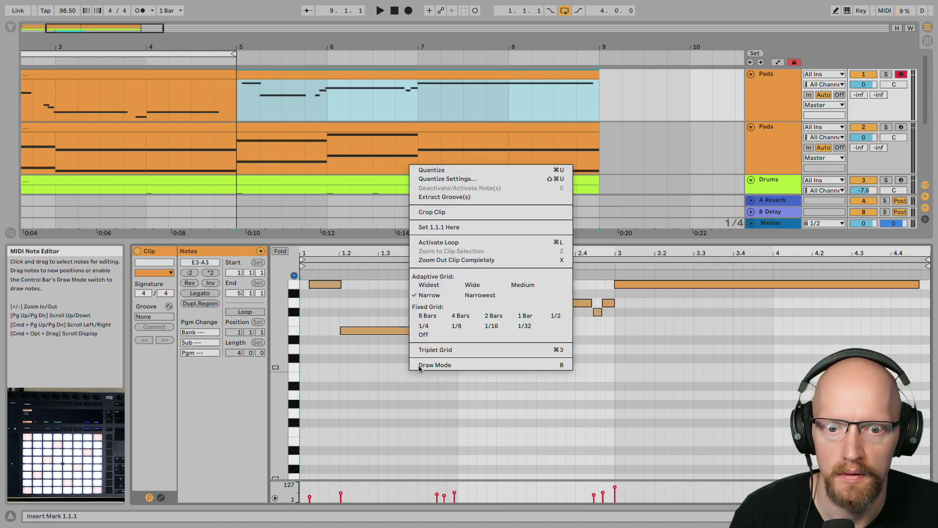
click(446, 212)
drag(321, 285, 313, 286)
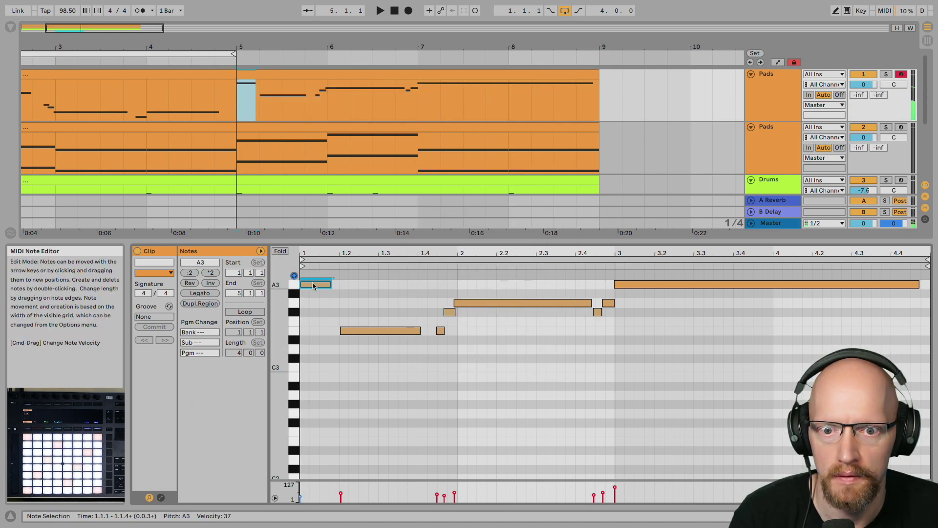
Try the short F#3 note just before the clip's bar 2 at F3 and return it to F#3 during playback
drag(452, 314, 449, 321)
key(space)
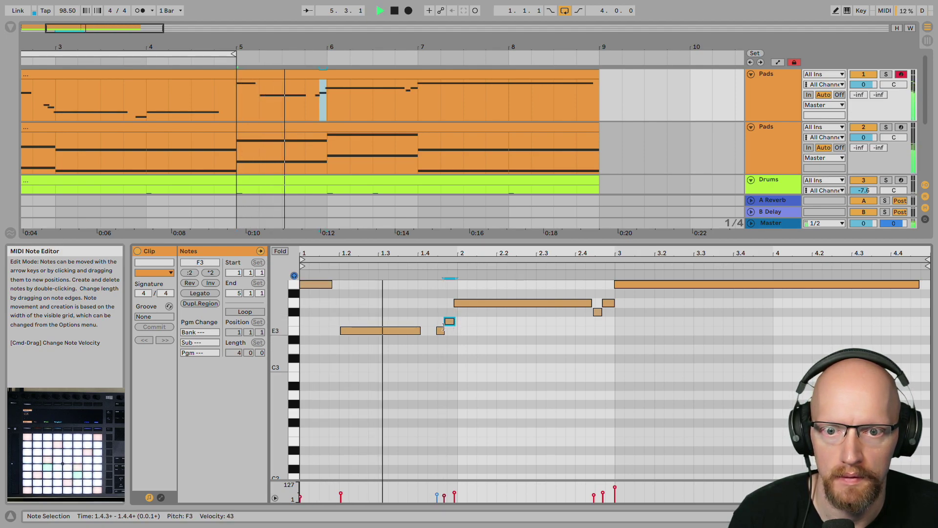
drag(454, 323, 456, 314)
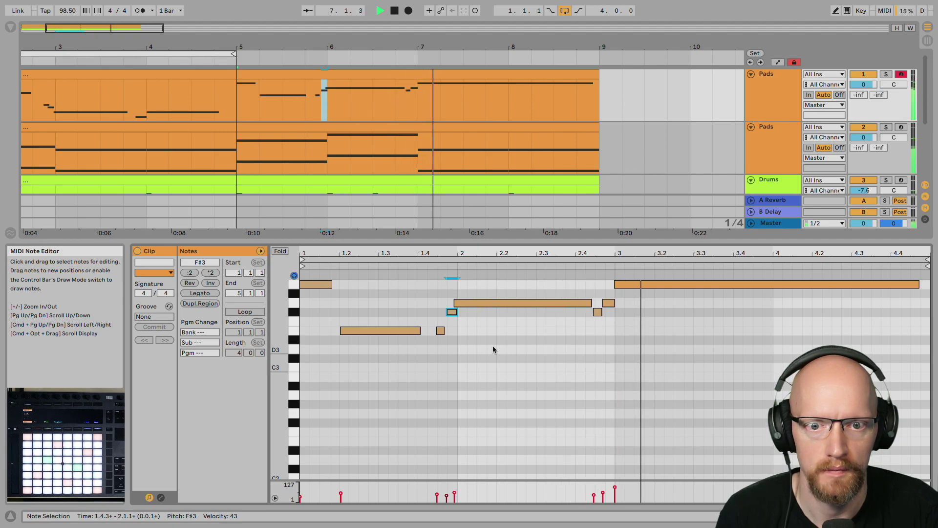
Quantize all notes in the second Form clip and stop playback
key(ctrl+a)
key(super+u)
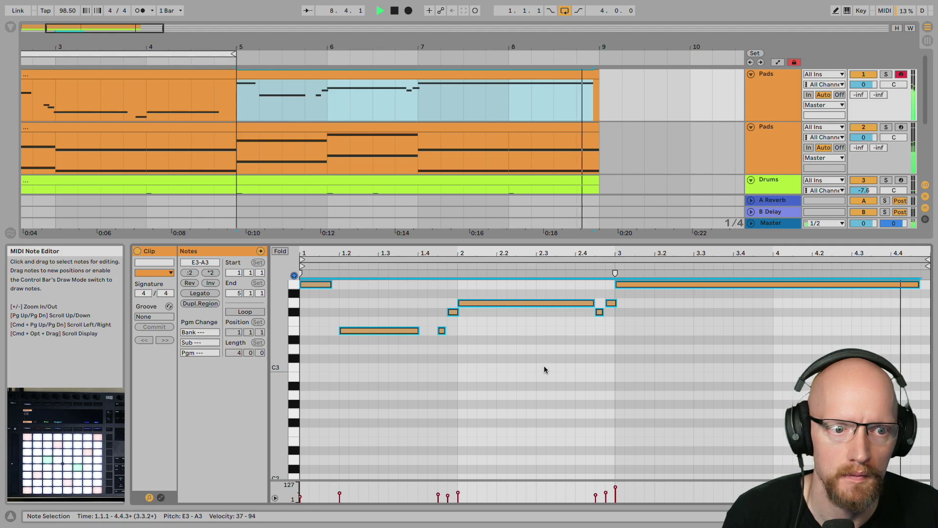
key(space)
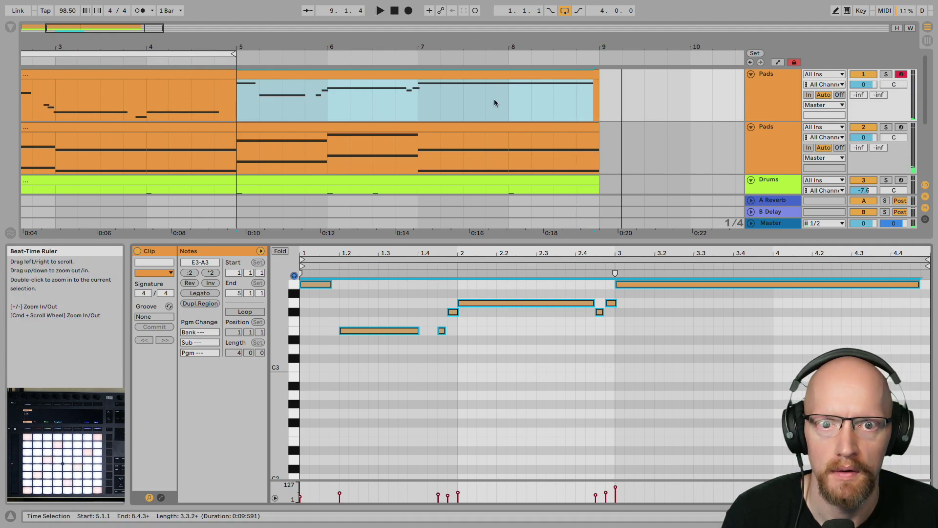
Loop the arrangement from bar 5 to bar 9 over the second Form clip and start playback
click(570, 101)
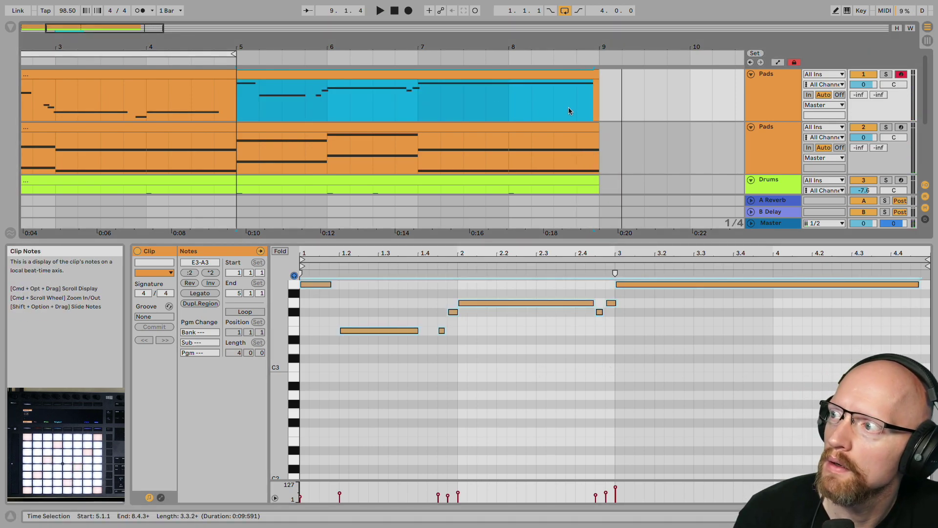
click(577, 104)
drag(599, 104, 238, 108)
key(super+l)
key(space)
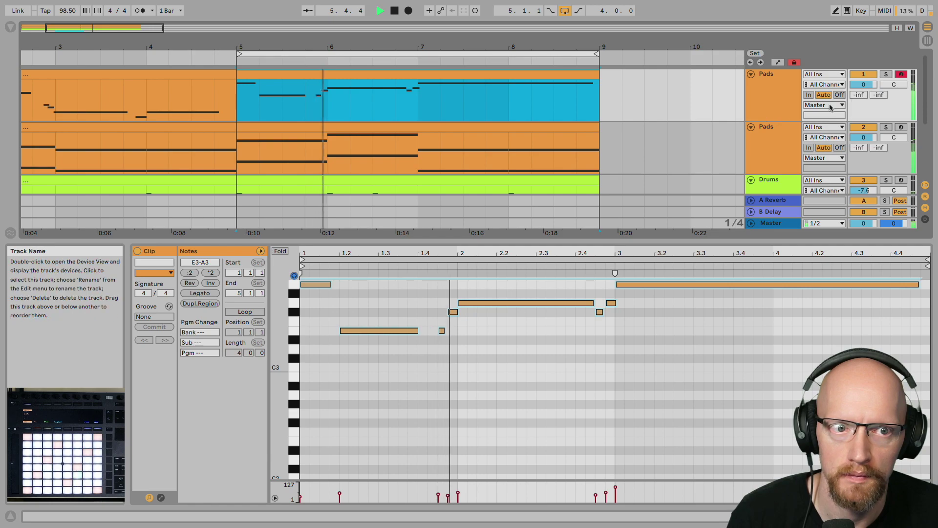
Raise the first Pads track's volume to 0.5 dB and stop playback
drag(864, 85, 863, 82)
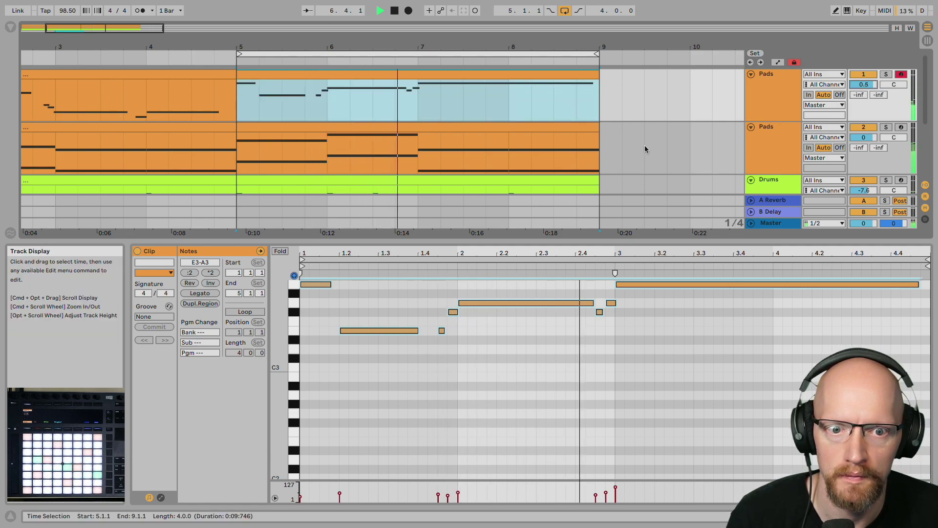
click(392, 11)
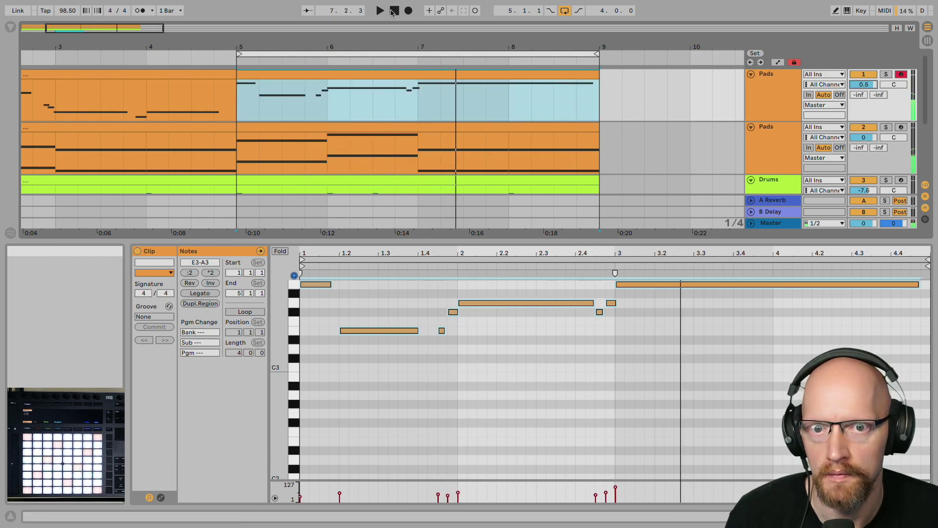
click(392, 12)
Lower the Drums track's volume to -9.3 dB while auditioning the loop over bars 5 to 9
key(space)
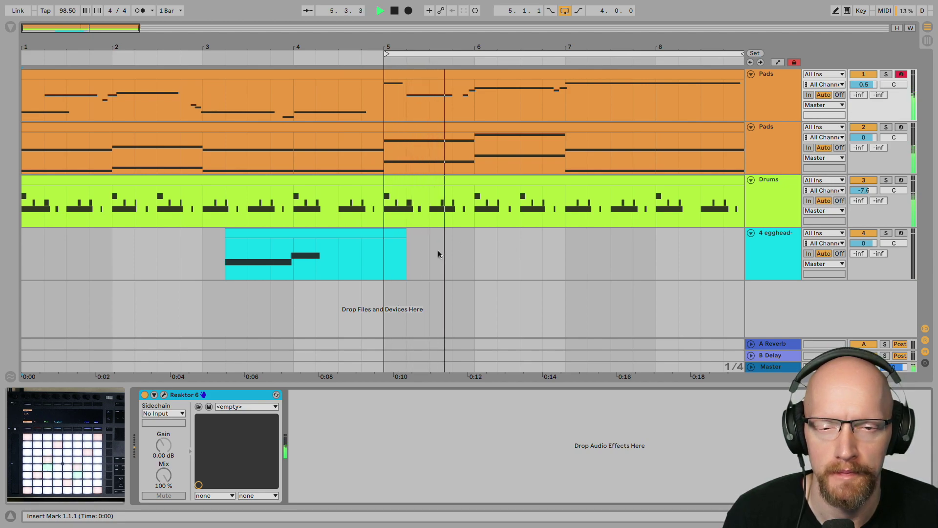
scroll(469, 259, right, 2)
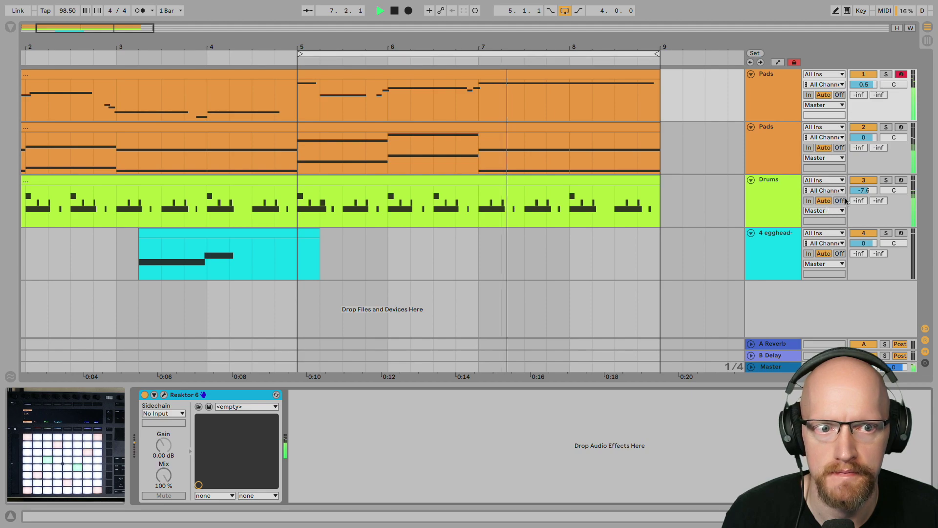
drag(863, 190, 864, 191)
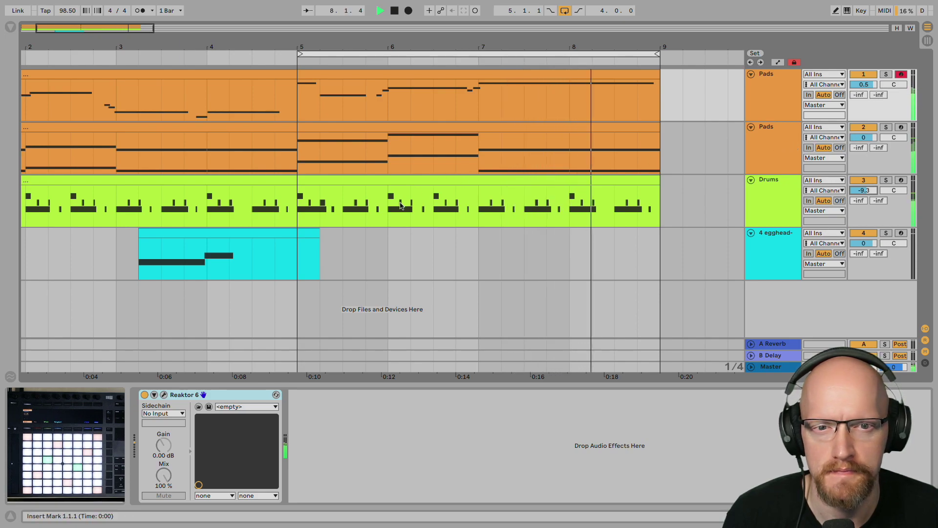
key(space)
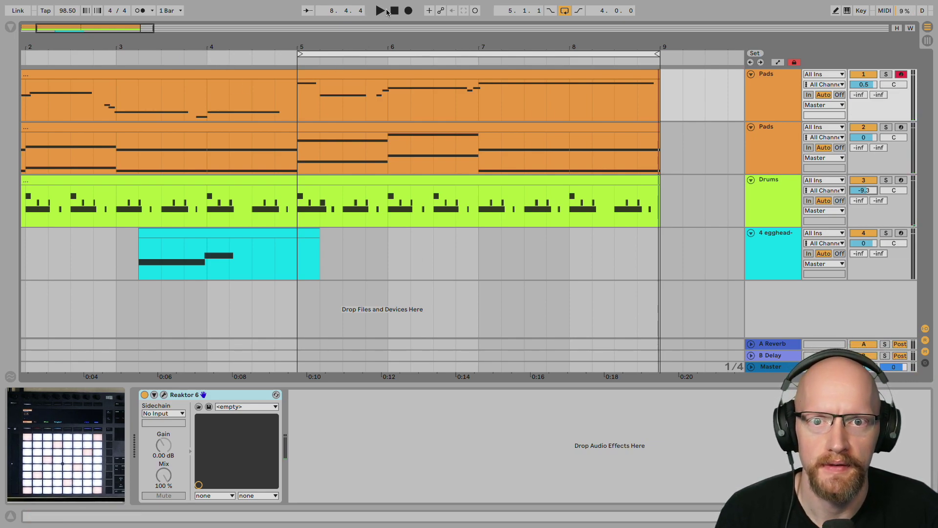
scroll(373, 187, left, 3)
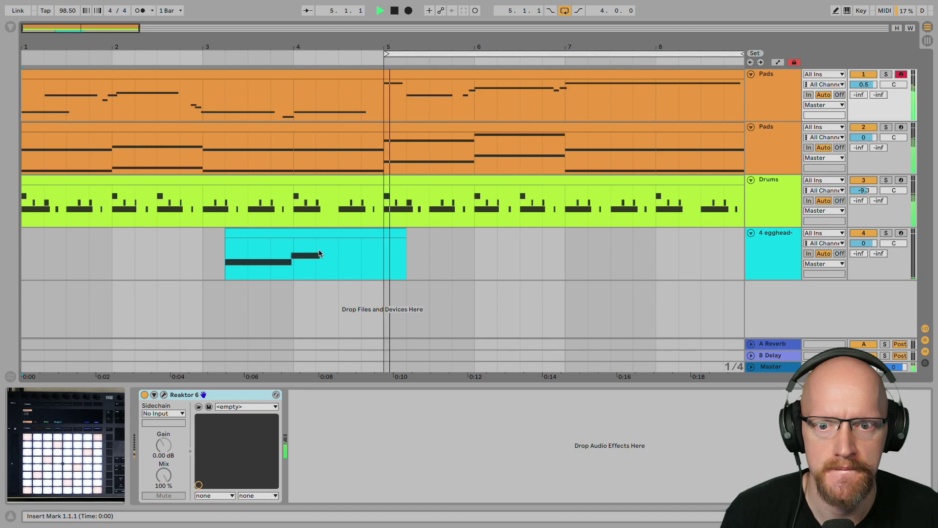
Stop playback and insert eight bars of empty time at bar 5 across the arrangement
key(space)
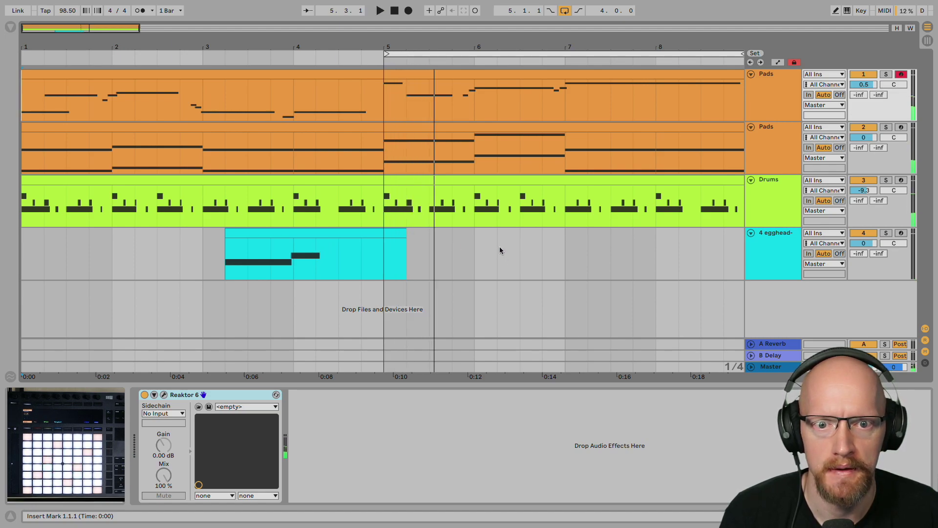
key(minus)
scroll(507, 256, up, 1)
drag(285, 212, 540, 83)
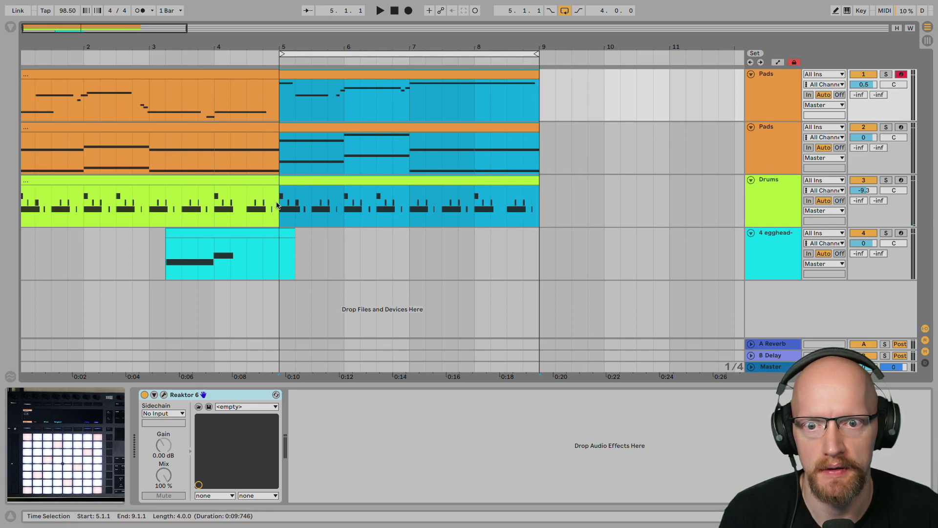
click(279, 208)
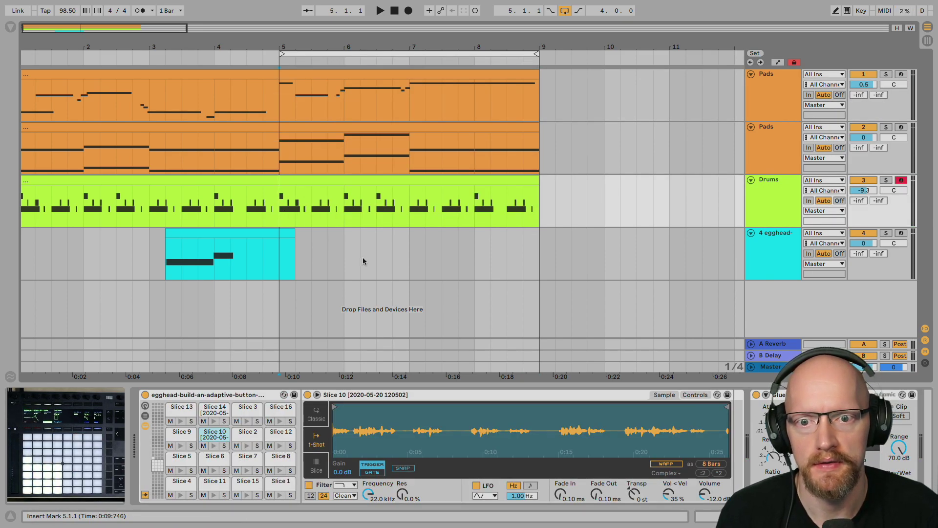
key(super+i)
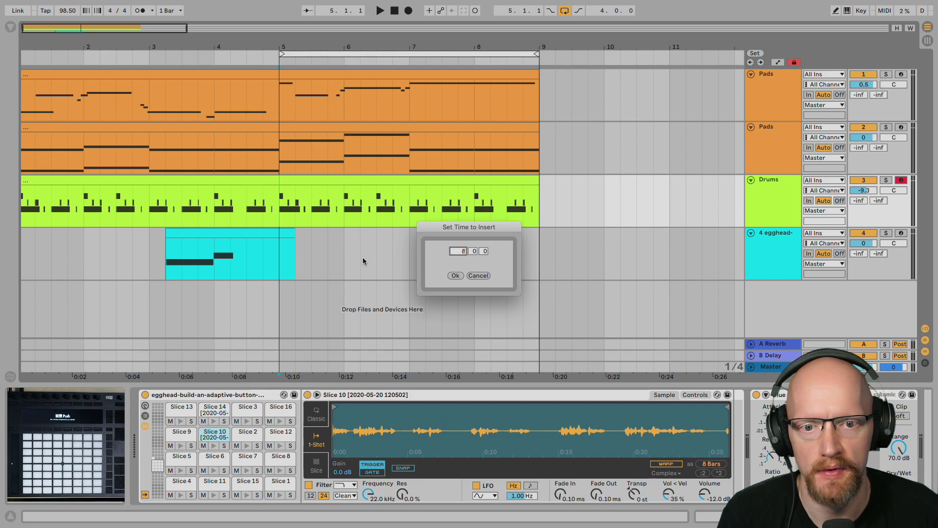
click(455, 277)
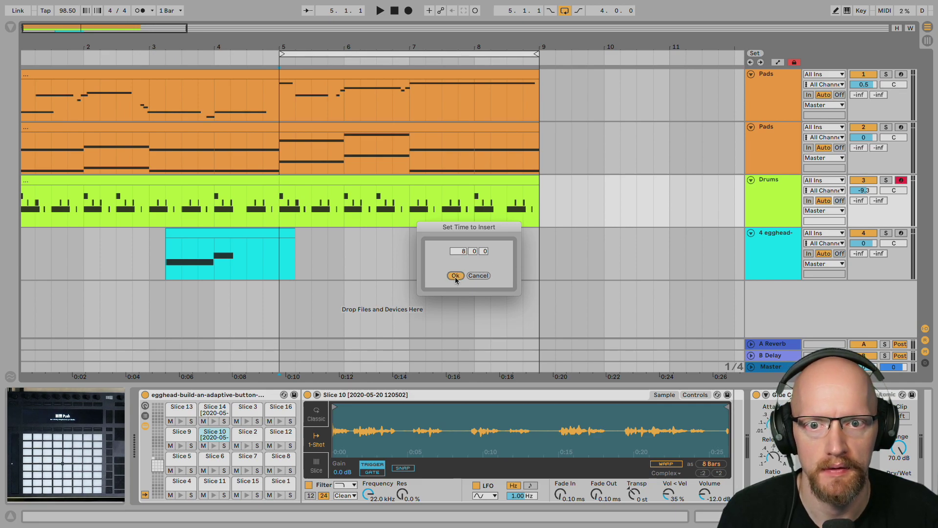
click(456, 256)
Duplicate bars 1 to 5 of all four tracks into bars 5 to 9 and play from the start
key(minus)
key(minus)
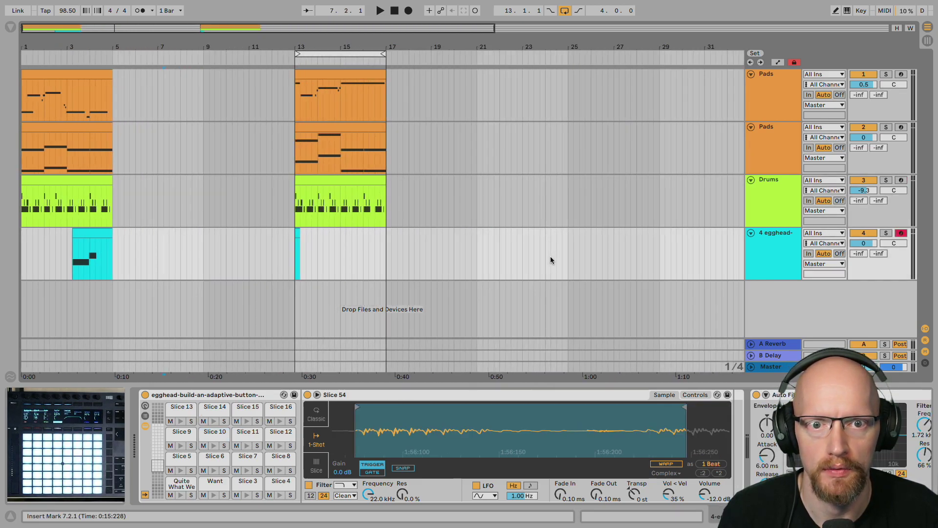
scroll(550, 259, up, 3)
drag(432, 264, 875, 258)
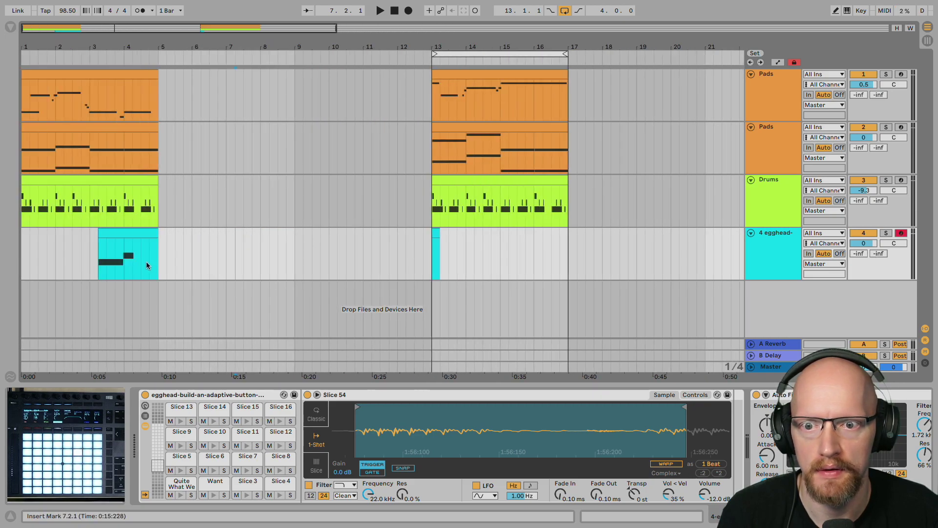
drag(157, 261, 22, 92)
key(ctrl+d)
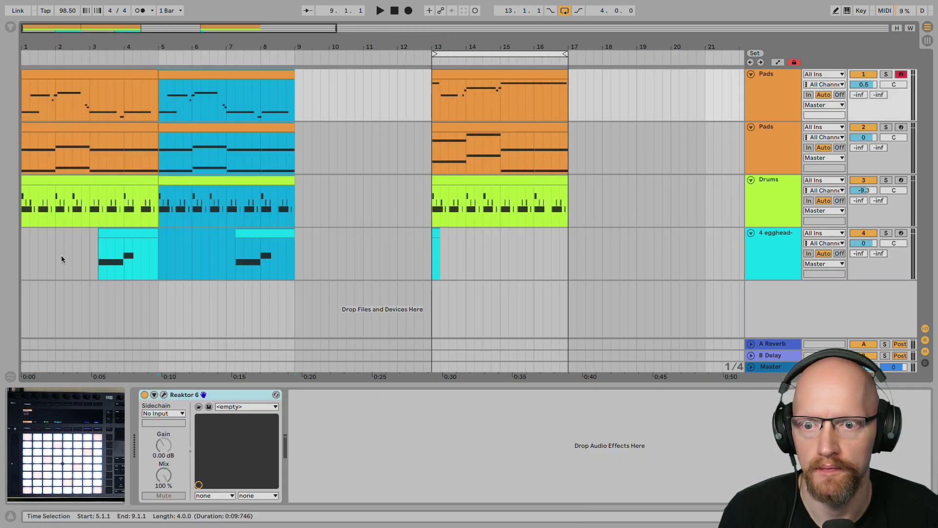
click(22, 248)
key(space)
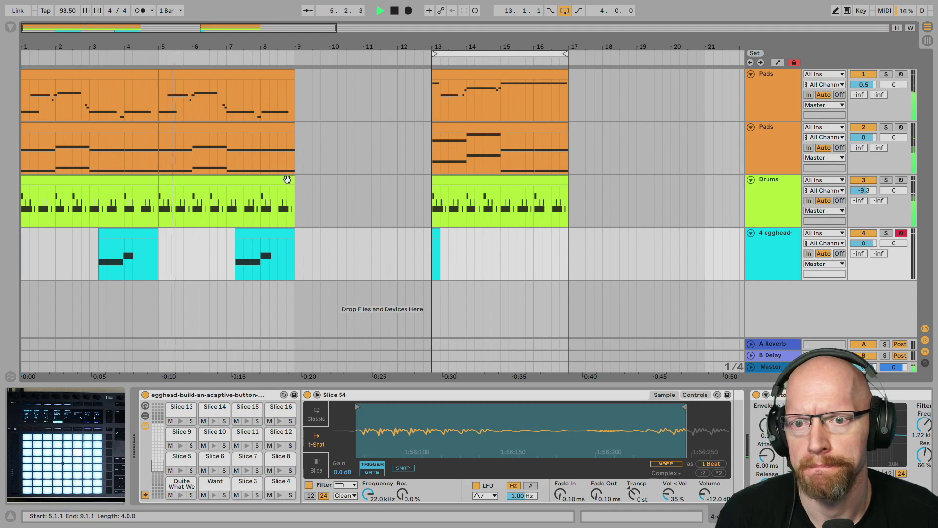
In the first Pads track's clip at bar 5, raise the two short notes just before the clip's bar 2 to A3 and G3, and audition
click(195, 75)
key(space)
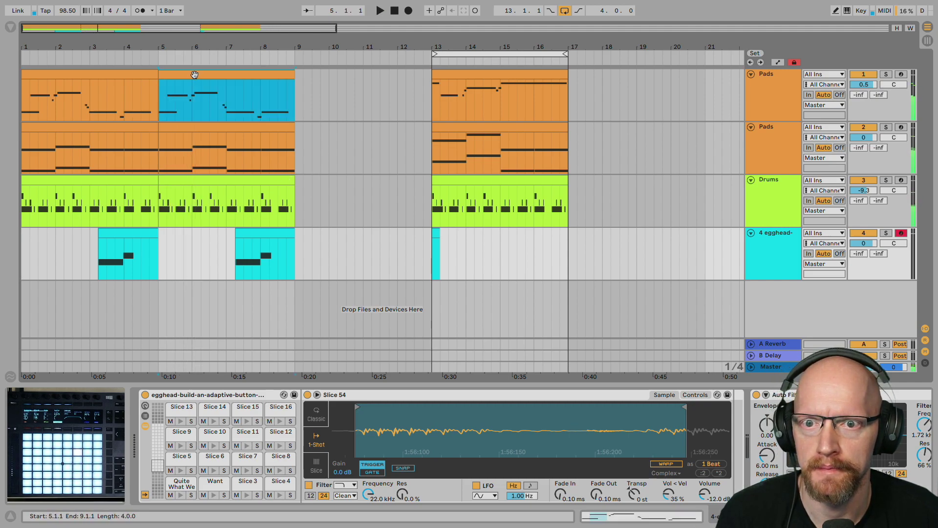
double_click(195, 75)
click(488, 341)
drag(444, 335, 444, 301)
scroll(444, 313, up, 5)
scroll(443, 315, down, 5)
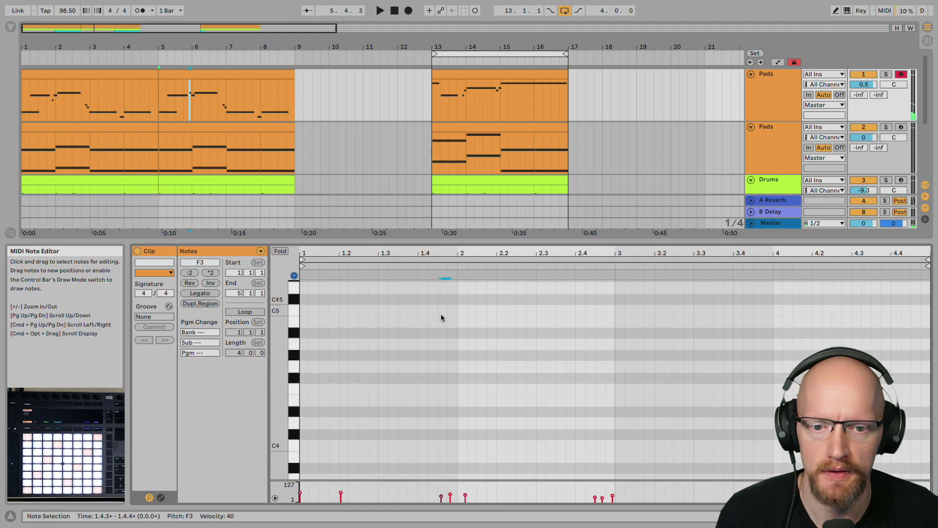
drag(446, 449, 443, 429)
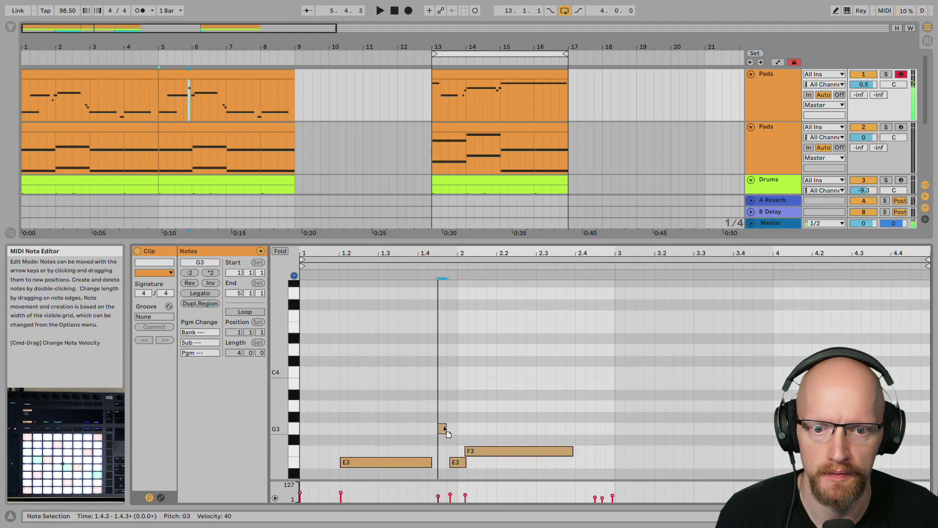
drag(458, 462, 457, 444)
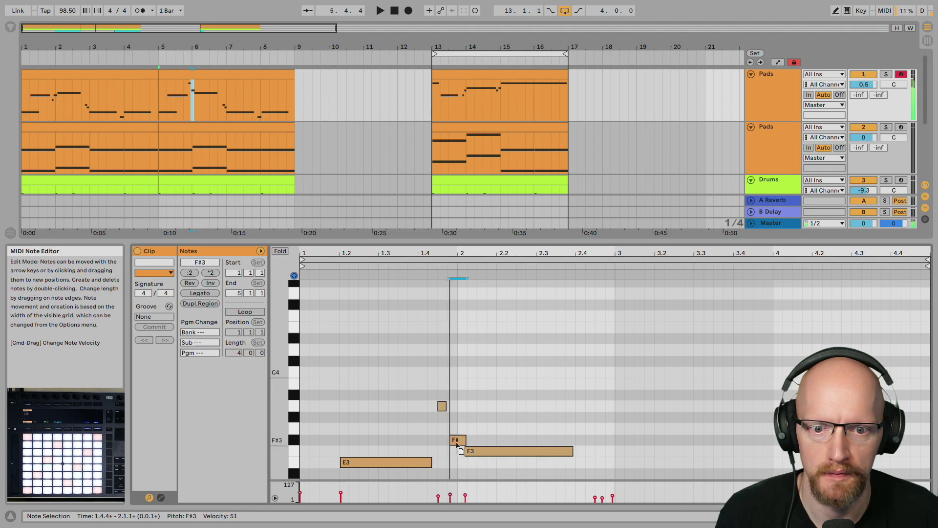
key(space)
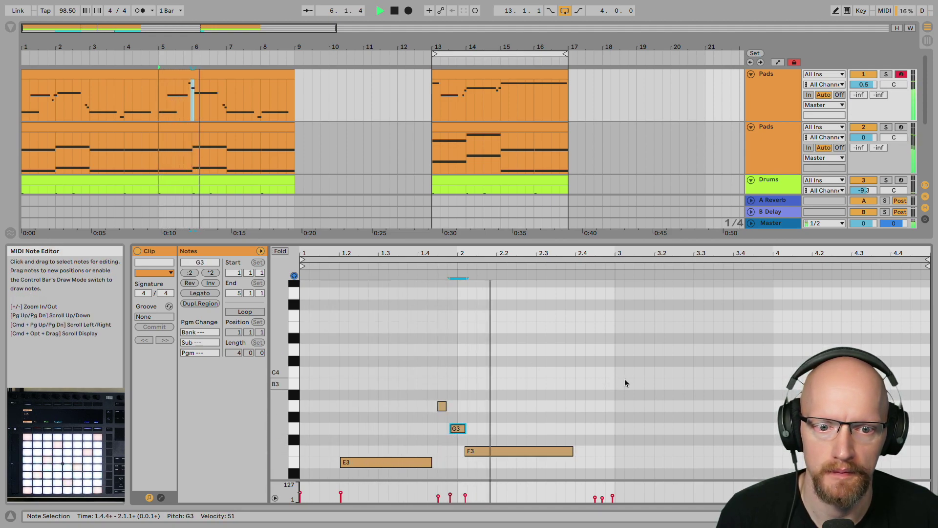
Lower the two short notes at the end of the clip's bar 2 to F2 and G2, and audition the change
scroll(624, 378, down, 5)
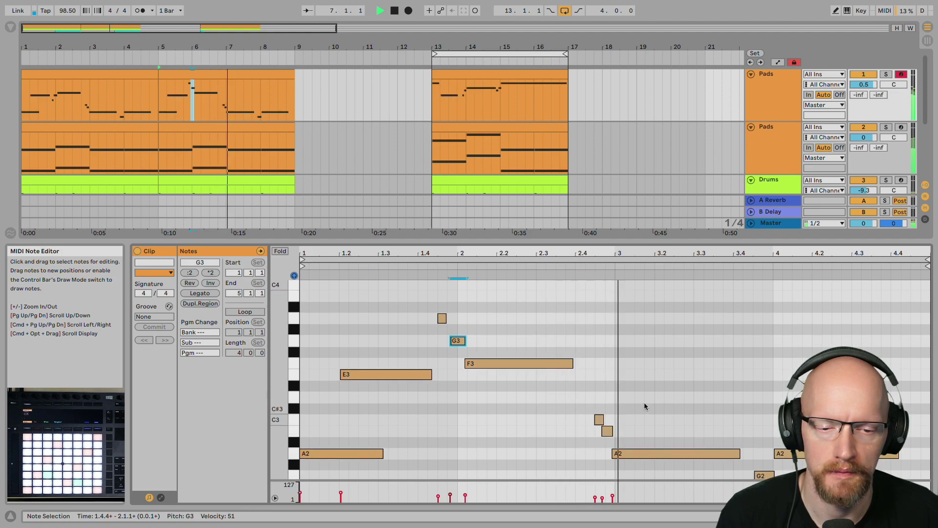
scroll(644, 403, down, 6)
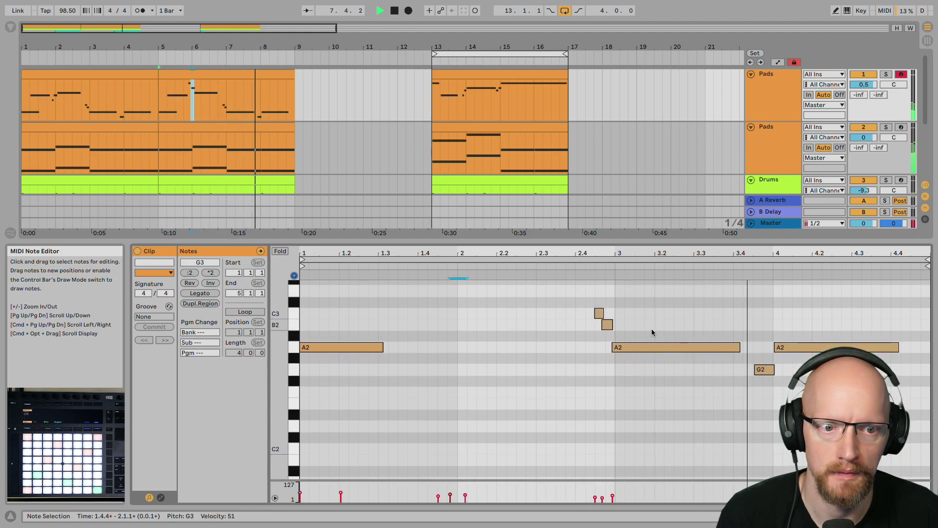
key(space)
drag(600, 316, 600, 391)
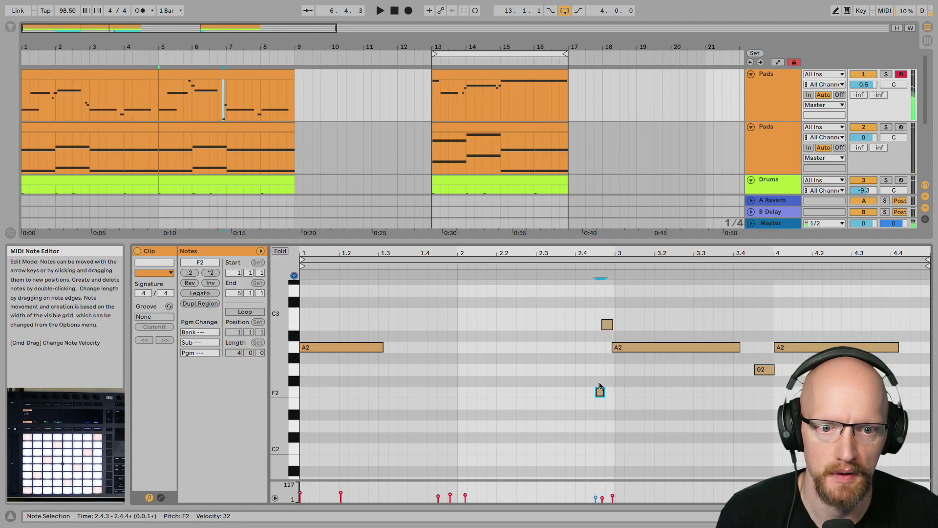
drag(608, 325, 609, 359)
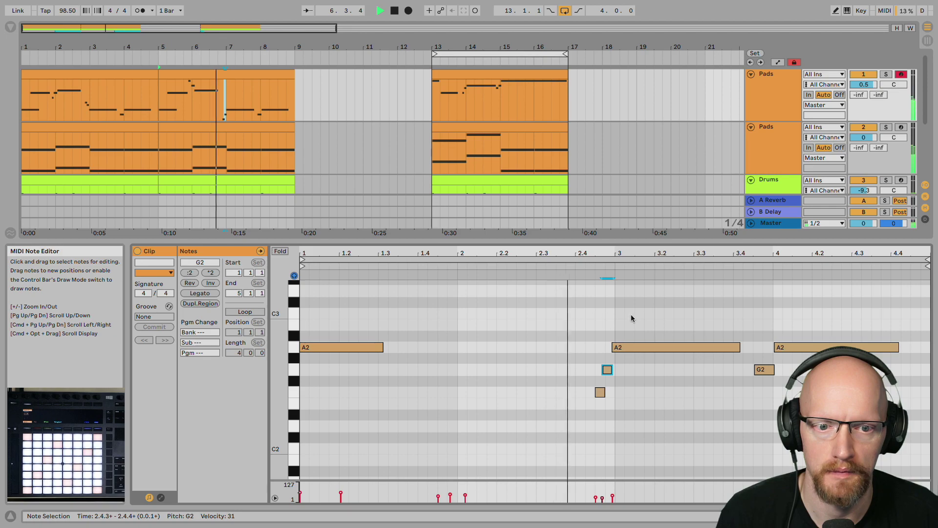
scroll(619, 315, up, 1)
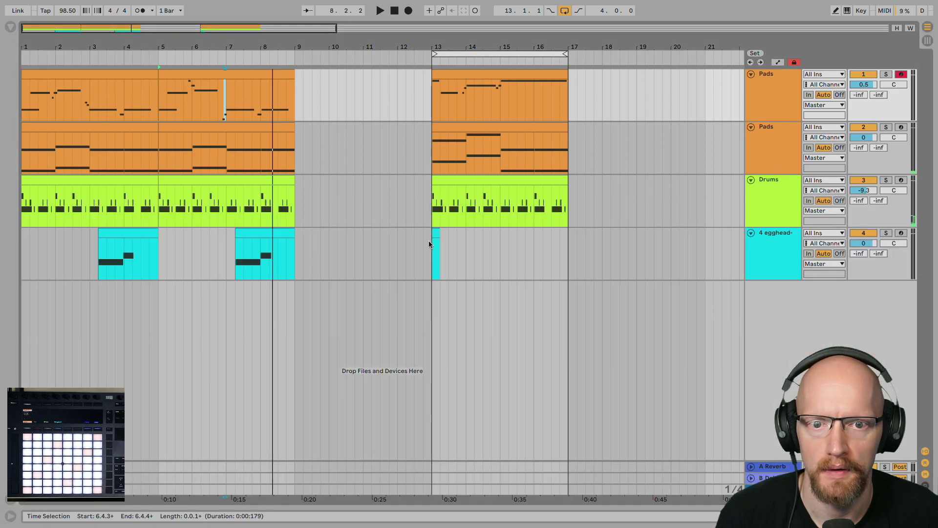
Delete the leftover egghead clip at bar 13 and move the Pads and Drums clips from bar 13 to bar 9
click(480, 261)
drag(483, 263, 401, 262)
drag(567, 223, 312, 75)
click(394, 8)
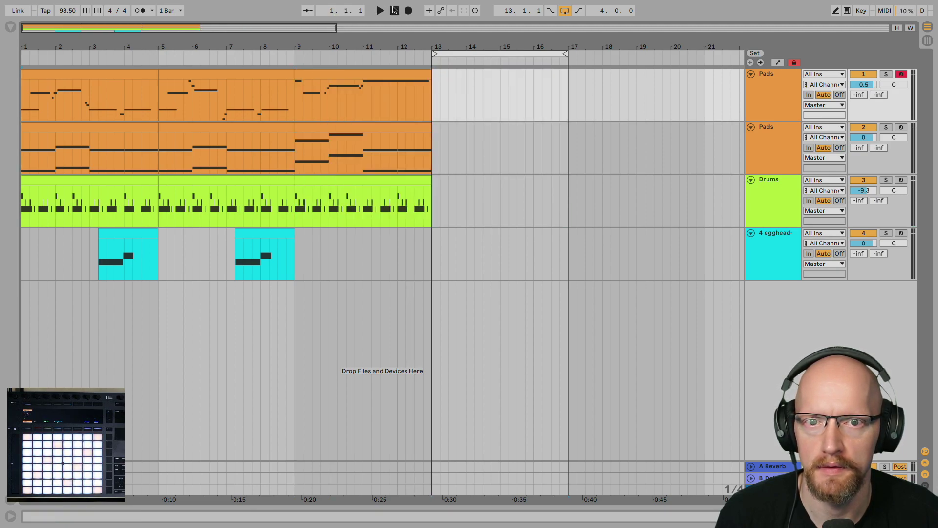
Play the arrangement from the start and solo the second Pads track
key(space)
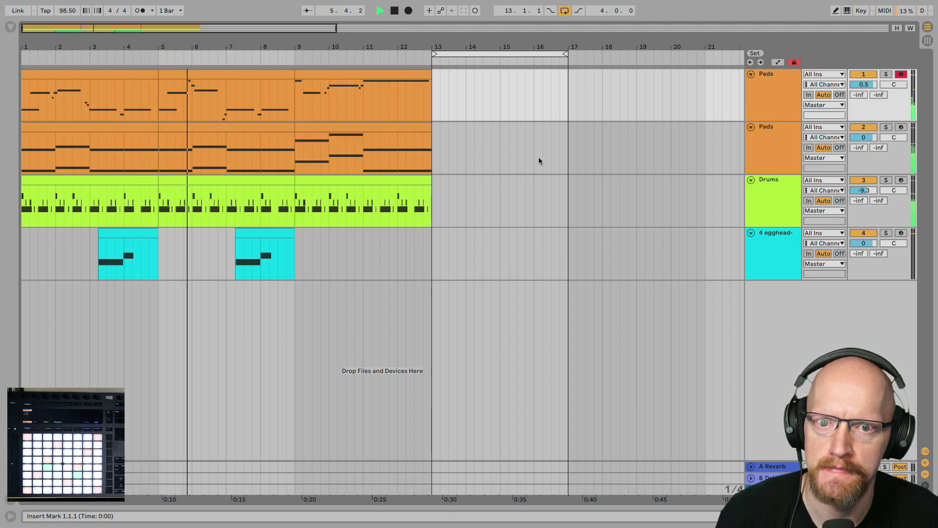
click(761, 150)
key(s)
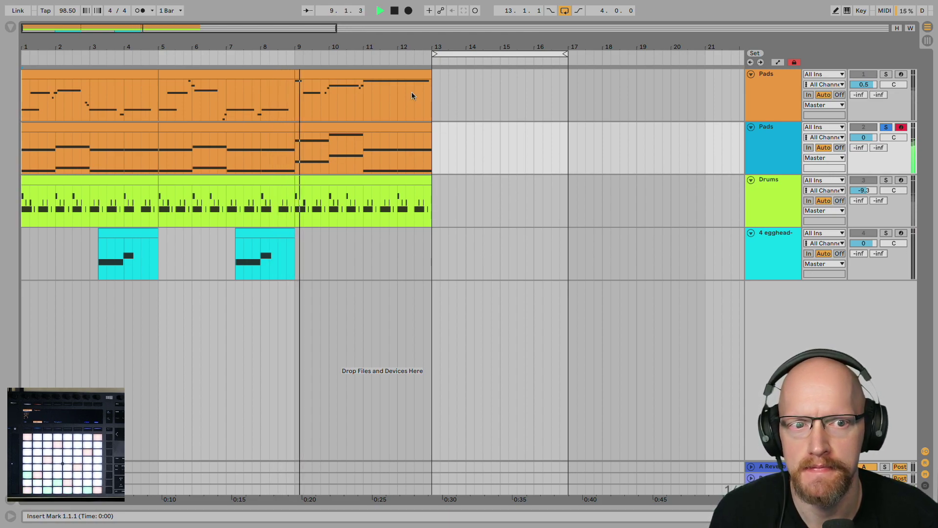
Search the browser for "eight" and add EQ Eight after the Compressor on the second Pads track
key(shift+Tab)
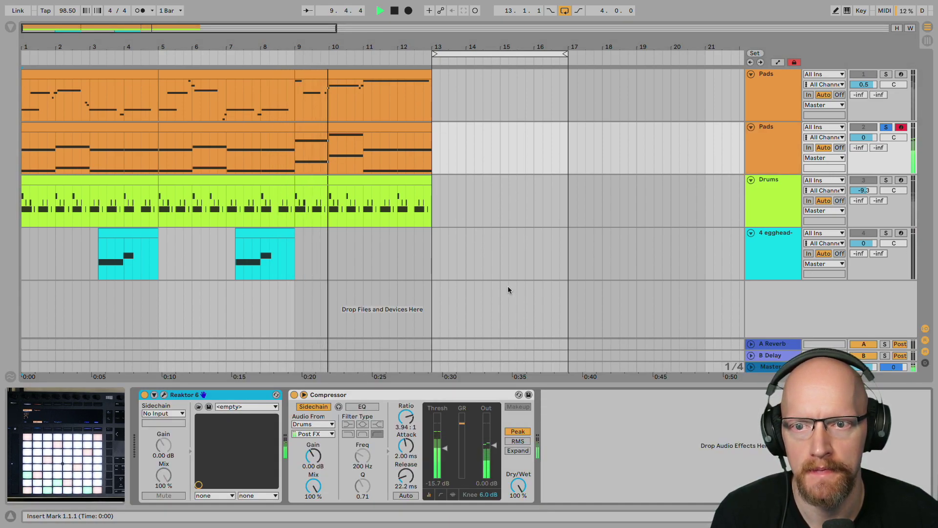
key(ctrl+f)
text(egi)
key(BackSpace)
key(BackSpace)
text(ight)
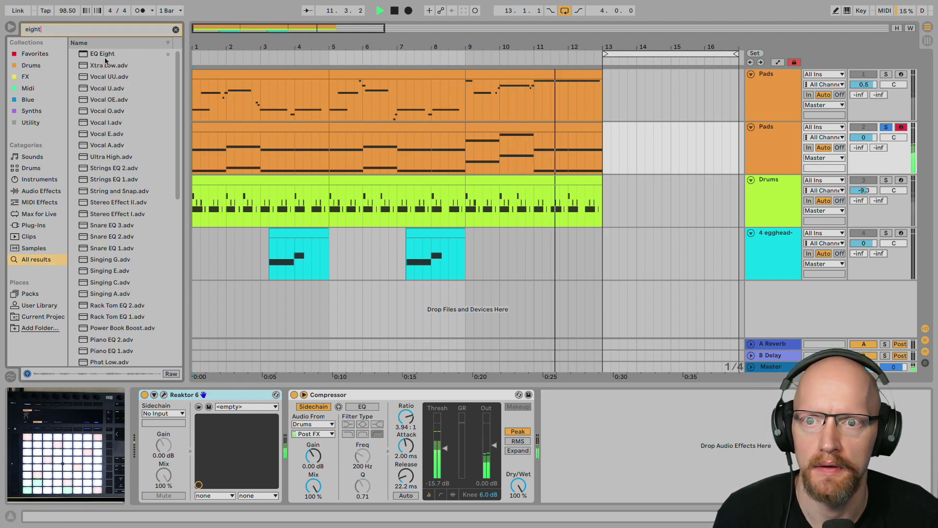
key(Down)
key(Return)
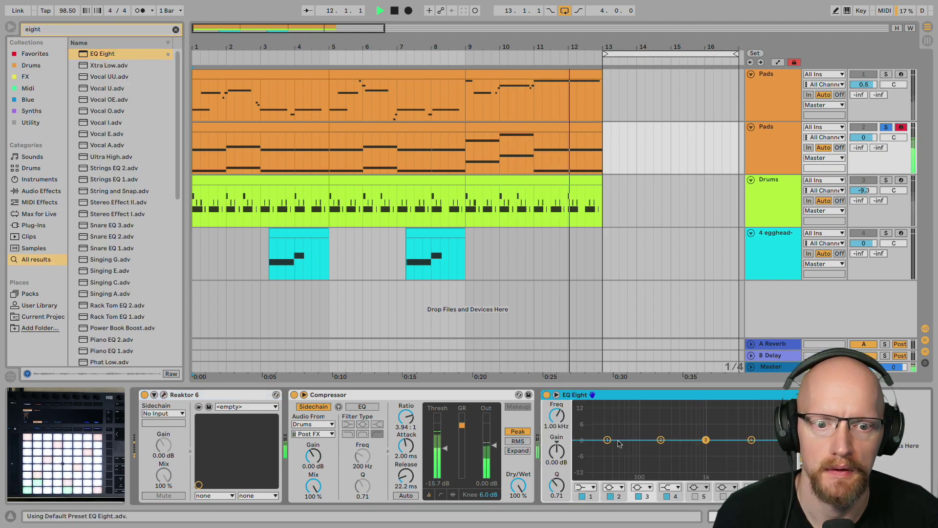
Solo the first Pads track as well, and during playback cut EQ Eight band 3 near 1 kHz and set band 2 to 194 Hz and 0.62 dB
click(886, 75)
click(394, 11)
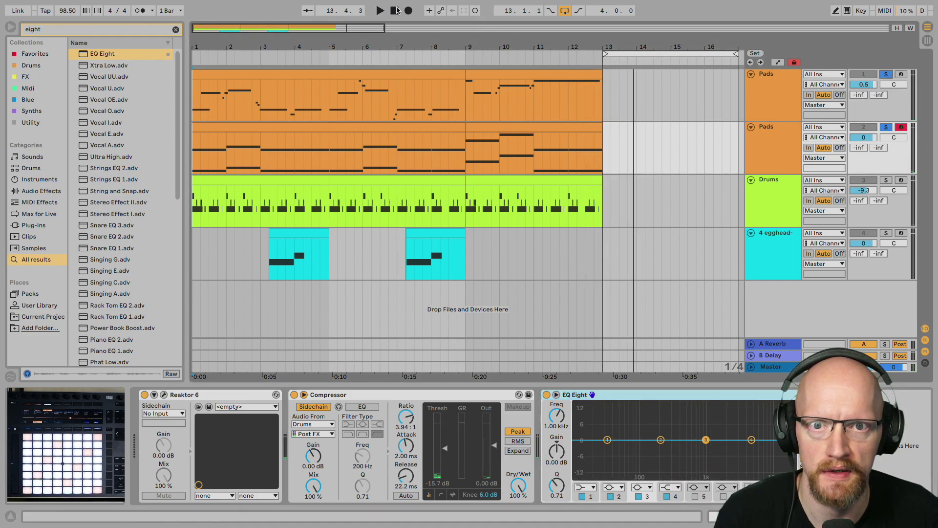
key(space)
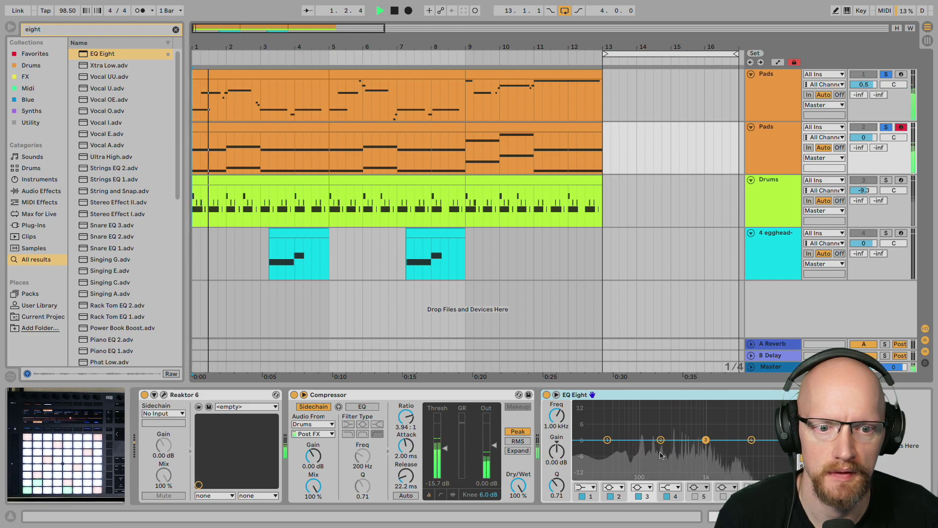
mouse_move(662, 445)
mouse_down()
mouse_move(660, 456)
mouse_move(704, 451)
mouse_move(660, 439)
mouse_up()
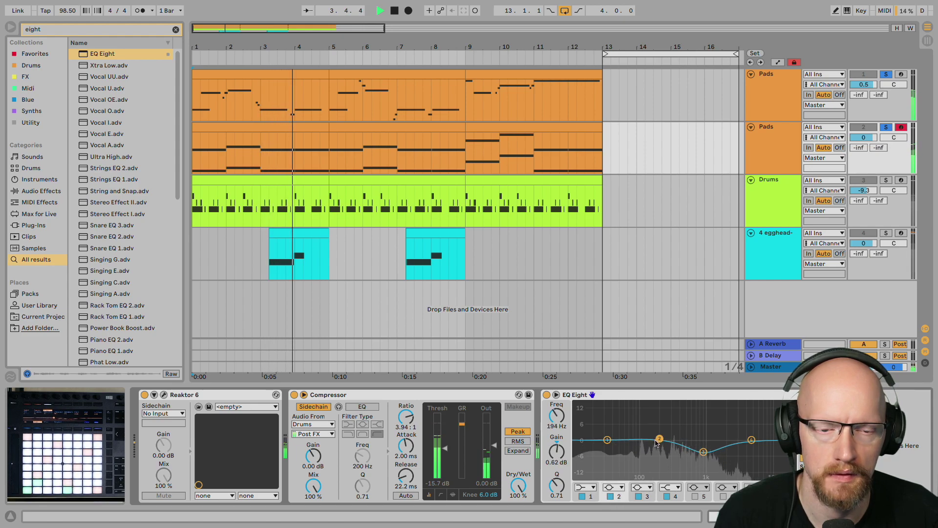
key(space)
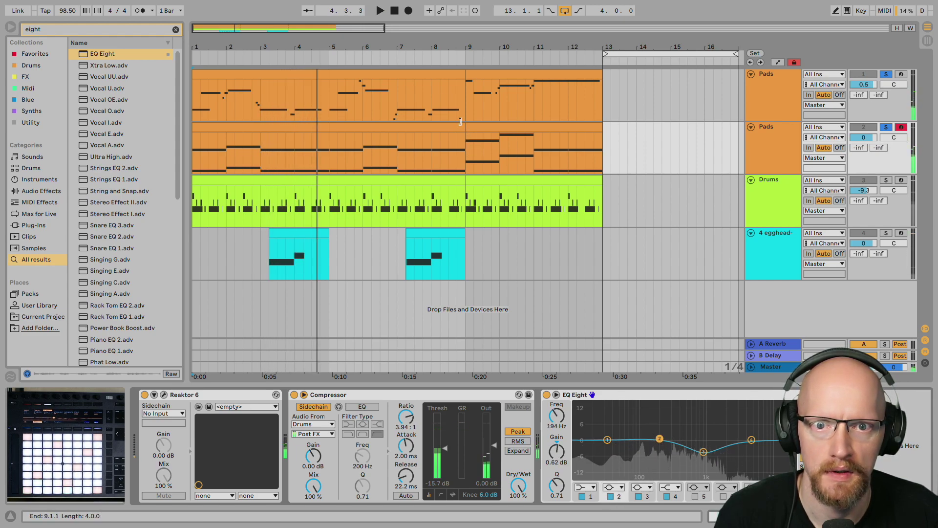
Add a Spectrum device to the first Pads track and play the section from bar 5 to examine its frequency content
click(431, 77)
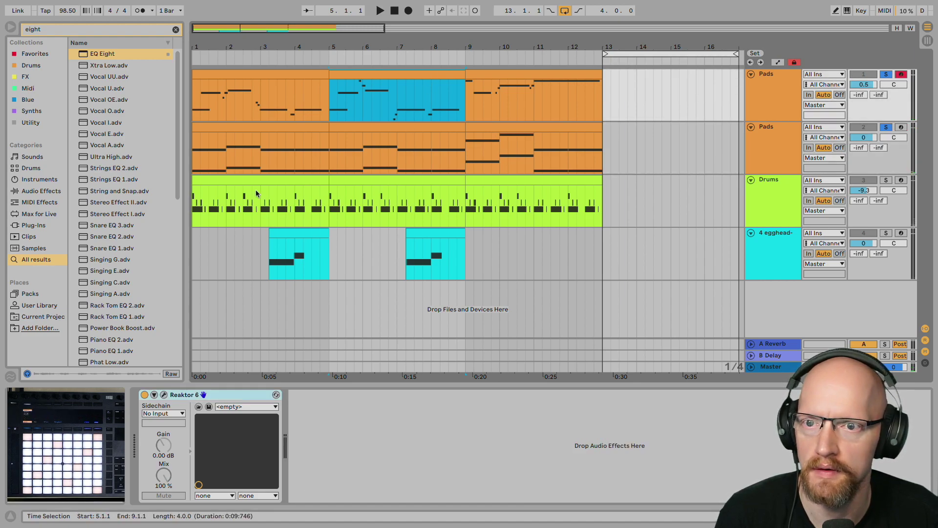
key(ctrl+f)
text(spectrum)
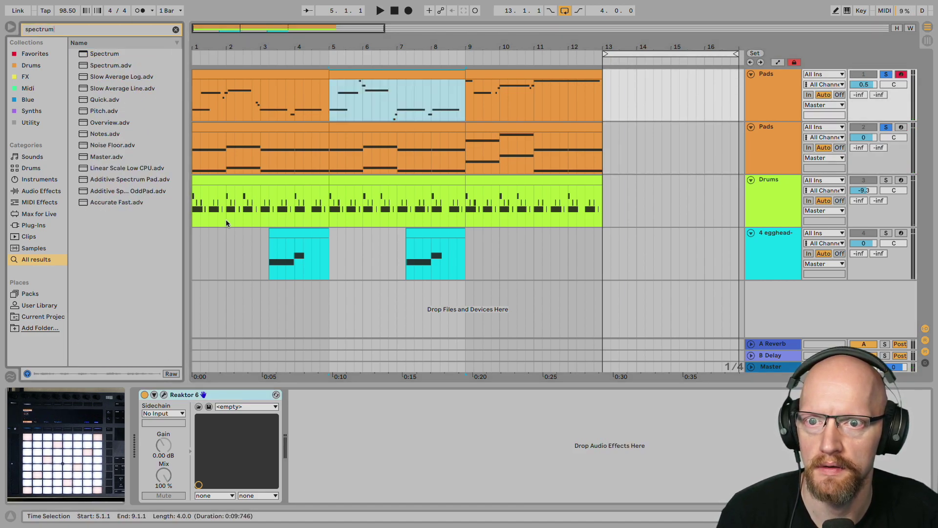
drag(114, 55, 339, 453)
key(space)
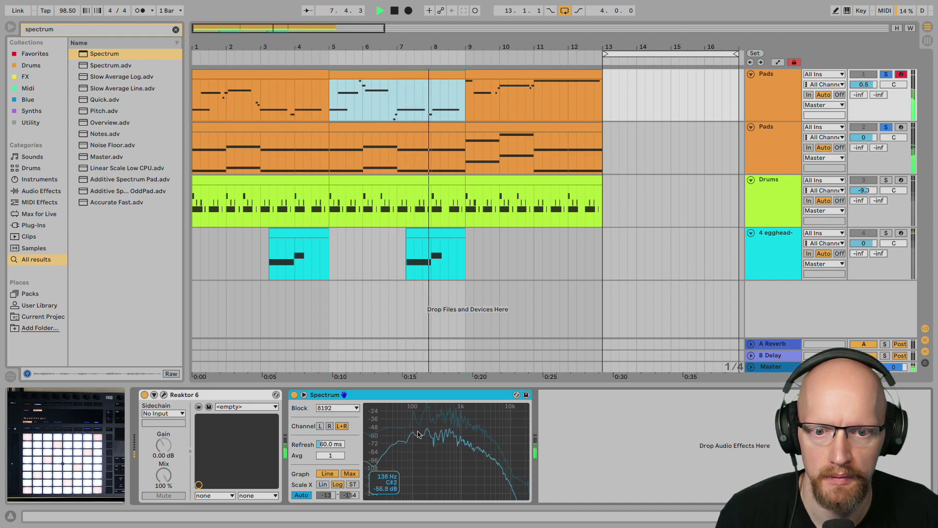
key(space)
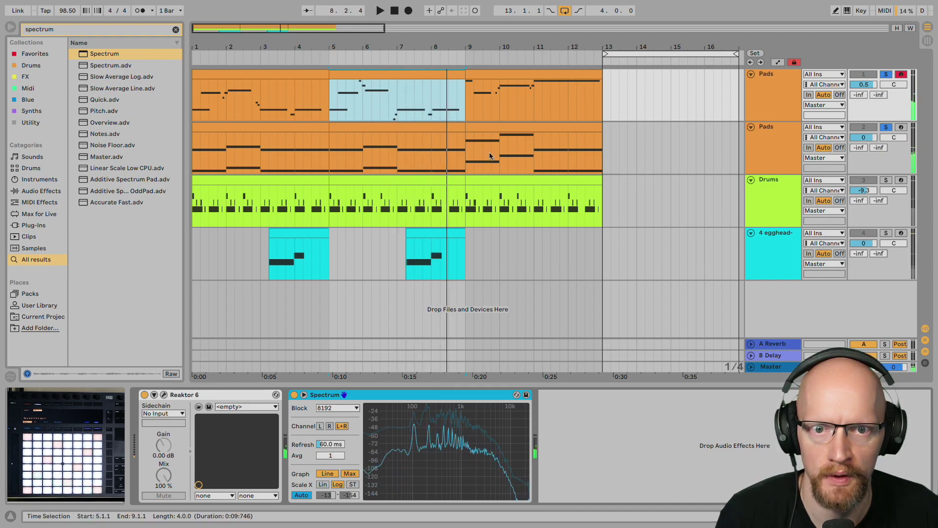
On the second Pads track's EQ Eight, lower bands 2 and 3 and set band 4 to 1.74 kHz and 3.35 dB while auditioning from bar 5
click(434, 126)
click(652, 448)
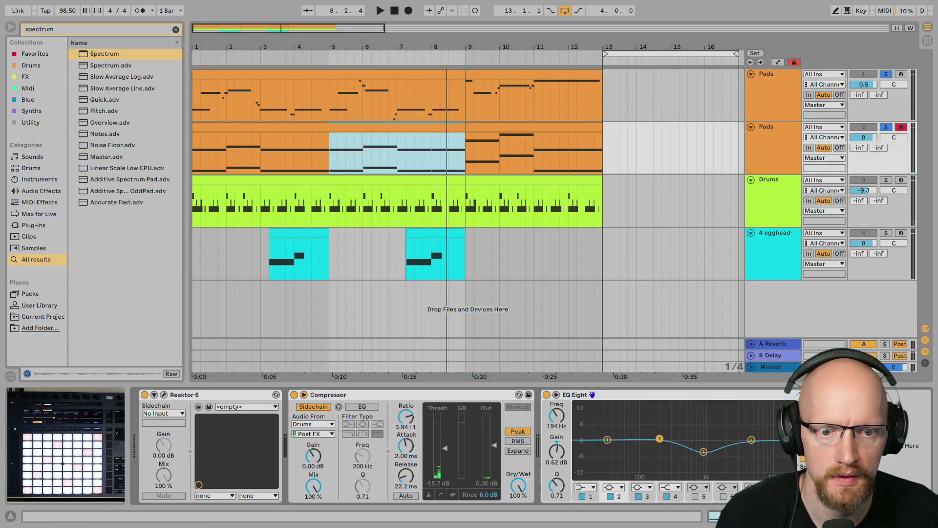
drag(710, 454, 721, 432)
key(space)
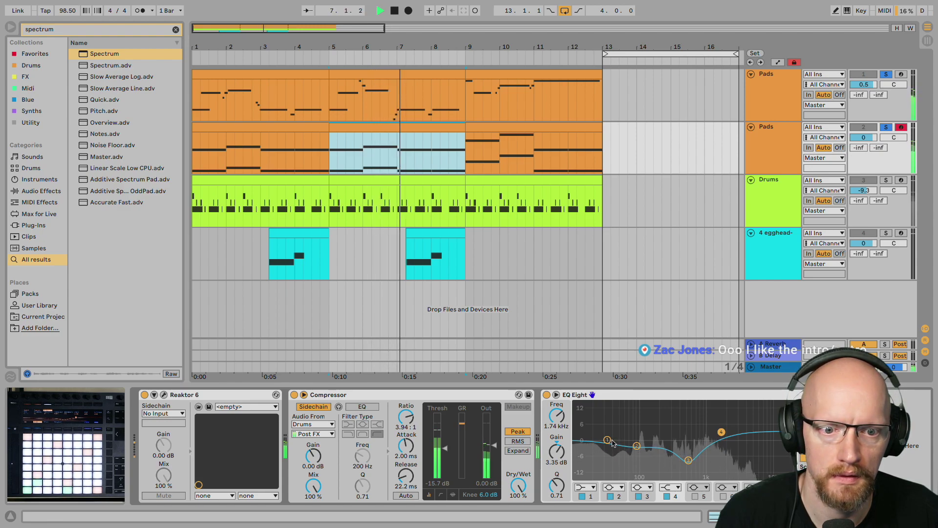
In the second Pads EQ Eight, make band 2 a notch, set band 4 to 1.70 kHz, 5.33 dB and band 1 to 43.5 Hz, 6.32 dB
drag(607, 442, 606, 440)
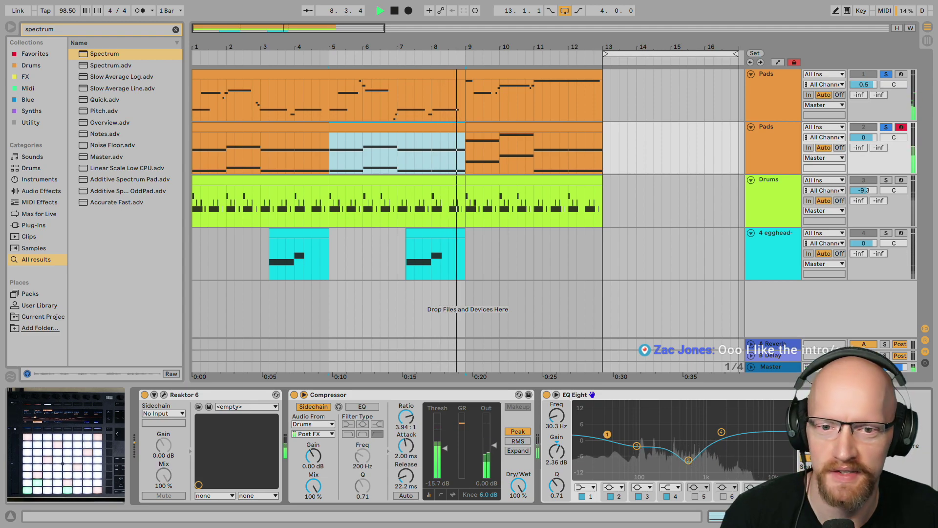
key(space)
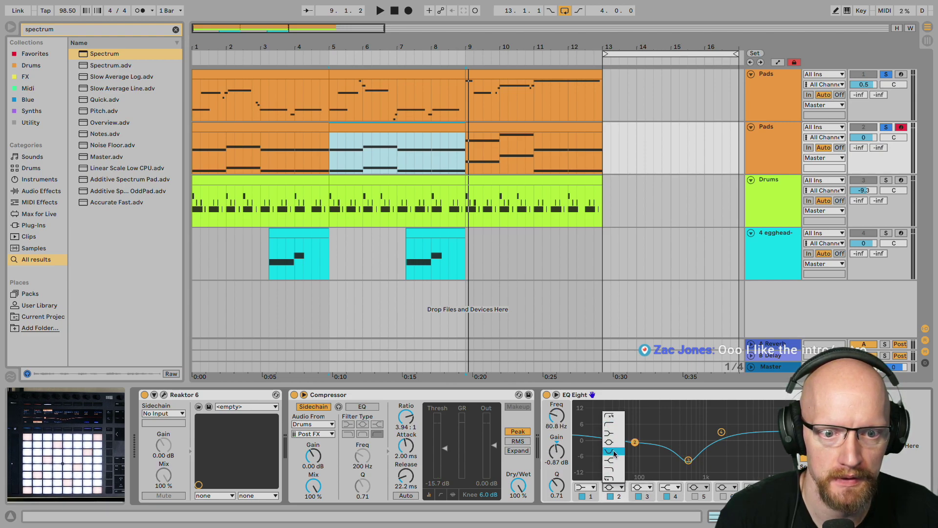
drag(634, 452, 688, 472)
drag(721, 431, 720, 427)
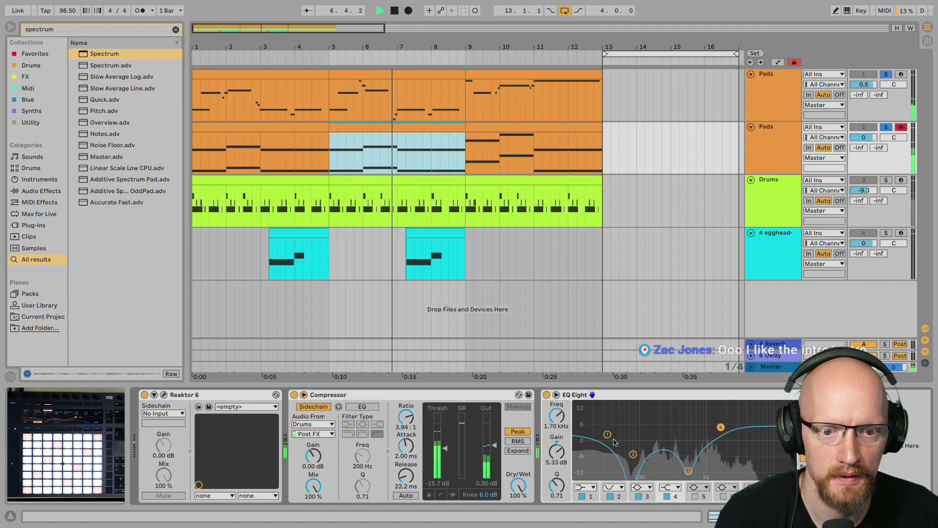
drag(607, 434, 617, 424)
key(space)
Play only the second Pads track from the beginning to examine its filtered sound
click(784, 147)
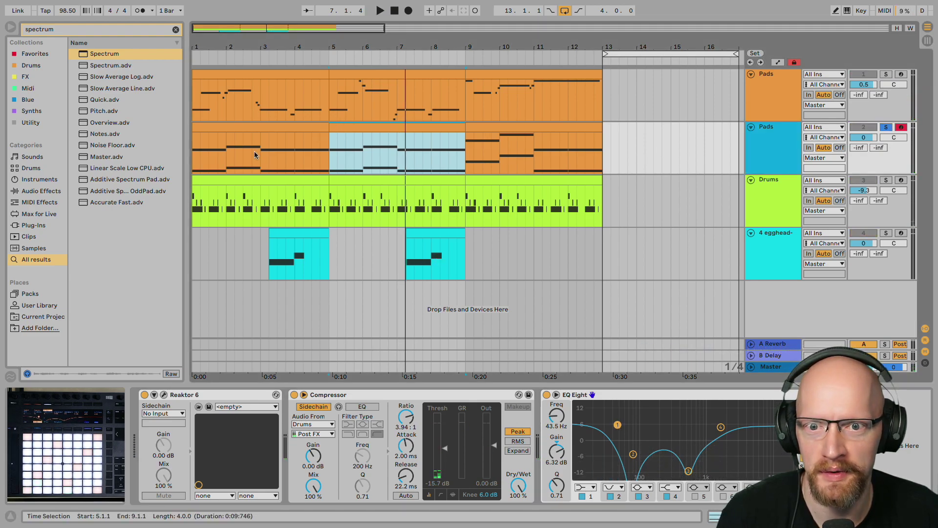
click(395, 12)
key(space)
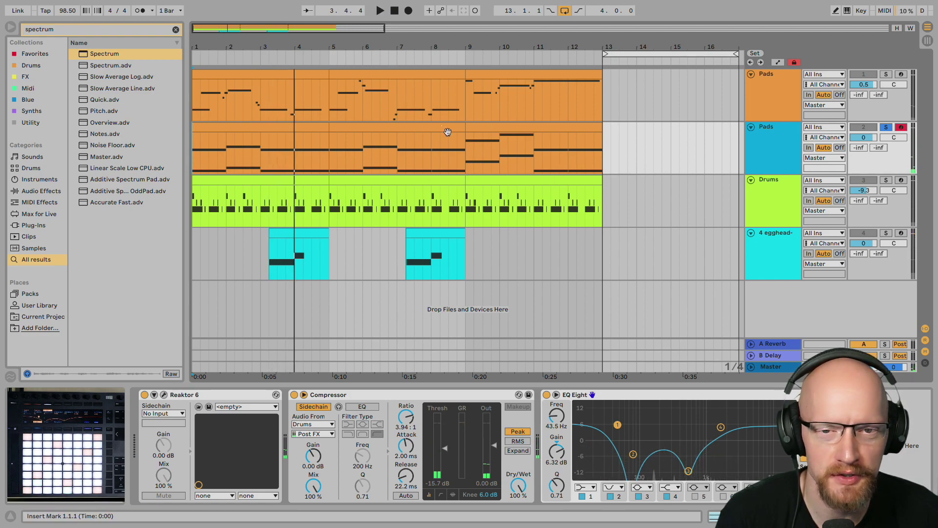
key(space)
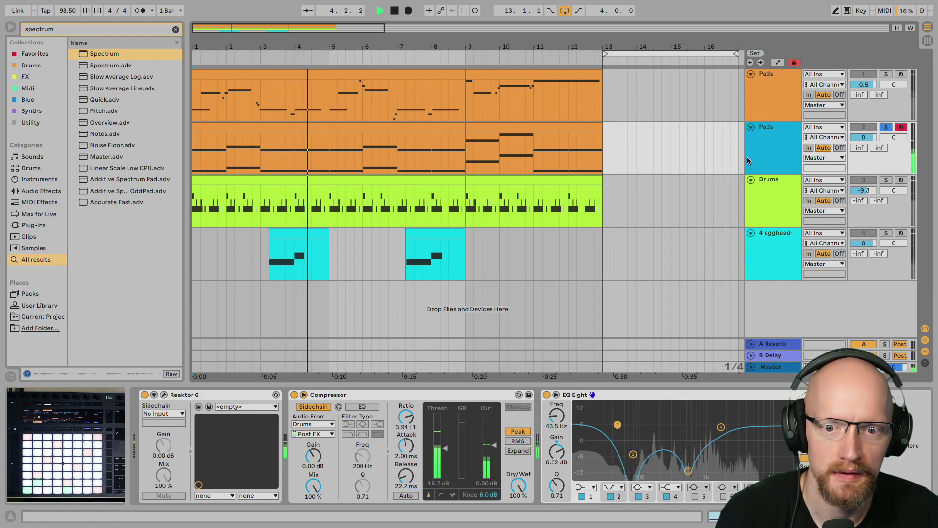
key(space)
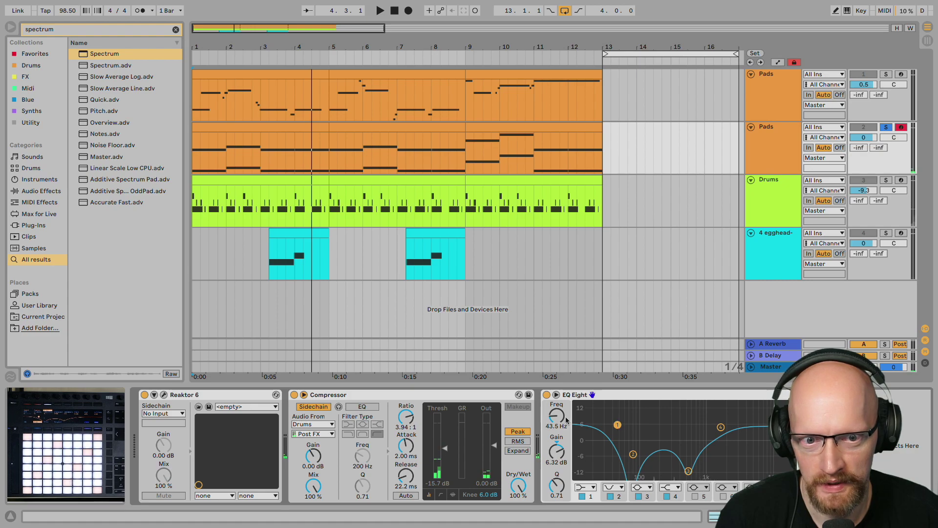
Delete EQ Eight from the second Pads track, then search the browser for "lfo" and add LFO.amxd after the Compressor
click(637, 399)
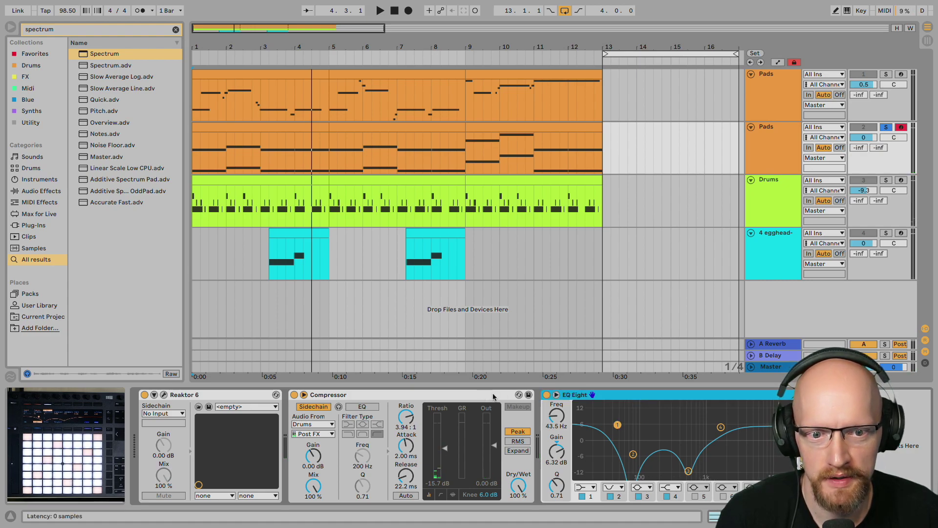
key(Delete)
key(ctrl+f)
text(l)
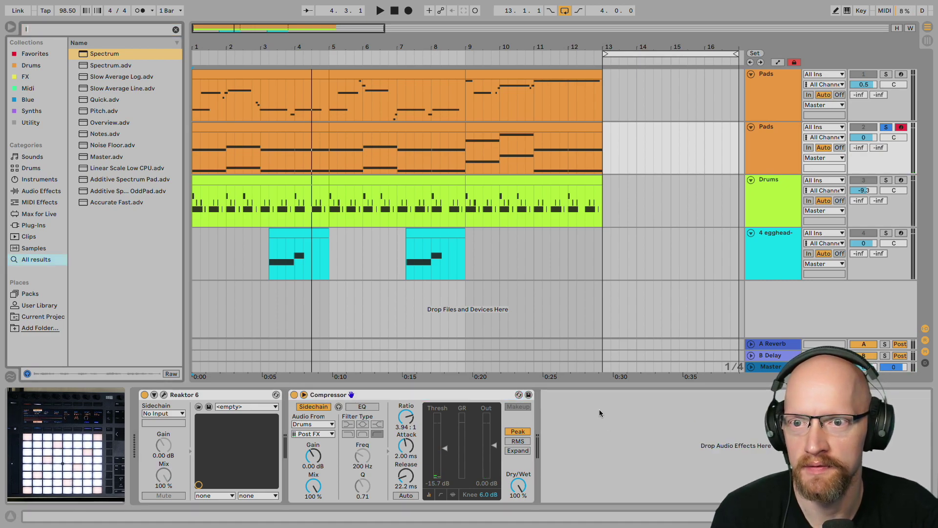
text(fo)
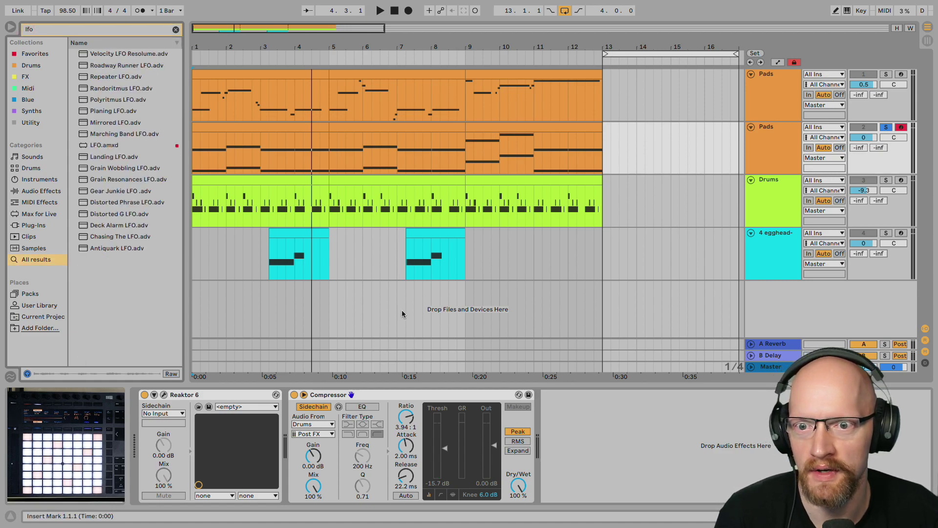
drag(104, 147, 559, 397)
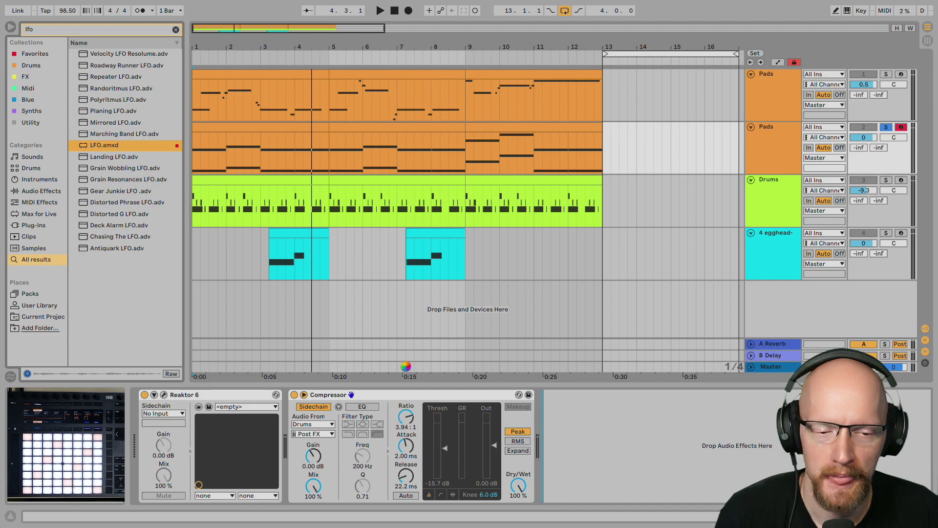
Search the browser for "auto" and insert Auto Filter between the Compressor and the LFO on the second Pads track
click(53, 28)
text(auto)
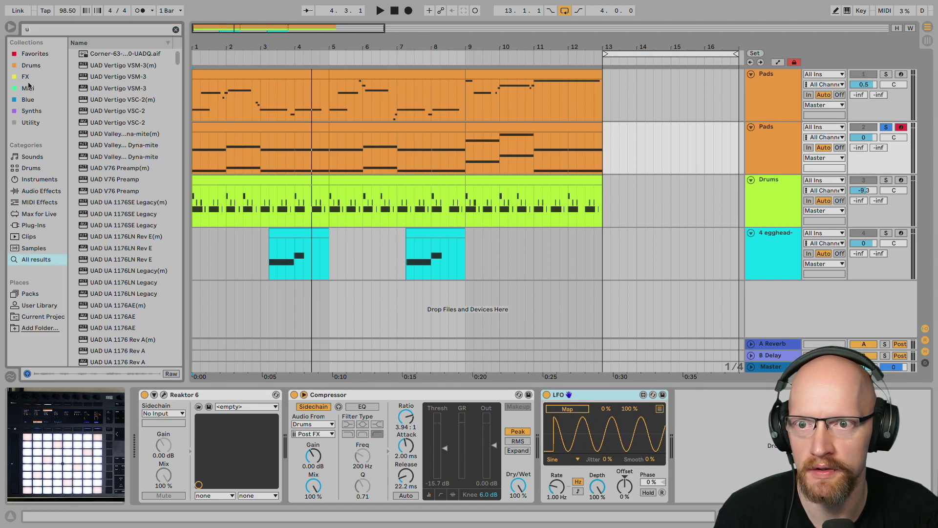
drag(106, 65, 543, 434)
During playback, modulate the Auto Filter's frequency with the LFO and set its resonance to 65%
key(space)
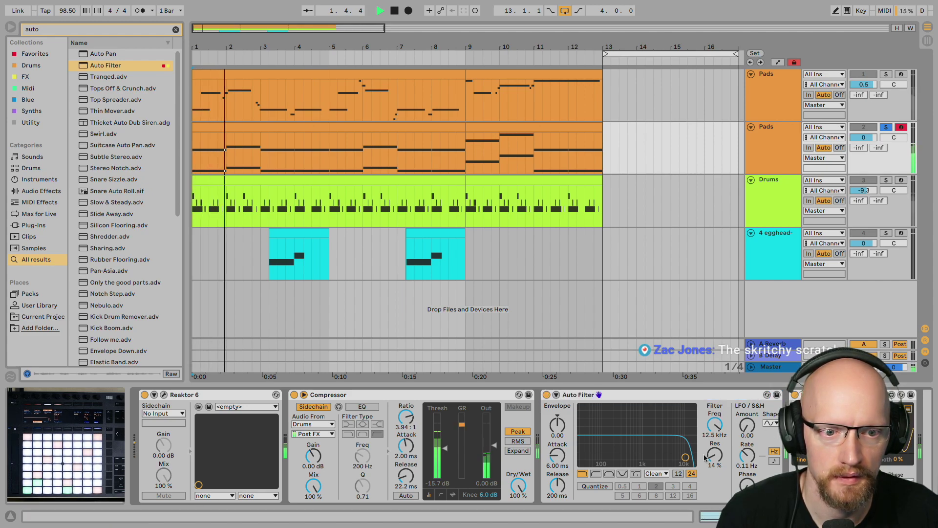
drag(721, 432, 721, 466)
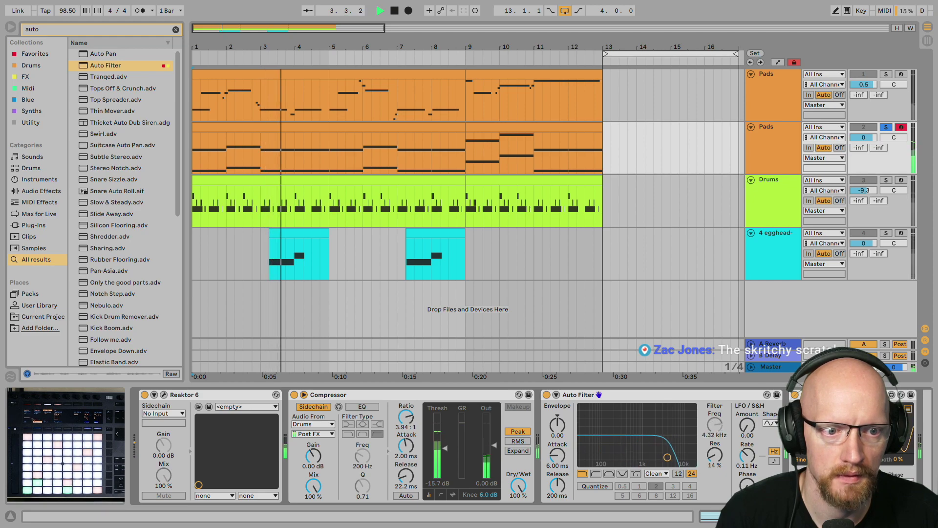
drag(714, 455, 715, 449)
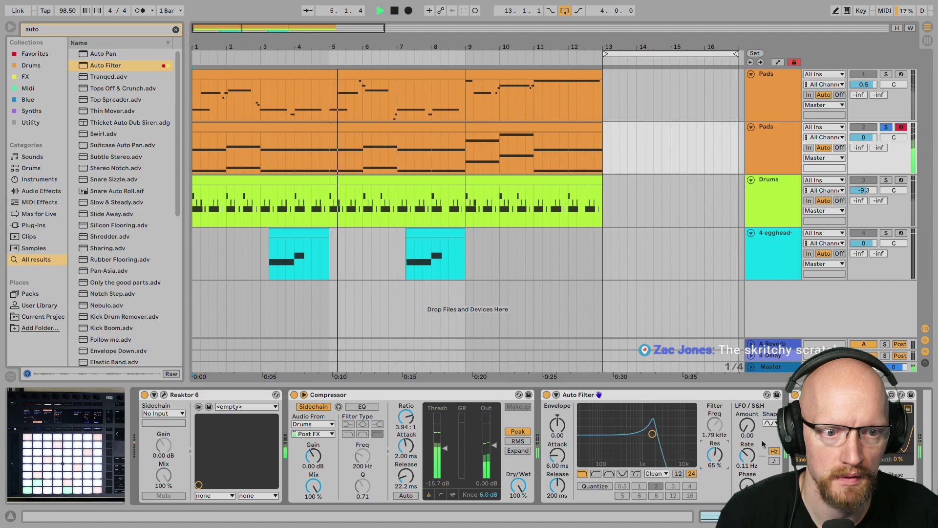
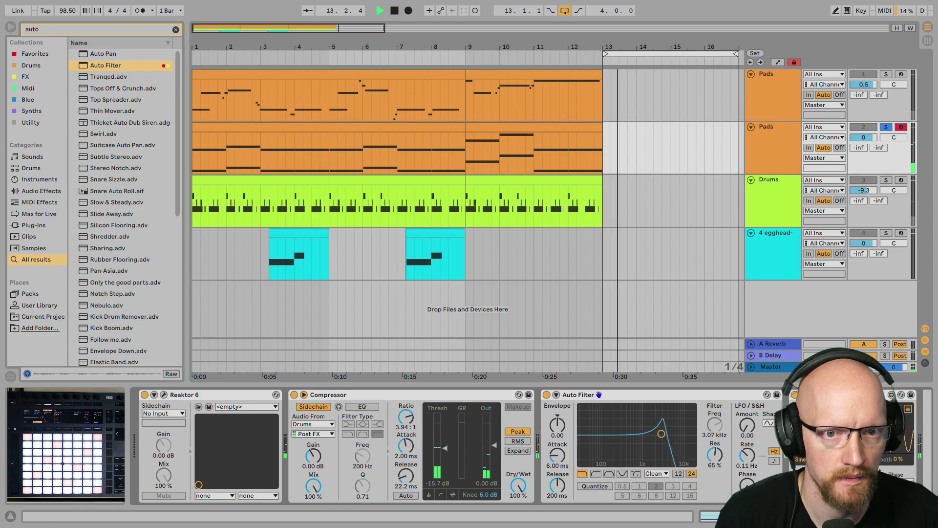
Loop bars 1 to 13 across the second Pads track's clips, and unsolo that track while auditioning the loop
drag(590, 148, 200, 147)
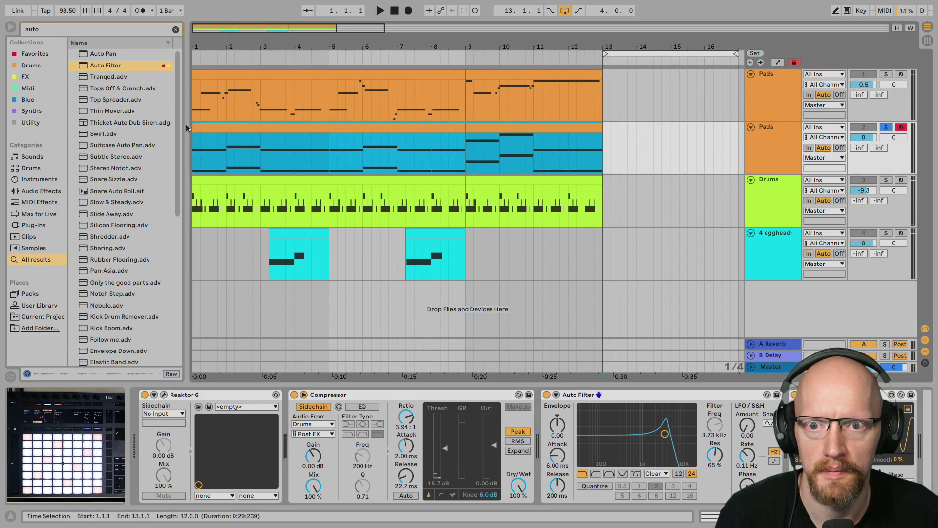
key(ctrl+l)
key(space)
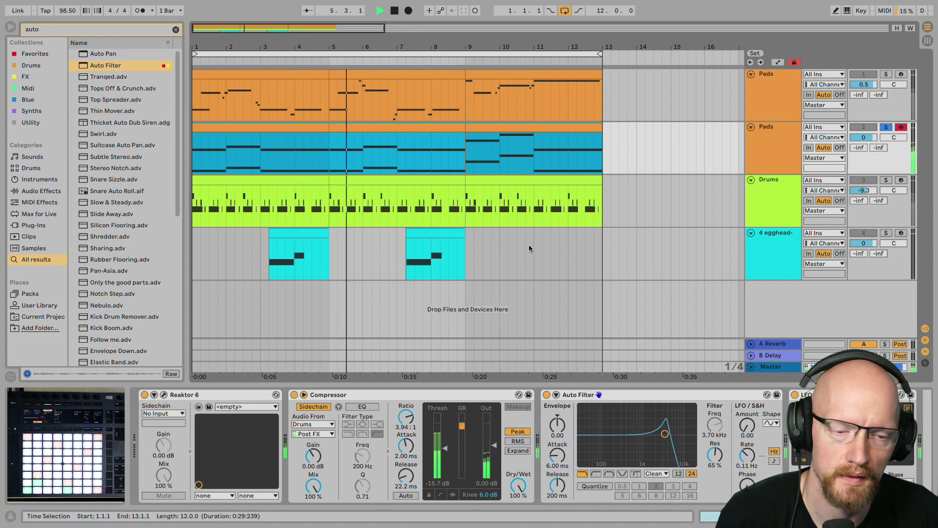
key(s)
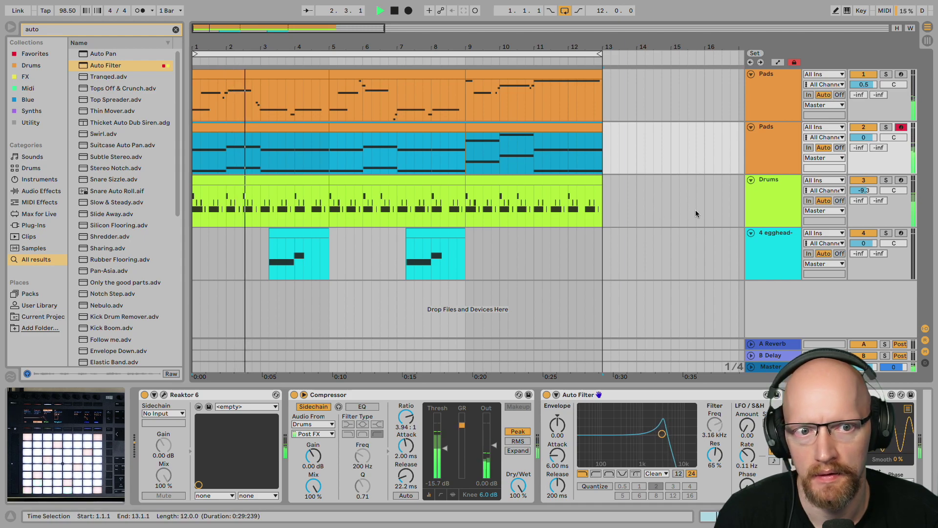
key(space)
Search the browser for "neutron" and add Neutron 3 to the Drums track
click(765, 202)
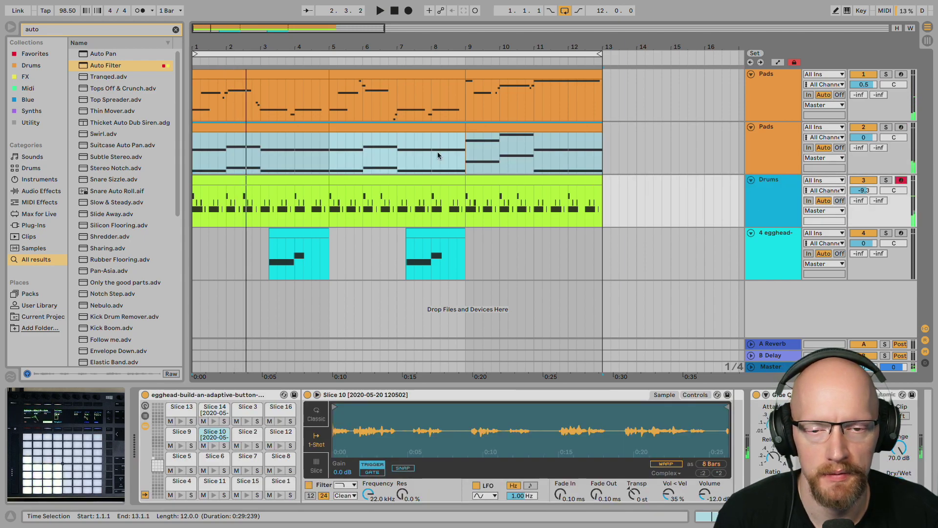
click(60, 32)
text(neutron)
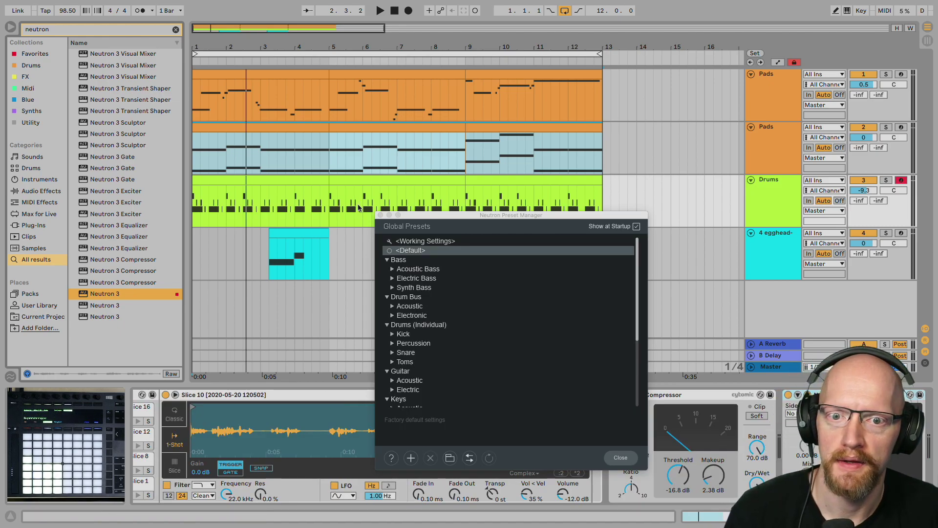
Bring the Neutron 3 window onto the Live desktop and reposition its Preset Manager
key(ctrl+Left)
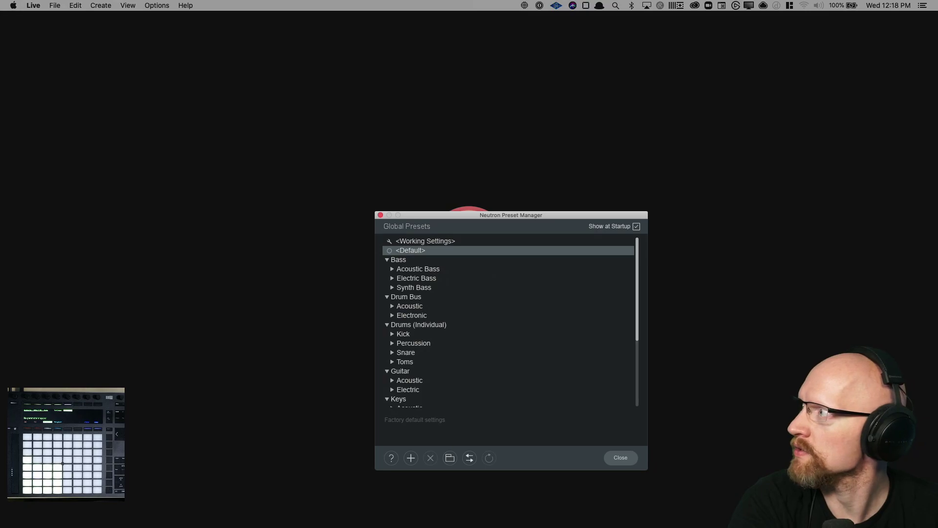
key(ctrl+Right)
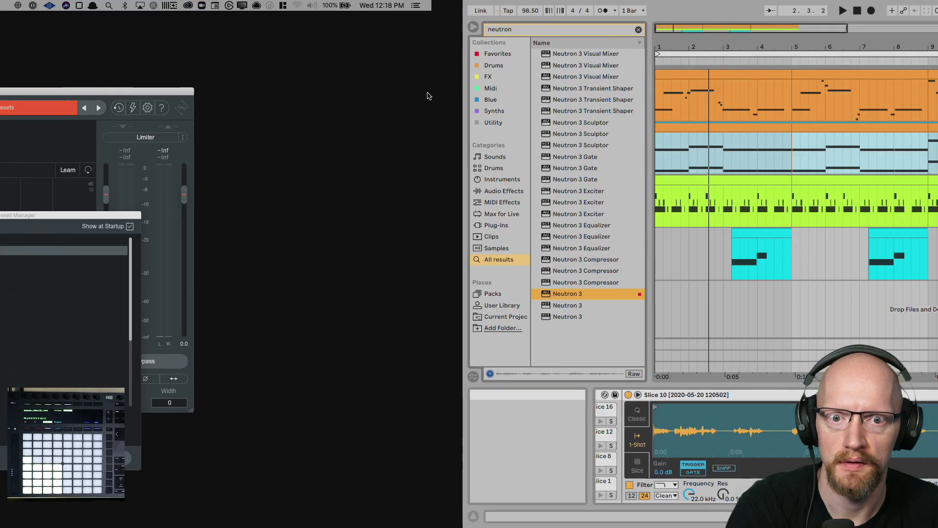
key(ctrl+Left)
key(ctrl+Right)
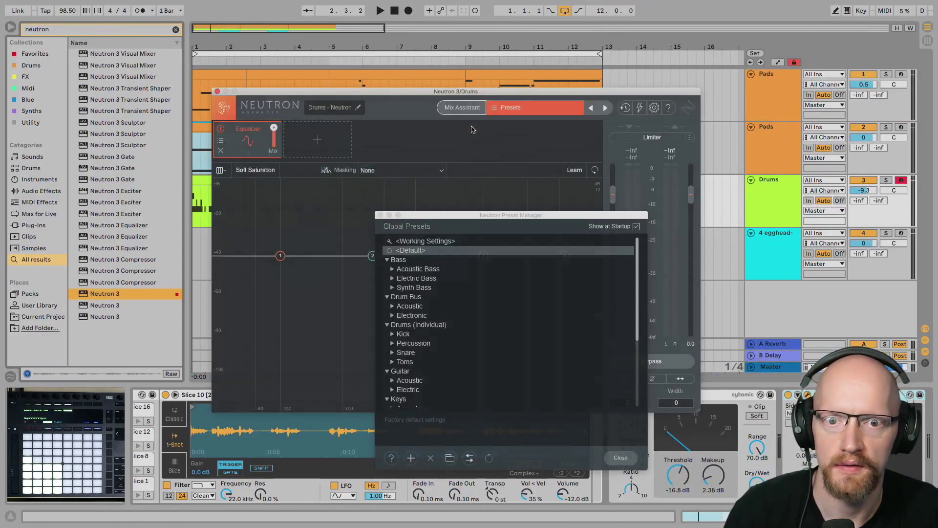
click(466, 223)
drag(456, 220, 352, 191)
Audition the Electronic Drum Bus presets Basic Drum Break EQ and Crunchy Low Pass on the Drums track during playback
key(space)
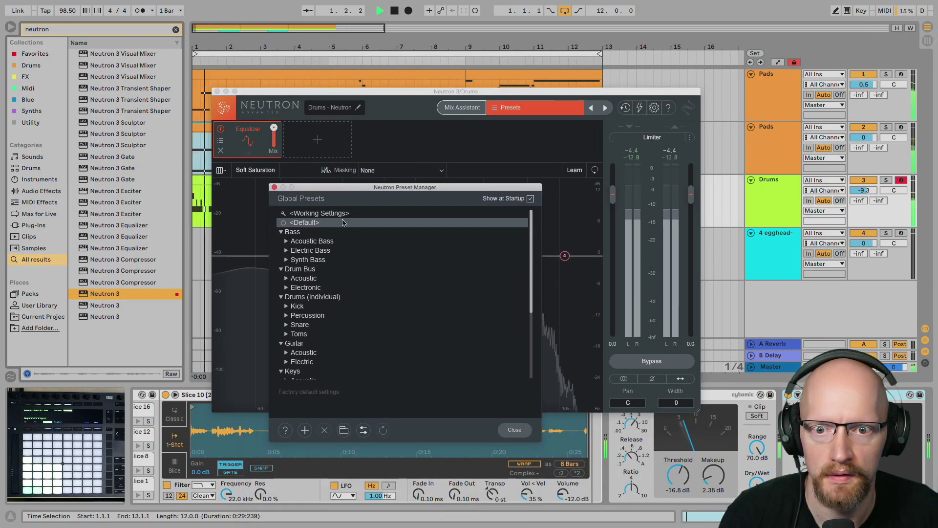
click(287, 288)
click(303, 296)
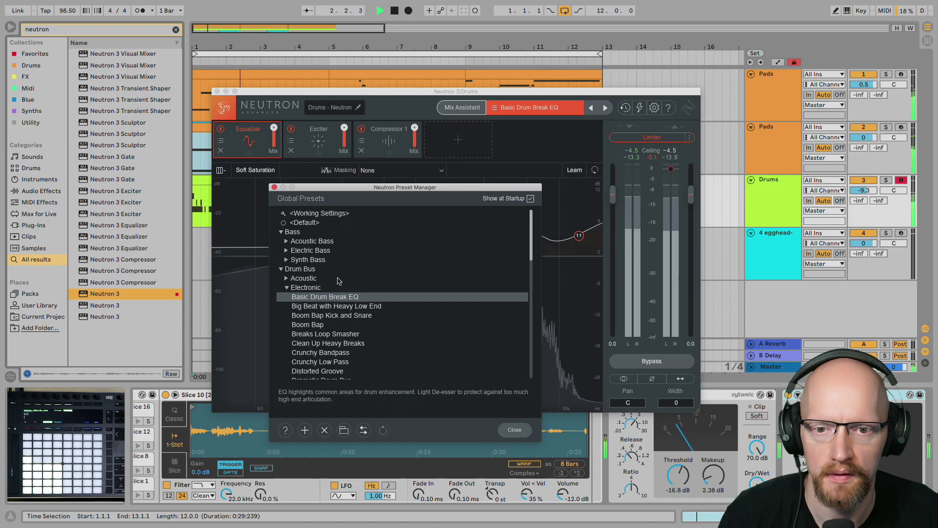
drag(344, 188, 479, 127)
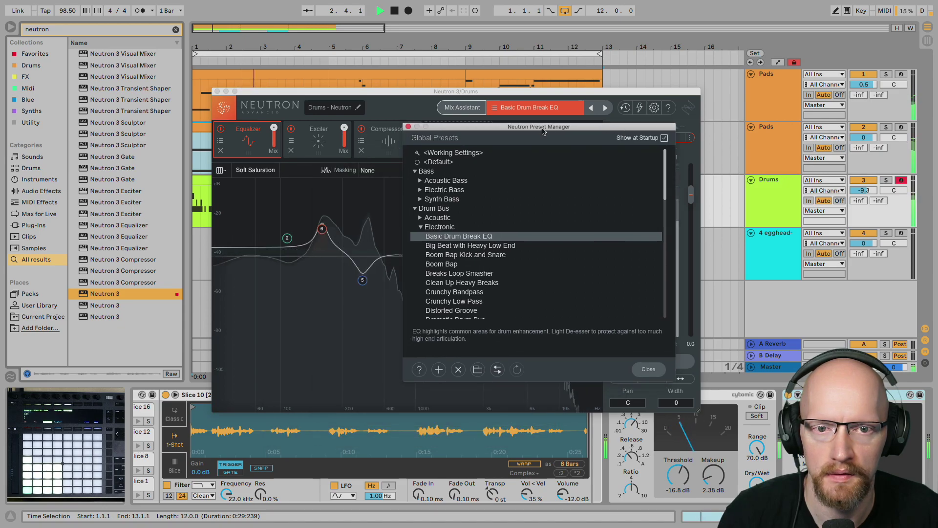
click(472, 303)
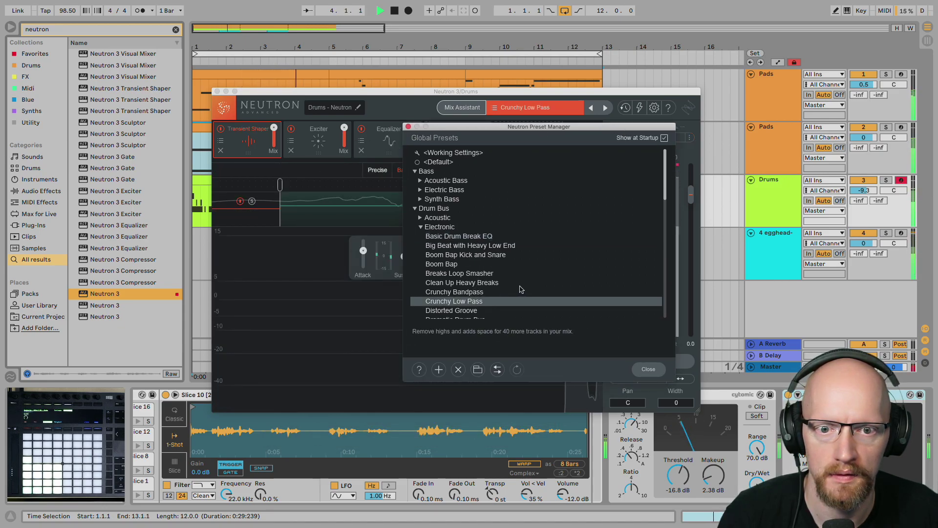
Audition the presets Drum Bus Parallel Pressure, Dubstep Punch and Filtered Percussion Effect on the Drums track
scroll(518, 285, down, 1)
scroll(517, 284, down, 2)
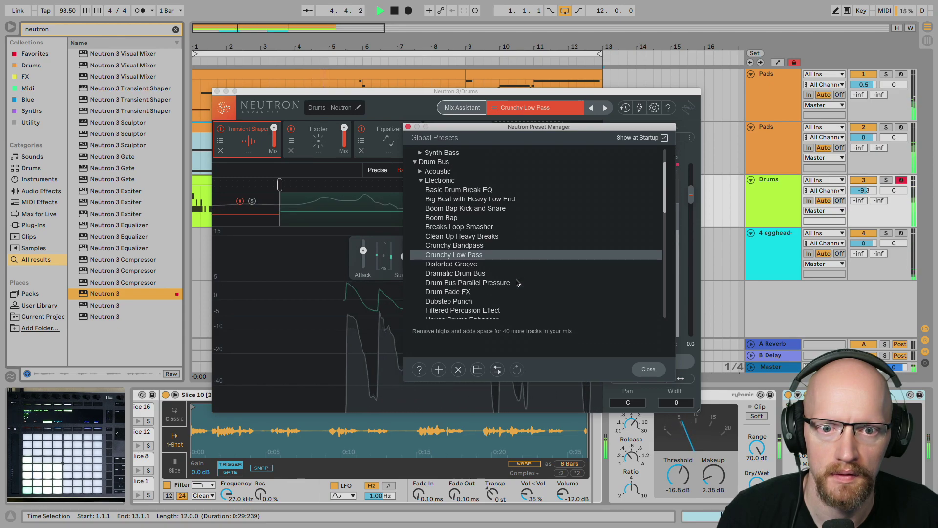
click(503, 283)
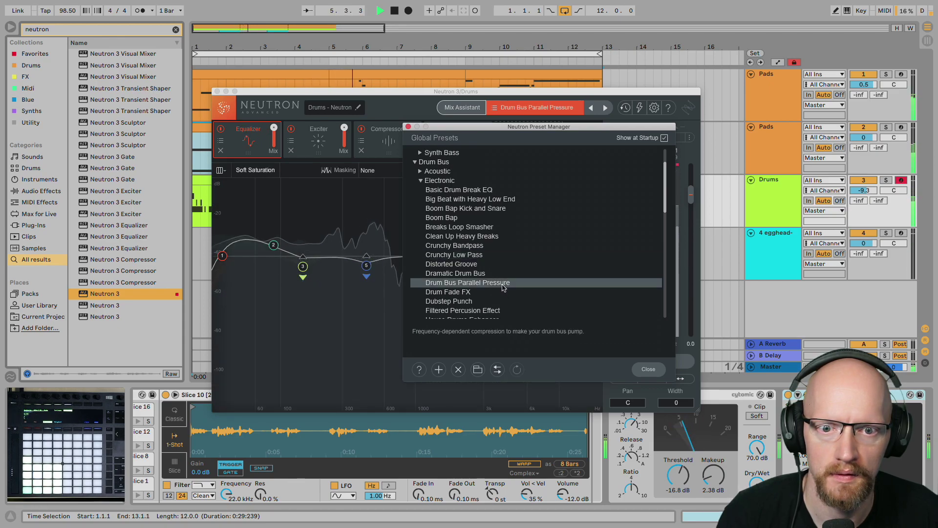
click(467, 304)
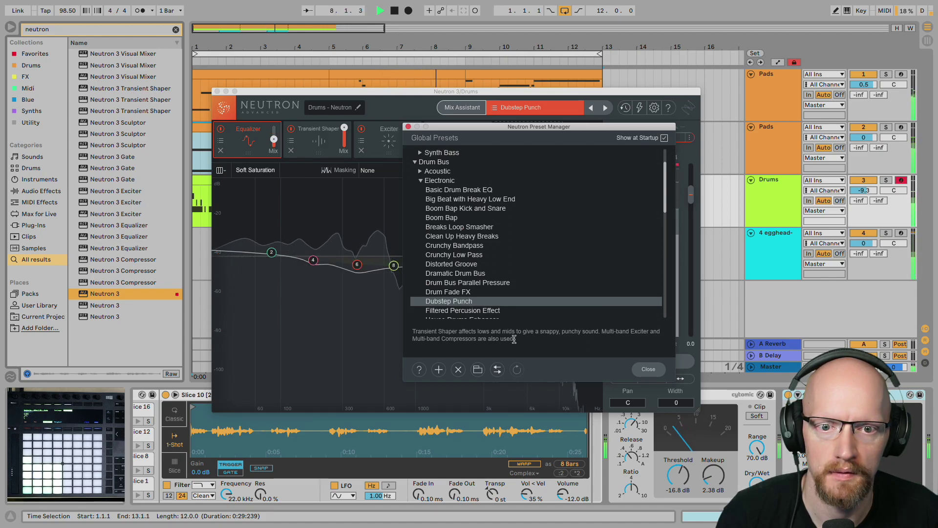
click(476, 311)
Load the House Drums Enhancer preset in the Drums track's Neutron 3 and close both the Preset Manager and plug-in windows
scroll(533, 284, down, 2)
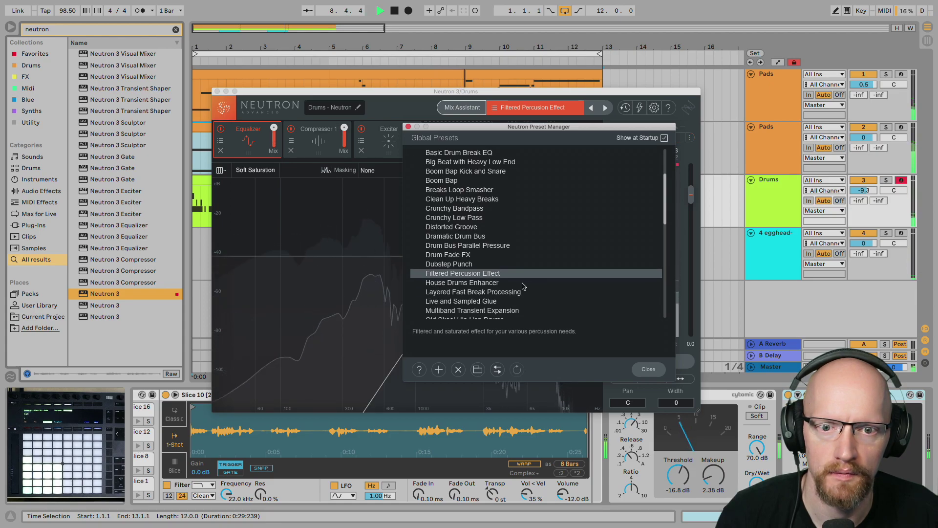
click(502, 285)
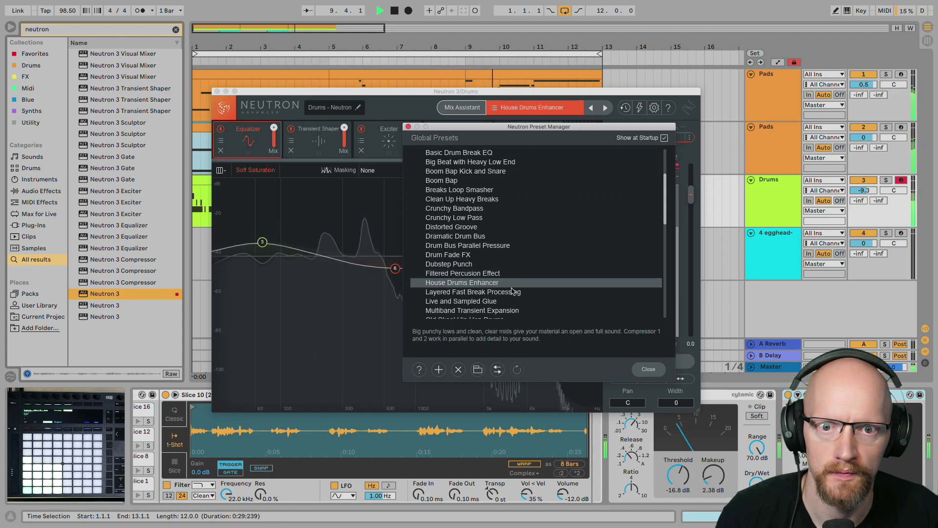
click(648, 370)
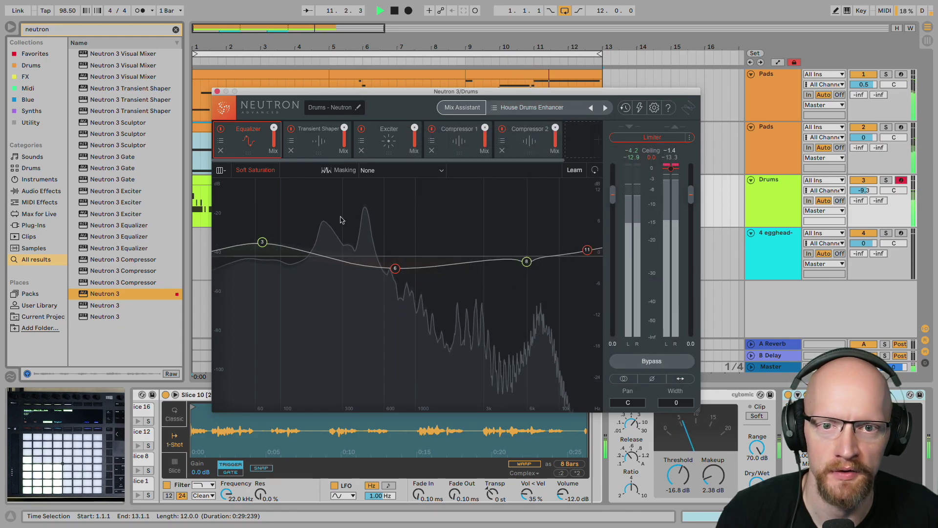
click(217, 92)
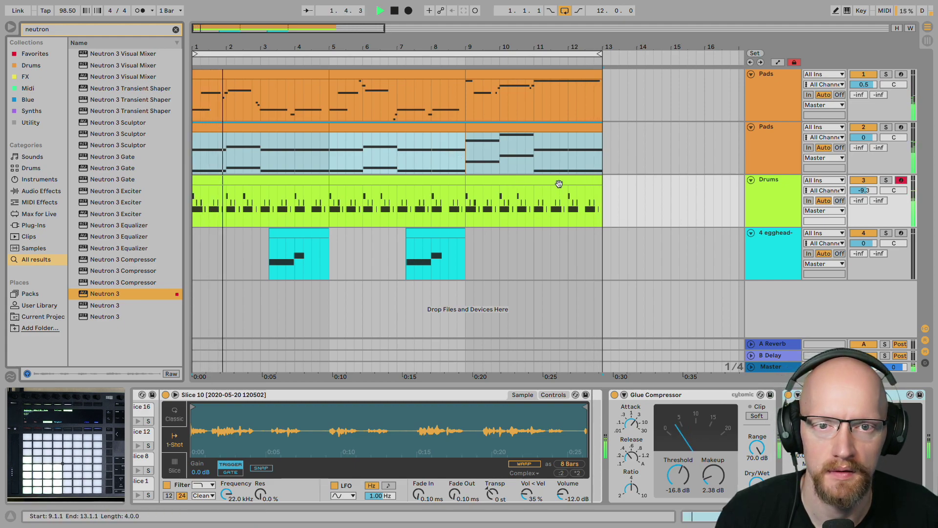
Add Neutron 3 to the end of the second Pads track's device chain
click(779, 148)
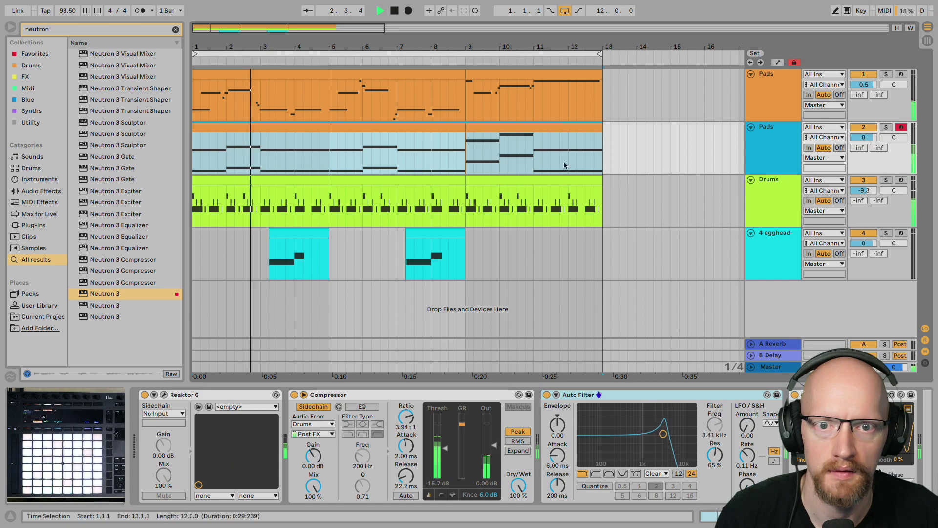
drag(125, 293, 289, 201)
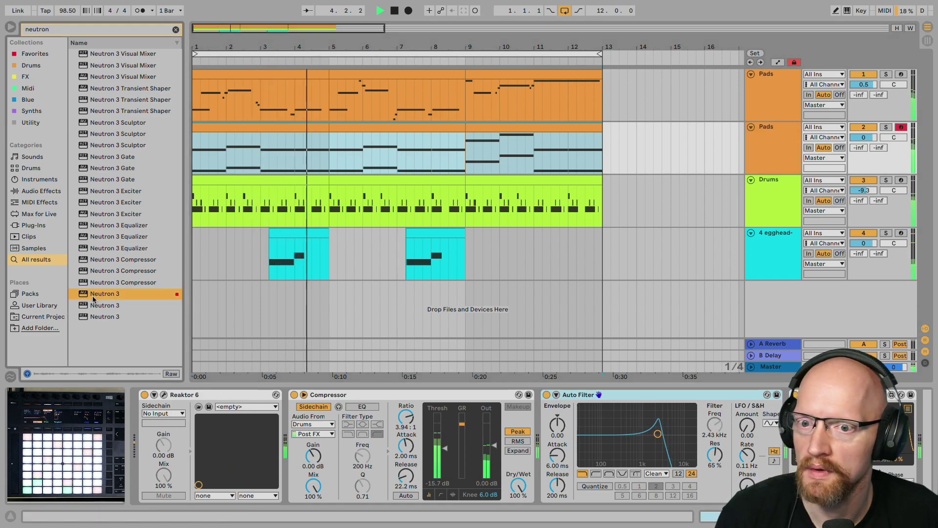
drag(93, 296, 271, 184)
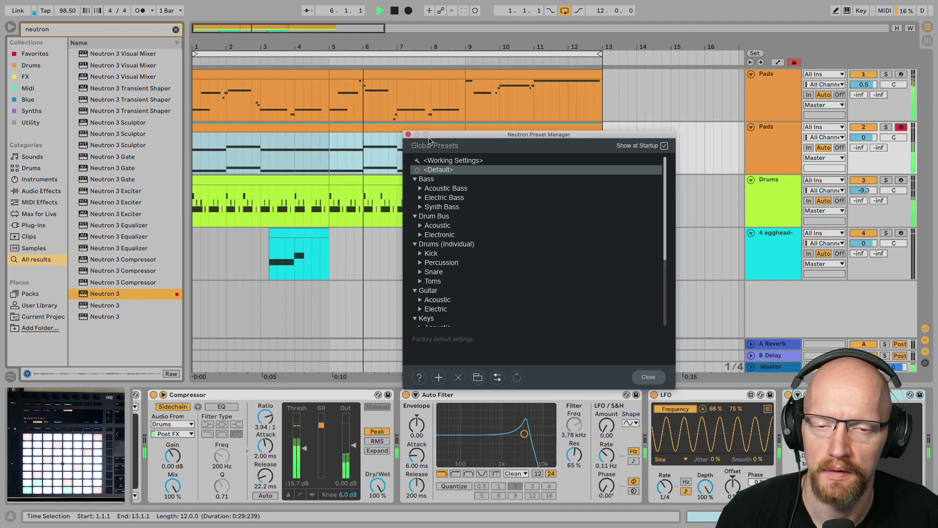
Load the Synths preset Bright Sustained Pads in the second Pads track's Neutron 3, unsolo the track and close the Preset Manager
scroll(436, 296, down, 4)
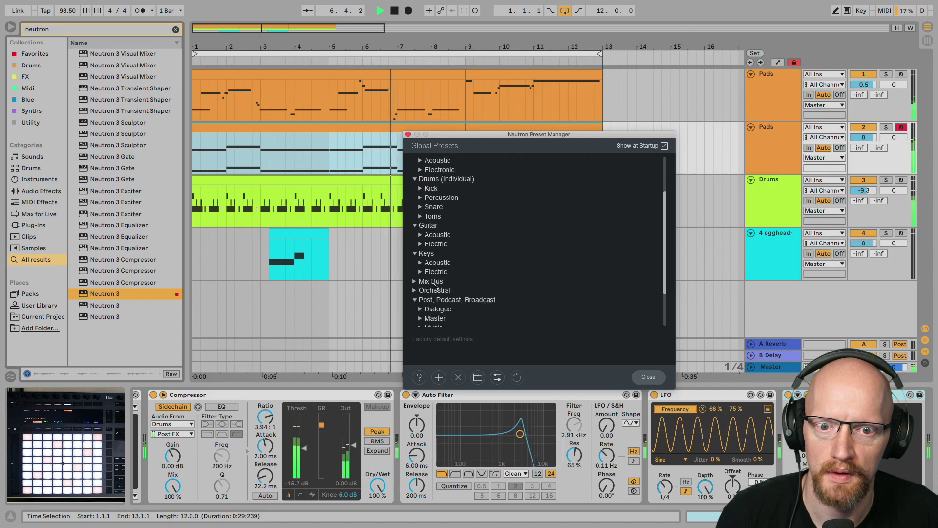
click(416, 310)
click(414, 310)
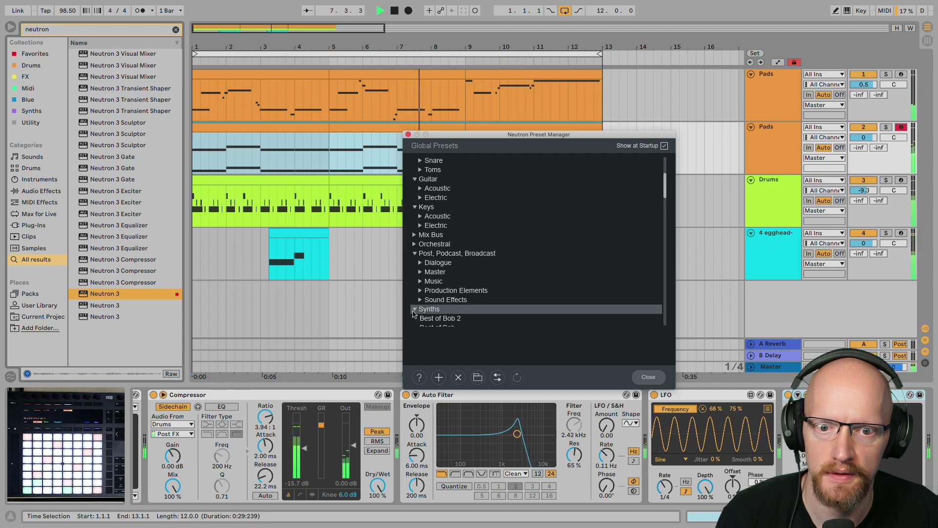
click(441, 310)
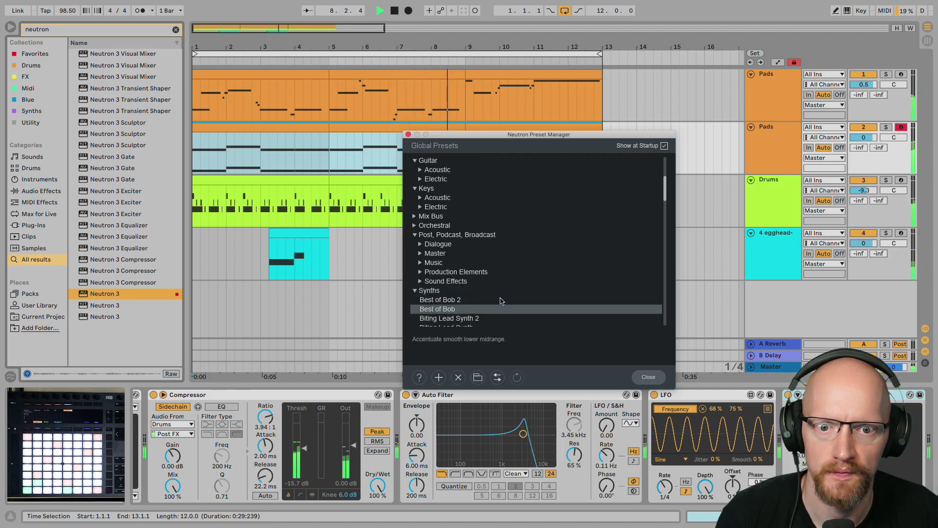
scroll(502, 299, down, 3)
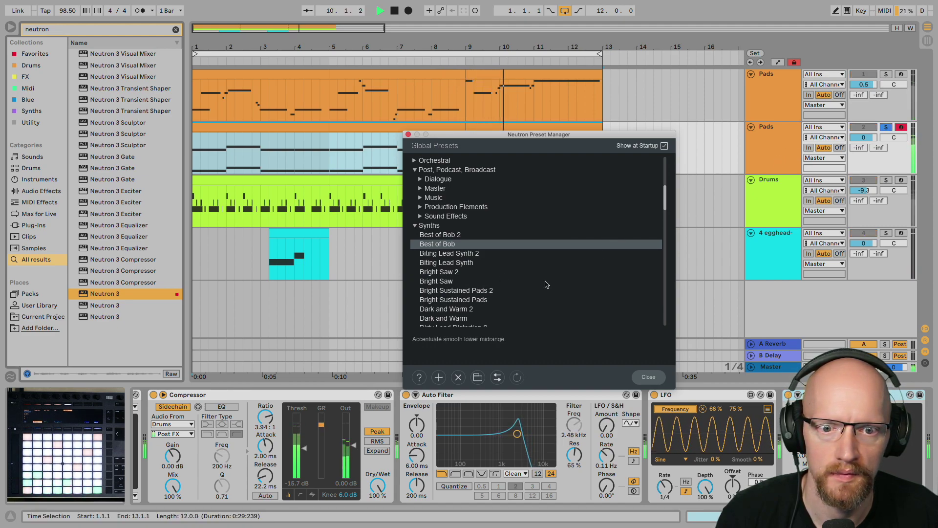
click(480, 301)
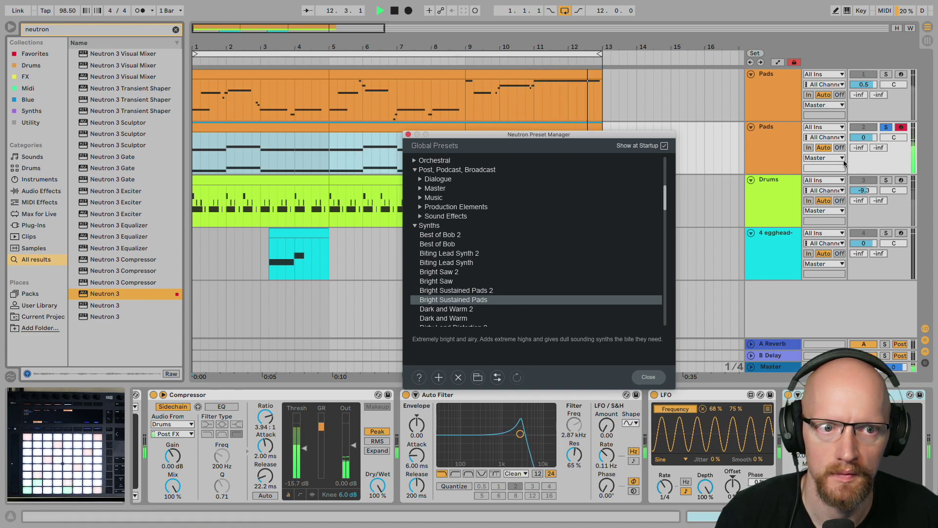
click(888, 128)
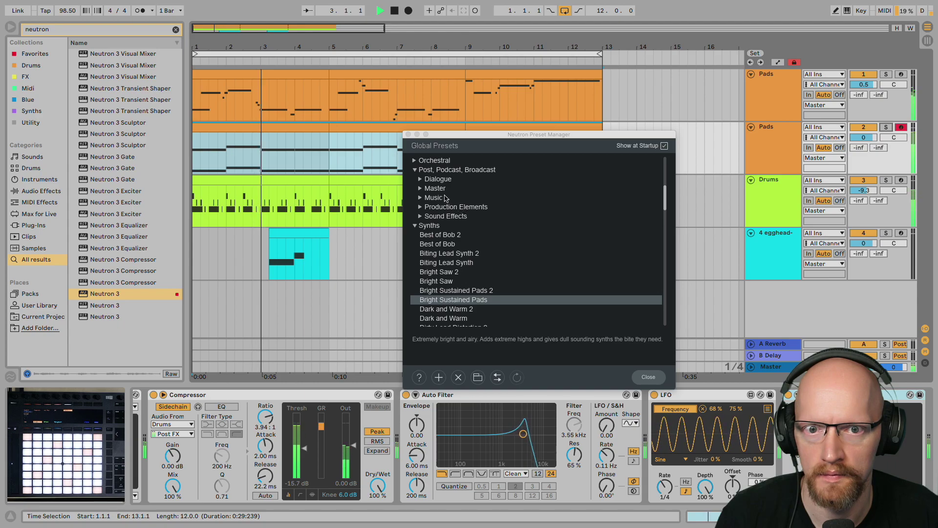
click(408, 135)
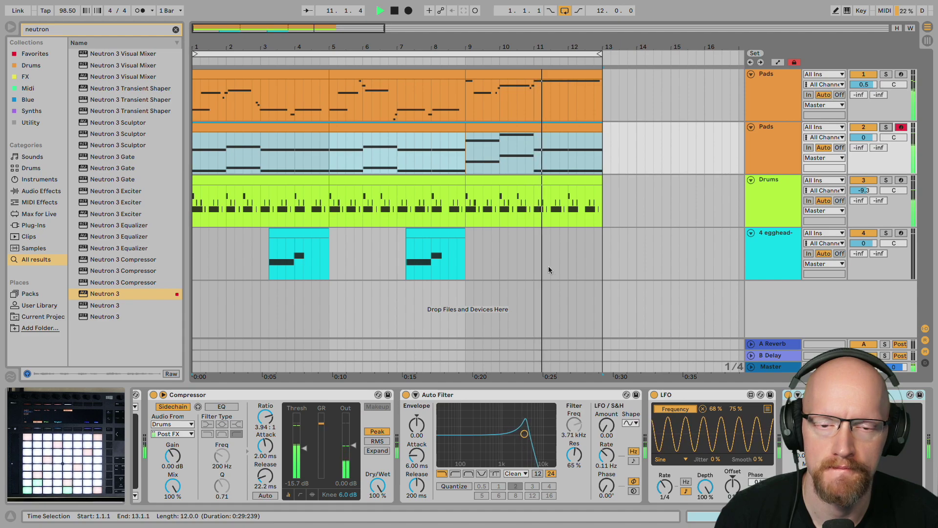
Play the arrangement through to review the mix with the processed pads, and stop playback
key(space)
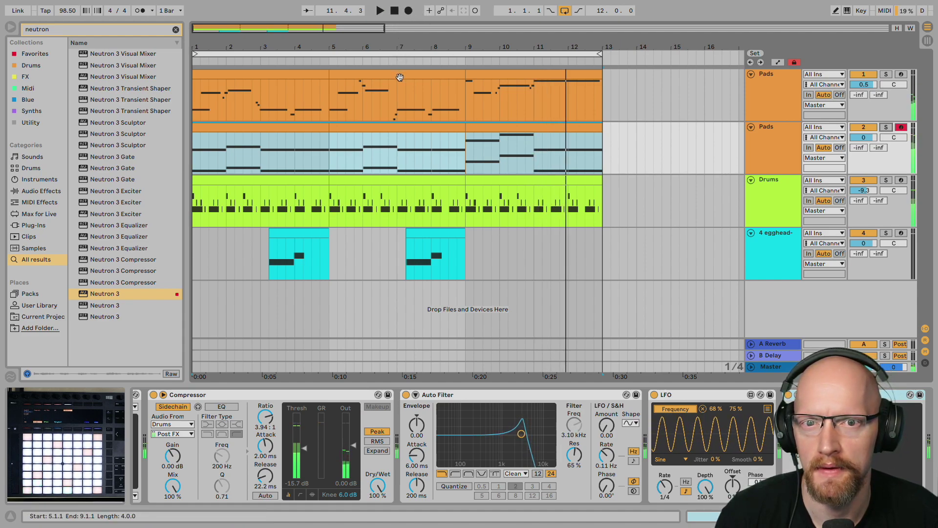
key(space)
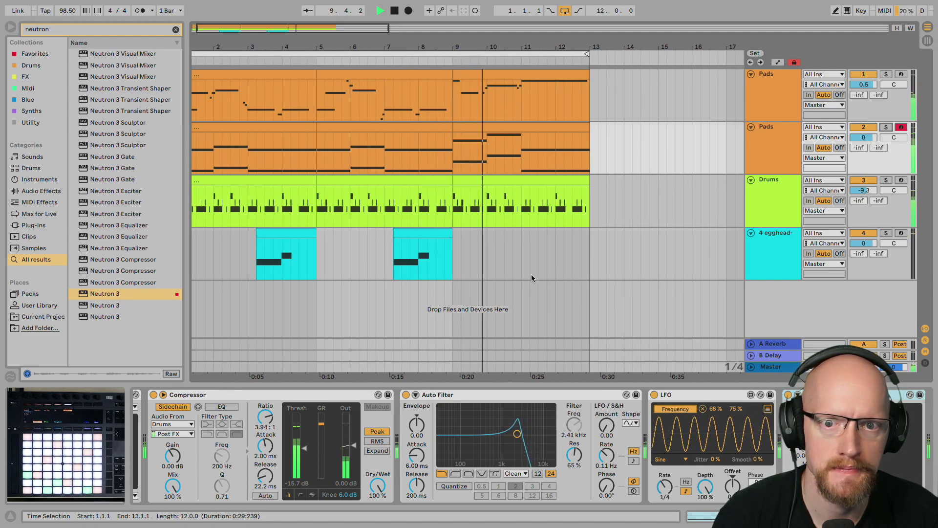
drag(450, 265, 360, 150)
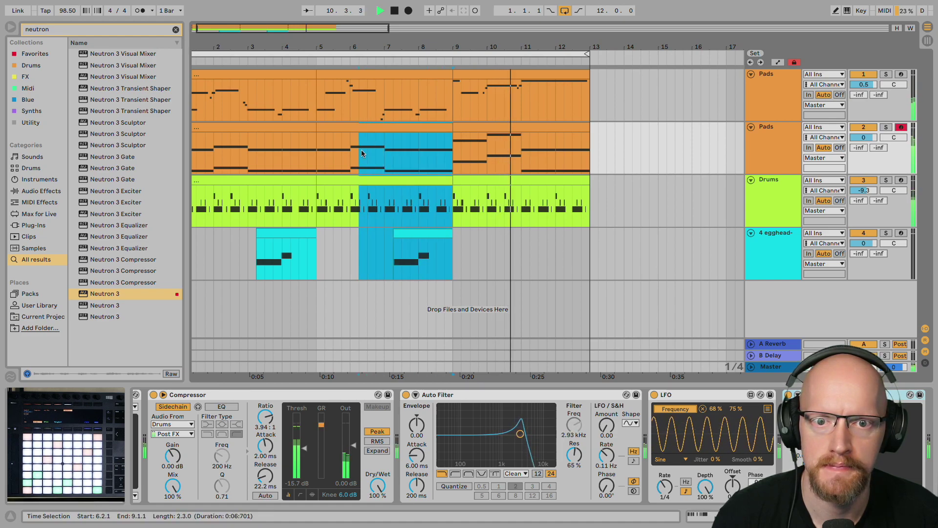
click(573, 275)
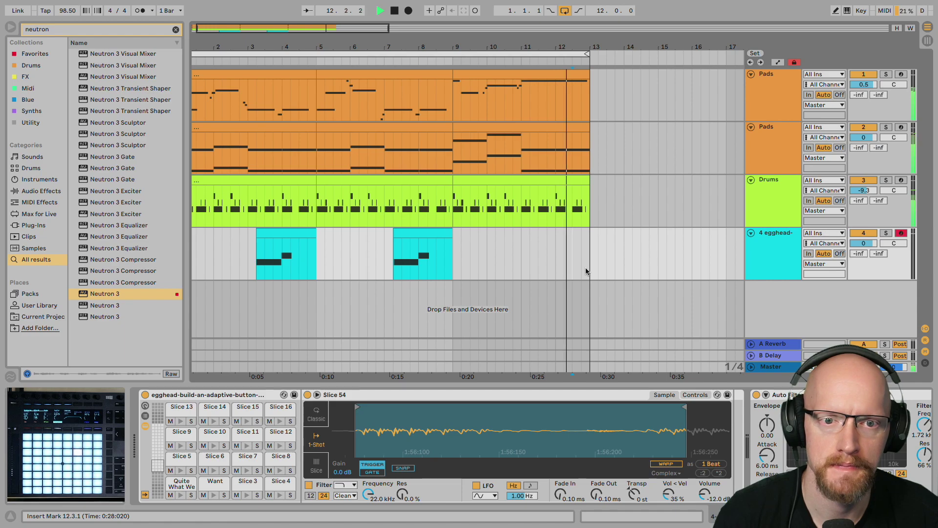
key(space)
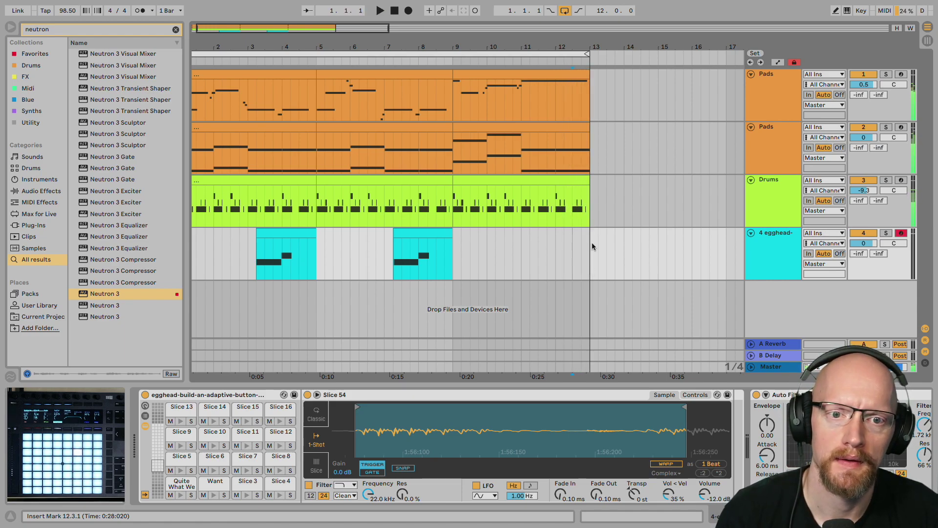
Duplicate bars 9 to 13 of both Pads tracks and the Drums track so the copies start at bar 13
drag(589, 216, 449, 95)
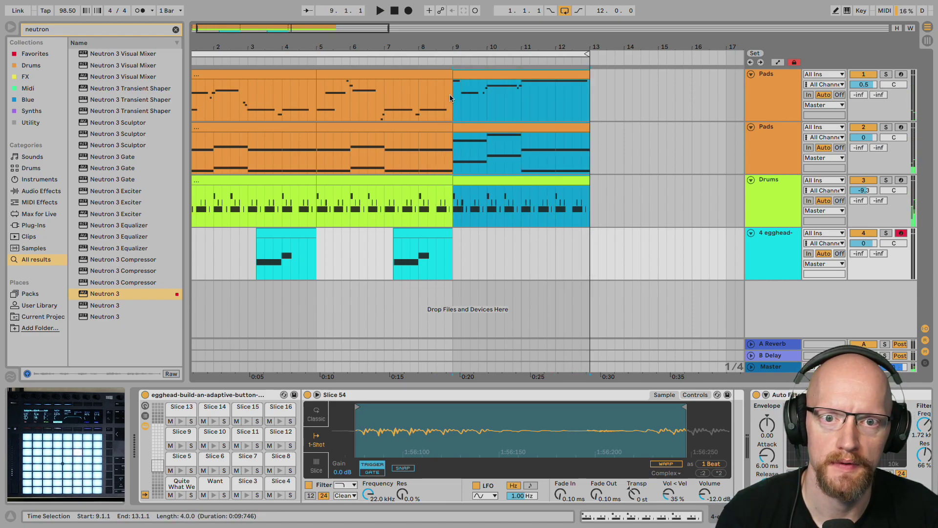
key(ctrl+d)
scroll(589, 266, right, 4)
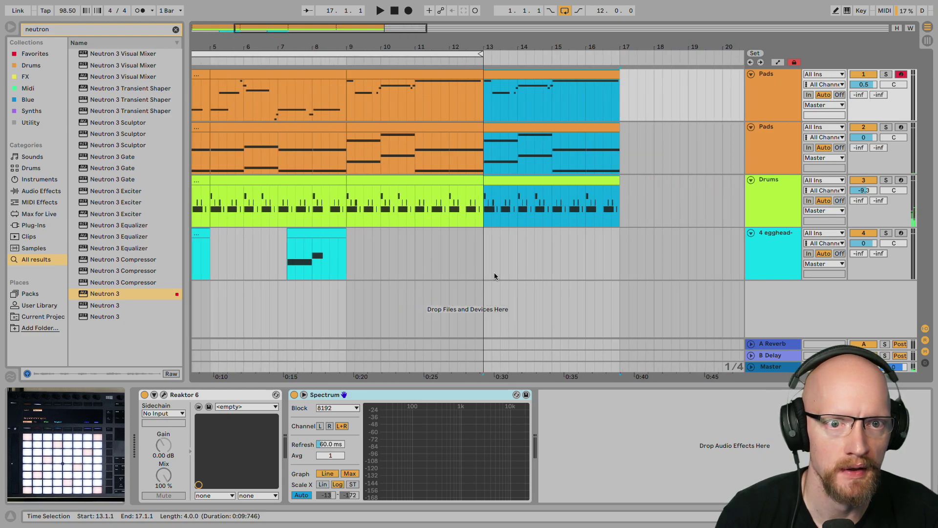
Start playback from the beginning and add Neutron 3 after Spectrum on the first Pads track
click(394, 11)
key(space)
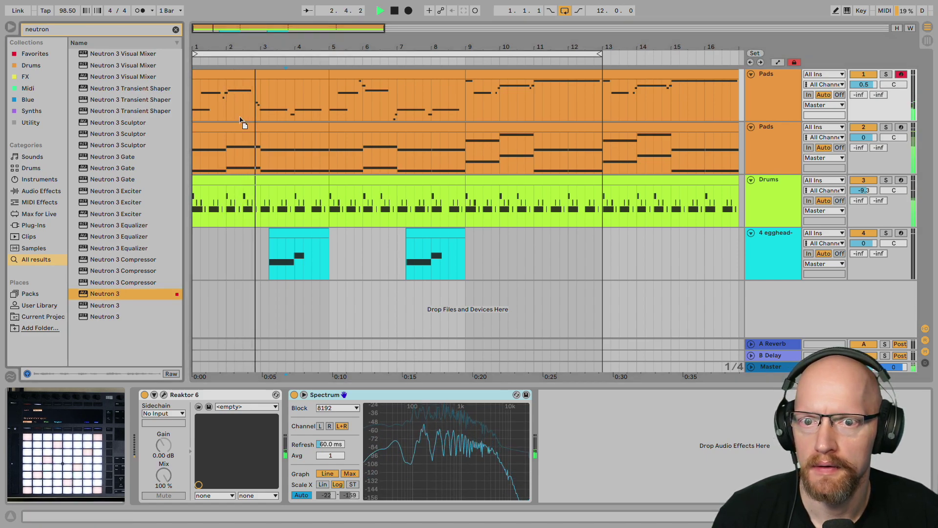
key(Return)
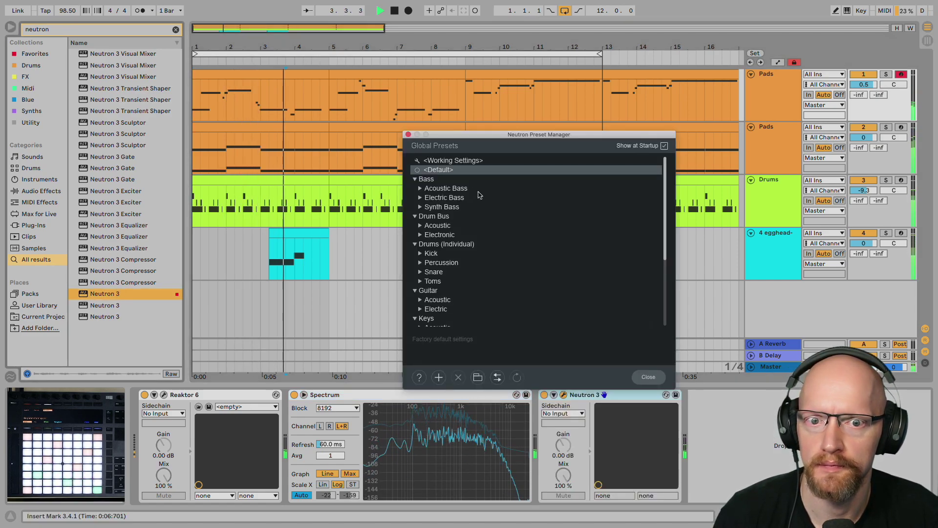
Audition the Synths presets Greasy Sizzle 2 and High End Boost 2 on the first Pads track during playback
scroll(423, 288, down, 5)
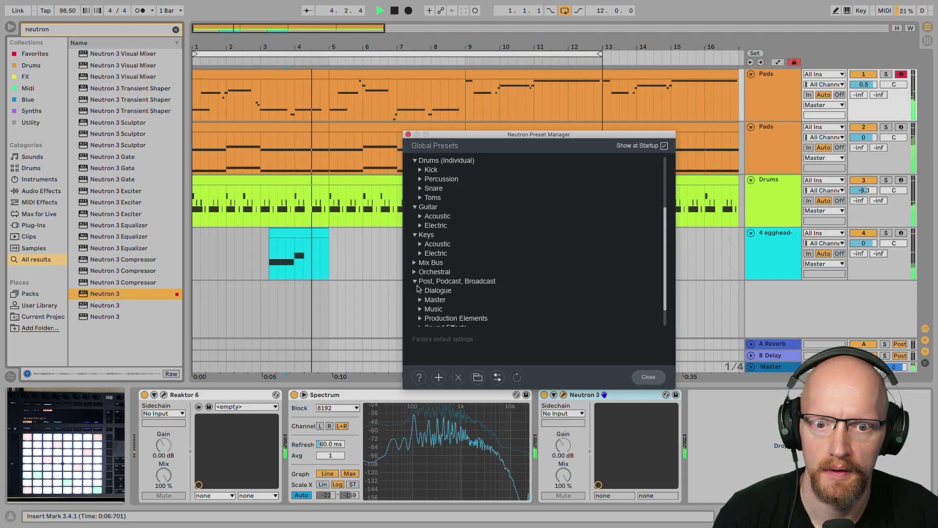
click(414, 311)
scroll(452, 291, down, 5)
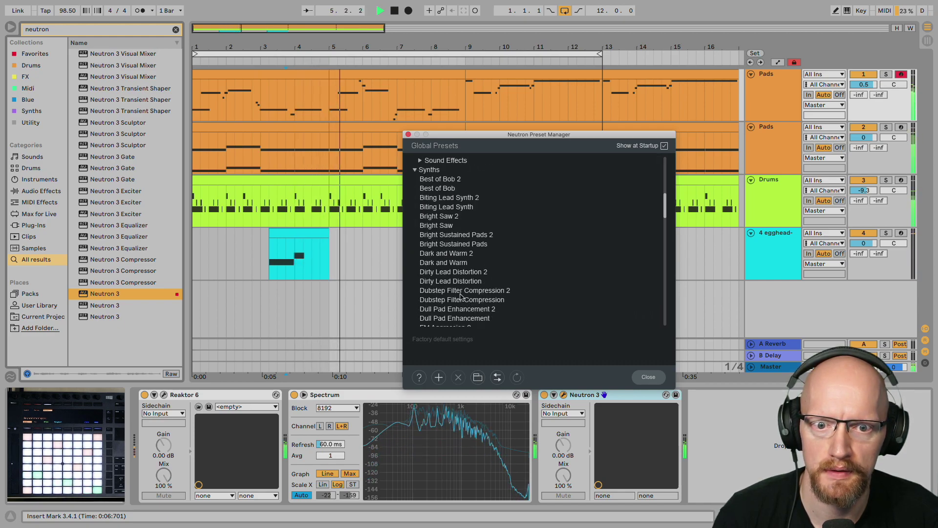
click(452, 291)
scroll(452, 290, down, 3)
scroll(450, 290, down, 1)
click(450, 291)
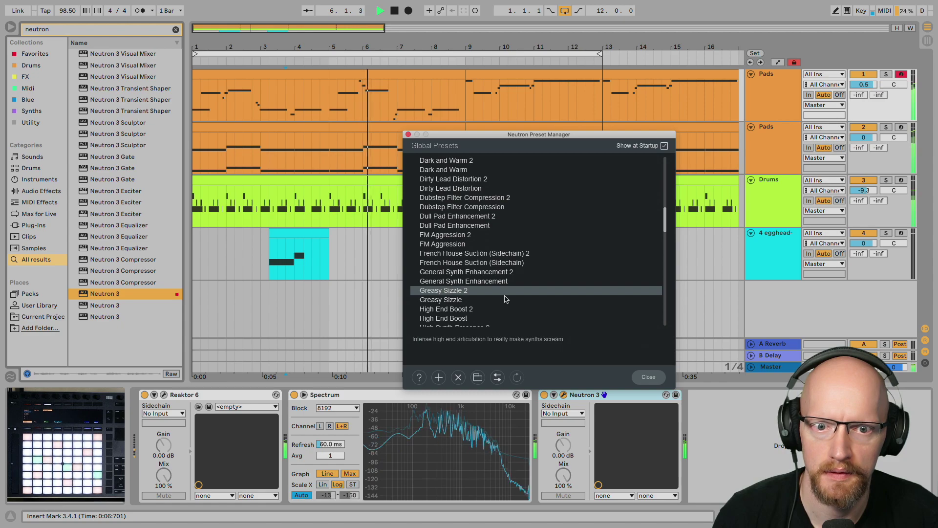
click(491, 309)
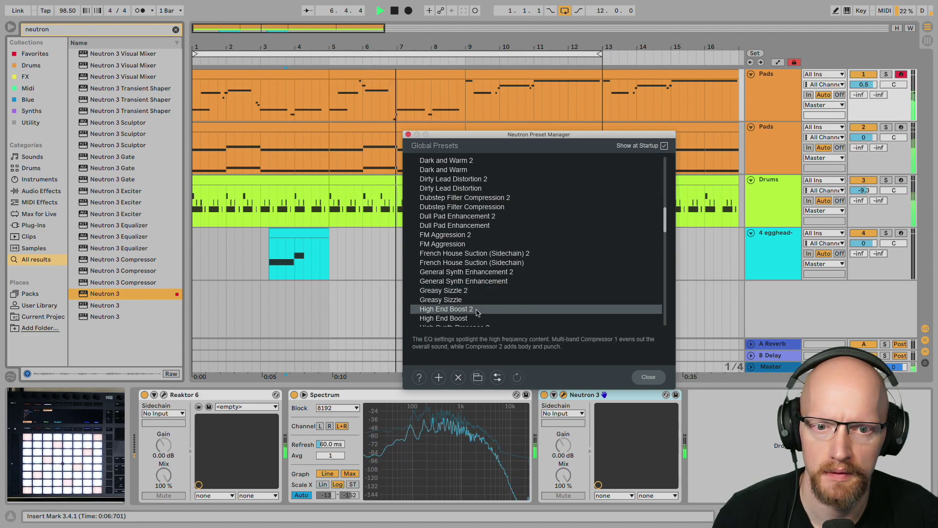
Audition the presets House Pluck 2 and Make Room For Vocals 2 on the first Pads track
scroll(491, 301, down, 8)
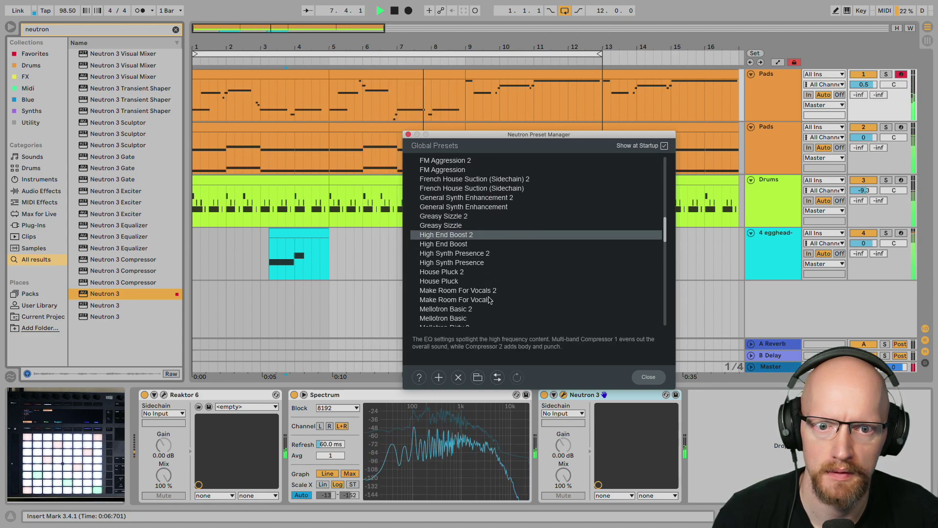
click(465, 272)
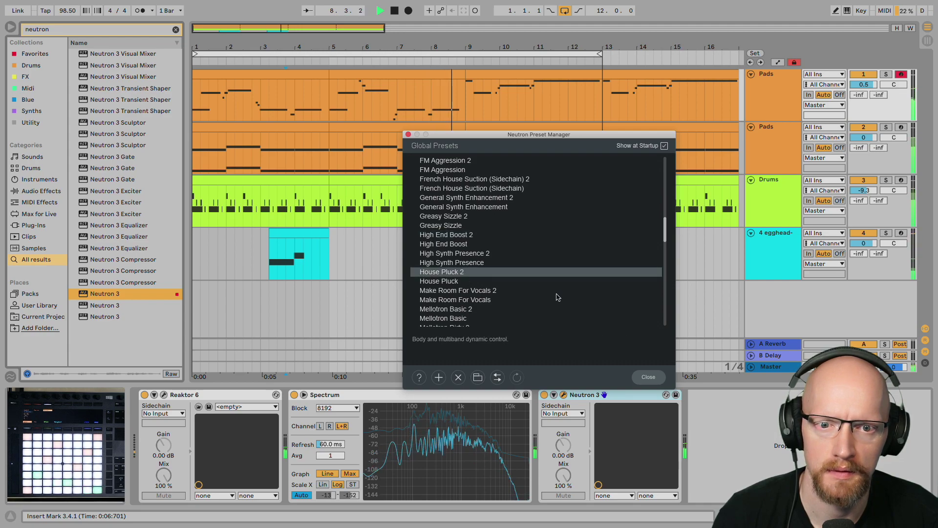
click(490, 293)
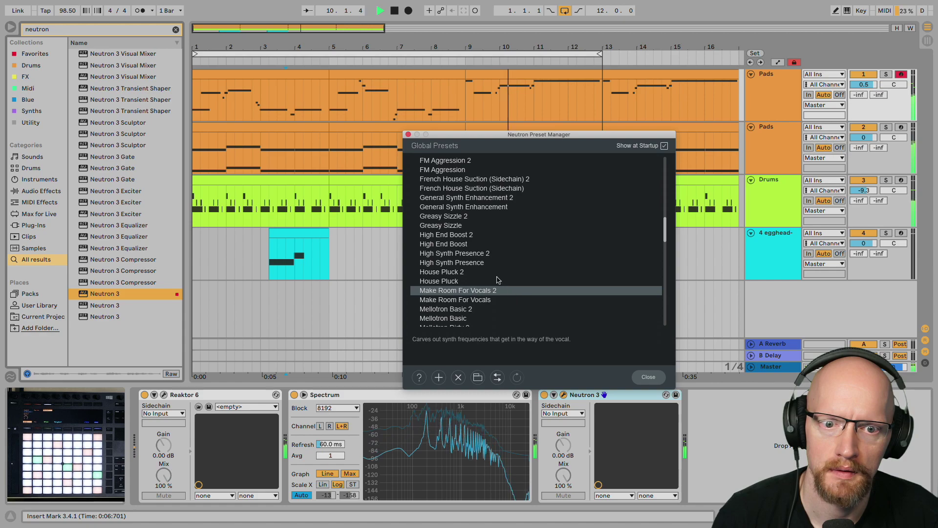
Compare High Synth Presence with High Synth Presence 2, keep High Synth Presence 2 on the first Pads track and close the Preset Manager
click(486, 265)
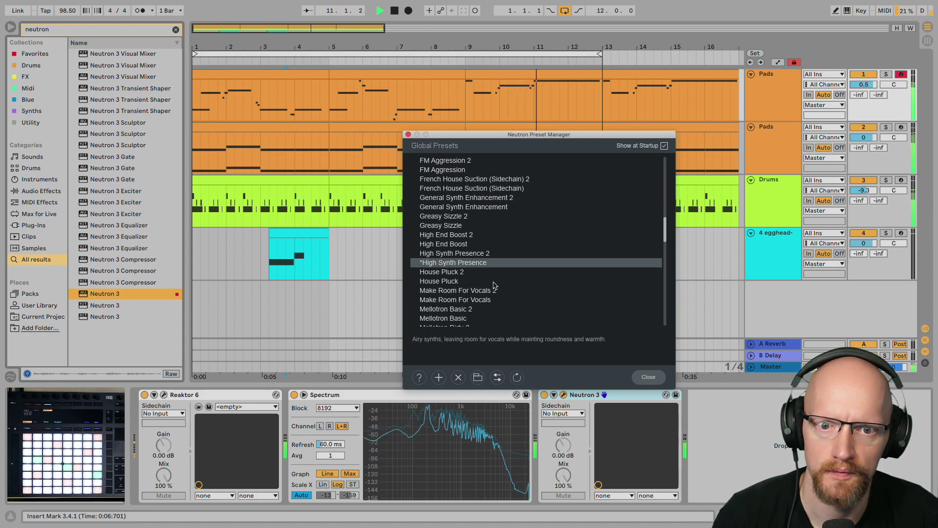
click(482, 255)
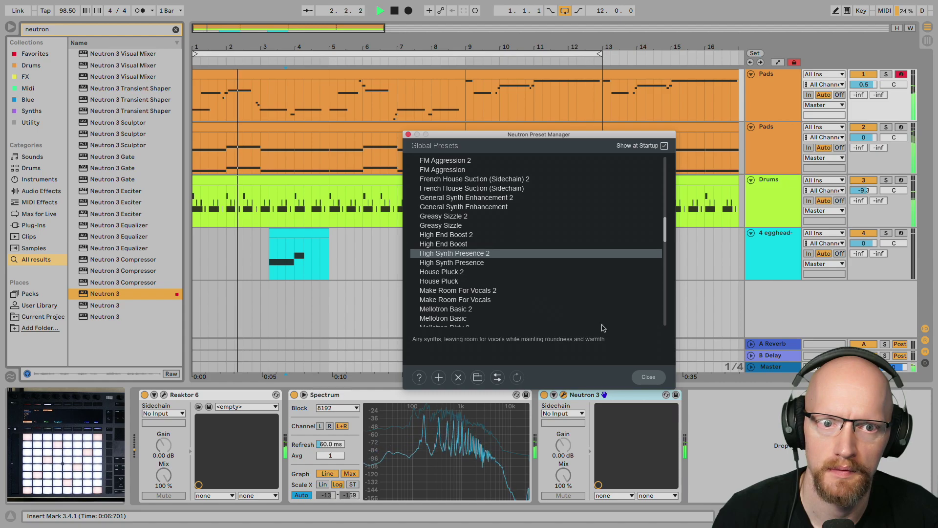
click(649, 377)
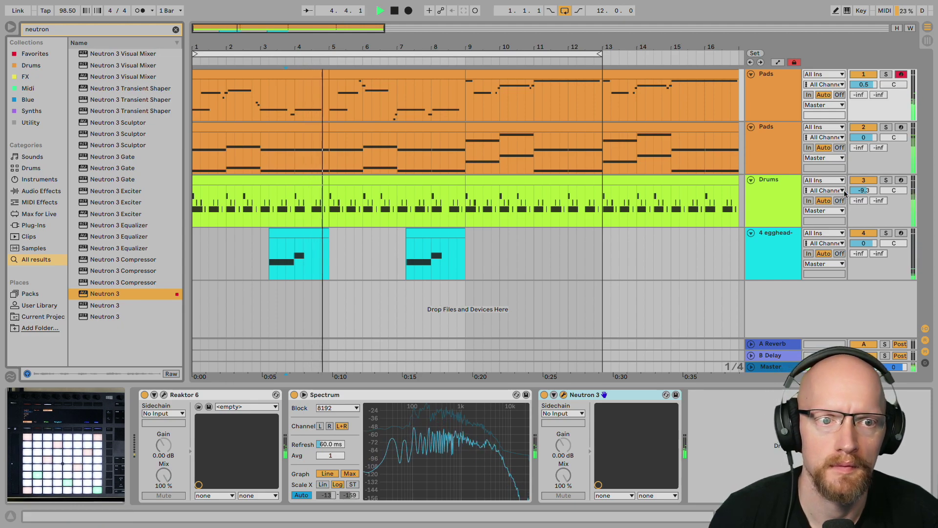
Set the second Pads track's volume to -1.8, select that track and stop playback
drag(864, 141, 864, 146)
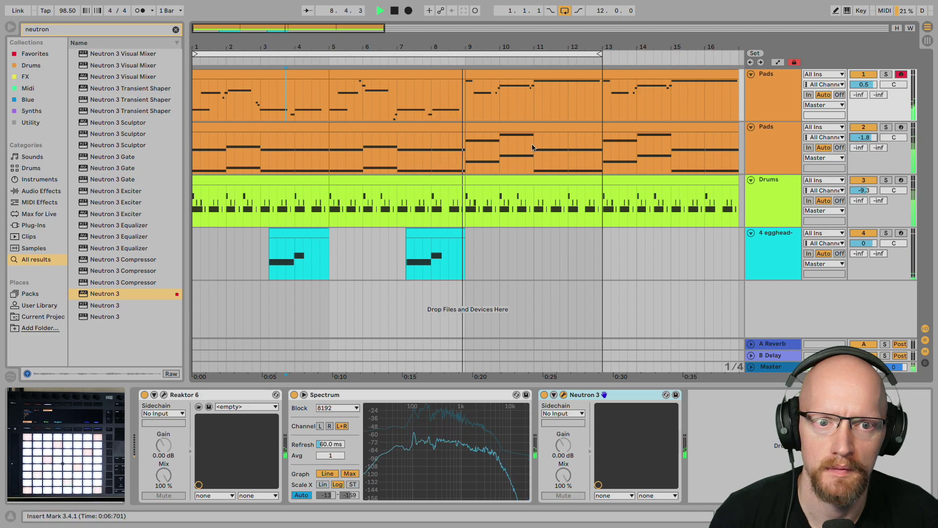
click(758, 152)
key(space)
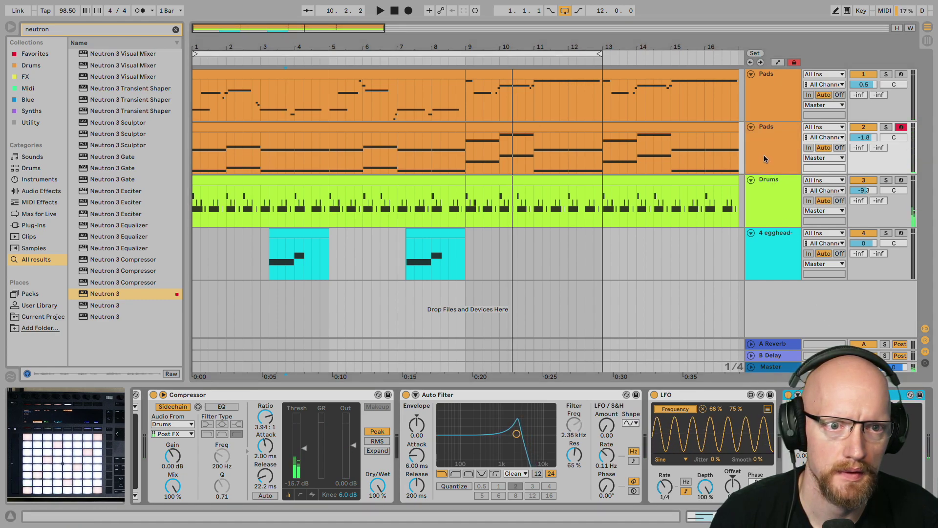
Bring the second Pads track's Neutron 3 window over the arrangement, resume playback and close the first Pads track's Neutron 3 window
click(826, 395)
scroll(748, 400, right, 3)
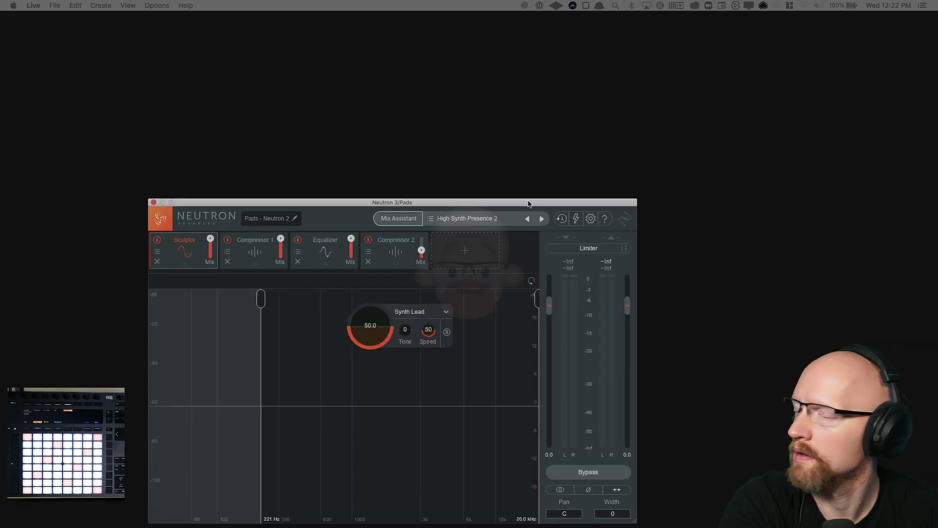
drag(457, 203, 656, 109)
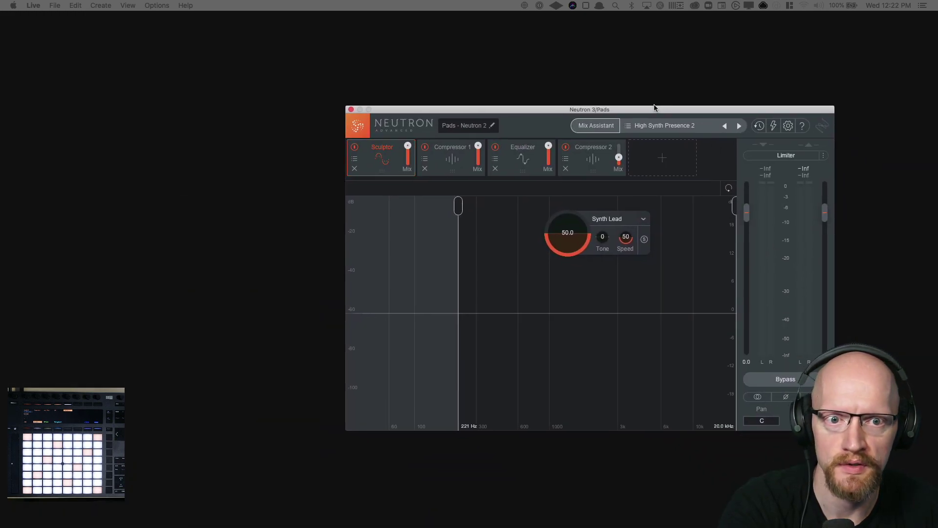
drag(762, 525, 636, 182)
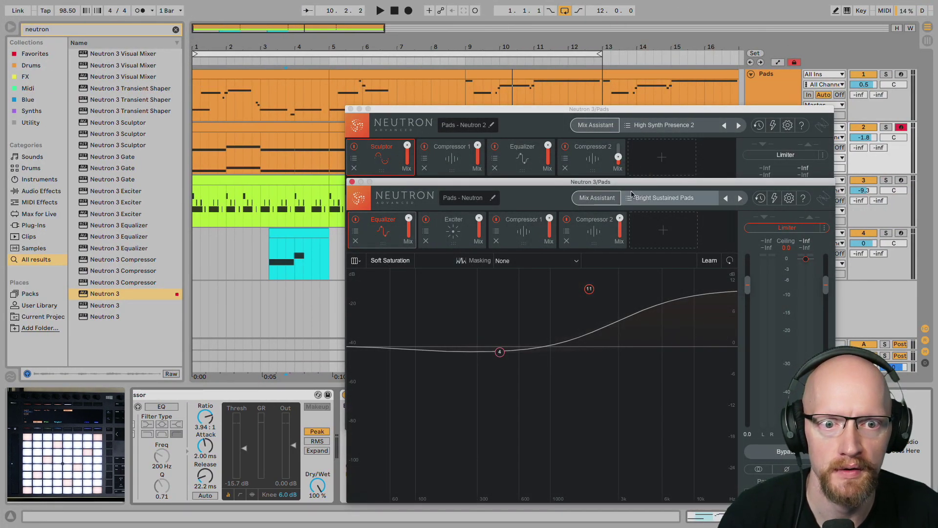
key(space)
click(351, 109)
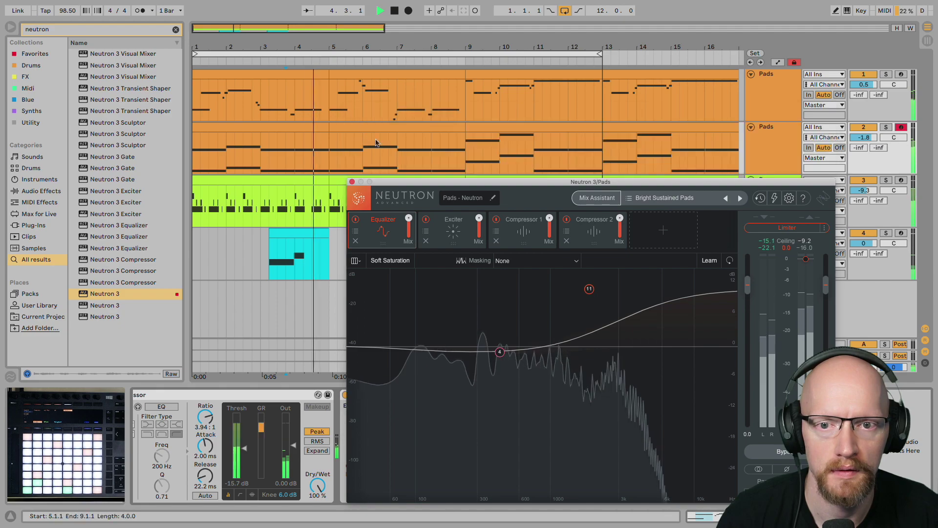
Check which modules can be added to the second Pads track's Neutron 3 chain, add none and close its window
drag(480, 185, 422, 140)
click(608, 189)
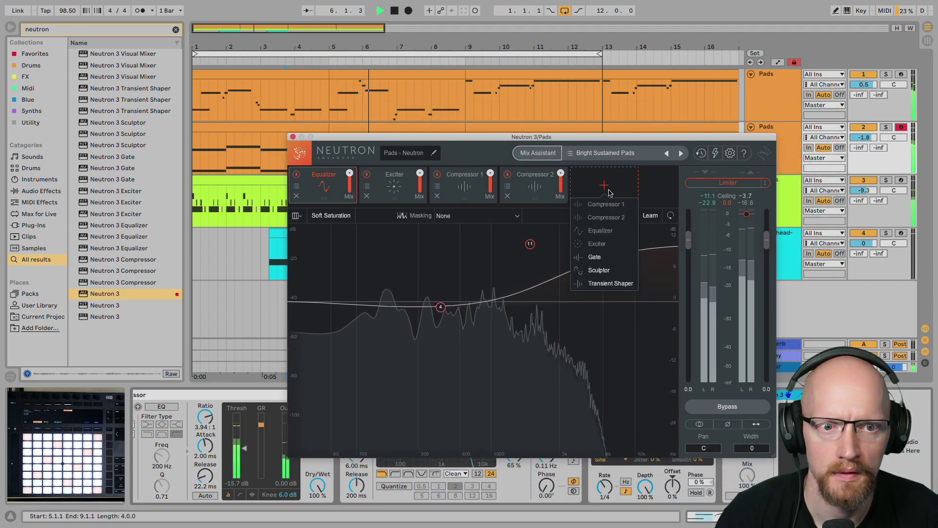
click(284, 130)
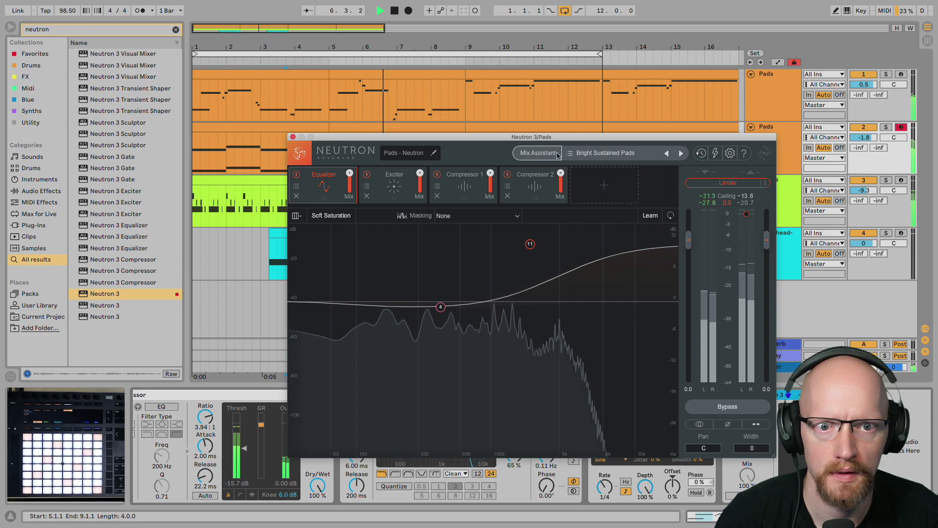
click(292, 136)
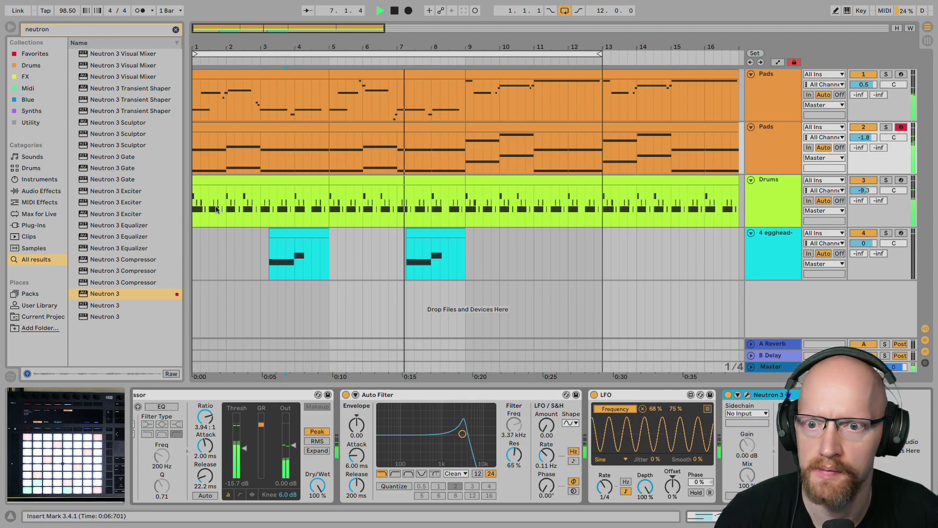
Search the browser for "movement", add the Movement plug-in to the second Pads track and start playback
click(46, 192)
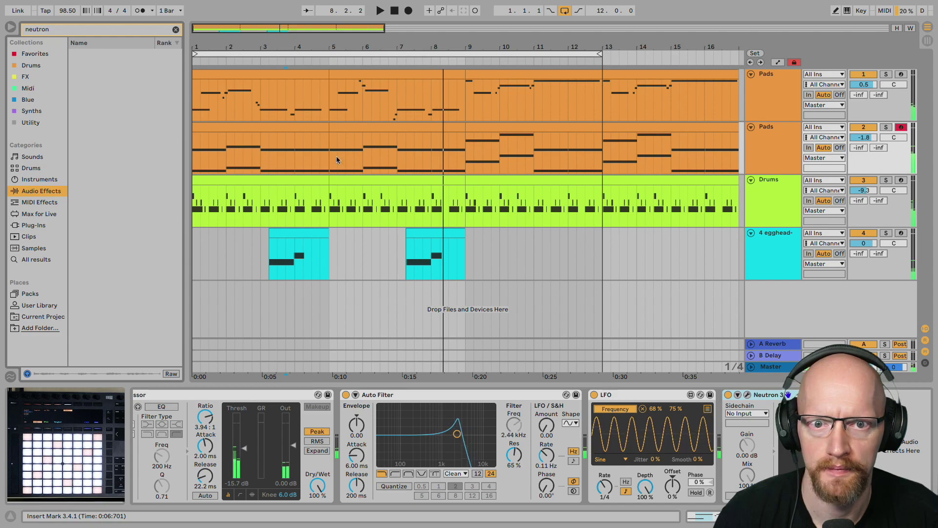
click(766, 147)
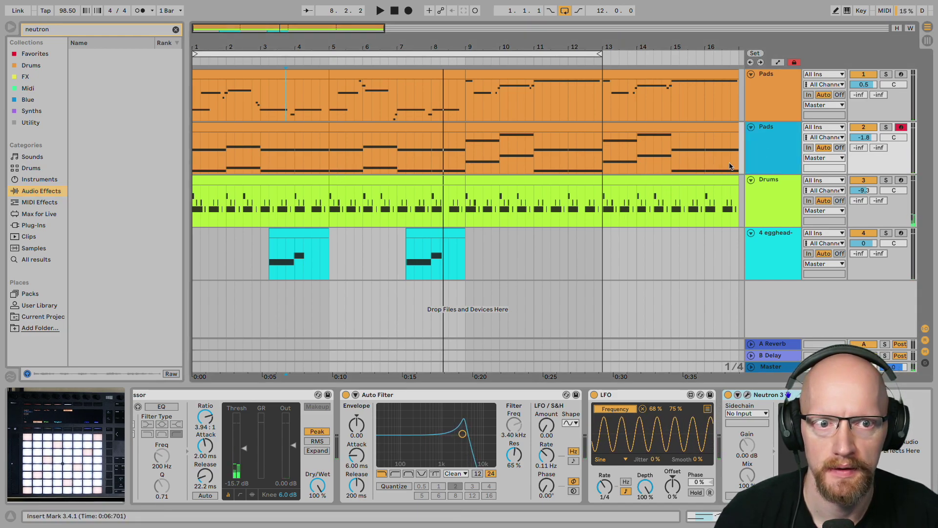
key(ctrl+f)
text(movement)
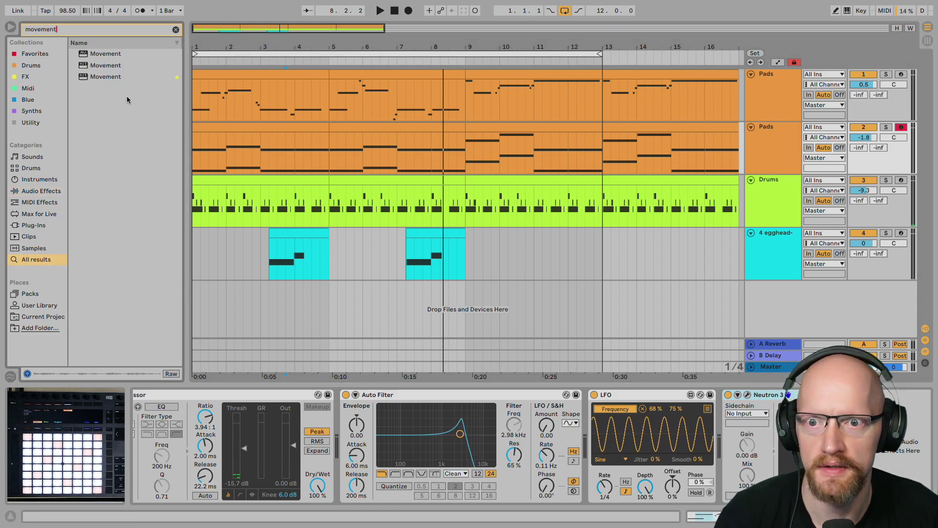
drag(107, 78, 303, 76)
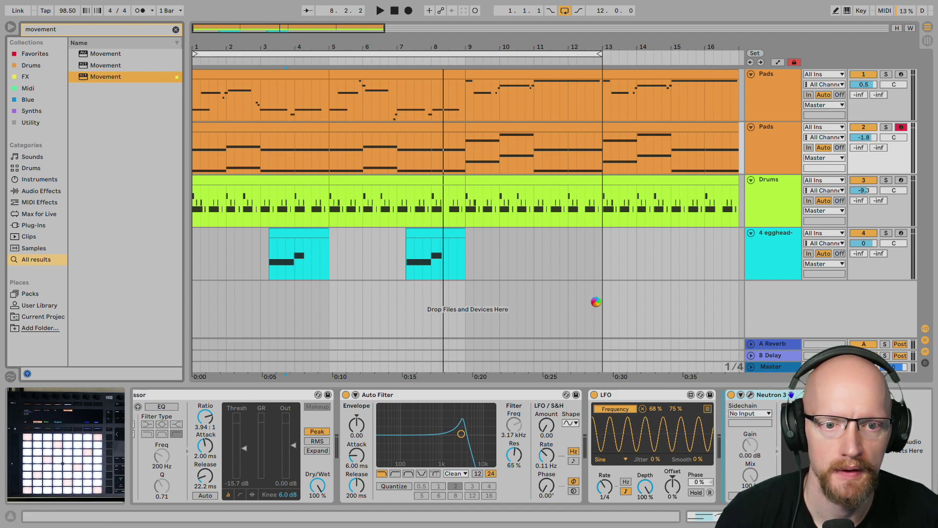
key(space)
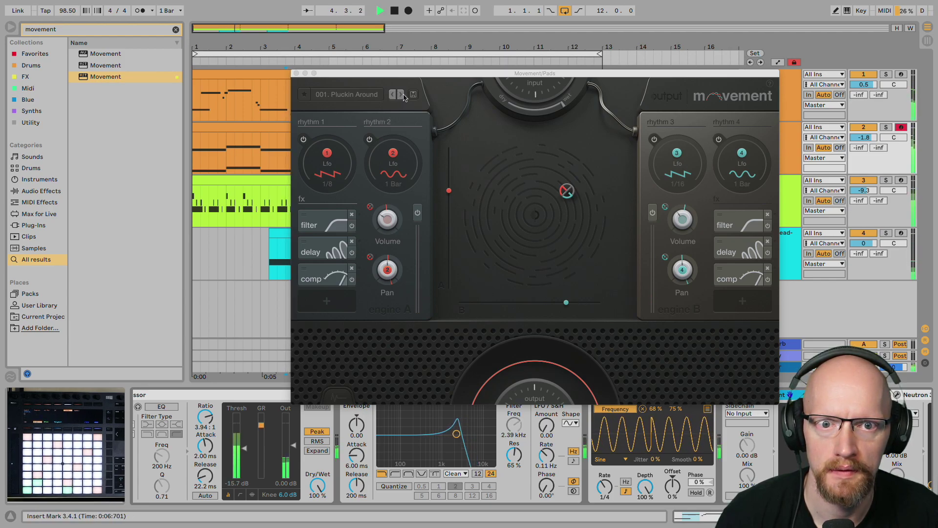
Lower Movement's dry/wet mix on the second Pads track, set the track's volume to -3.1 and listen to it soloed briefly
drag(564, 108, 558, 113)
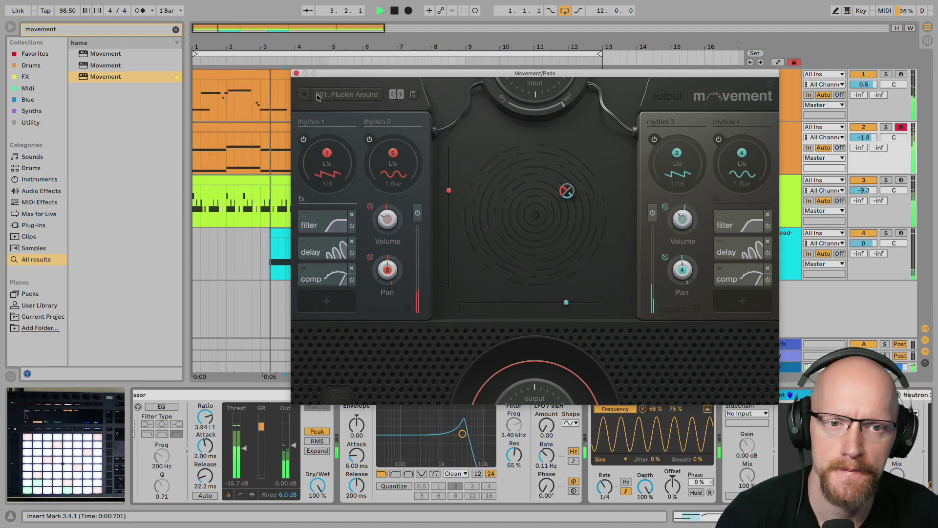
click(296, 73)
drag(864, 138, 864, 145)
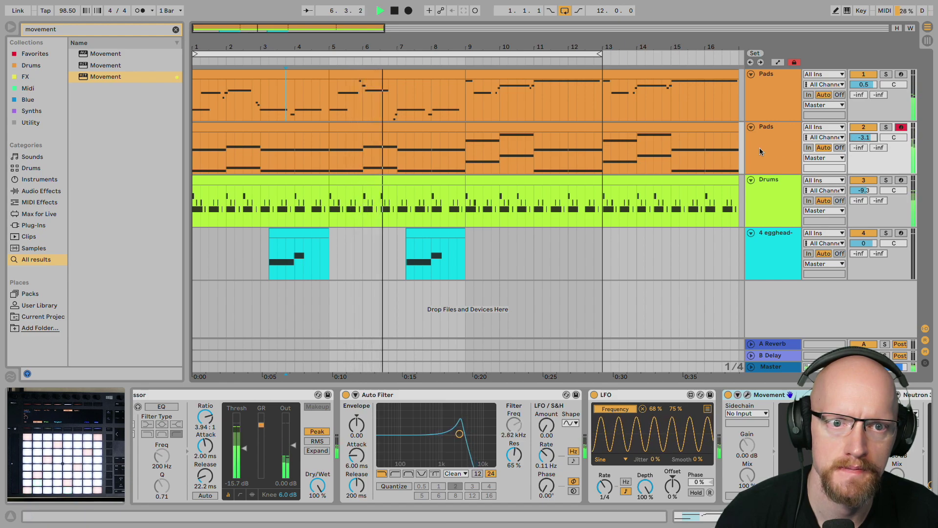
key(s)
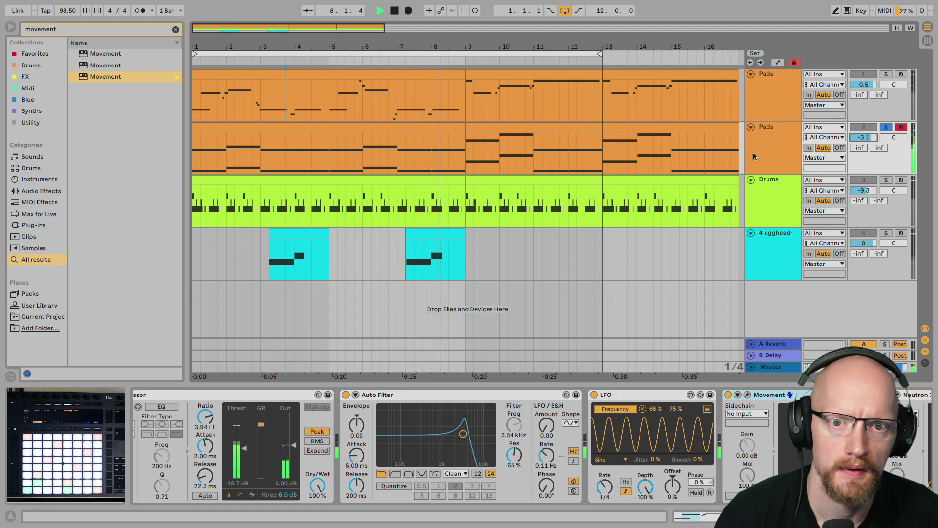
key(s)
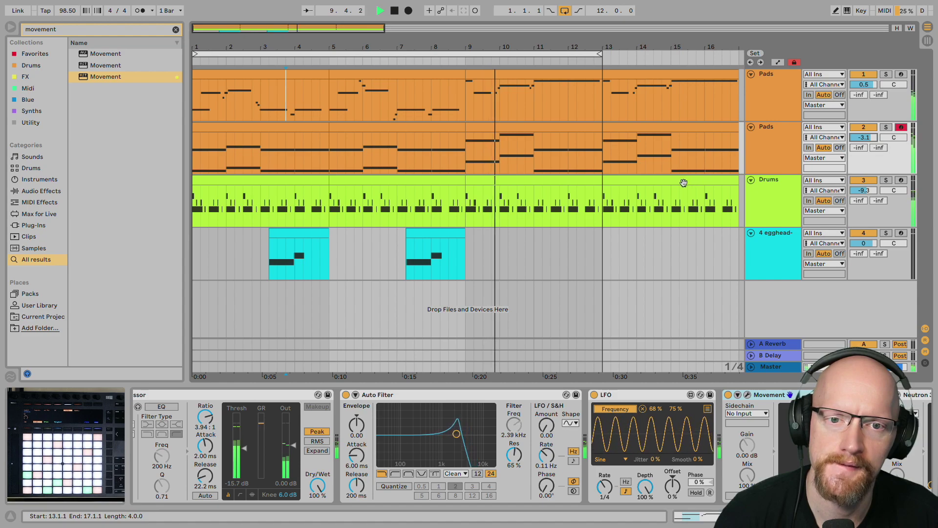
Add Movement to the Drums track as well and solo that track to hear the effect
click(762, 206)
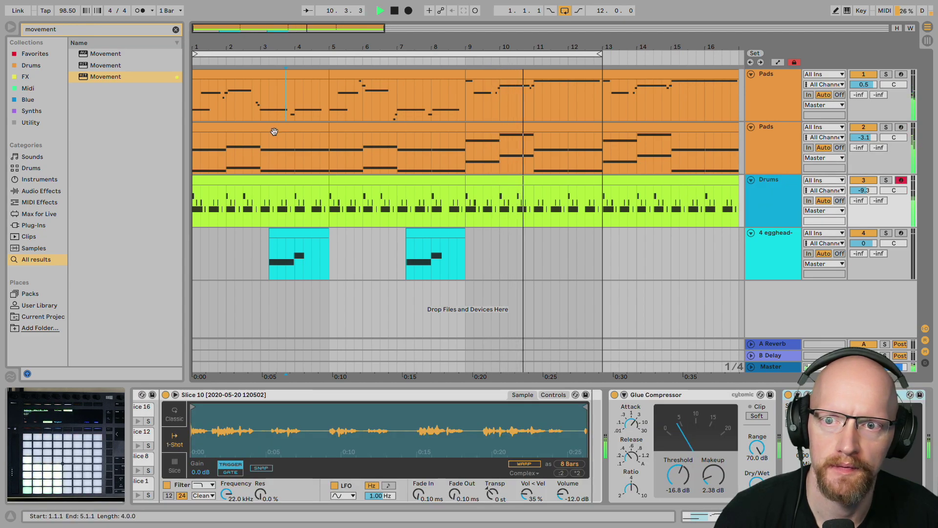
drag(109, 80, 493, 253)
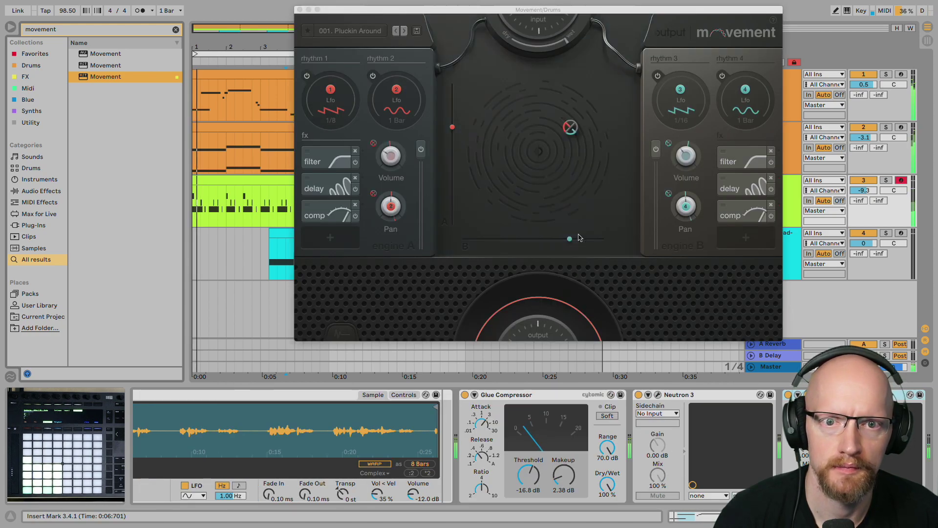
drag(536, 15, 520, 206)
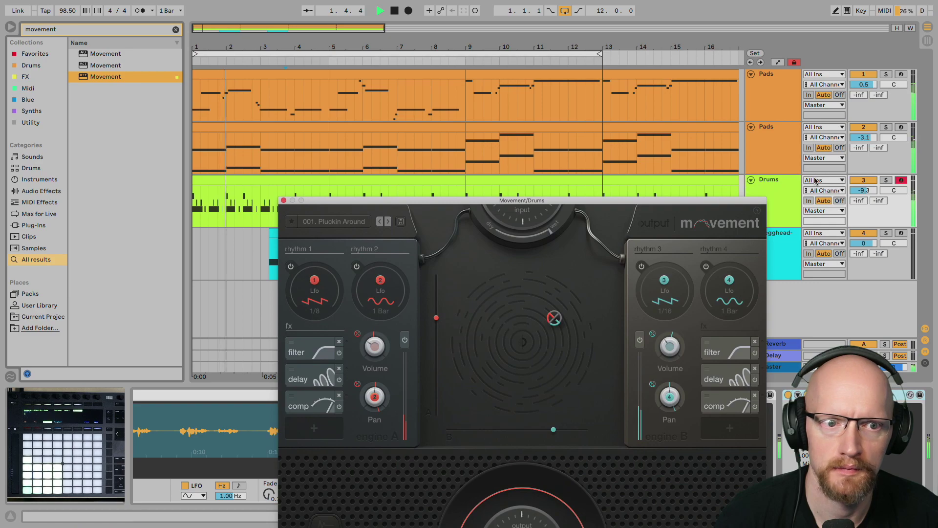
click(883, 182)
drag(378, 201, 392, 123)
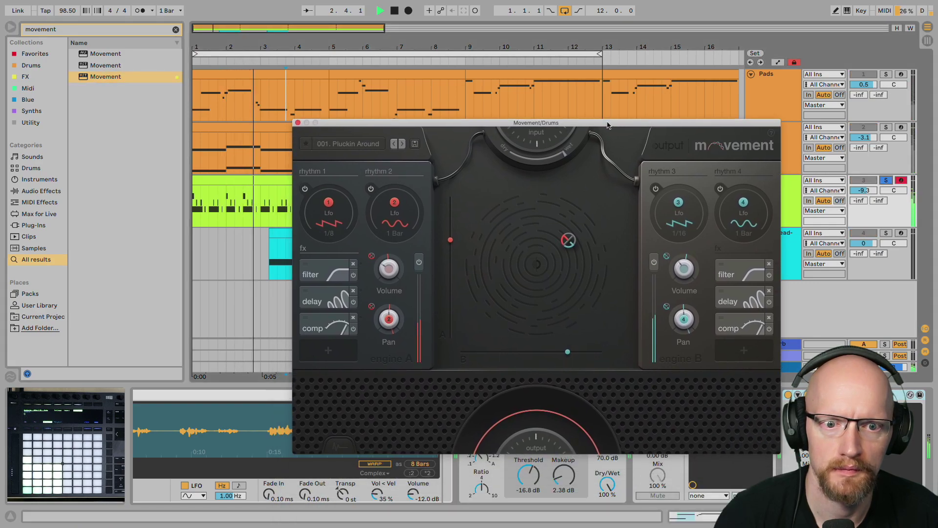
Filter Movement's presets by extreme and audition Hit Slicer, Kick Clap and Evermore on the Drums track
click(347, 143)
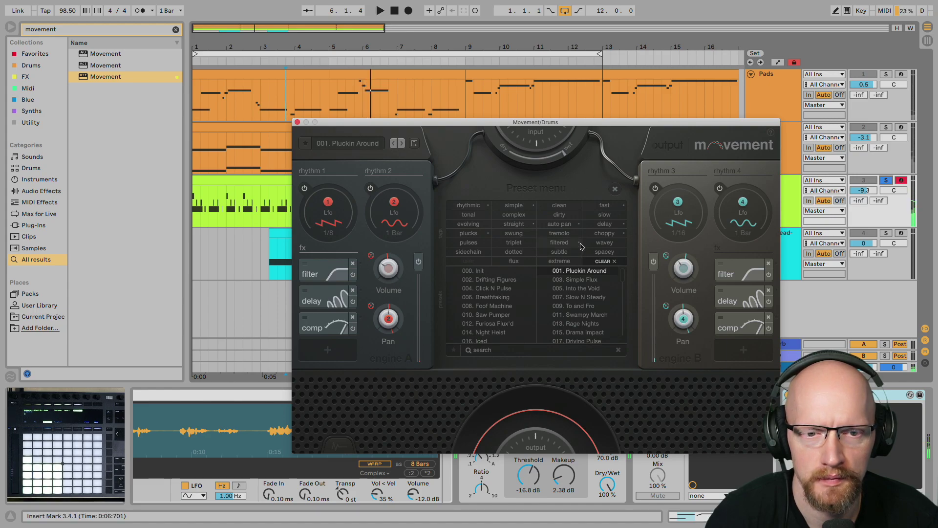
scroll(512, 313, down, 6)
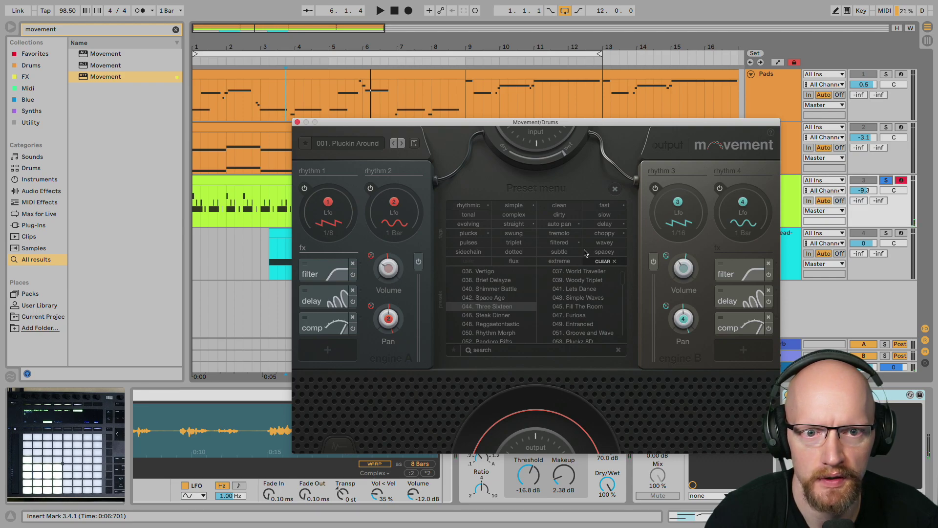
click(559, 262)
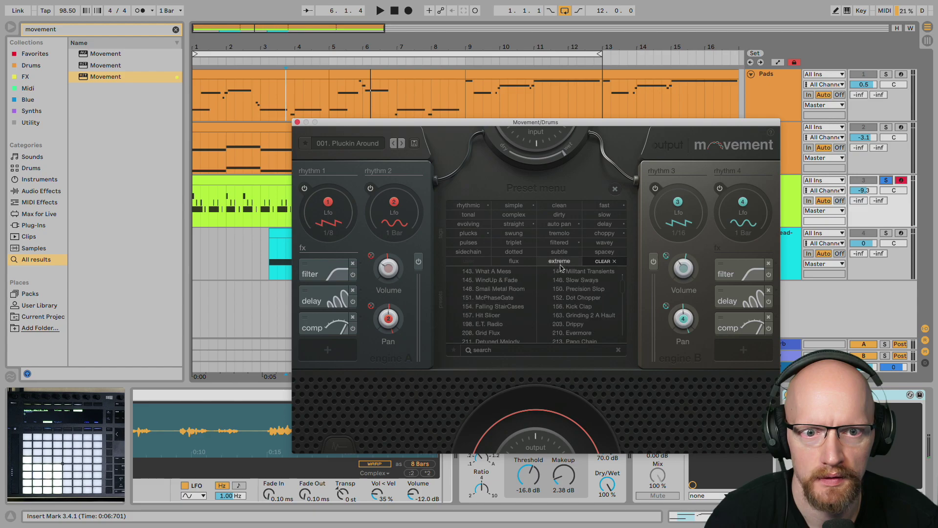
click(488, 316)
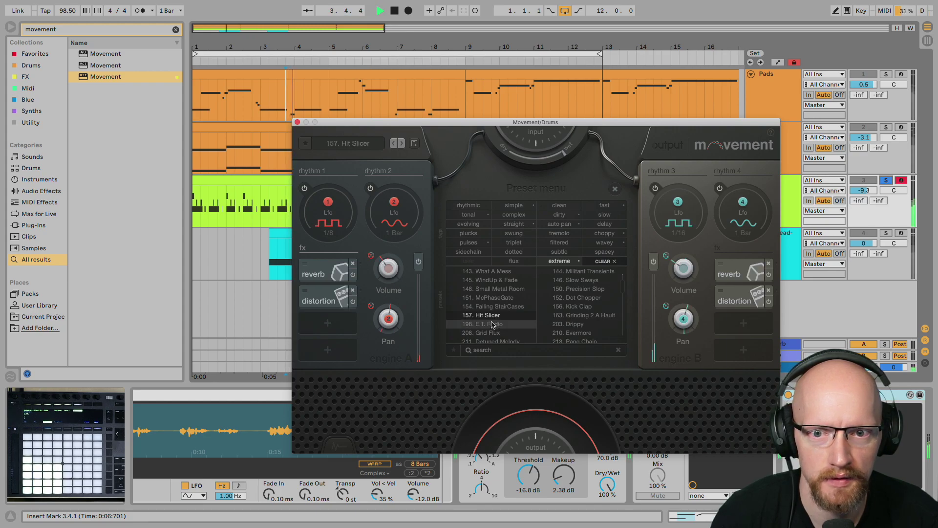
click(573, 317)
click(576, 306)
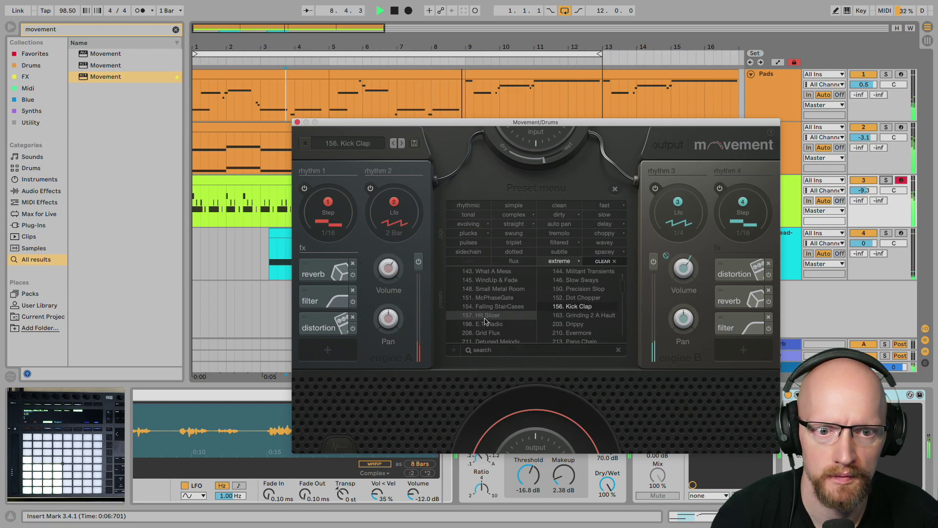
click(563, 334)
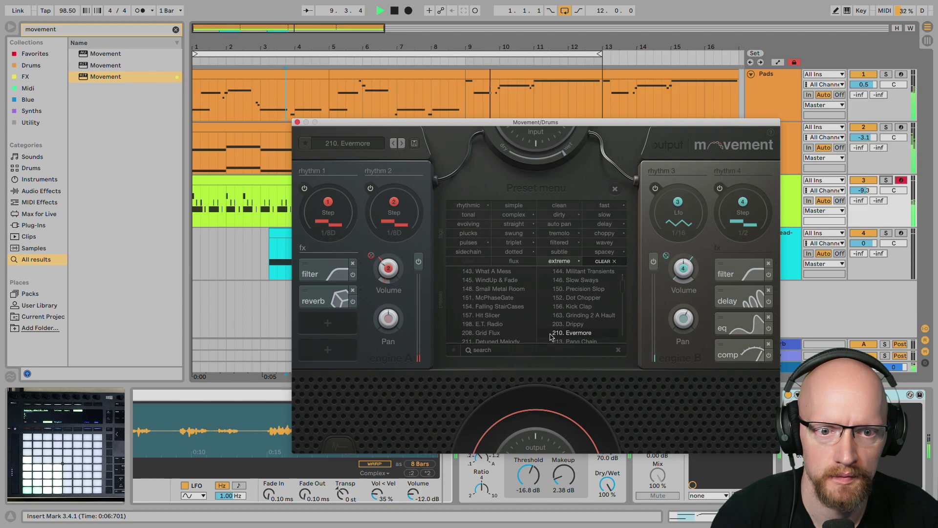
scroll(577, 326, down, 2)
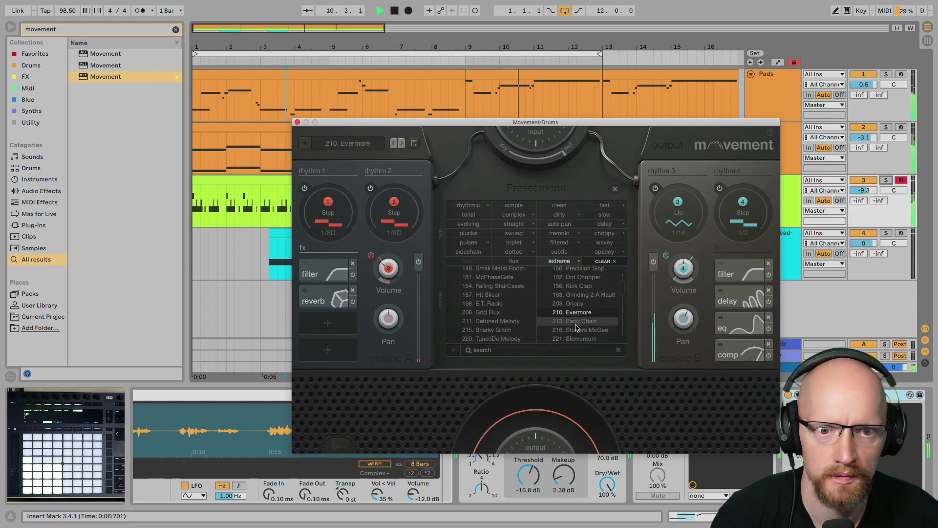
Add the choppy filter, try High Punch and Clickbait on the Drums track, and set the second Pads track's volume to -4.8
click(605, 234)
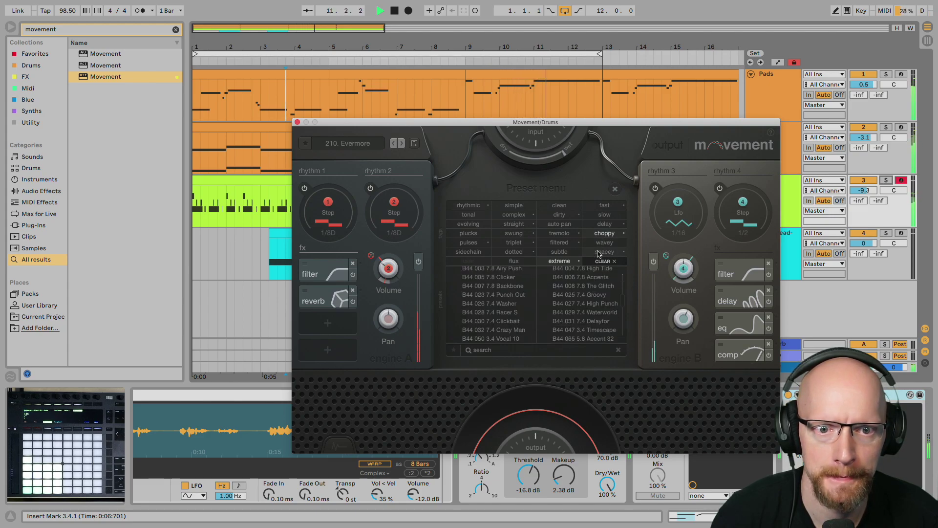
click(586, 304)
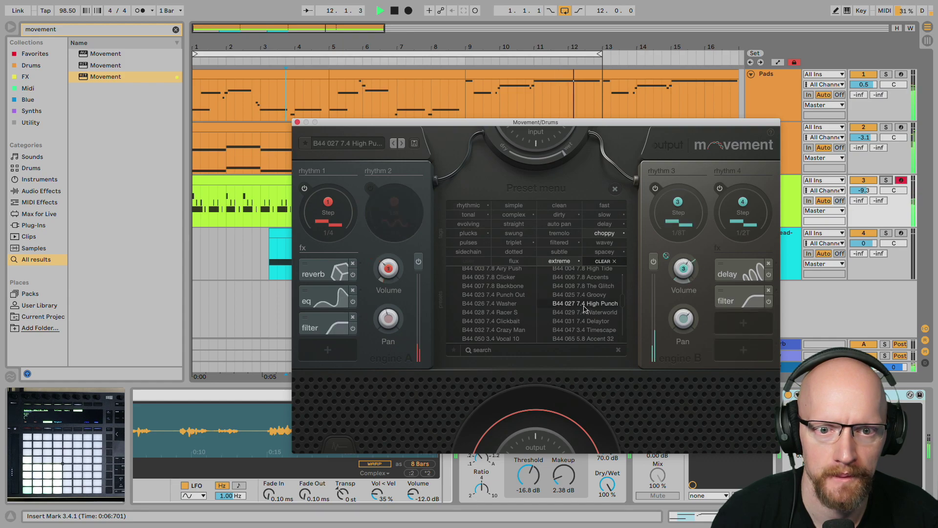
click(508, 321)
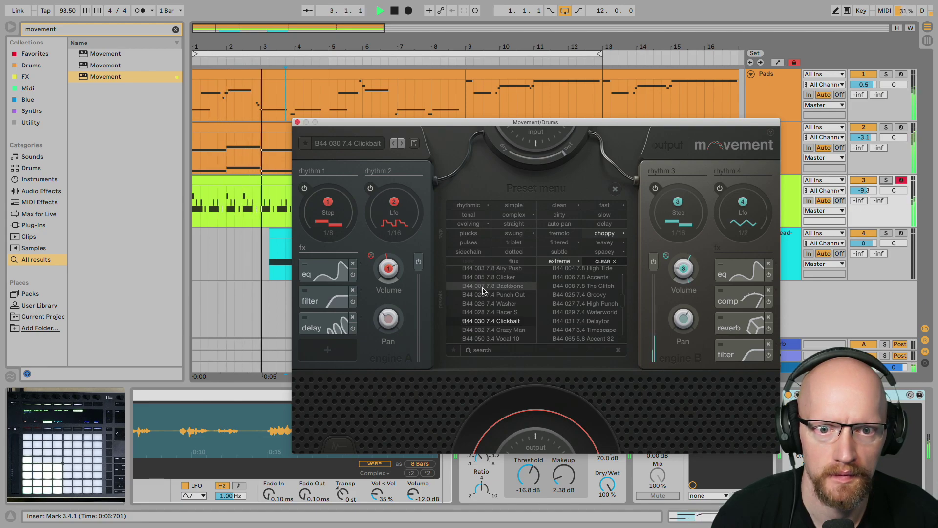
click(298, 122)
drag(862, 139, 863, 143)
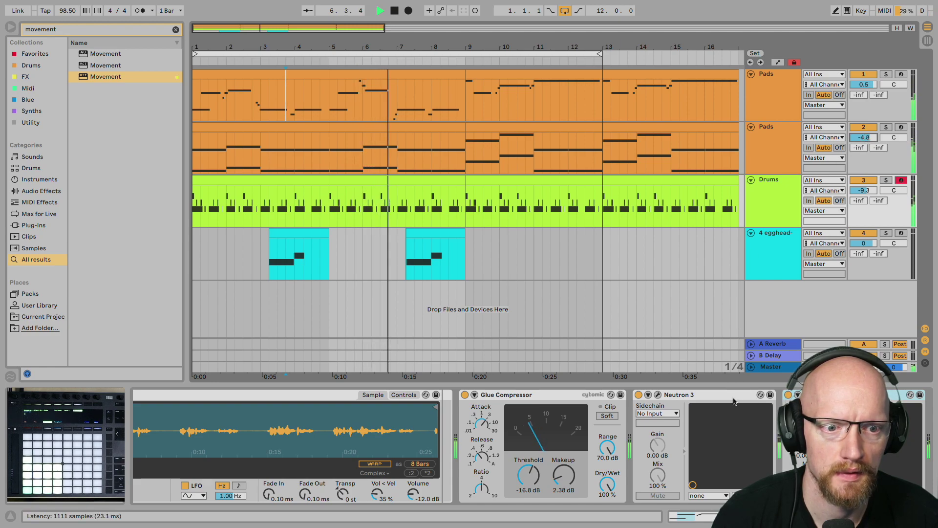
Try a lower dry/wet mix in the Drums track's Movement, and remove the plug-in from that track
drag(735, 399, 535, 399)
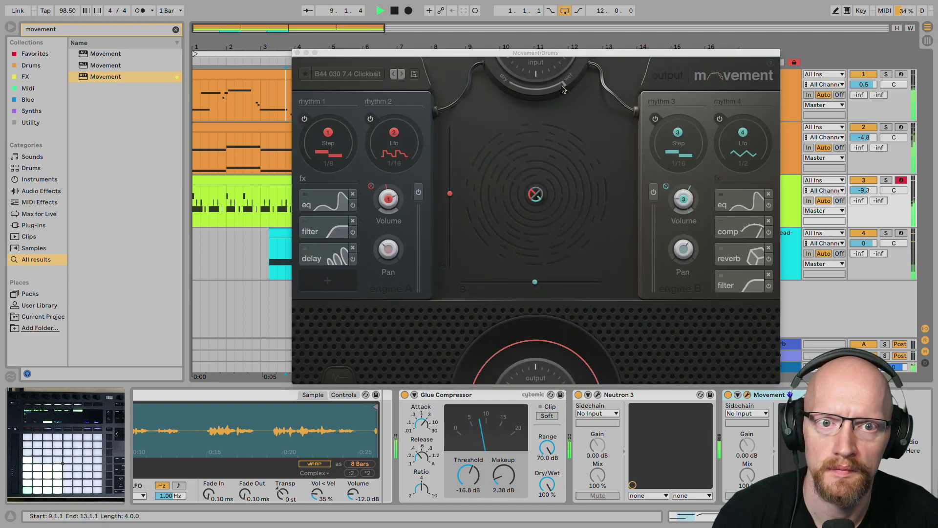
drag(561, 86, 550, 93)
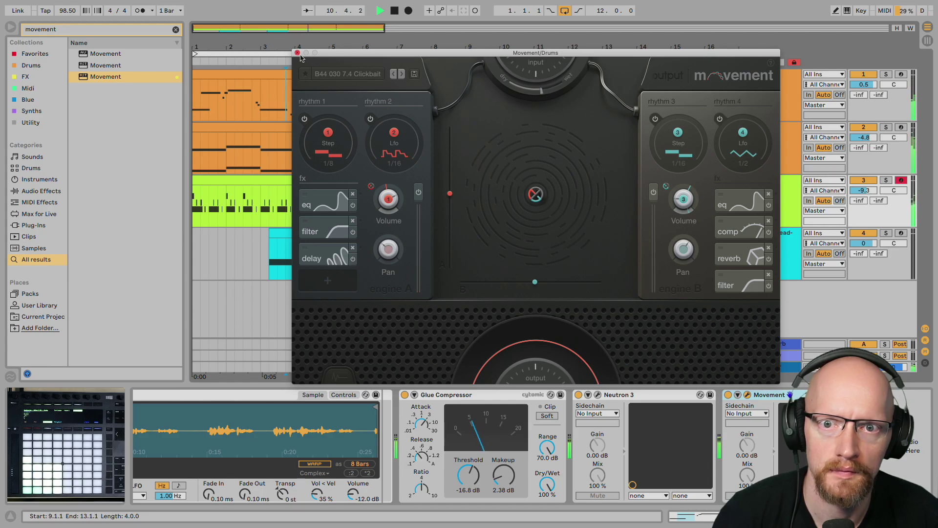
click(297, 53)
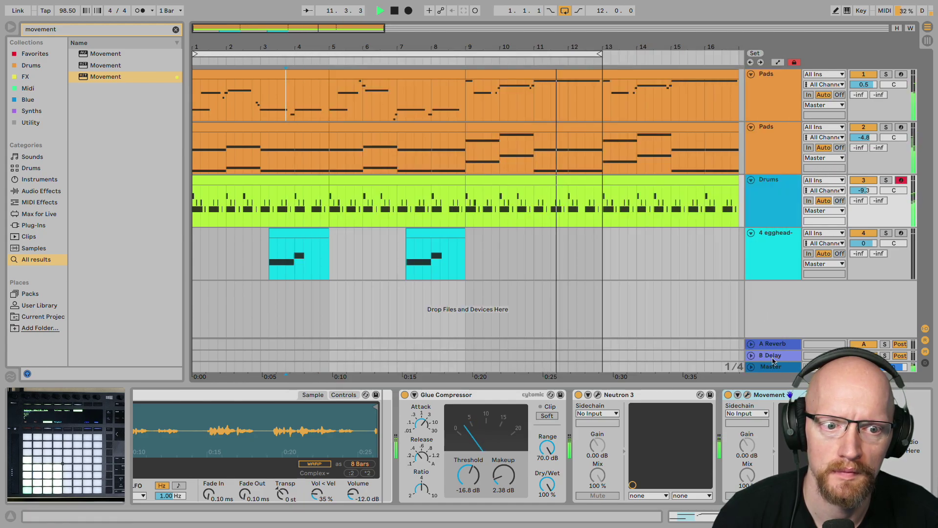
click(762, 395)
key(Delete)
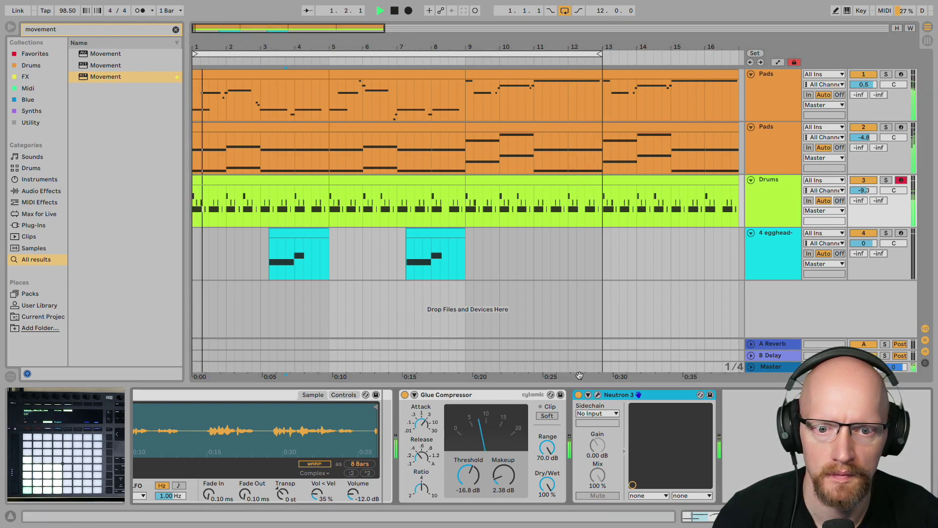
Set the second Pads track's volume to -7.2 and the first one's to -0.4, and switch off the arrangement loop
mouse_move(863, 138)
mouse_down()
mouse_move(863, 162)
mouse_move(863, 147)
mouse_up()
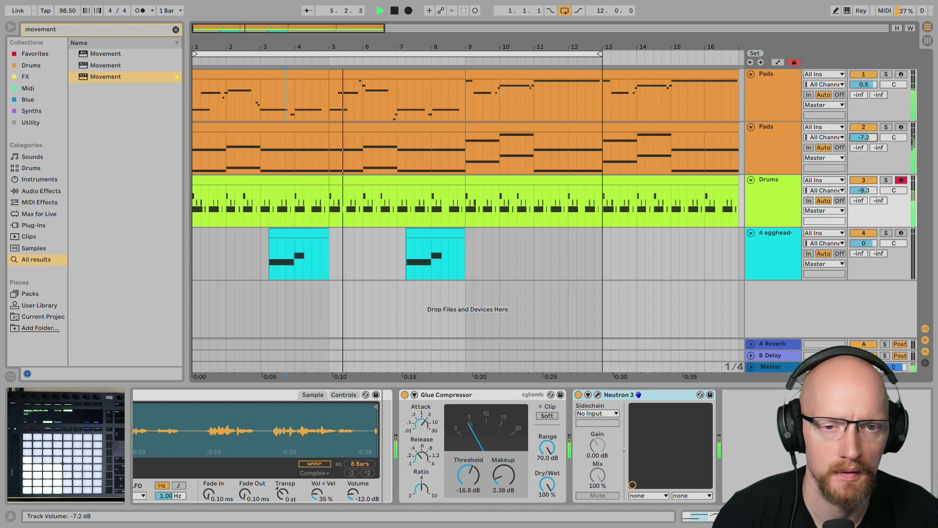
drag(865, 85, 865, 89)
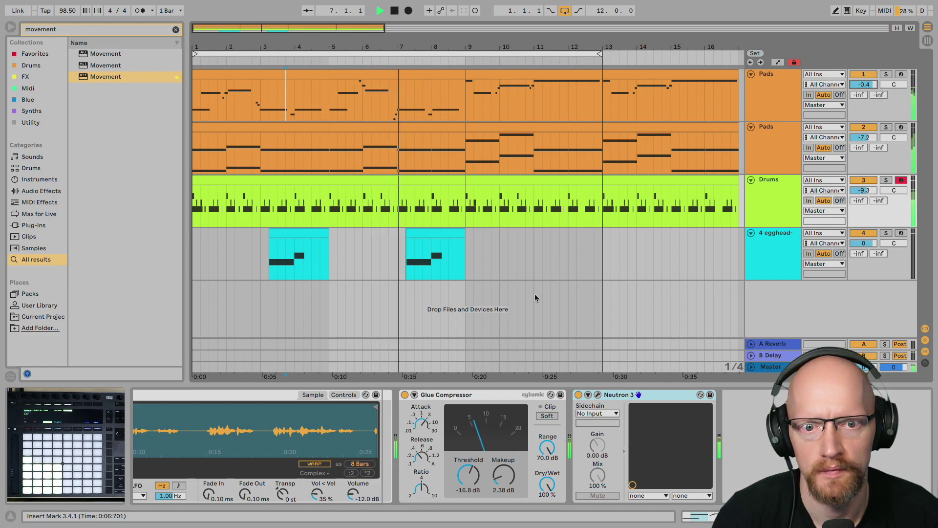
key(minus)
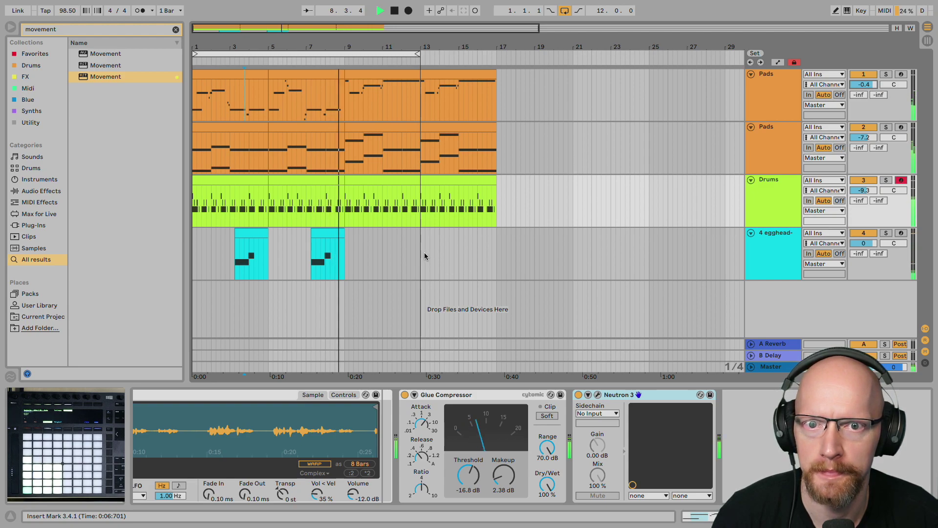
key(ctrl+l)
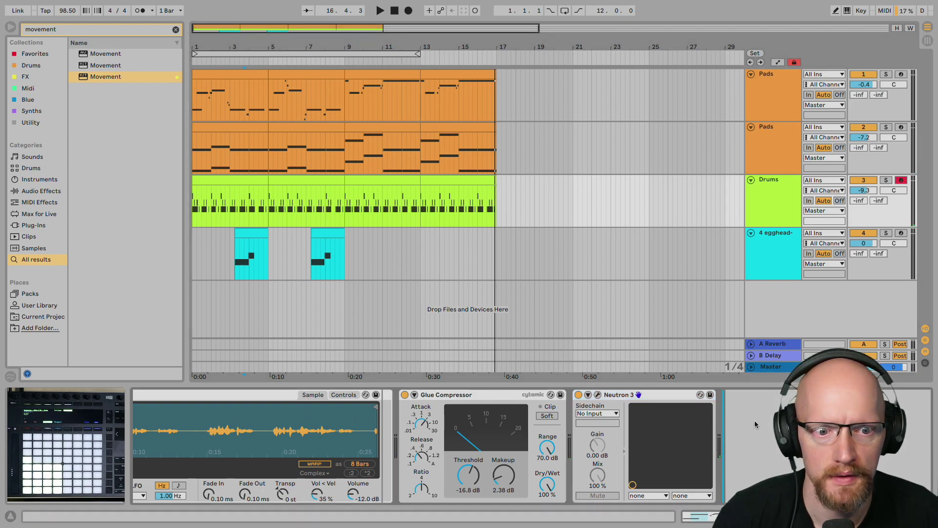
Audition vocal slices in the Drums track's rack, including Slice 3, and listen to the arrangement from its beginning
click(756, 213)
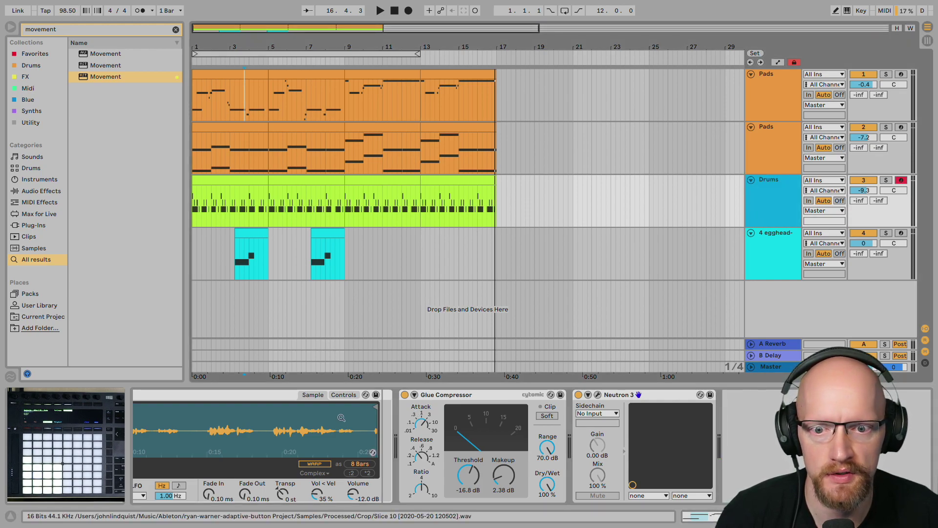
scroll(327, 424, left, 7)
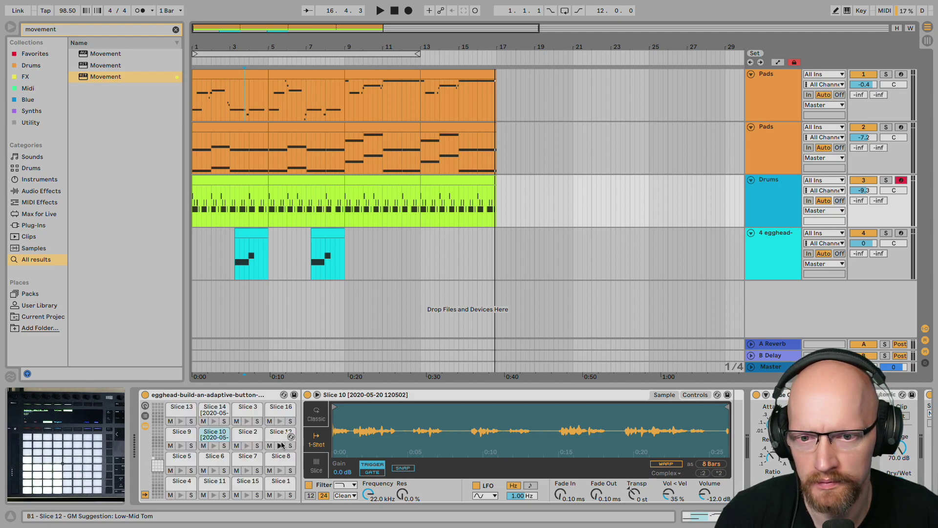
click(270, 444)
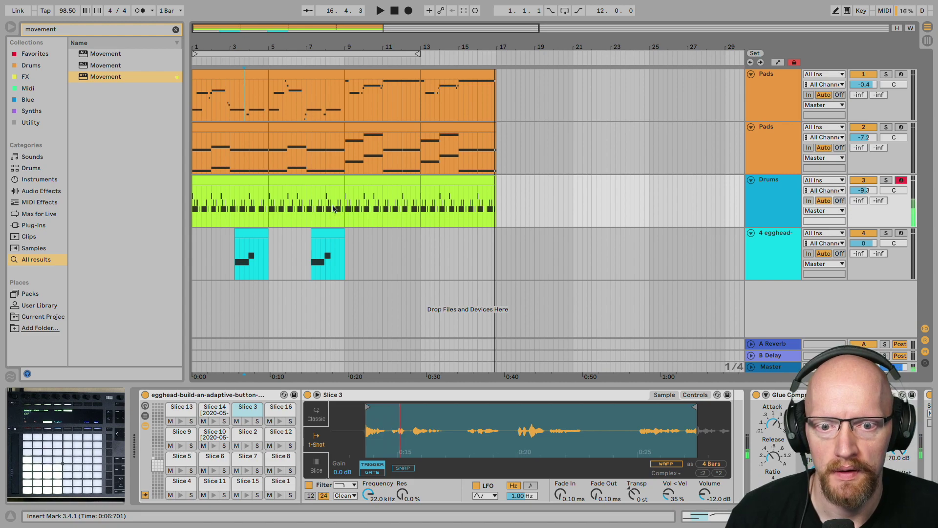
click(382, 14)
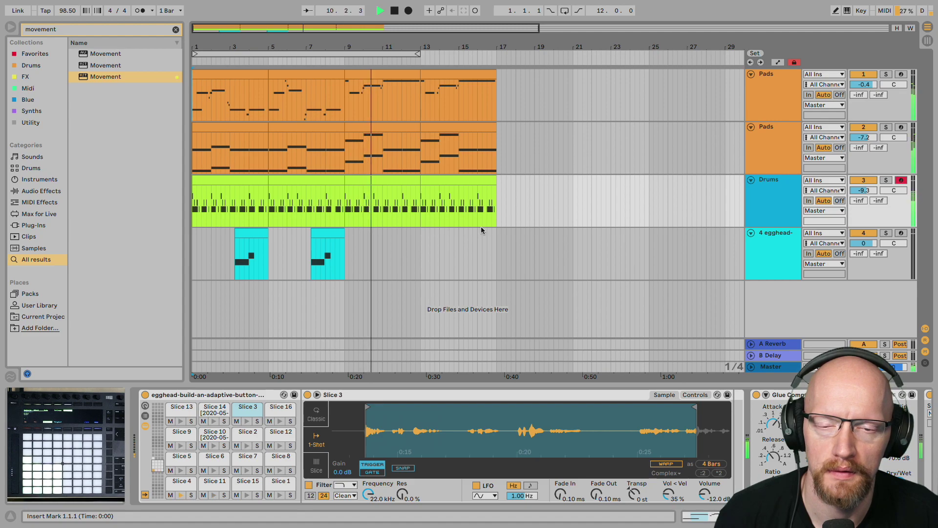
click(395, 14)
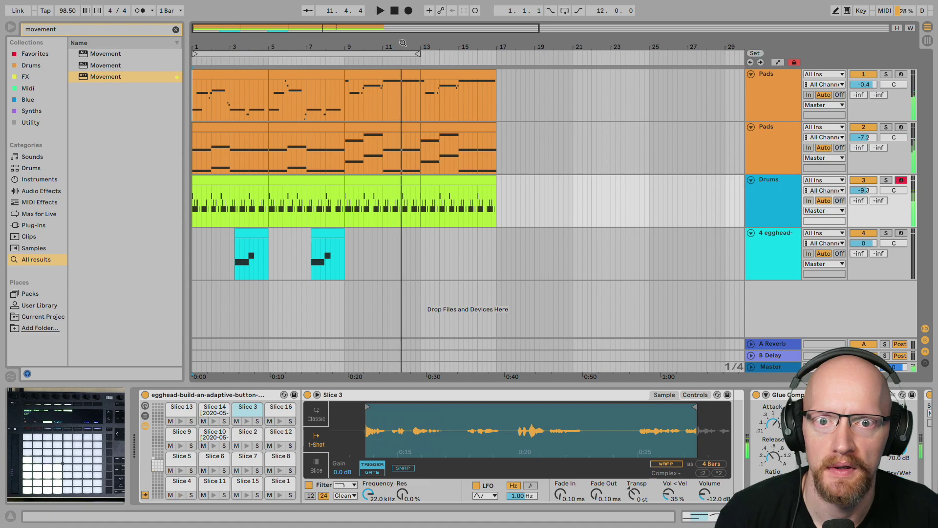